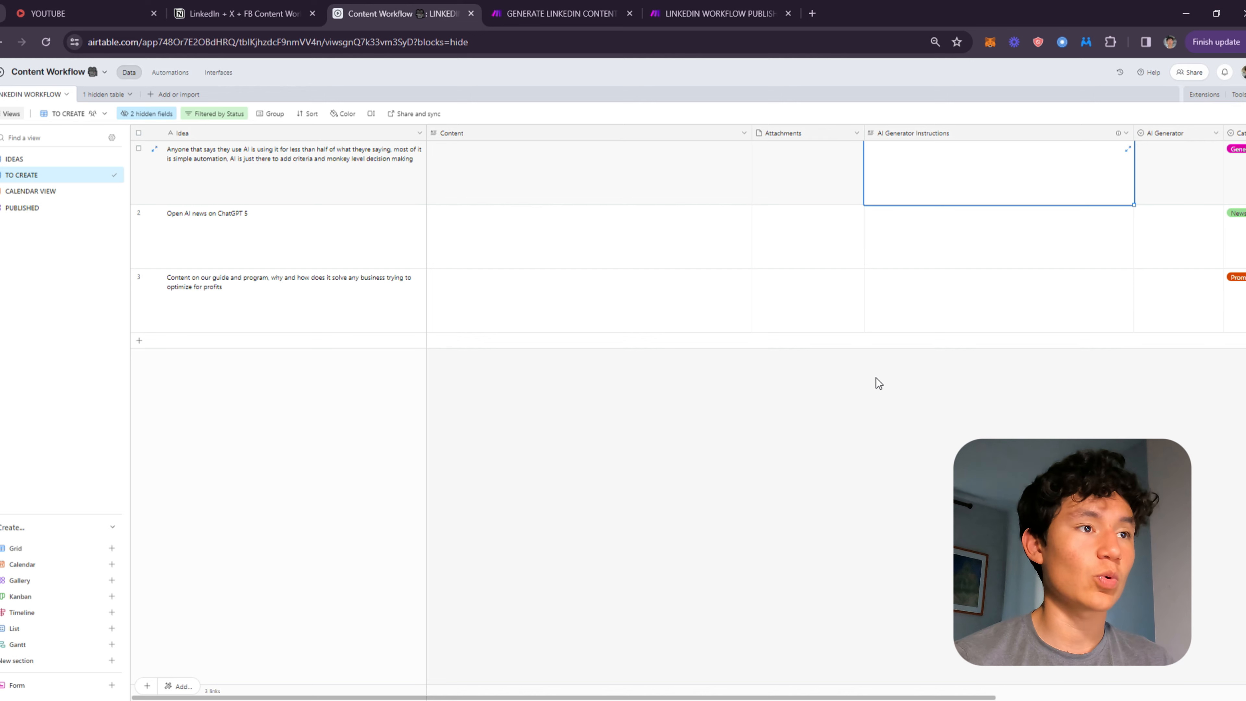
# Switch to the IDEAS view of the Content Workflow table.
pyautogui.moveTo(578, 248); pyautogui.dragTo(33, 190)
pyautogui.click(32, 166)
pyautogui.click(31, 159)
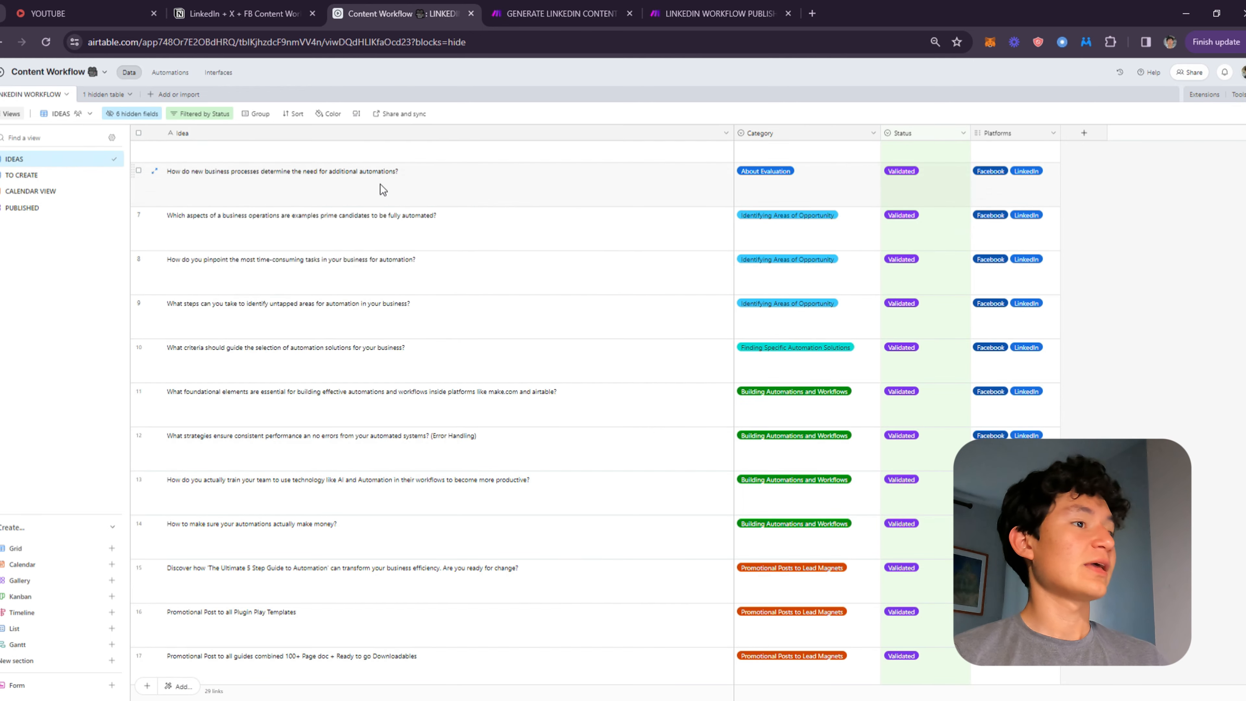
# Change the status of the blank record near the bottom of the IDEAS list.
pyautogui.scroll(-5, 912, 240)
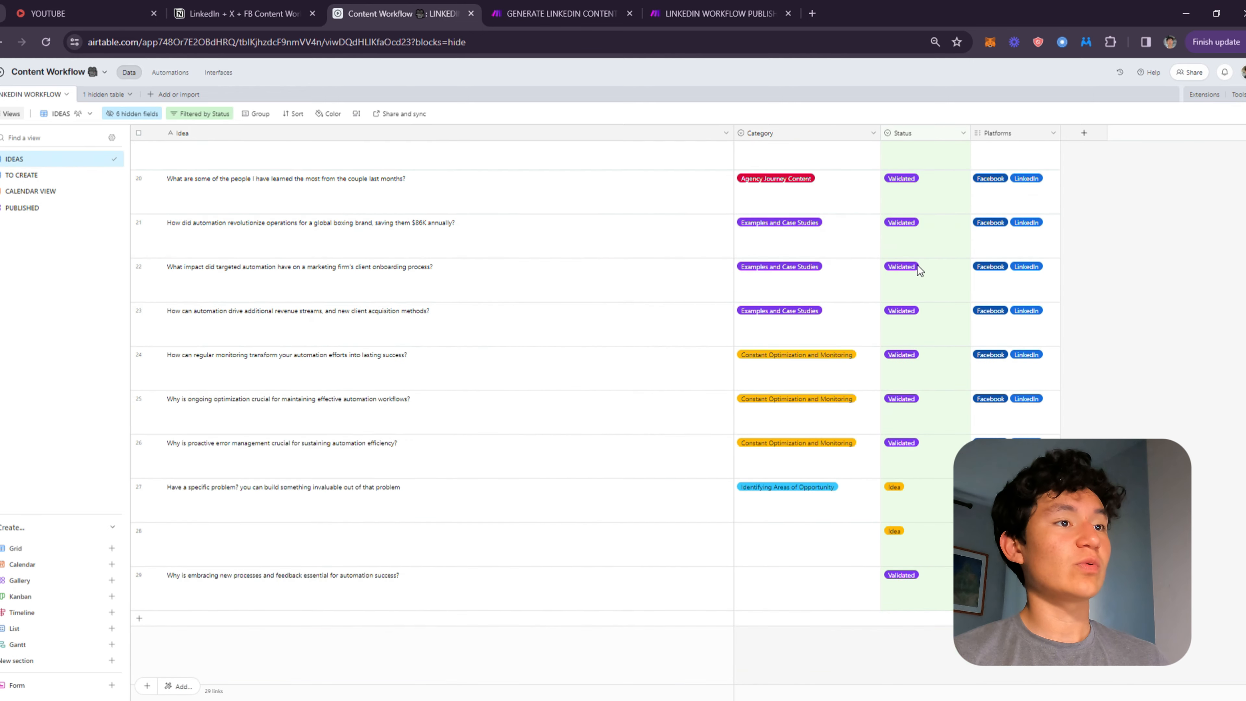
pyautogui.click(917, 564)
pyautogui.click(903, 621)
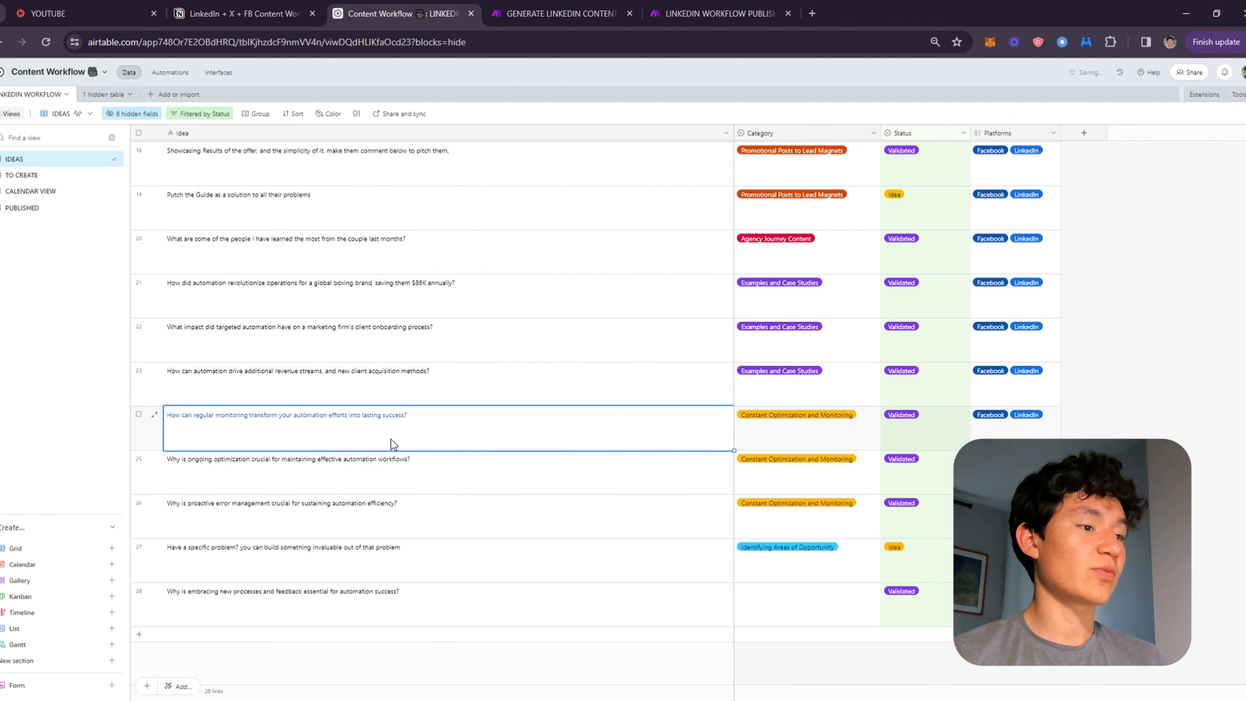
# Delete the blank first record in the TO CREATE view.
pyautogui.click(53, 175)
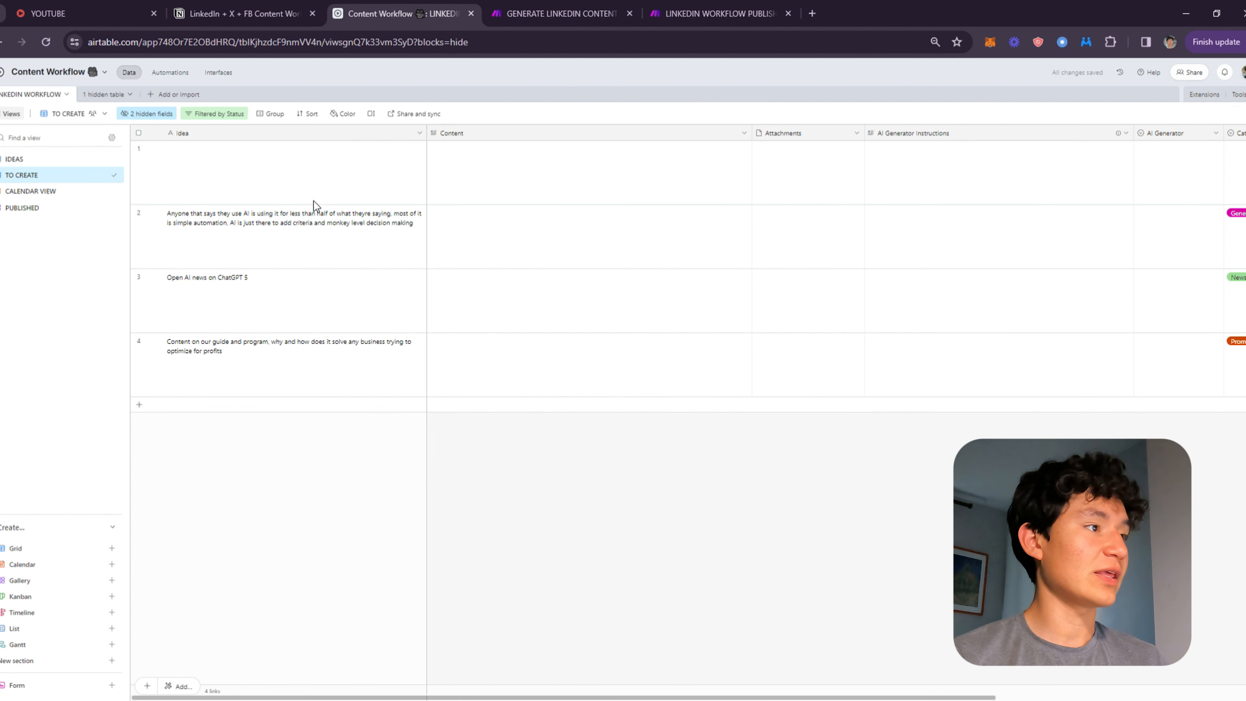
pyautogui.rightClick(137, 166)
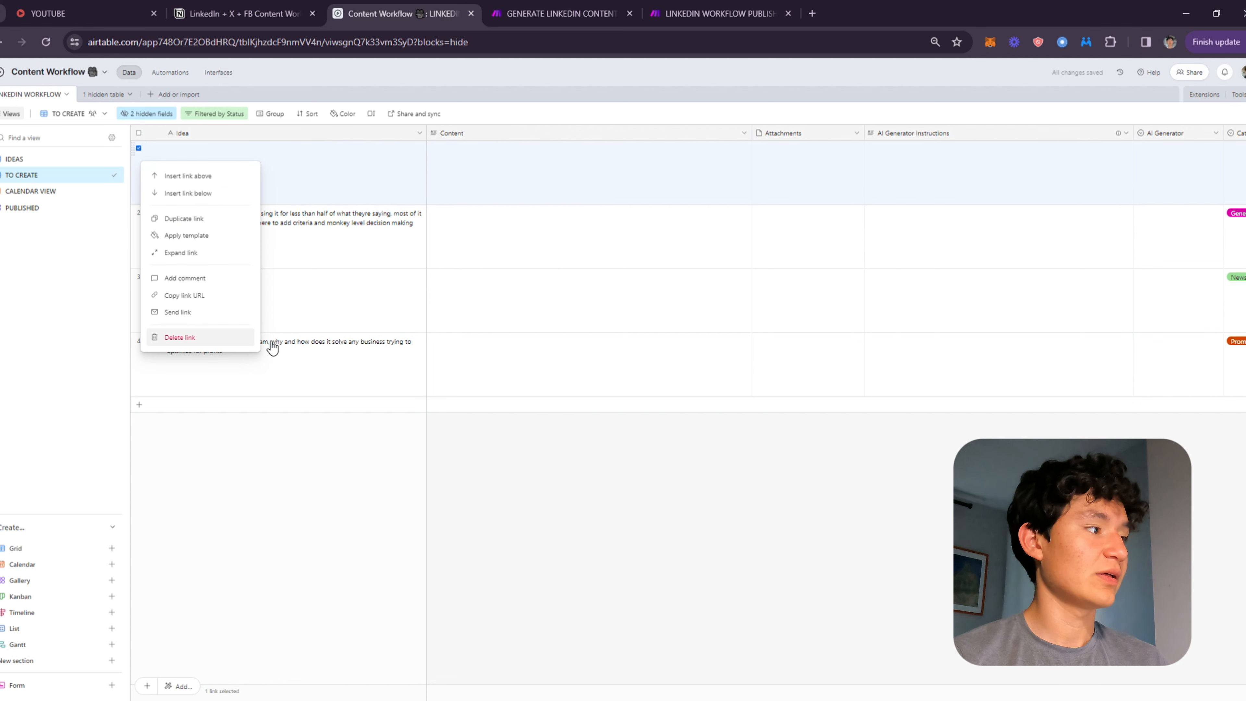
pyautogui.click(252, 342)
# Paste the AI Generator Instructions for the 'Open AI news on ChatGPT 5' record: 'Use current knoledge to talk about future gpt versions and potential'.
pyautogui.moveTo(1197, 229); pyautogui.dragTo(393, 240)
pyautogui.click(498, 178)
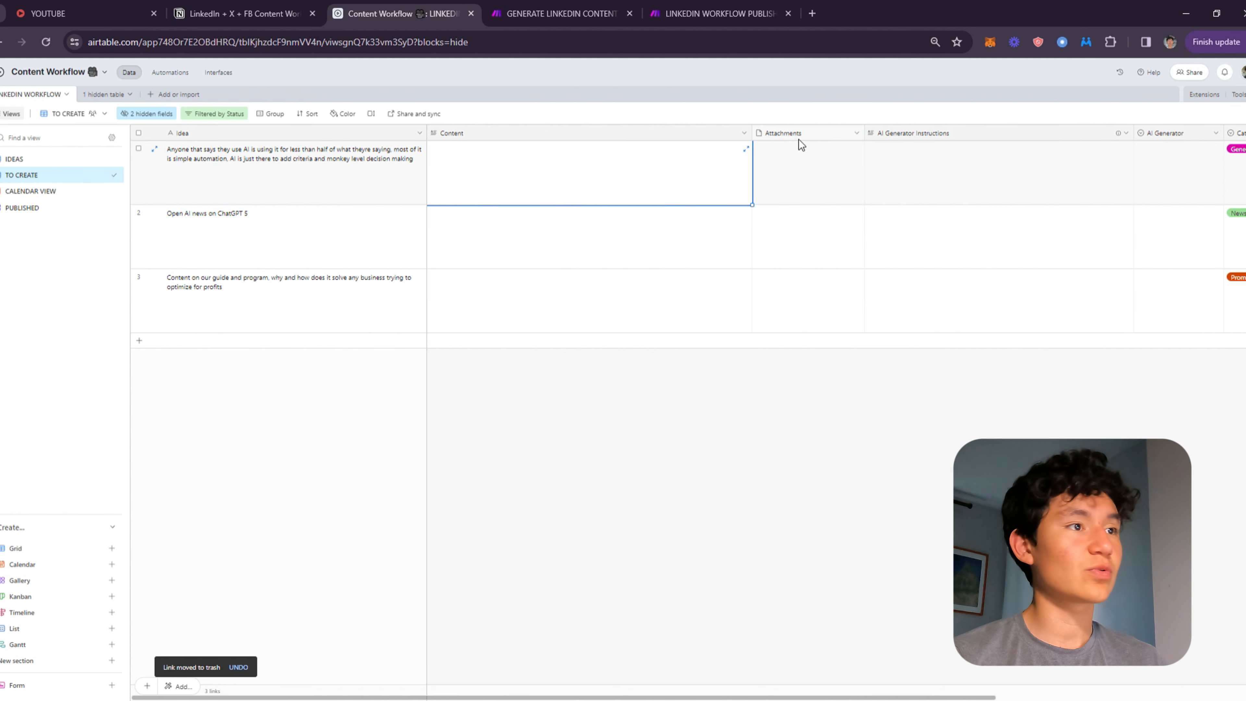
pyautogui.click(961, 199)
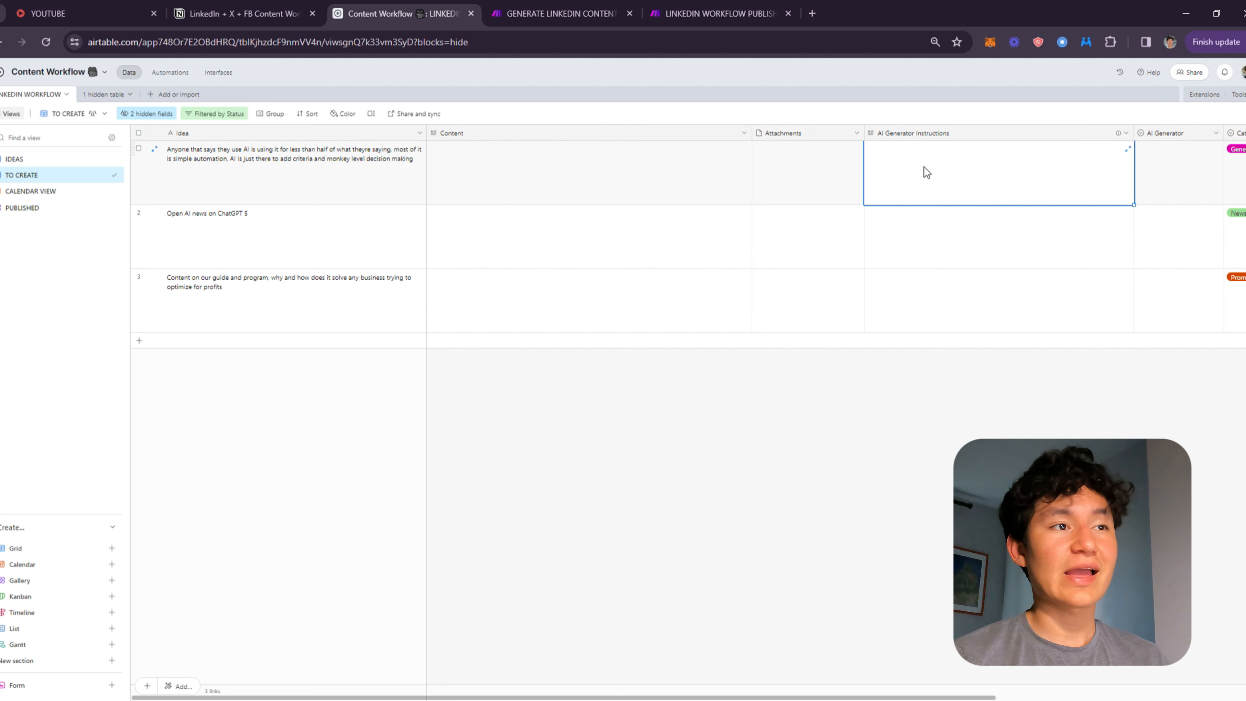
pyautogui.click(960, 225)
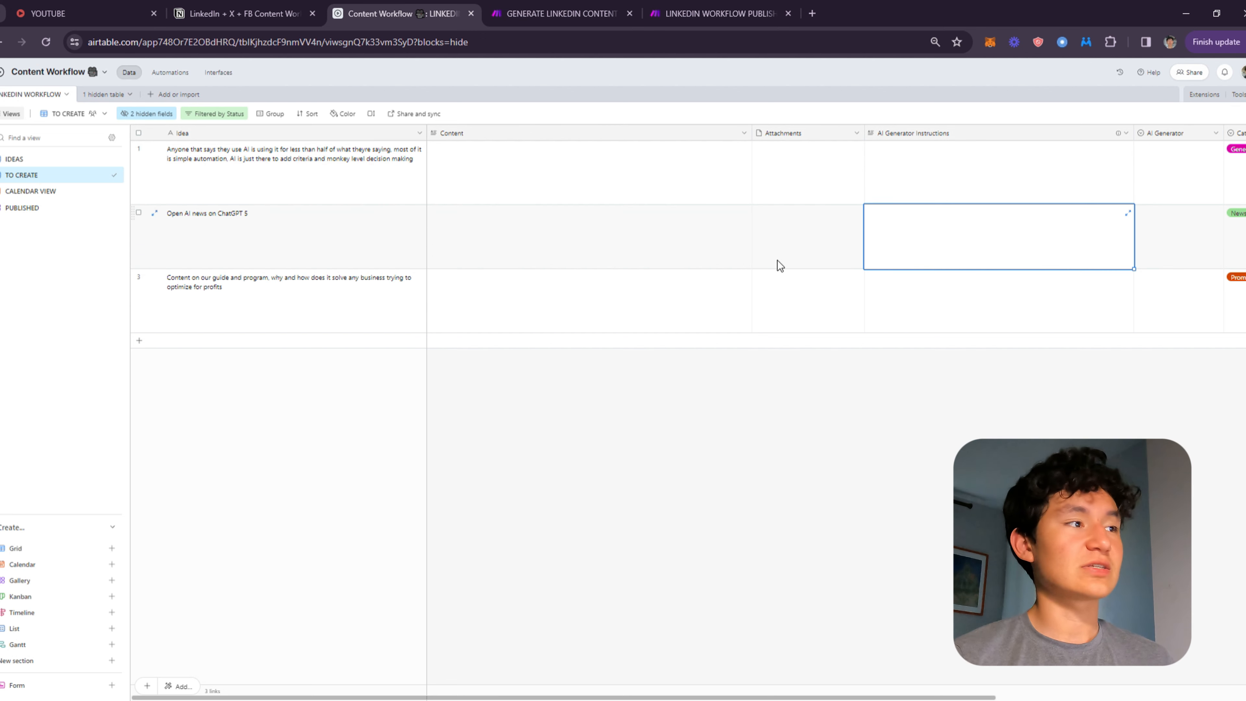
pyautogui.click(561, 255)
pyautogui.click(926, 250)
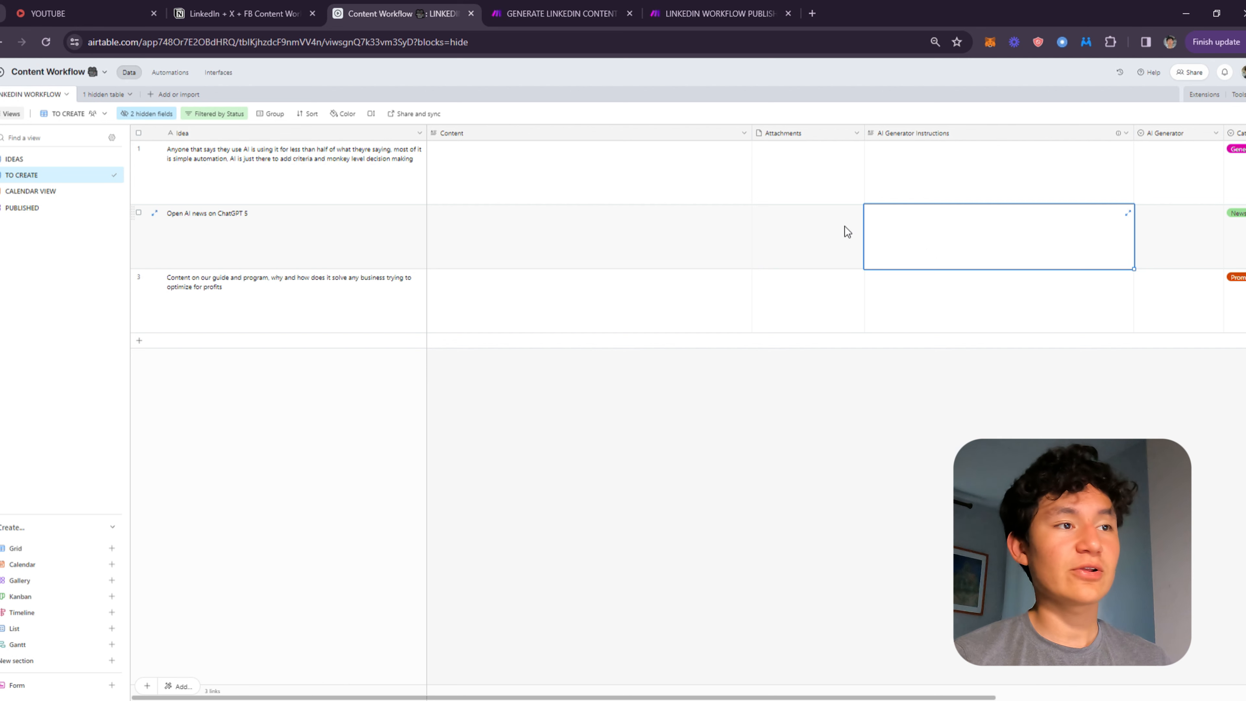
pyautogui.click(802, 215)
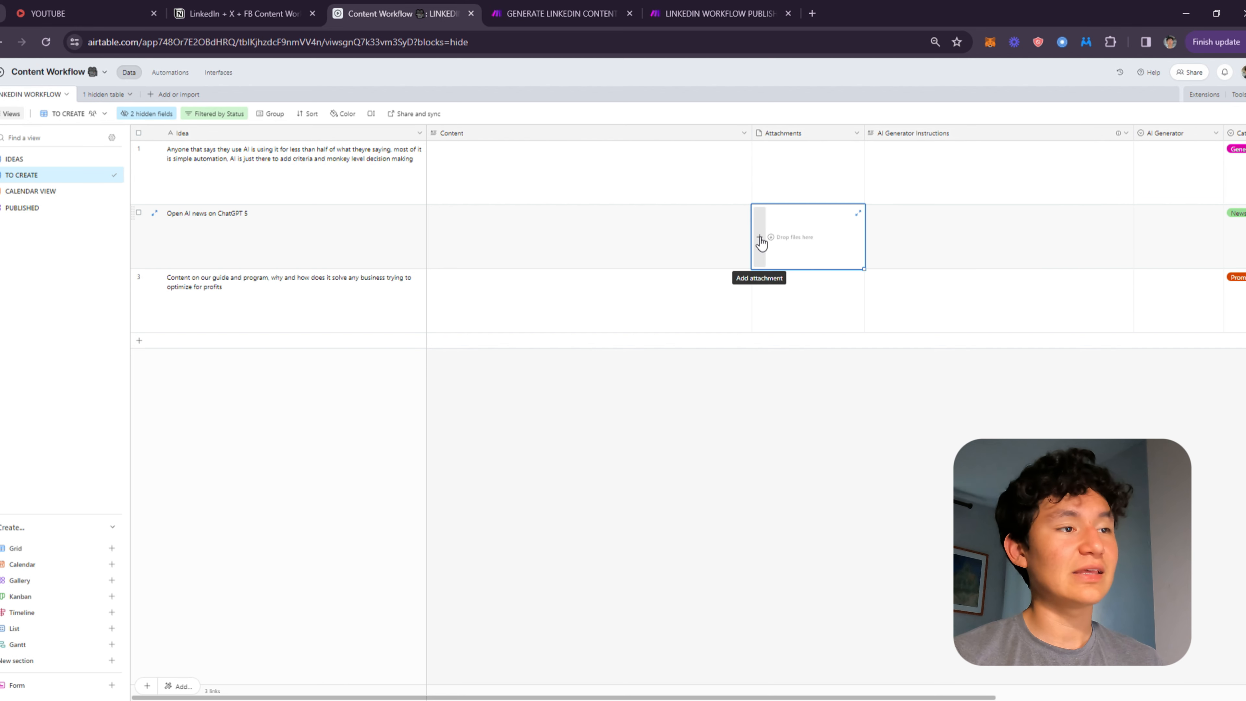
pyautogui.click(658, 248)
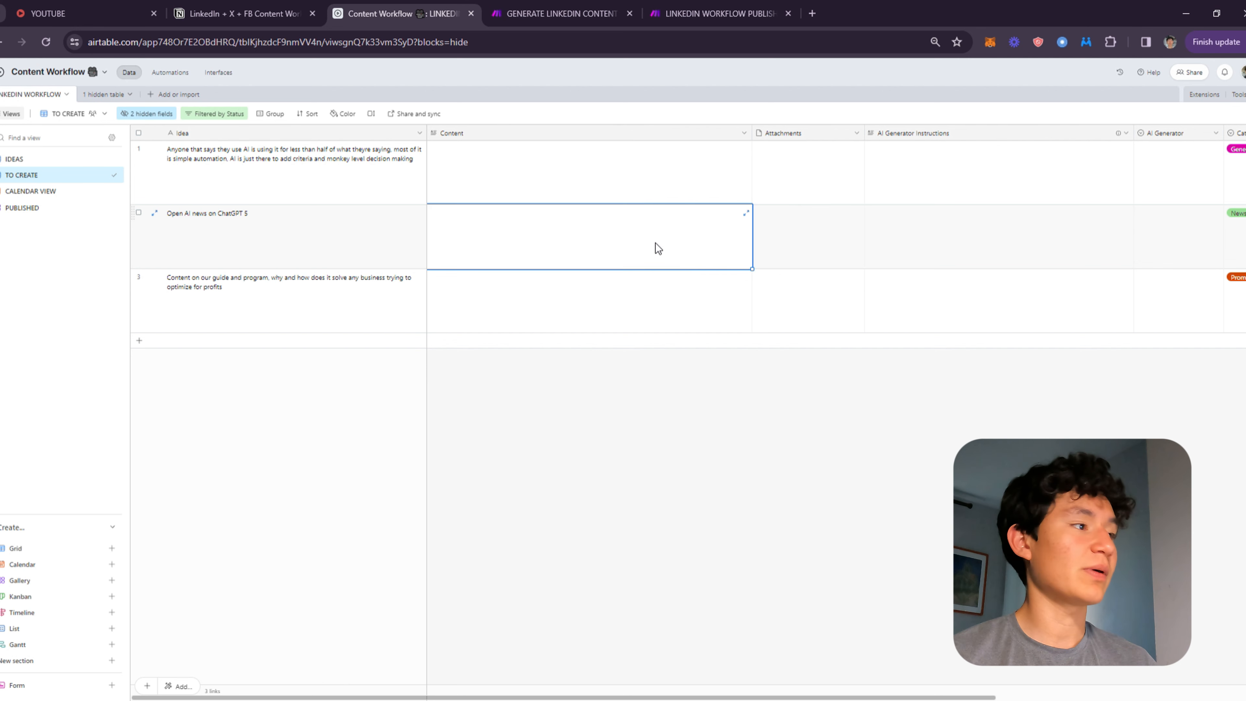
pyautogui.click(927, 231)
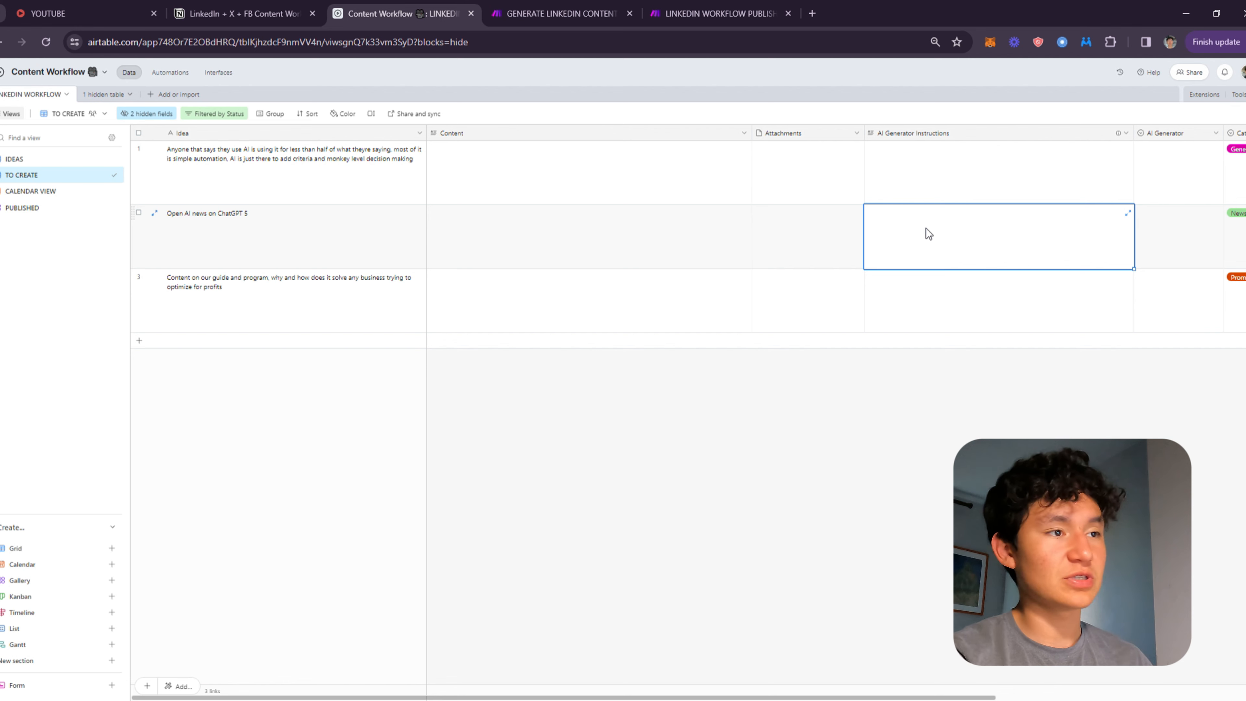
pyautogui.write('Use current knoledge to talk about future gpt versions and potential')
# Set the 'Open AI news on ChatGPT 5' record's AI Generator field to Generate Post.
pyautogui.click(1188, 238)
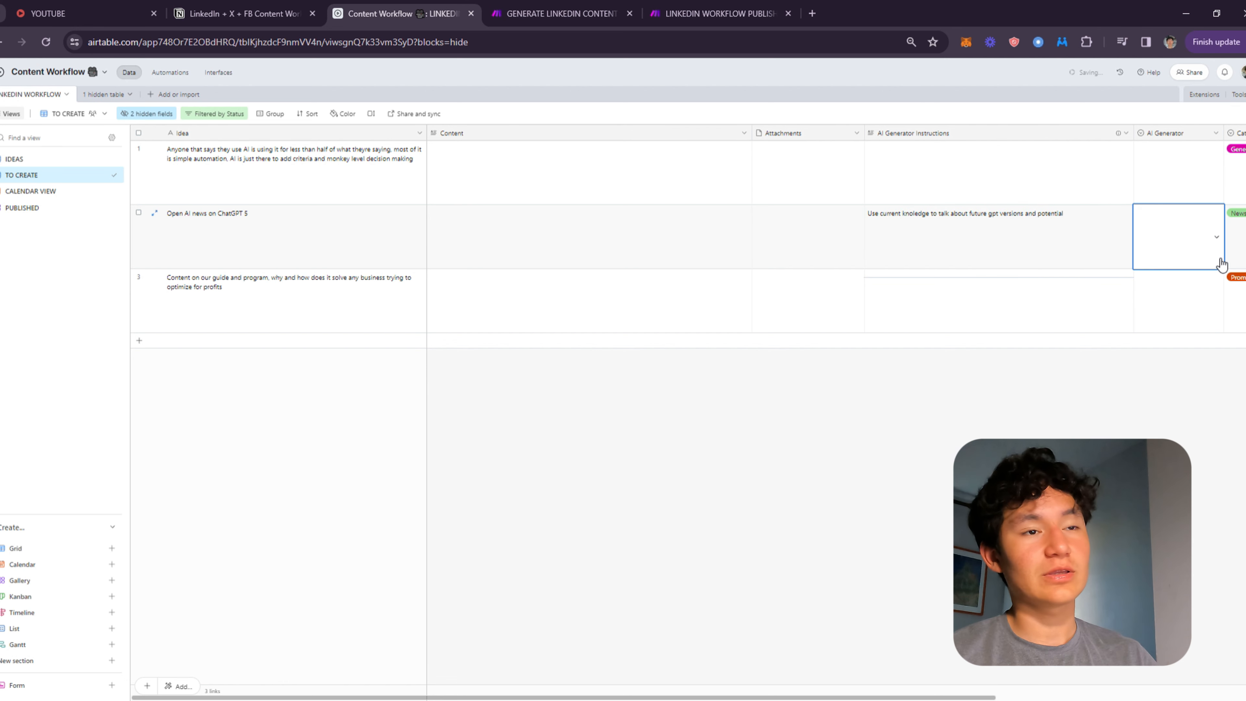
pyautogui.hscroll(3, 1143, 250)
pyautogui.click(1035, 226)
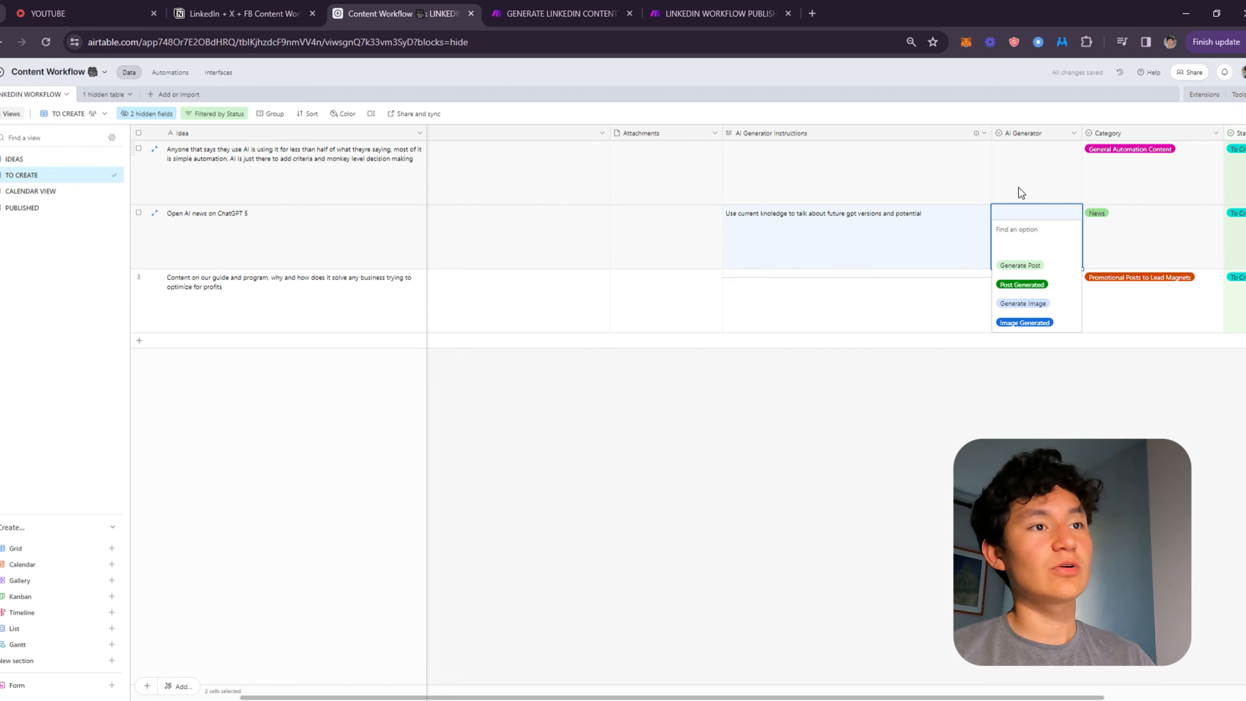
pyautogui.click(1061, 272)
pyautogui.click(861, 263)
pyautogui.click(593, 263)
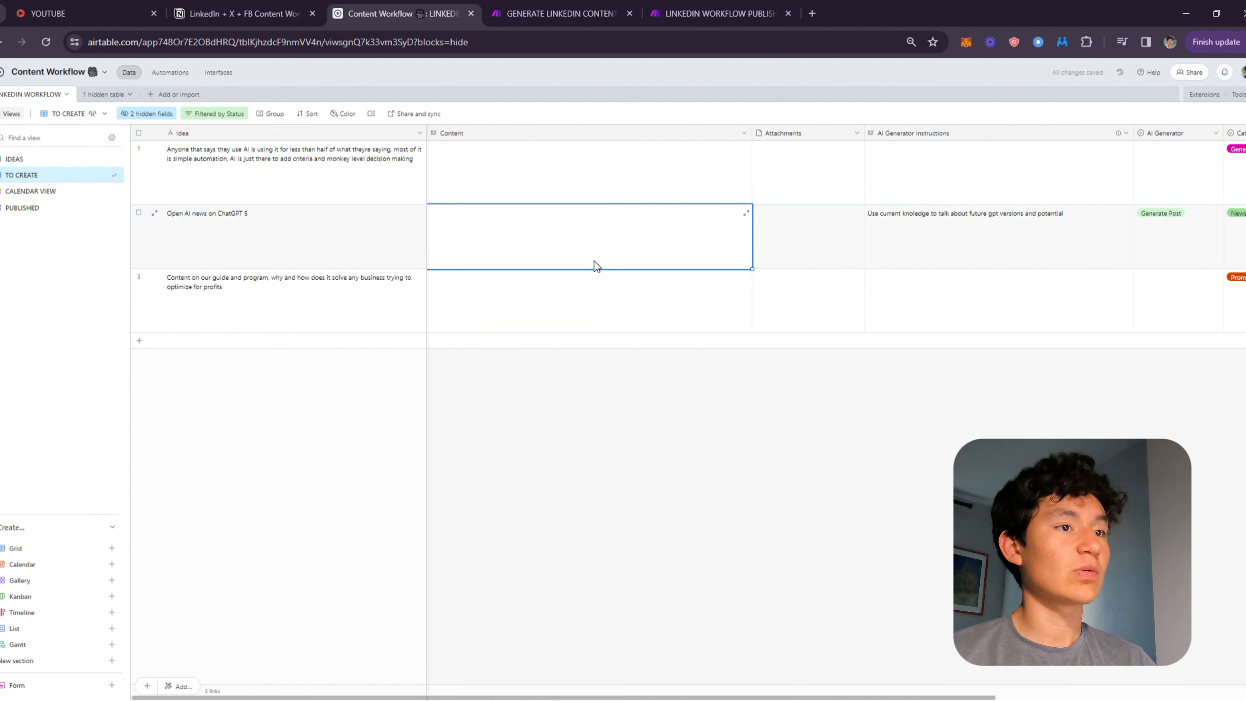
# Switch to the GENERATE LINKEDIN CONTENT scenario in Make to check its run, then return to the Airtable base.
pyautogui.click(564, 13)
pyautogui.moveTo(716, 13)
pyautogui.mouseDown()
pyautogui.moveTo(584, 5)
pyautogui.moveTo(716, 14)
pyautogui.mouseUp()
pyautogui.click(588, 13)
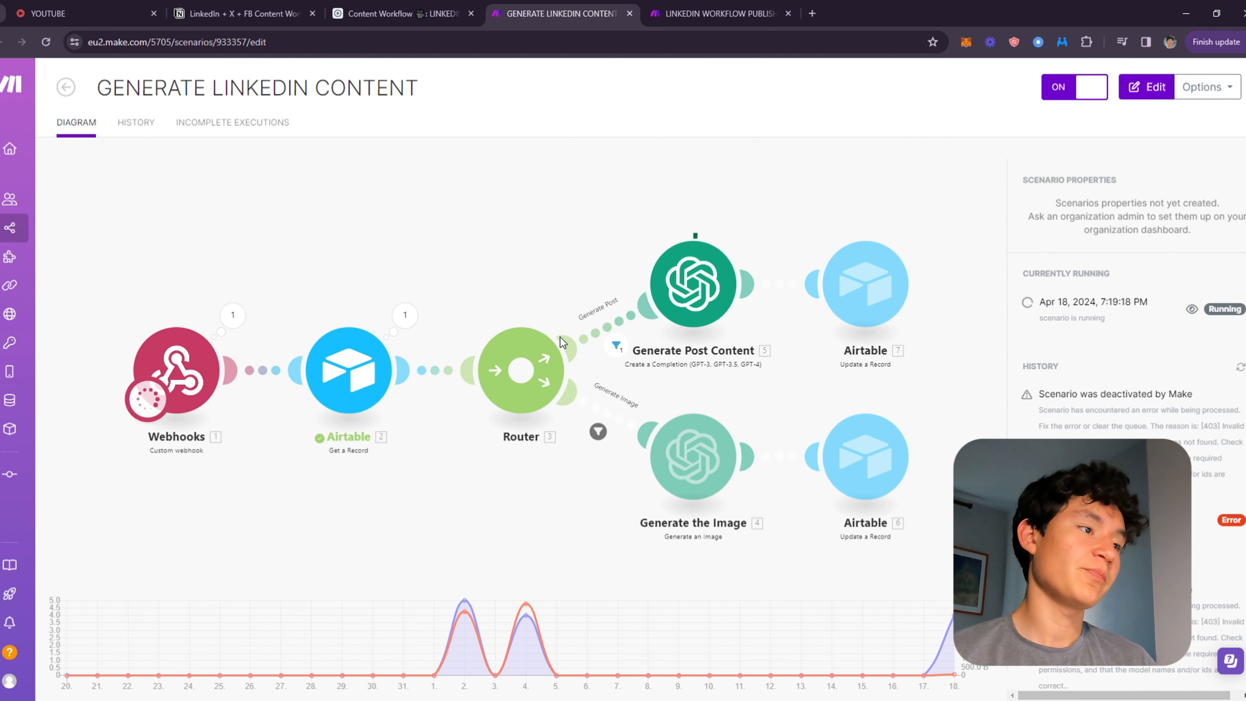
pyautogui.click(392, 13)
pyautogui.click(559, 14)
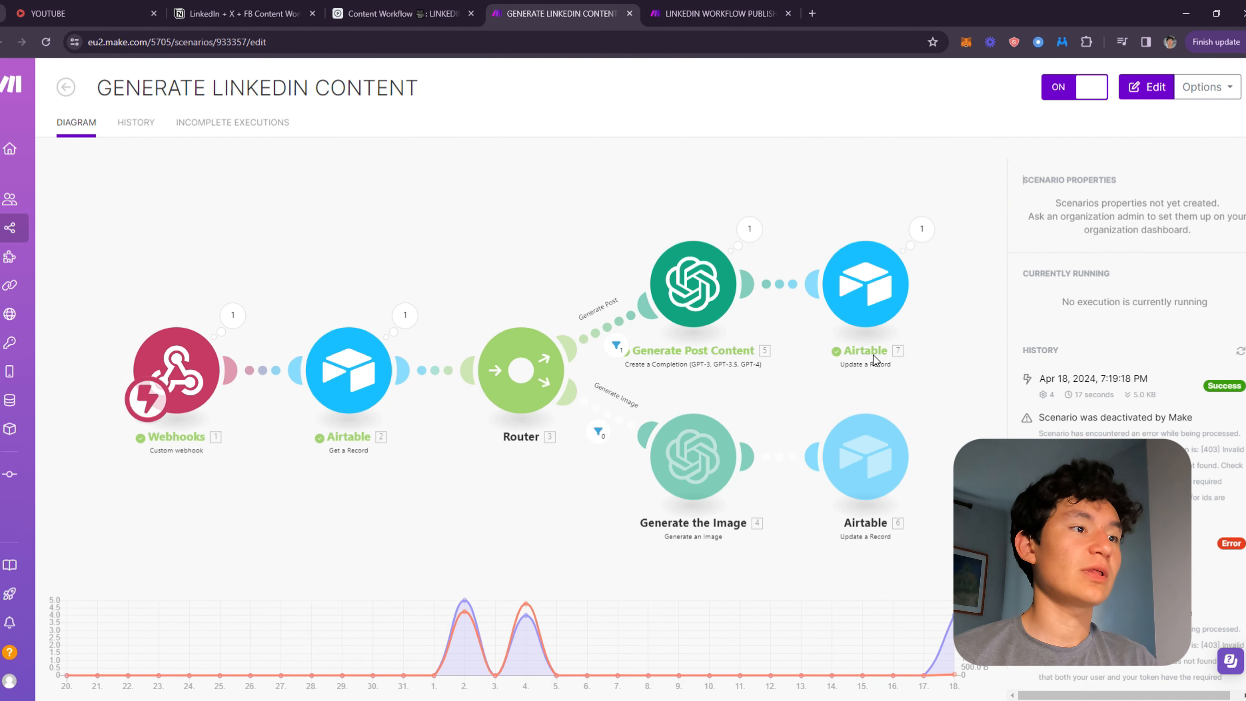
pyautogui.hotkey('ctrl', 'shift', 'Tab')
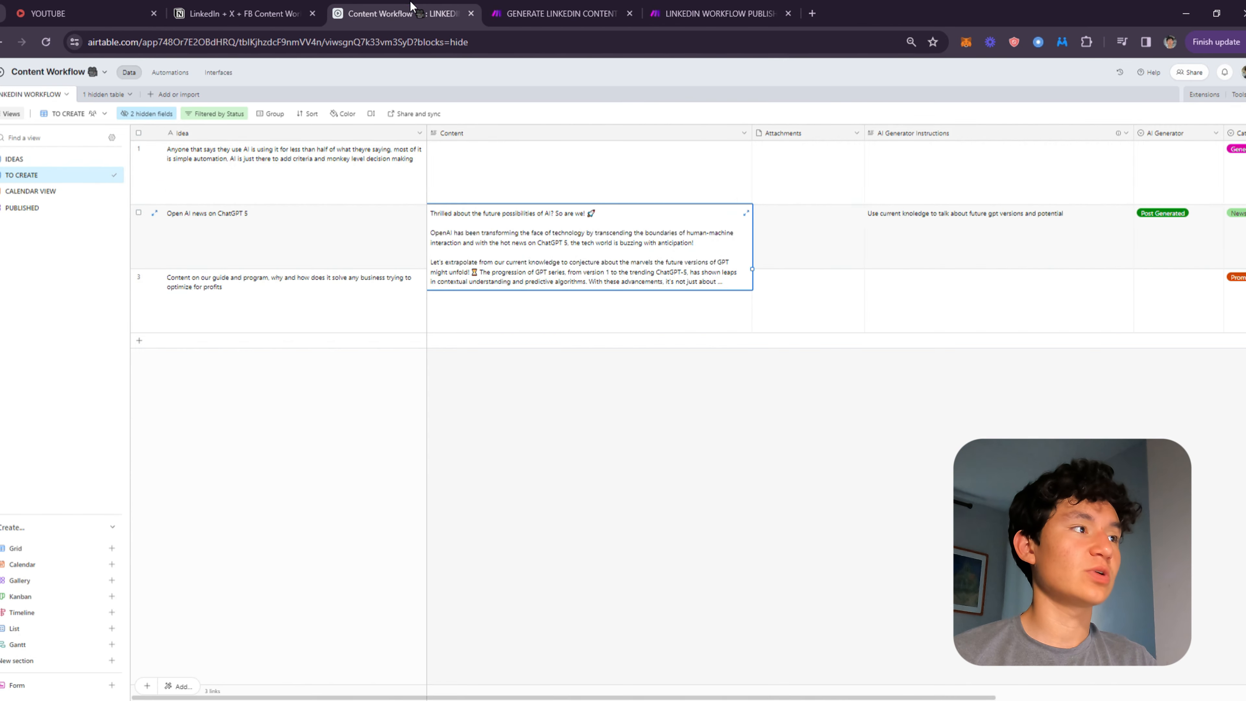
# Expand and read the generated post in the record's Content field.
pyautogui.click(746, 213)
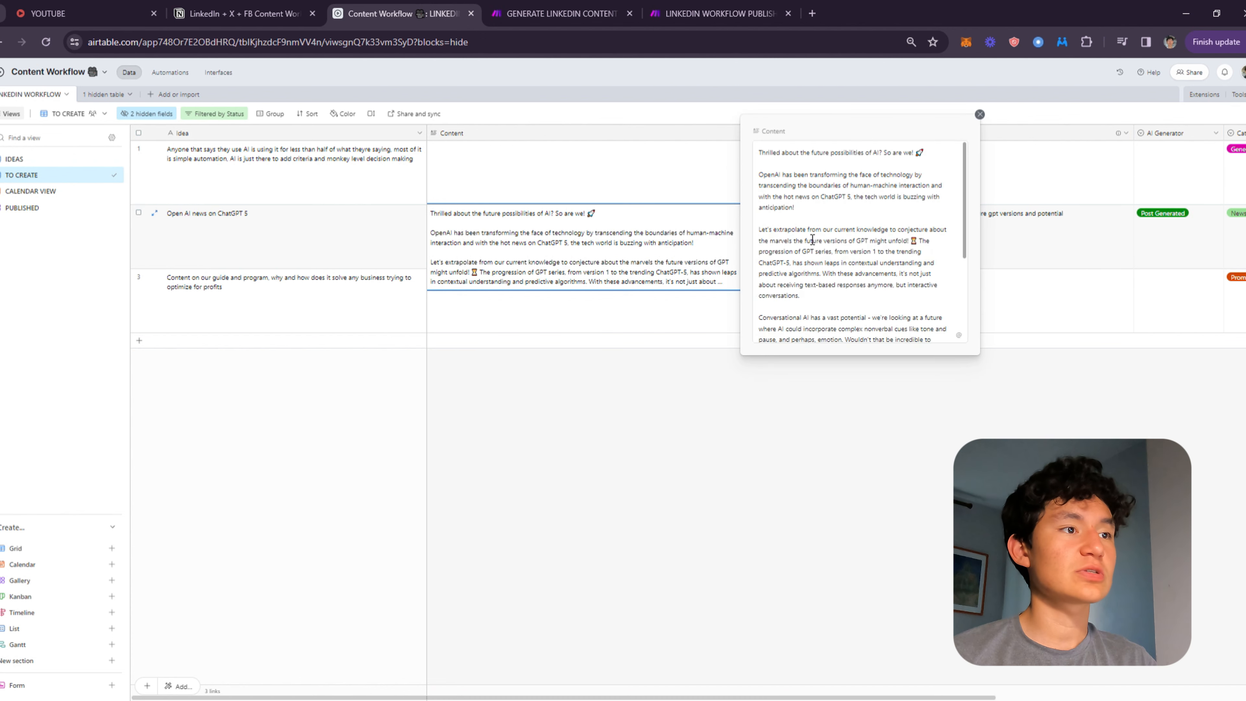
pyautogui.tripleClick(853, 153)
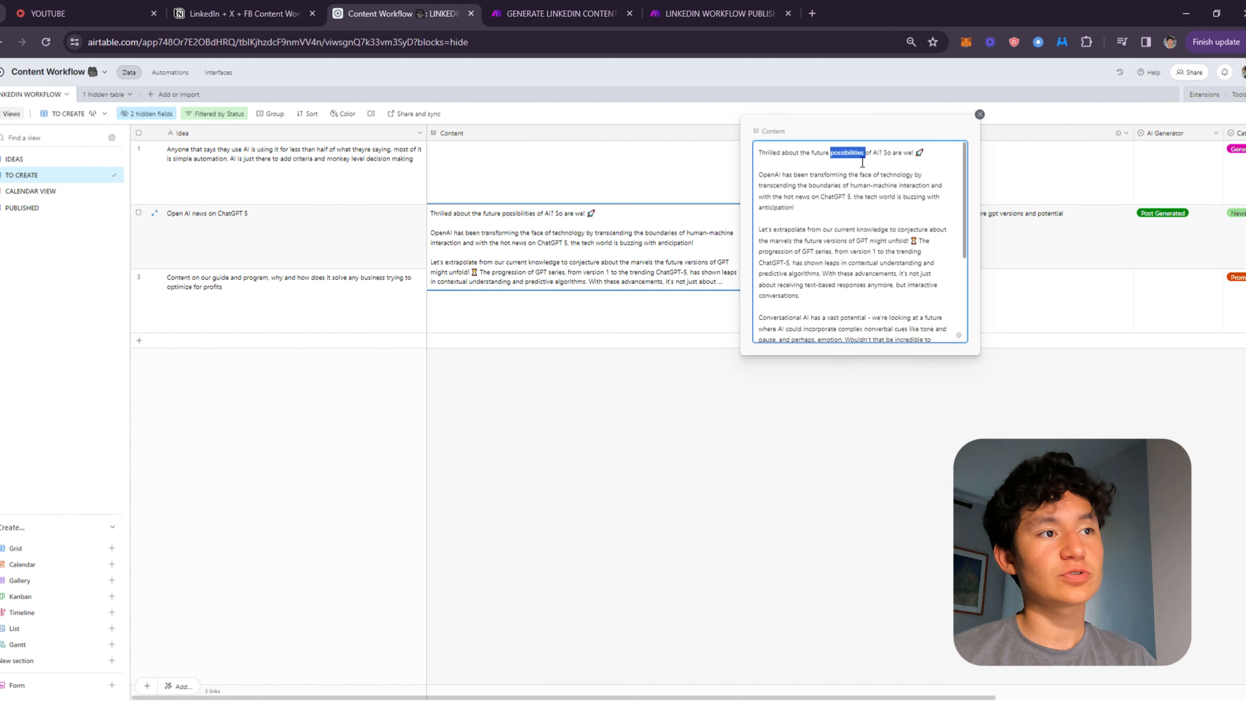
pyautogui.click(793, 176)
pyautogui.tripleClick(794, 176)
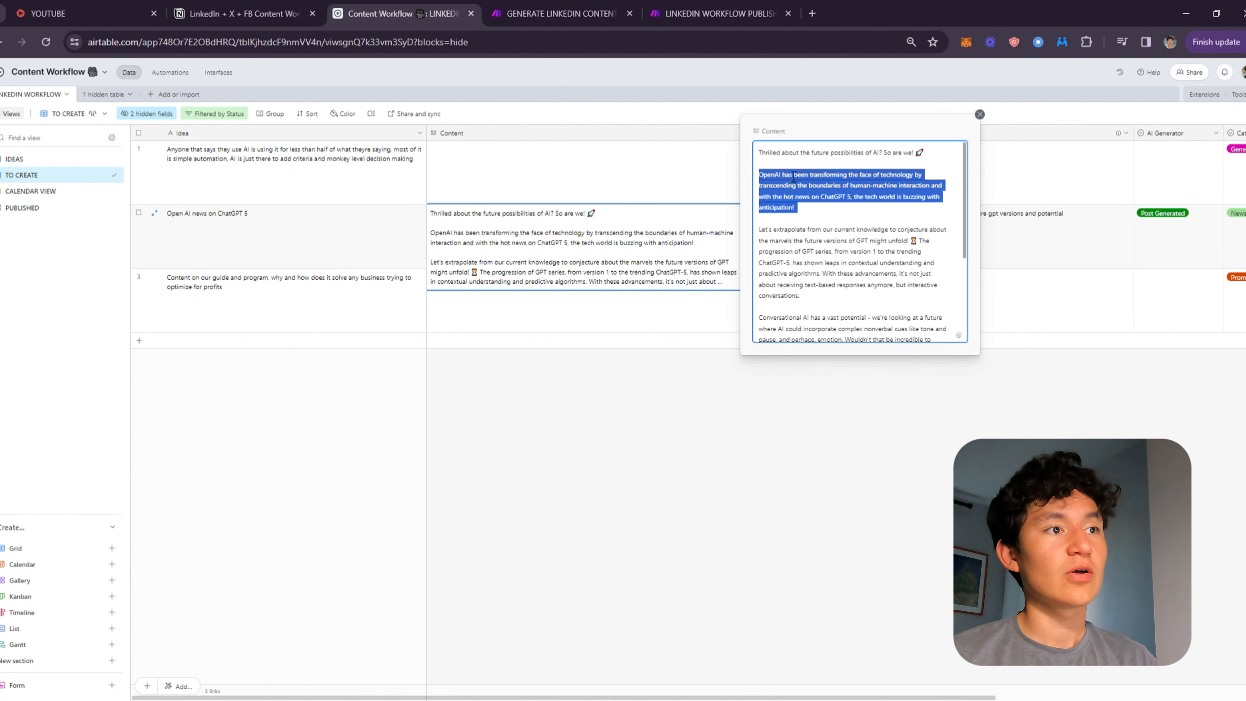
pyautogui.scroll(-3, 893, 216)
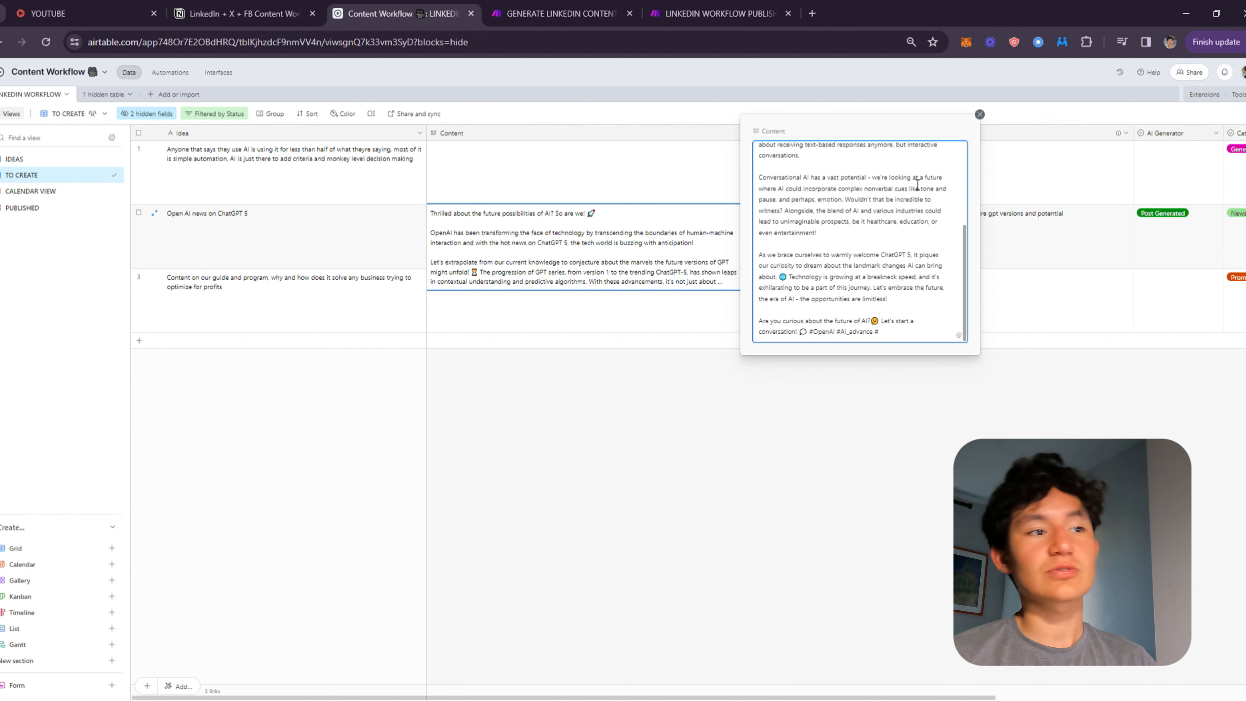
pyautogui.click(1099, 170)
pyautogui.click(655, 226)
pyautogui.click(823, 216)
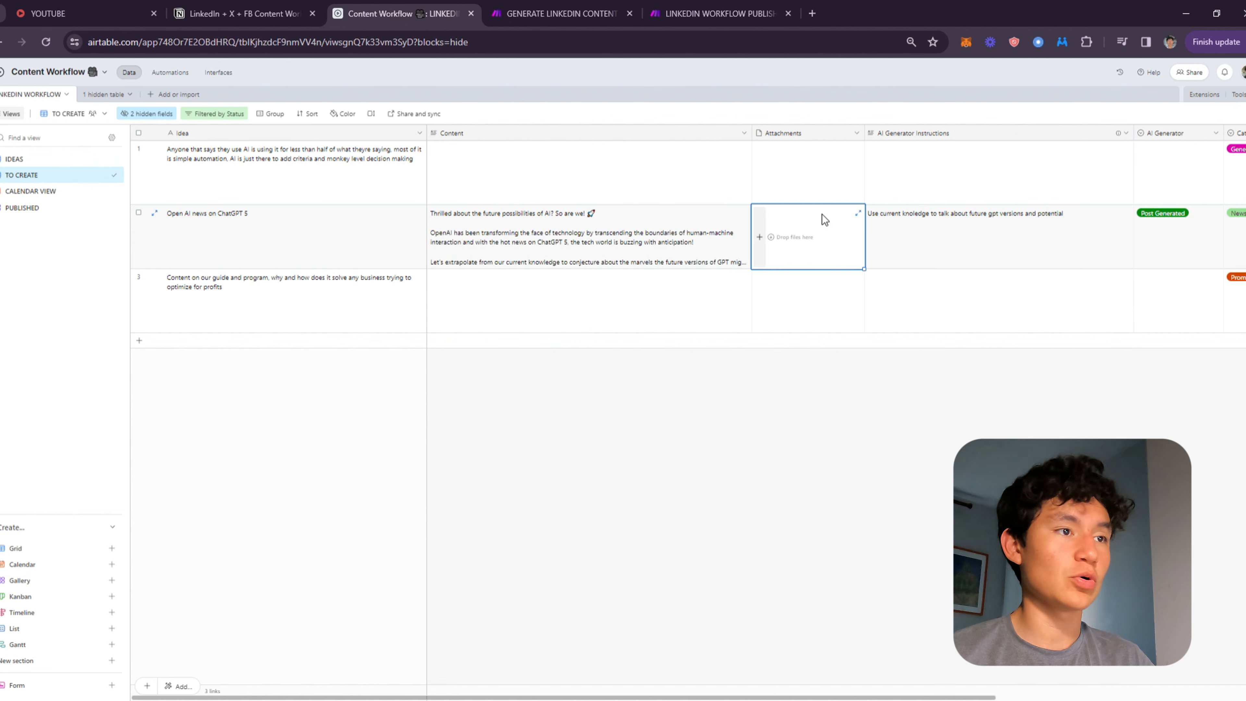
# Set the same record's AI Generator field to Generate Image.
pyautogui.click(969, 227)
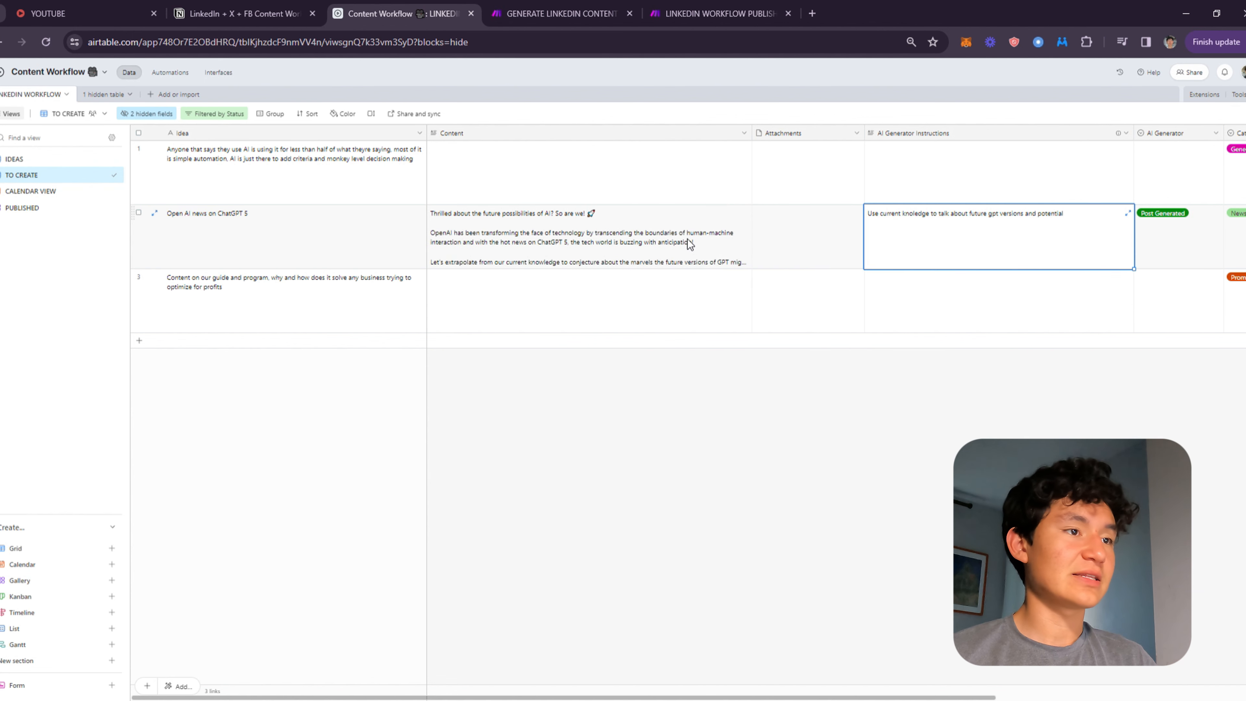
pyautogui.doubleClick(1173, 215)
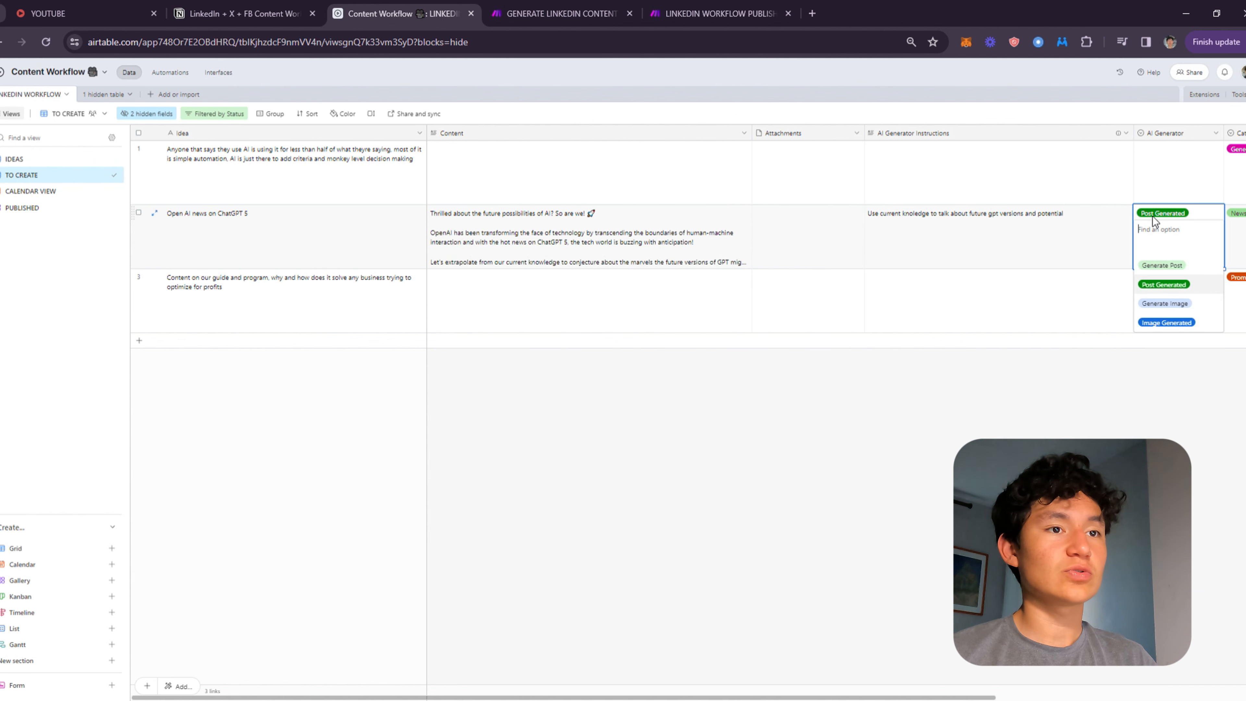
pyautogui.click(1188, 309)
pyautogui.click(976, 283)
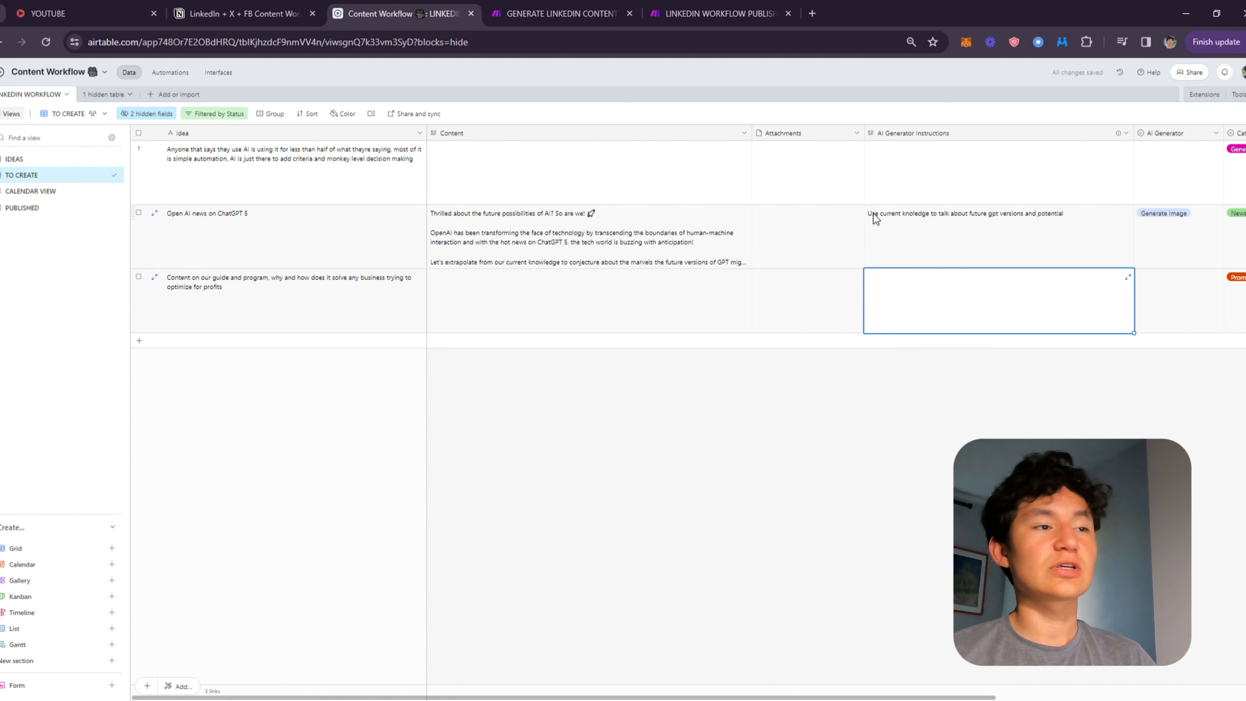
# Reopen the expanded Content field and scroll through the full generated post.
pyautogui.click(837, 226)
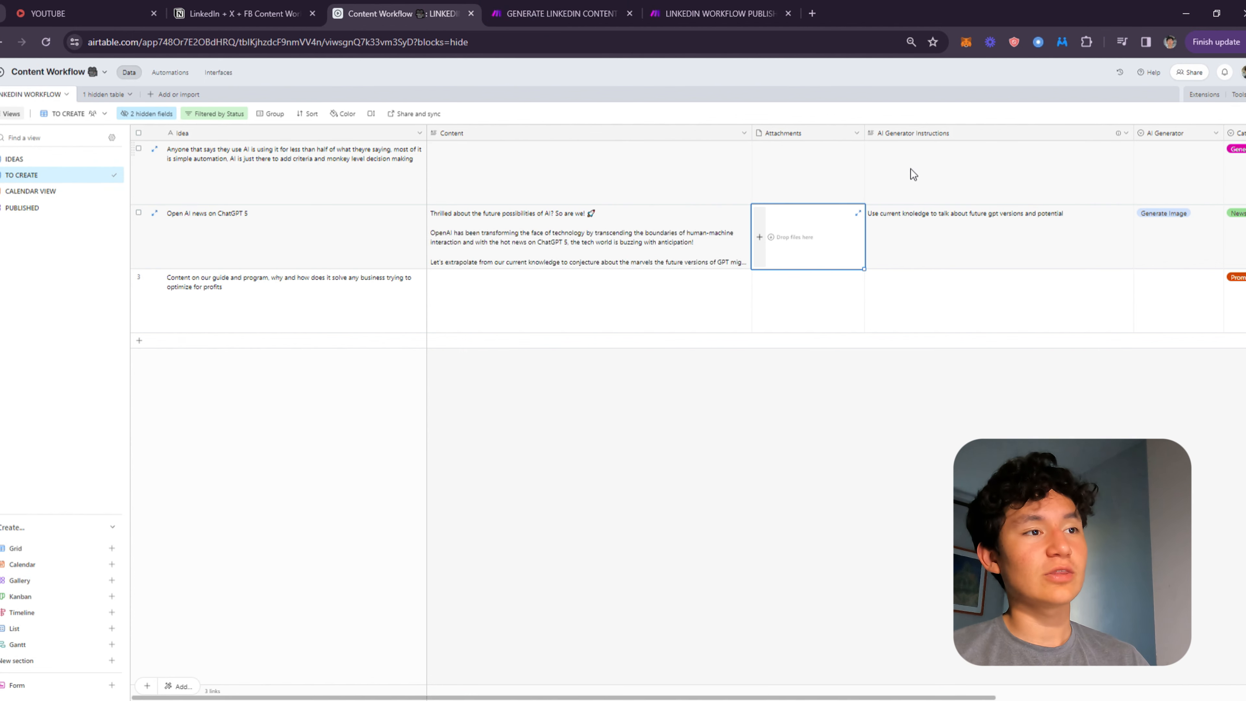
pyautogui.doubleClick(701, 241)
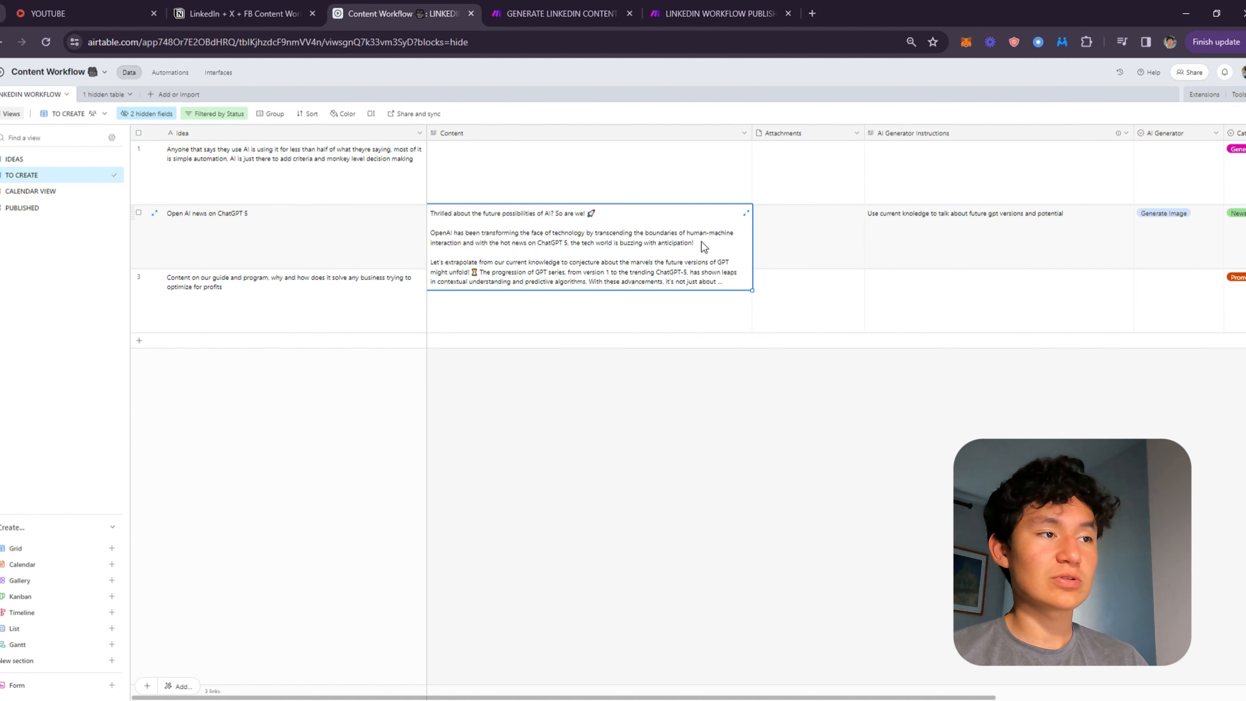
pyautogui.click(745, 212)
pyautogui.scroll(-5, 863, 231)
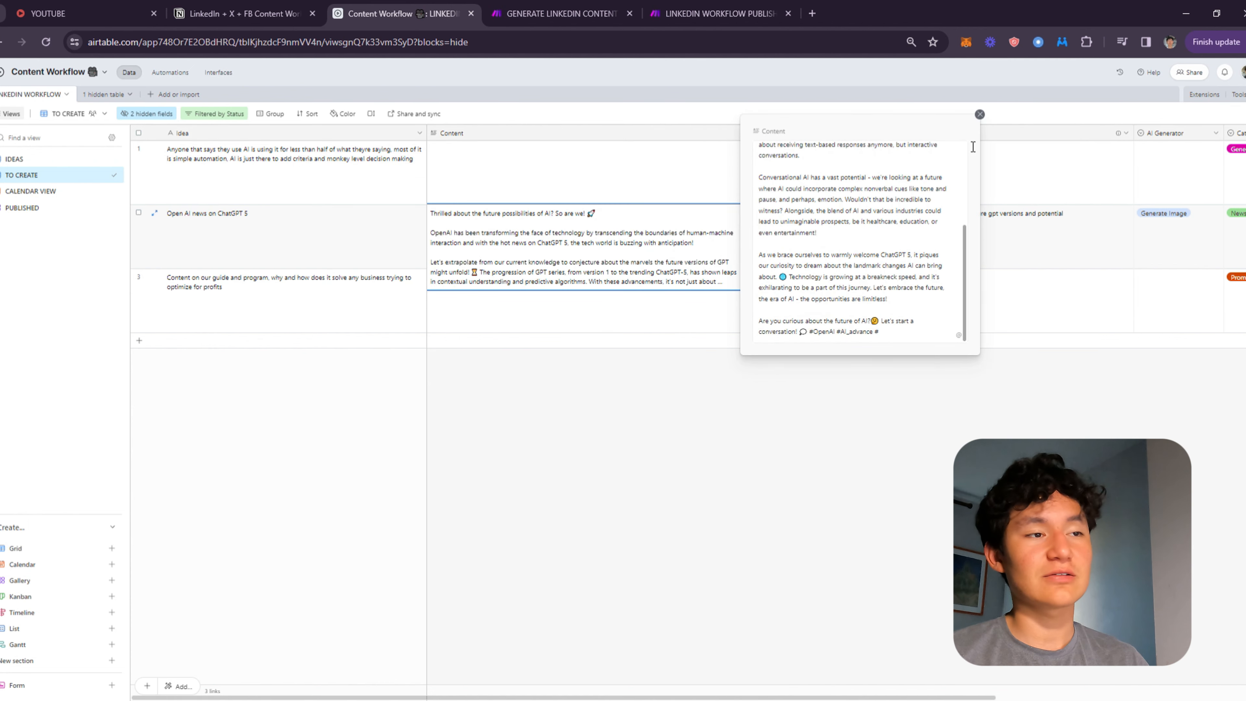
pyautogui.click(979, 117)
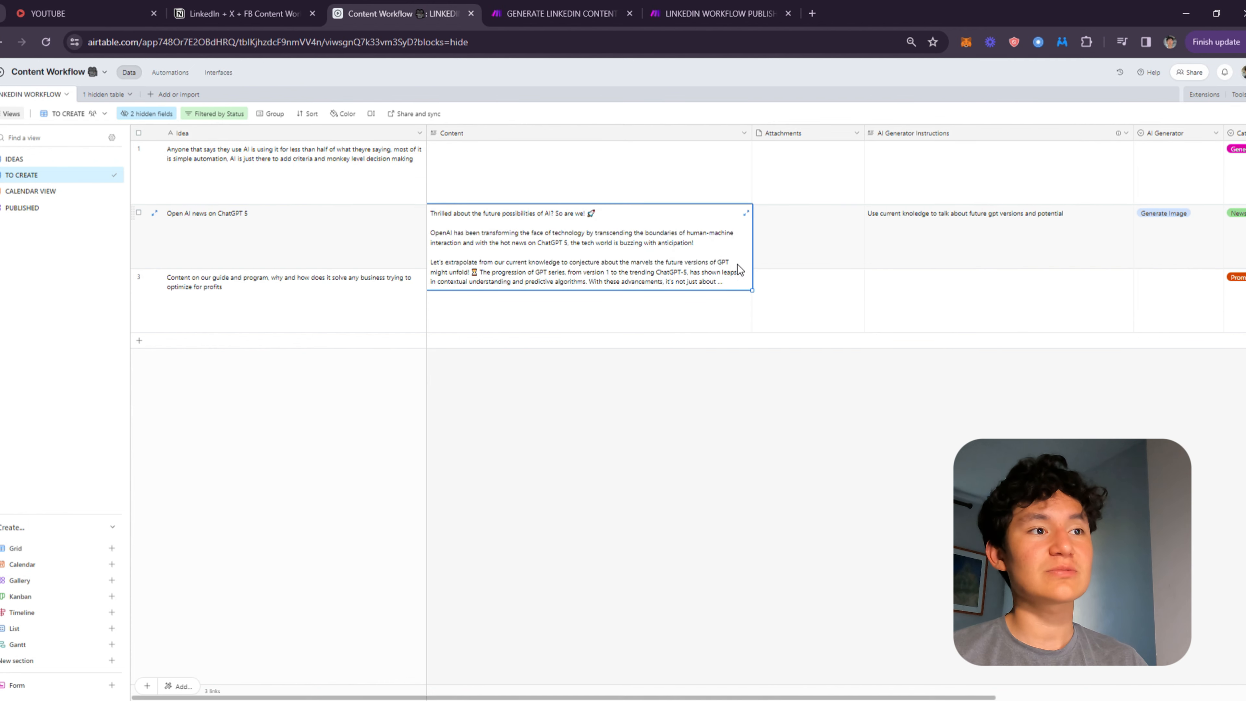
pyautogui.click(745, 212)
pyautogui.scroll(-5, 762, 264)
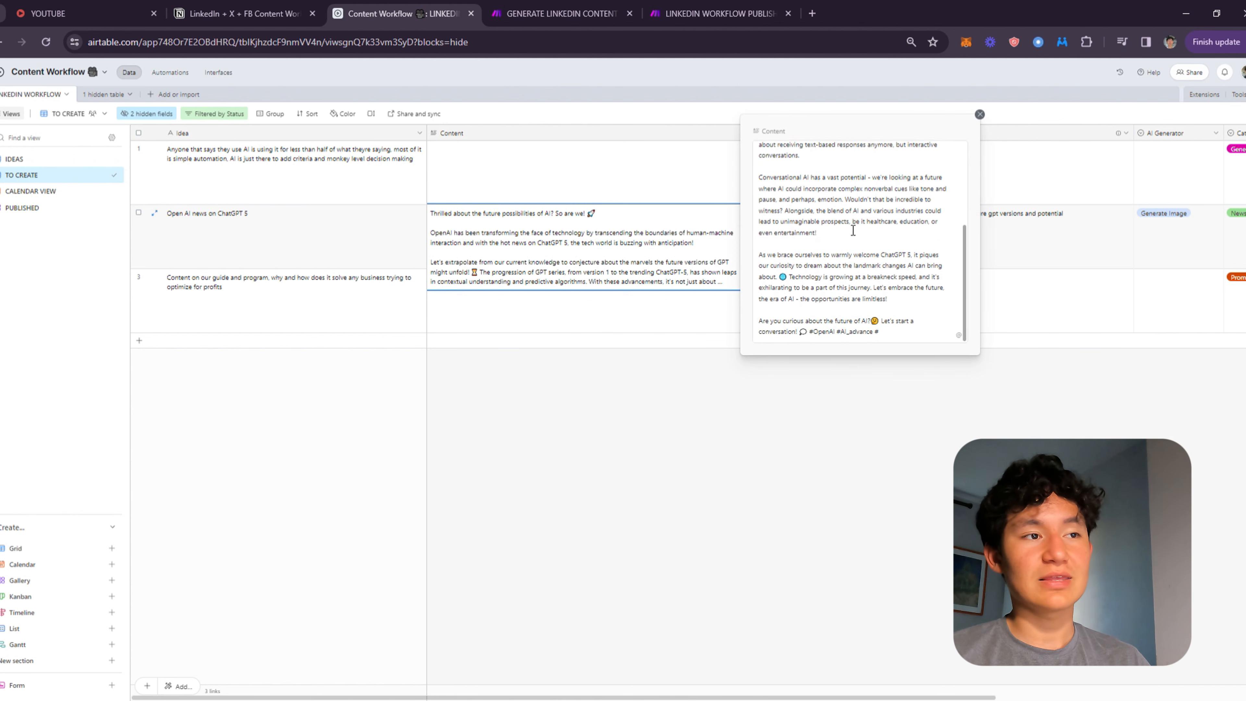
pyautogui.scroll(5, 858, 245)
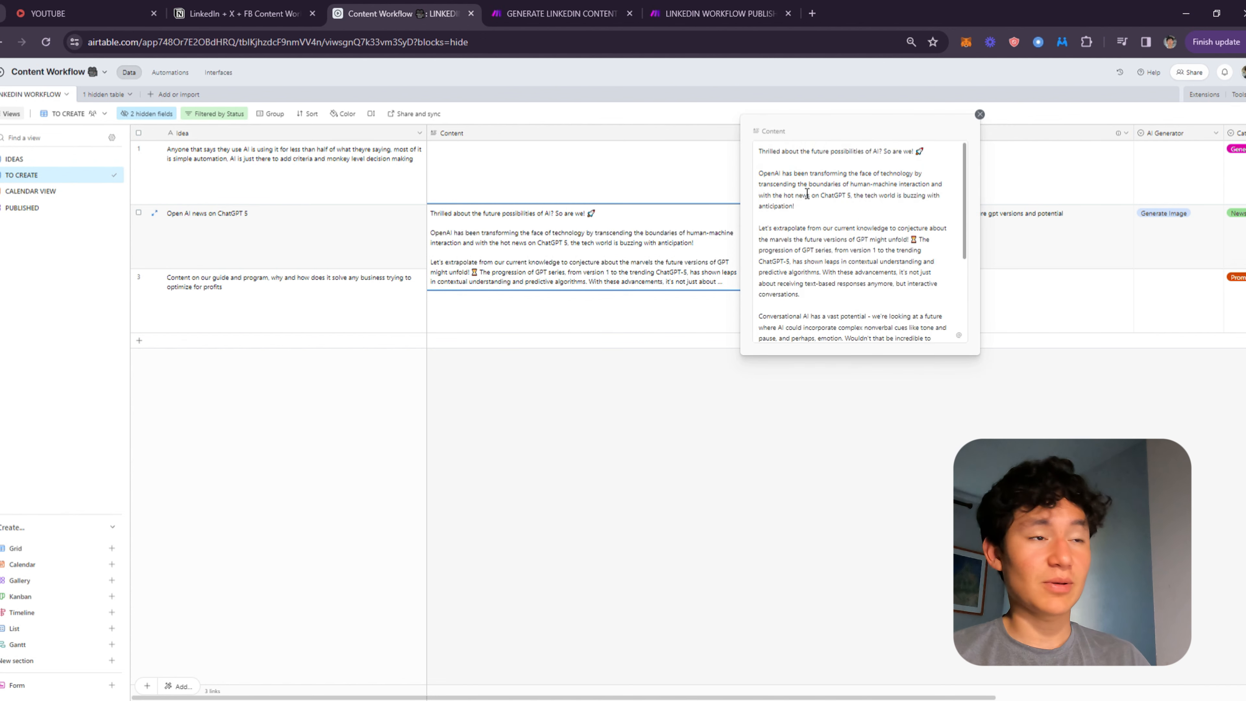
pyautogui.click(979, 115)
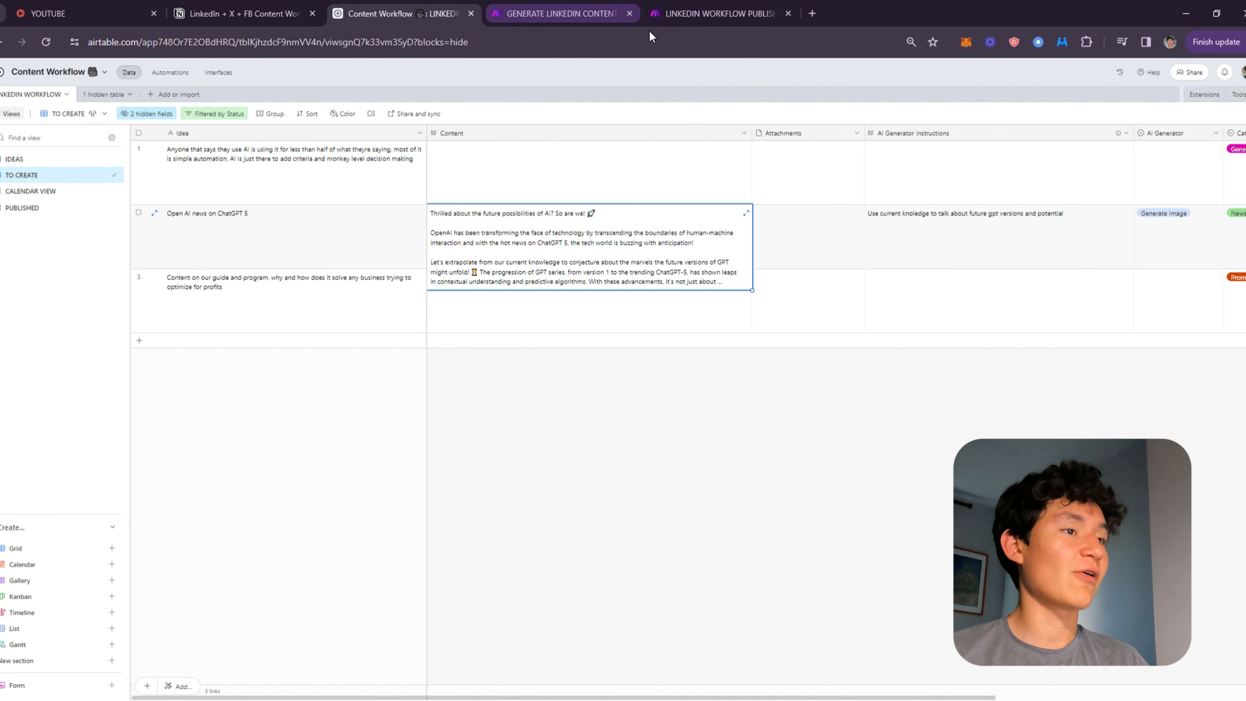
# Open the generated image in the record's Attachments field.
pyautogui.click(922, 247)
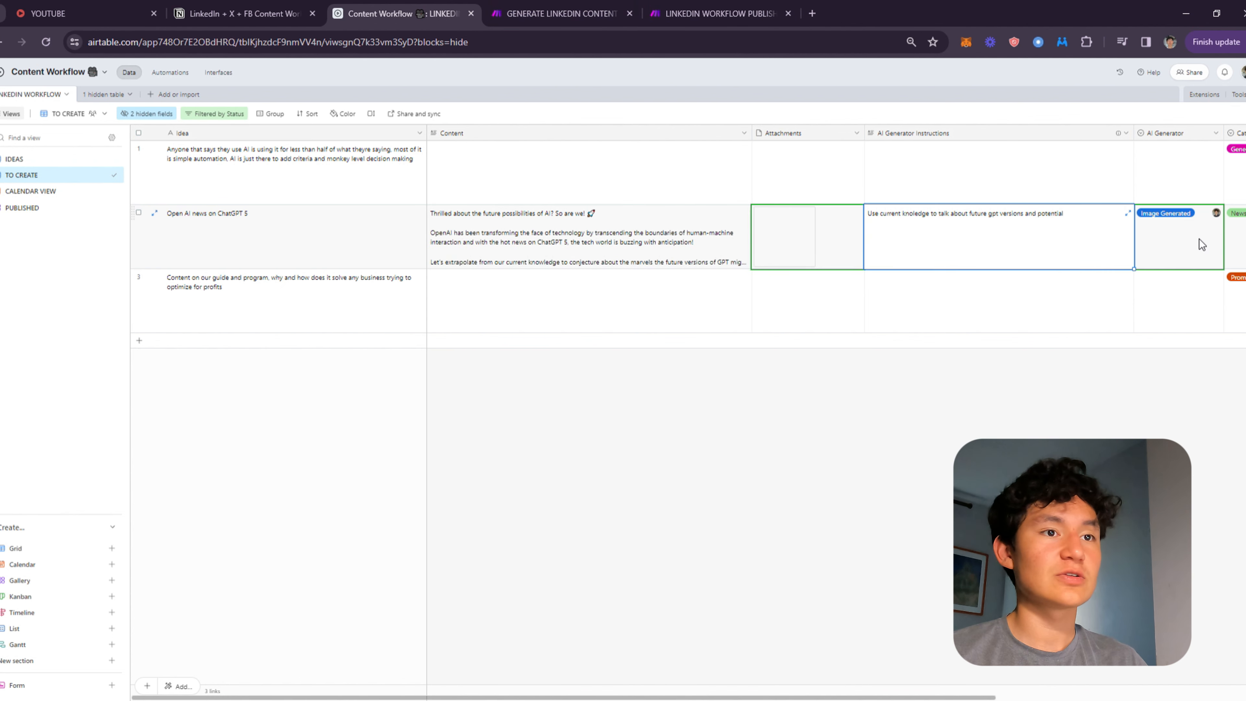
pyautogui.click(1197, 240)
pyautogui.click(805, 243)
pyautogui.click(789, 248)
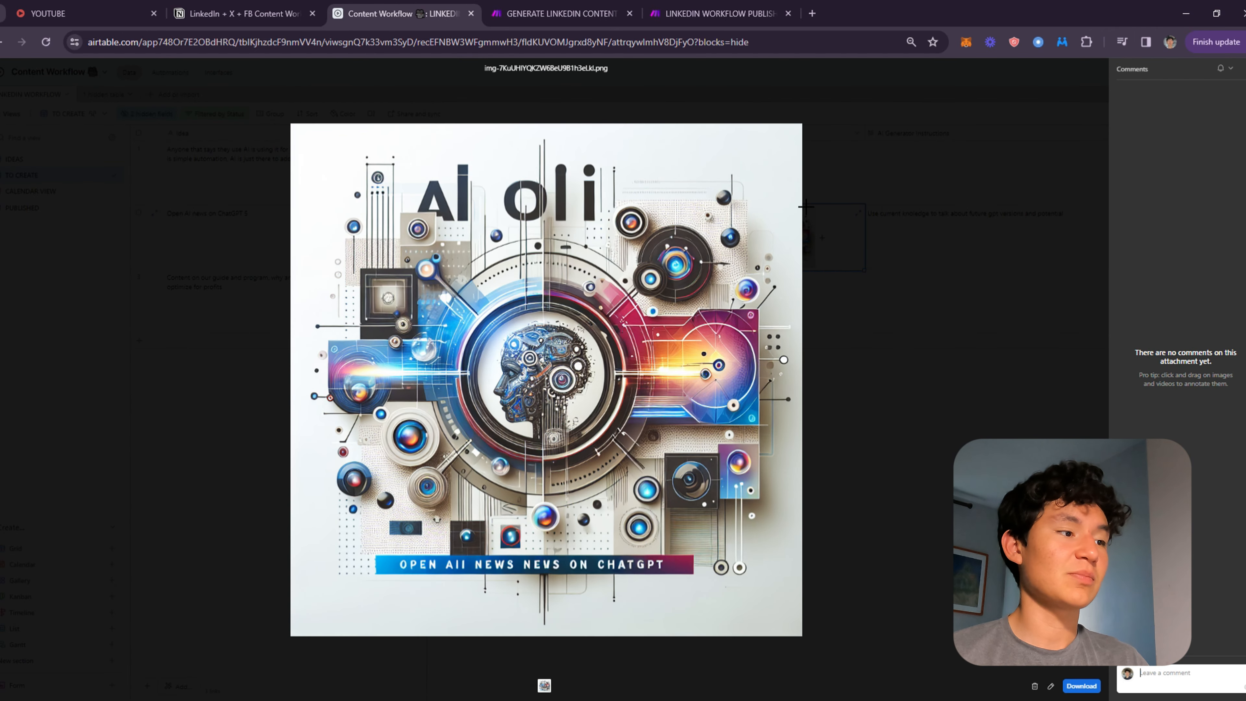
# Close the image preview and narrow the AI Generator Instructions column.
pyautogui.click(1027, 212)
pyautogui.click(933, 224)
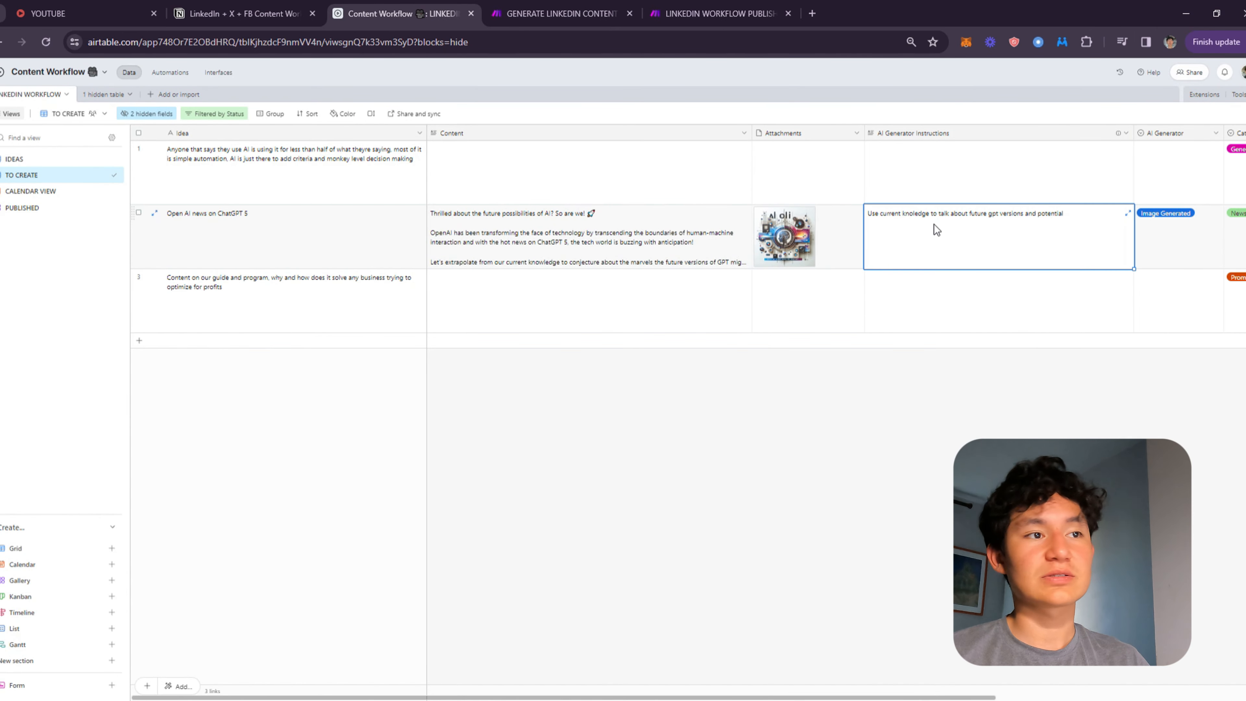
pyautogui.click(940, 228)
pyautogui.tripleClick(941, 228)
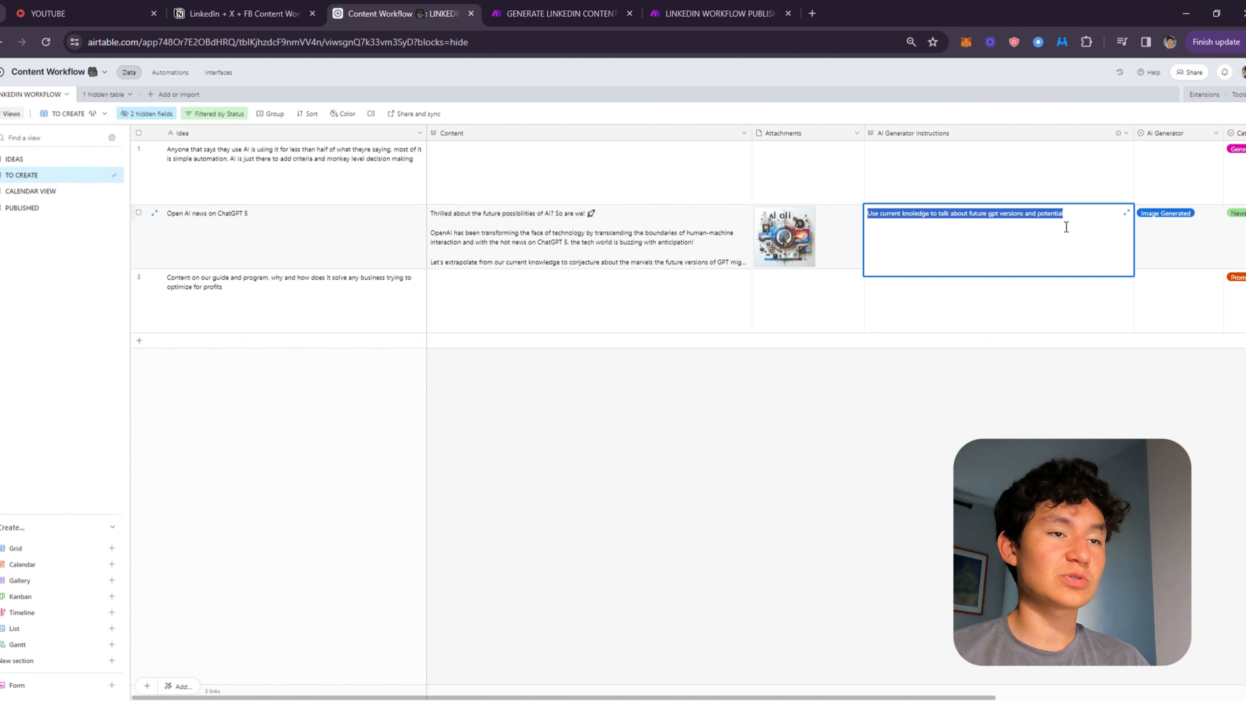
pyautogui.moveTo(1133, 147); pyautogui.dragTo(1084, 154)
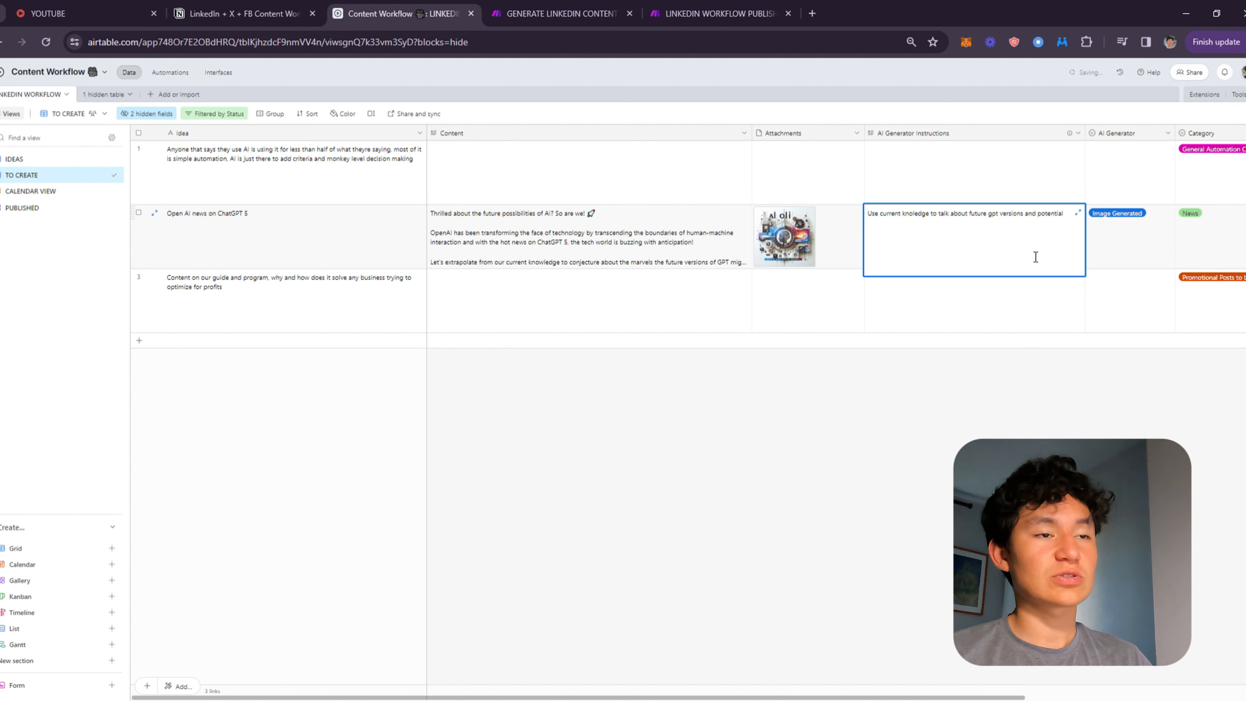
pyautogui.tripleClick(1035, 255)
# Scroll across the generated record's fields to review its Category, Status and Platforms.
pyautogui.click(554, 209)
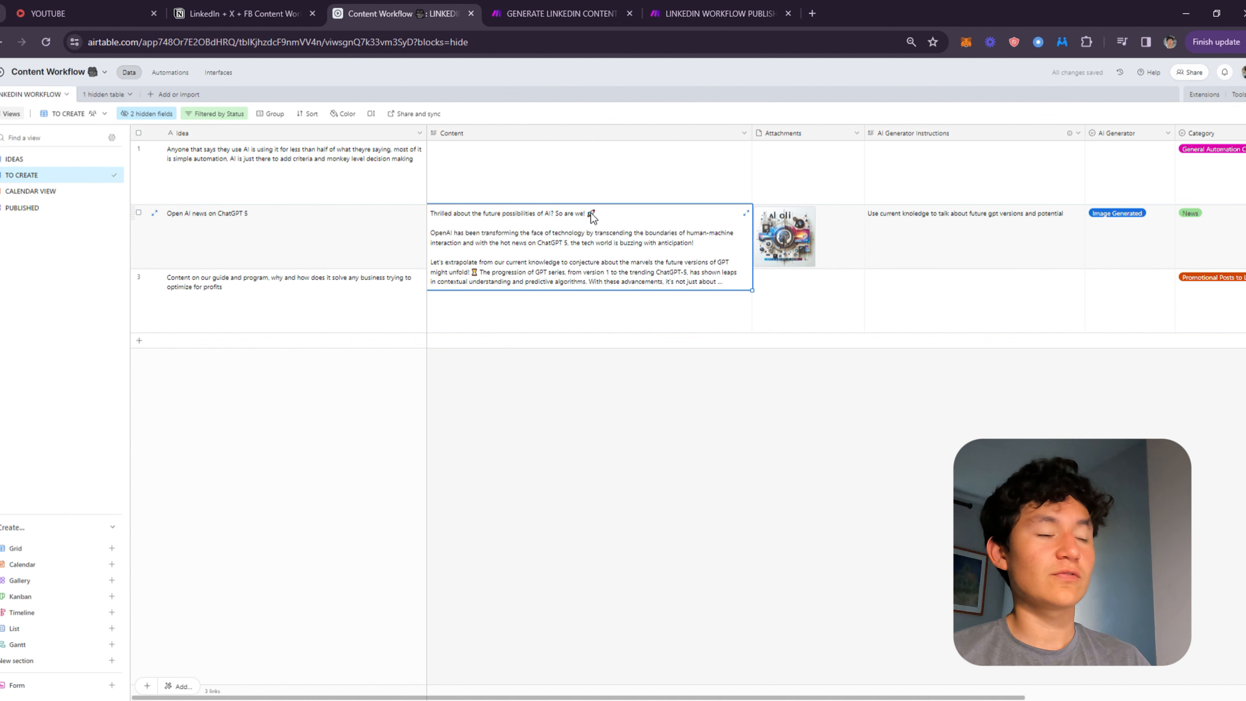
pyautogui.click(820, 236)
pyautogui.click(981, 235)
pyautogui.click(1215, 223)
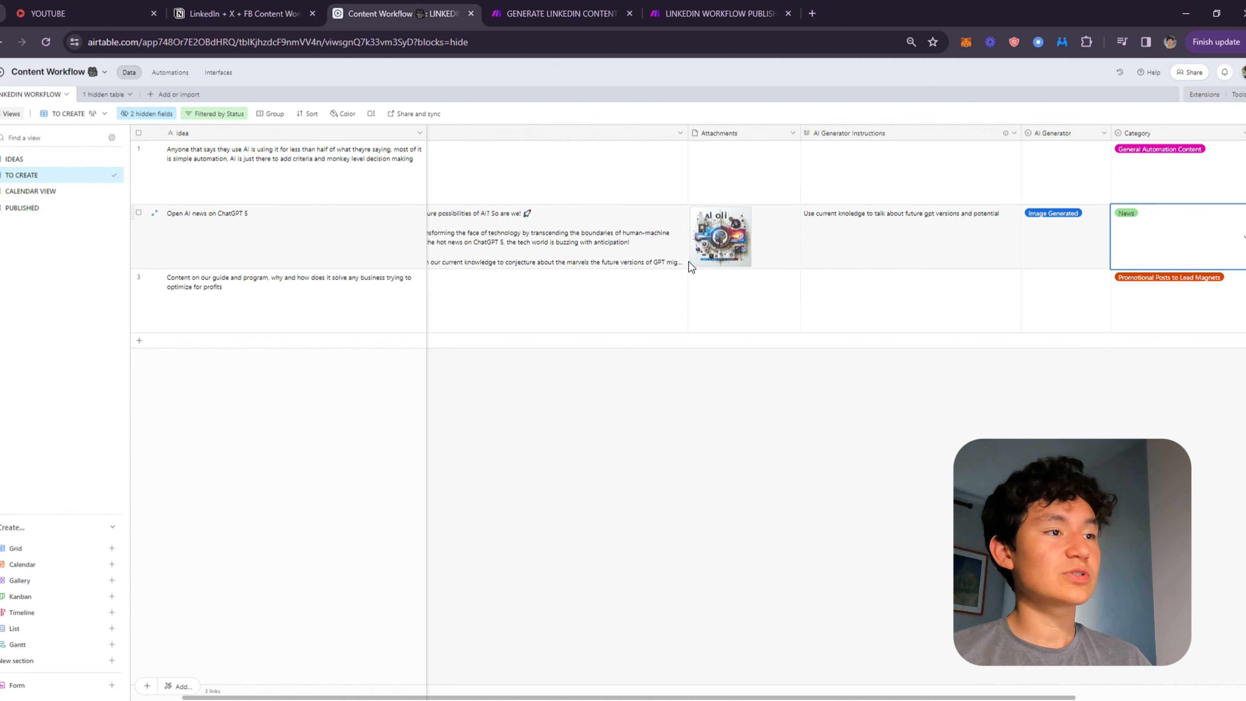
pyautogui.moveTo(478, 217); pyautogui.dragTo(1243, 223)
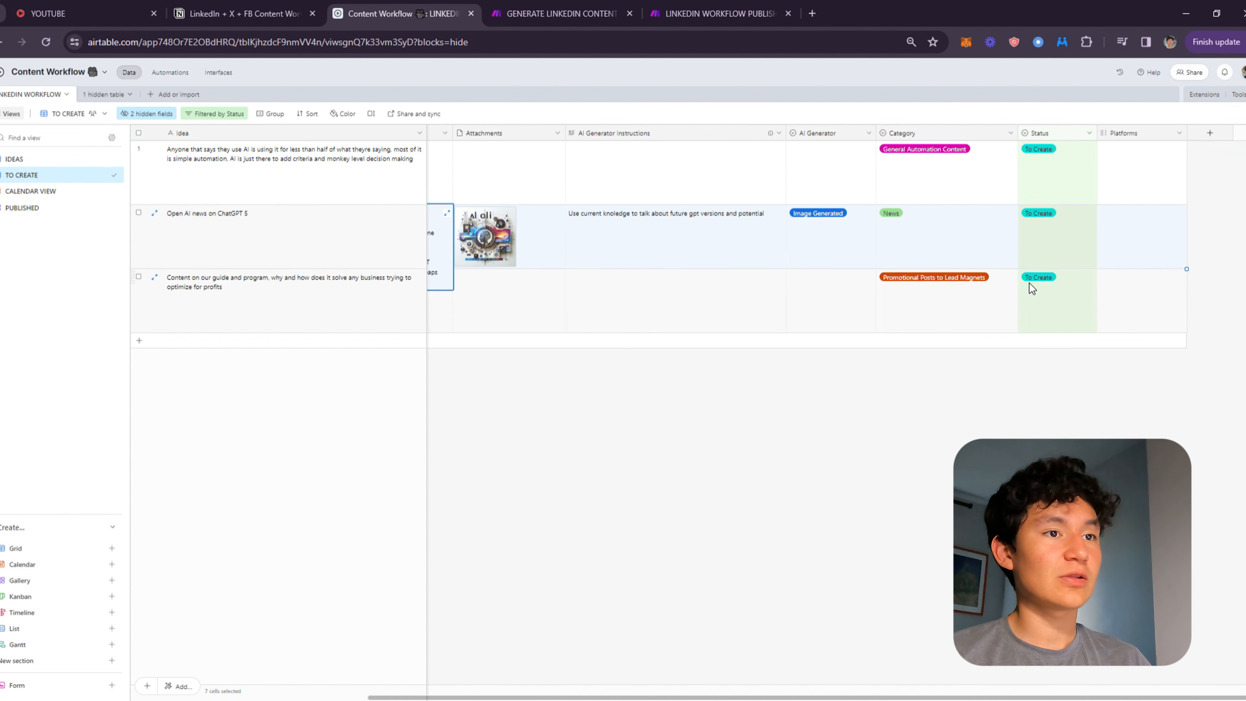
pyautogui.click(1034, 245)
pyautogui.click(1034, 245)
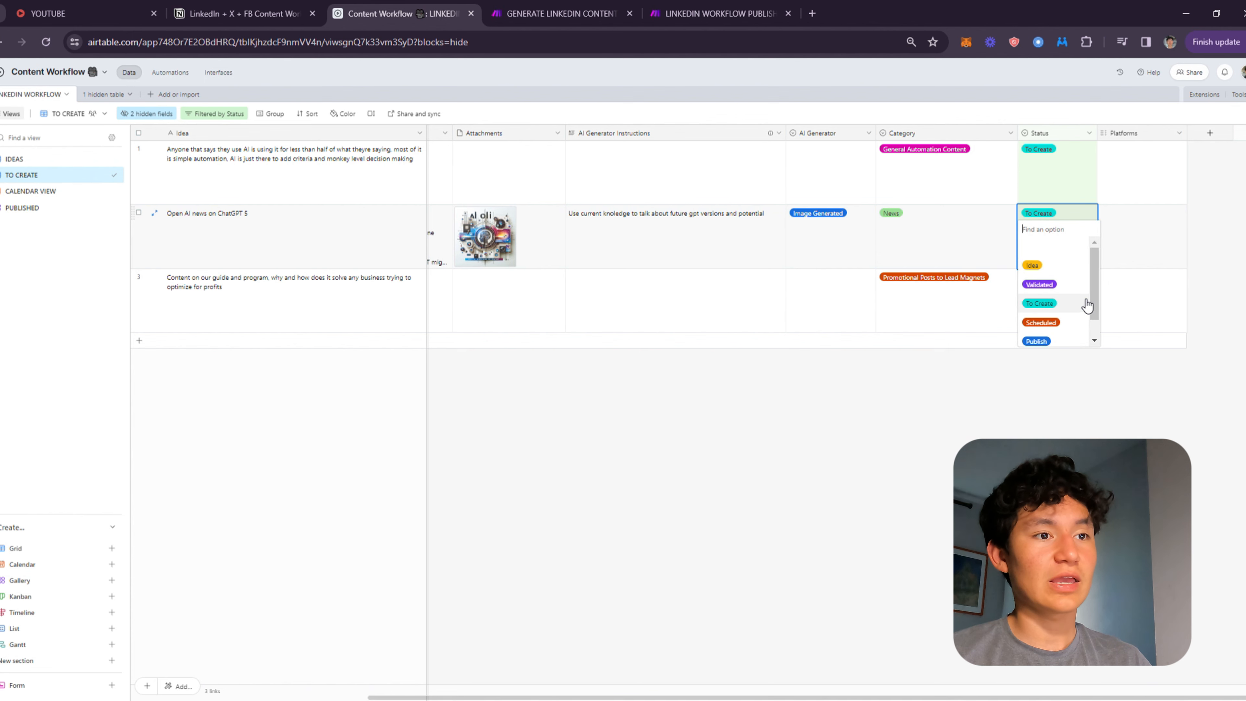
pyautogui.click(816, 423)
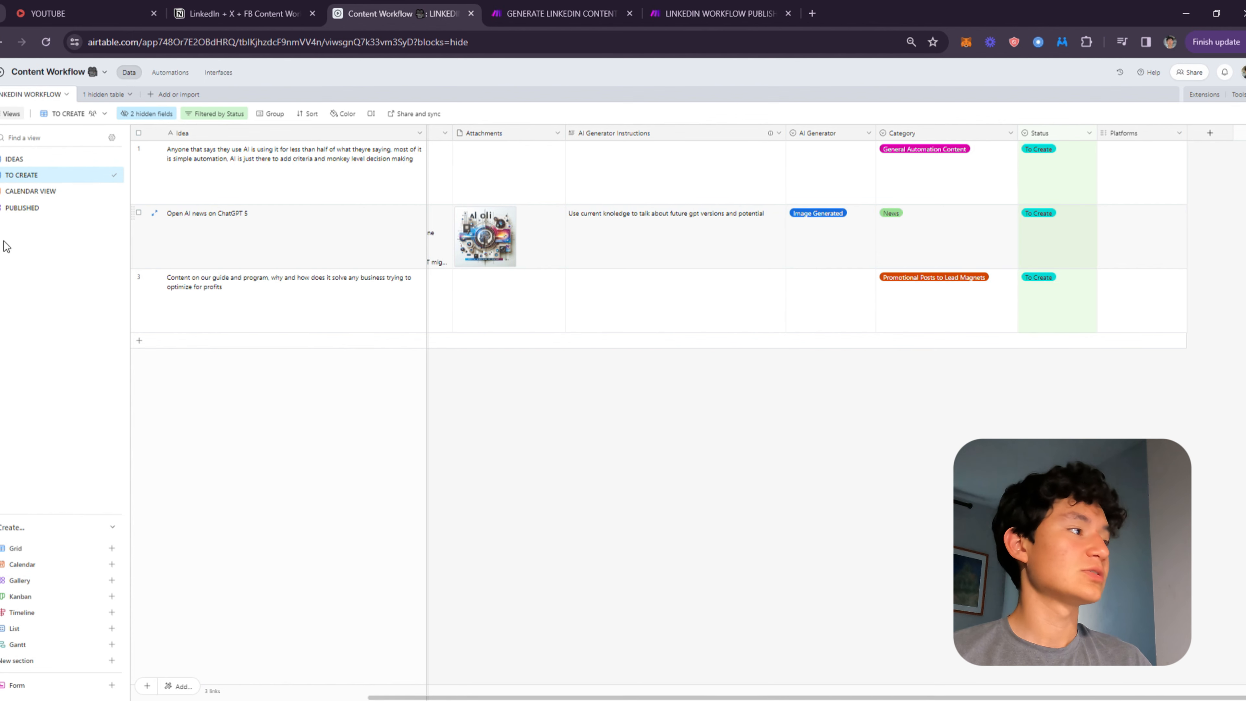
# In the Calendar View, schedule the unscheduled Open AI news on ChatGPT 5 post on April 19.
pyautogui.click(22, 191)
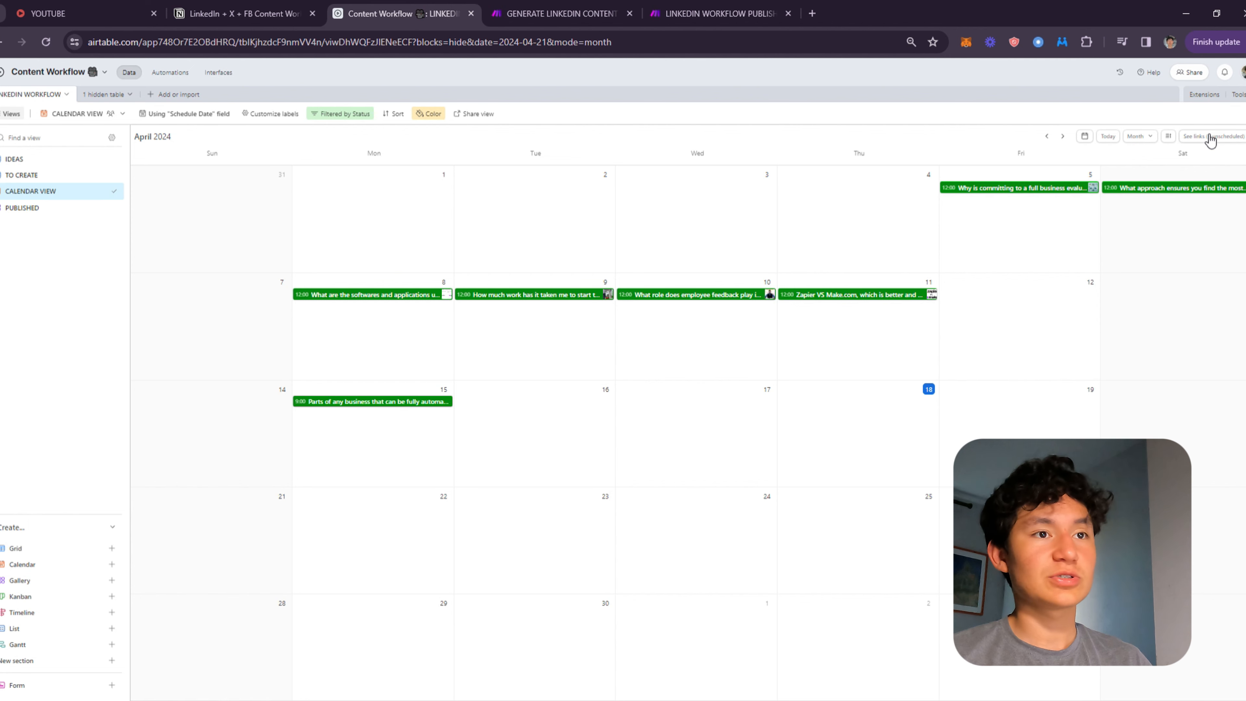
pyautogui.click(1209, 137)
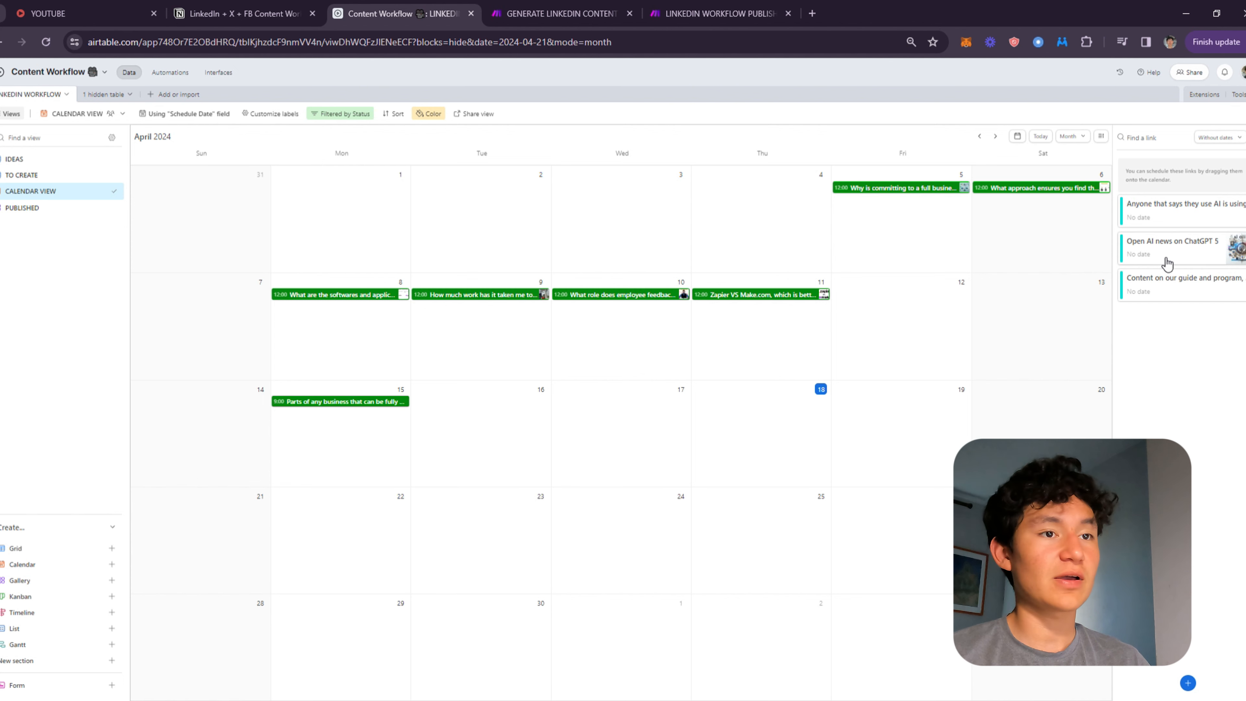
pyautogui.moveTo(1167, 264); pyautogui.dragTo(900, 404)
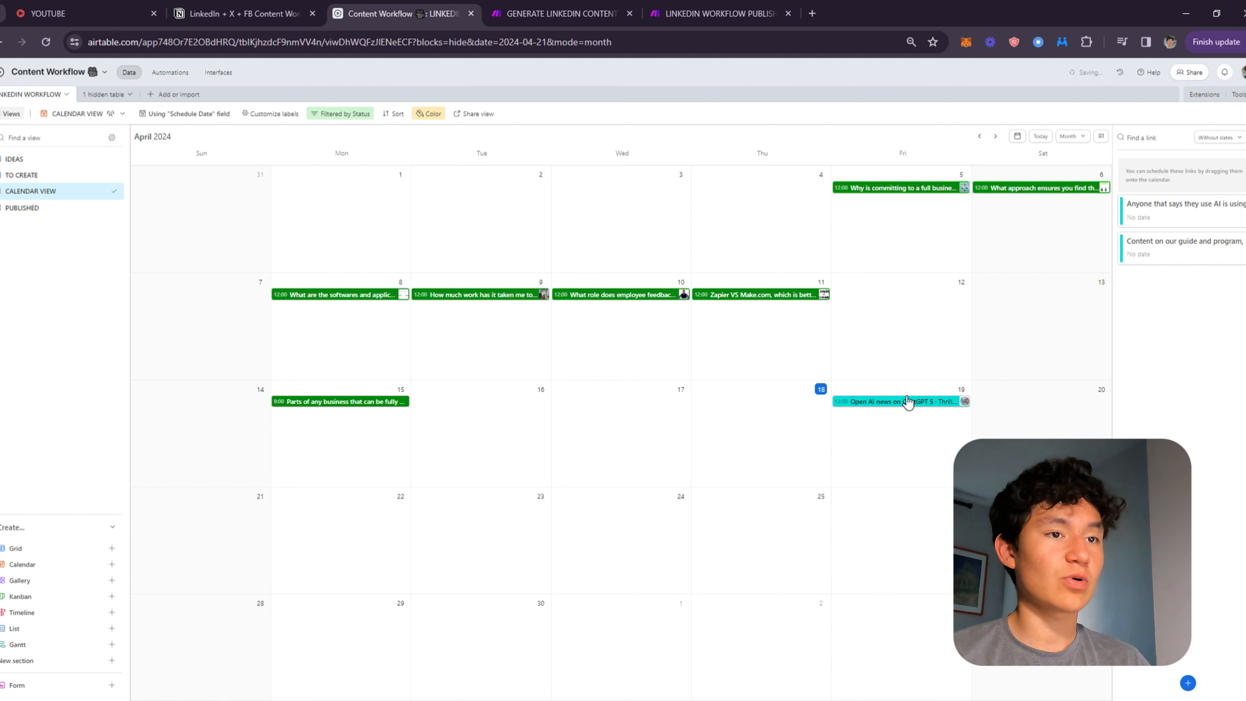
pyautogui.click(1245, 137)
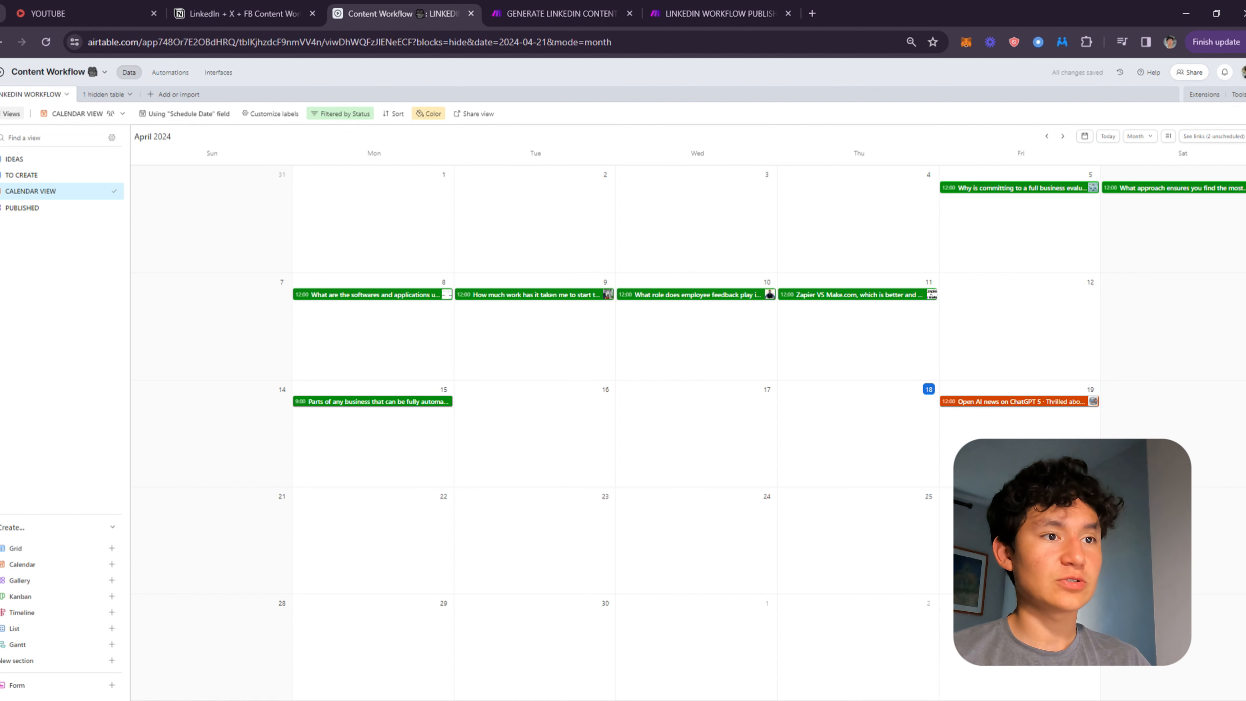
# Open the scheduled post from the calendar and review its content, image and status.
pyautogui.click(990, 403)
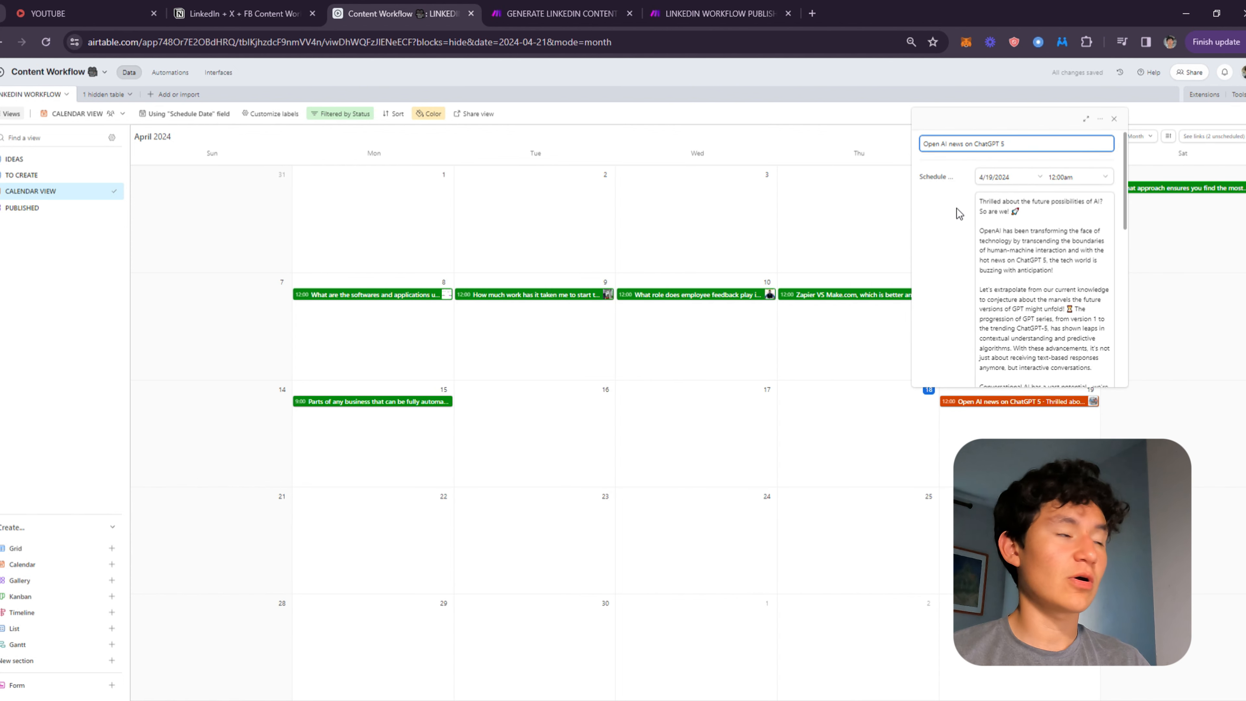
pyautogui.scroll(-5, 970, 227)
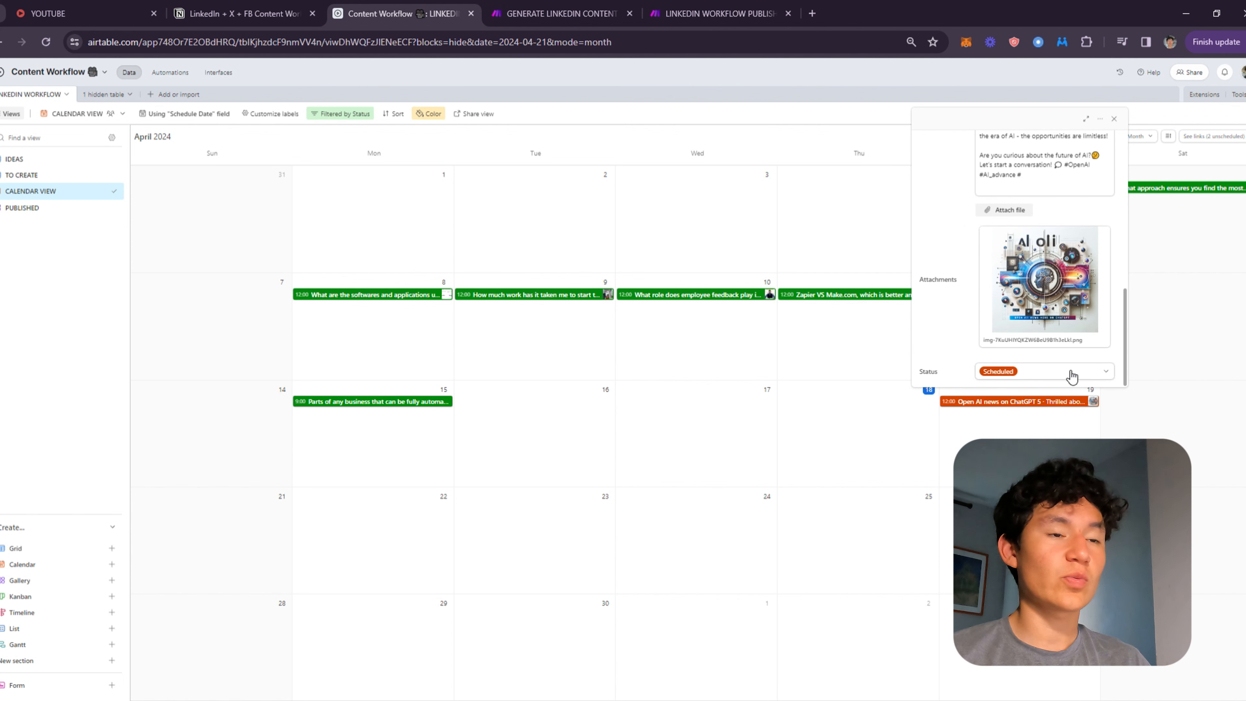
pyautogui.click(1059, 374)
pyautogui.click(958, 363)
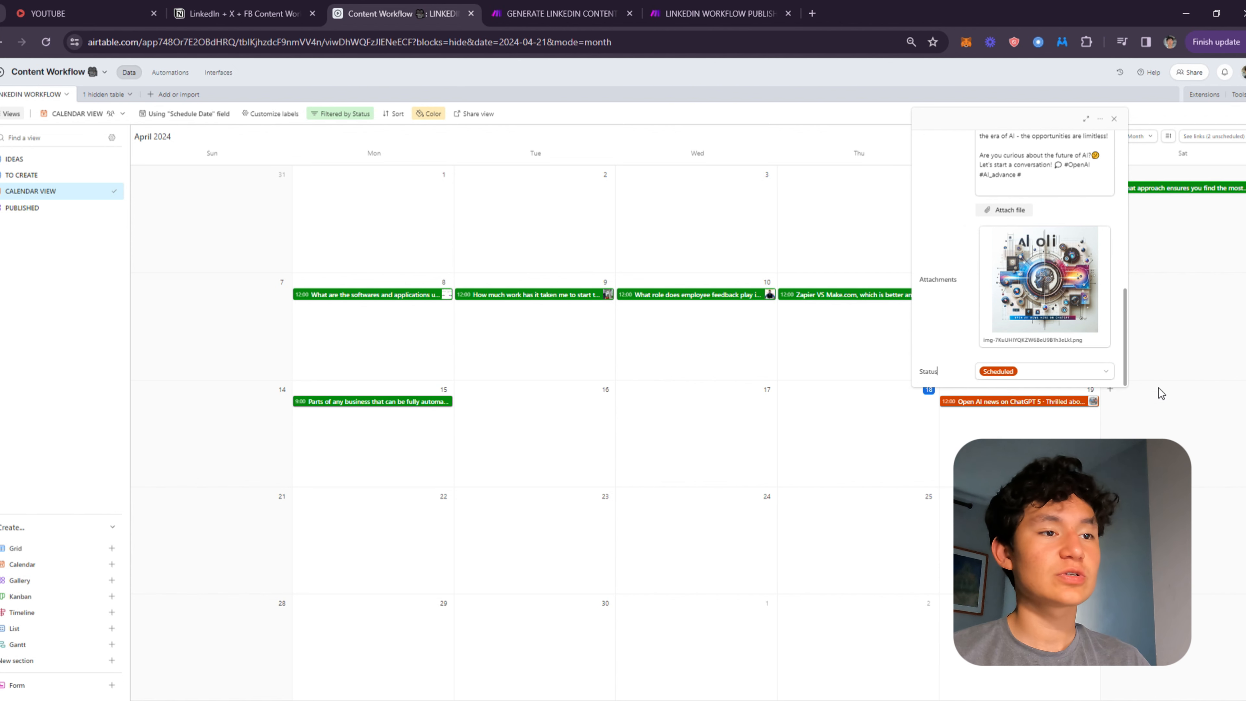
pyautogui.click(1120, 406)
pyautogui.click(1036, 407)
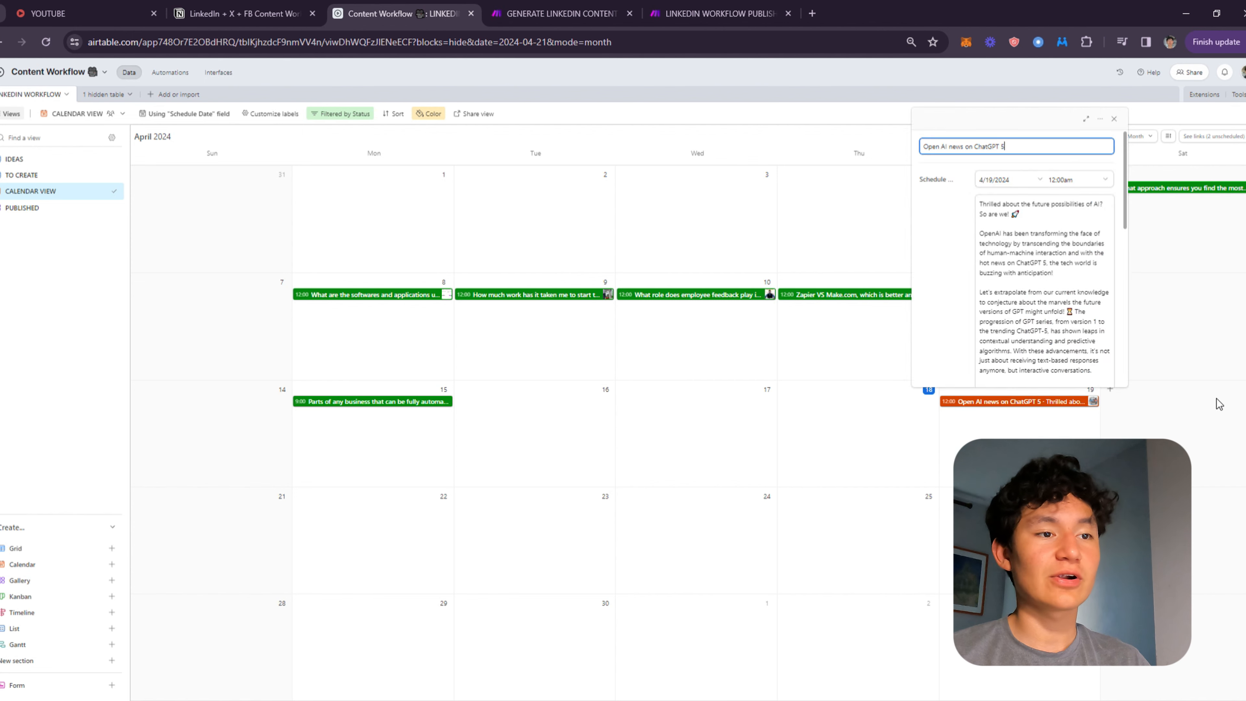
pyautogui.click(1217, 402)
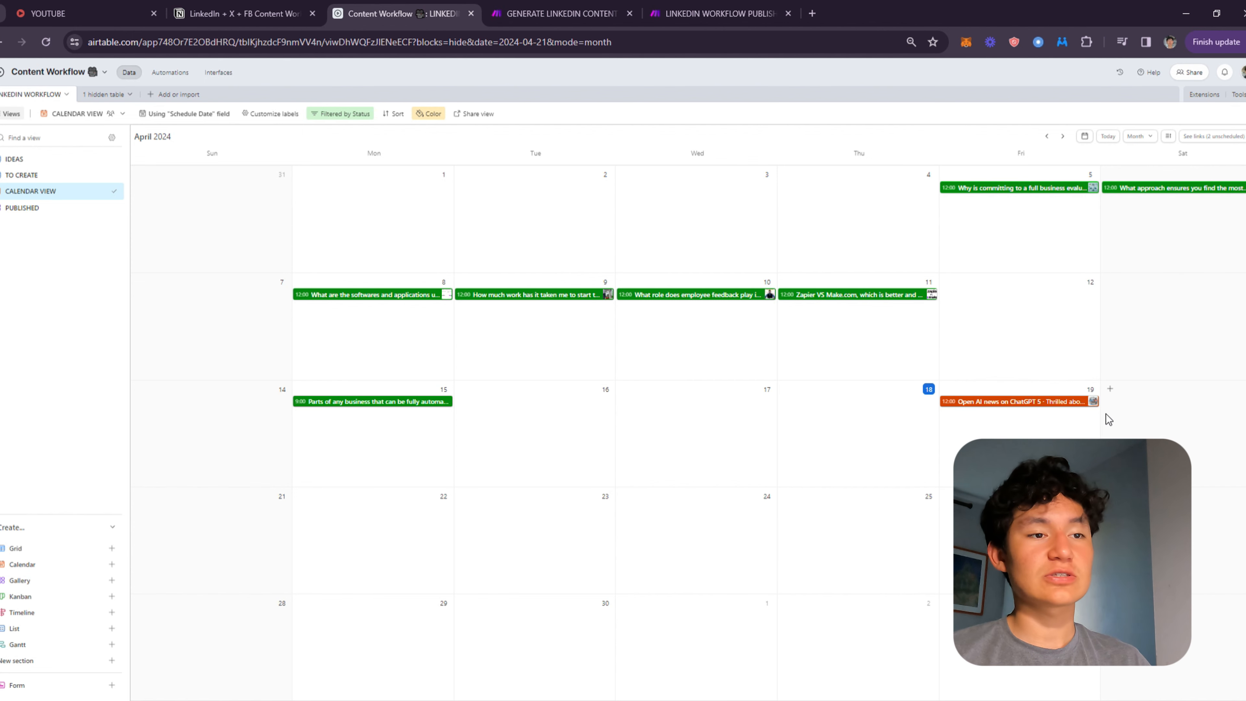
# View the LINKEDIN WORKFLOW PUBLISHING scenario in Make.
pyautogui.click(671, 7)
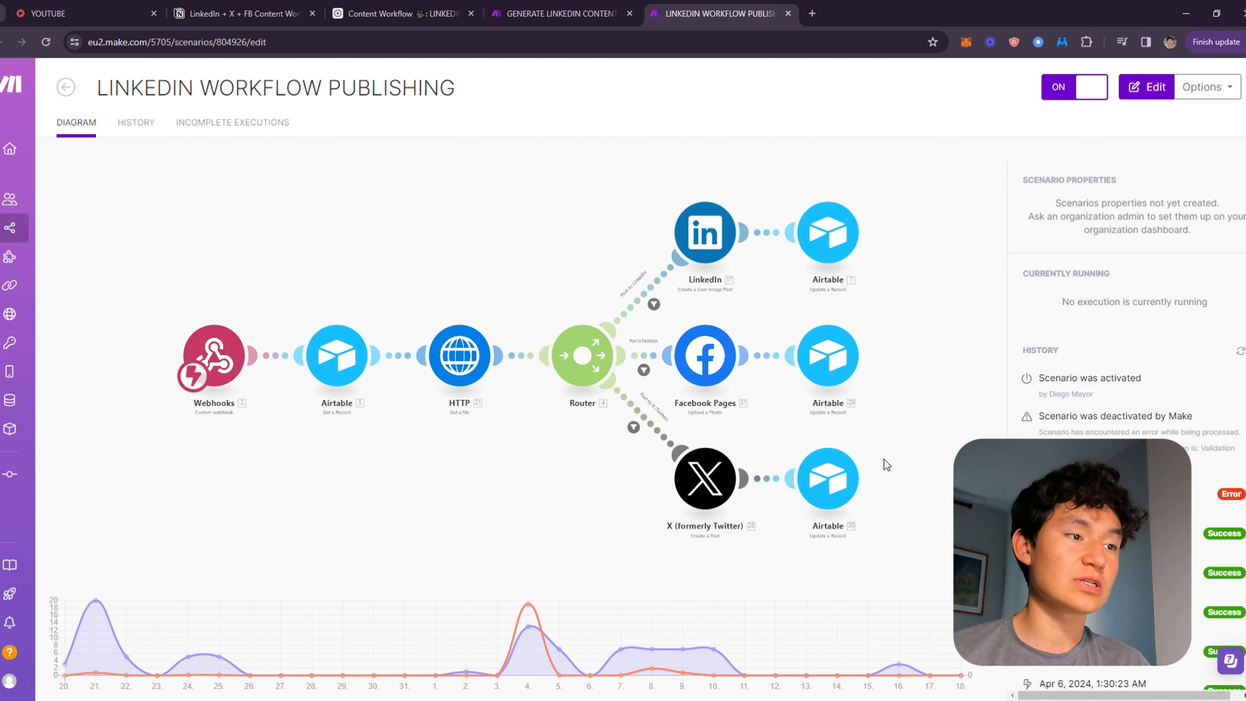
pyautogui.click(379, 6)
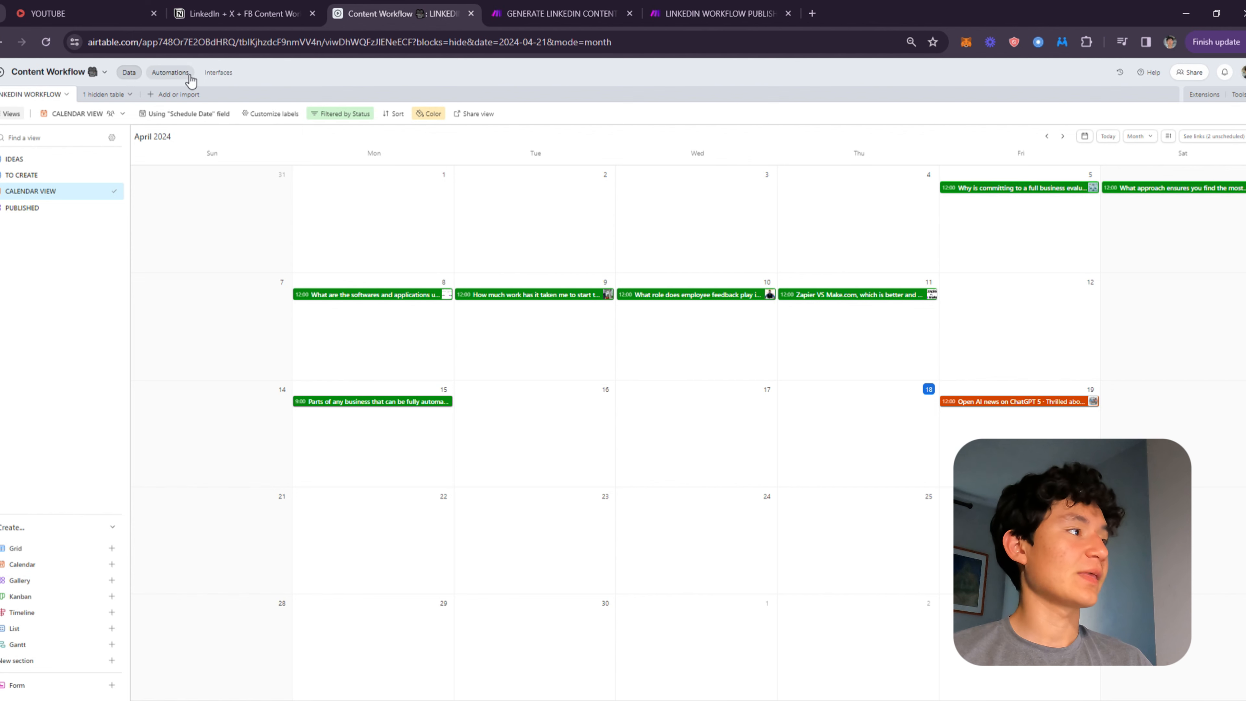
# In the TO CREATE view, set the first record's Platforms to LinkedIn, Facebook and X (Twitter).
pyautogui.rightClick(983, 405)
pyautogui.click(44, 174)
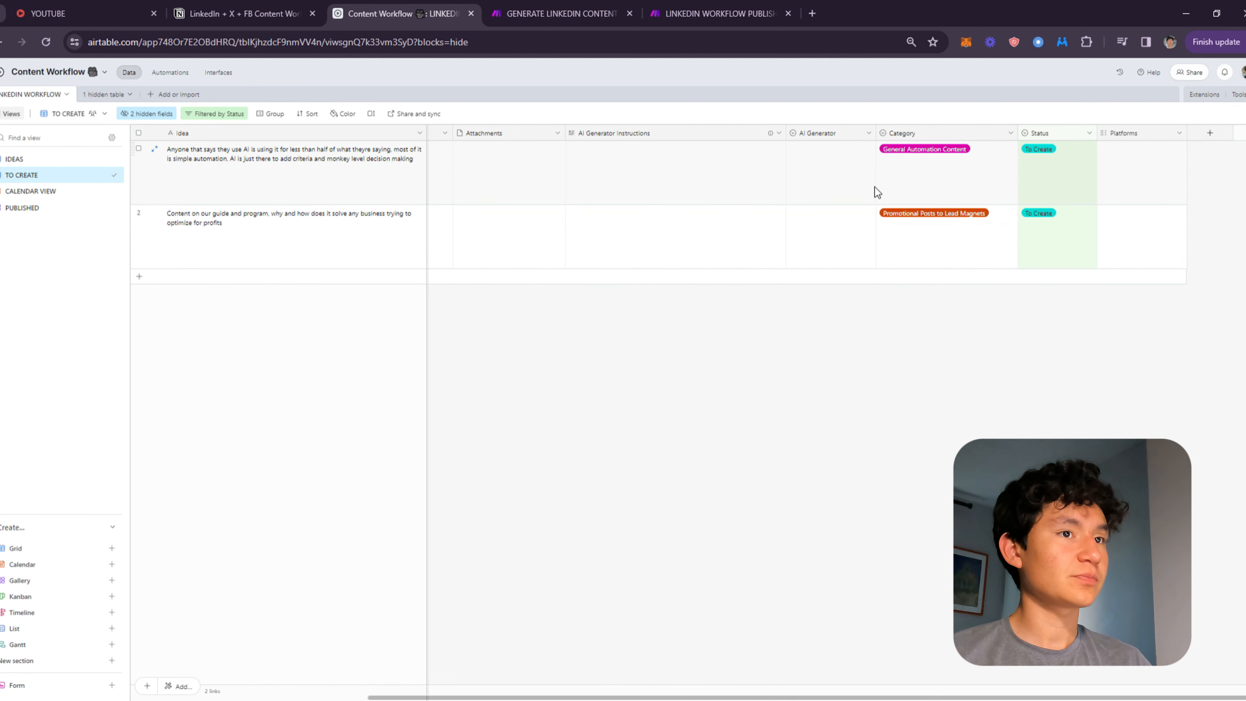
pyautogui.click(1148, 174)
pyautogui.click(1106, 149)
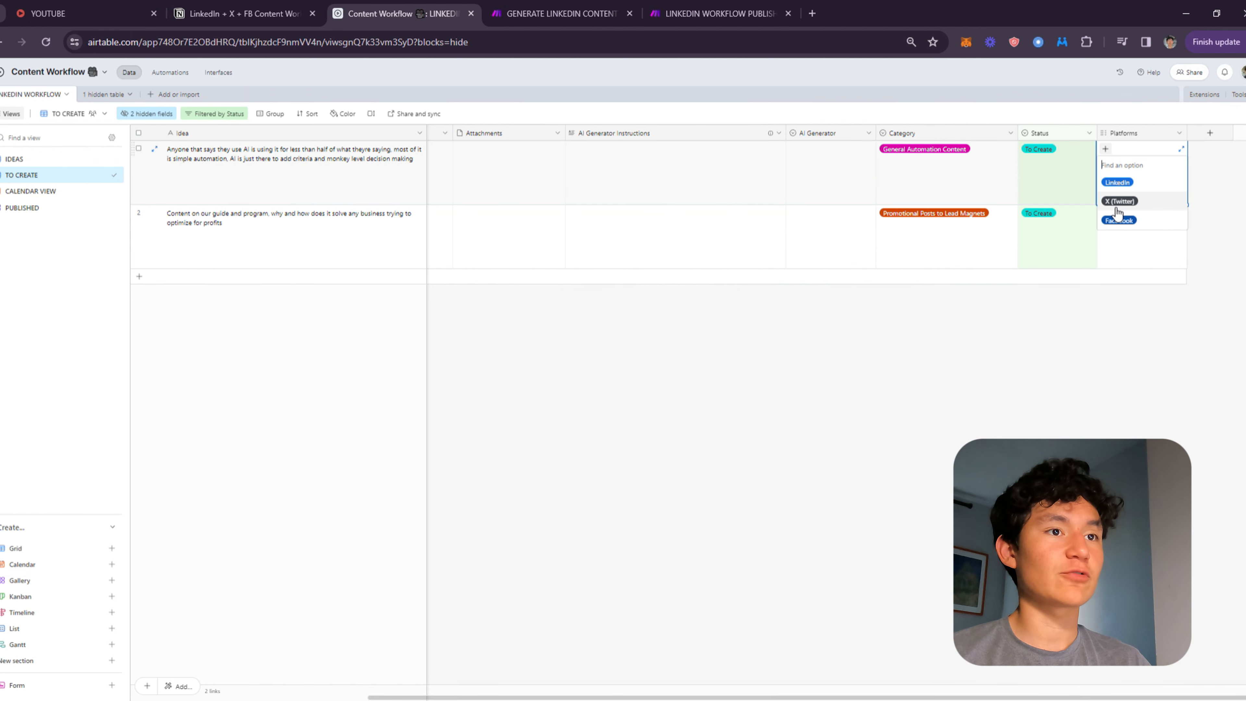
pyautogui.click(1120, 185)
pyautogui.click(1119, 201)
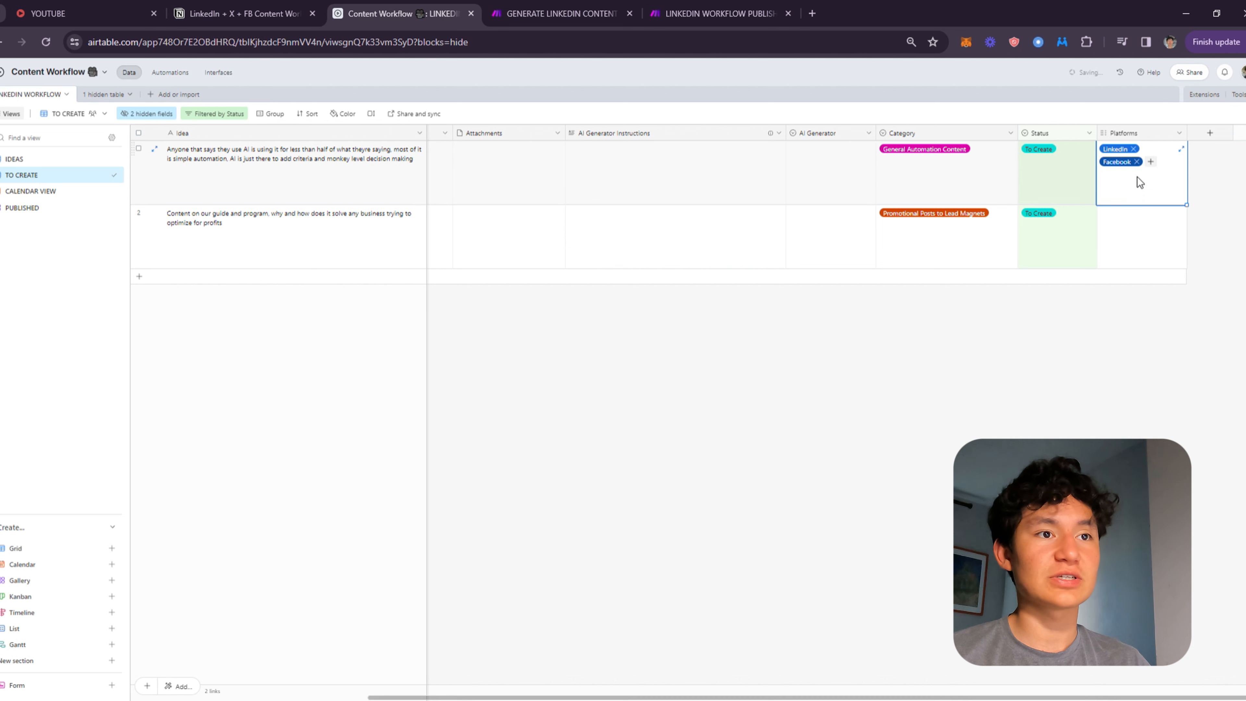
pyautogui.click(1120, 195)
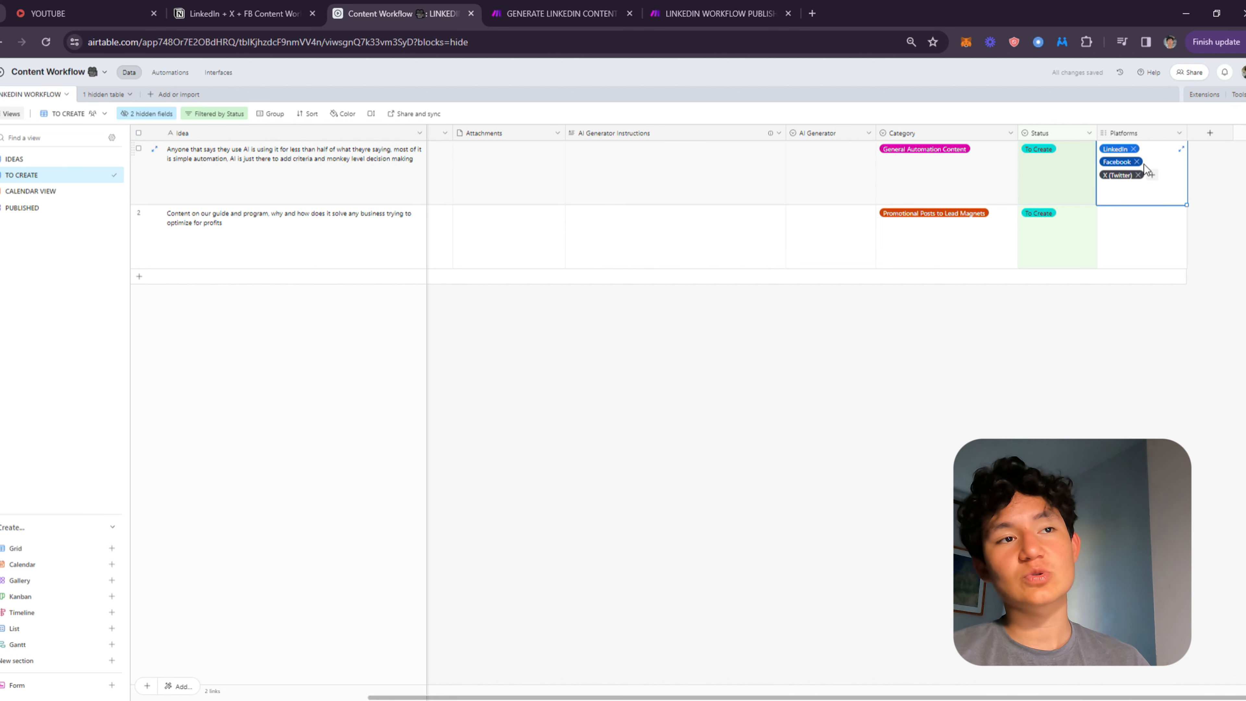
# Set the second record's Platforms to LinkedIn, X (Twitter) and Facebook.
pyautogui.click(1125, 239)
pyautogui.click(1107, 213)
pyautogui.click(1120, 248)
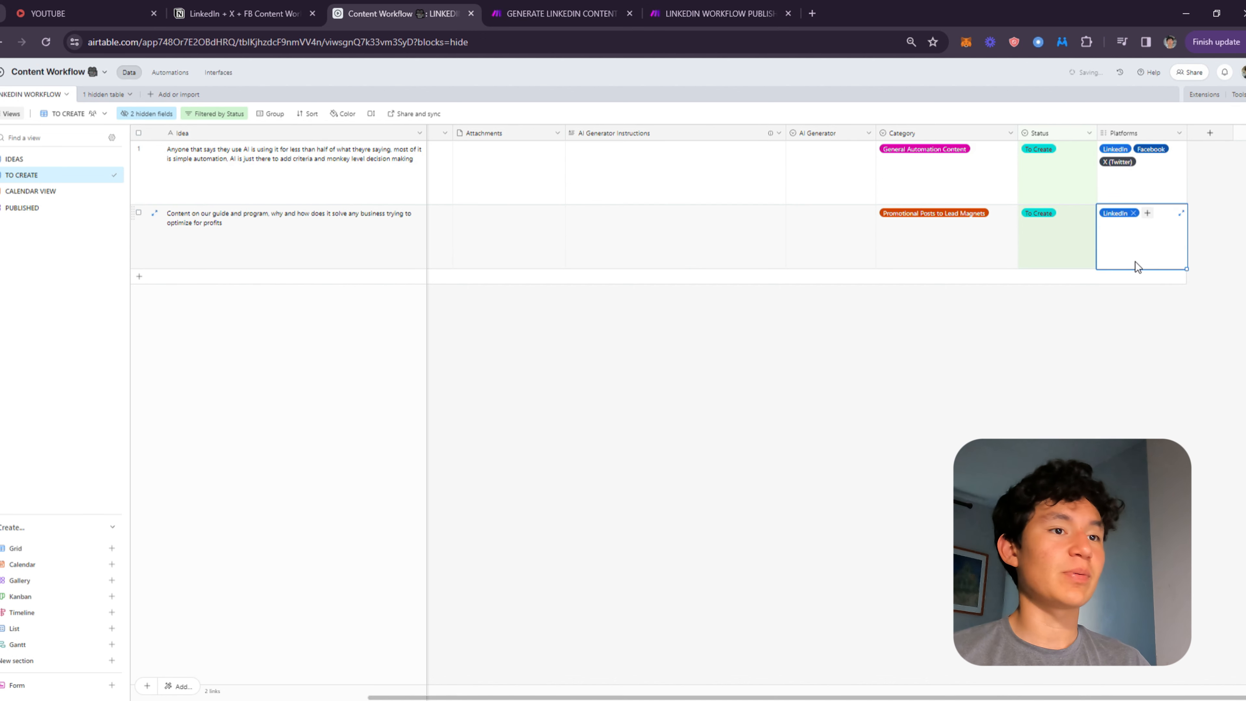
pyautogui.click(1148, 216)
pyautogui.click(1125, 249)
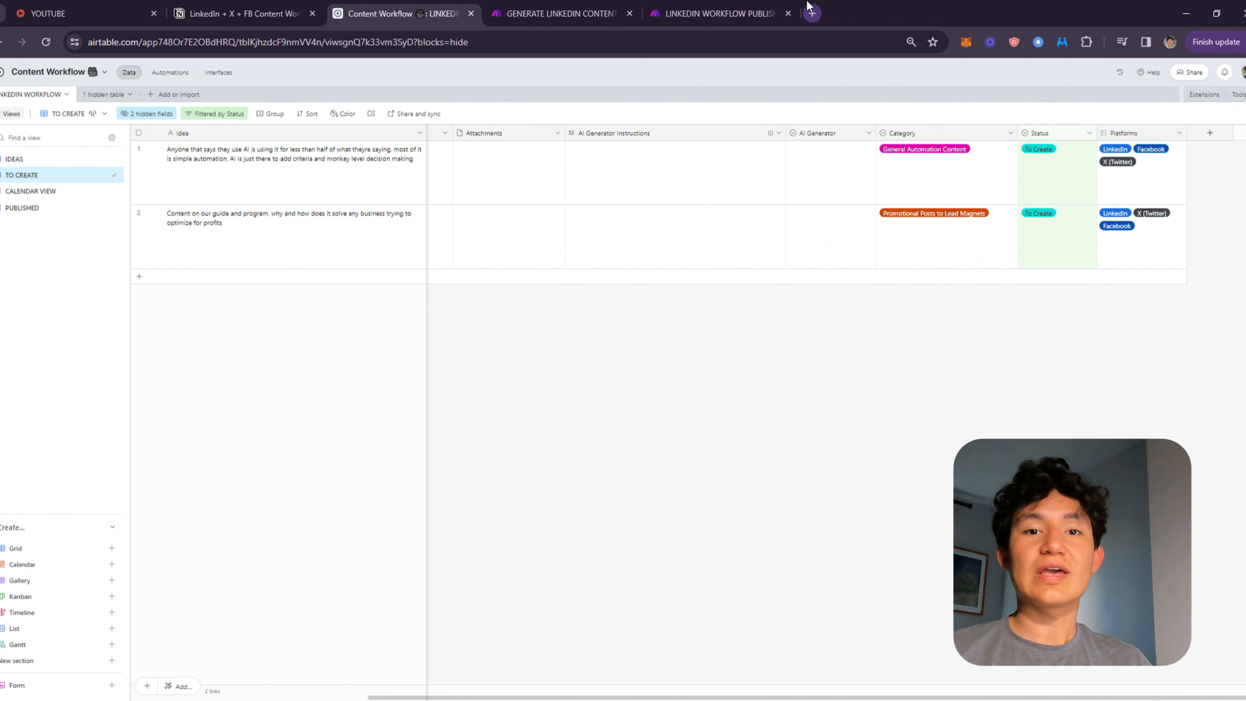
# Open the Content Workflow Tutorial base in a new tab and delete its Notes, Assignee and Status fields.
pyautogui.click(811, 13)
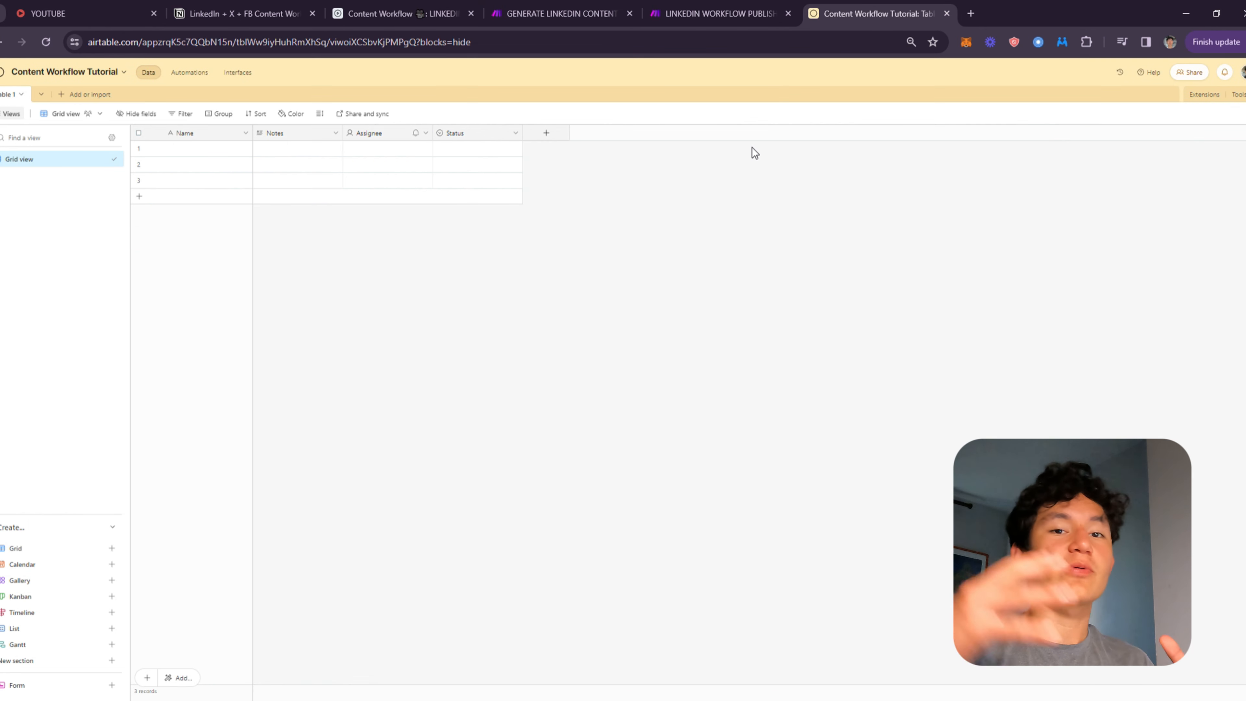
pyautogui.rightClick(305, 133)
pyautogui.click(286, 422)
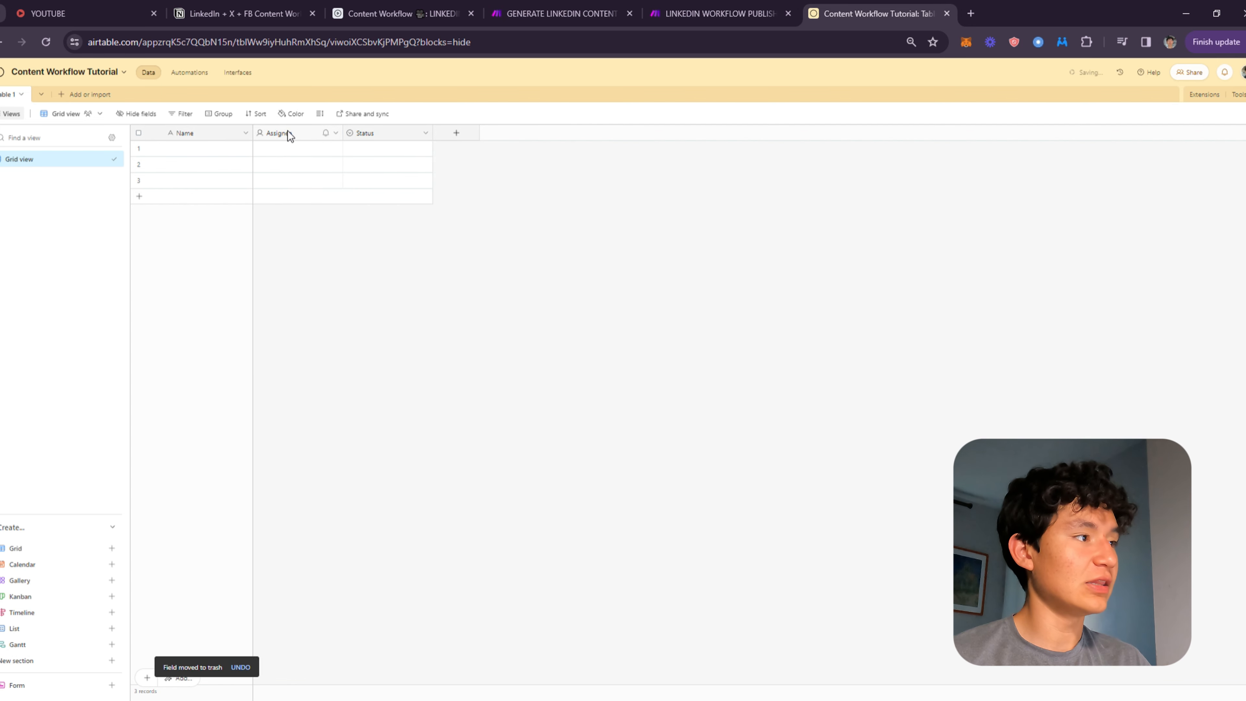
pyautogui.rightClick(289, 133)
pyautogui.click(297, 420)
pyautogui.rightClick(299, 134)
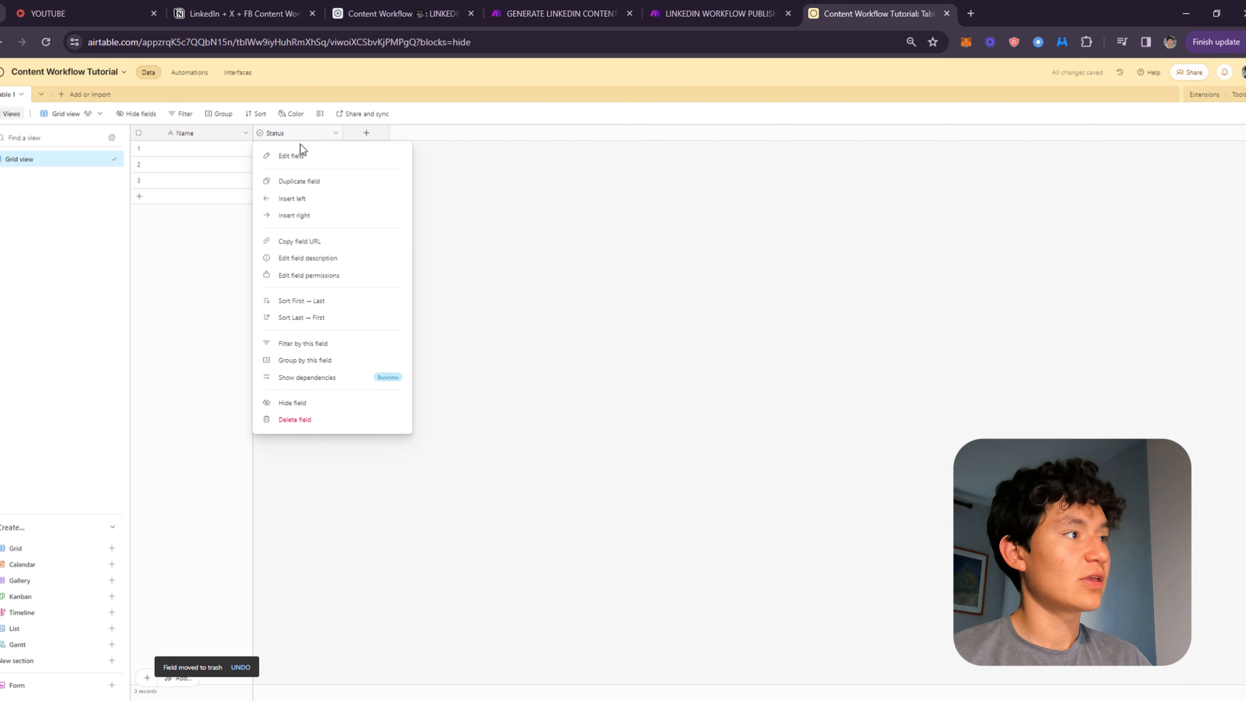
pyautogui.click(294, 419)
# Rename the tutorial base's table to Workflow.
pyautogui.click(21, 94)
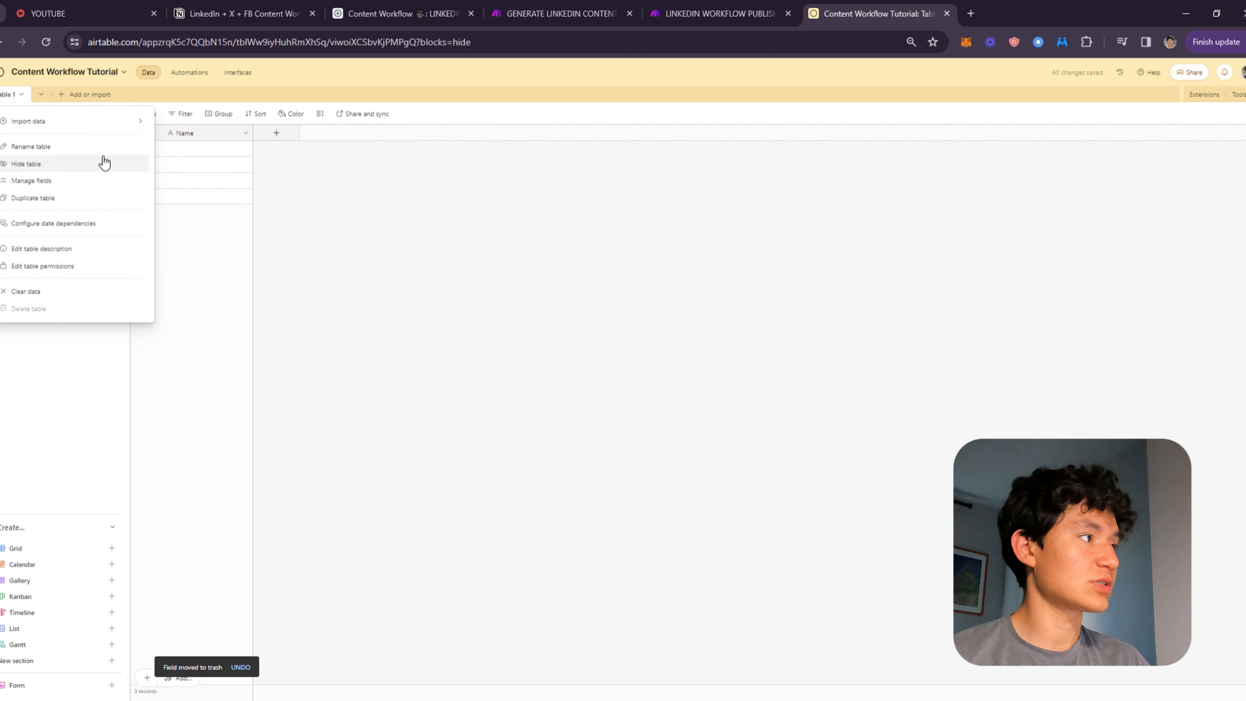
pyautogui.click(59, 148)
pyautogui.write('Workflow')
pyautogui.press('Return')
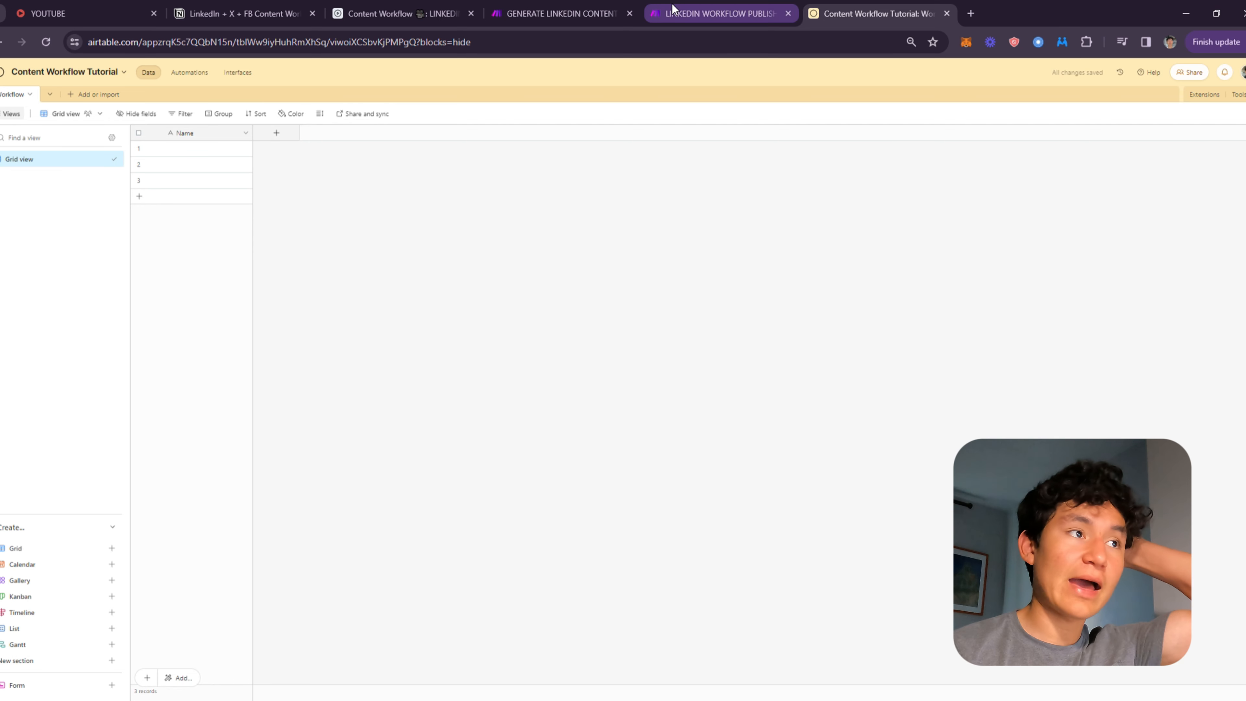
# Back in the Content Workflow base, narrow the Content and Attachments columns.
pyautogui.click(426, 16)
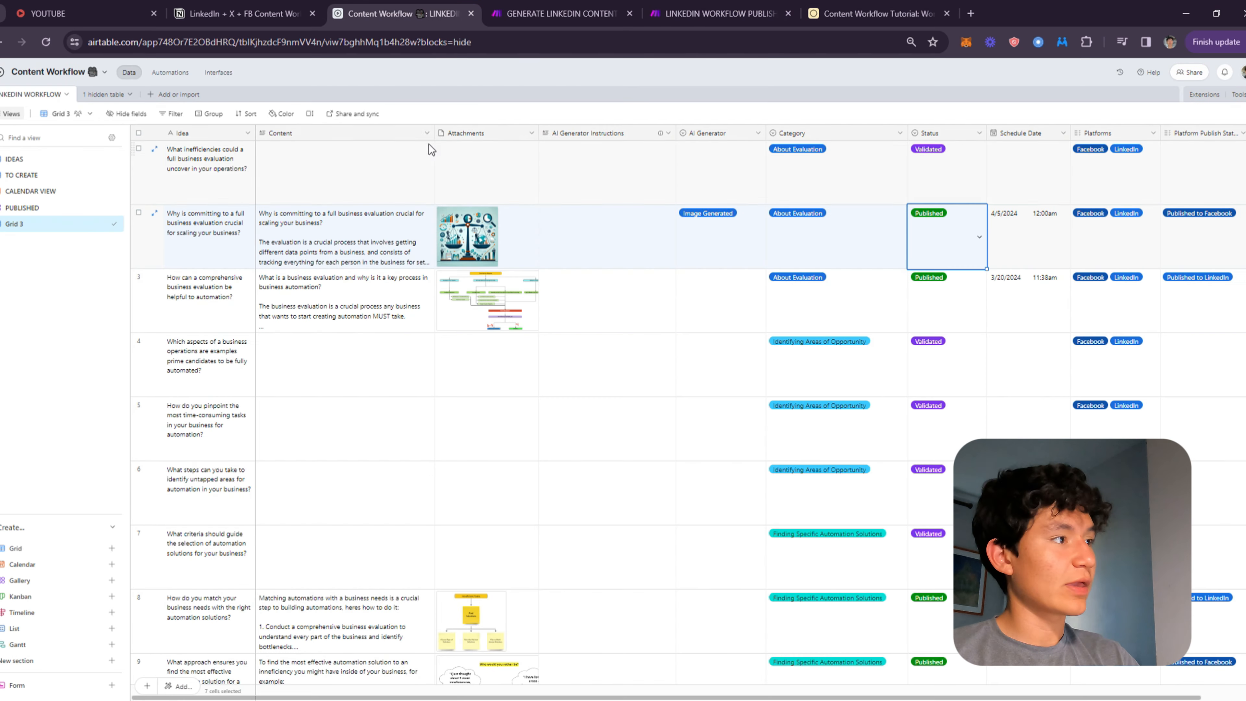
pyautogui.moveTo(444, 139); pyautogui.dragTo(359, 140)
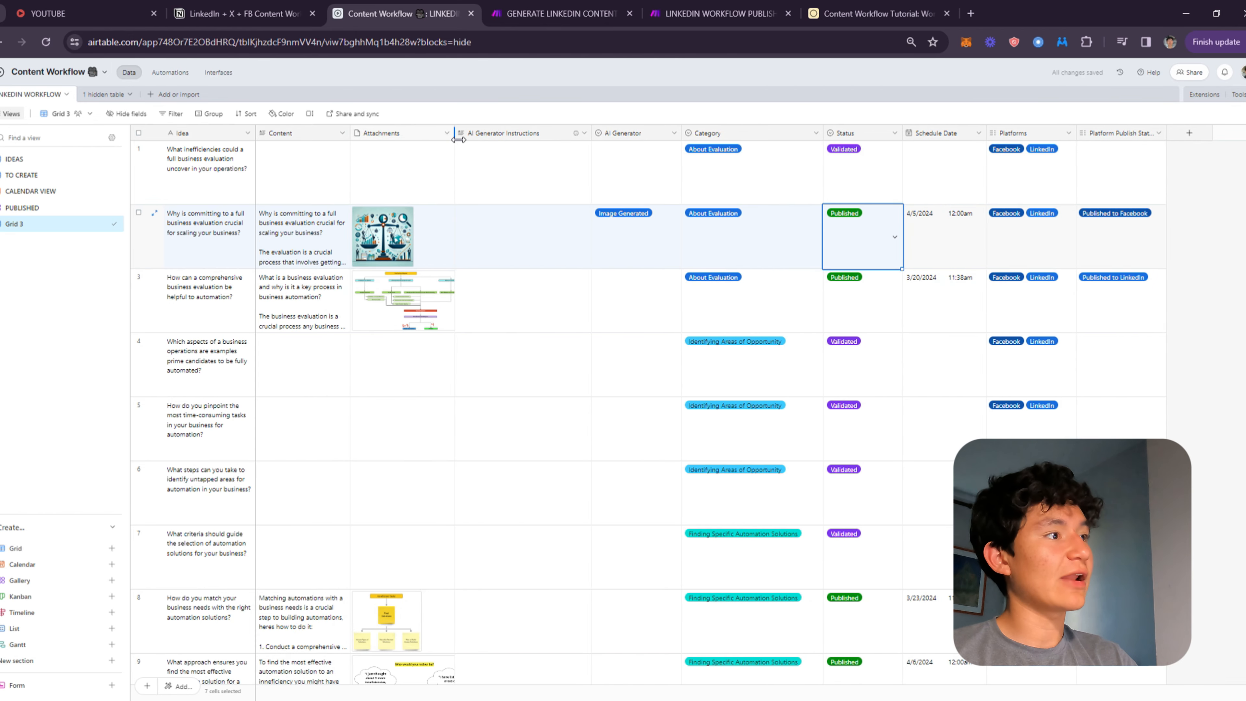
pyautogui.moveTo(455, 140); pyautogui.dragTo(442, 140)
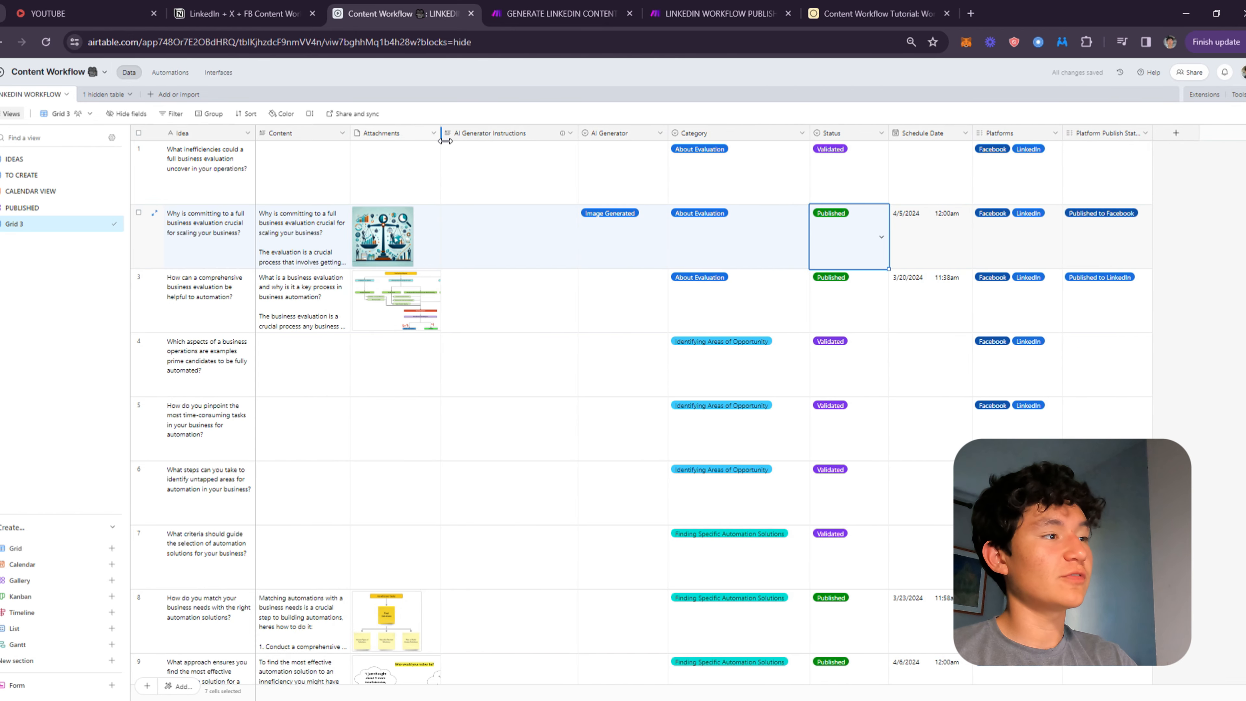
# Close the Content Workflow Tutorial tab.
pyautogui.click(227, 132)
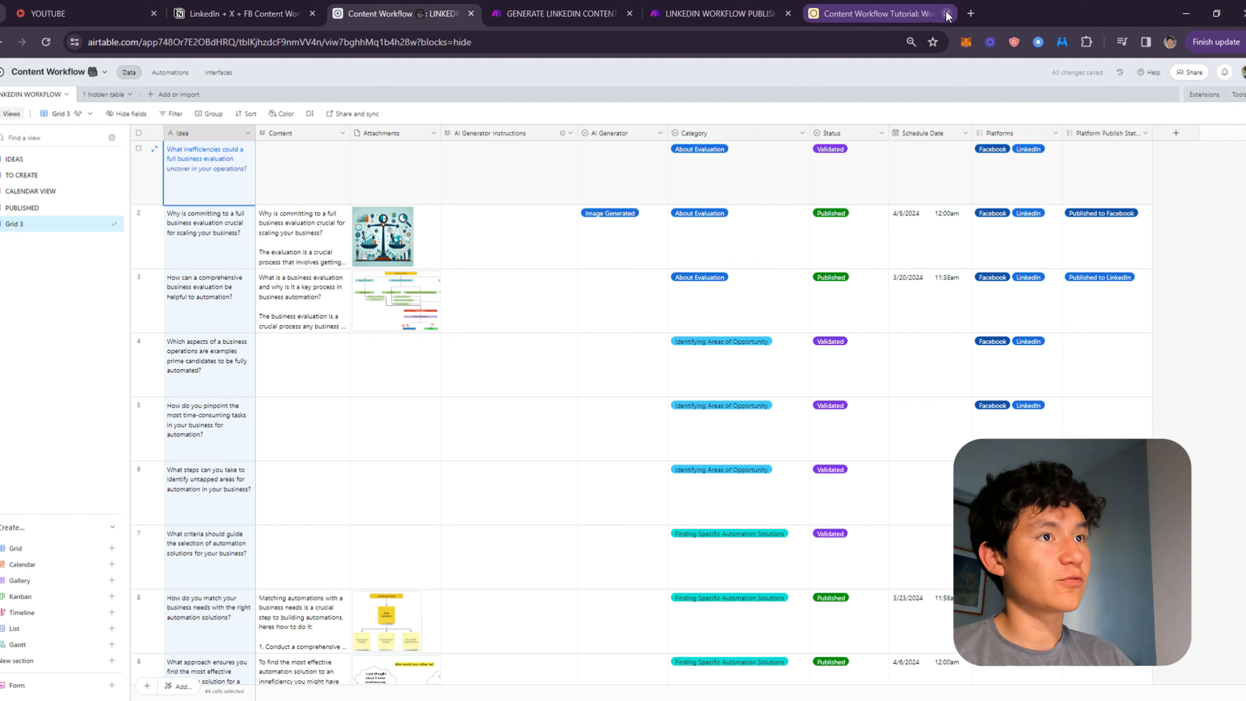
pyautogui.click(946, 13)
# Review the field settings of the Idea, Content, Attachments and AI Generator Instructions fields.
pyautogui.click(249, 134)
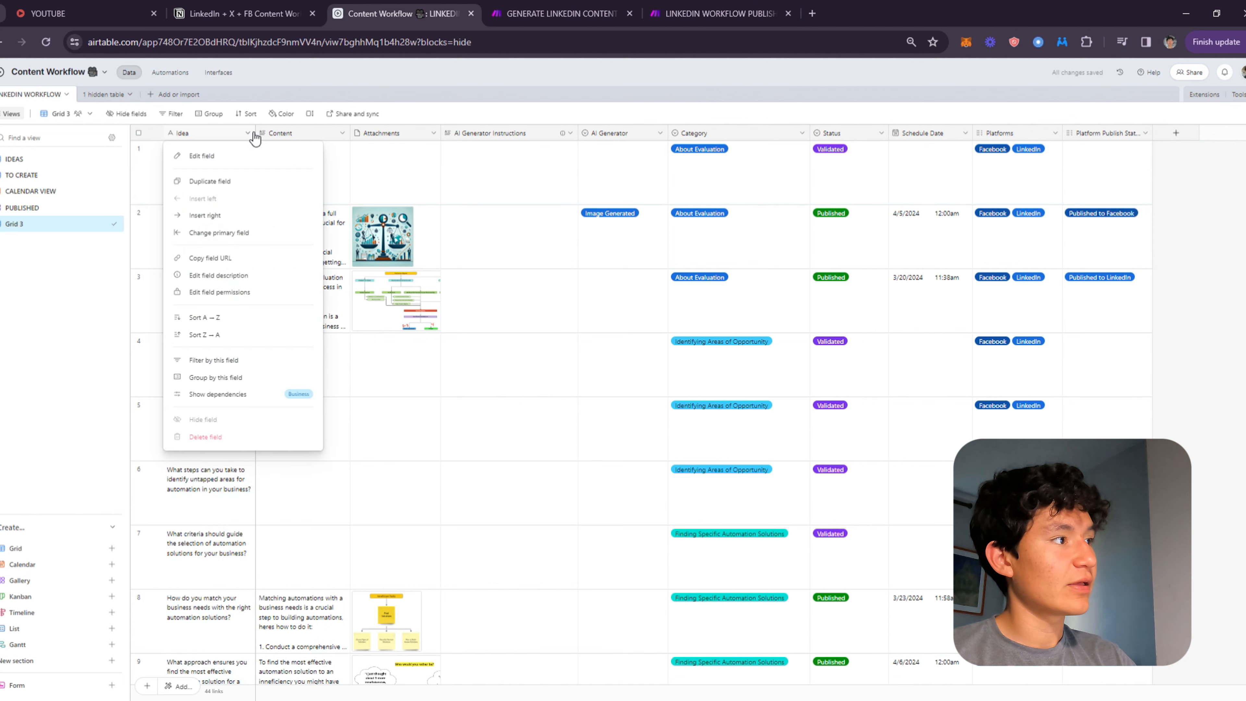
pyautogui.click(228, 156)
pyautogui.click(435, 188)
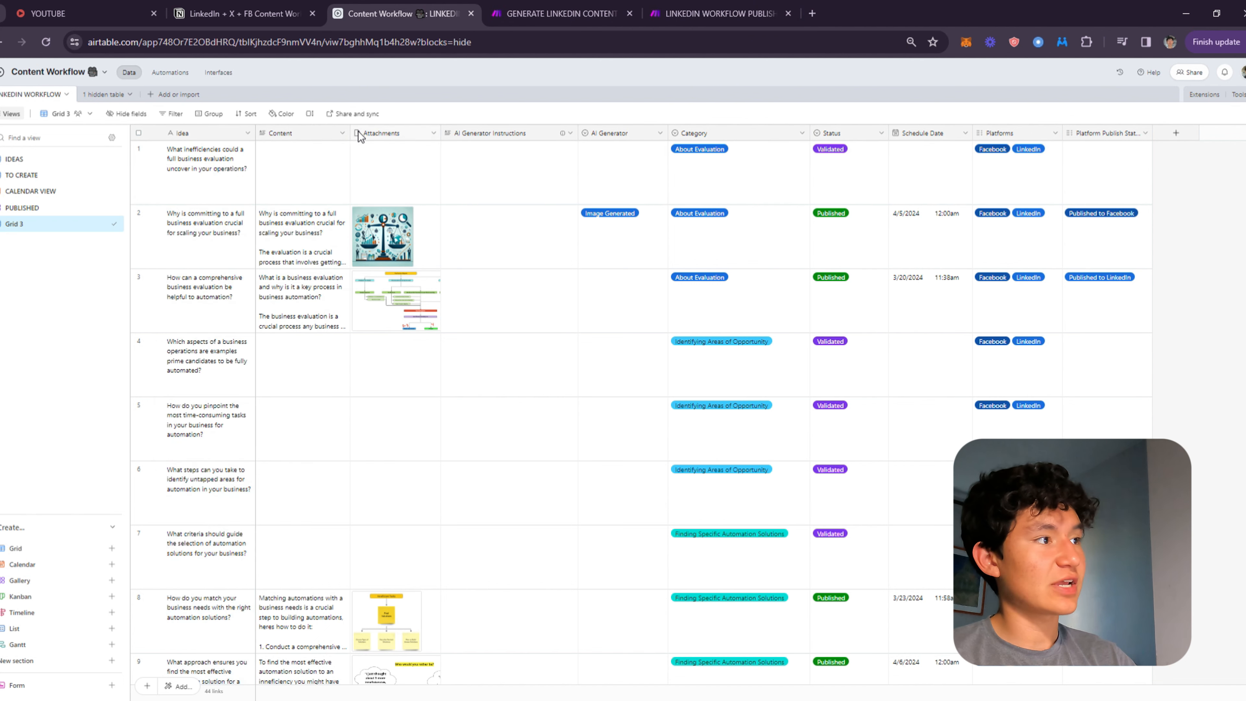
pyautogui.click(342, 132)
pyautogui.click(333, 158)
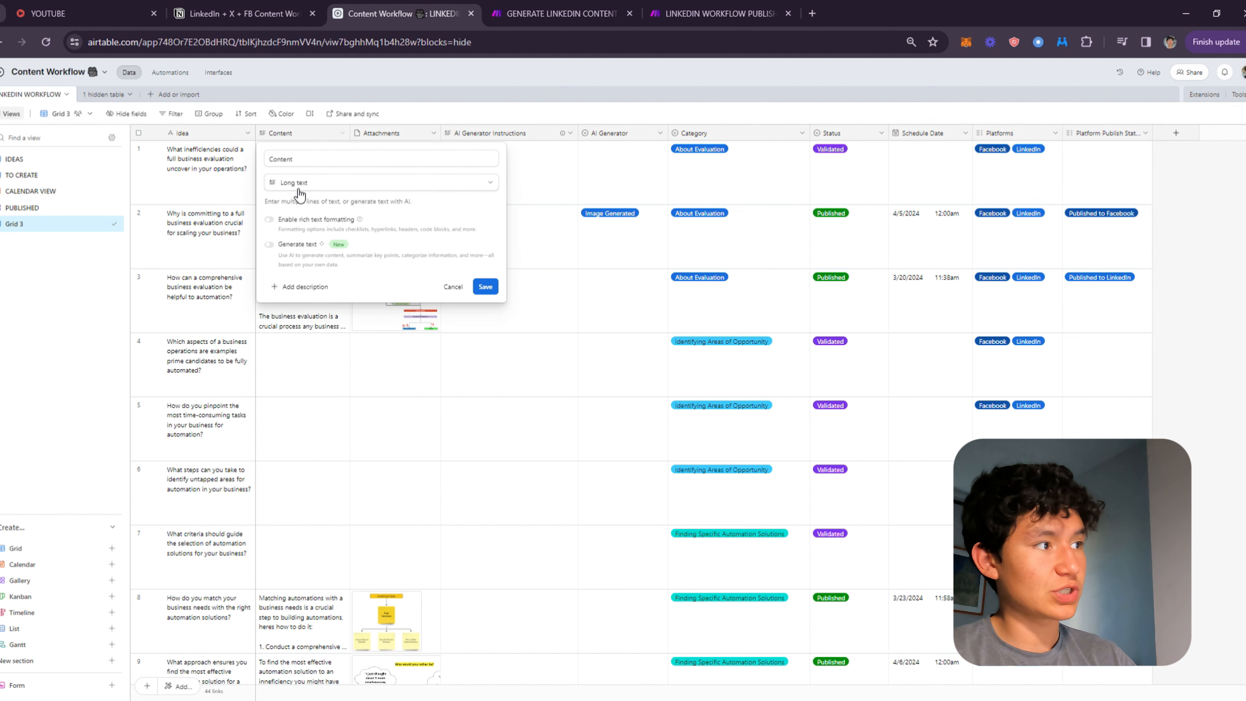
pyautogui.click(434, 133)
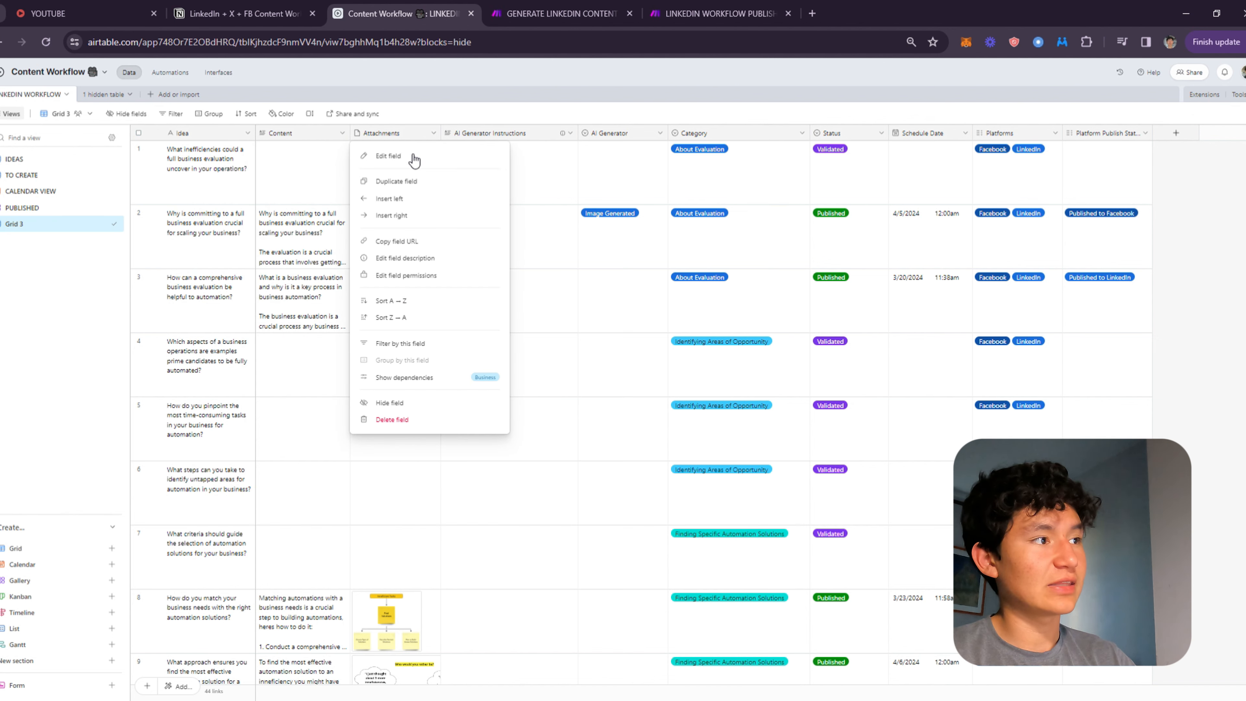
pyautogui.click(414, 153)
pyautogui.click(583, 189)
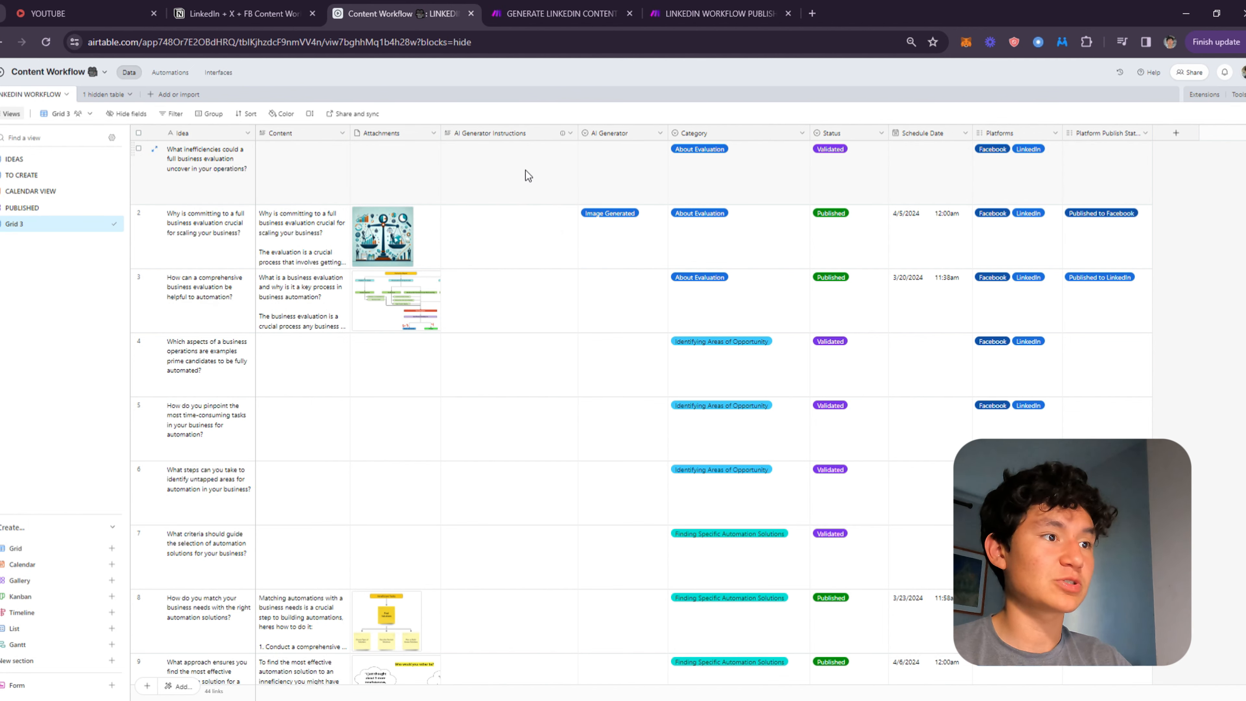
pyautogui.click(540, 150)
pyautogui.click(572, 135)
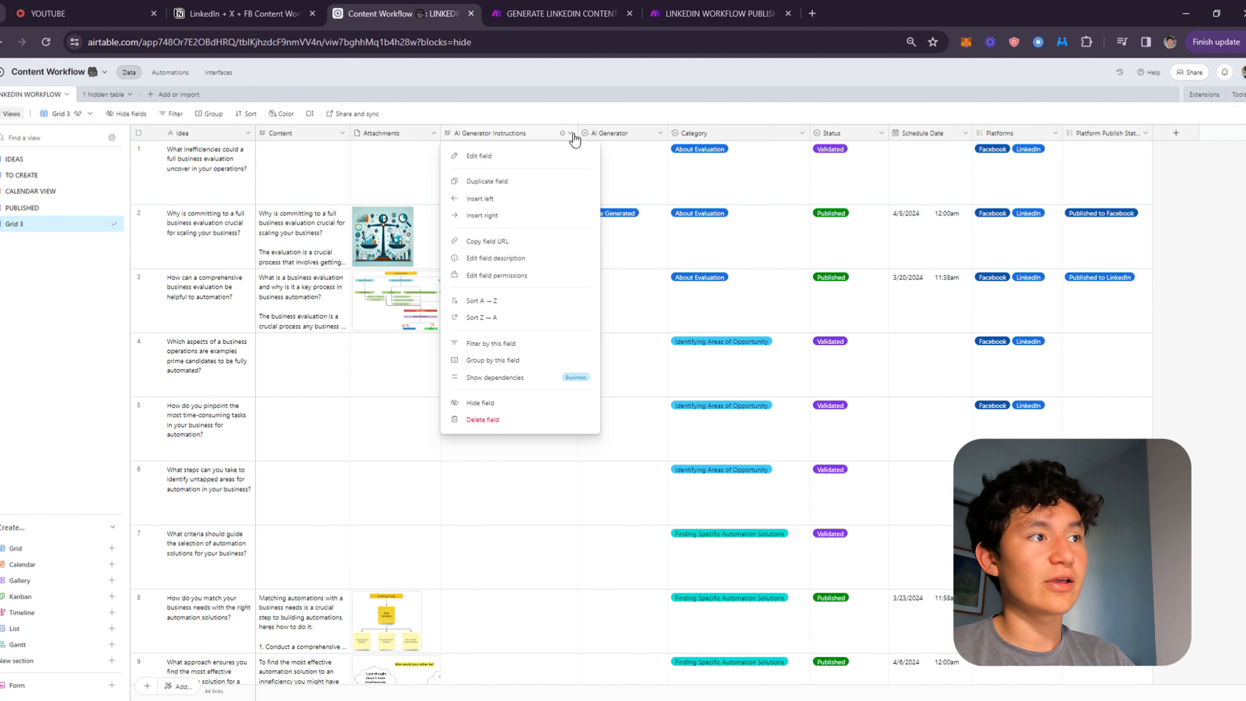
pyautogui.click(520, 157)
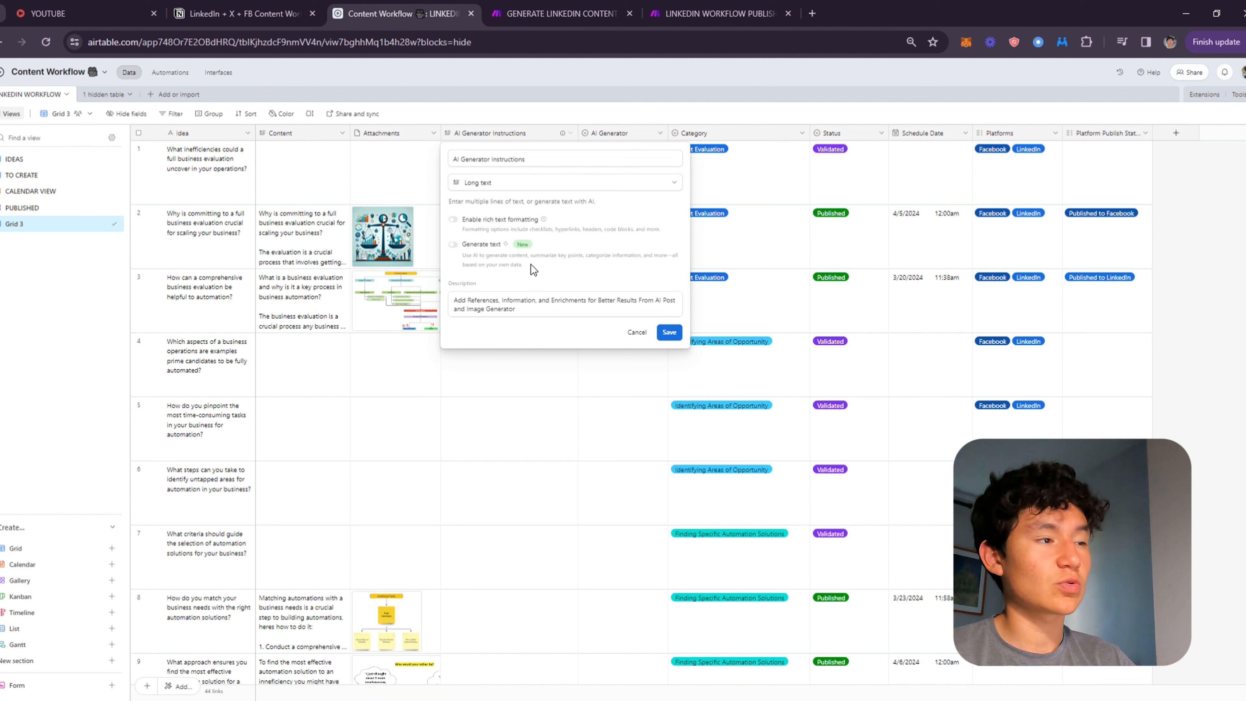
pyautogui.click(723, 176)
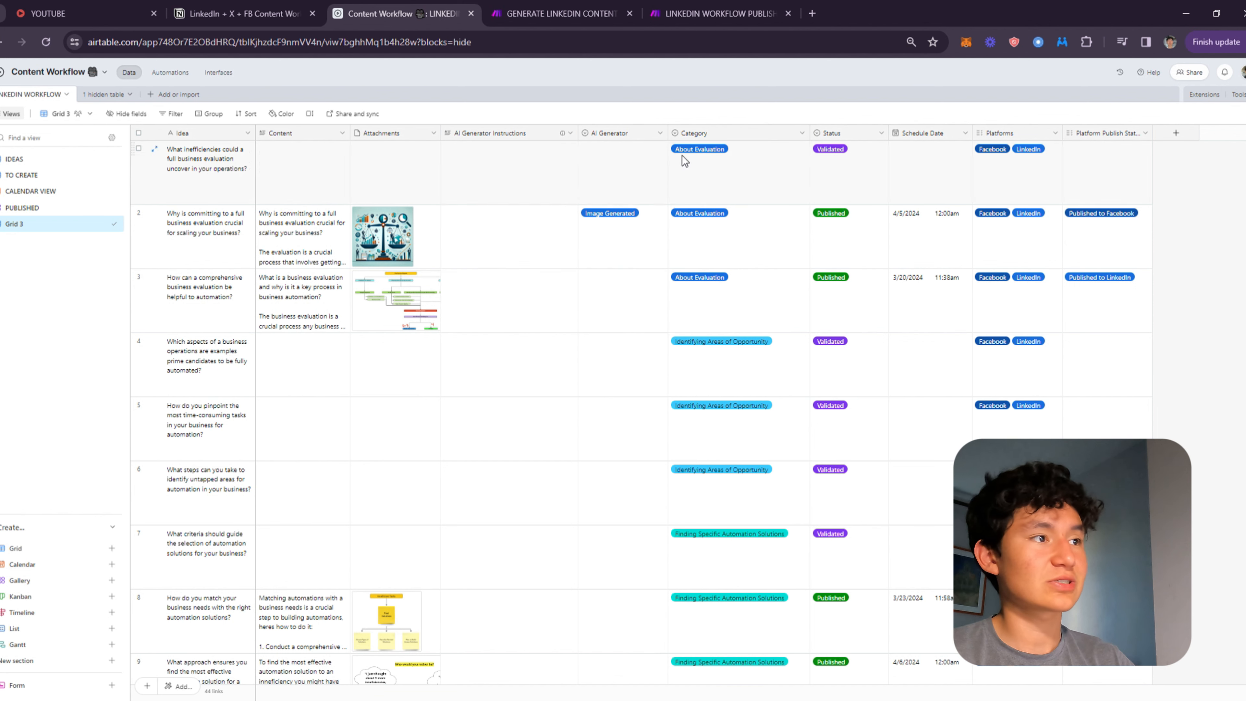
# Review the AI Generator options, the available field types and the Category options.
pyautogui.click(660, 133)
pyautogui.click(654, 154)
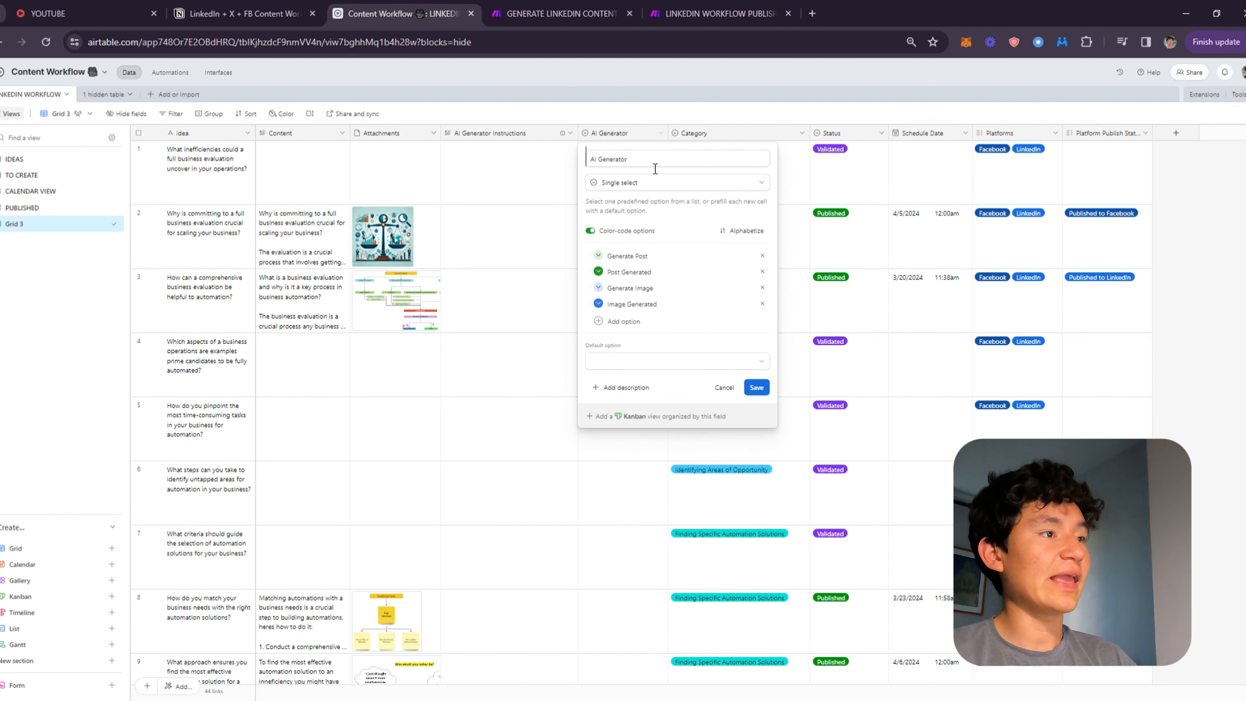
pyautogui.press('Escape')
pyautogui.click(1176, 133)
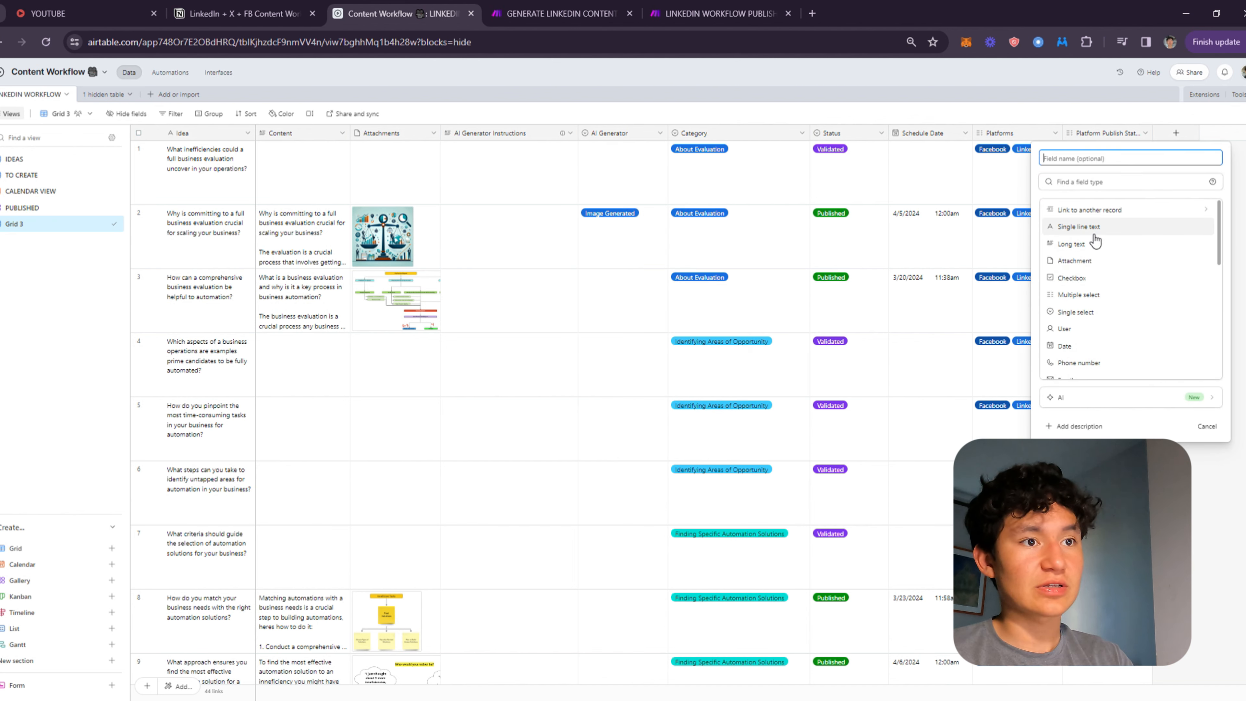
pyautogui.press('Escape')
pyautogui.click(802, 133)
pyautogui.click(728, 155)
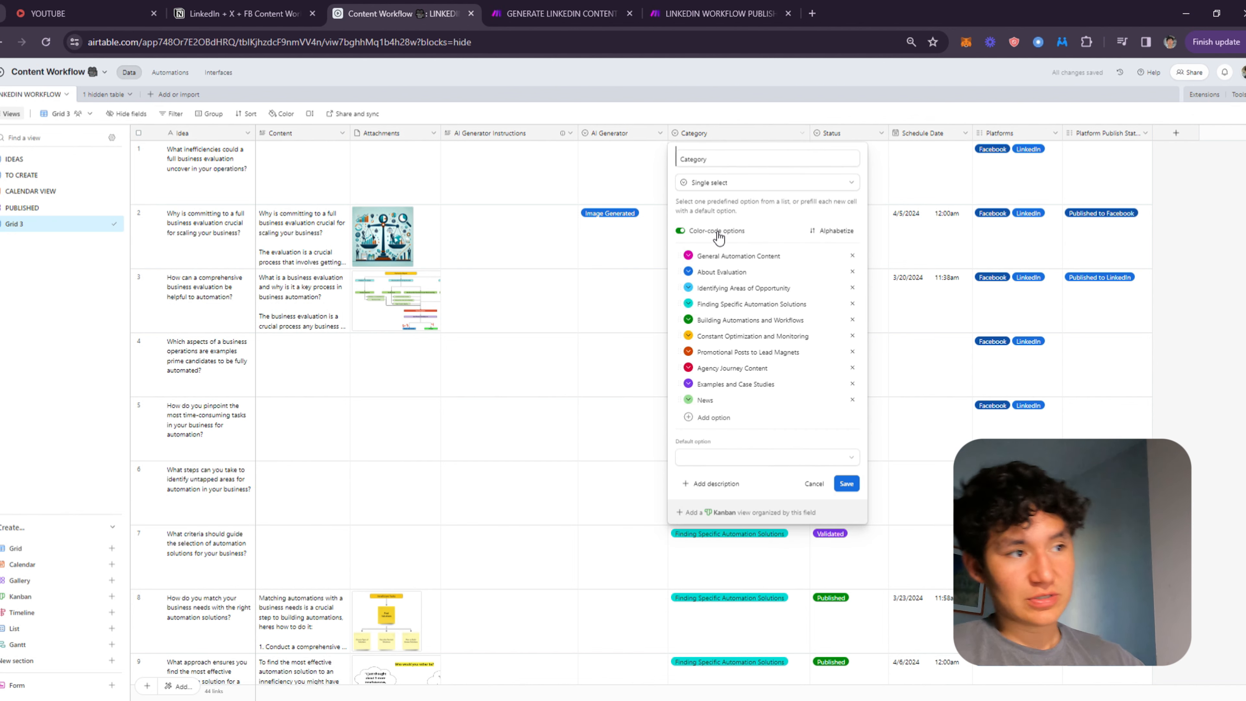
pyautogui.click(755, 303)
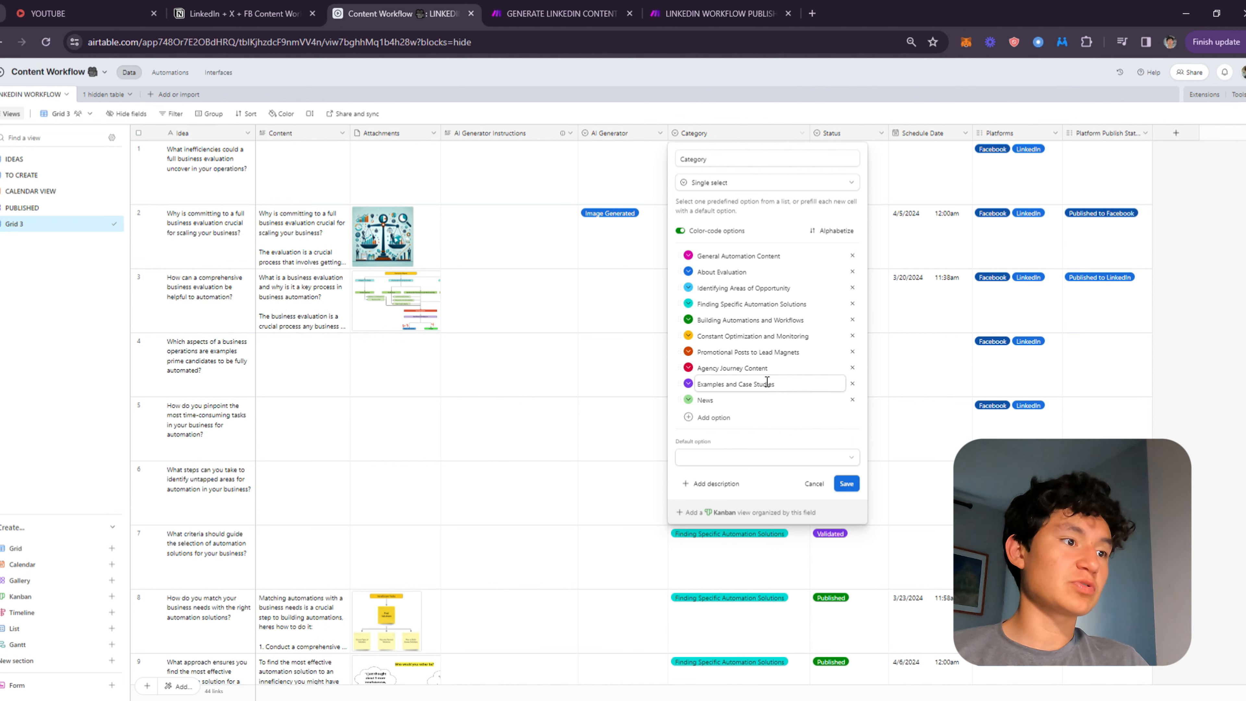
pyautogui.click(908, 178)
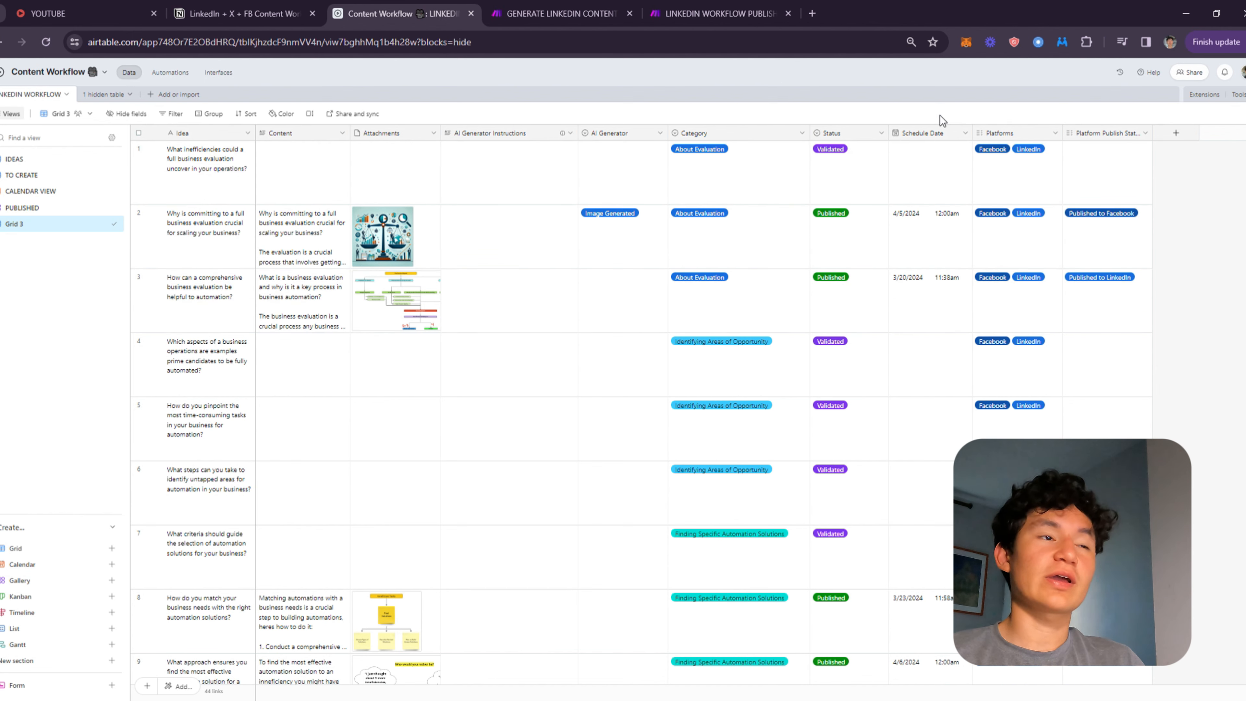
# Review the Status options and the Schedule Date field's date and time settings.
pyautogui.click(853, 133)
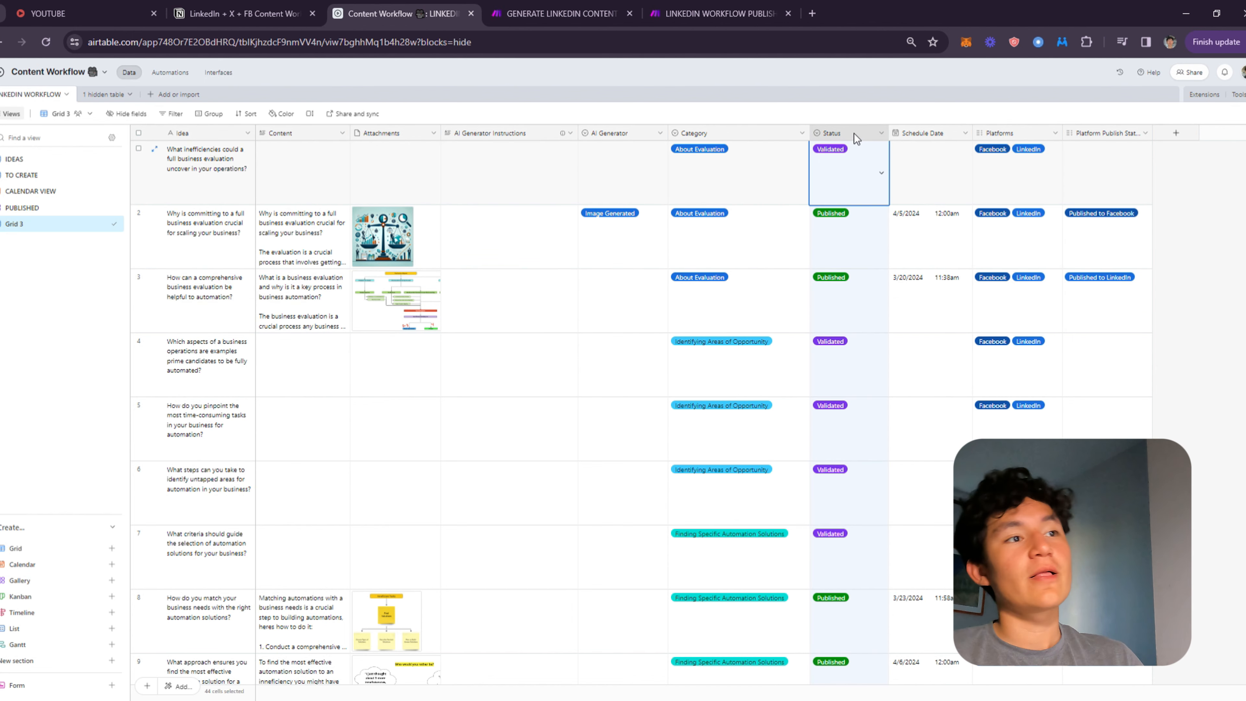
pyautogui.click(852, 169)
pyautogui.scroll(-1, 839, 206)
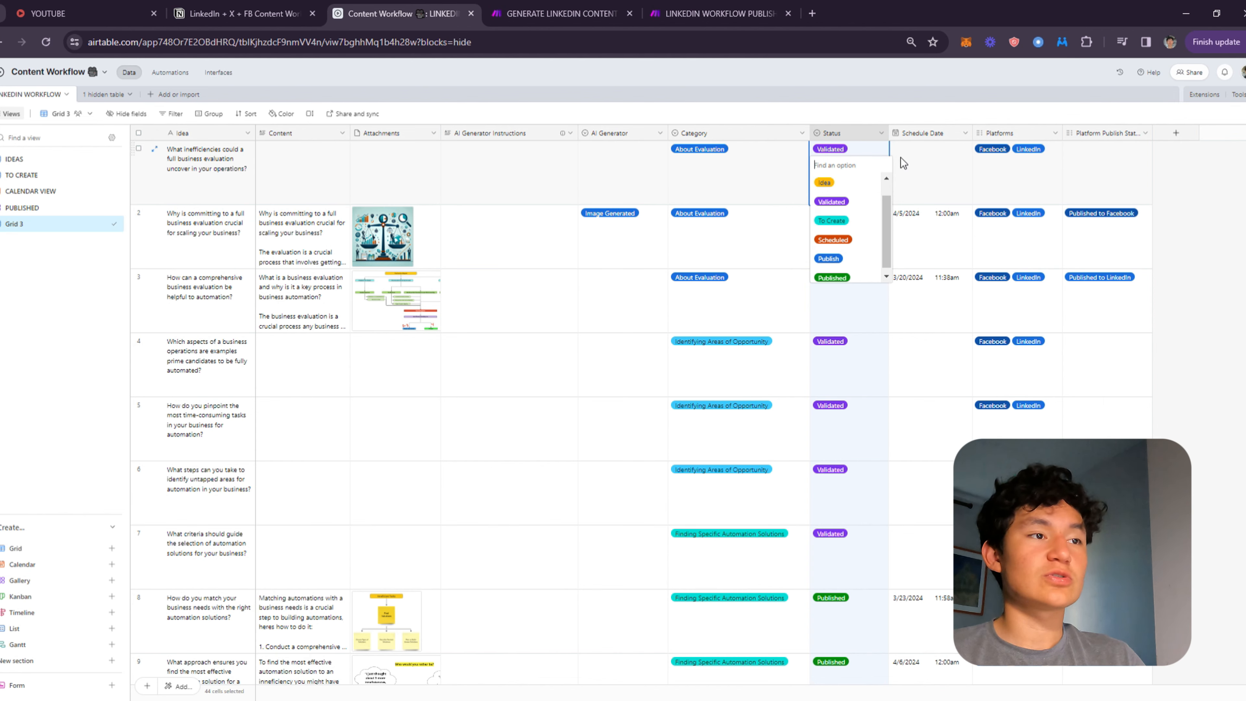
pyautogui.scroll(-1, 880, 214)
pyautogui.click(970, 167)
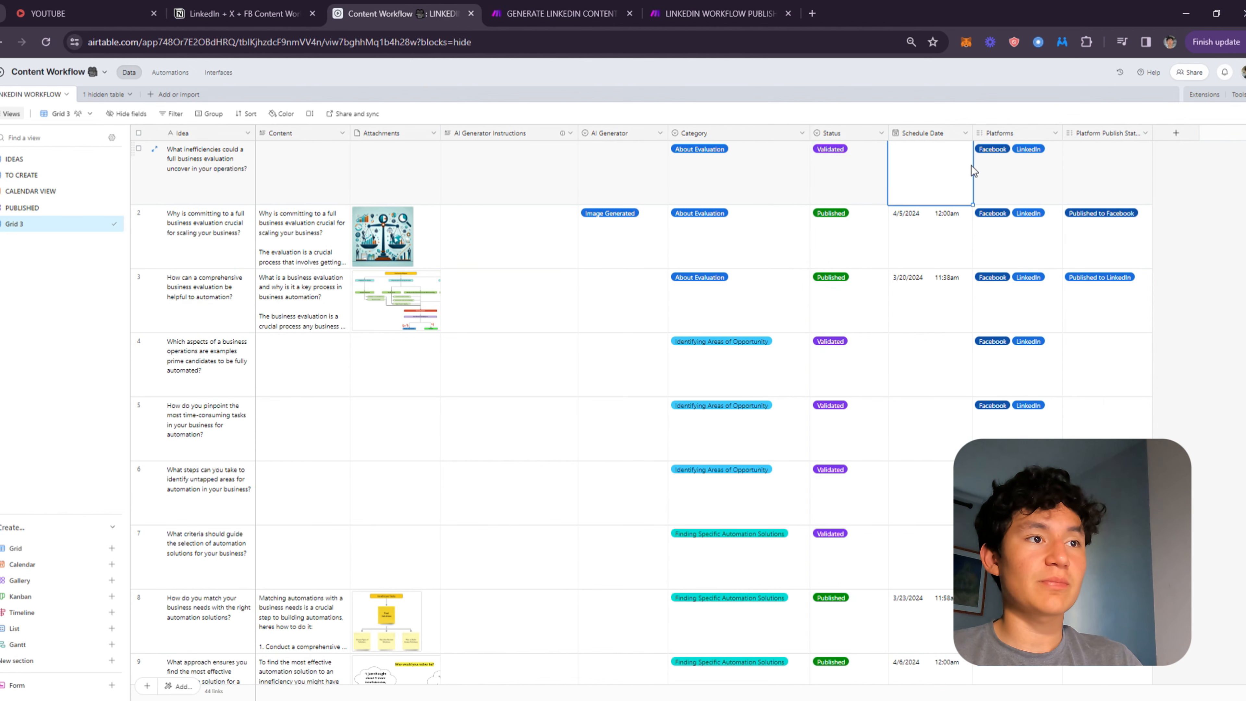
pyautogui.click(965, 133)
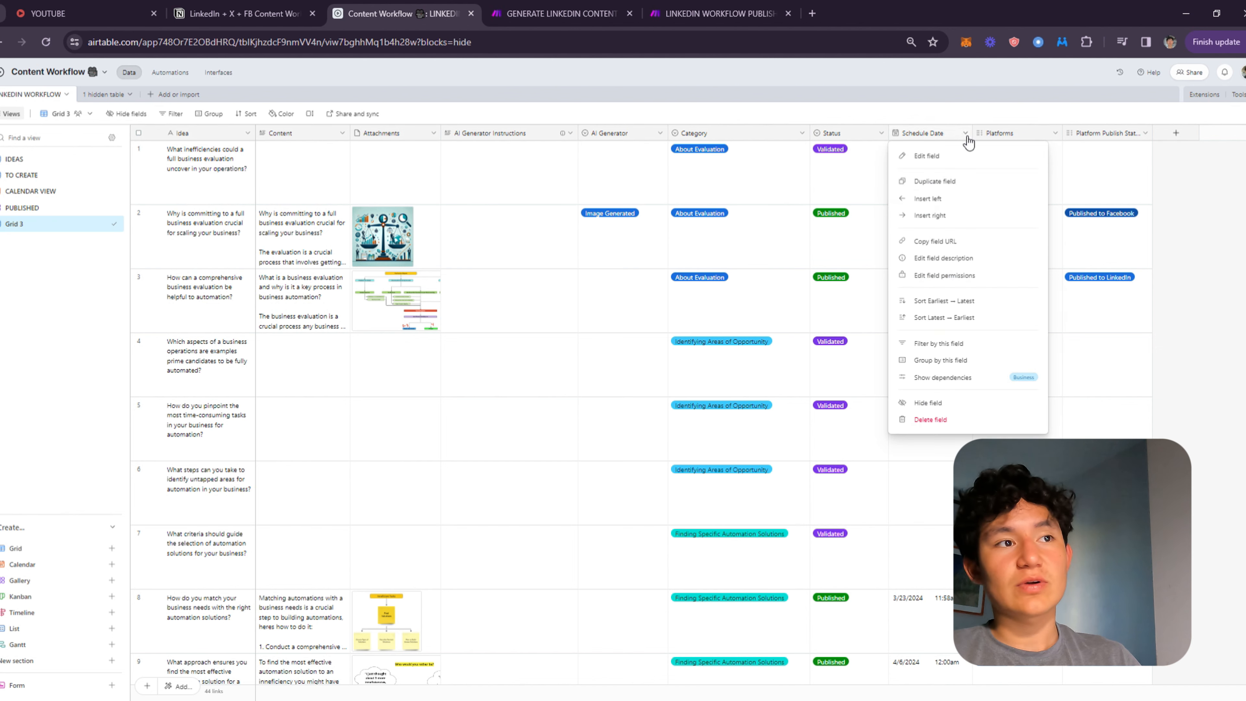
pyautogui.click(921, 158)
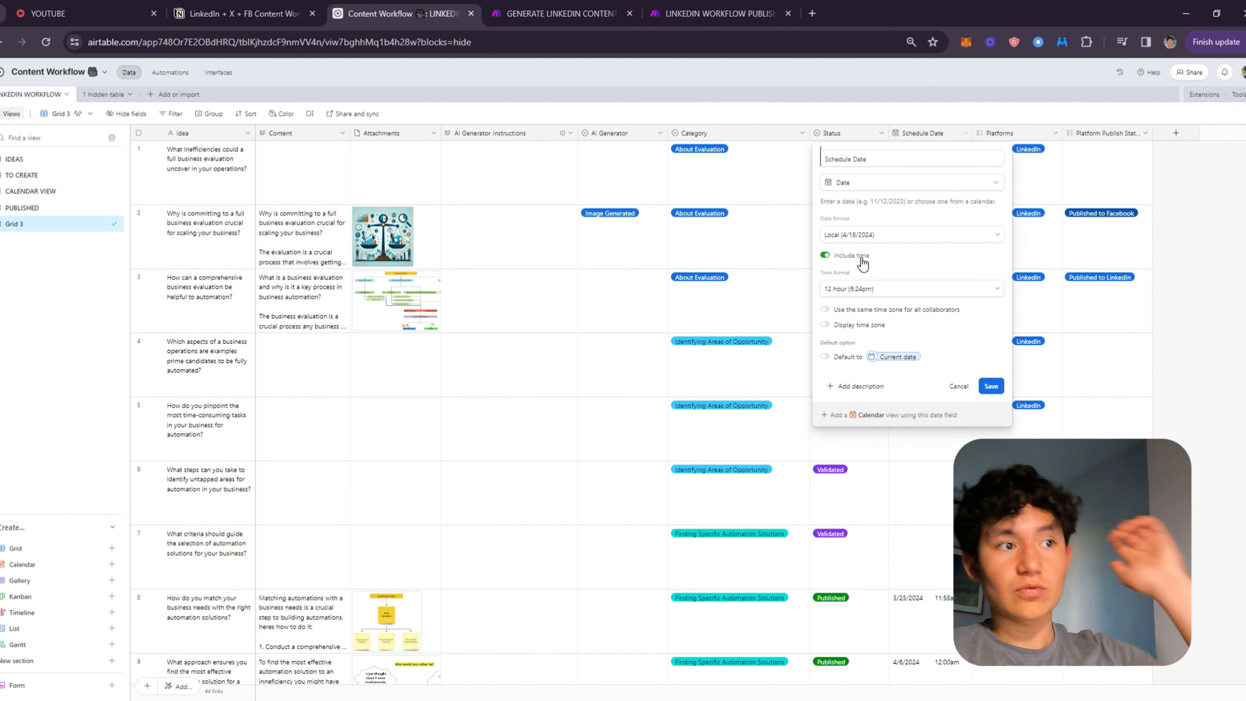
pyautogui.click(991, 386)
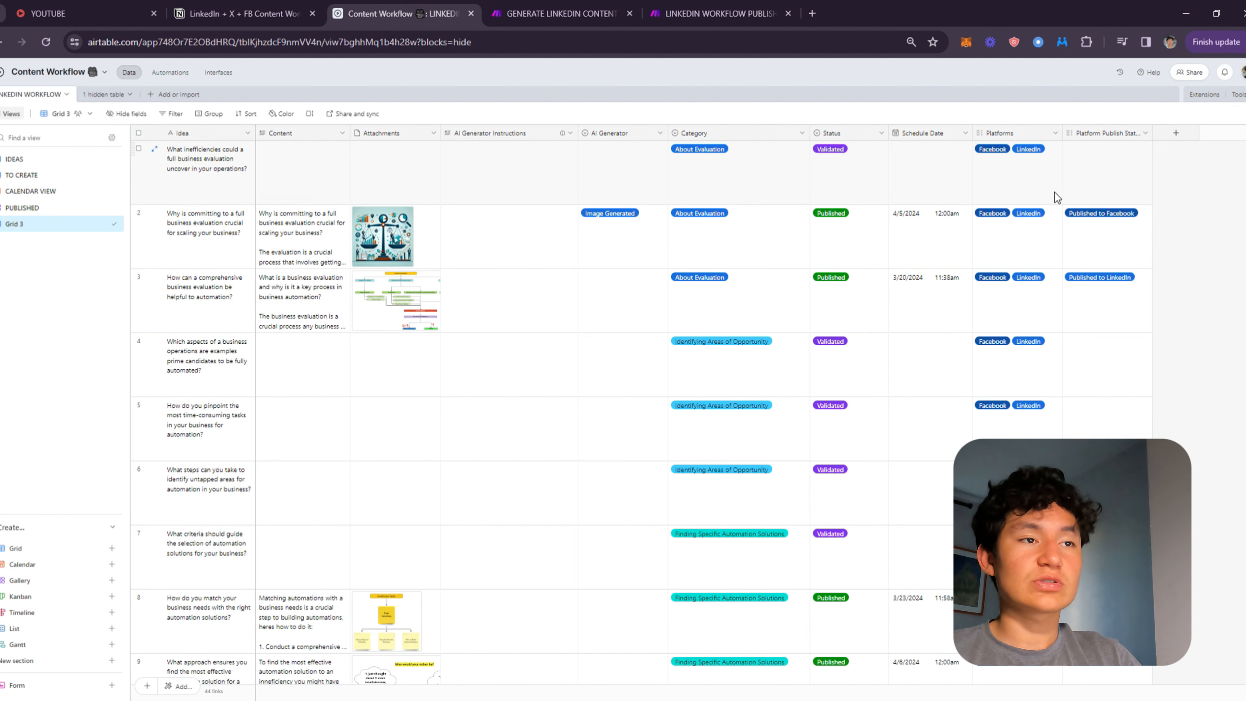
# Review the Platforms field options and the Platform Publish Status choices across the records.
pyautogui.rightClick(1037, 133)
pyautogui.click(1018, 157)
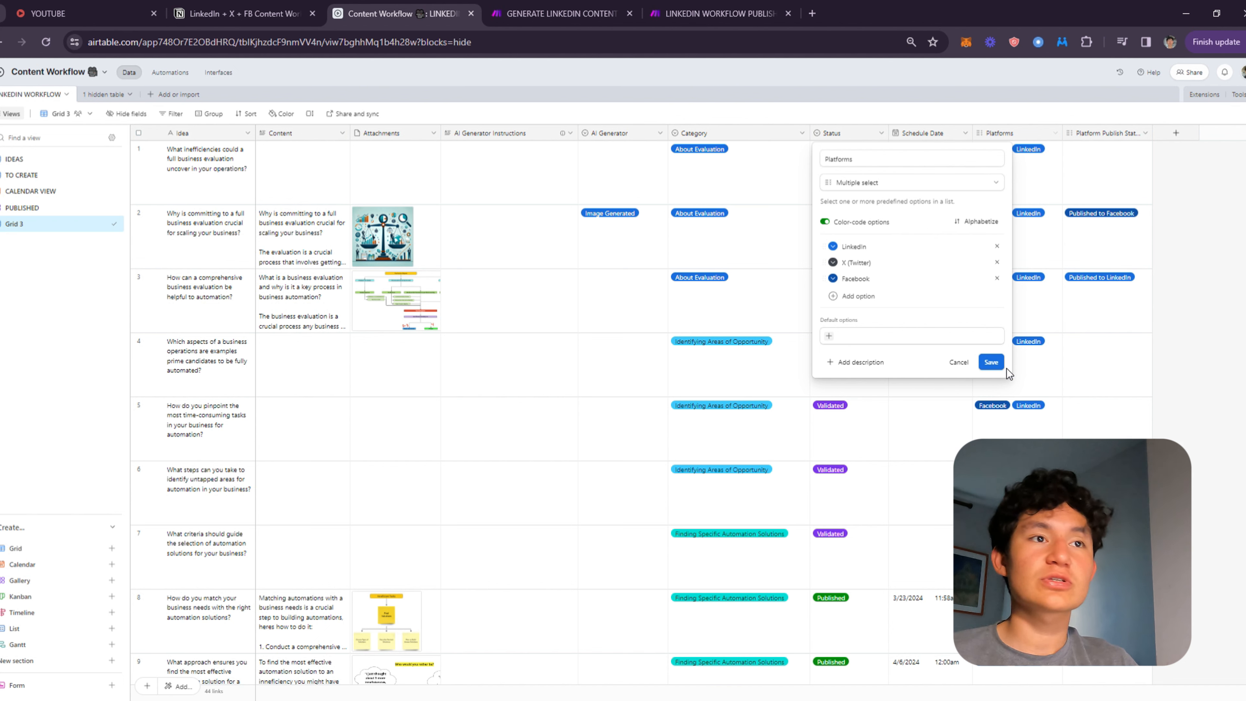
pyautogui.click(990, 363)
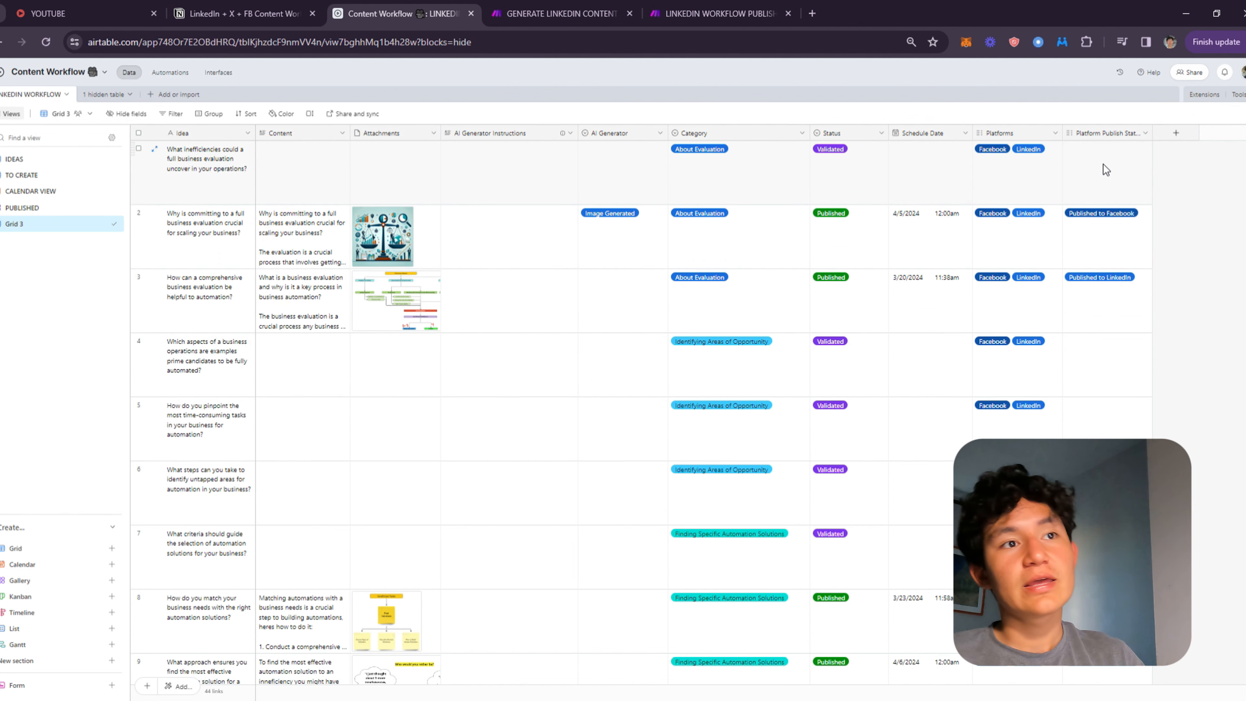
pyautogui.click(1099, 155)
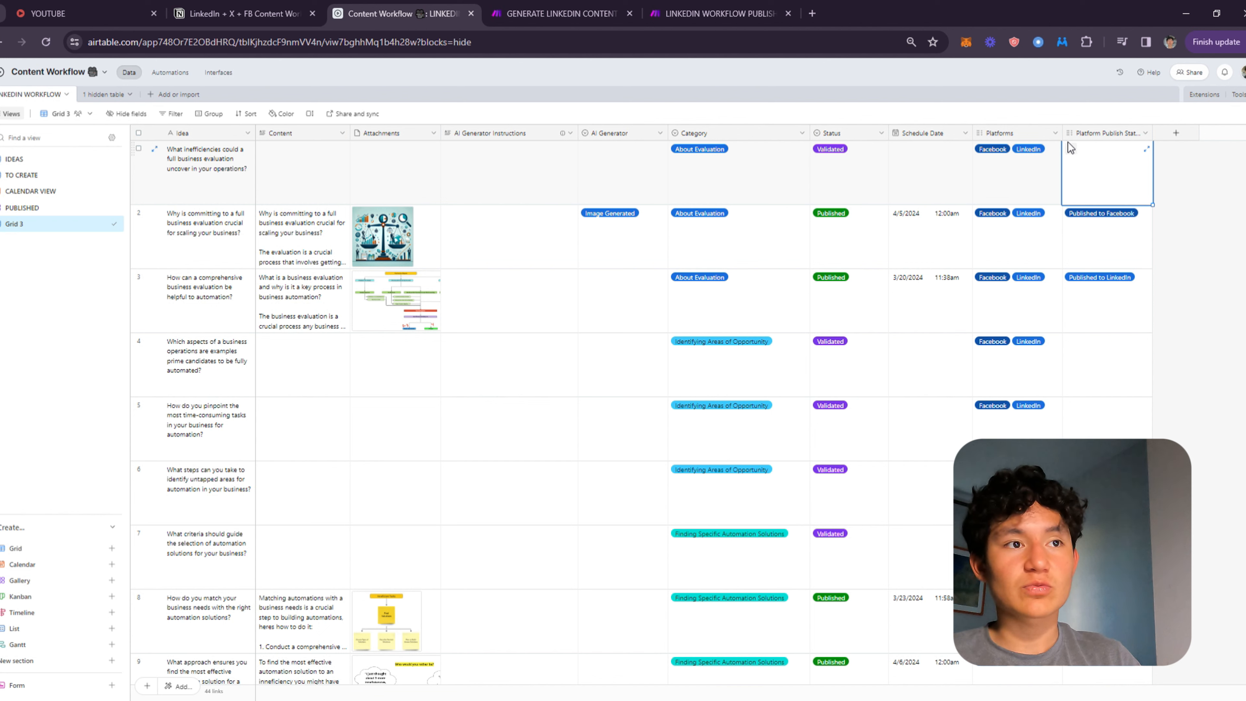
pyautogui.click(1069, 153)
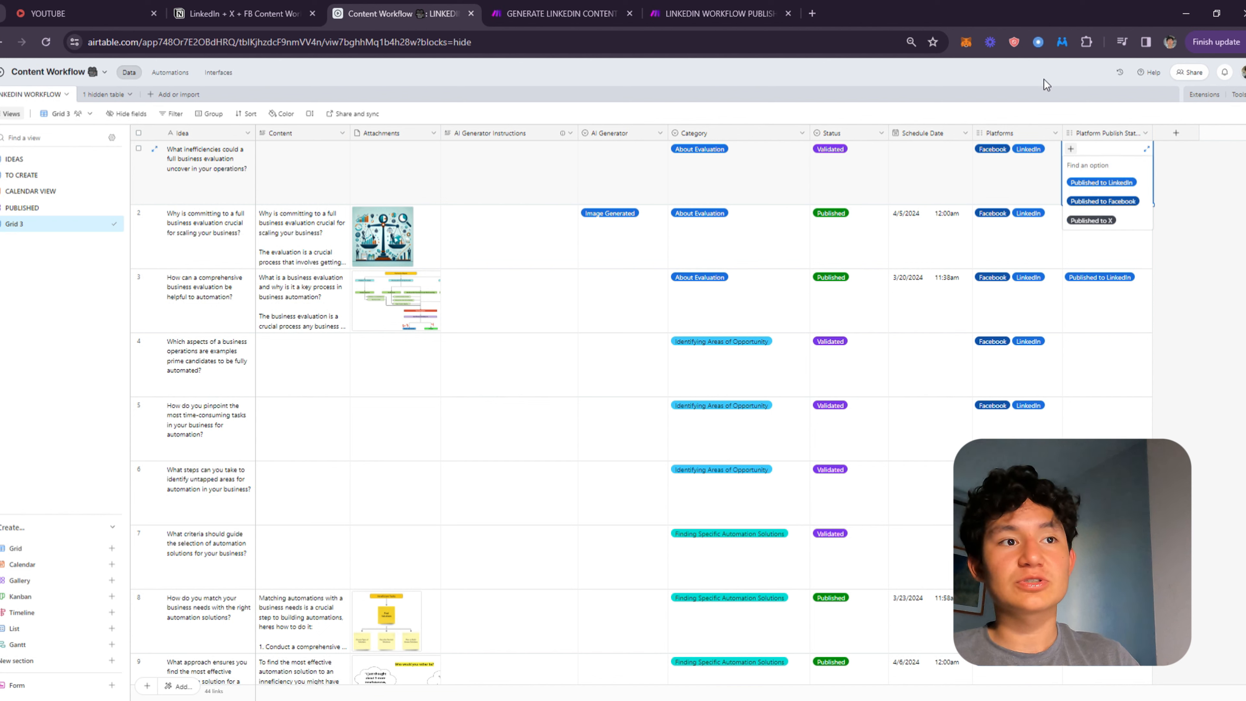
pyautogui.click(1041, 171)
pyautogui.click(1102, 171)
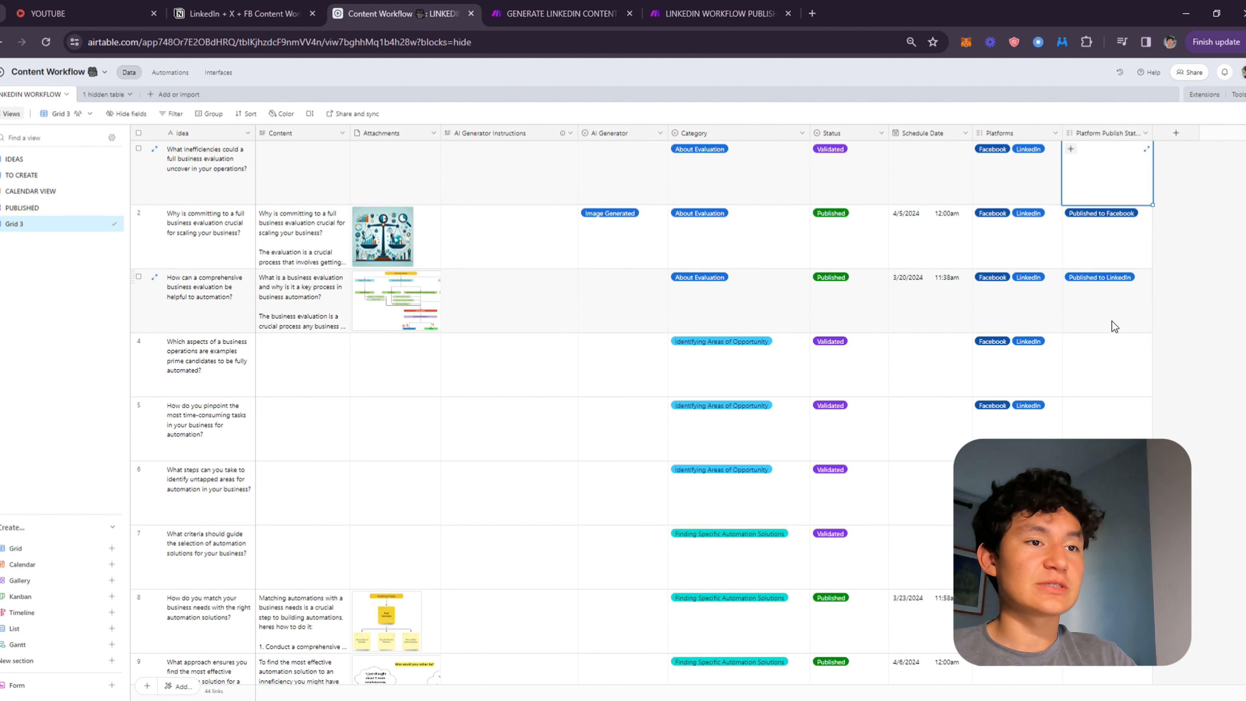
pyautogui.click(1107, 275)
pyautogui.scroll(-10, 1025, 253)
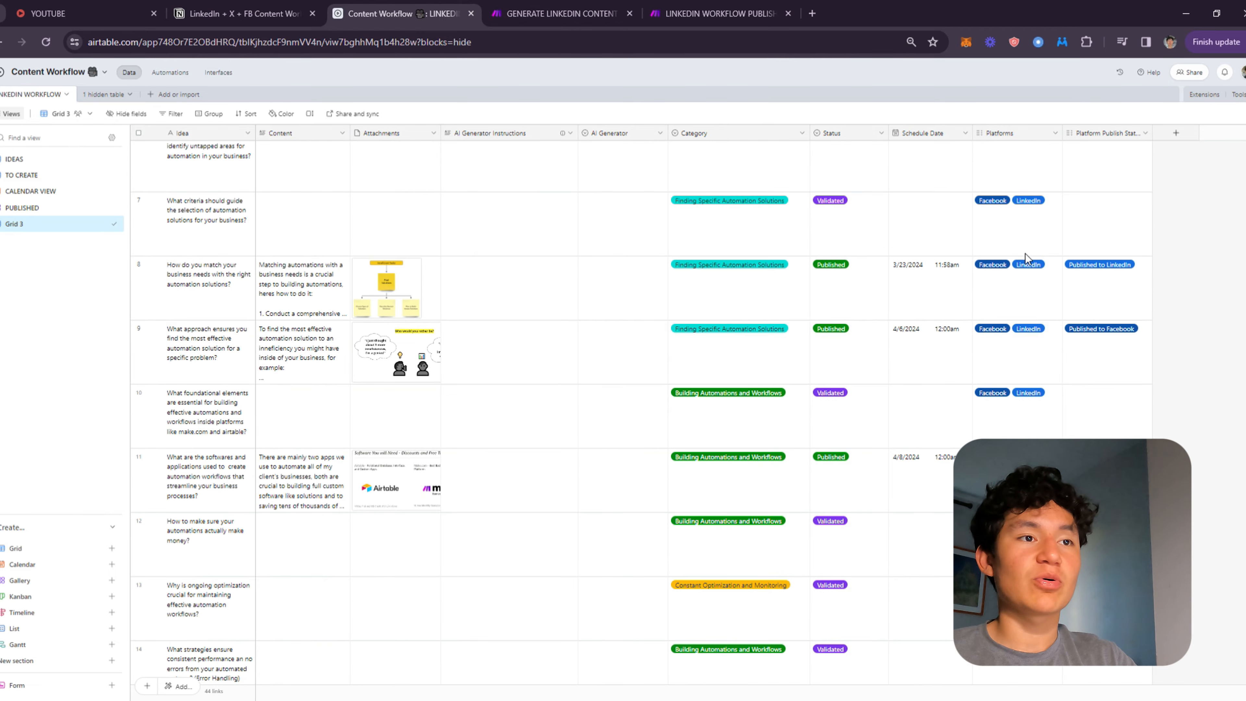
pyautogui.scroll(10, 981, 370)
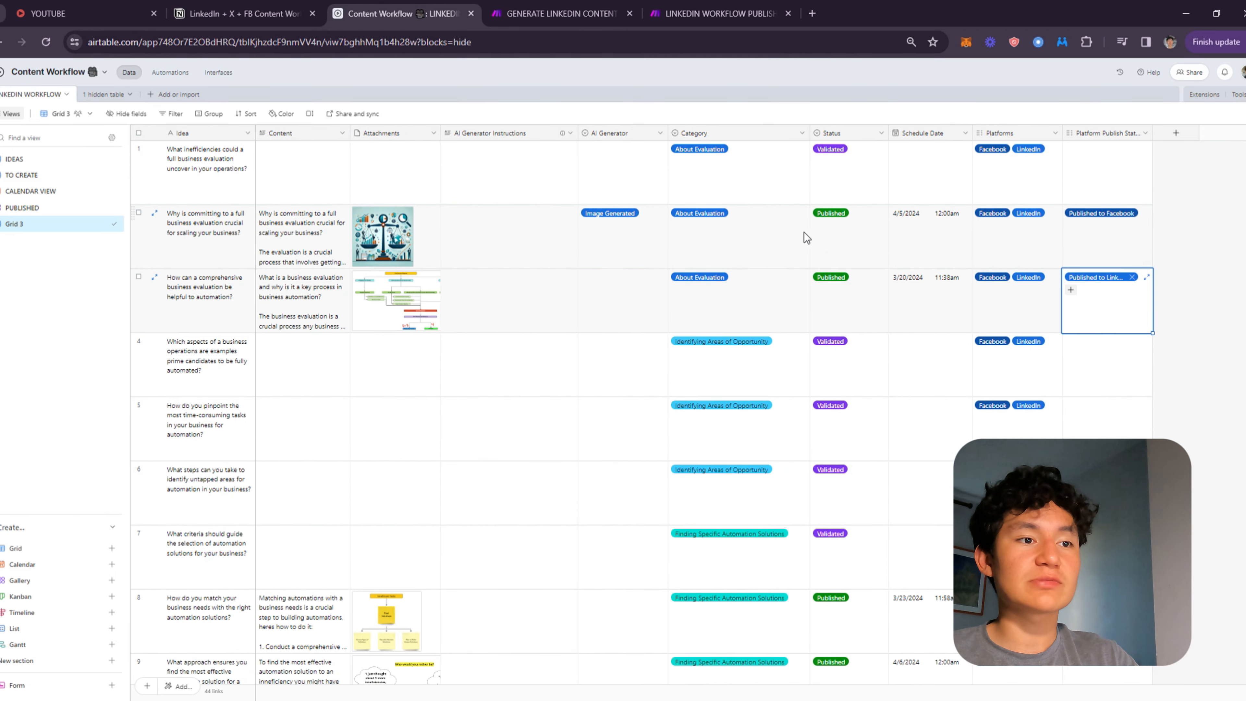
pyautogui.scroll(-10, 1013, 361)
pyautogui.scroll(10, 1095, 297)
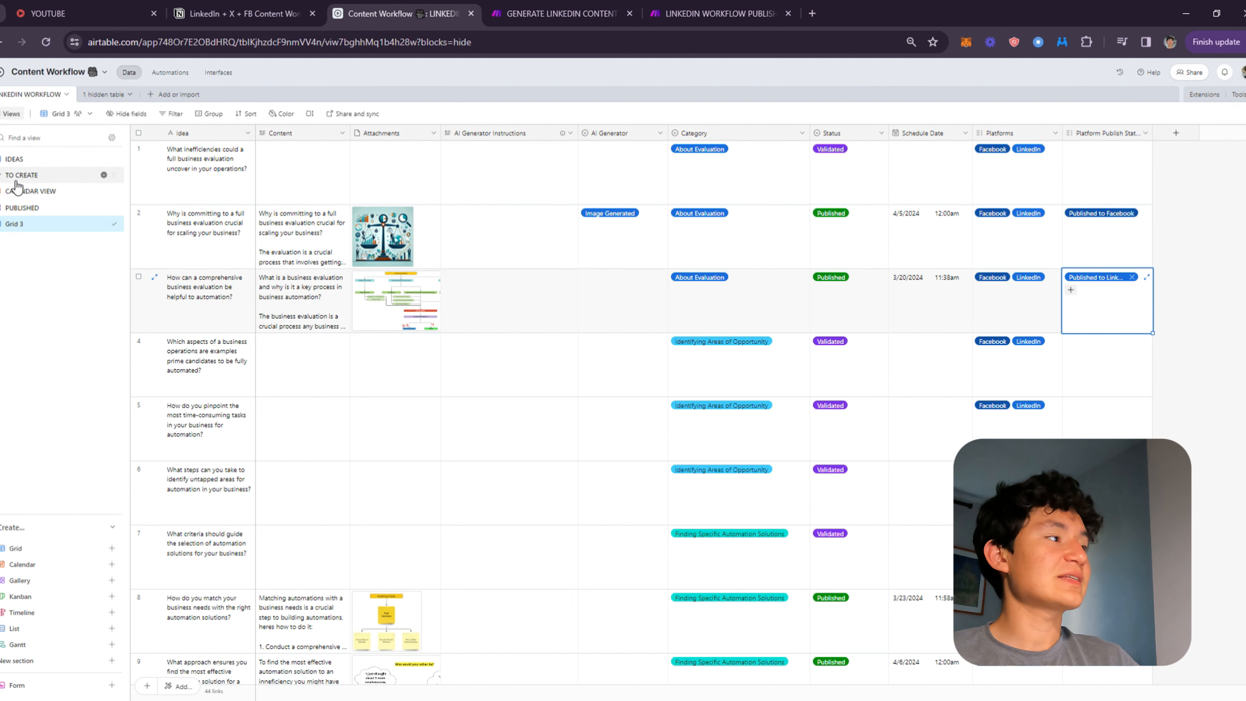
# Delete the Grid 3 view.
pyautogui.click(25, 162)
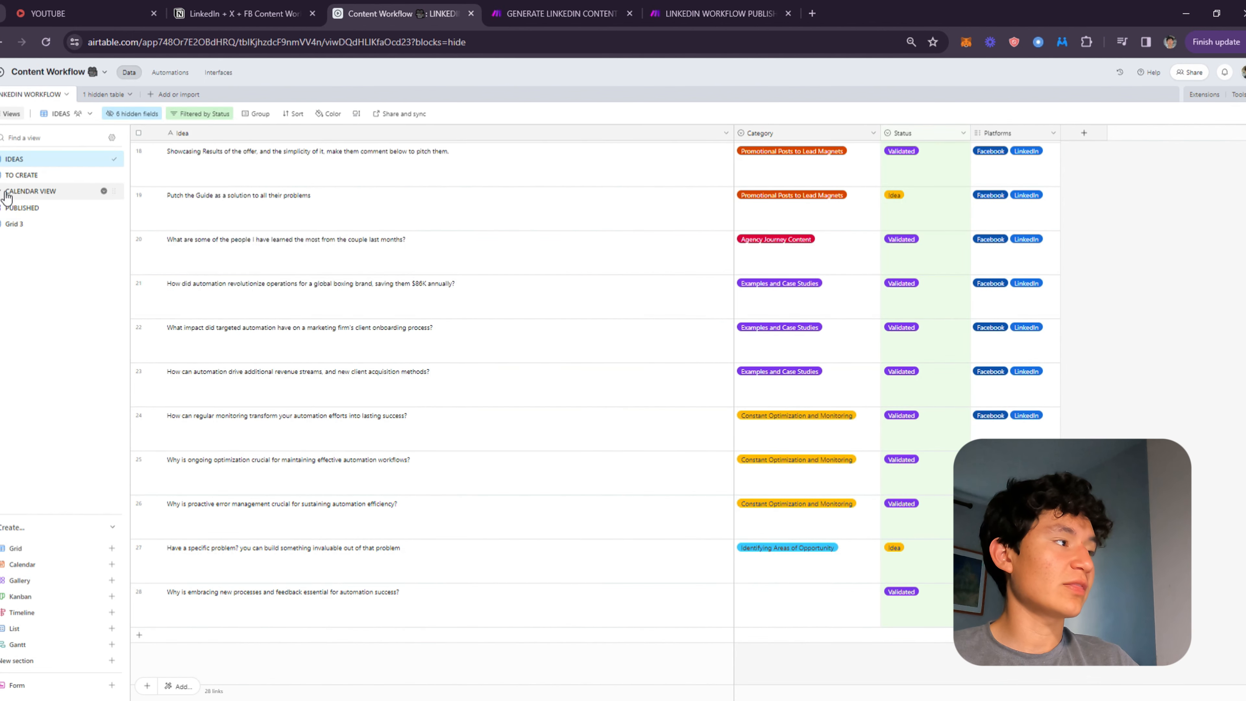
pyautogui.rightClick(14, 224)
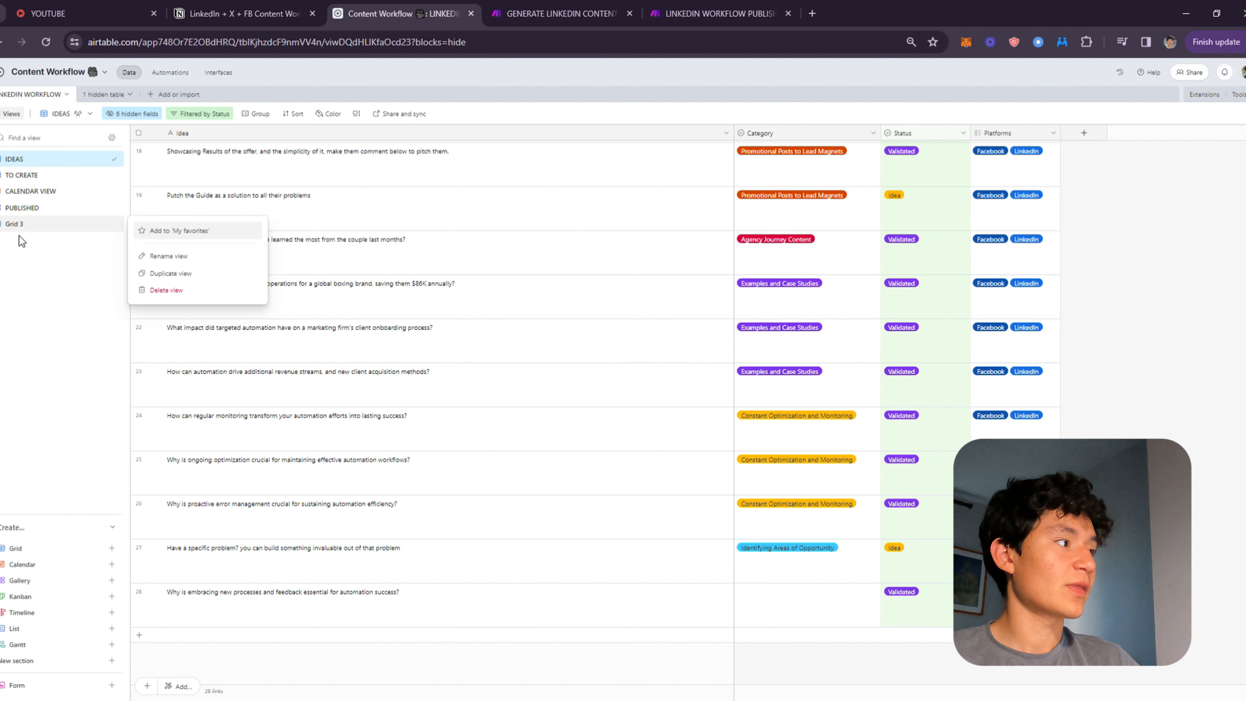
pyautogui.click(177, 293)
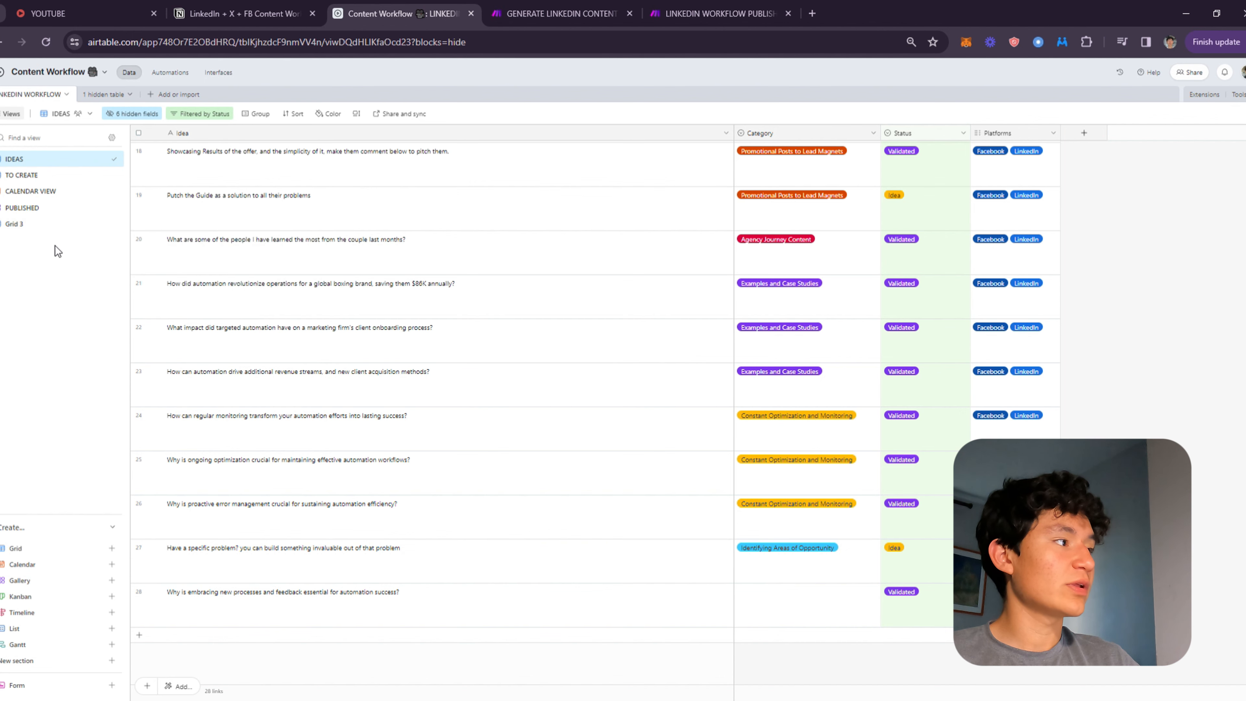
# Create a new grid view and hide its Content and Attachments fields.
pyautogui.click(25, 547)
pyautogui.click(294, 680)
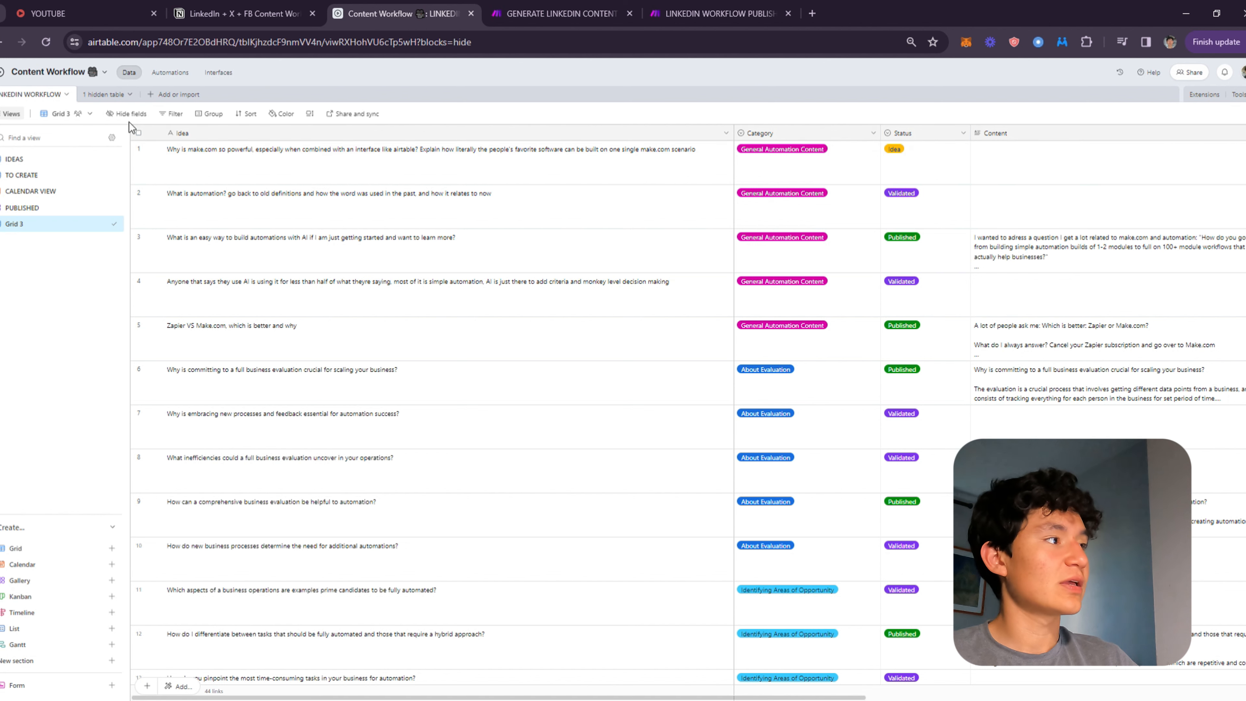
pyautogui.click(127, 113)
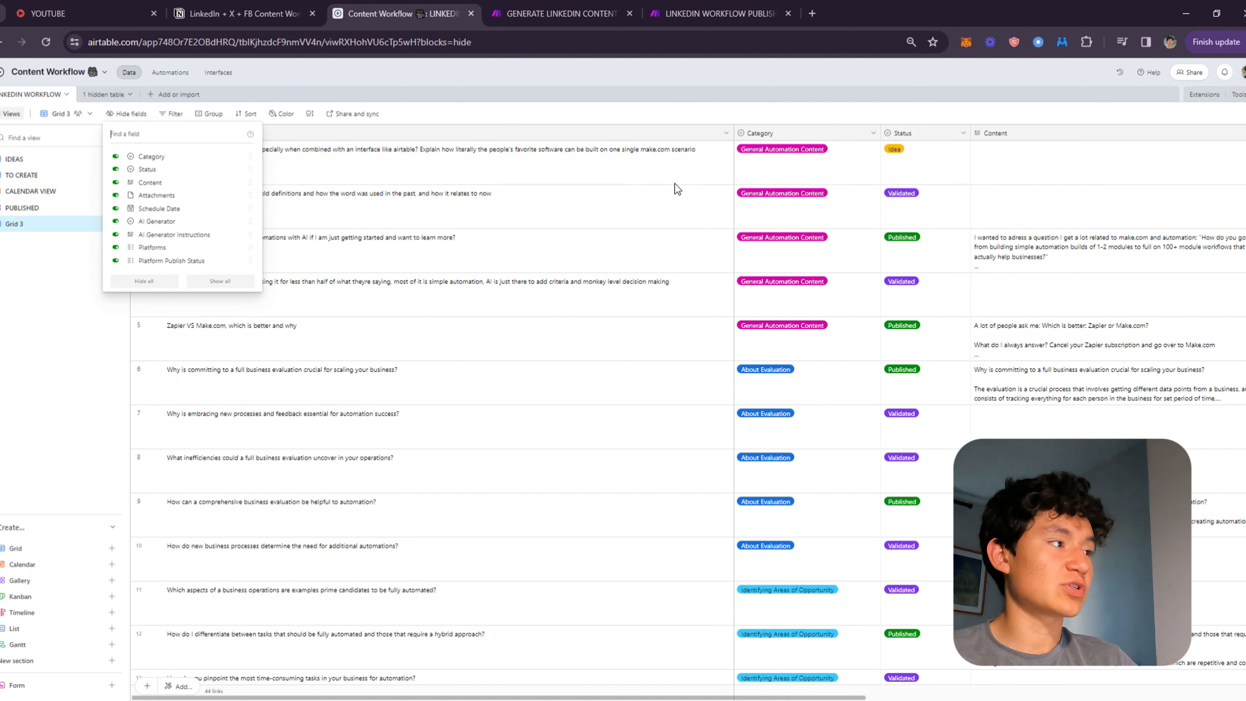
pyautogui.click(123, 182)
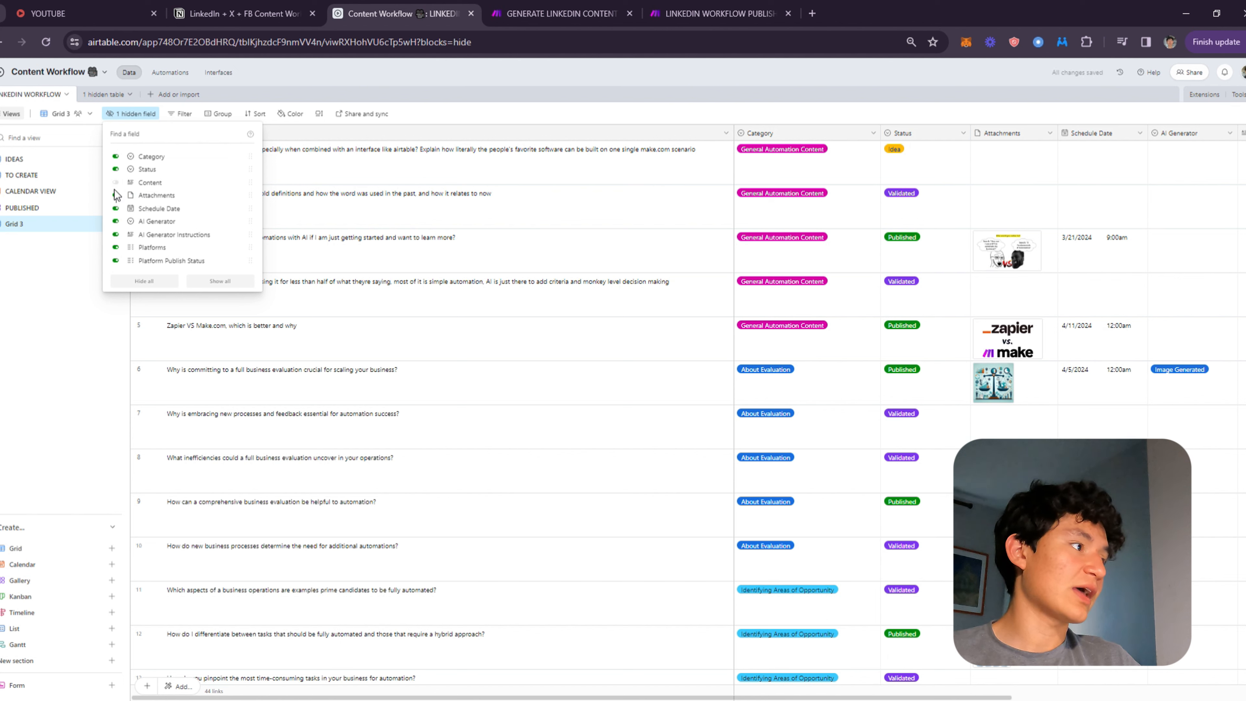
pyautogui.click(142, 196)
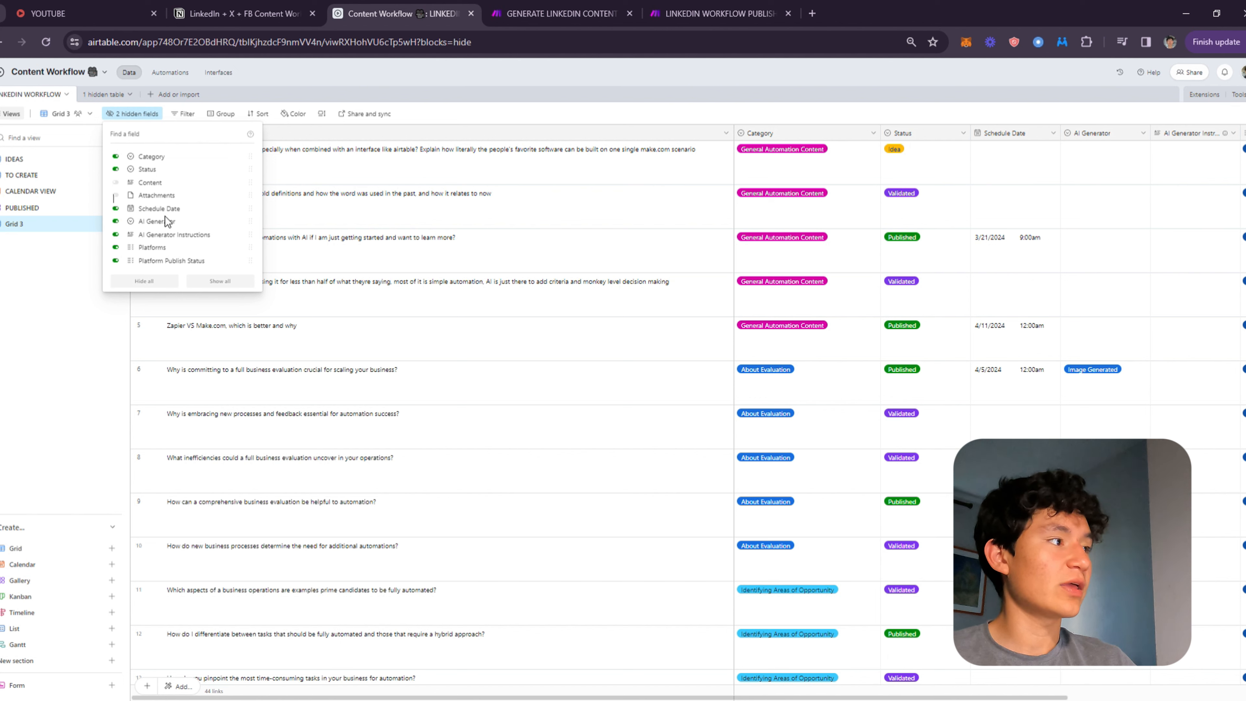
# Hide the AI Generator, AI Generator Instructions, Platform Publish Status and Schedule Date fields in Grid 3 and show Content again.
pyautogui.click(147, 223)
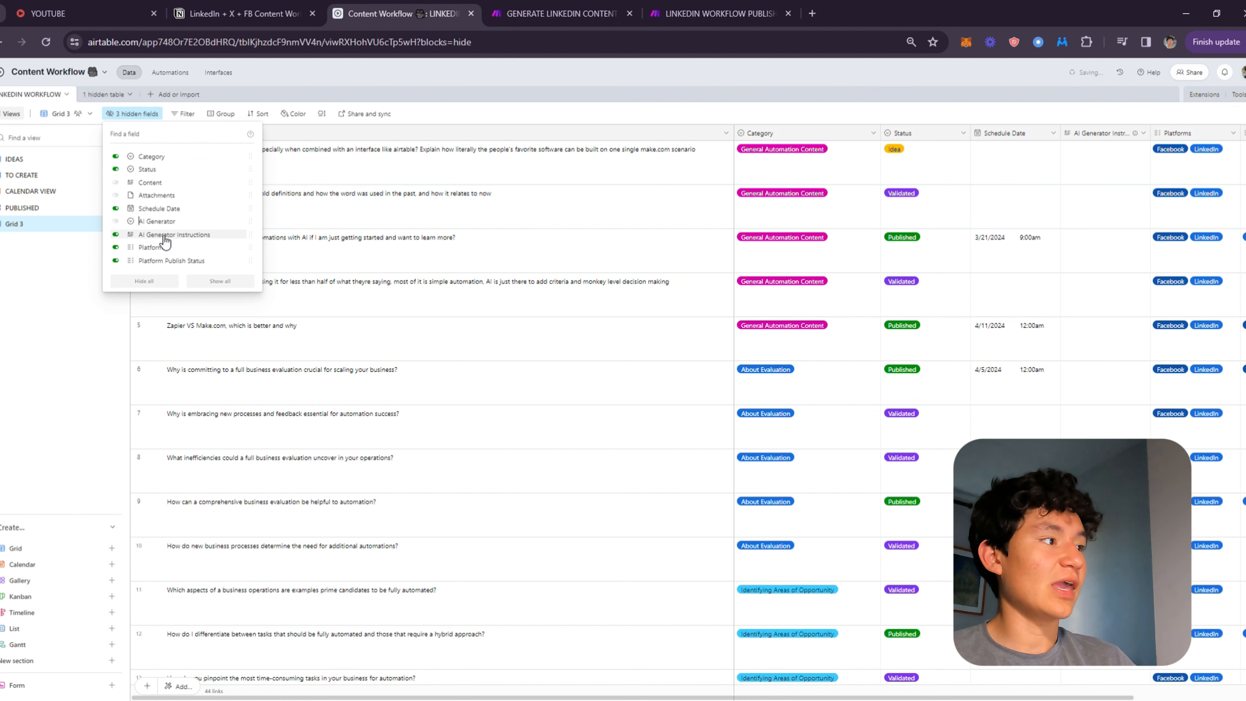
pyautogui.click(171, 236)
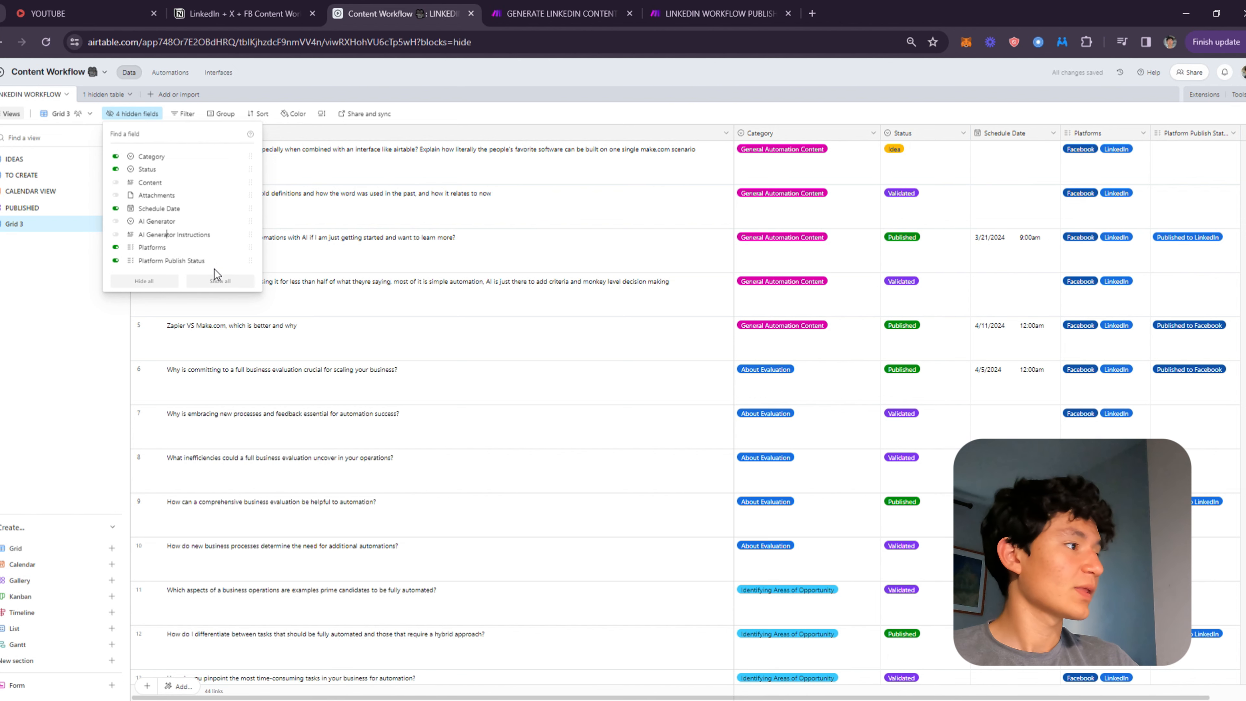
pyautogui.click(202, 261)
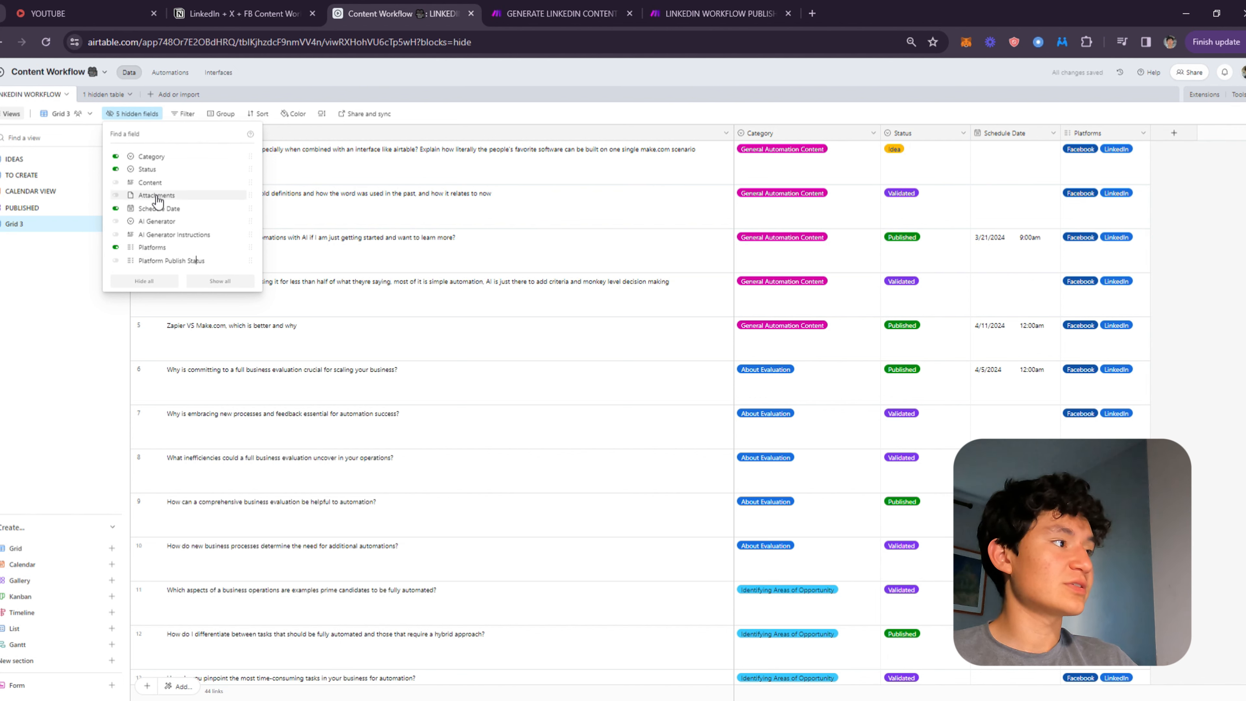
pyautogui.click(145, 208)
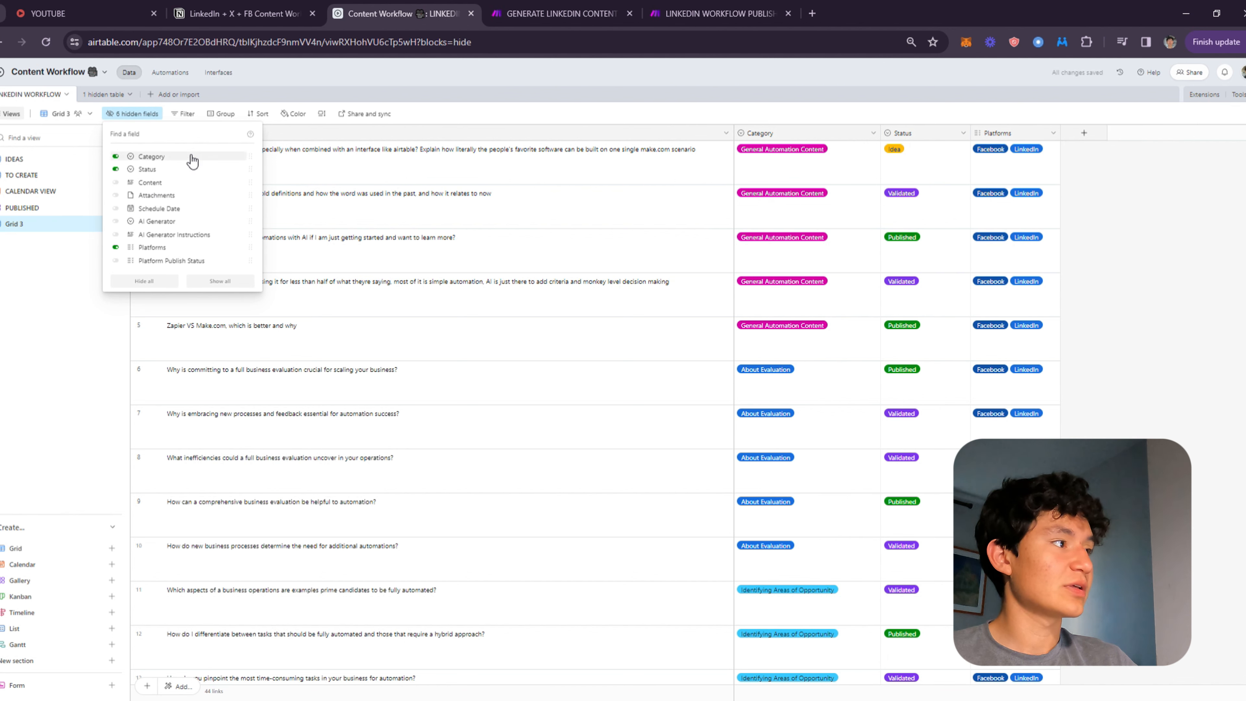
pyautogui.click(174, 186)
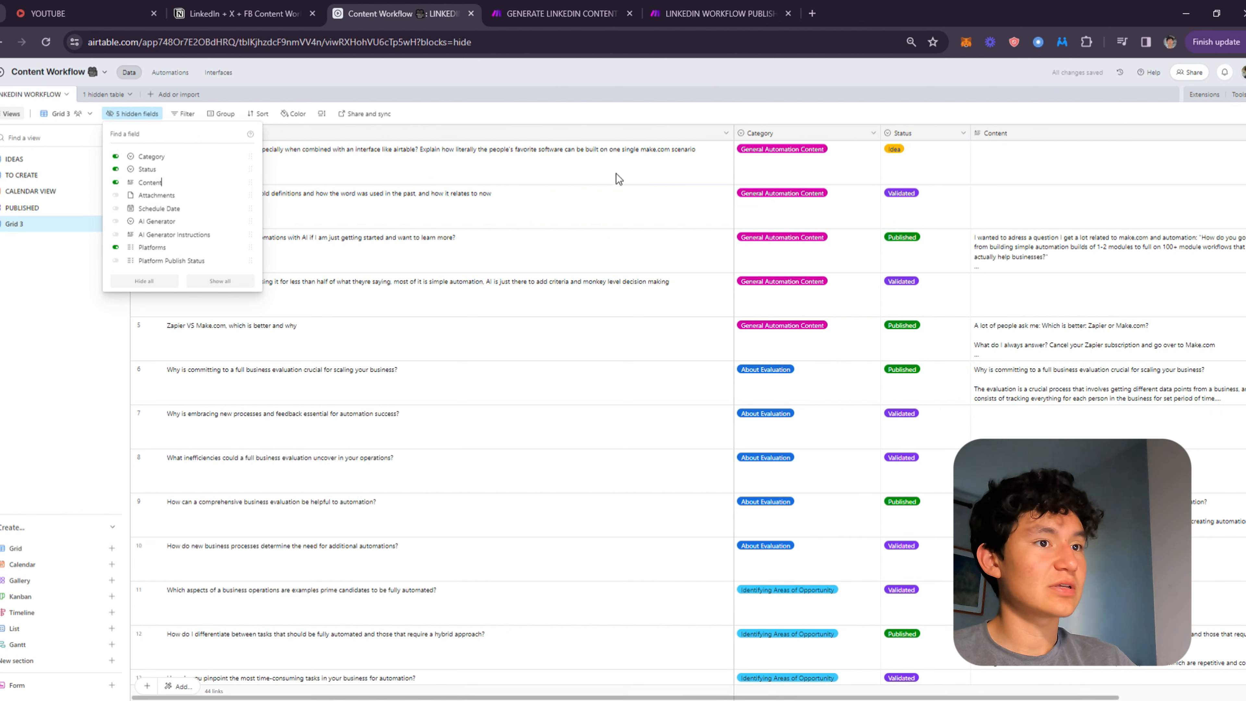
pyautogui.click(755, 198)
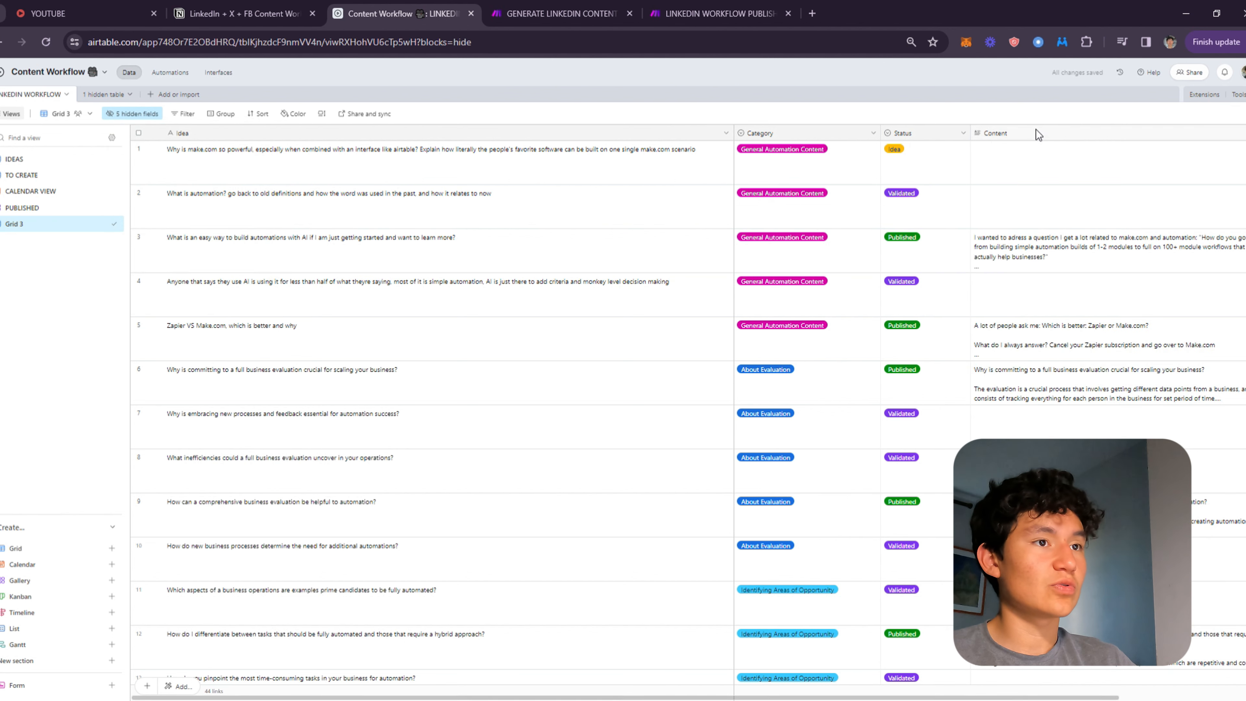
# Move the Content field next to Idea and widen its column slightly.
pyautogui.moveTo(1053, 133); pyautogui.dragTo(736, 134)
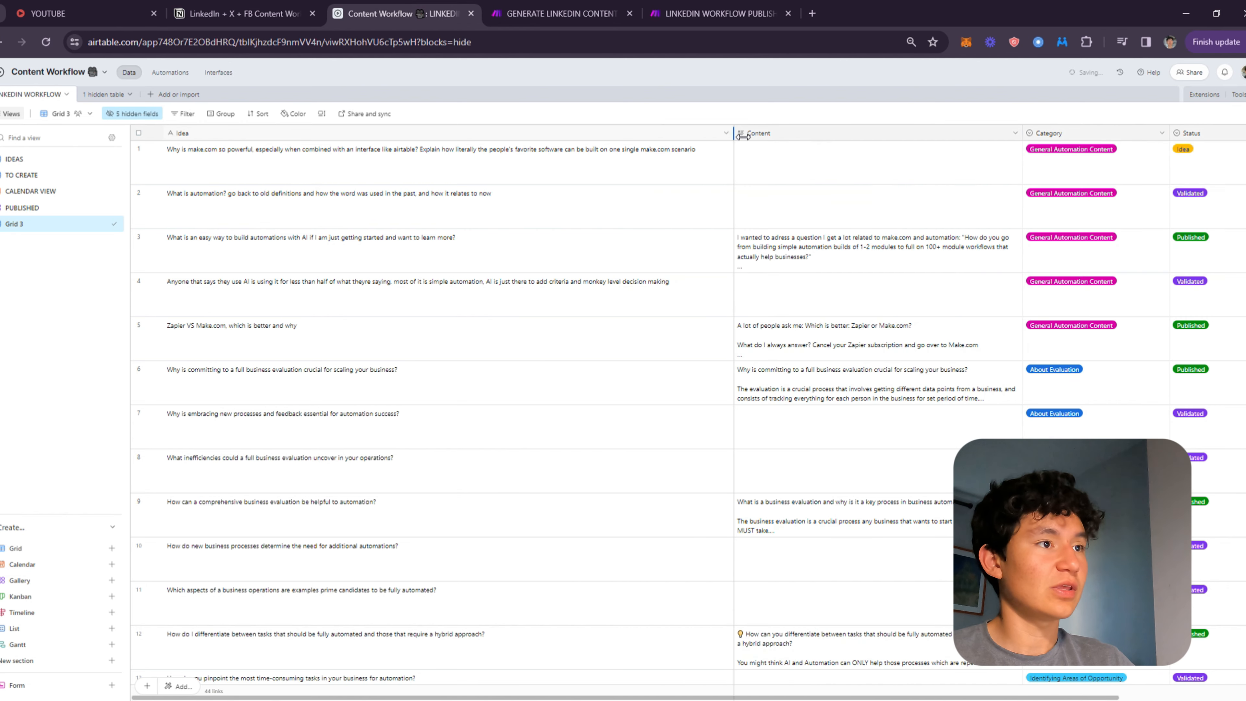
pyautogui.click(949, 179)
pyautogui.moveTo(1026, 139); pyautogui.dragTo(1050, 139)
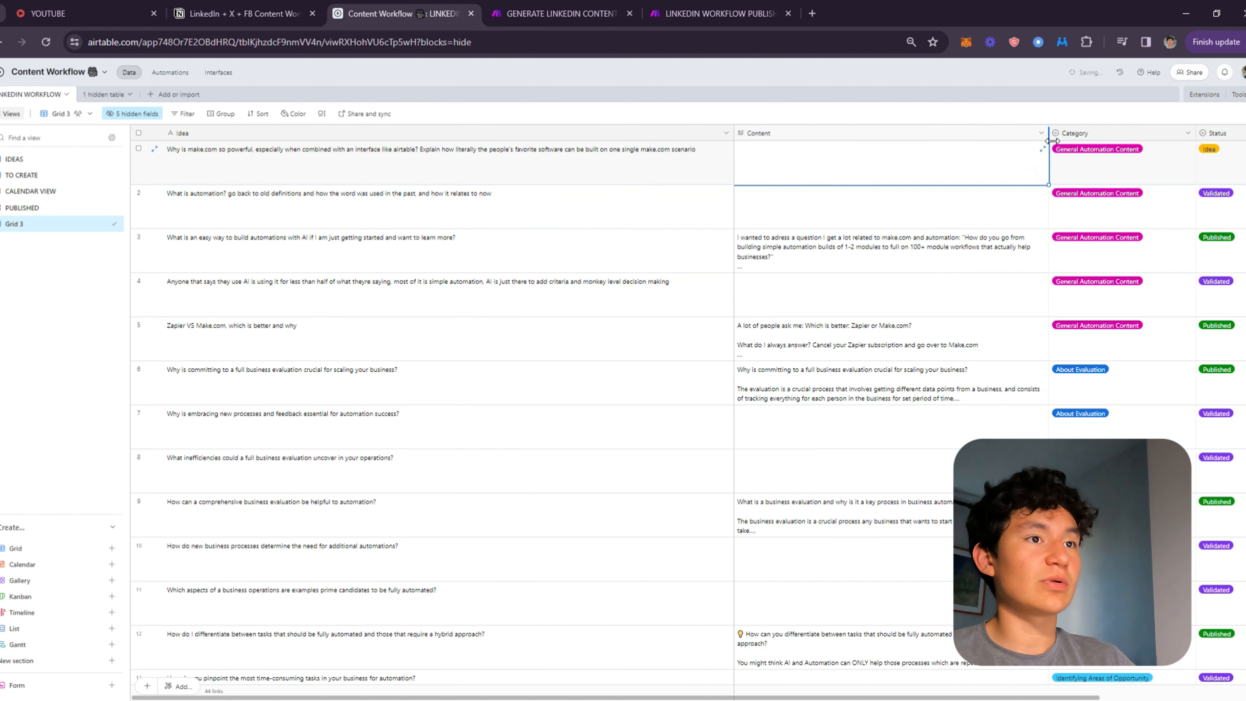
pyautogui.click(756, 204)
pyautogui.moveTo(1023, 179); pyautogui.dragTo(421, 331)
pyautogui.click(971, 218)
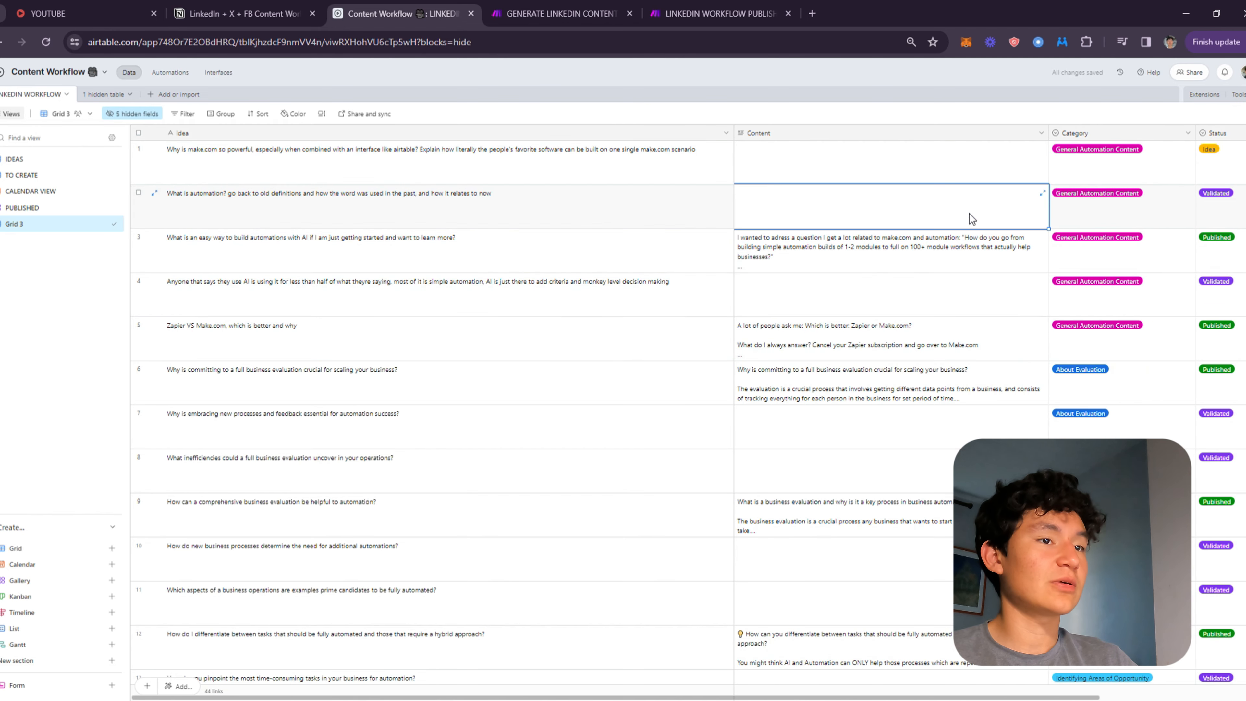
pyautogui.click(187, 113)
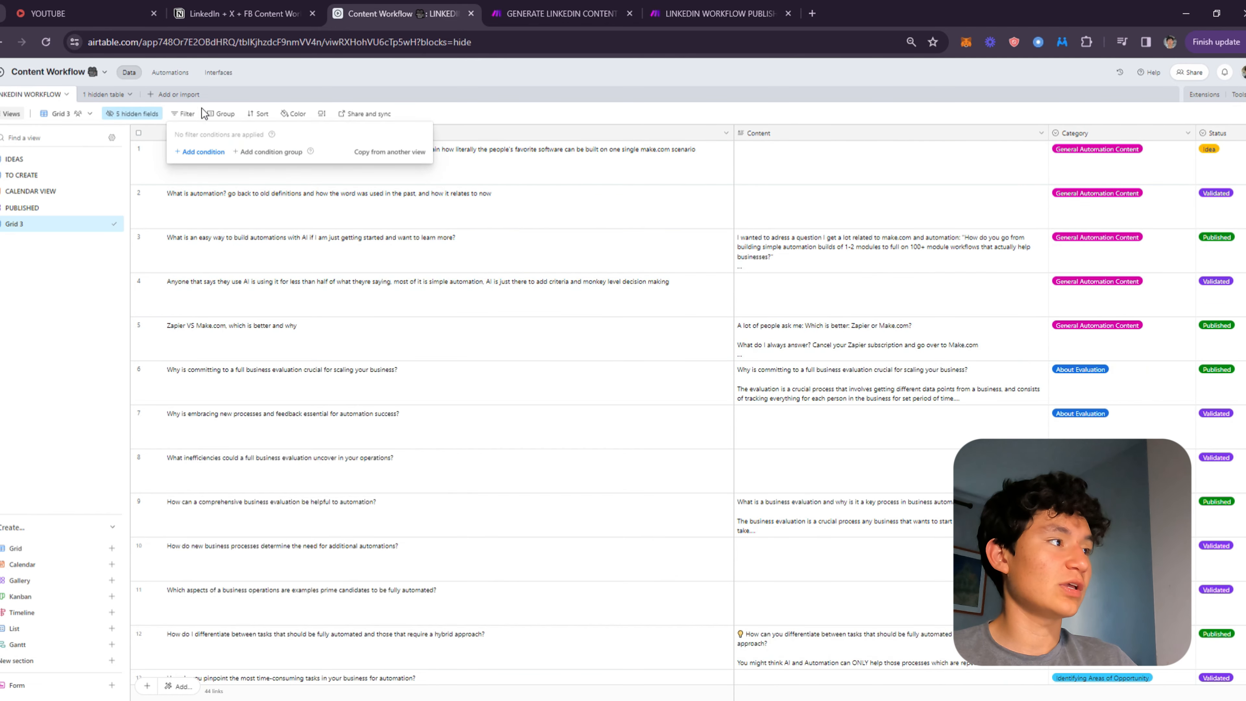
pyautogui.click(987, 259)
pyautogui.scroll(-20, 1195, 356)
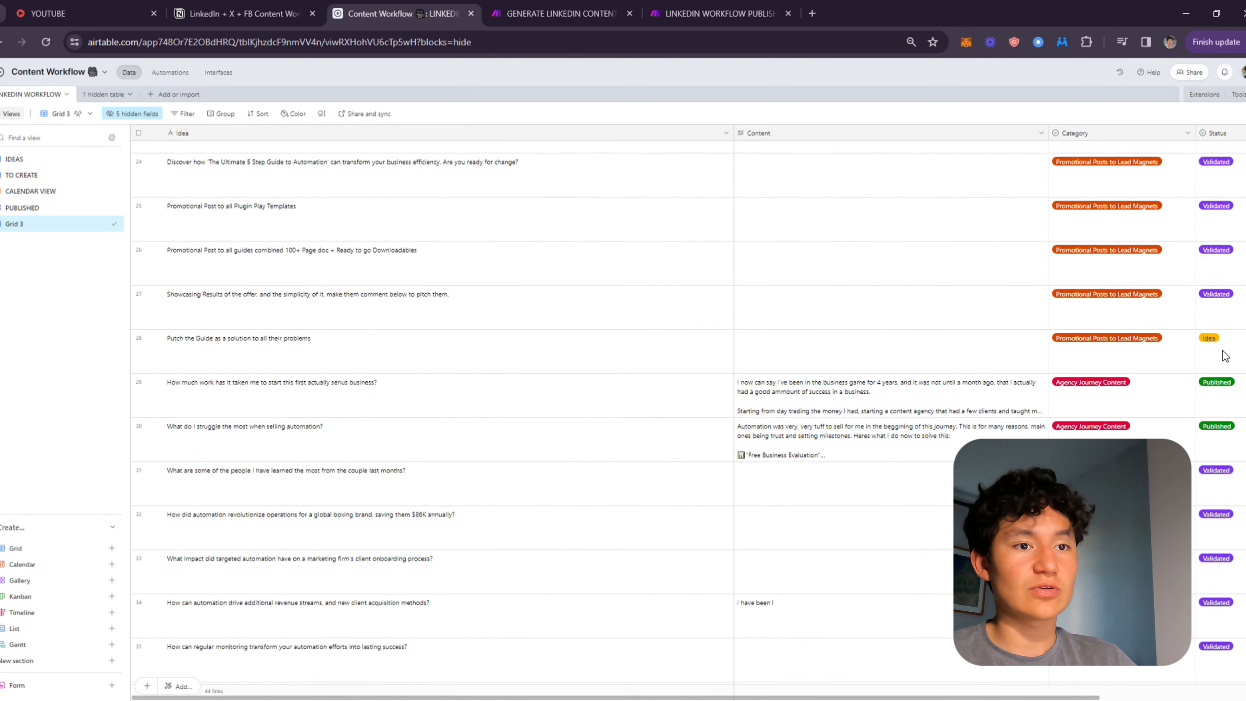
pyautogui.scroll(20, 1202, 484)
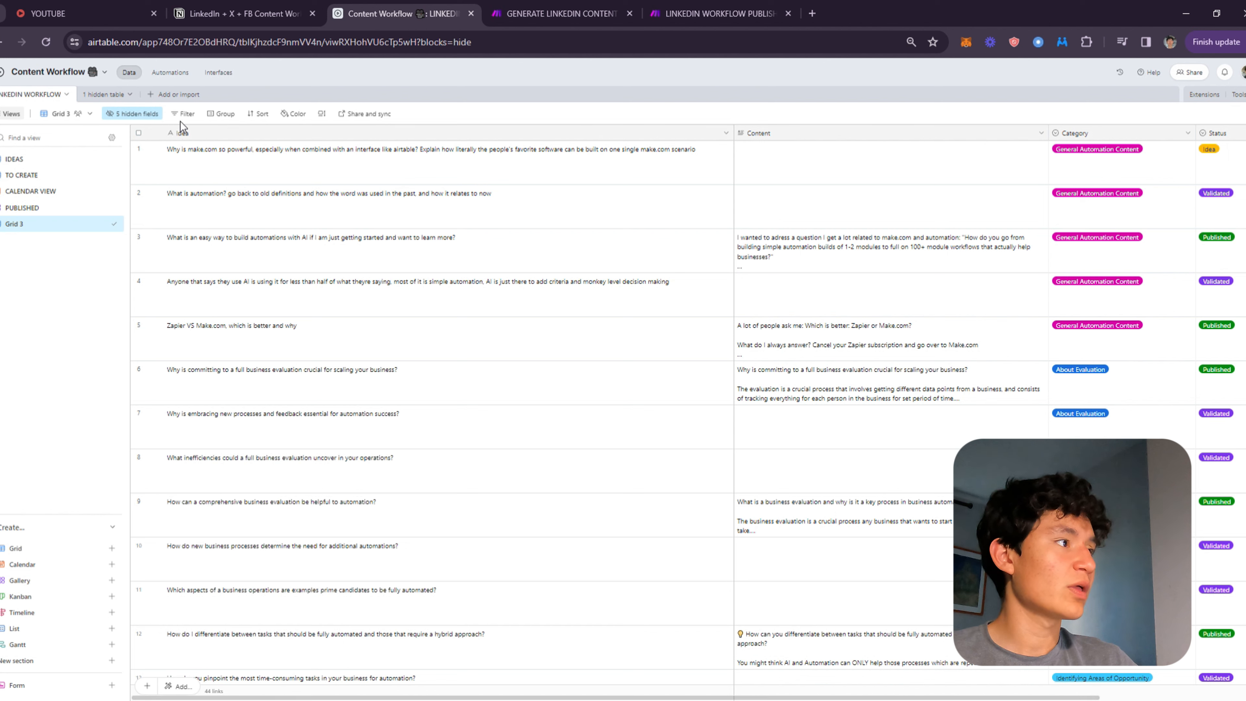
# Filter Grid 3 to records whose Status is any of Idea or Validated.
pyautogui.click(185, 114)
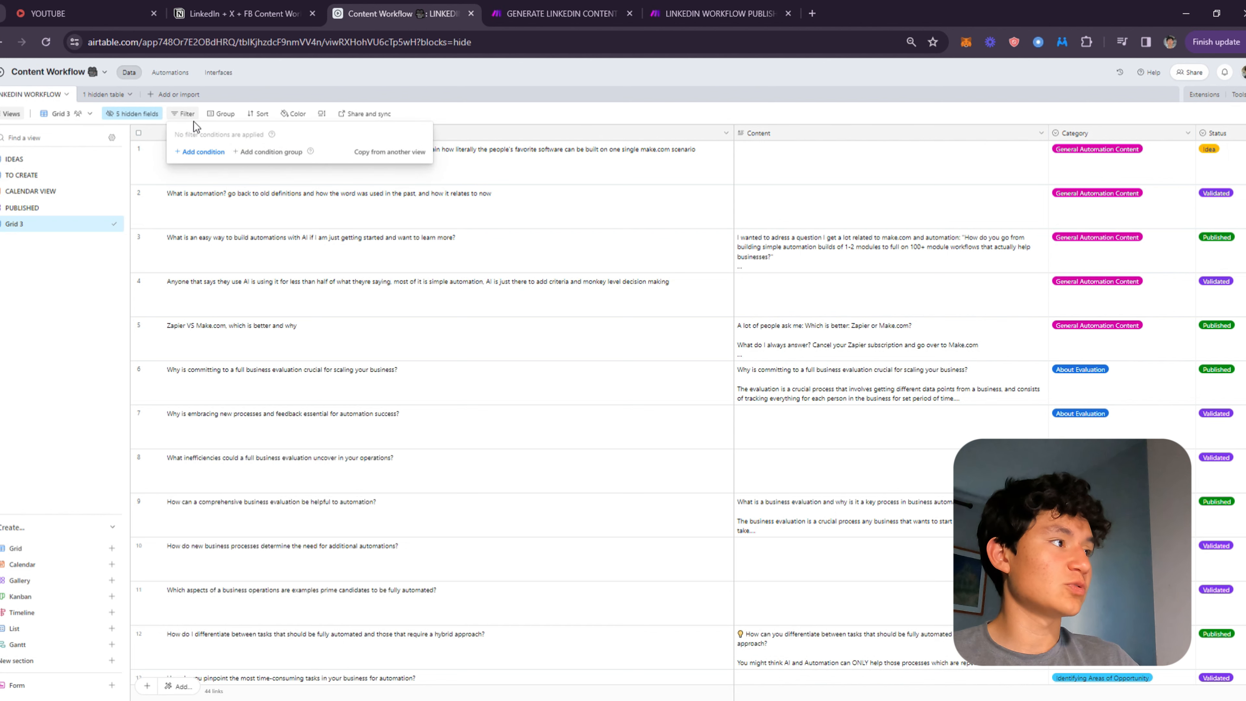
pyautogui.click(216, 152)
pyautogui.click(224, 151)
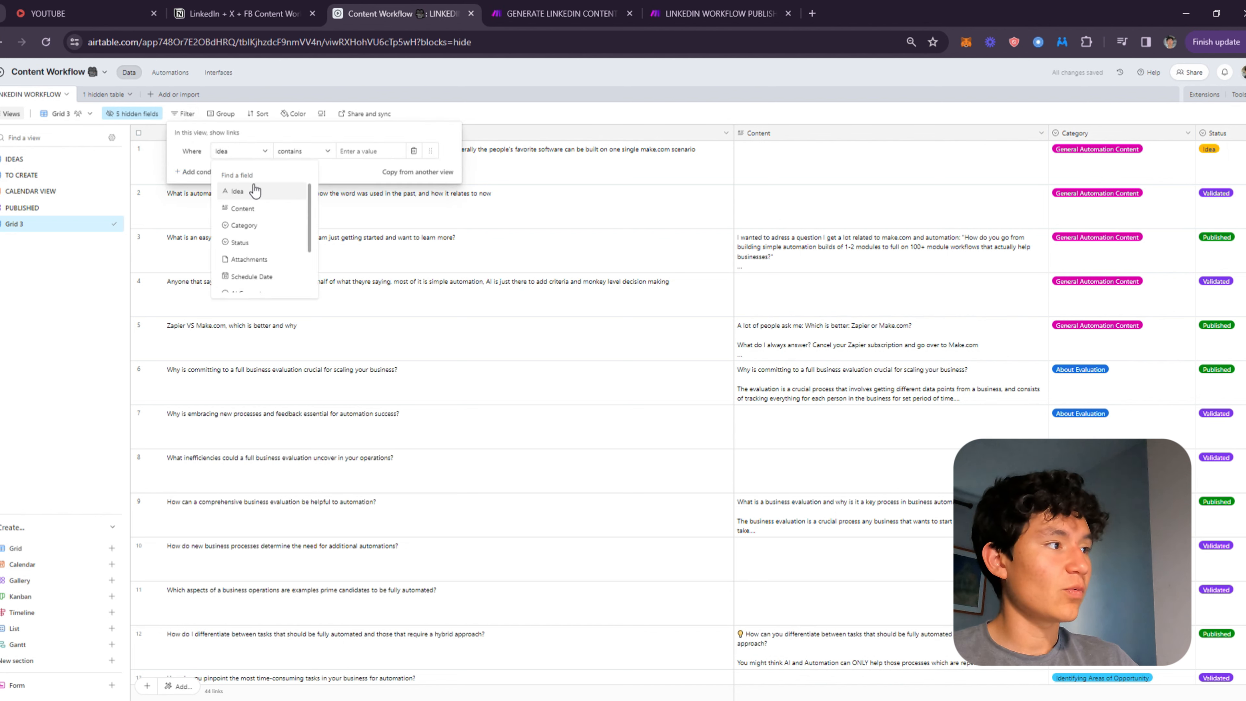
pyautogui.click(240, 242)
pyautogui.click(377, 151)
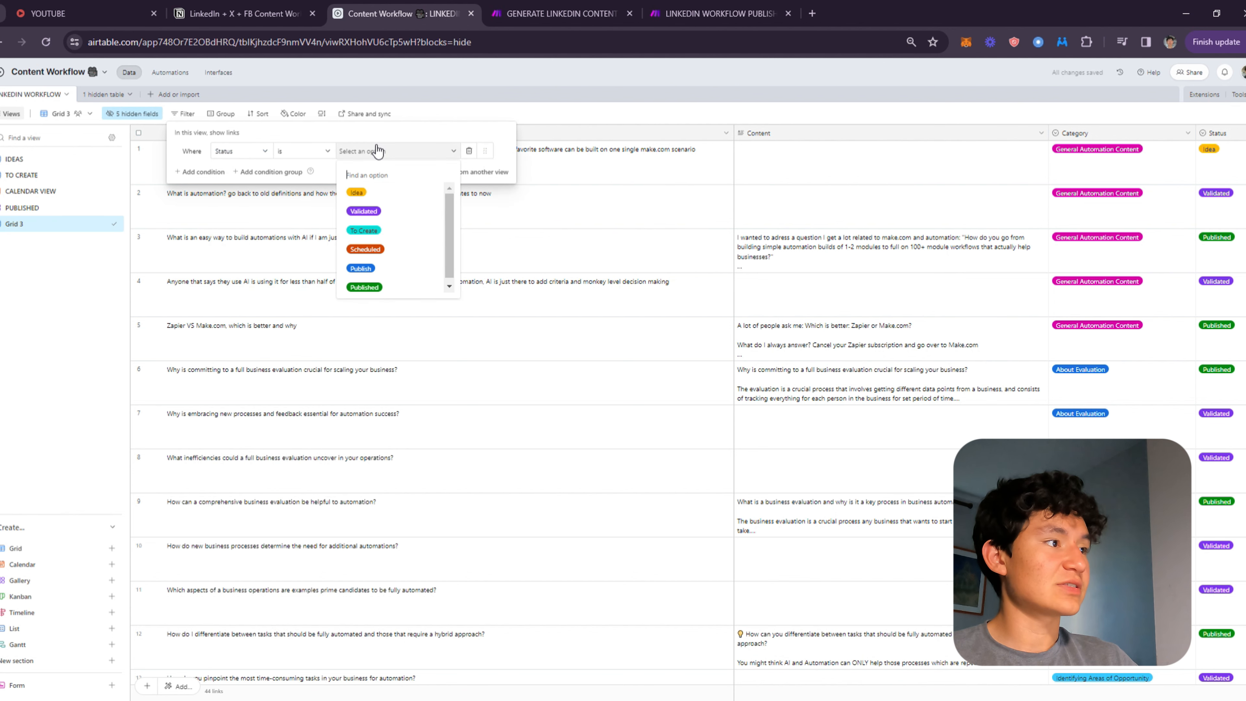
pyautogui.click(388, 191)
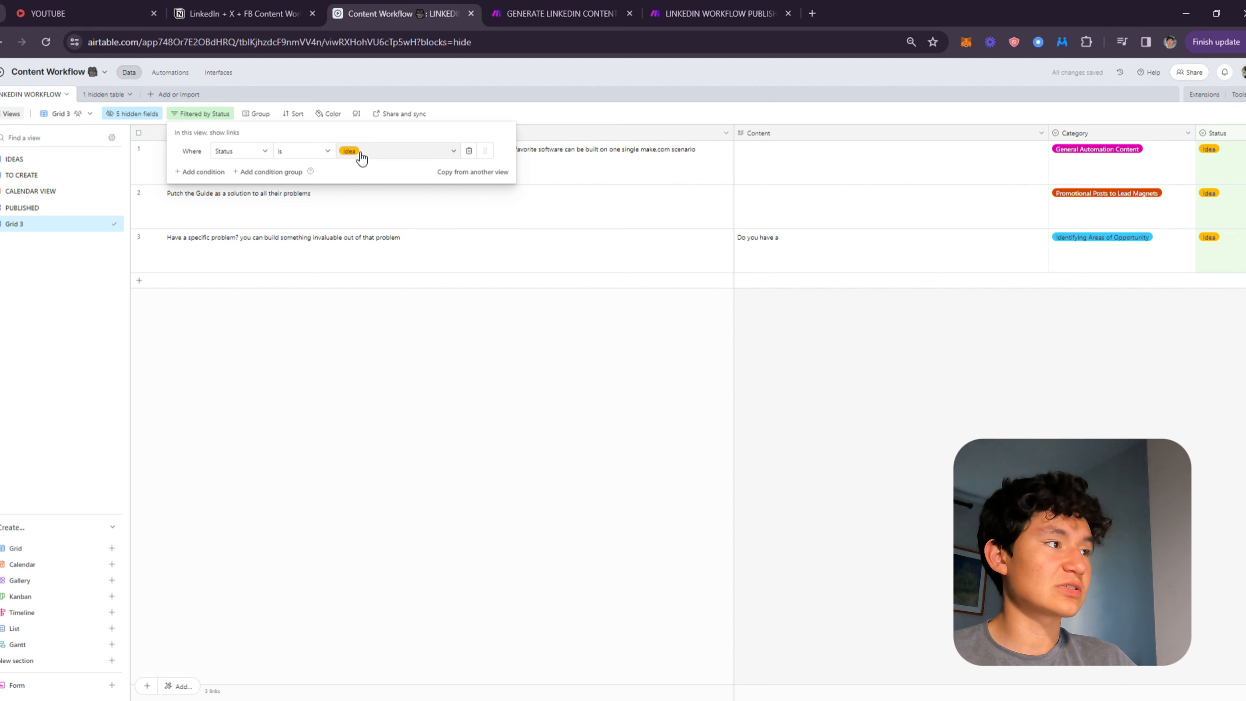
pyautogui.click(314, 152)
pyautogui.click(338, 225)
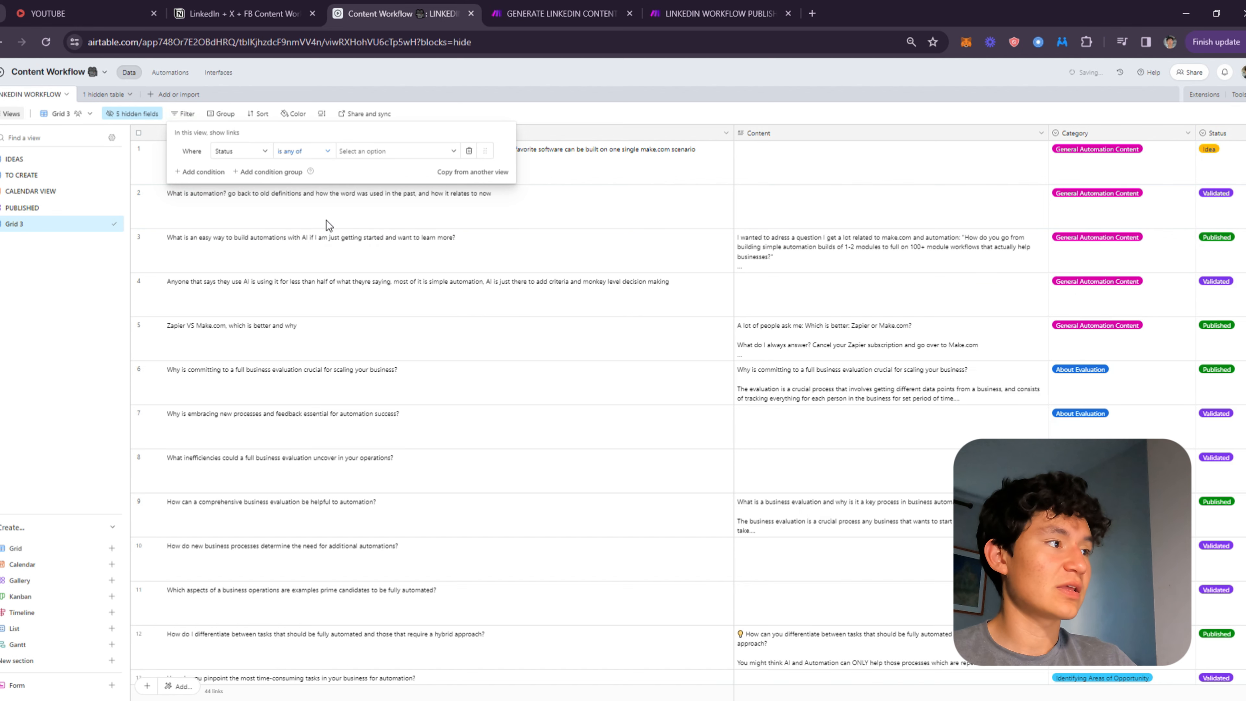
pyautogui.click(389, 150)
pyautogui.click(377, 192)
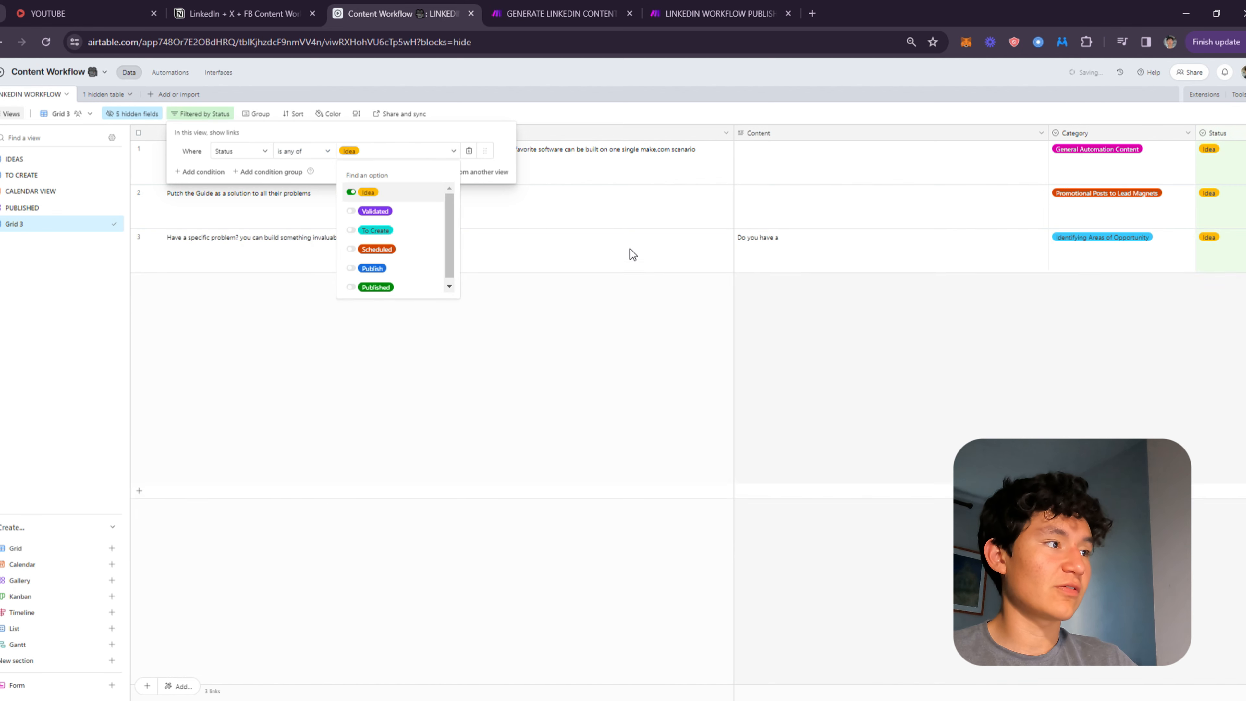
pyautogui.click(398, 213)
# Review the IDEAS, TO CREATE, PUBLISHED and CALENDAR VIEW views with their filter and sort settings.
pyautogui.scroll(-8, 984, 351)
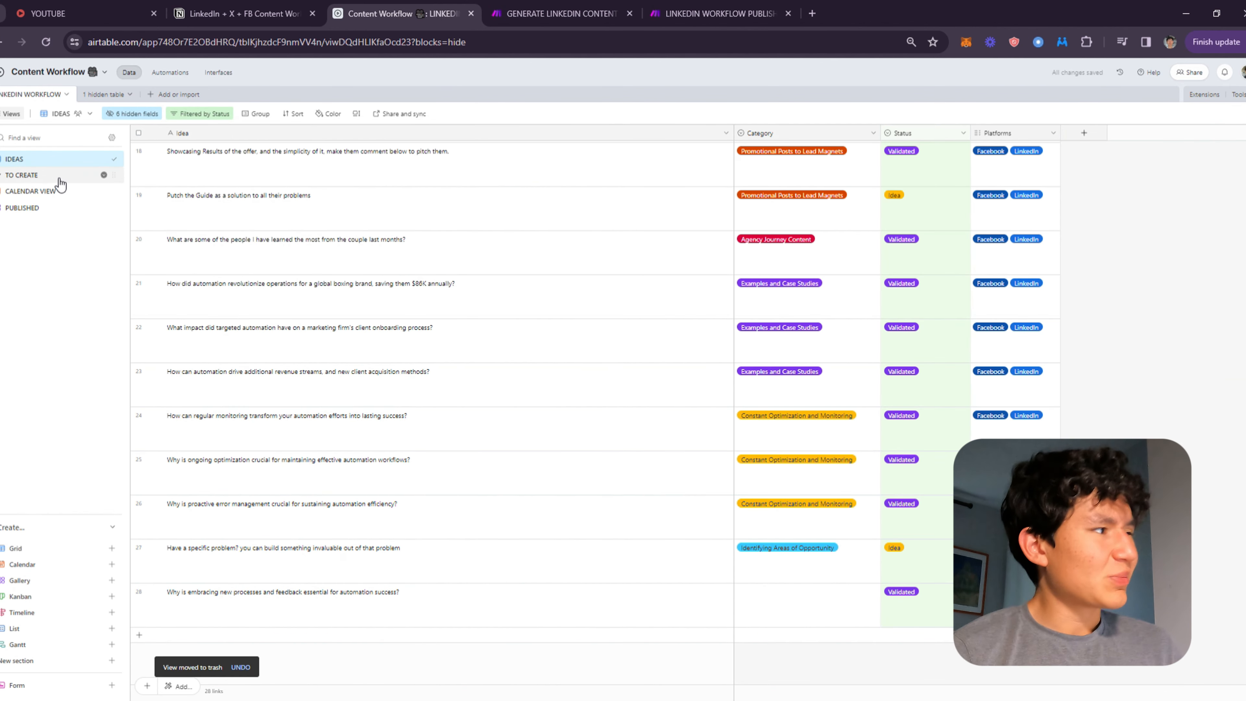
pyautogui.click(49, 176)
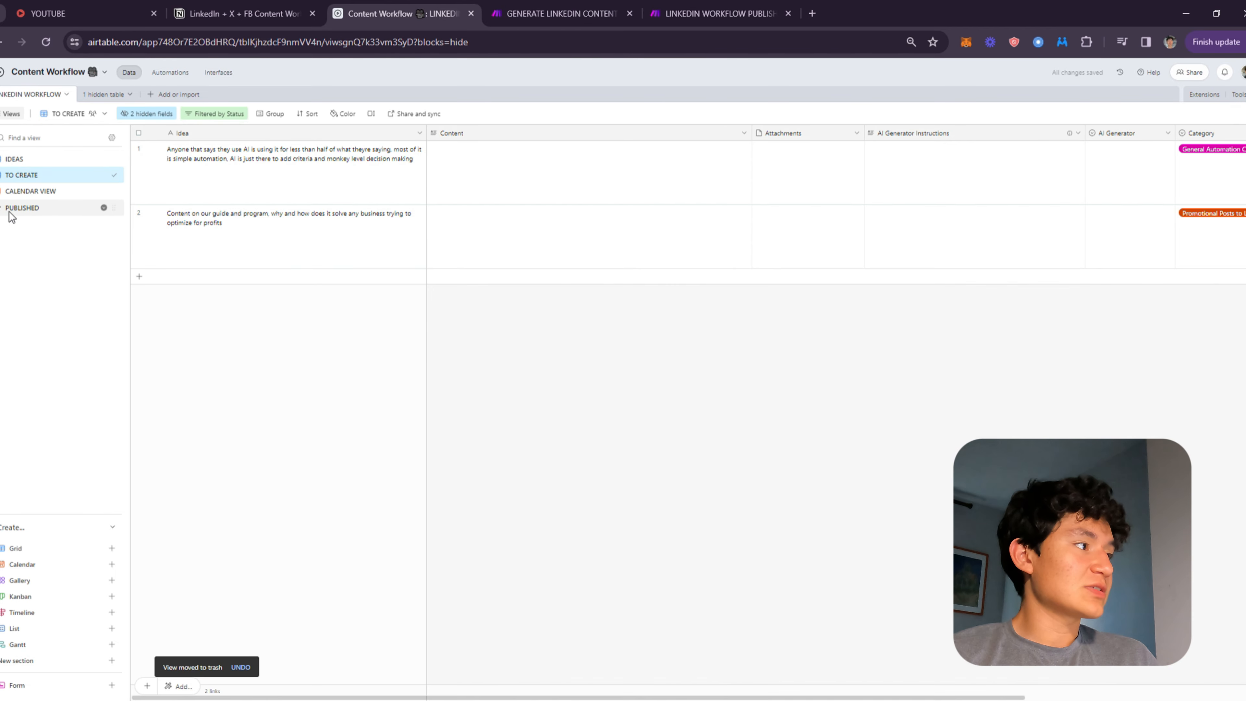
pyautogui.click(20, 207)
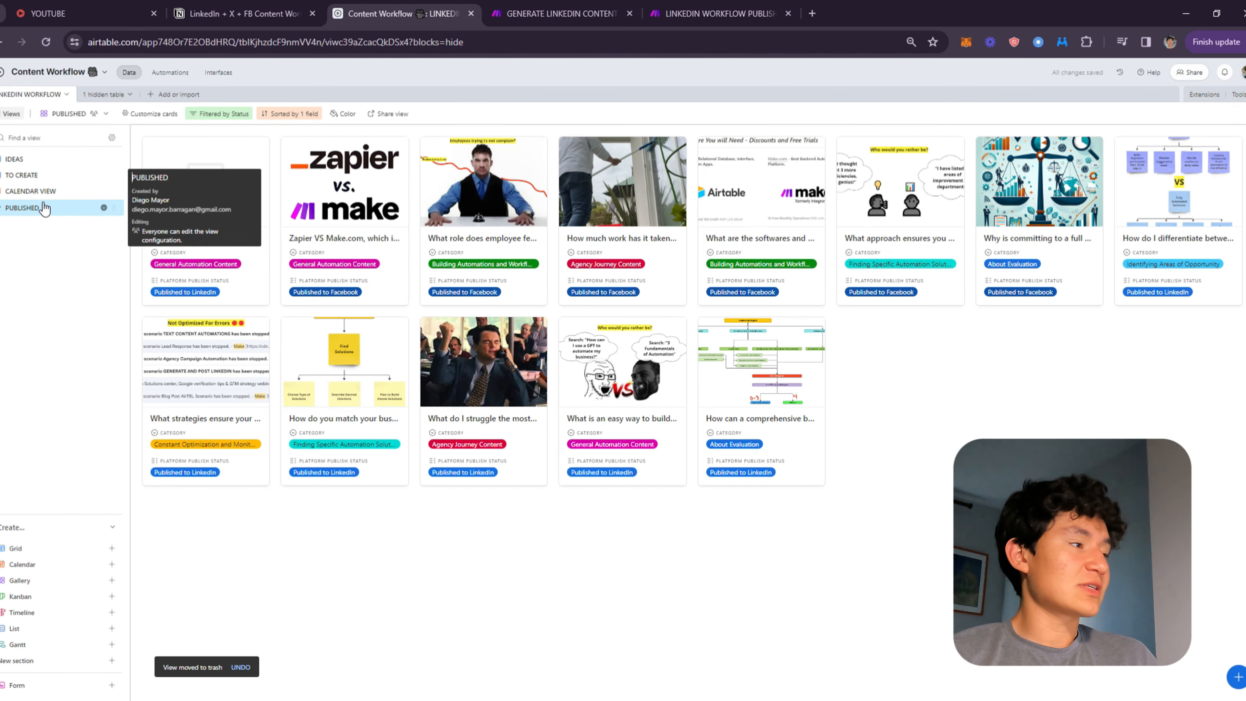
pyautogui.click(290, 114)
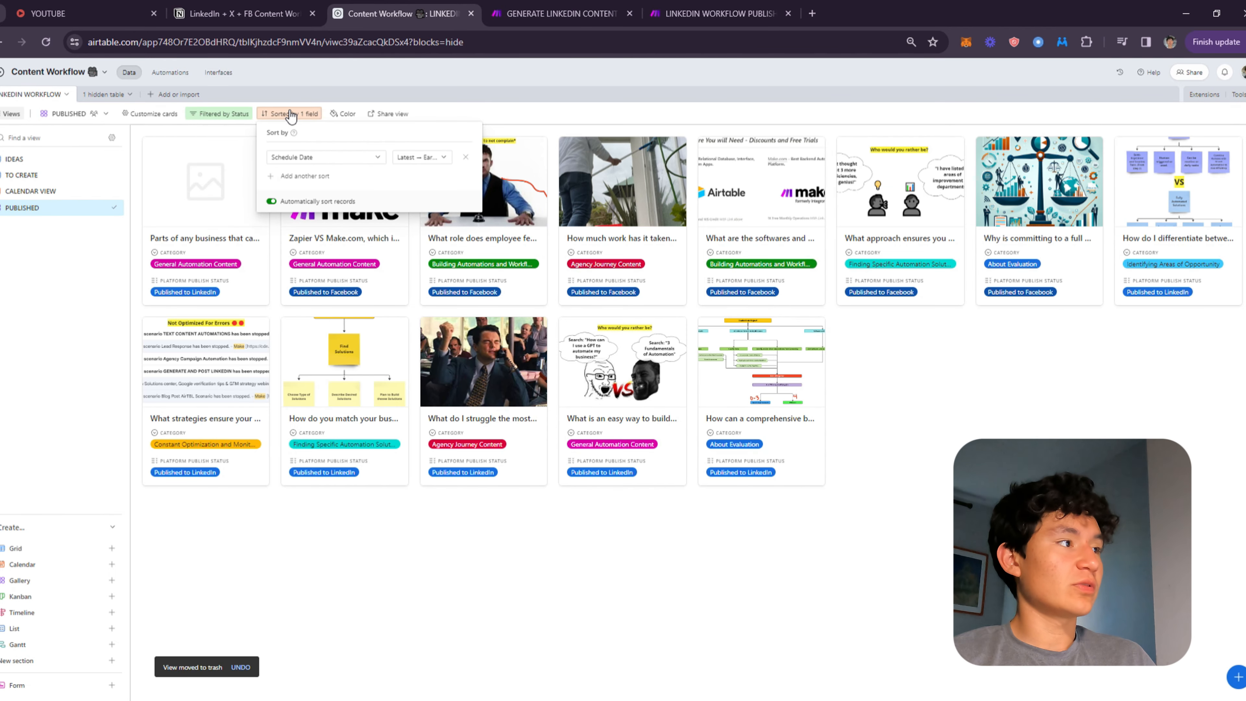
pyautogui.click(225, 117)
pyautogui.click(298, 115)
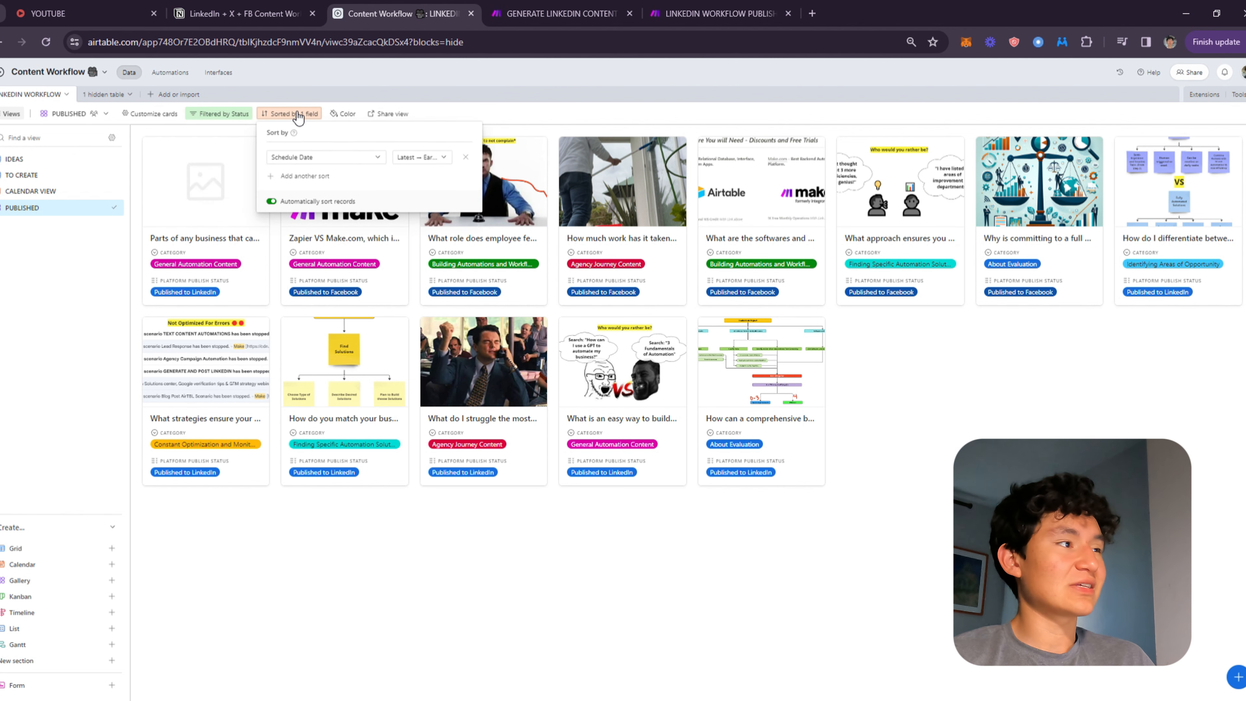
pyautogui.click(975, 420)
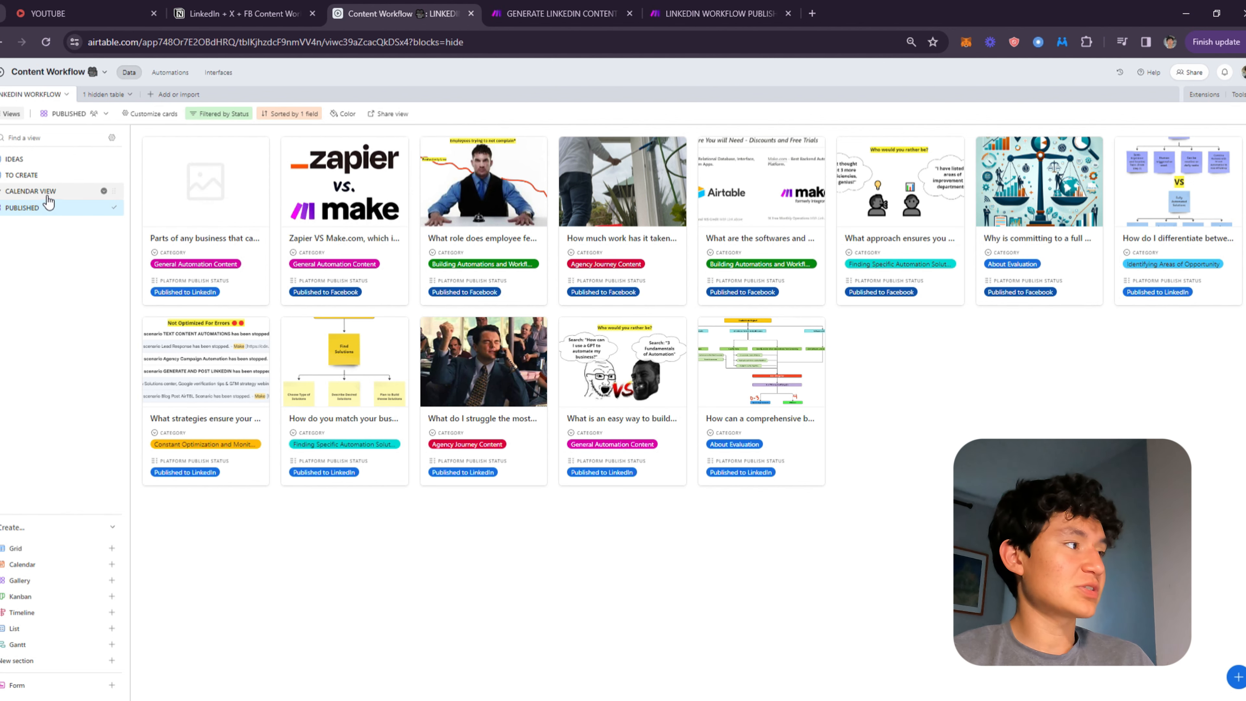
pyautogui.click(103, 191)
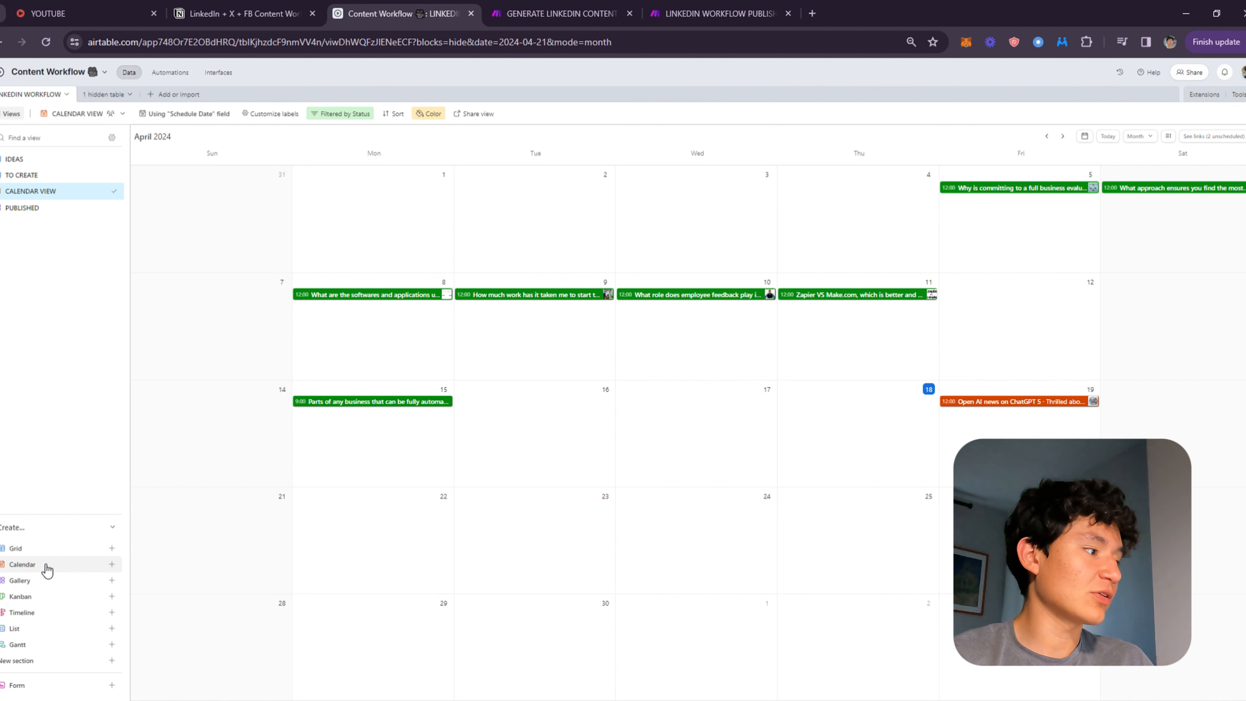
pyautogui.moveTo(47, 569)
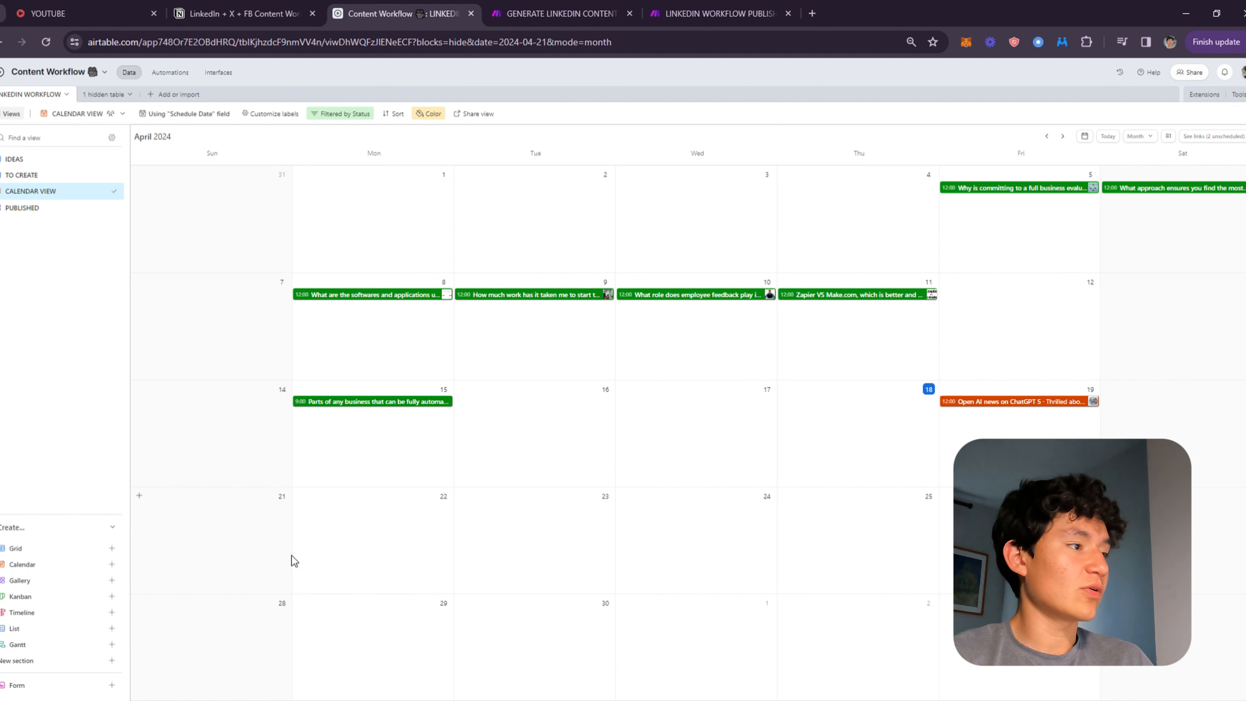
pyautogui.click(1026, 412)
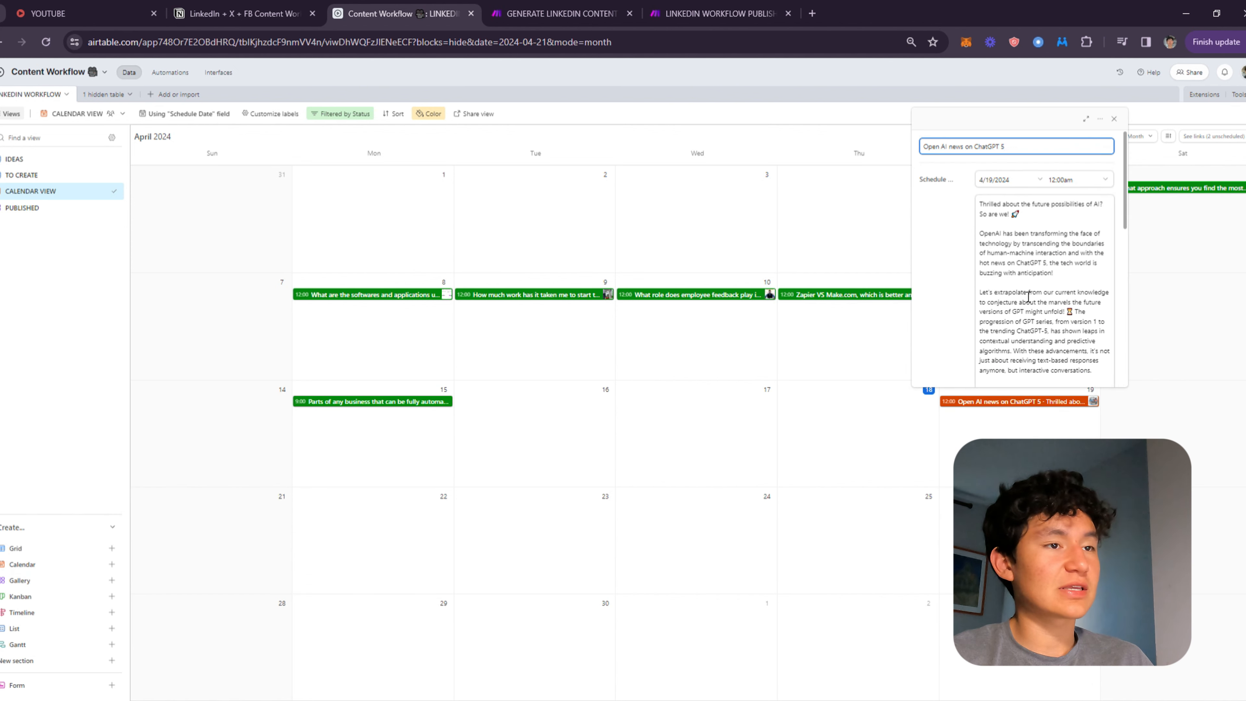
# Create a new calendar view named Calendar 2 that places records by the Schedule Date field.
pyautogui.click(22, 565)
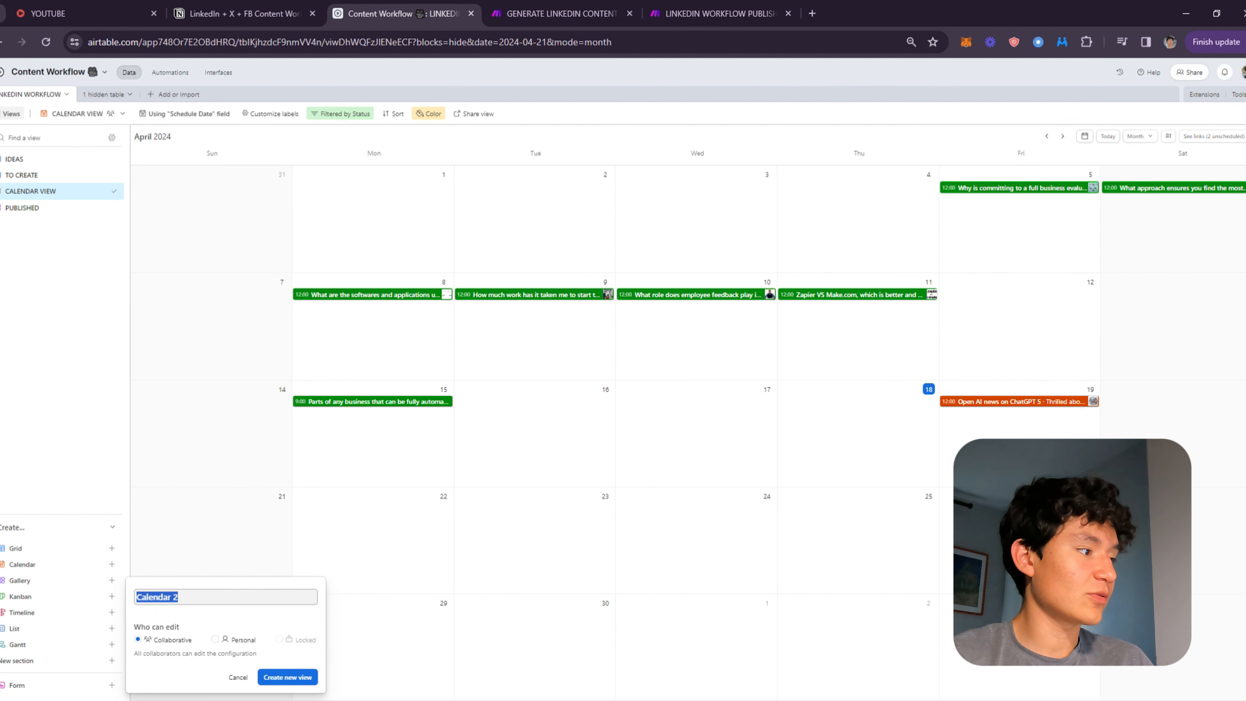
pyautogui.click(291, 677)
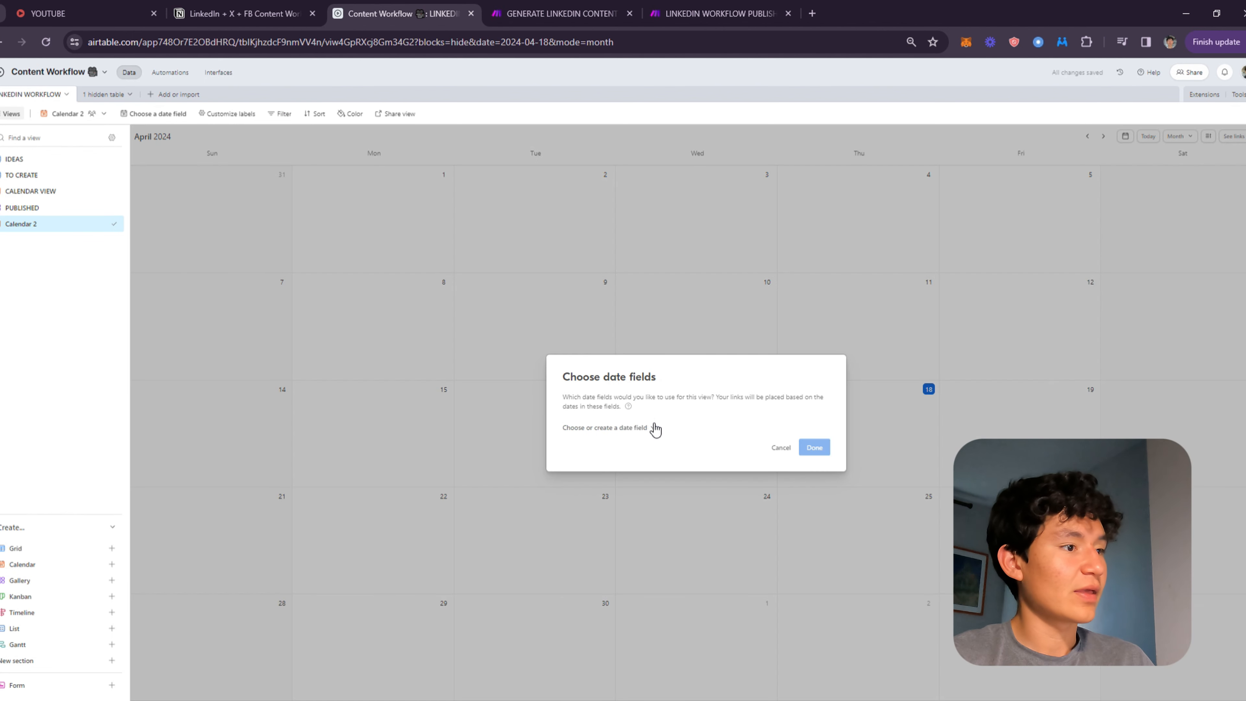
pyautogui.click(653, 428)
pyautogui.click(615, 460)
pyautogui.click(822, 459)
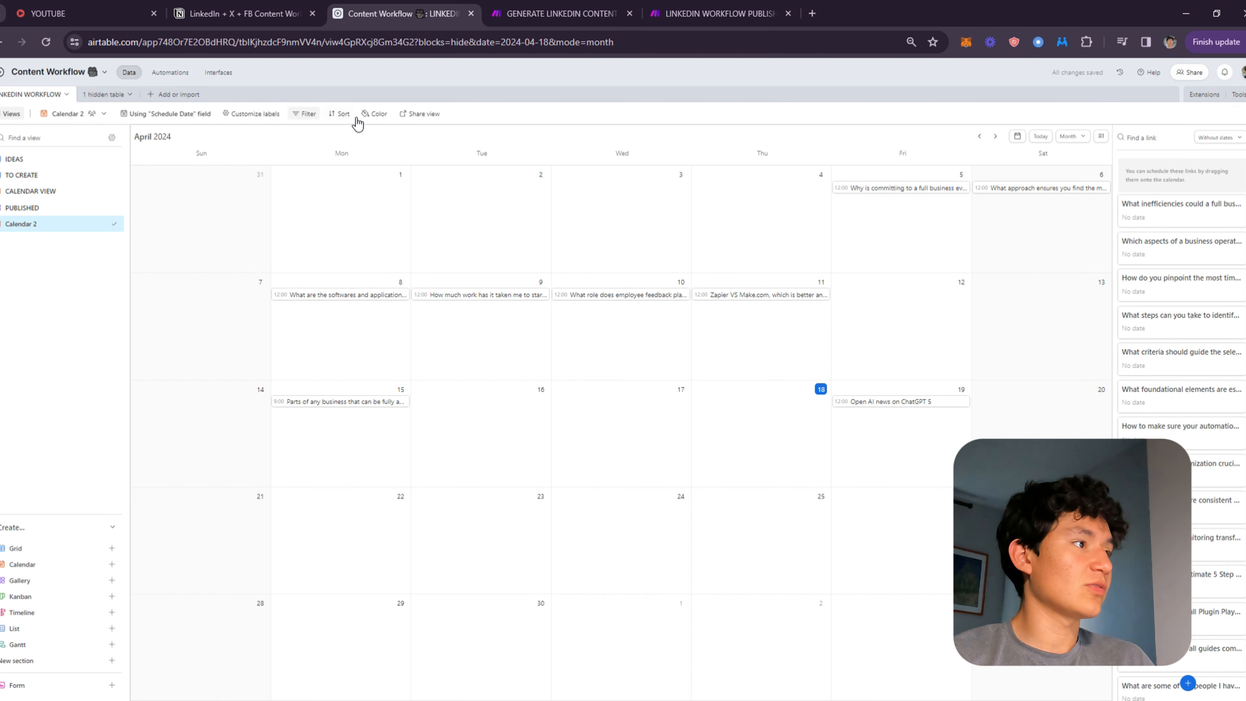
# Color the calendar's records by their Status field.
pyautogui.click(375, 114)
pyautogui.click(300, 148)
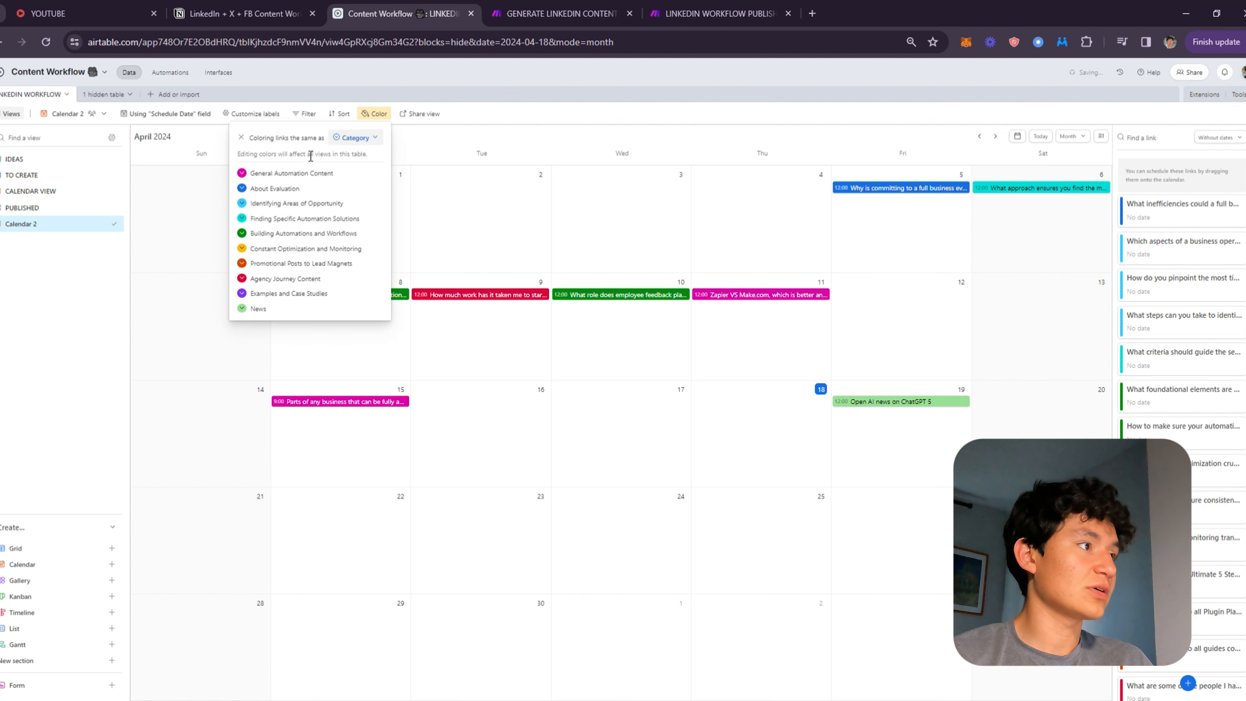
pyautogui.click(362, 143)
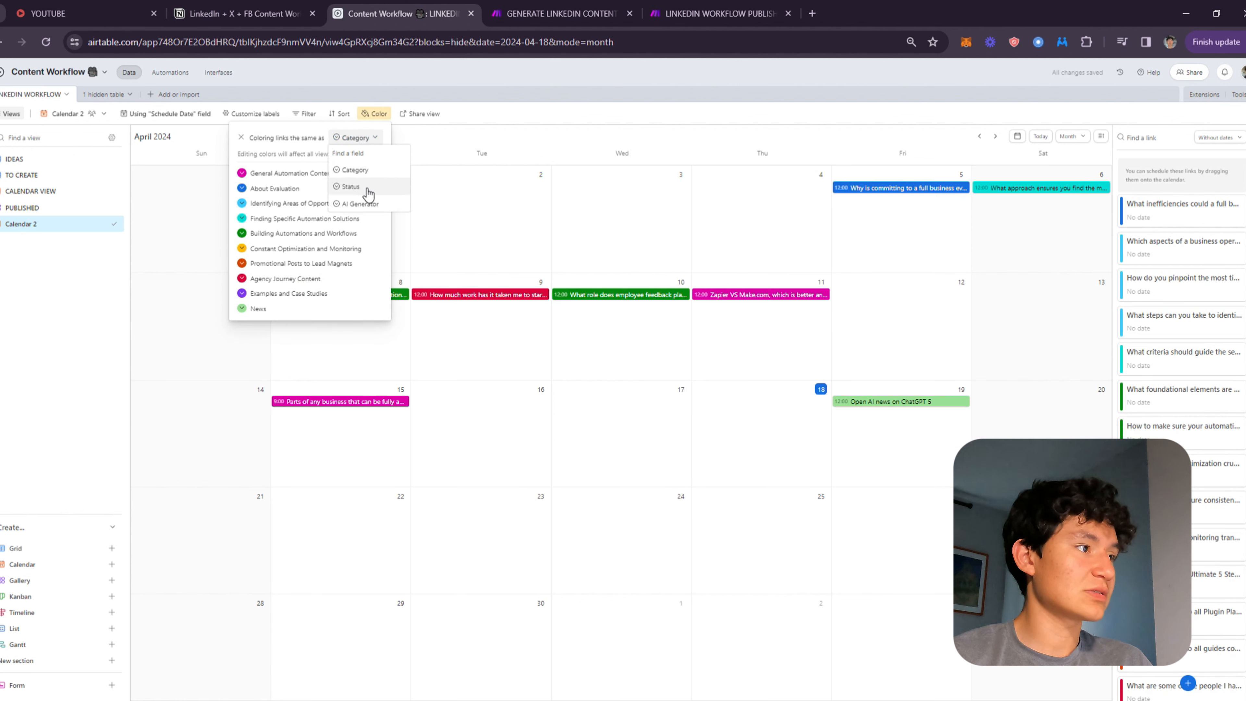
pyautogui.click(351, 186)
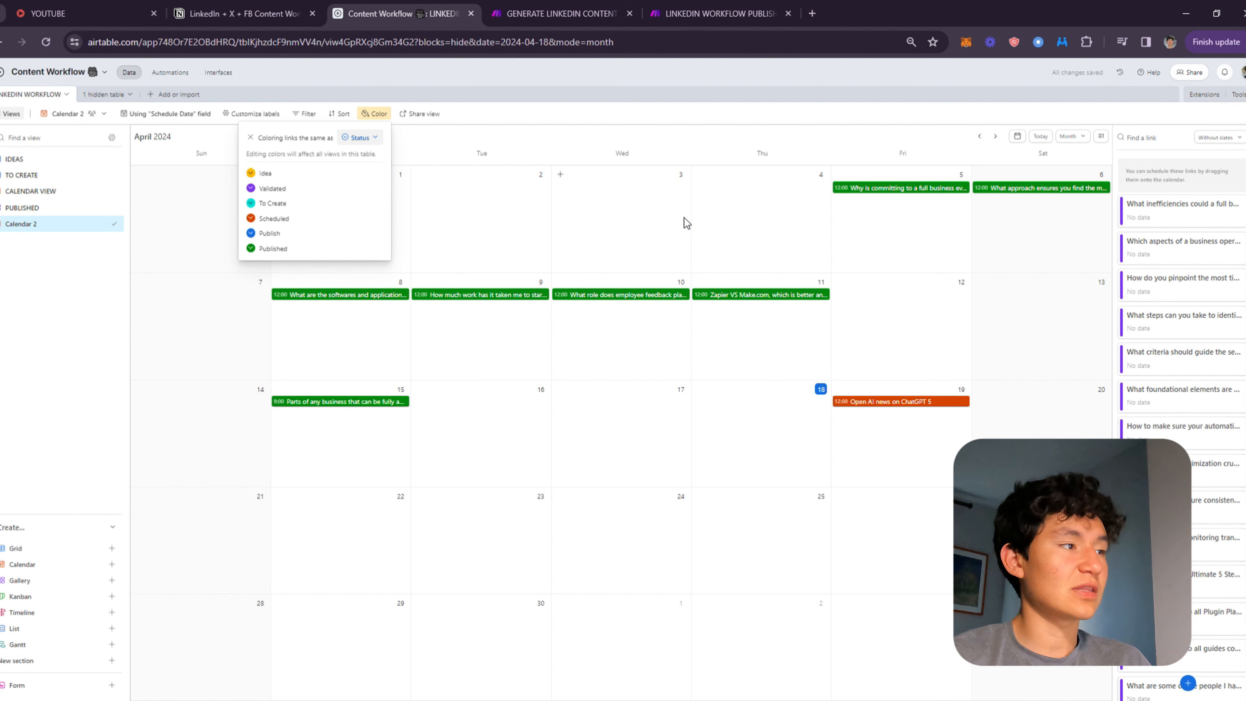
pyautogui.click(447, 180)
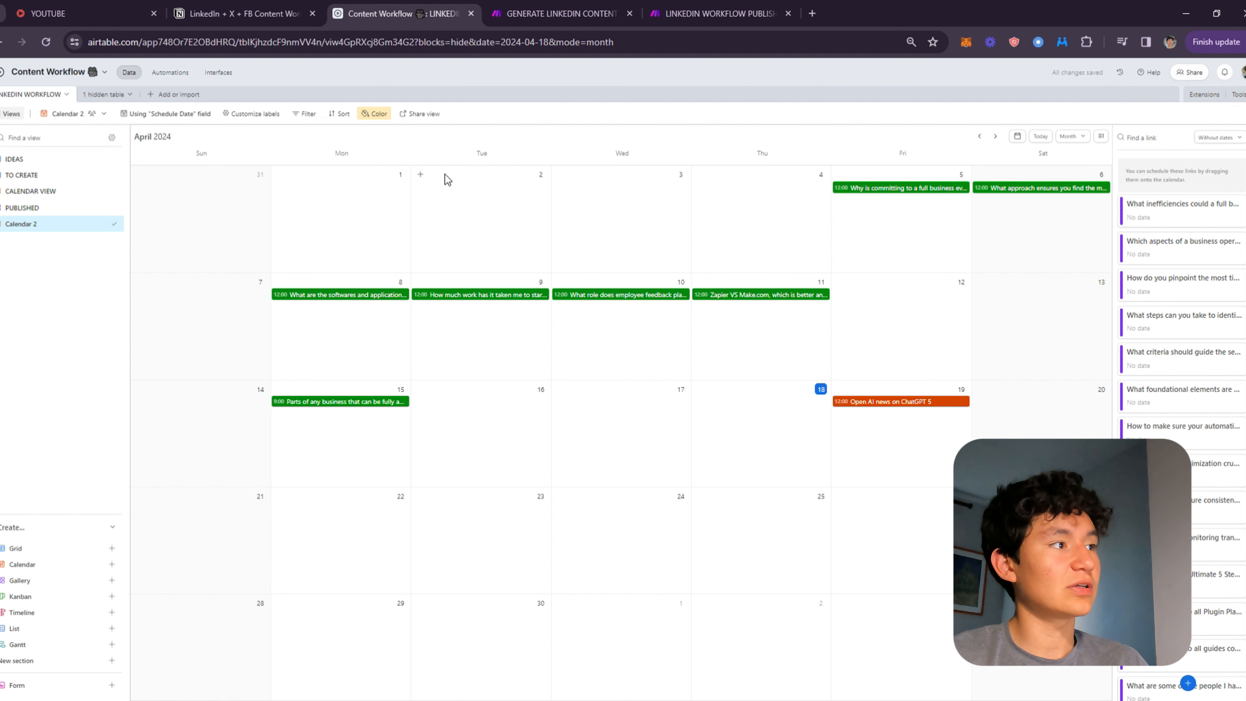
# Filter the calendar to records whose Status is any of To Create, Scheduled, Publish or Published.
pyautogui.click(309, 117)
pyautogui.click(325, 155)
pyautogui.click(370, 156)
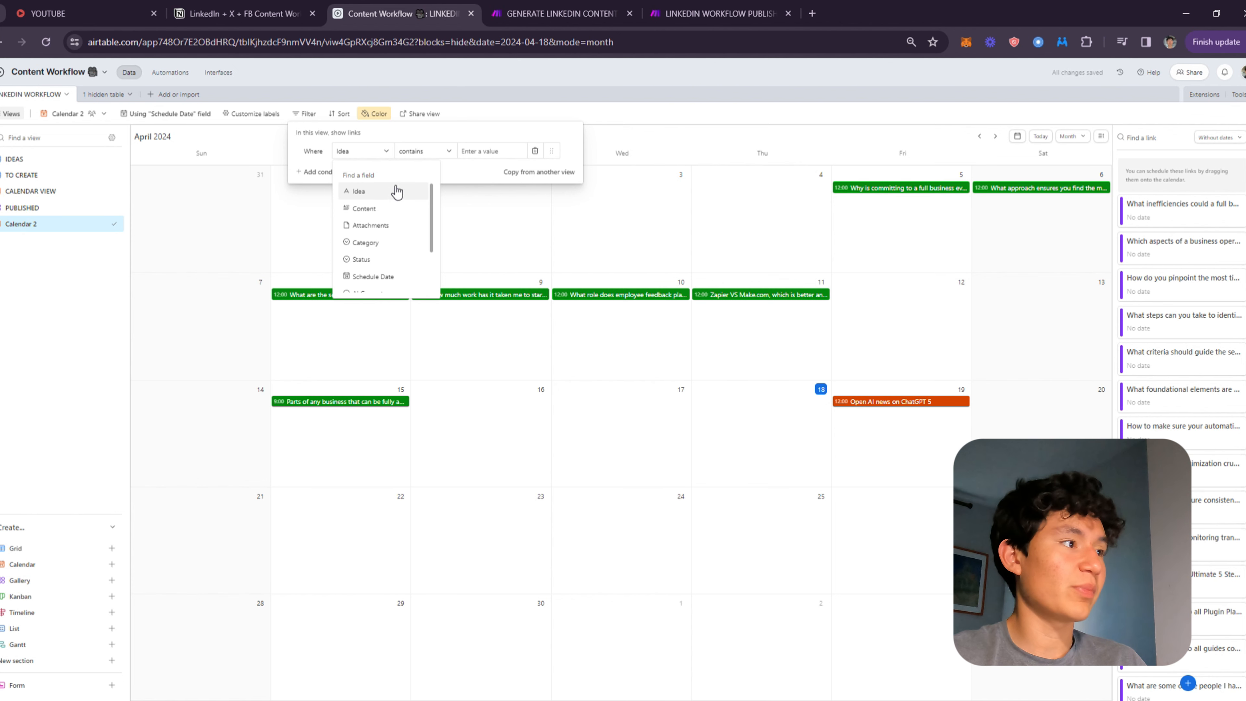
pyautogui.click(386, 260)
pyautogui.click(437, 157)
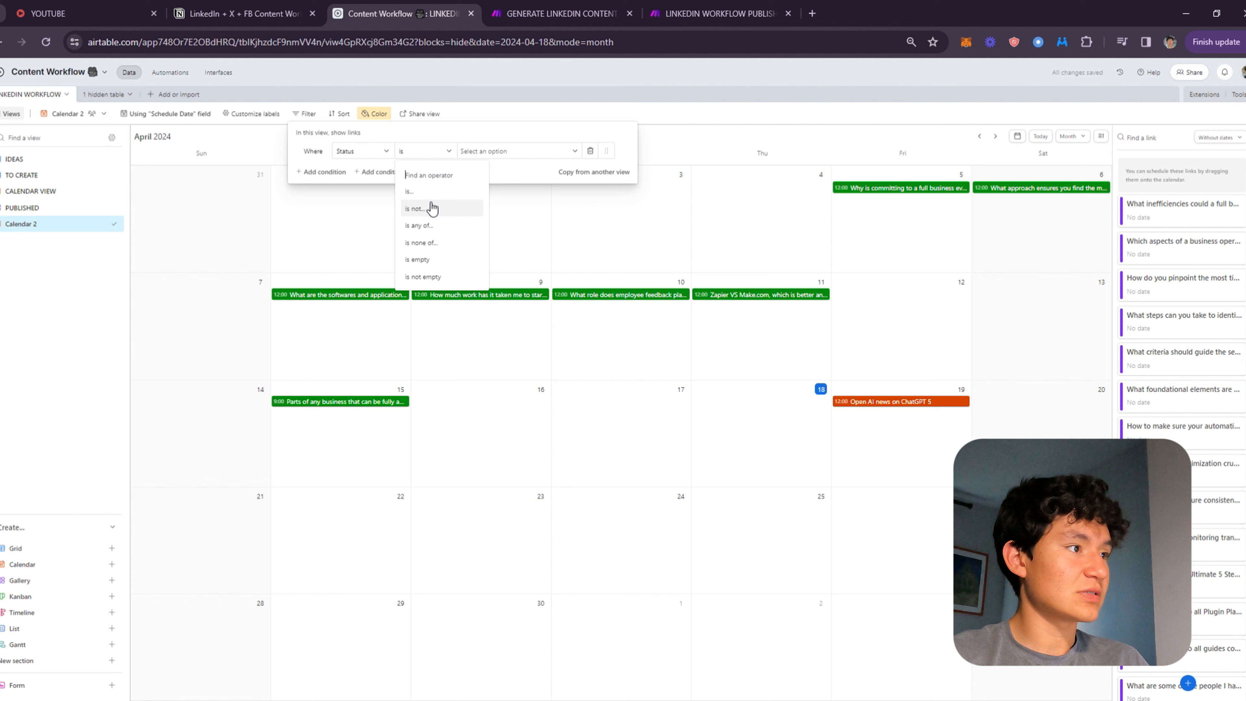
pyautogui.click(423, 227)
pyautogui.click(478, 156)
pyautogui.click(505, 230)
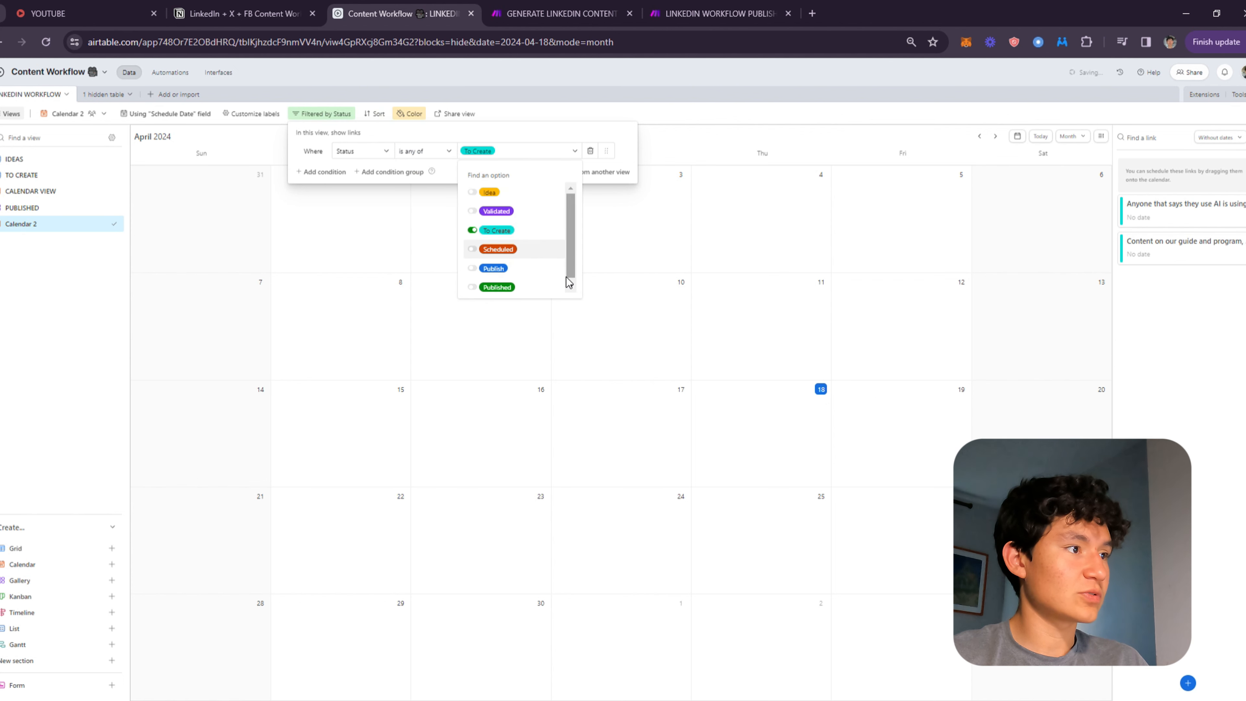
pyautogui.click(498, 245)
pyautogui.click(492, 265)
pyautogui.click(490, 285)
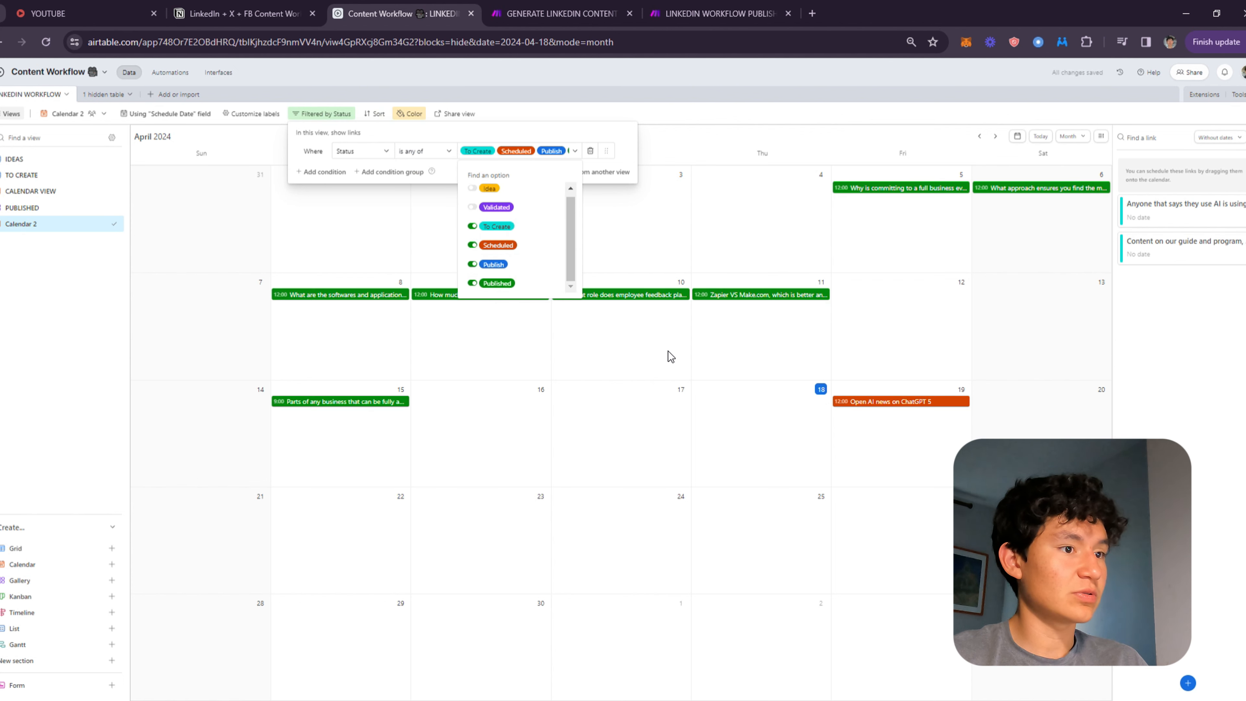
pyautogui.click(980, 300)
pyautogui.click(993, 297)
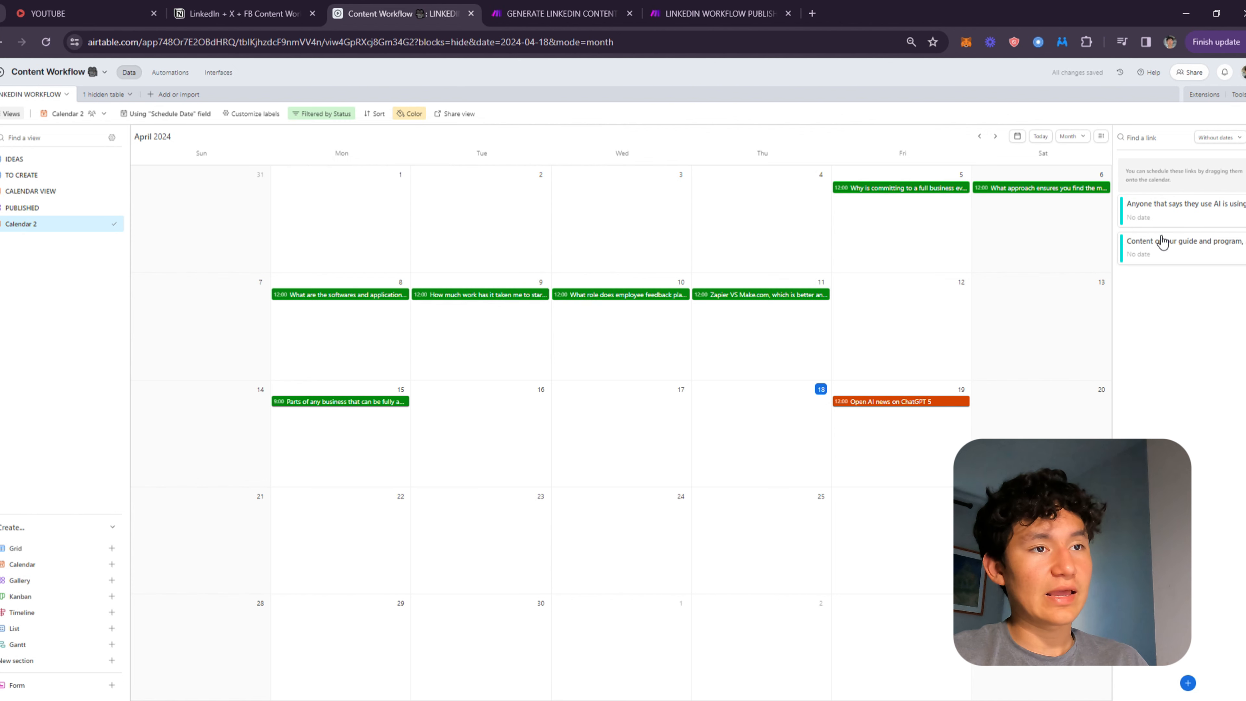
# Schedule the two undated records by placing one on April 20 and the other on April 22.
pyautogui.moveTo(1163, 241); pyautogui.dragTo(1062, 398)
pyautogui.moveTo(1145, 211); pyautogui.dragTo(294, 508)
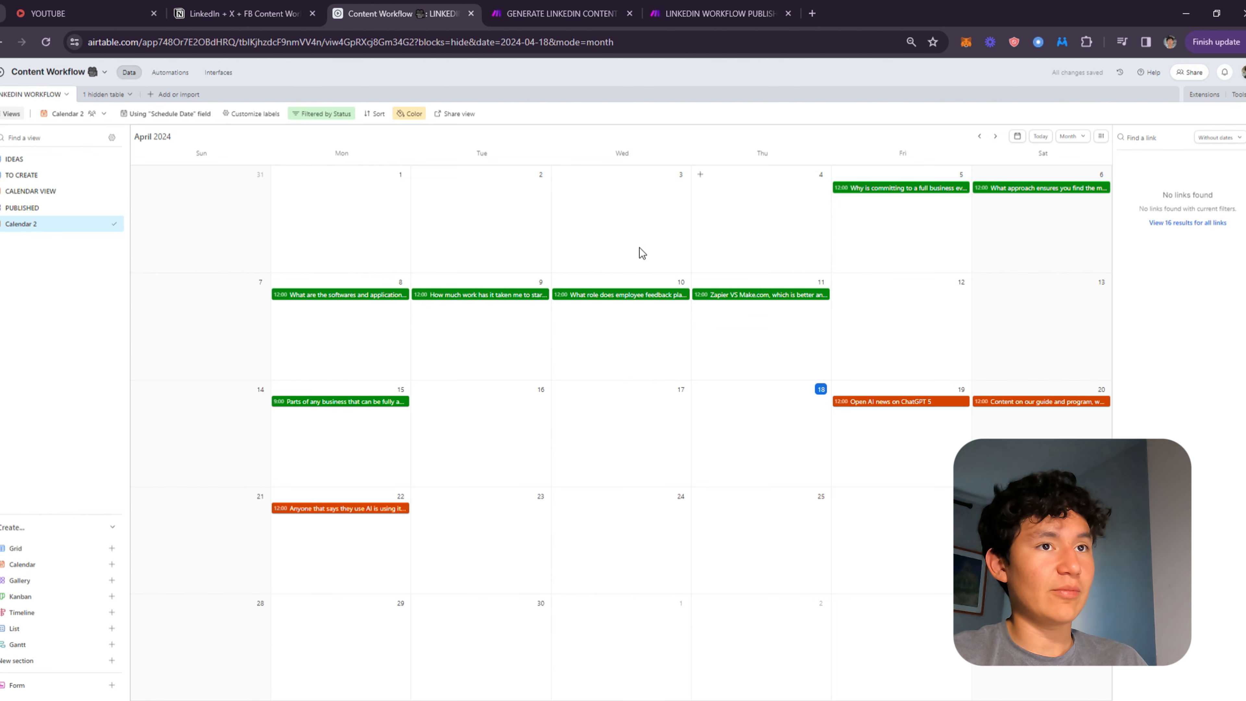
# Delete the Calendar 2 view.
pyautogui.rightClick(38, 227)
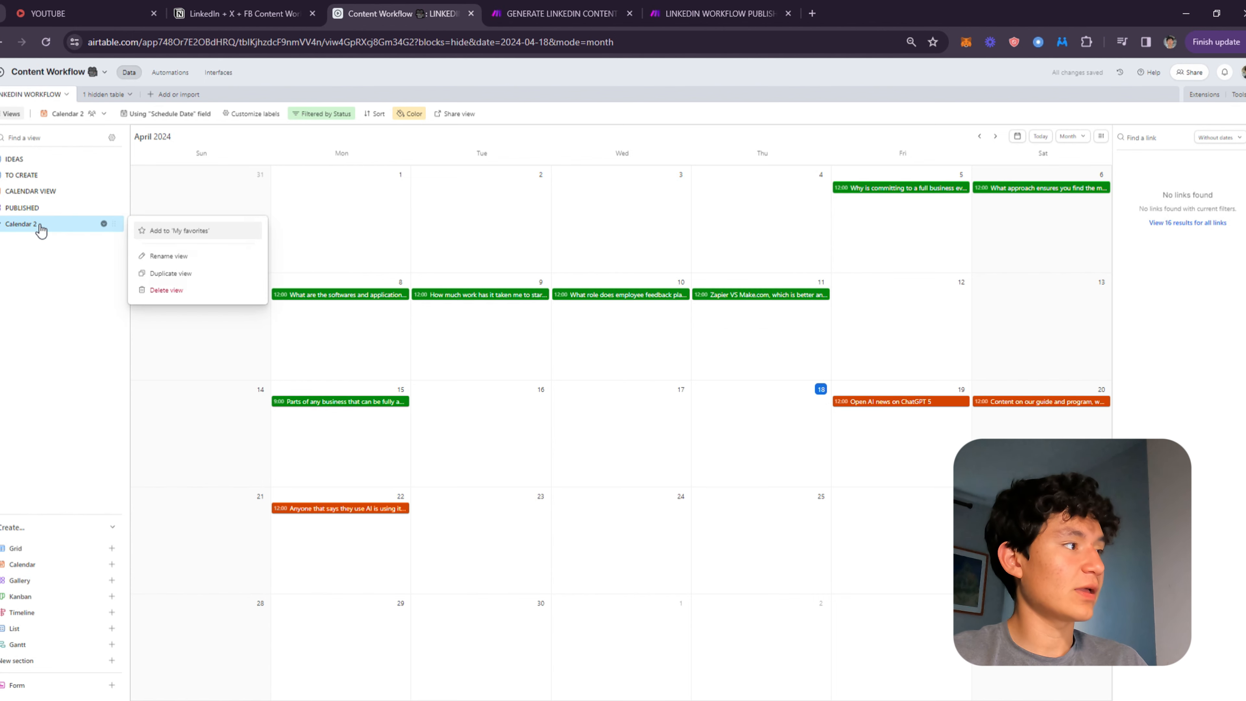
pyautogui.click(163, 291)
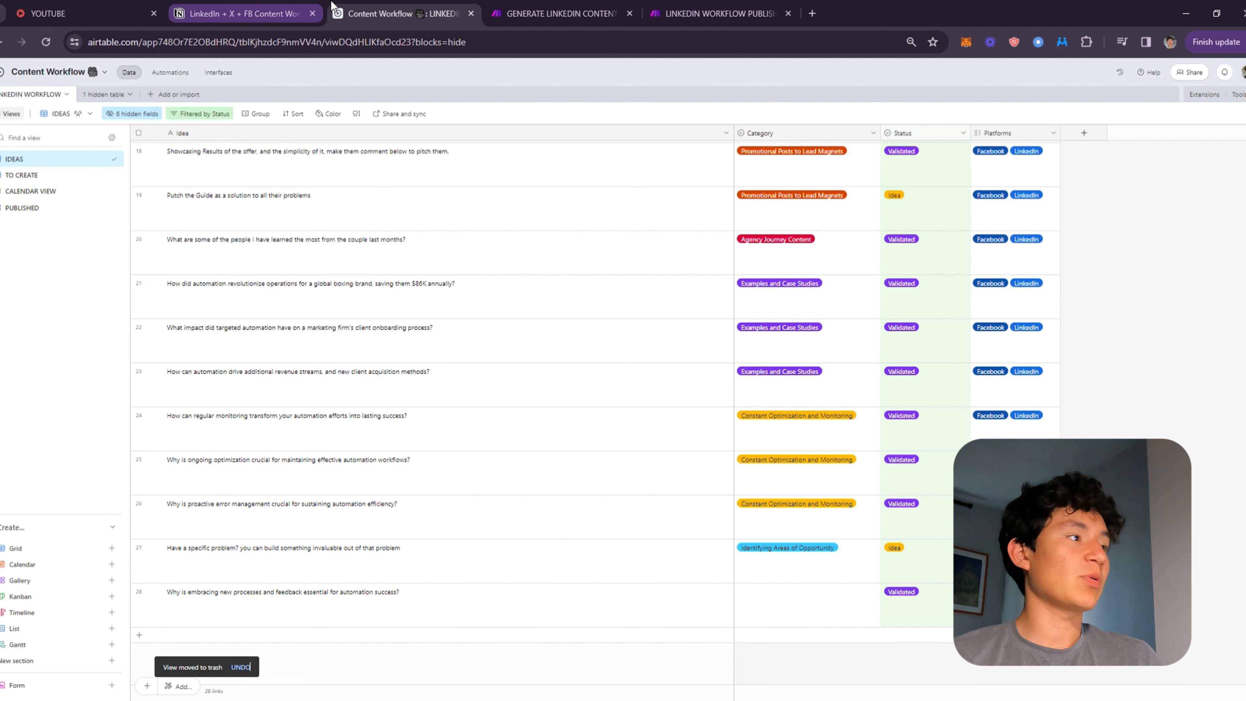
# Open the LinkedIn Publishing Automations trigger and examine its Schedule Date condition options.
pyautogui.click(162, 74)
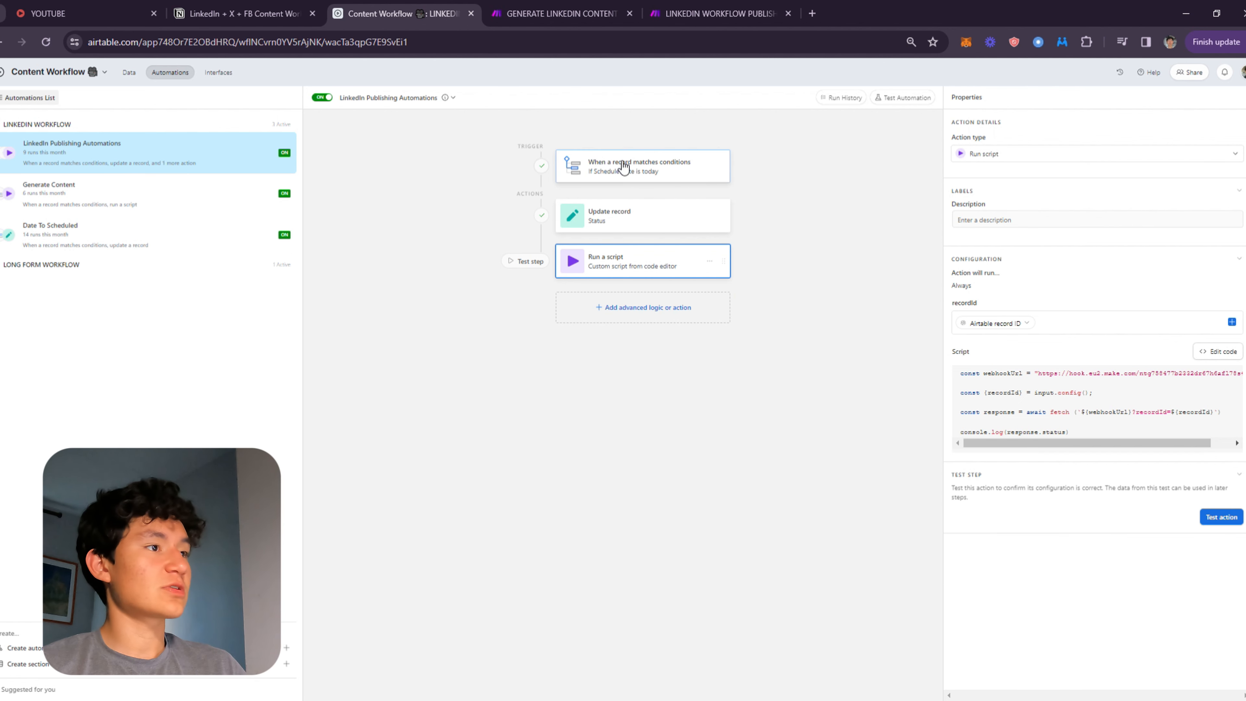
pyautogui.click(620, 167)
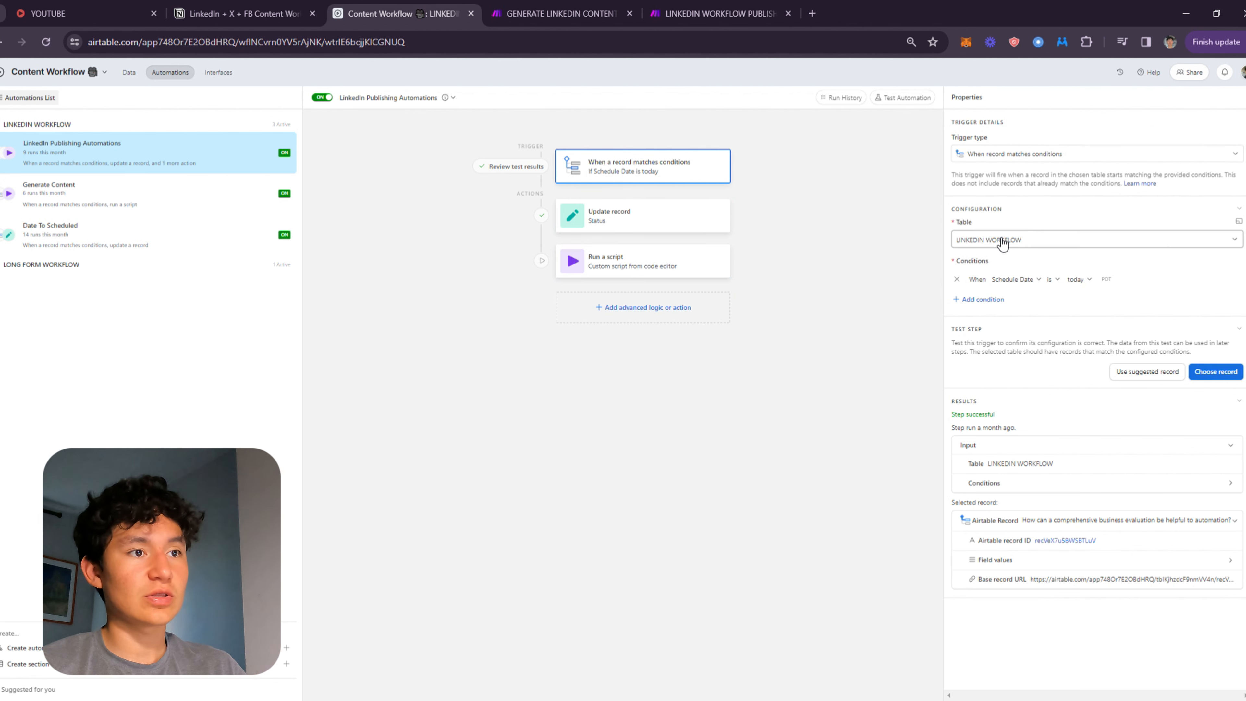
pyautogui.click(1015, 279)
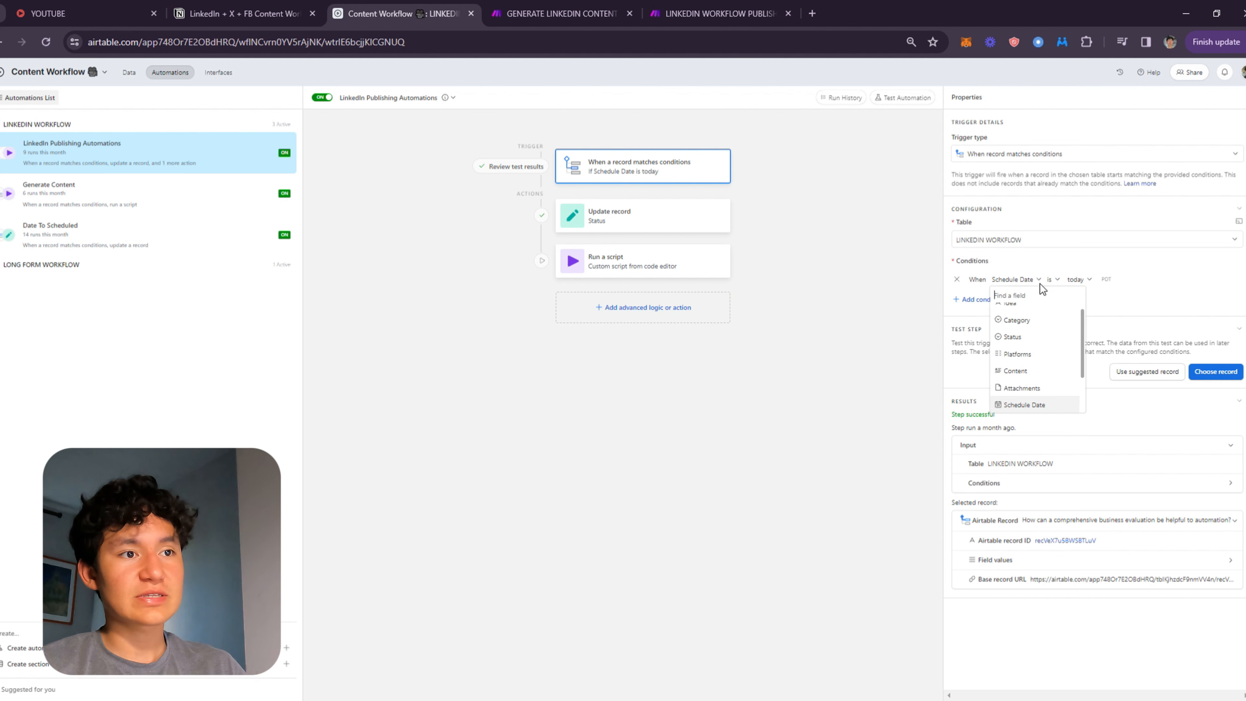
pyautogui.scroll(-2, 1033, 369)
pyautogui.click(1033, 357)
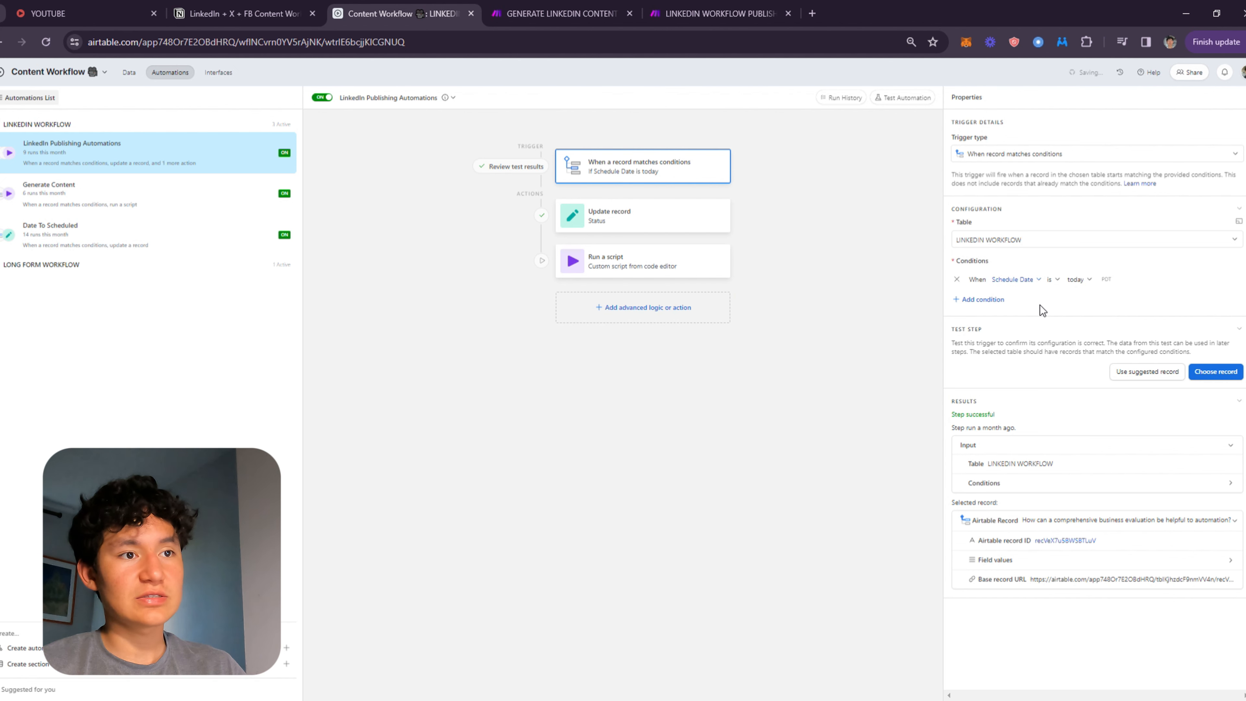
pyautogui.click(1083, 280)
pyautogui.scroll(-2, 1122, 328)
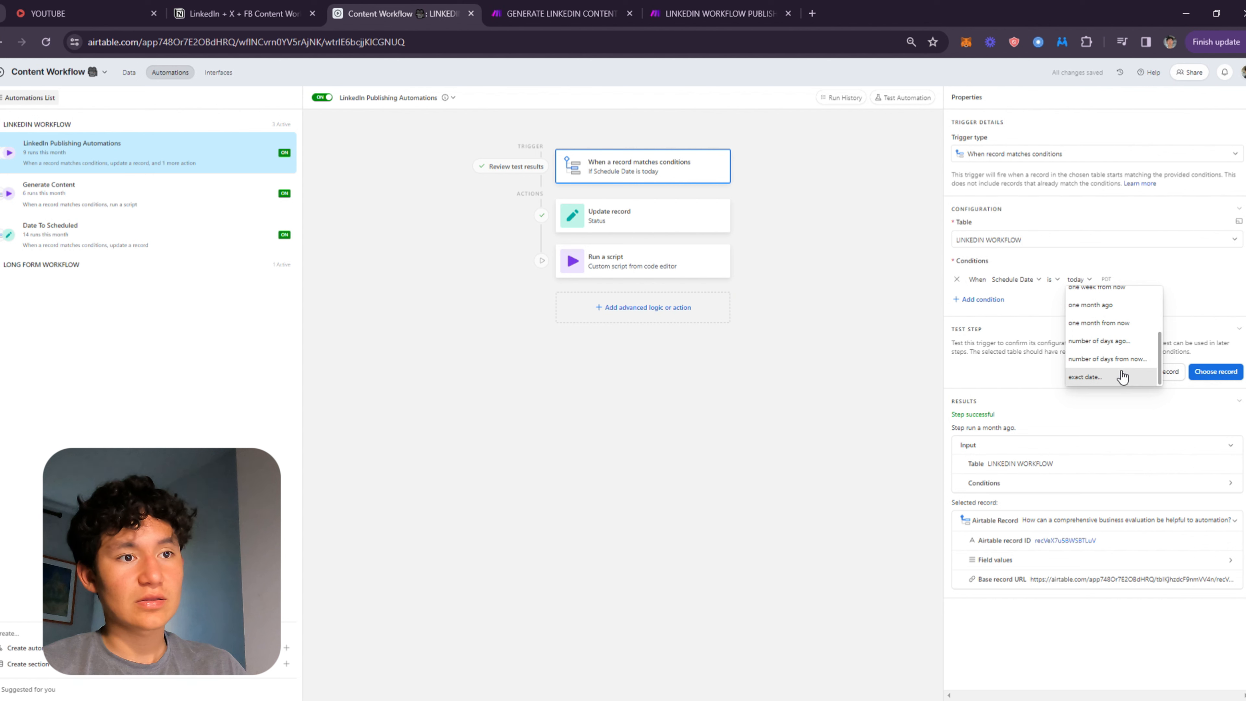
pyautogui.scroll(2, 1119, 377)
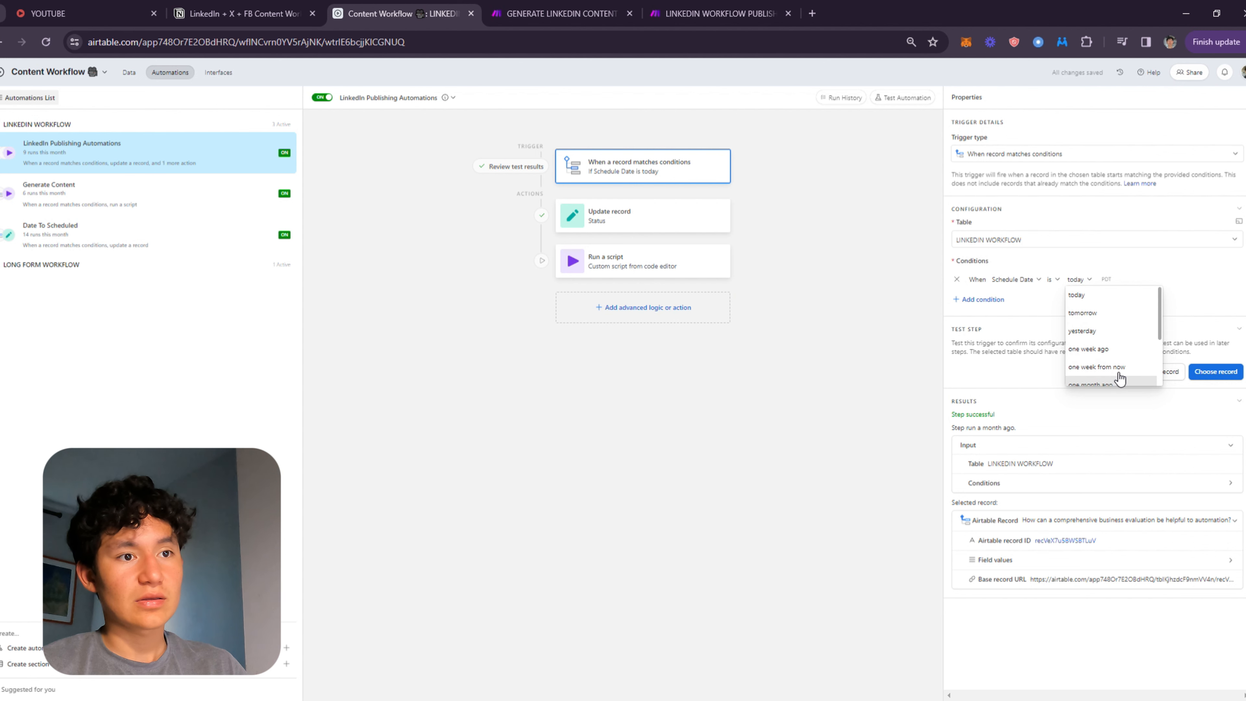
pyautogui.click(1107, 297)
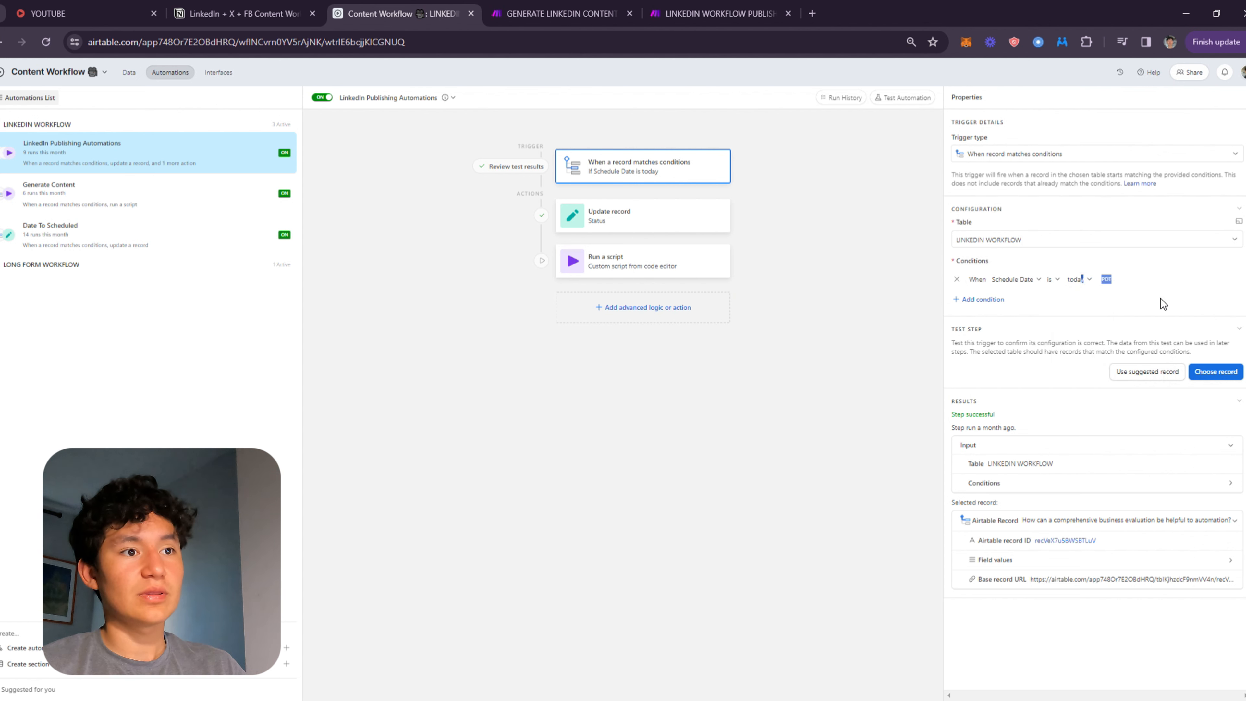
# Examine the Update record action's Record ID and Status settings and the Run a script action.
pyautogui.click(612, 221)
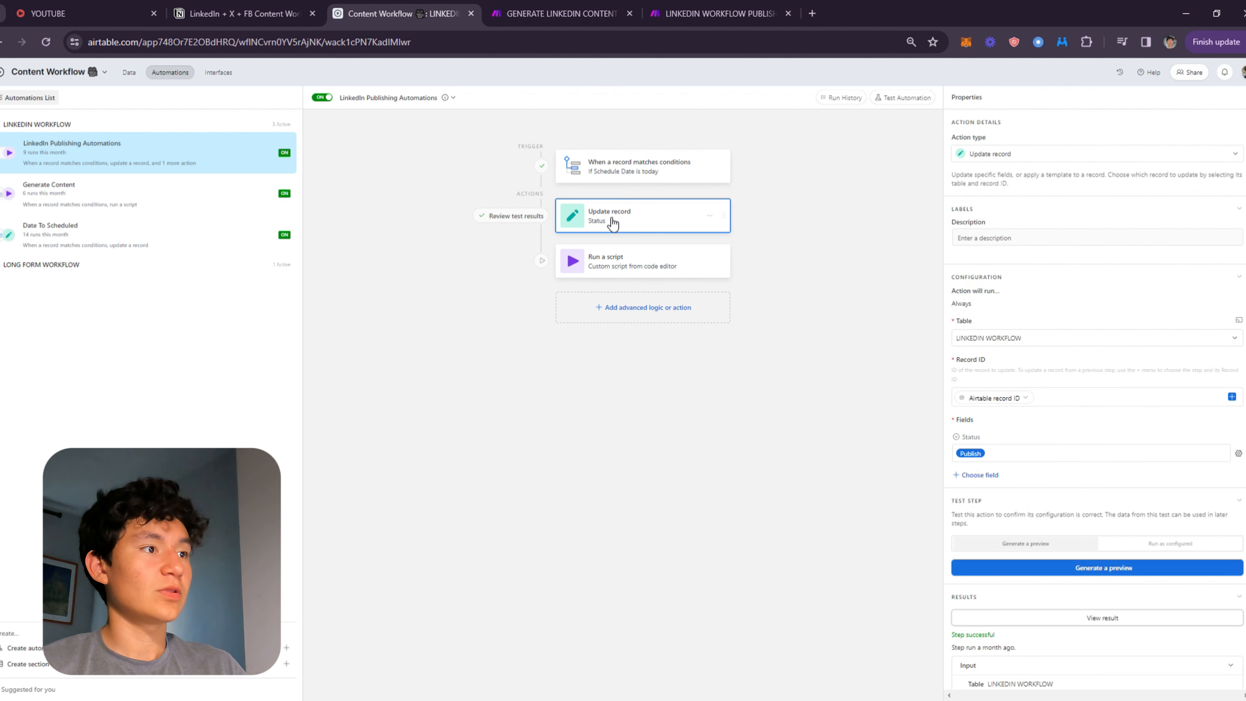
pyautogui.click(1046, 452)
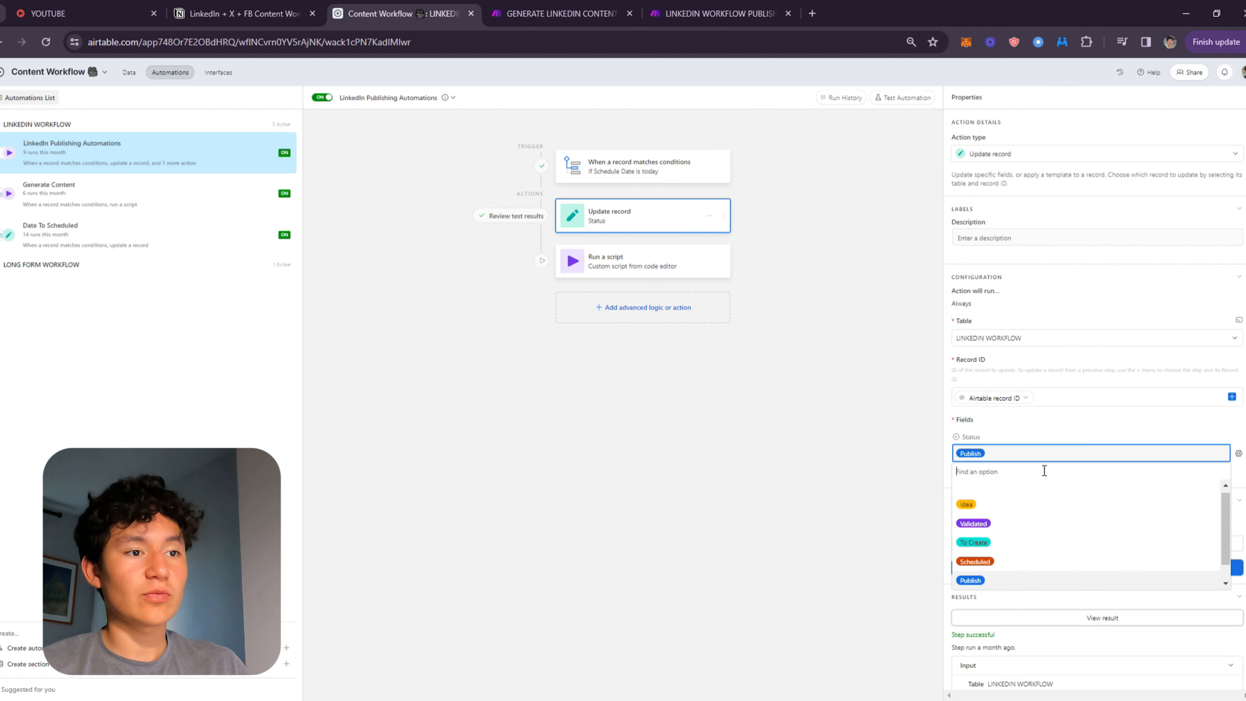
pyautogui.click(996, 567)
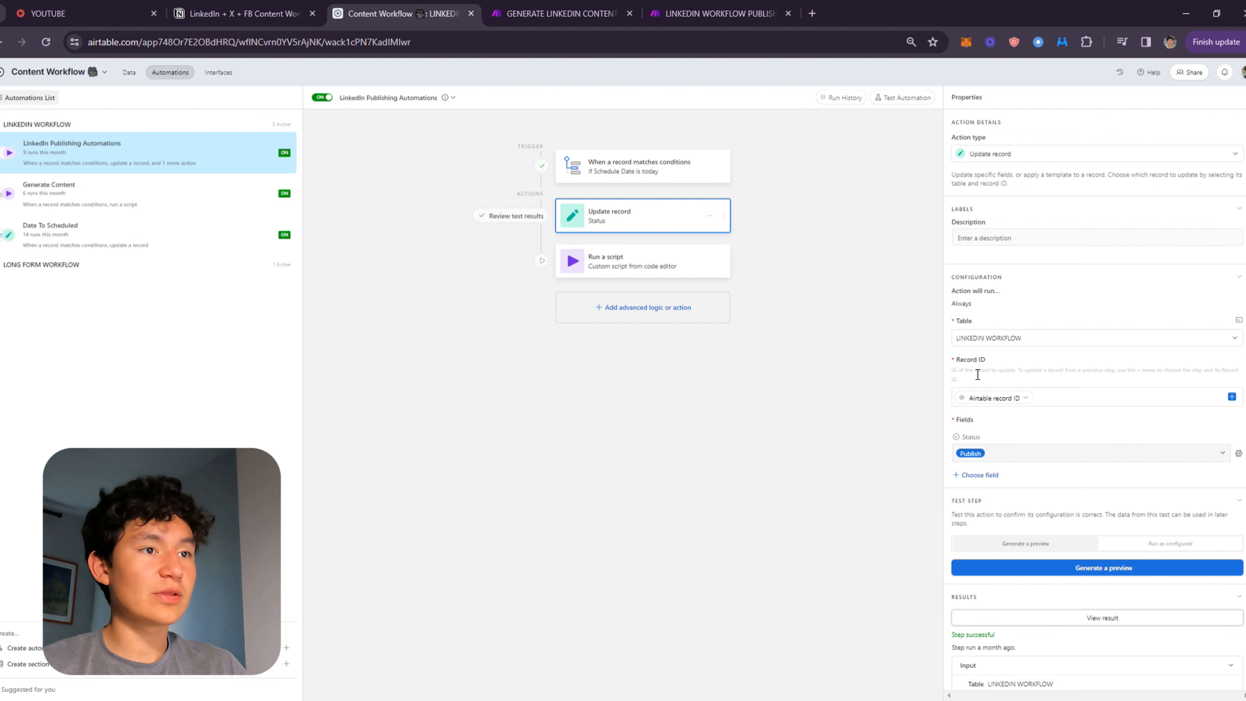
pyautogui.click(1073, 398)
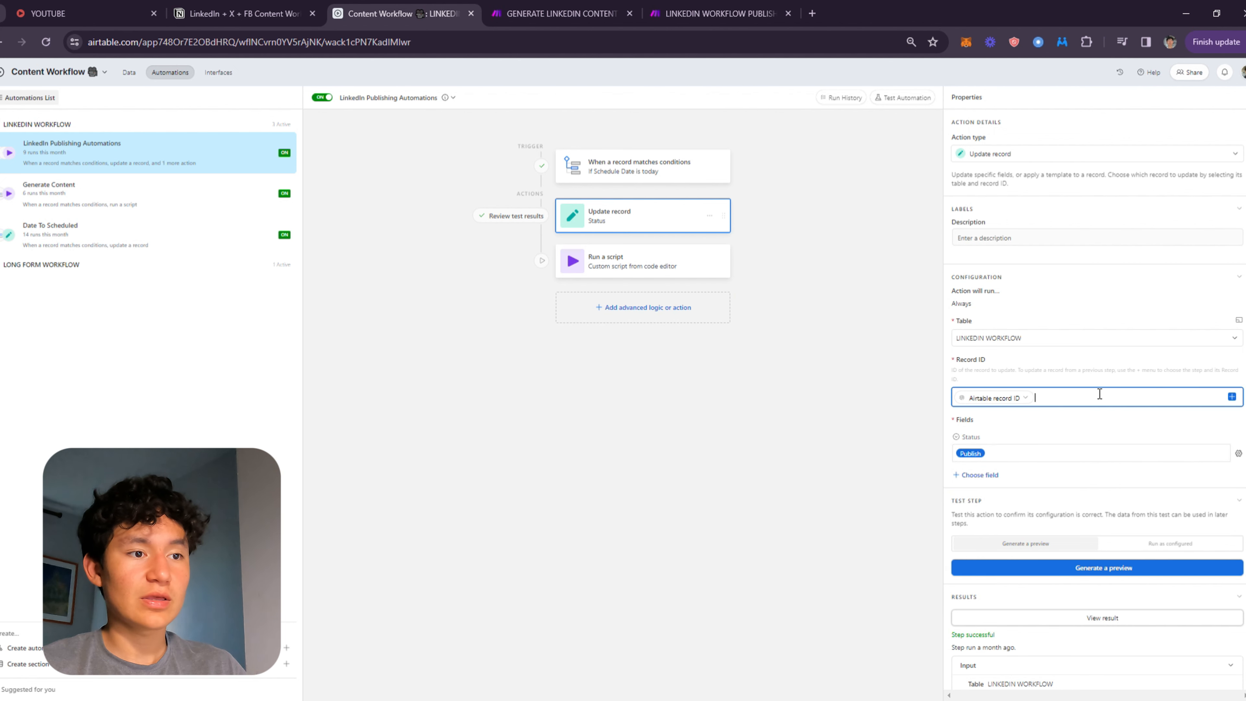
pyautogui.click(1041, 460)
pyautogui.click(1046, 452)
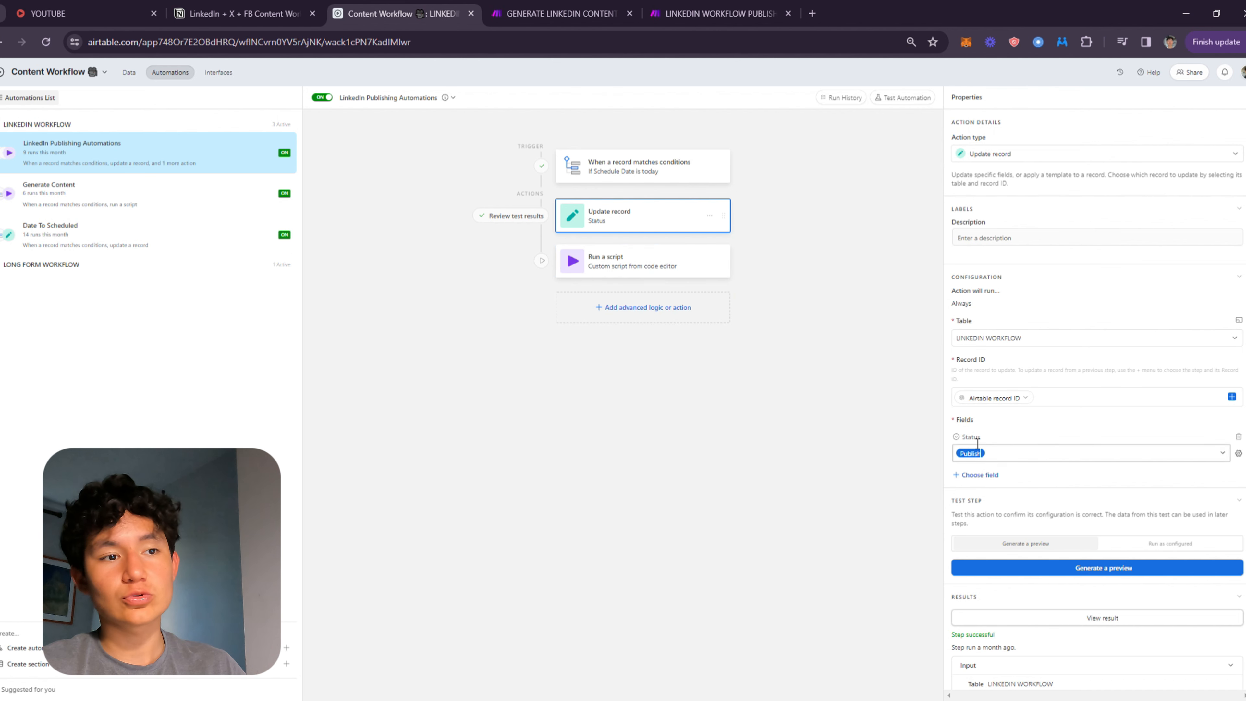
pyautogui.click(598, 259)
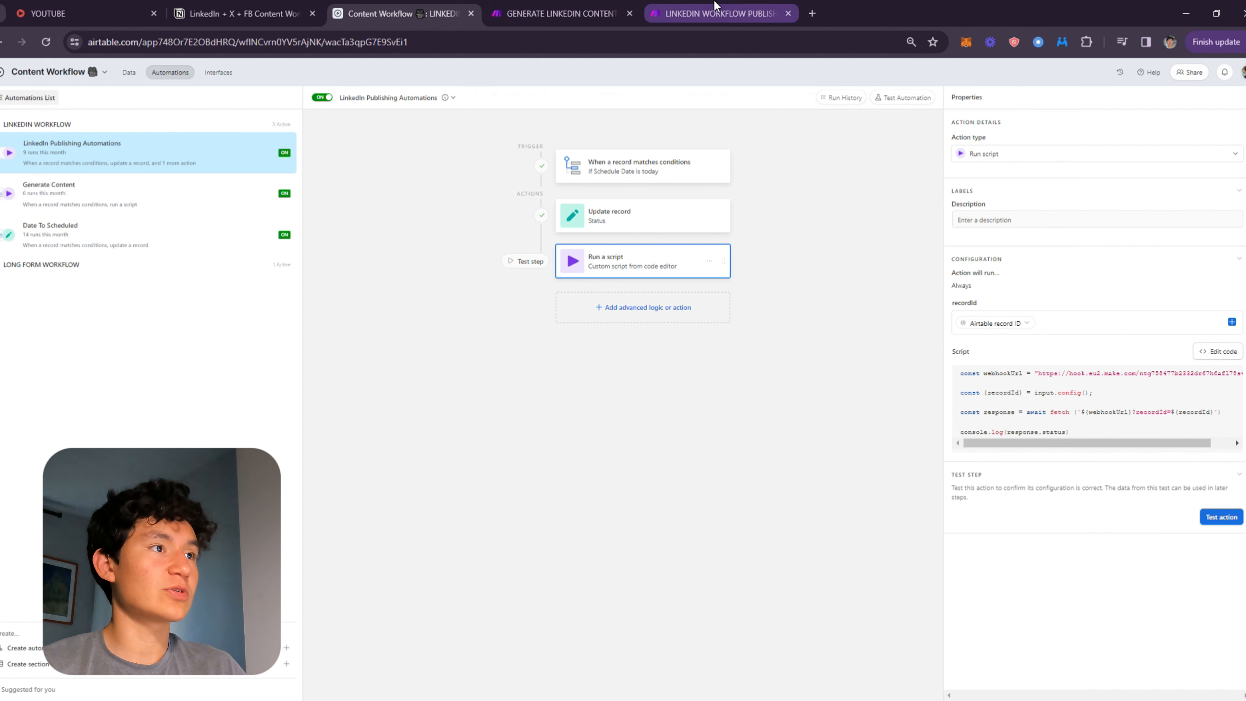
# Compare the Make LINKEDIN WORKFLOW PUBLISHING scenario with the Generate Content and LinkedIn Publishing automations.
pyautogui.moveTo(714, 6); pyautogui.dragTo(554, 9)
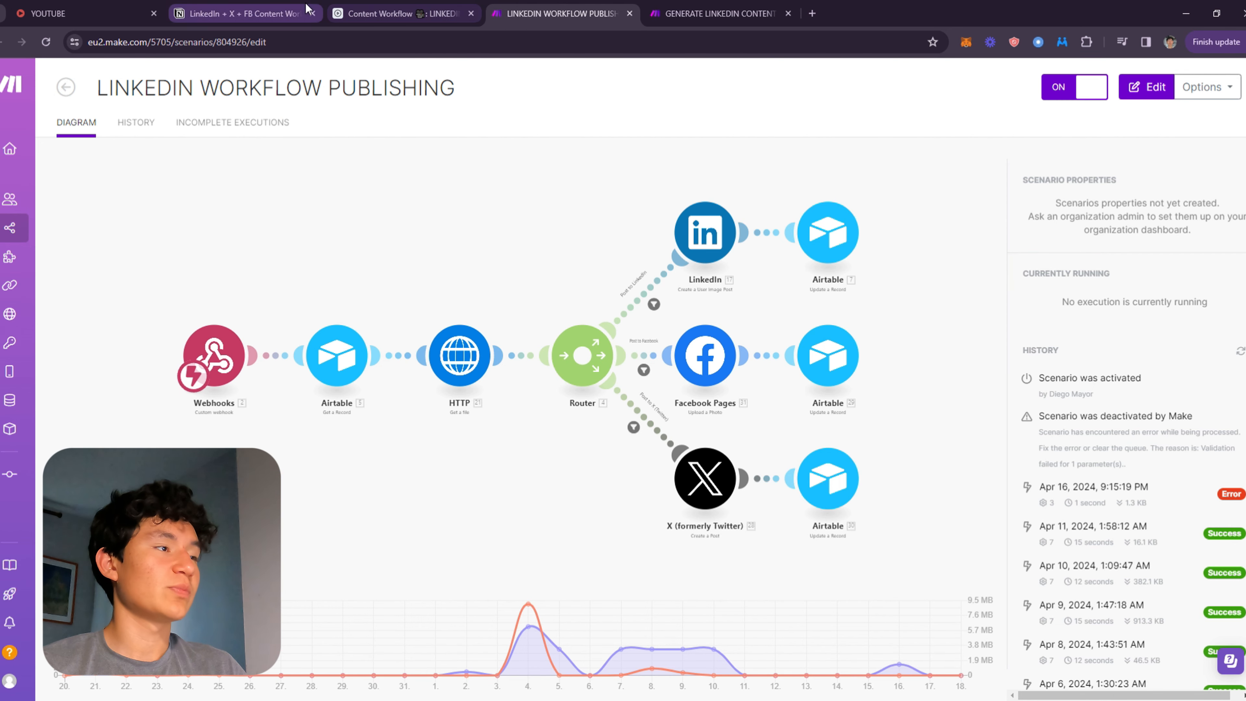
pyautogui.click(402, 10)
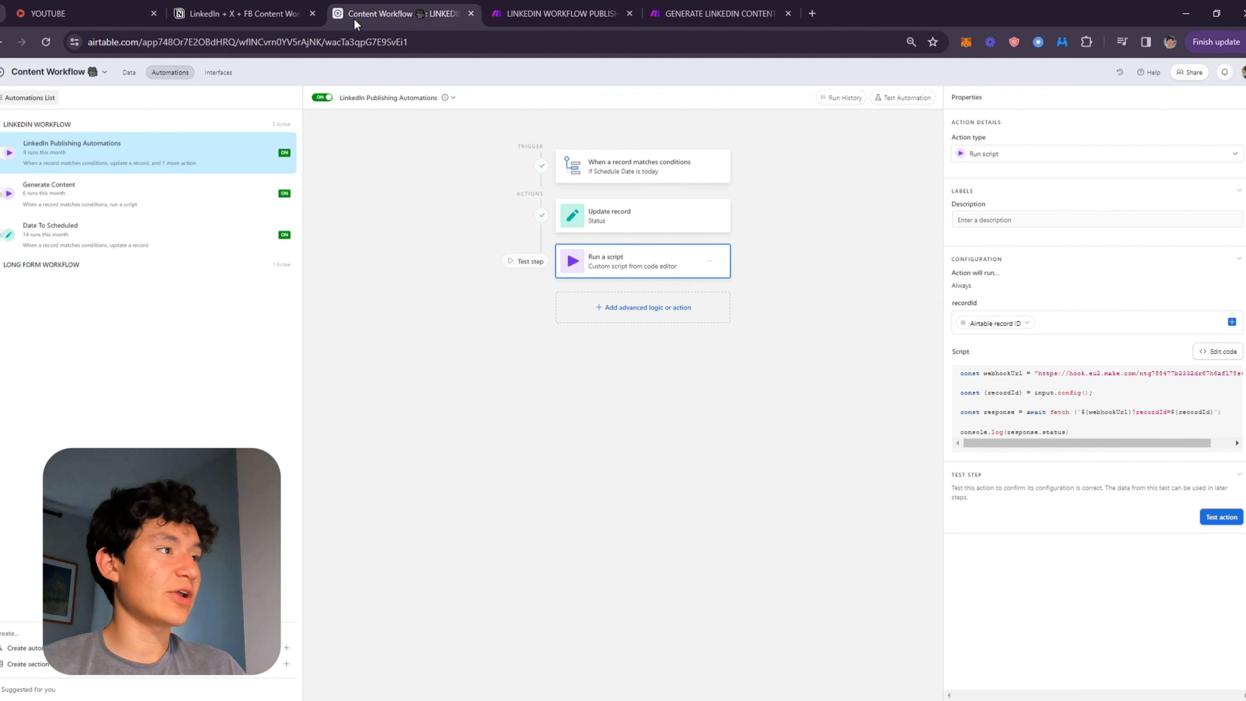
pyautogui.click(554, 13)
pyautogui.click(414, 11)
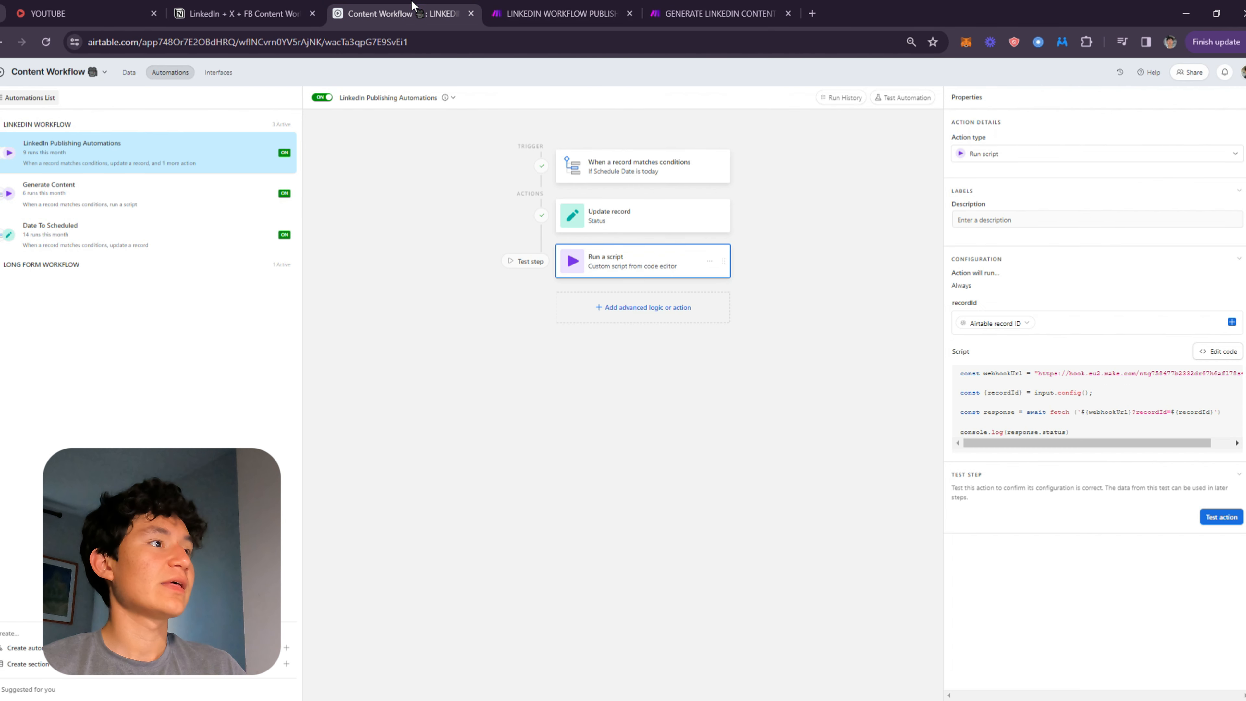
pyautogui.click(125, 195)
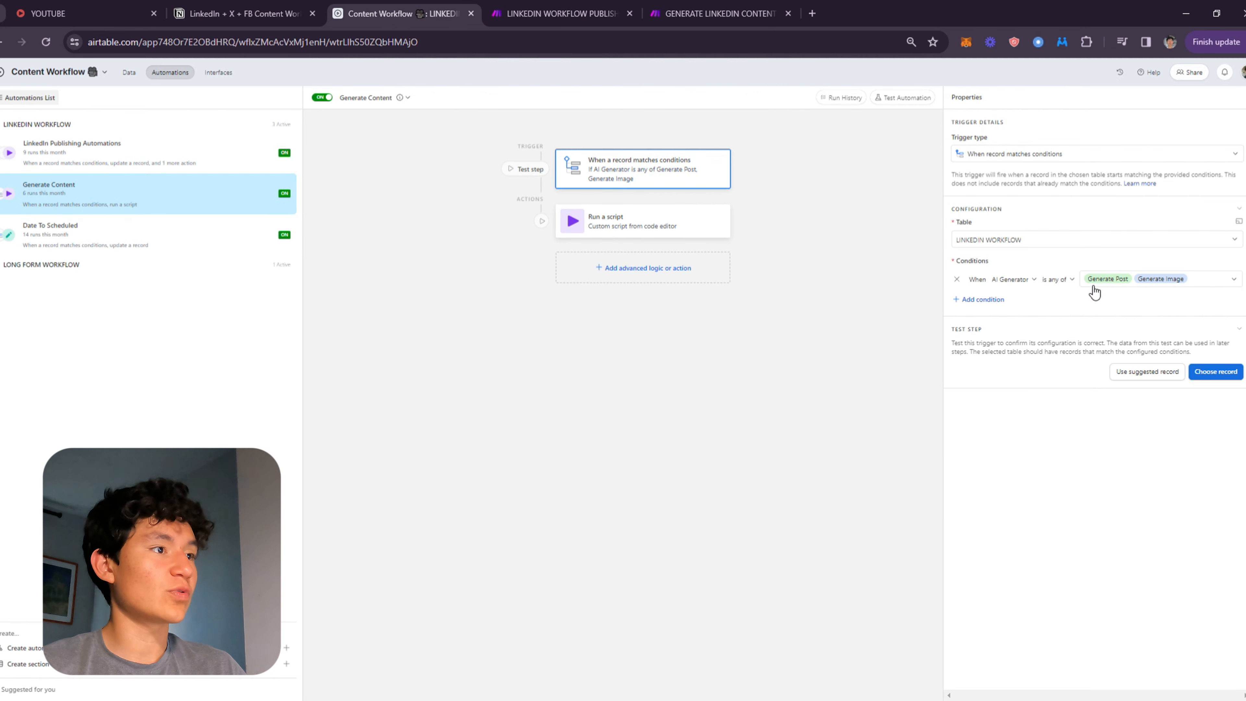
pyautogui.click(139, 157)
pyautogui.click(142, 191)
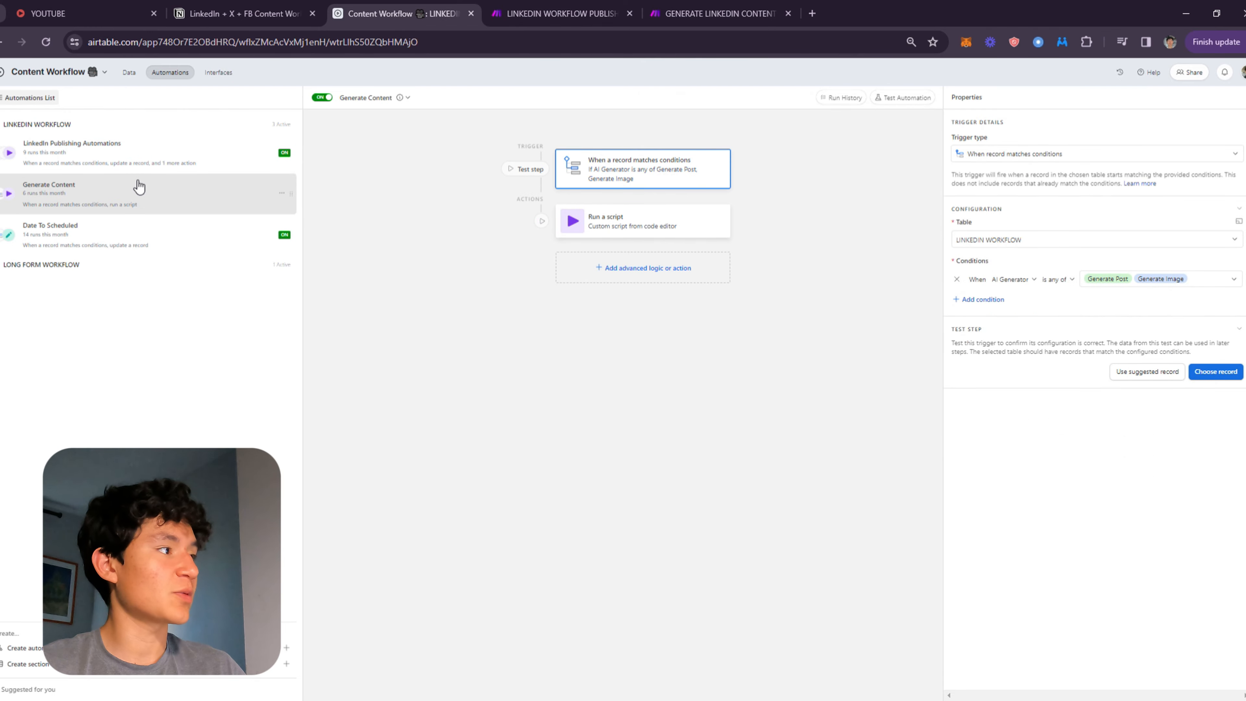
pyautogui.click(154, 160)
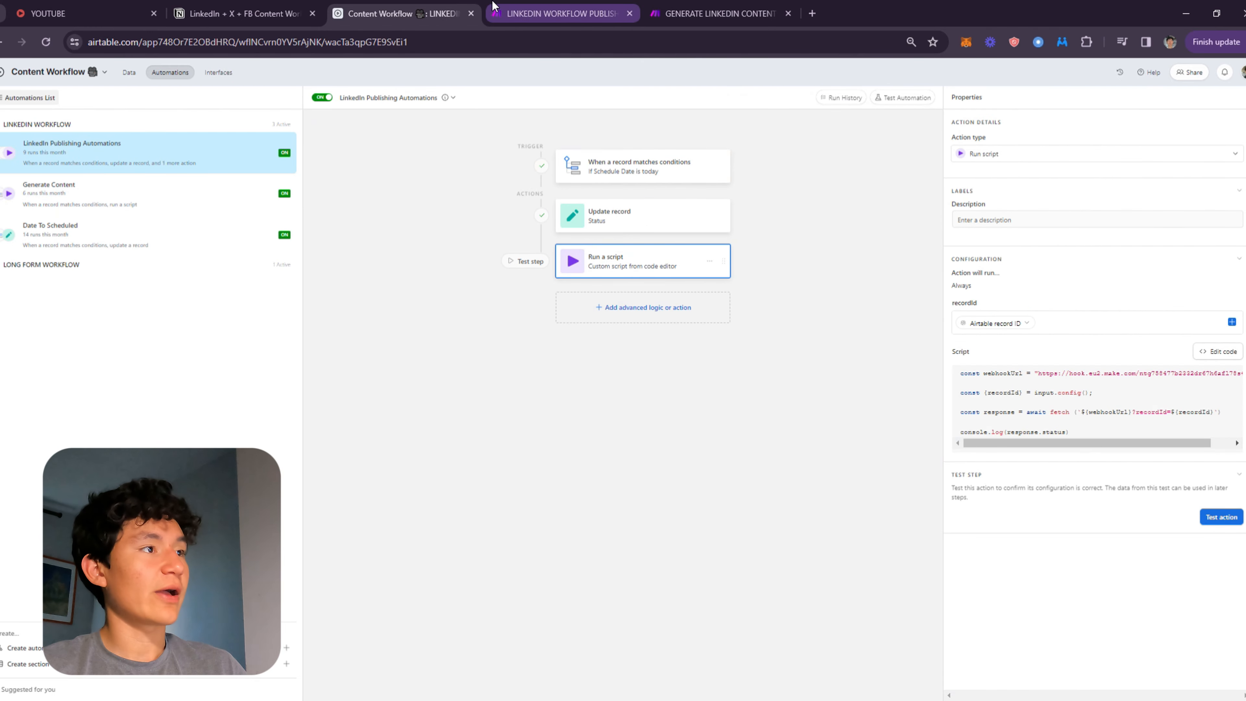
pyautogui.click(561, 13)
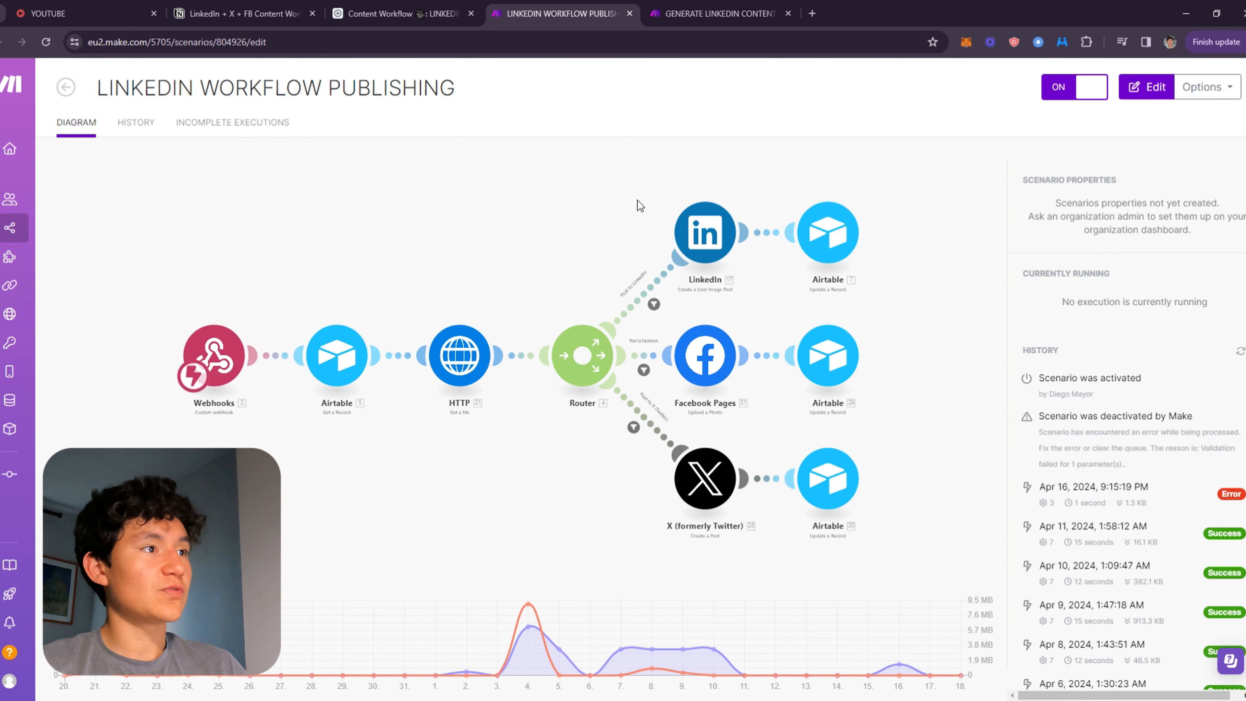
pyautogui.scroll(3, 406, 529)
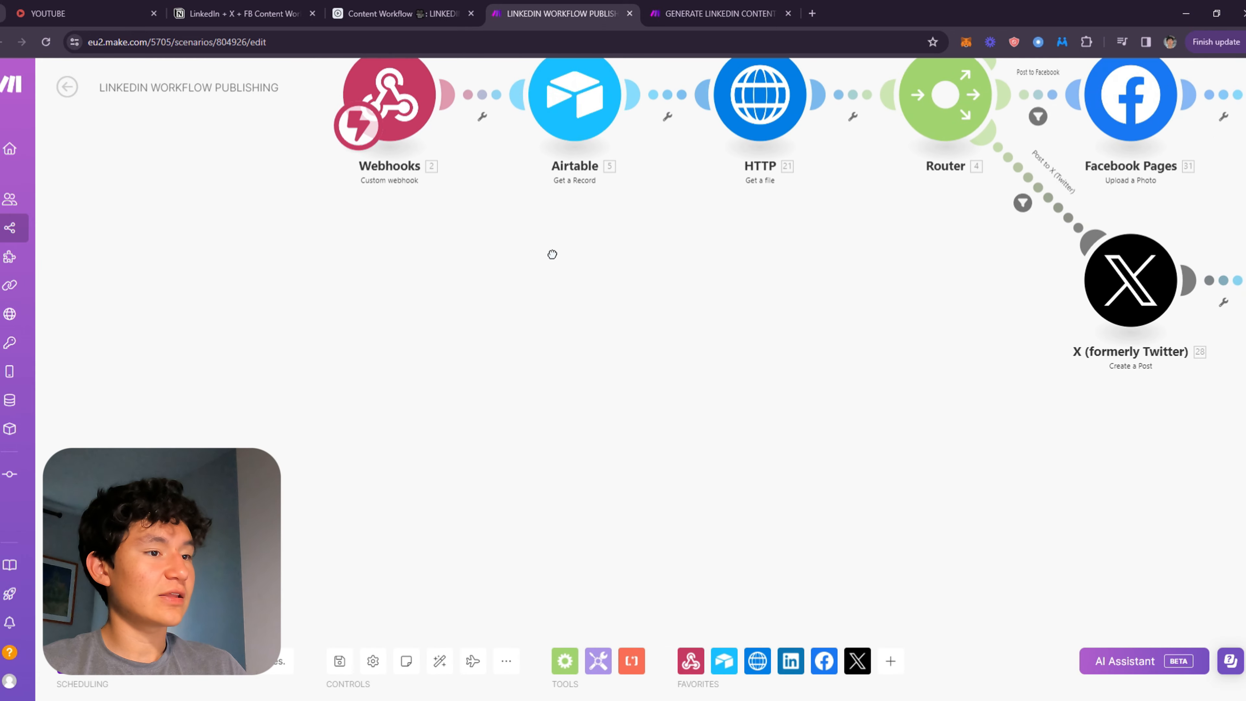
pyautogui.rightClick(426, 319)
pyautogui.click(690, 660)
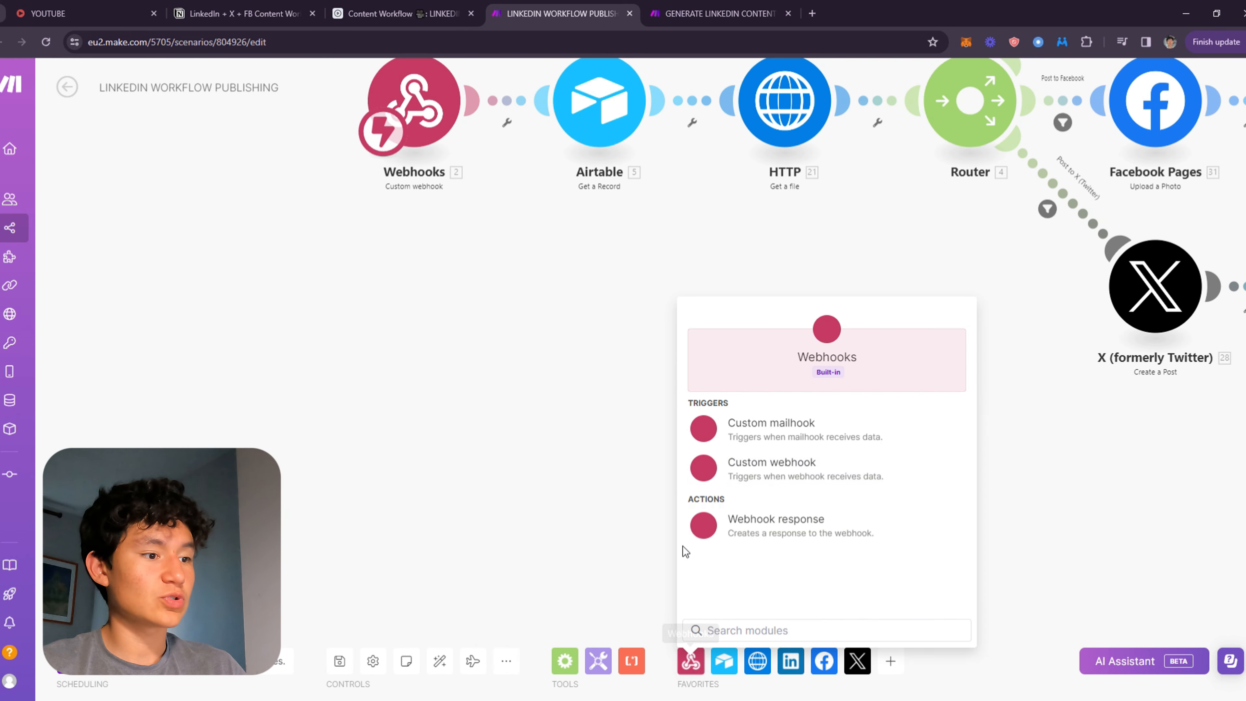
pyautogui.click(775, 518)
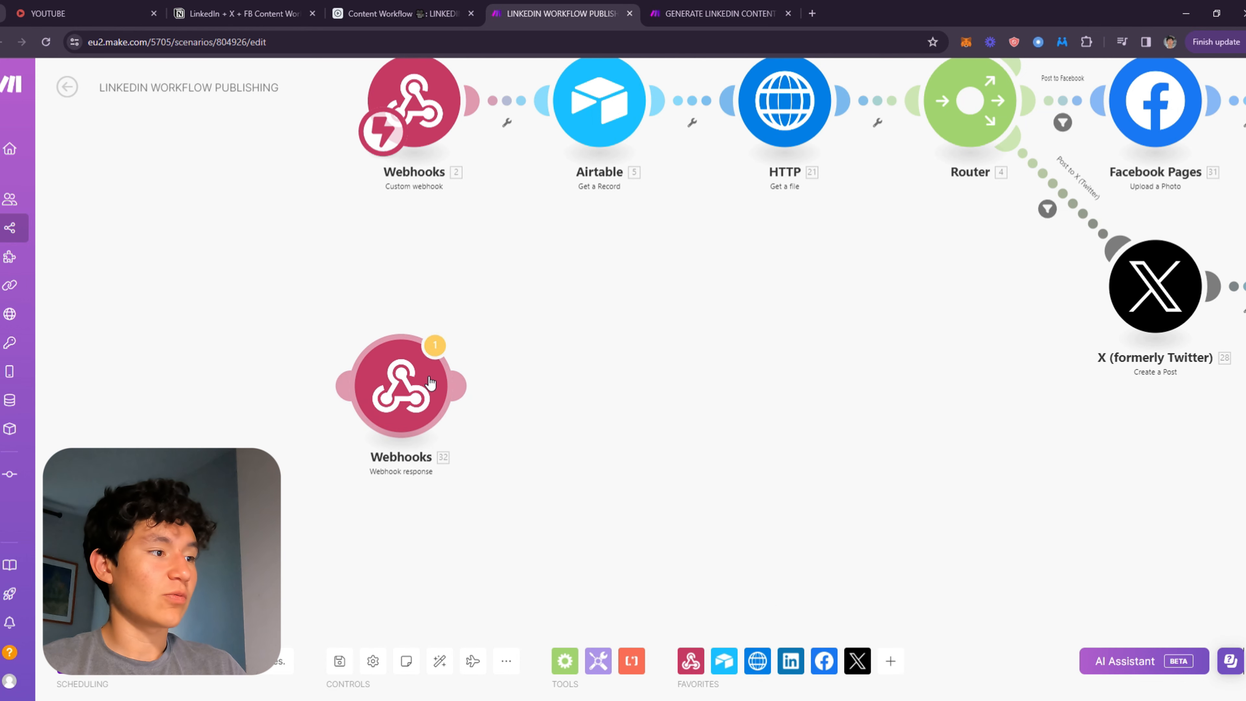
pyautogui.rightClick(430, 383)
pyautogui.click(486, 540)
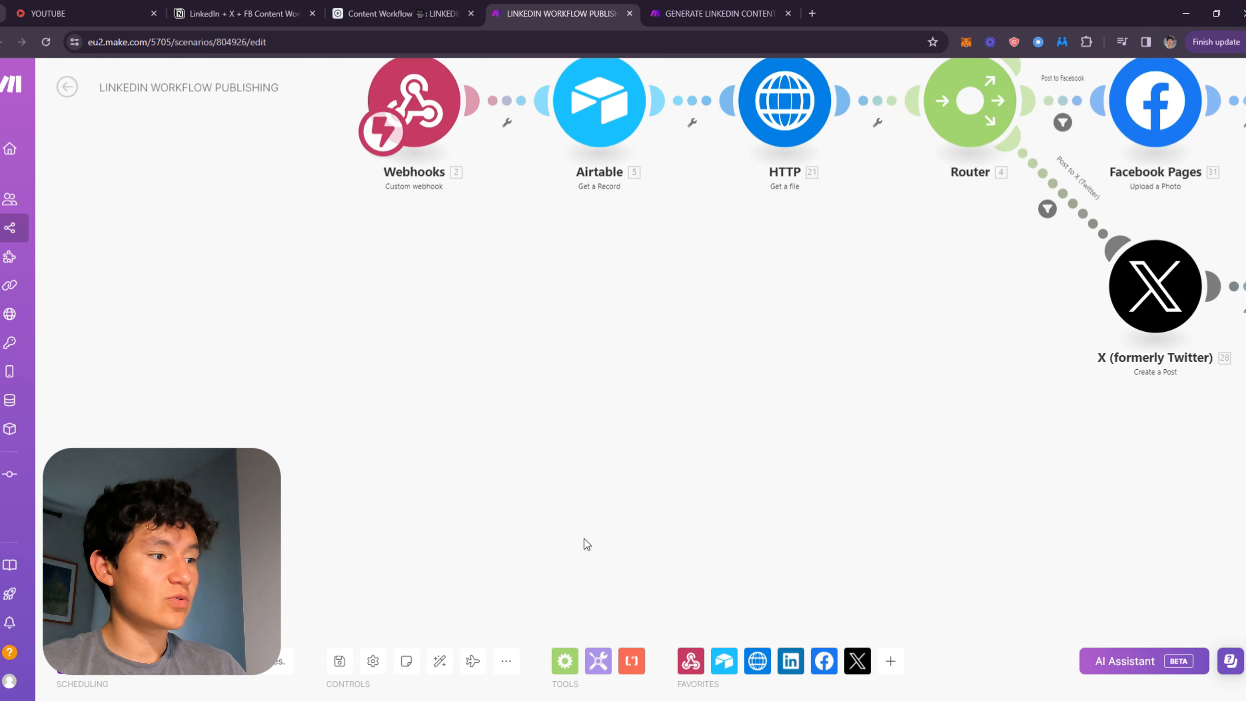
# Add a Webhooks Custom webhook module to the scenario canvas below the existing flow.
pyautogui.click(693, 677)
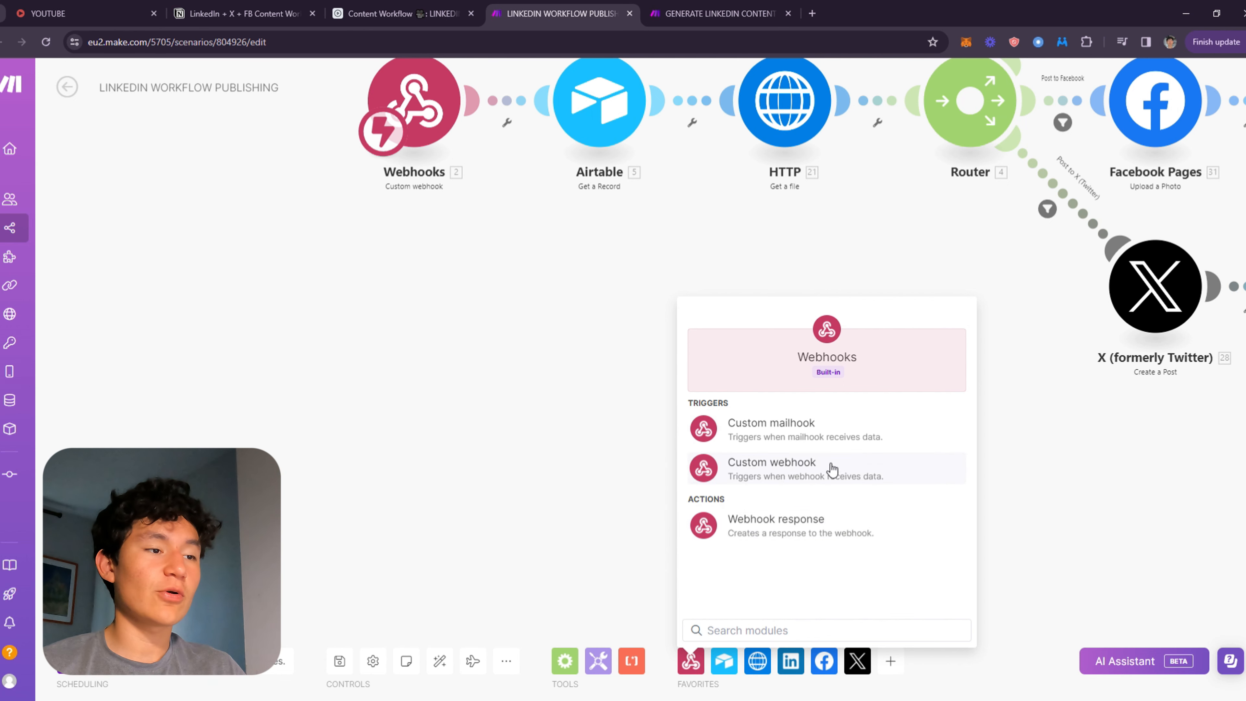
pyautogui.click(802, 478)
pyautogui.moveTo(802, 478); pyautogui.dragTo(425, 383)
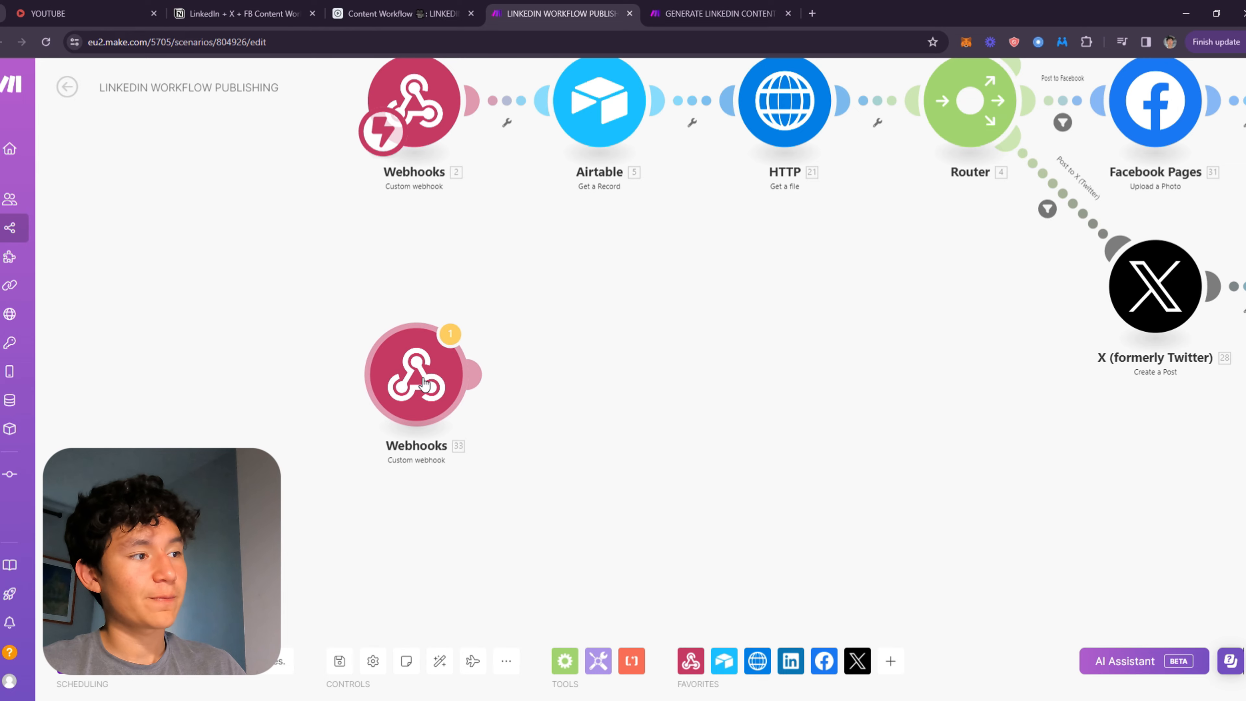
pyautogui.moveTo(525, 276); pyautogui.dragTo(565, 247)
pyautogui.moveTo(474, 381); pyautogui.dragTo(465, 493)
pyautogui.moveTo(601, 445); pyautogui.dragTo(615, 344)
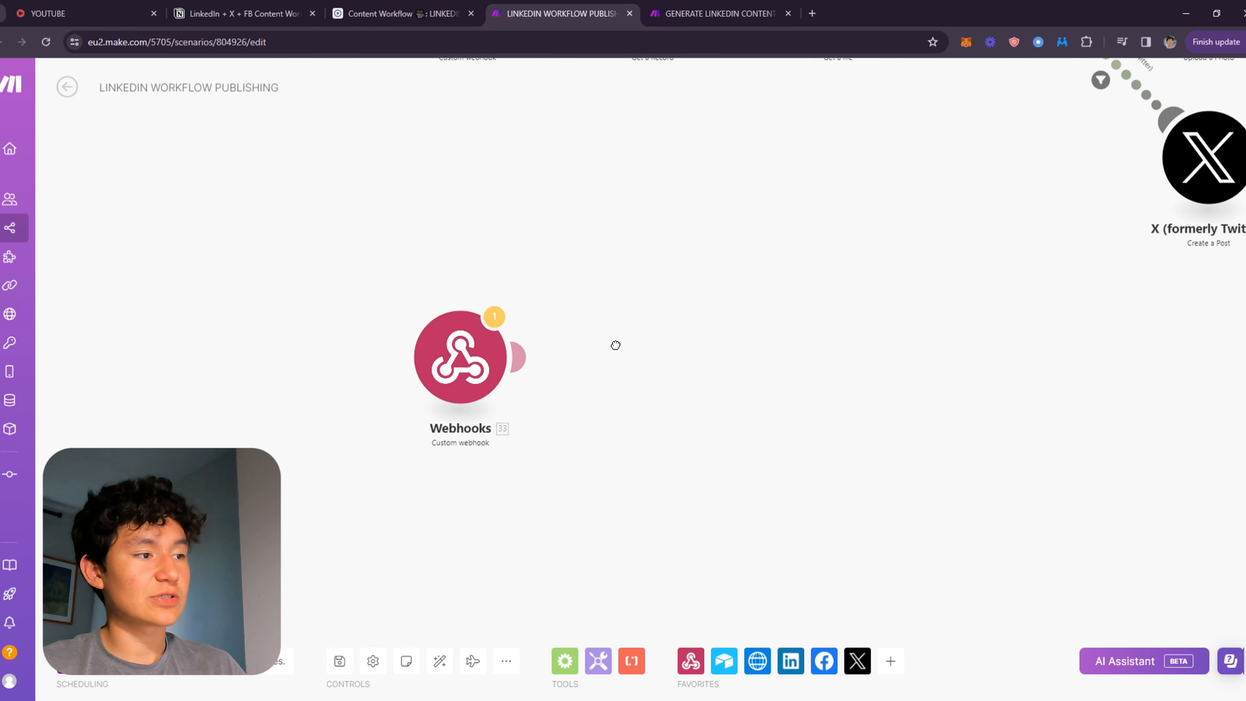
# Create a new webhook named CONTENTWORk for the added Webhooks module.
pyautogui.moveTo(611, 242); pyautogui.dragTo(624, 451)
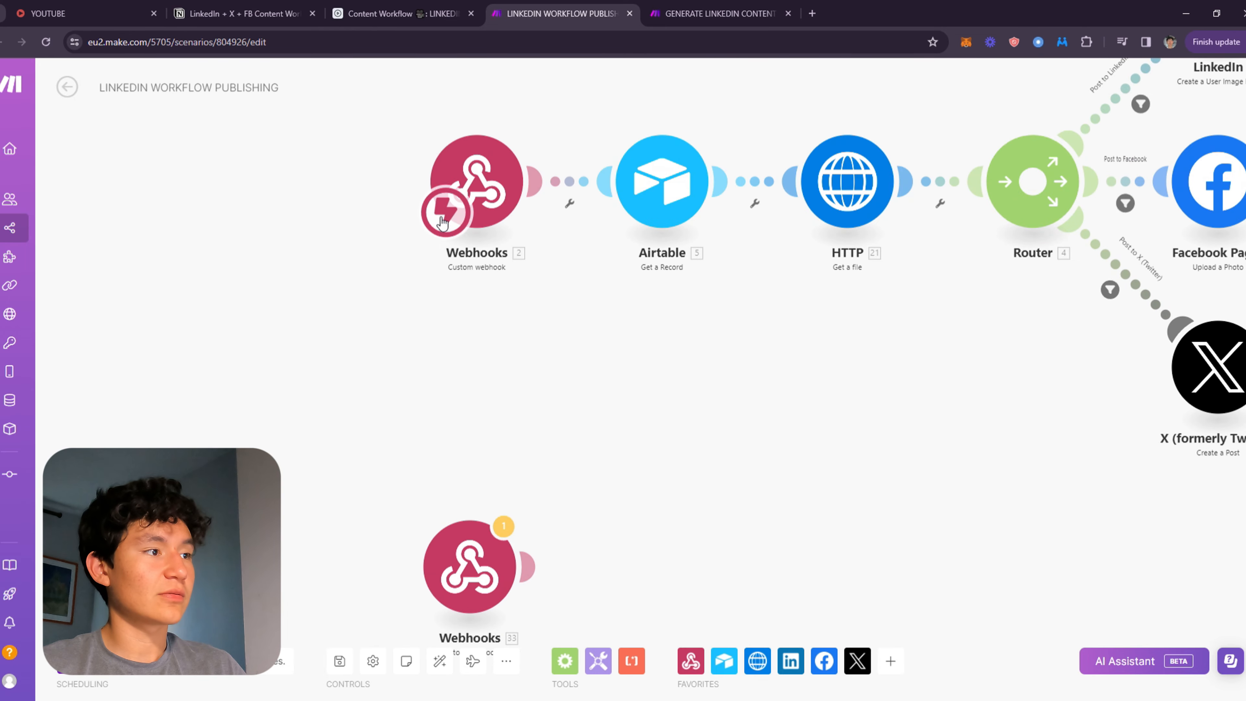
pyautogui.moveTo(443, 223); pyautogui.dragTo(492, 594)
pyautogui.moveTo(682, 515); pyautogui.dragTo(579, 262)
pyautogui.click(358, 313)
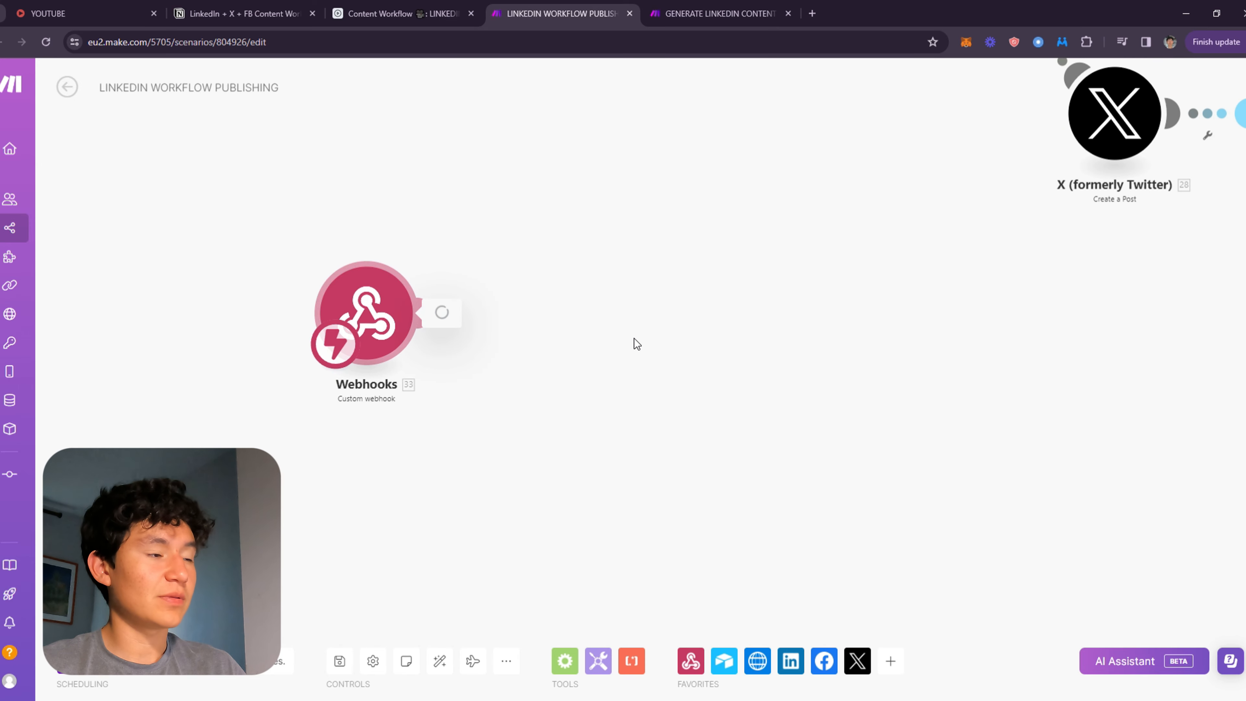
pyautogui.click(625, 310)
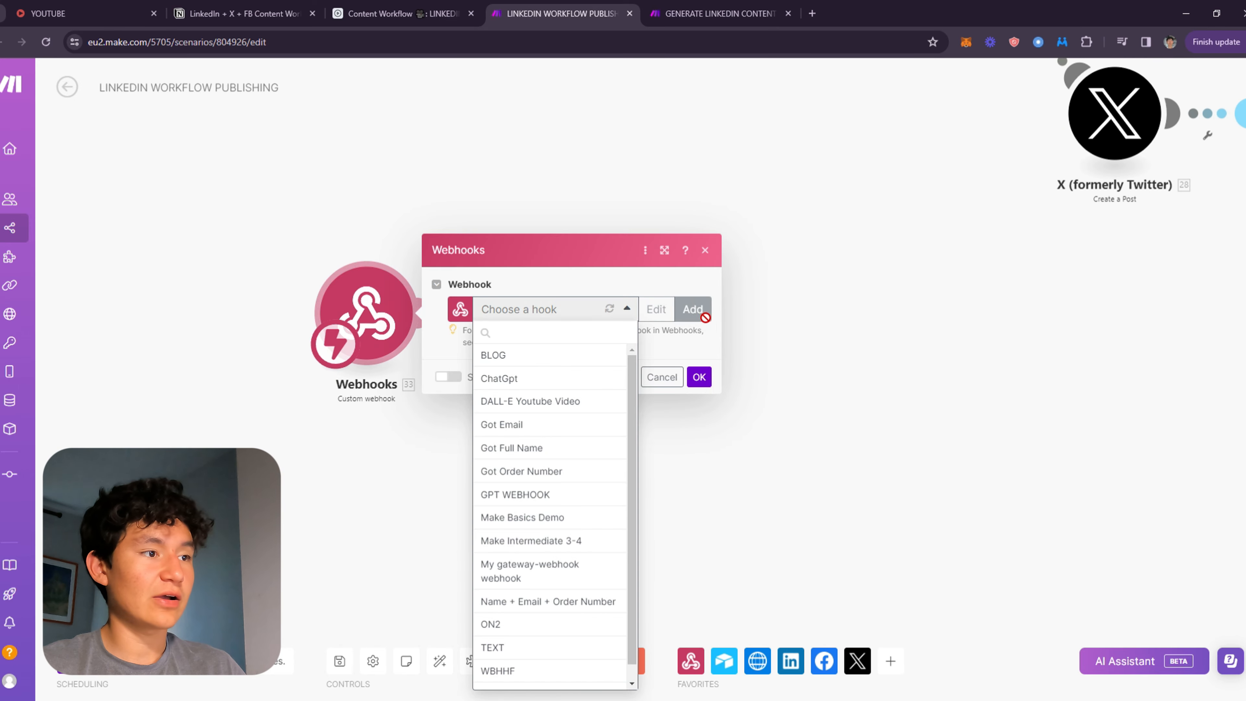
pyautogui.click(704, 317)
pyautogui.click(692, 309)
pyautogui.tripleClick(867, 264)
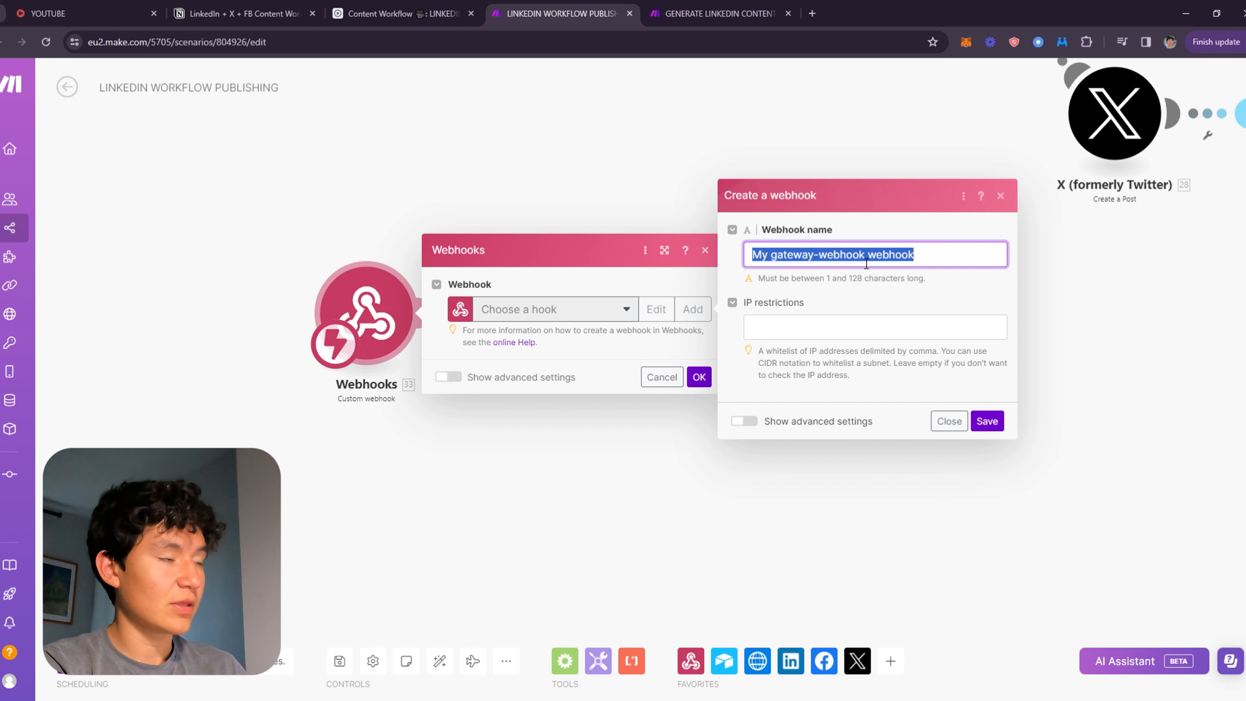
pyautogui.write('CONTENTWORK')
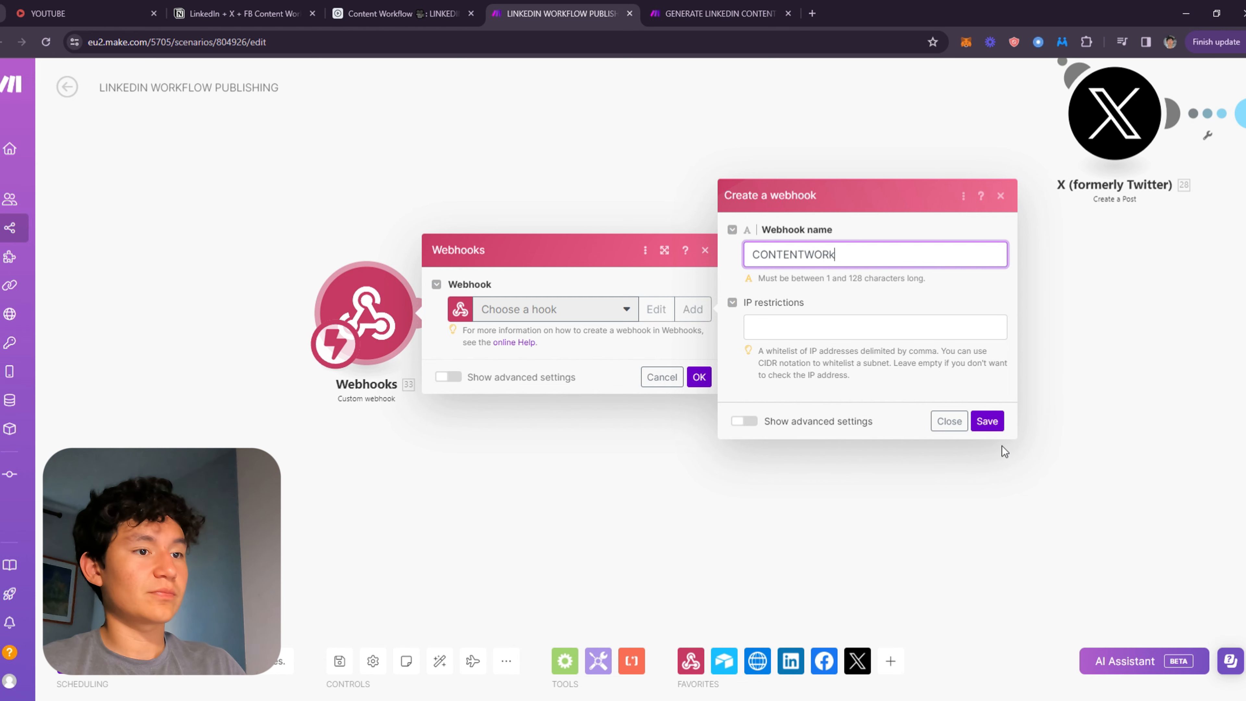
pyautogui.click(999, 423)
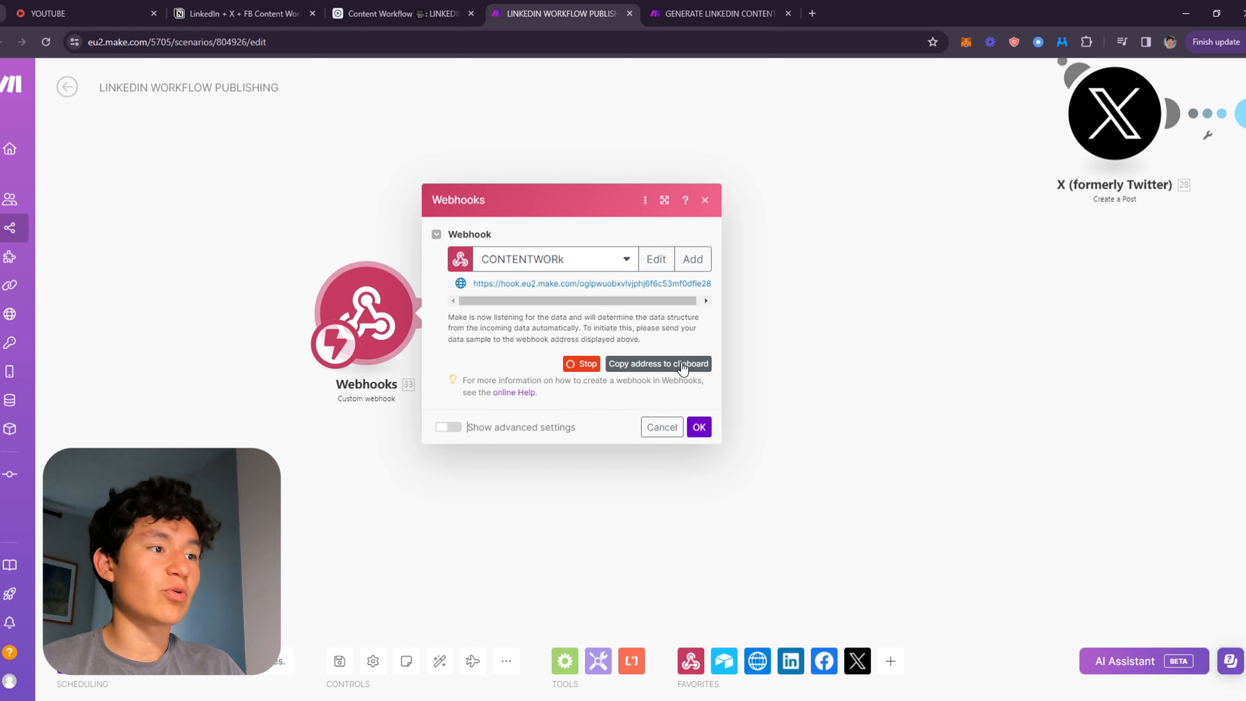
# Copy the new webhook address and delete the old URL from the Run a script action's webhookUrl line.
pyautogui.click(658, 363)
pyautogui.click(373, 10)
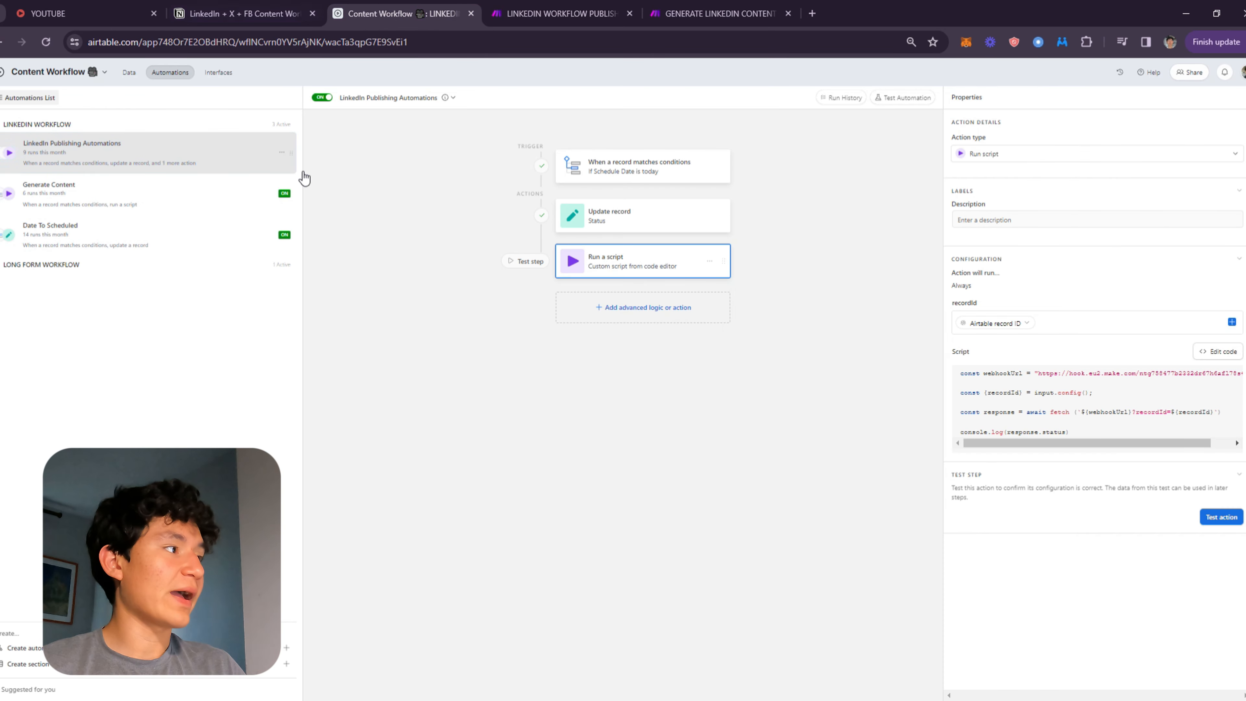
pyautogui.click(1218, 352)
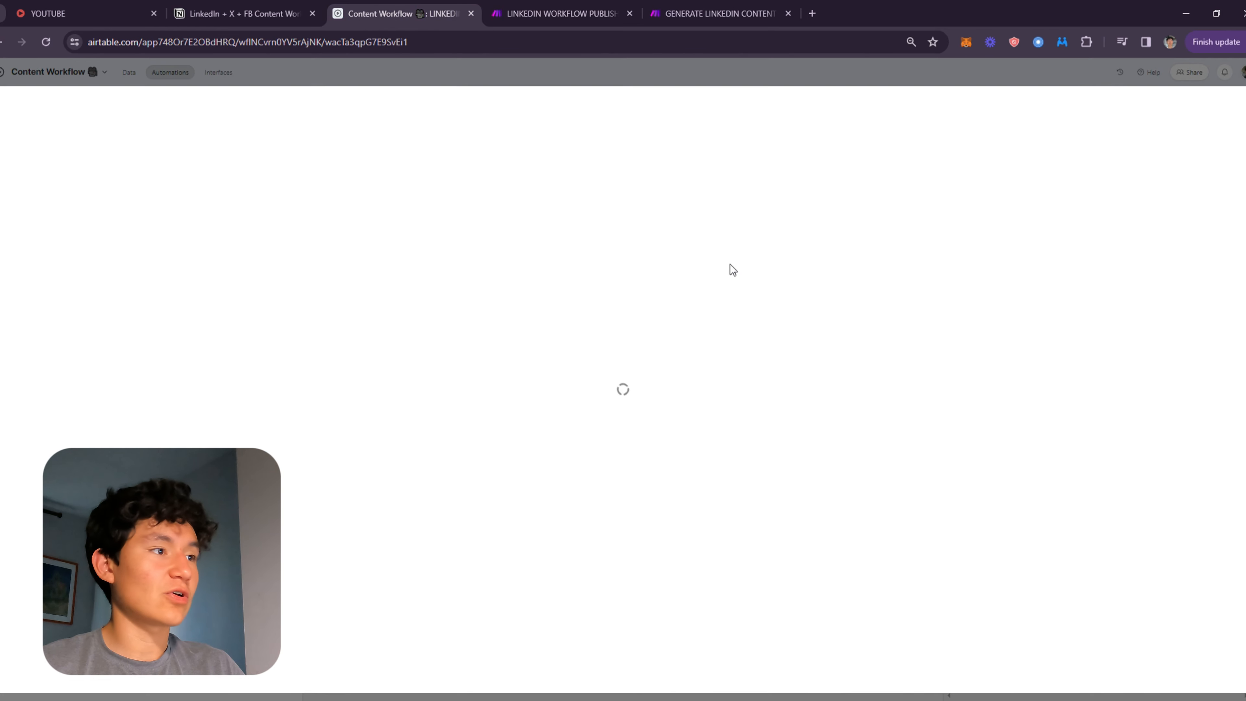
pyautogui.click(446, 75)
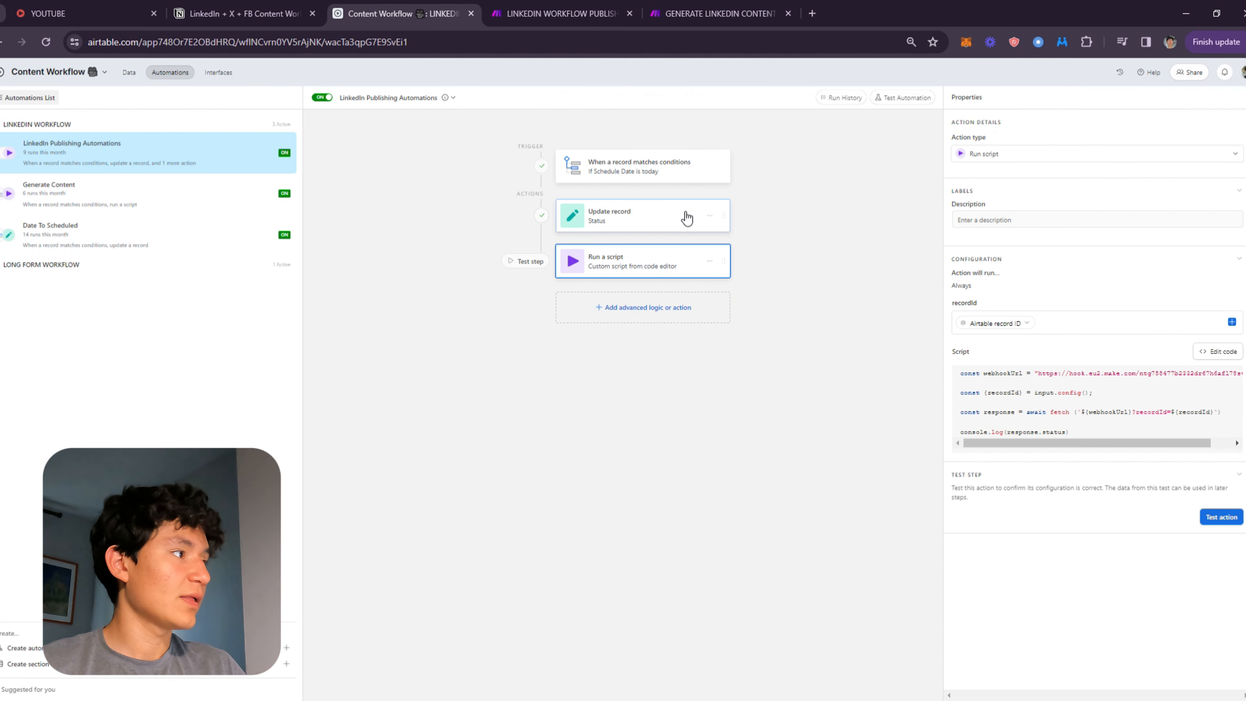
pyautogui.click(1229, 352)
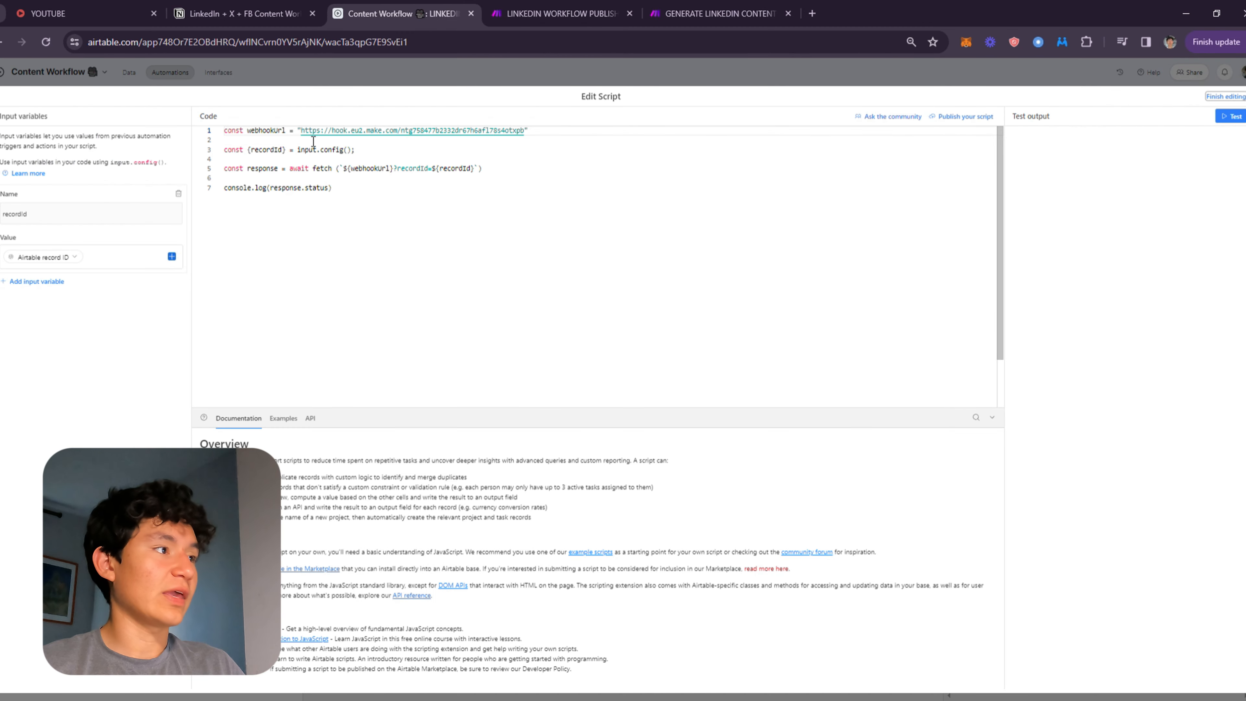
pyautogui.moveTo(303, 131); pyautogui.dragTo(493, 142)
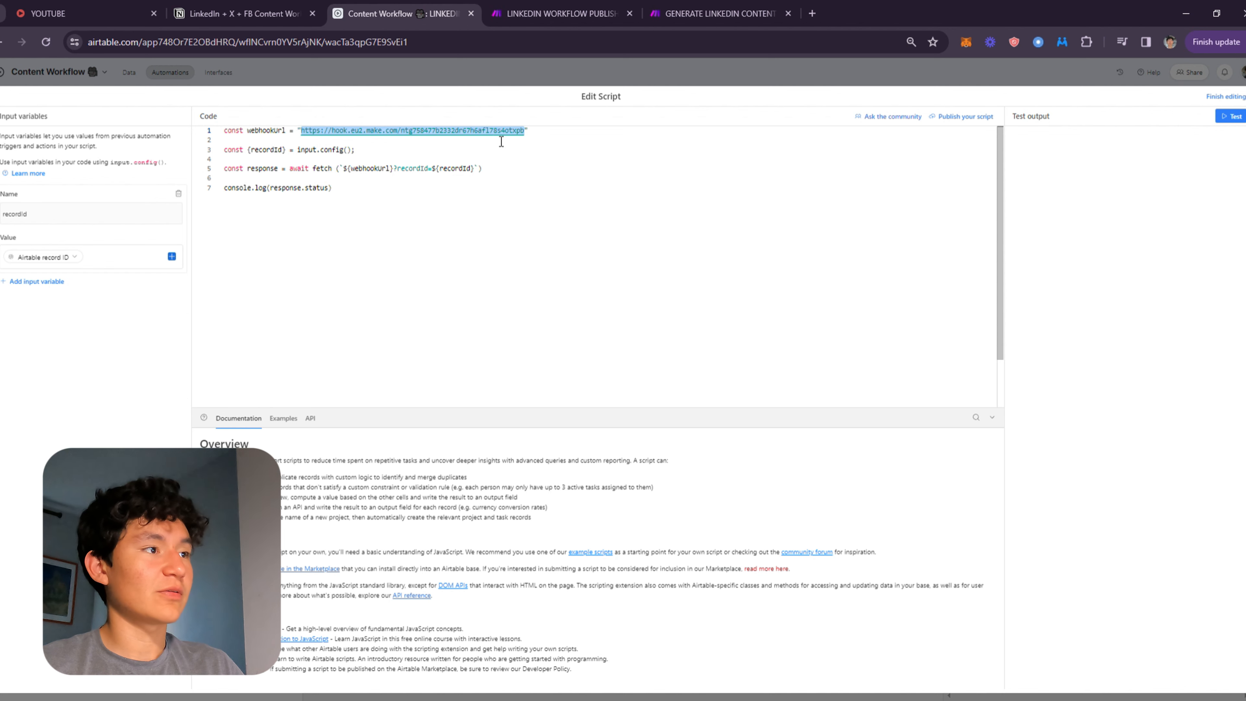
pyautogui.press('BackSpace')
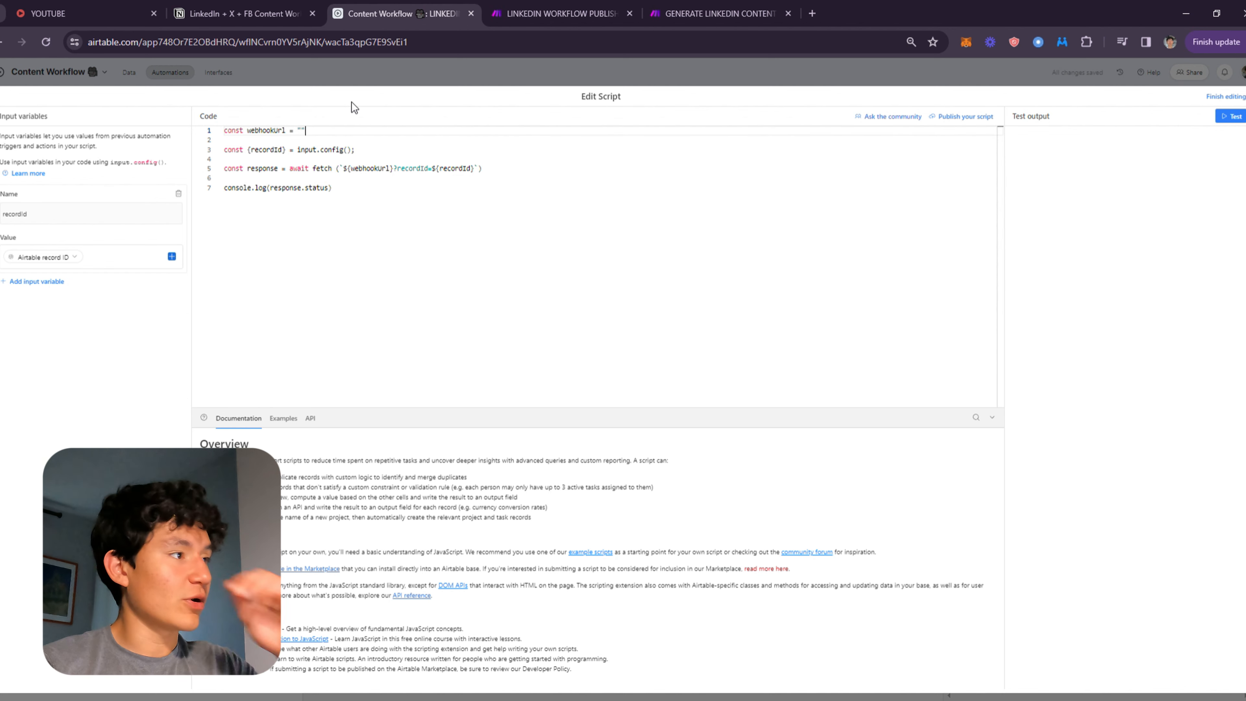
# Examine the script's recordId input variable, its data sources and the script code.
pyautogui.click(531, 15)
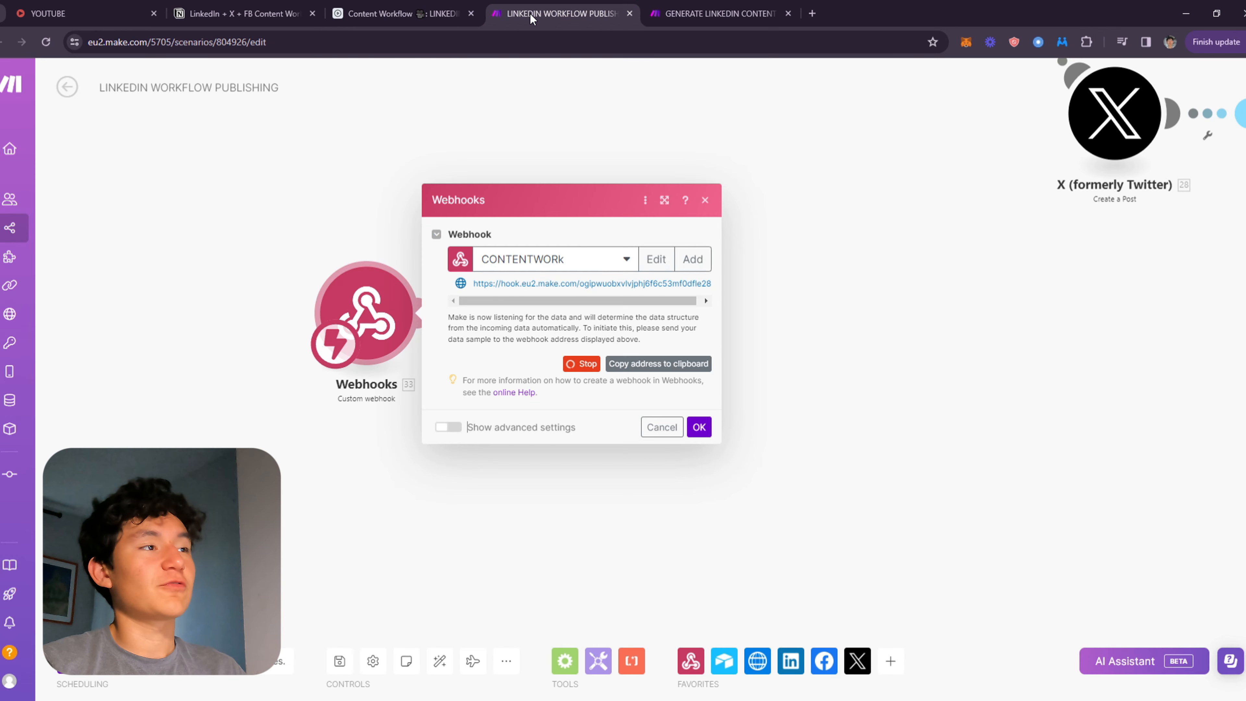
pyautogui.click(384, 7)
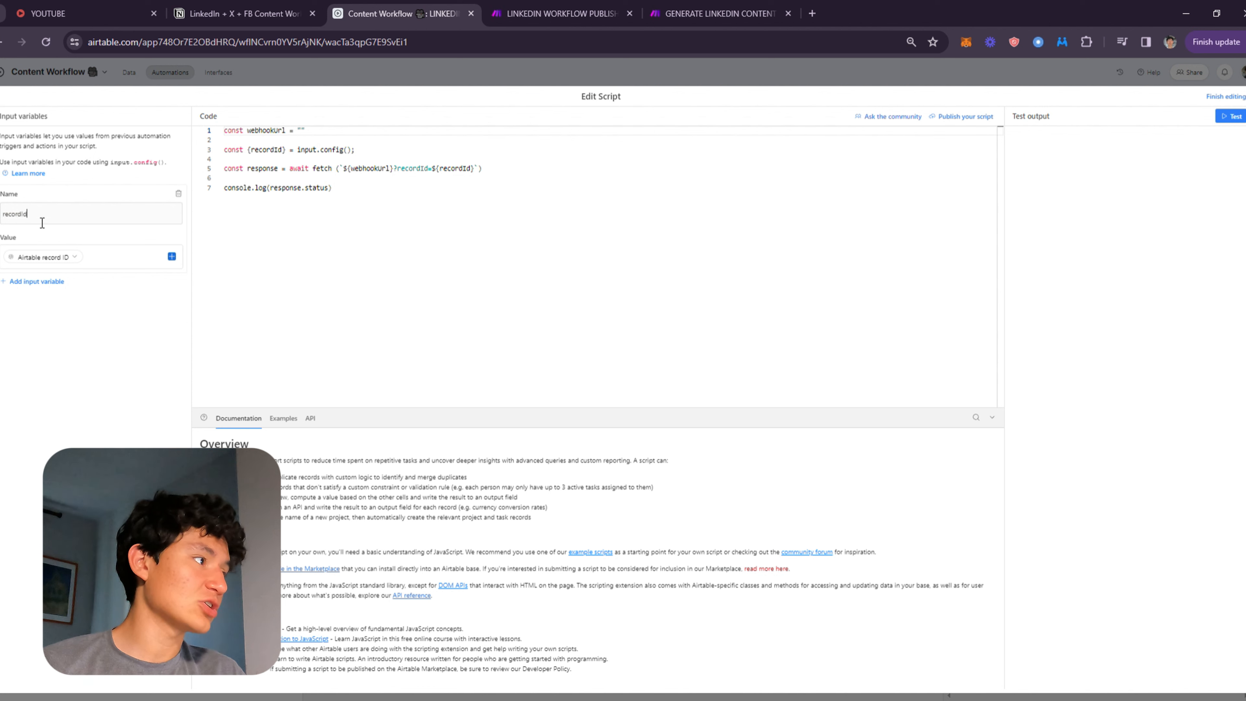
pyautogui.doubleClick(23, 222)
pyautogui.click(104, 255)
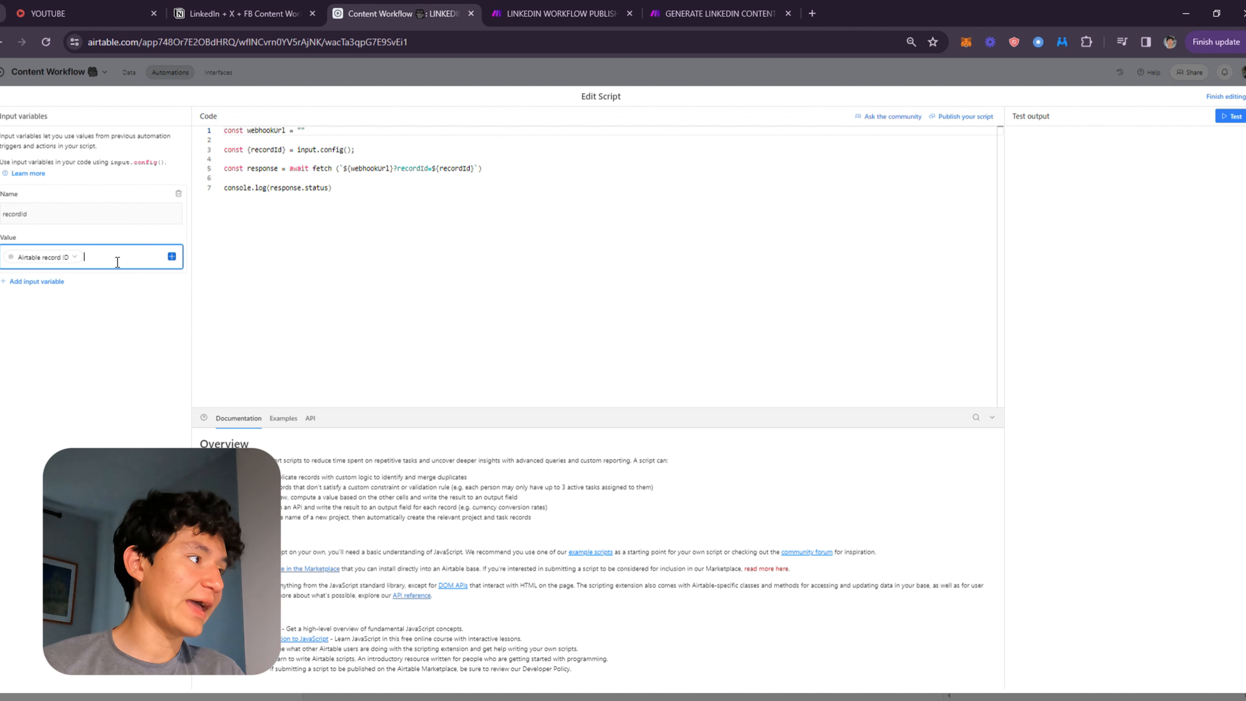
pyautogui.click(172, 258)
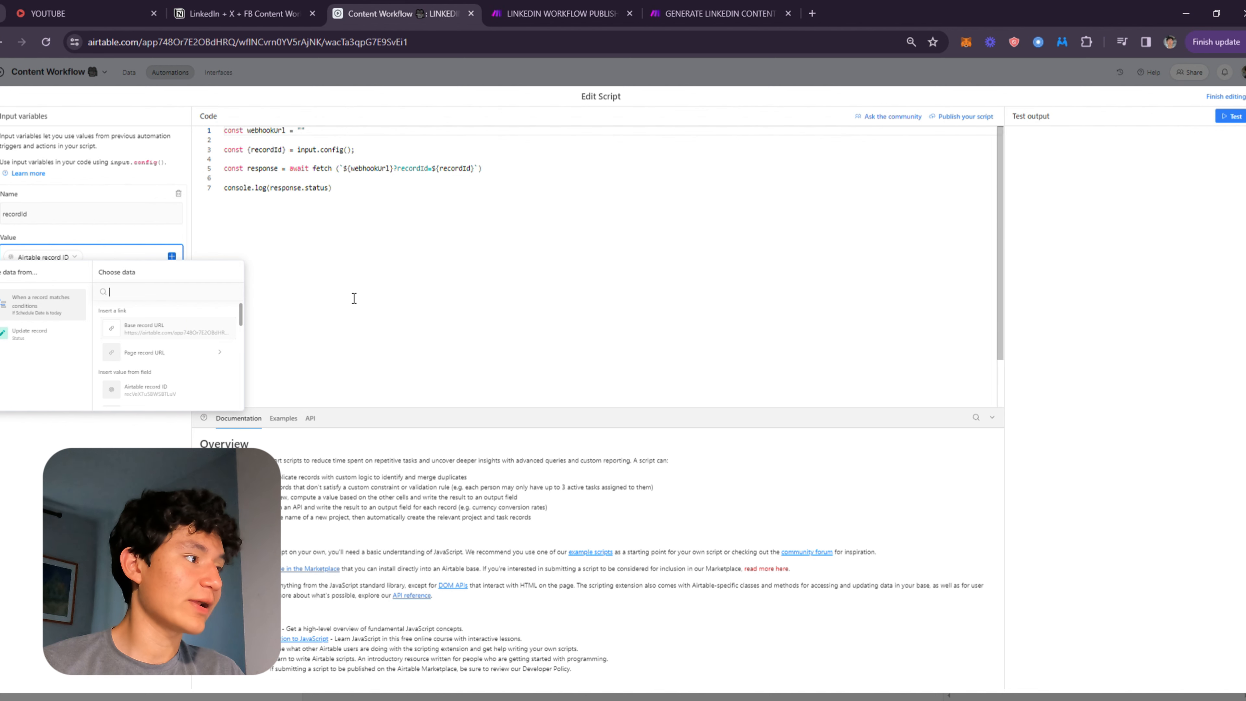
pyautogui.click(339, 288)
pyautogui.moveTo(491, 201); pyautogui.dragTo(221, 129)
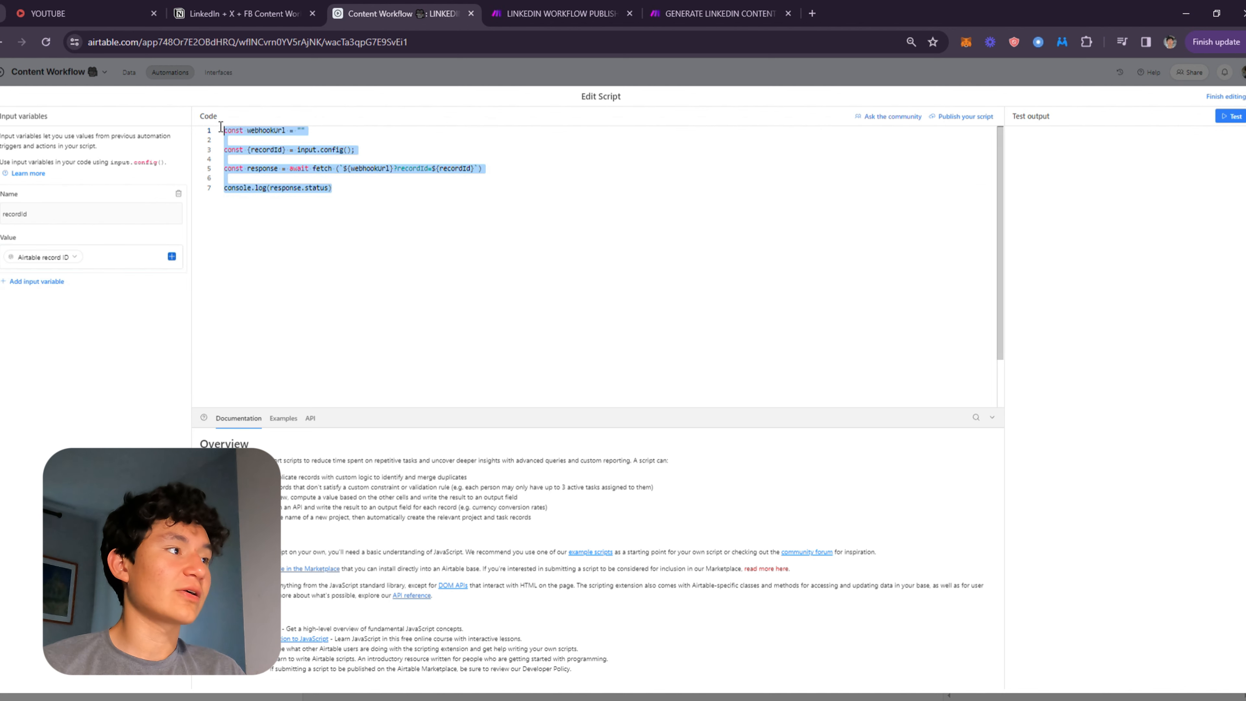
pyautogui.click(444, 193)
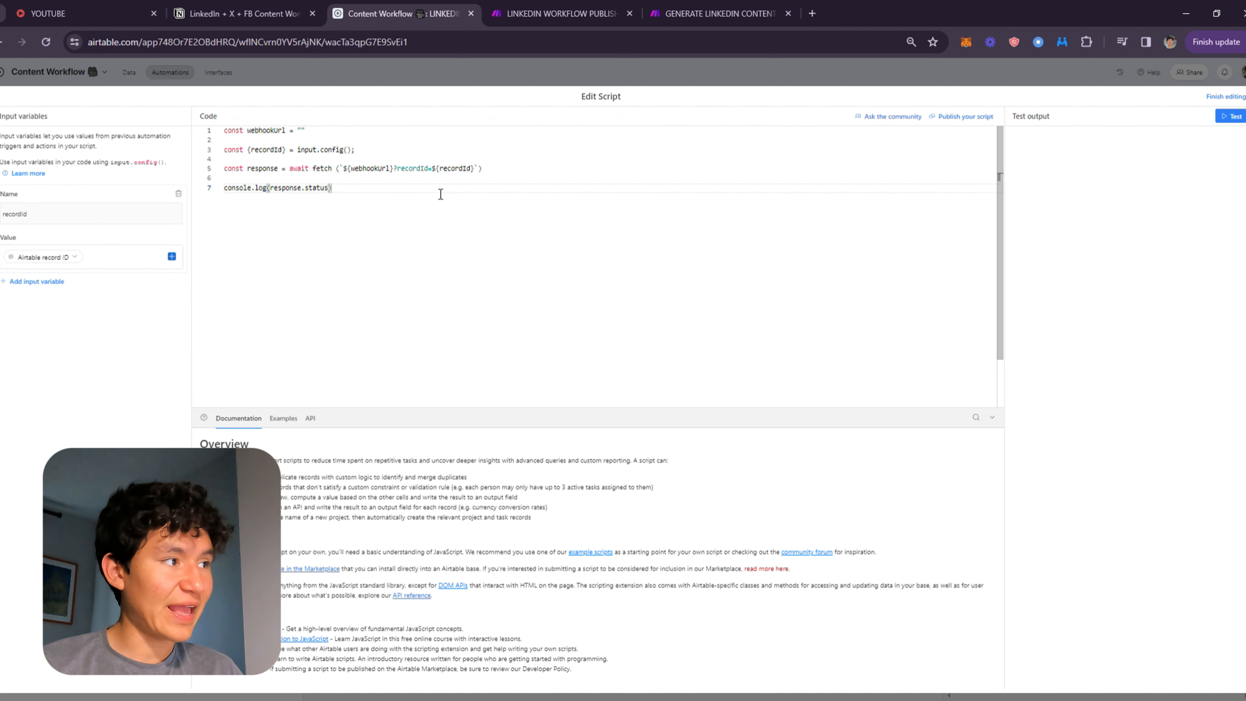
pyautogui.hotkey('ctrl', 'a')
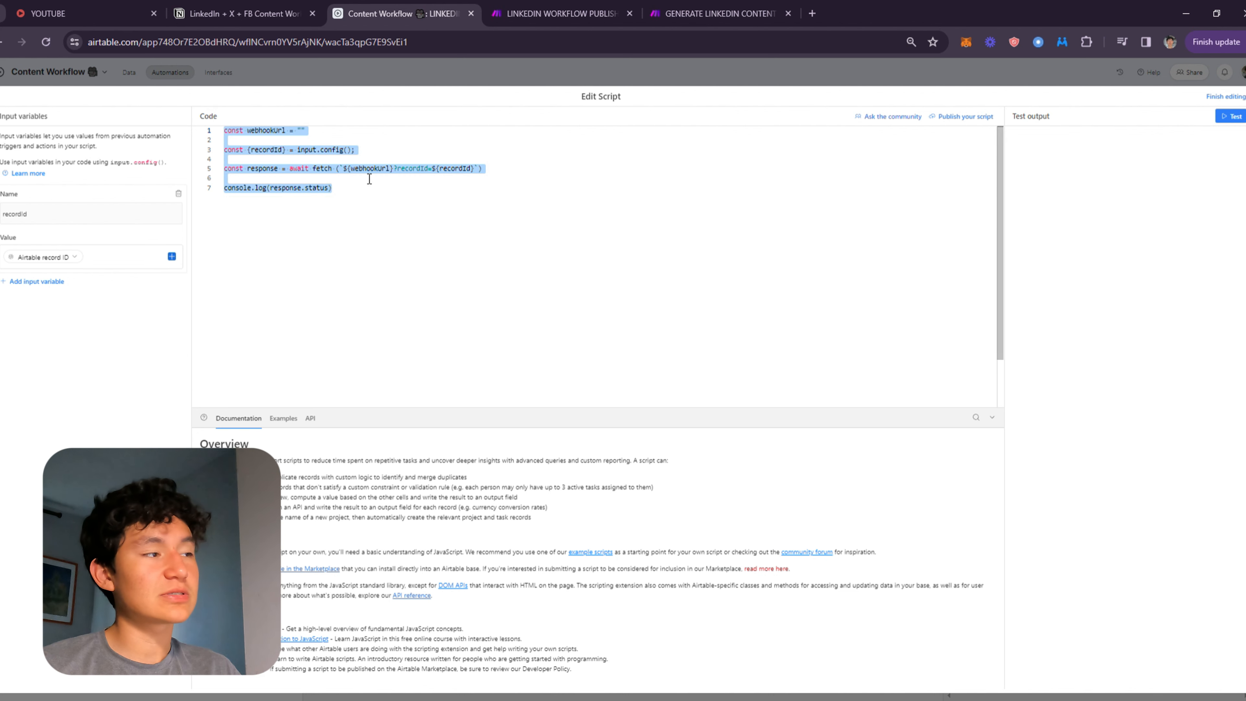
pyautogui.click(399, 191)
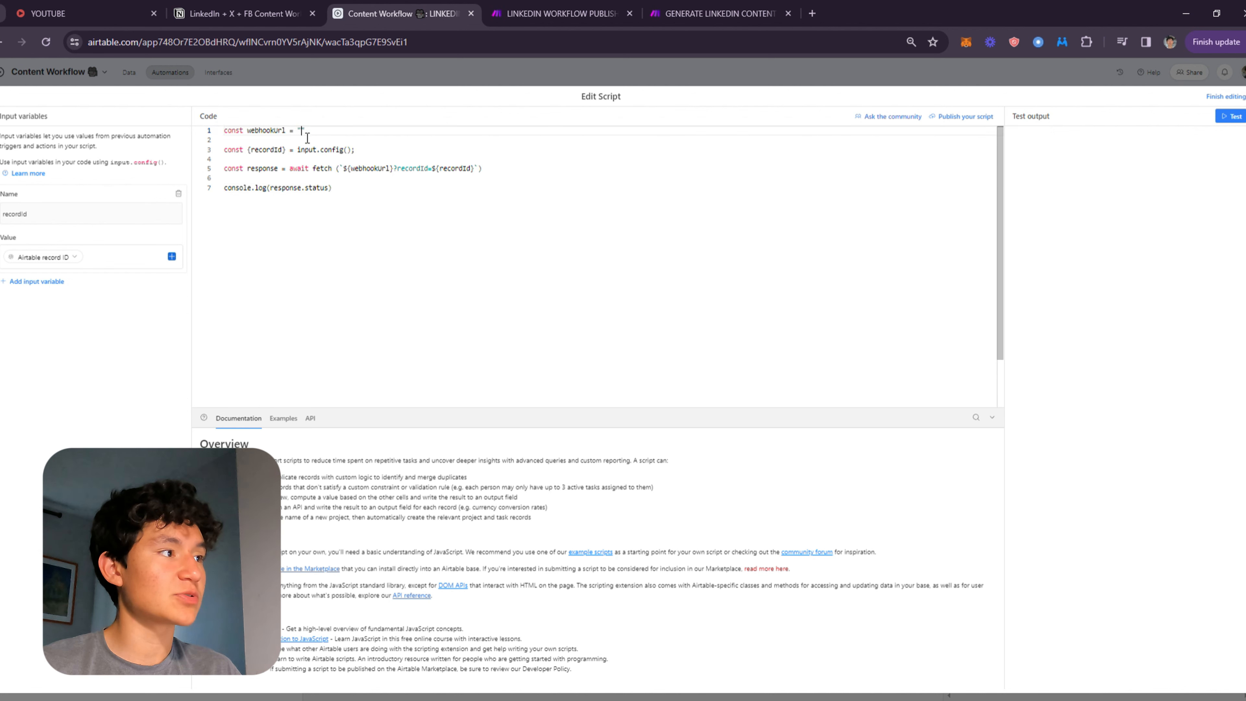
# Paste the copied webhook address into the webhookUrl quotes and finish editing the script.
pyautogui.click(545, 5)
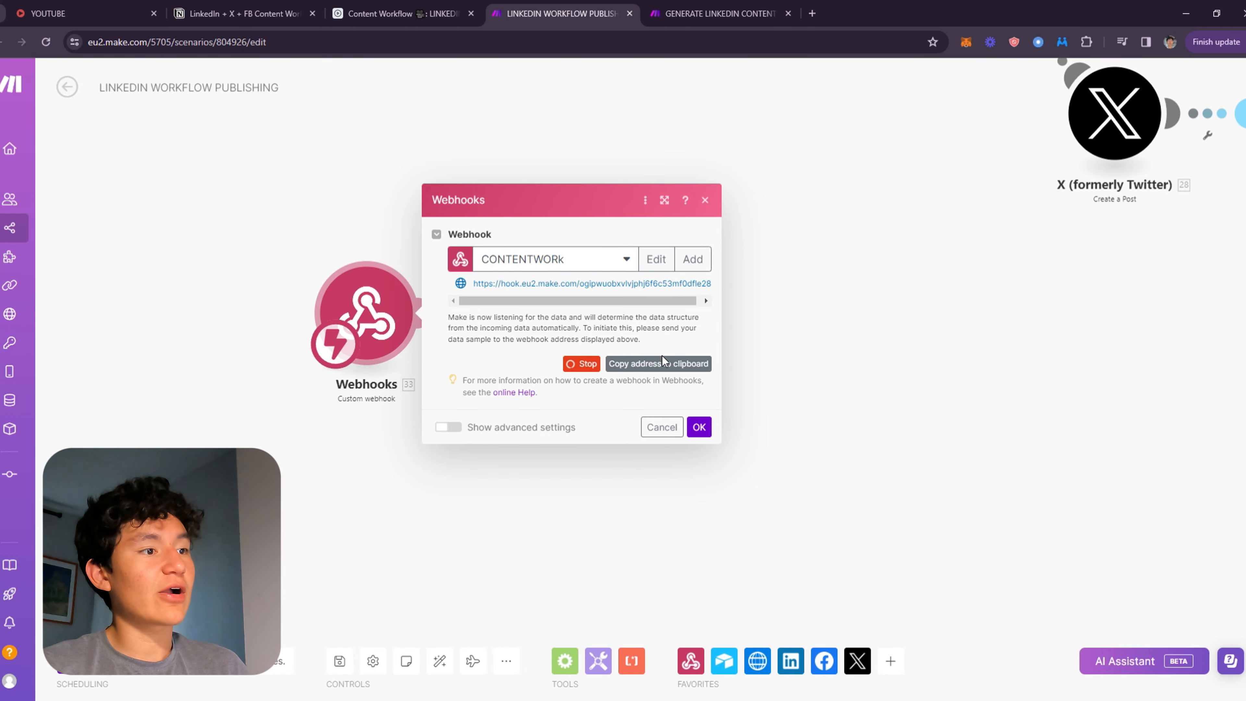
pyautogui.click(387, 13)
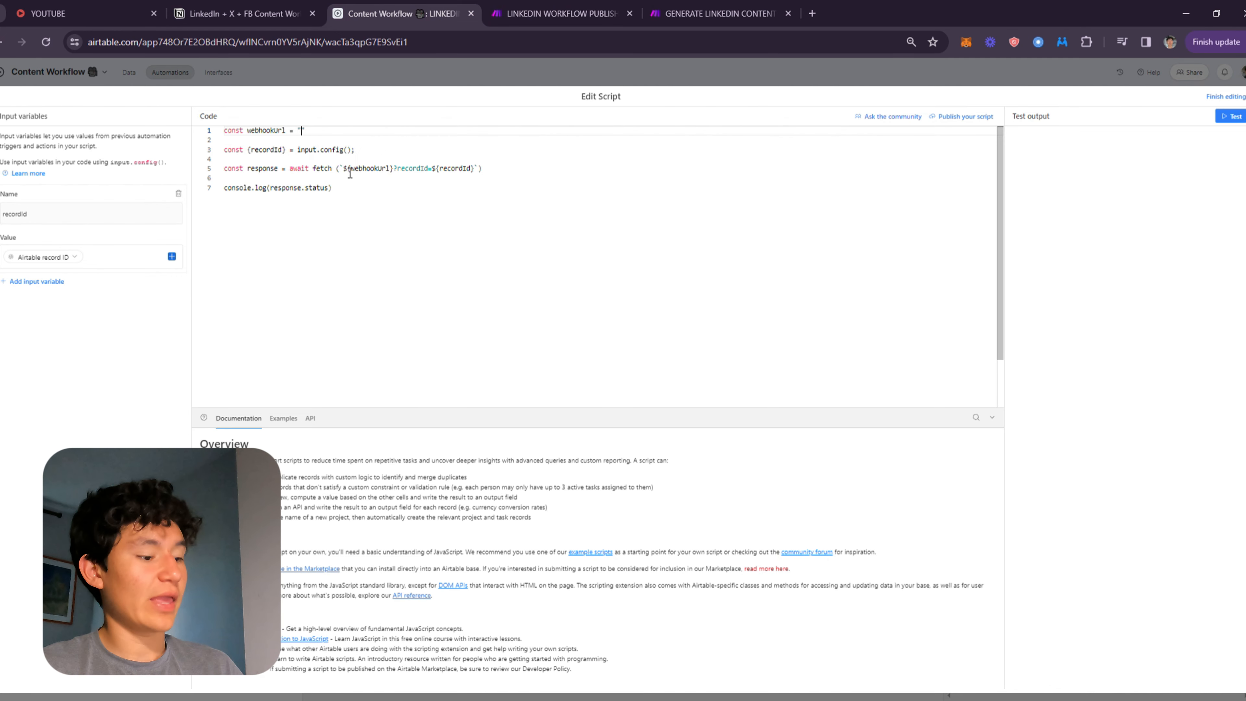
pyautogui.click(629, 223)
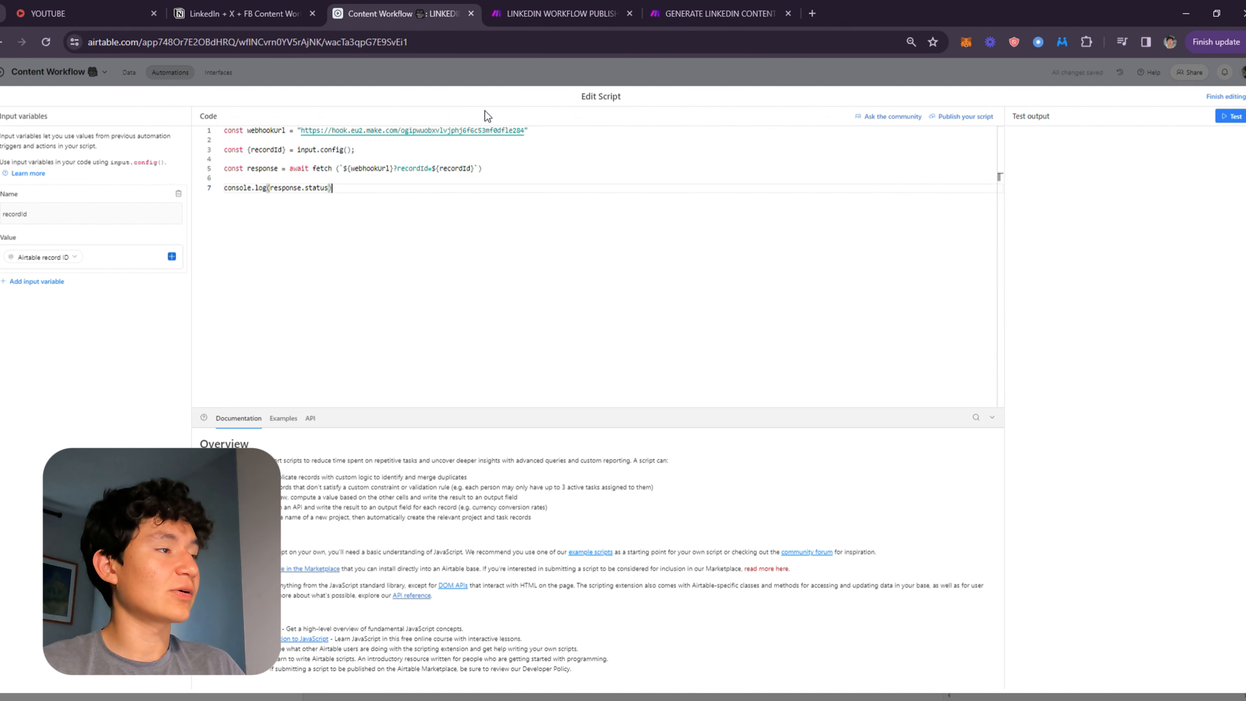
pyautogui.click(589, 76)
# Try testing the LinkedIn Publishing Automations with a selected test record.
pyautogui.click(579, 15)
pyautogui.click(376, 312)
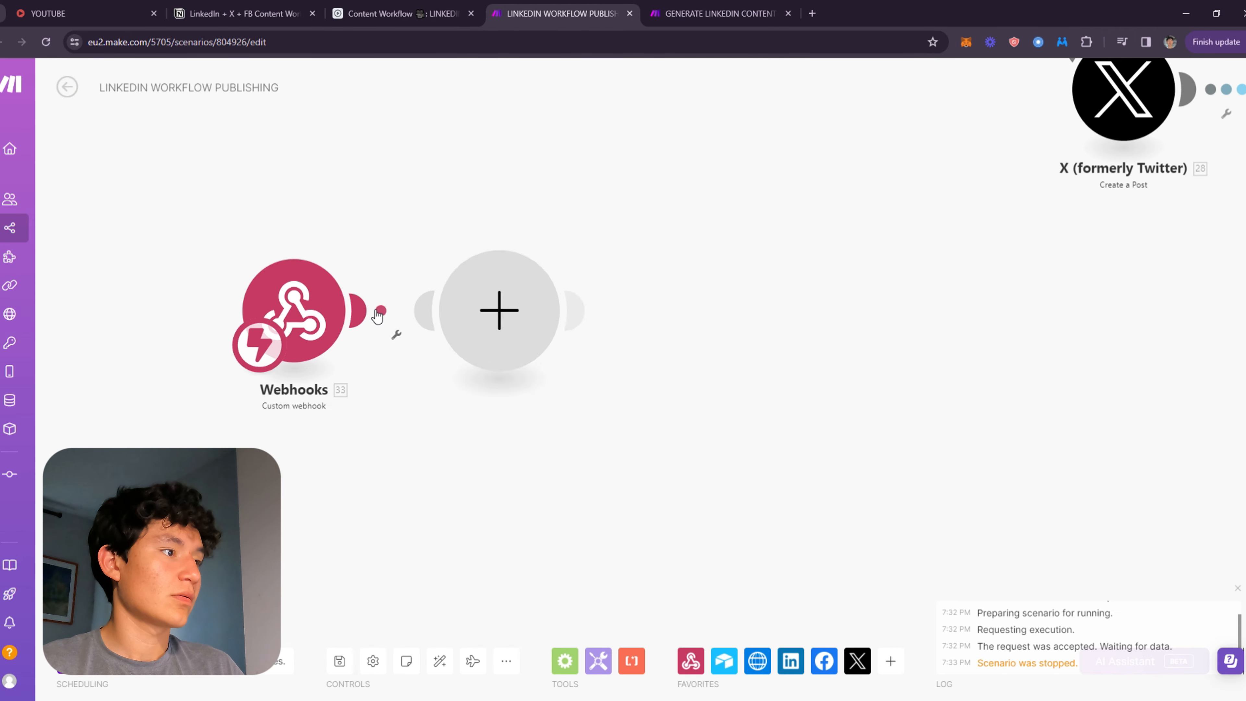
pyautogui.click(425, 9)
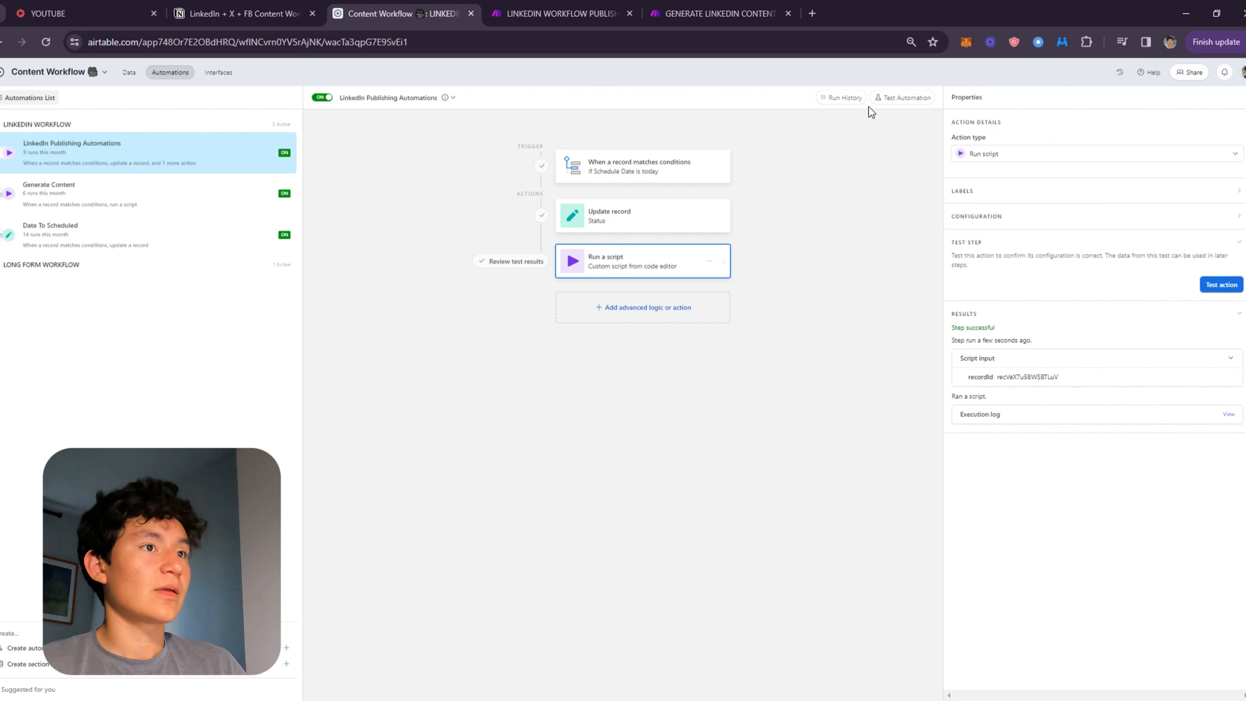
pyautogui.click(907, 98)
pyautogui.click(1057, 142)
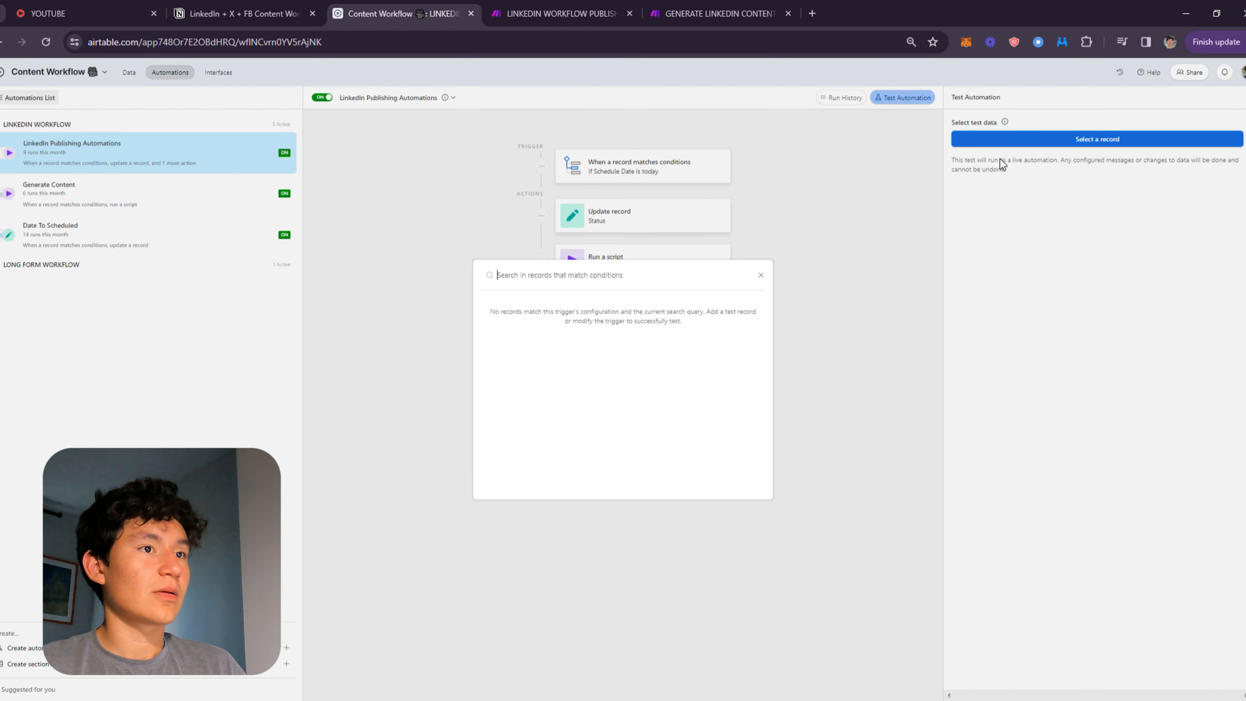
pyautogui.click(761, 275)
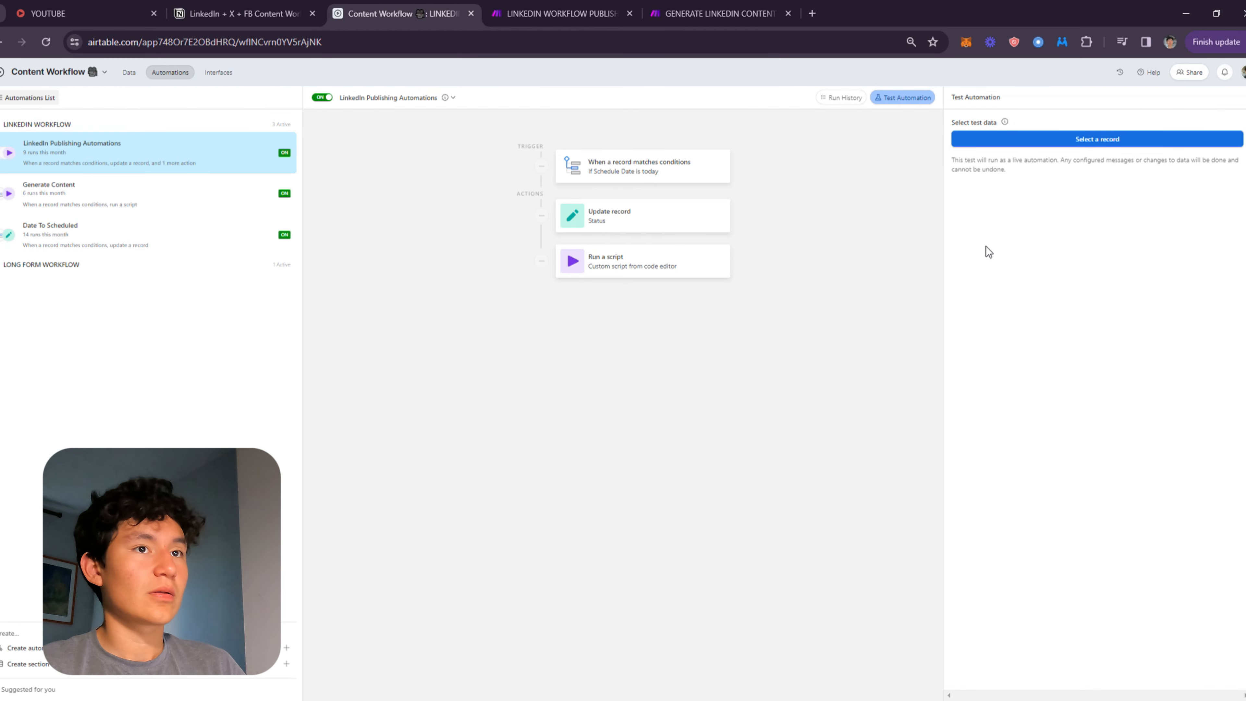
# Close the module picker in the scenario and close the LinkedIn + X + FB Content Workflow browser tab.
pyautogui.click(527, 15)
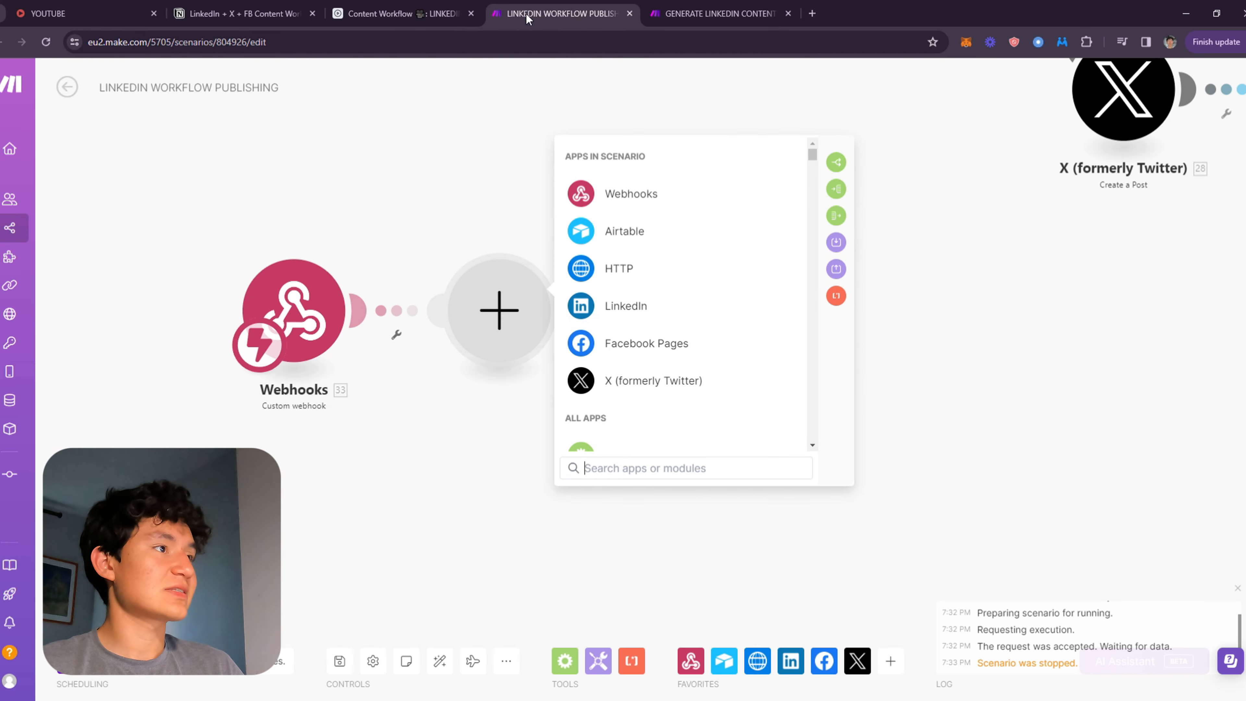
pyautogui.click(436, 451)
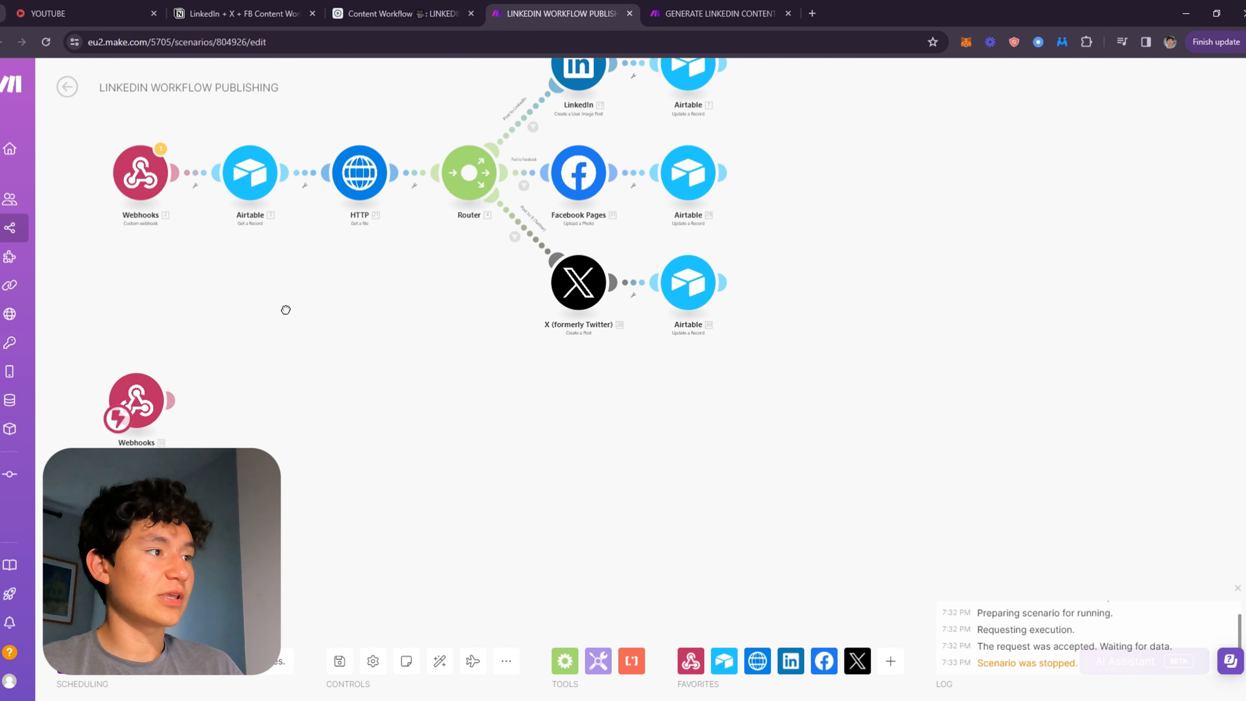
pyautogui.moveTo(501, 473); pyautogui.dragTo(545, 239)
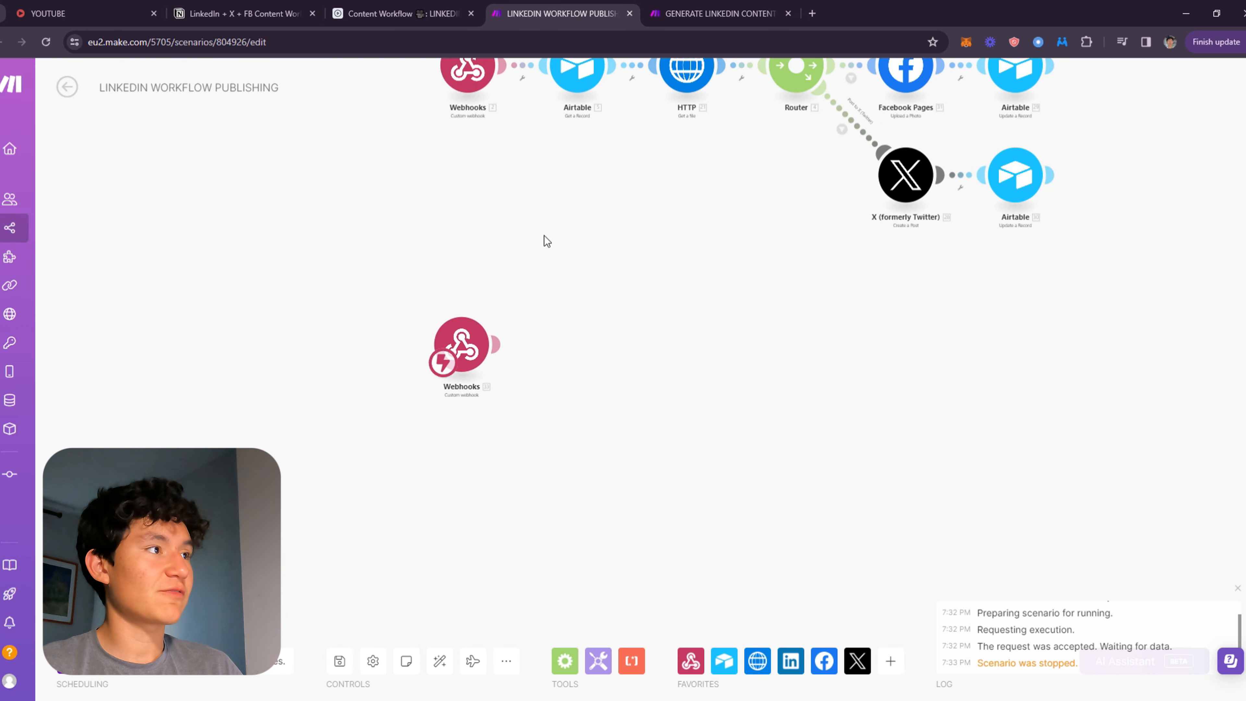
pyautogui.click(319, 12)
pyautogui.click(333, 8)
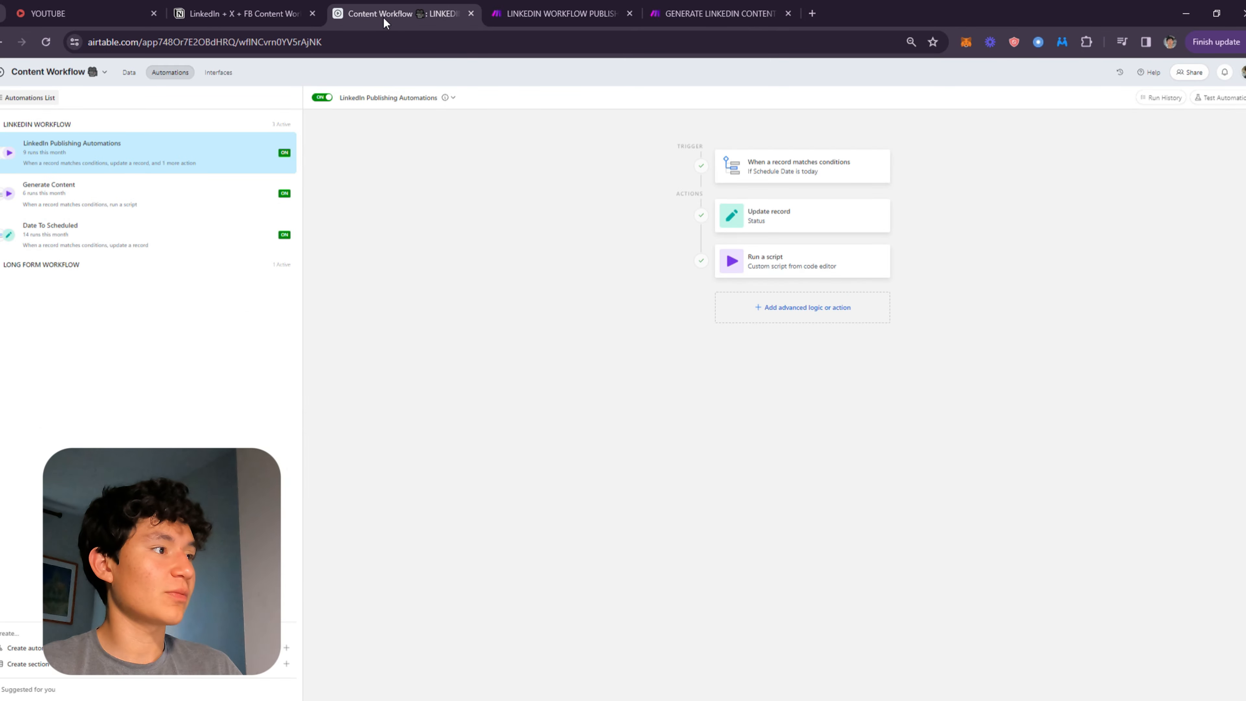
pyautogui.click(312, 13)
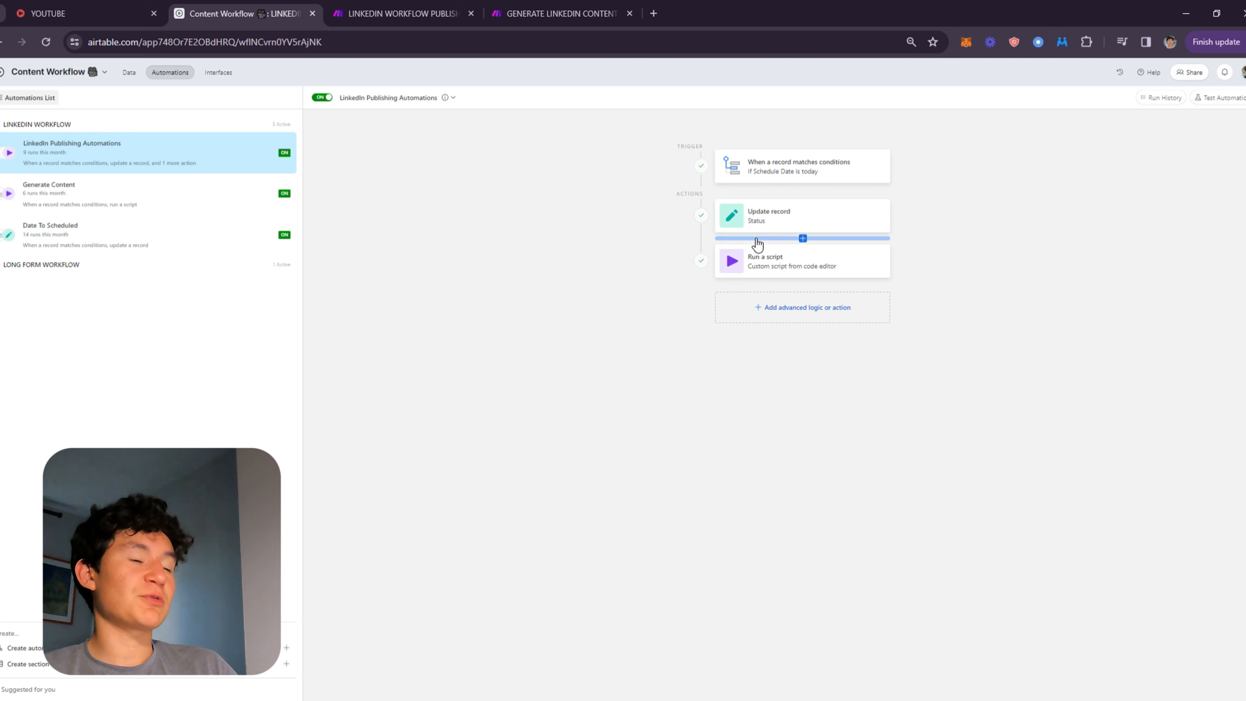
# Review the Run a script action's updated webhook URL and the publishing scenario layout.
pyautogui.click(766, 258)
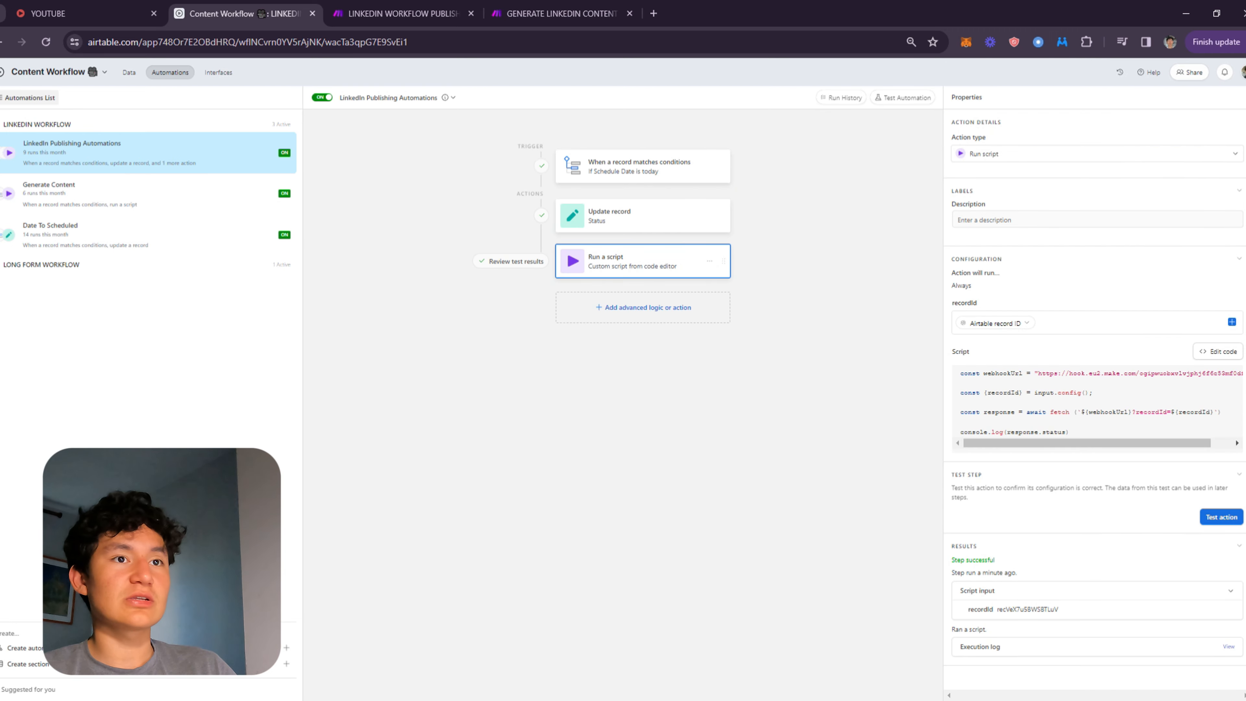
pyautogui.click(422, 13)
pyautogui.moveTo(638, 295); pyautogui.dragTo(512, 562)
pyautogui.moveTo(743, 481); pyautogui.dragTo(697, 358)
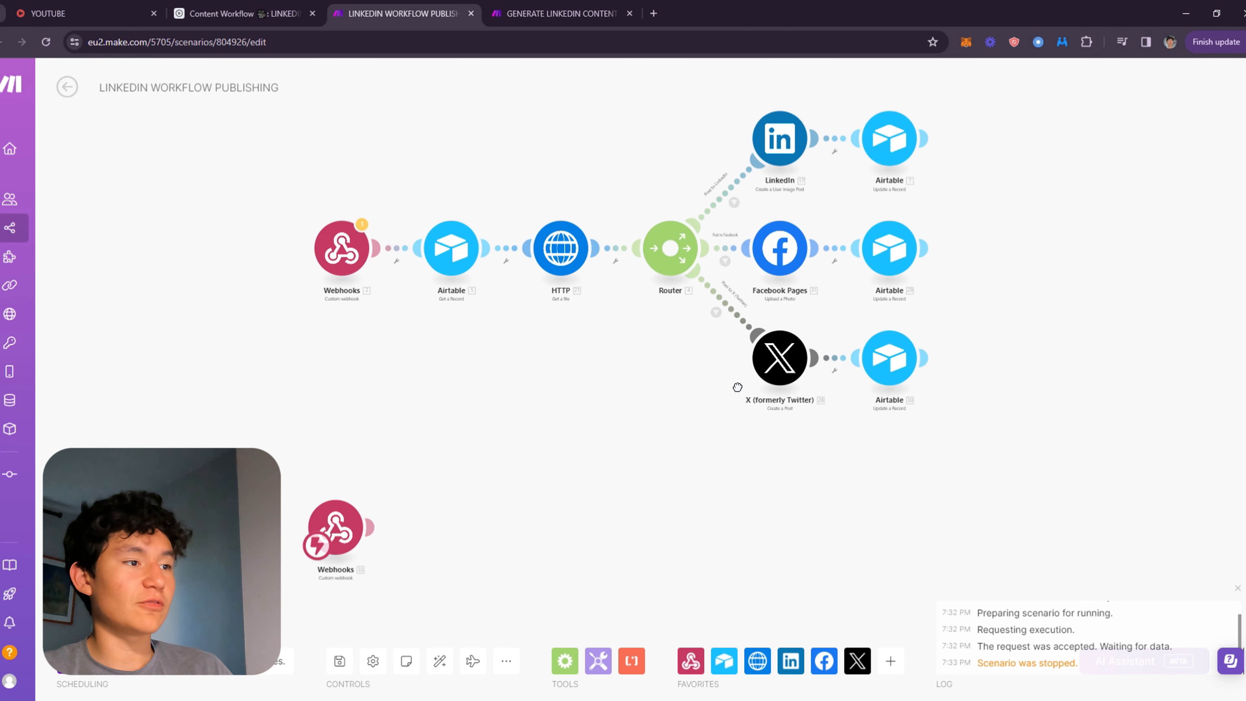
pyautogui.moveTo(1012, 476); pyautogui.dragTo(481, 114)
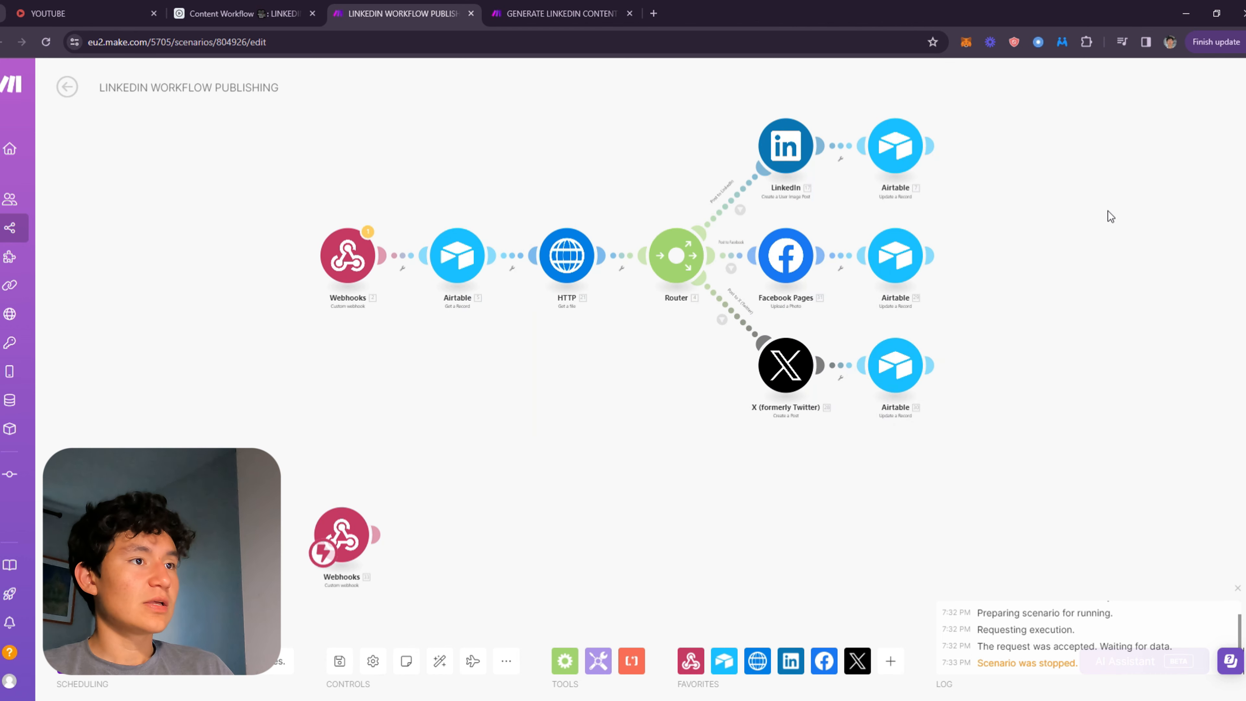
# Add an Airtable Get a Record module after the new Webhooks trigger.
pyautogui.moveTo(491, 328); pyautogui.dragTo(525, 171)
pyautogui.click(441, 413)
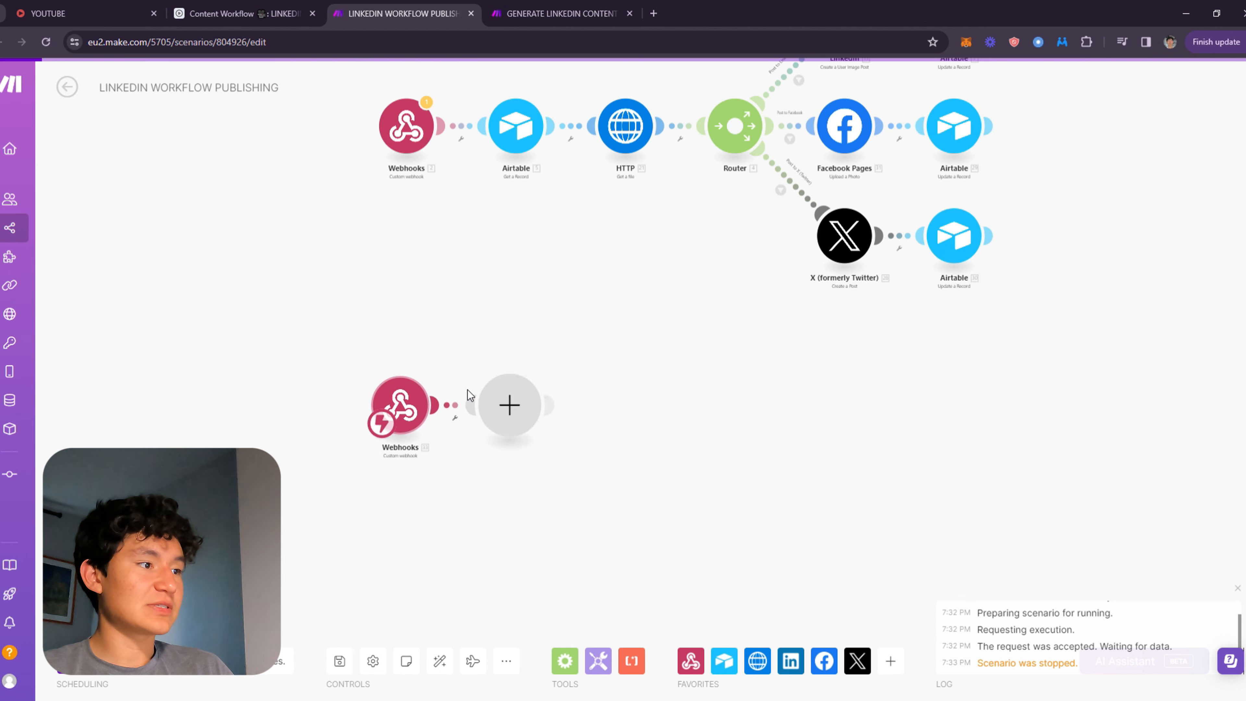
pyautogui.click(595, 330)
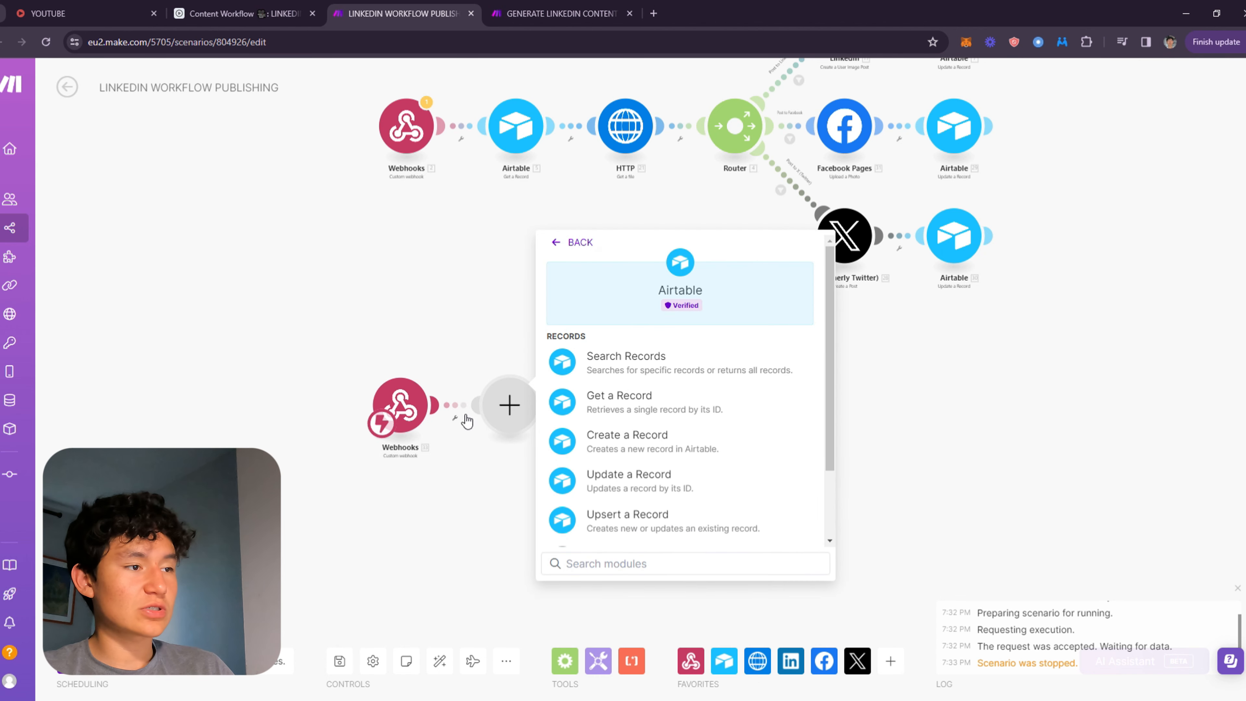
pyautogui.click(643, 412)
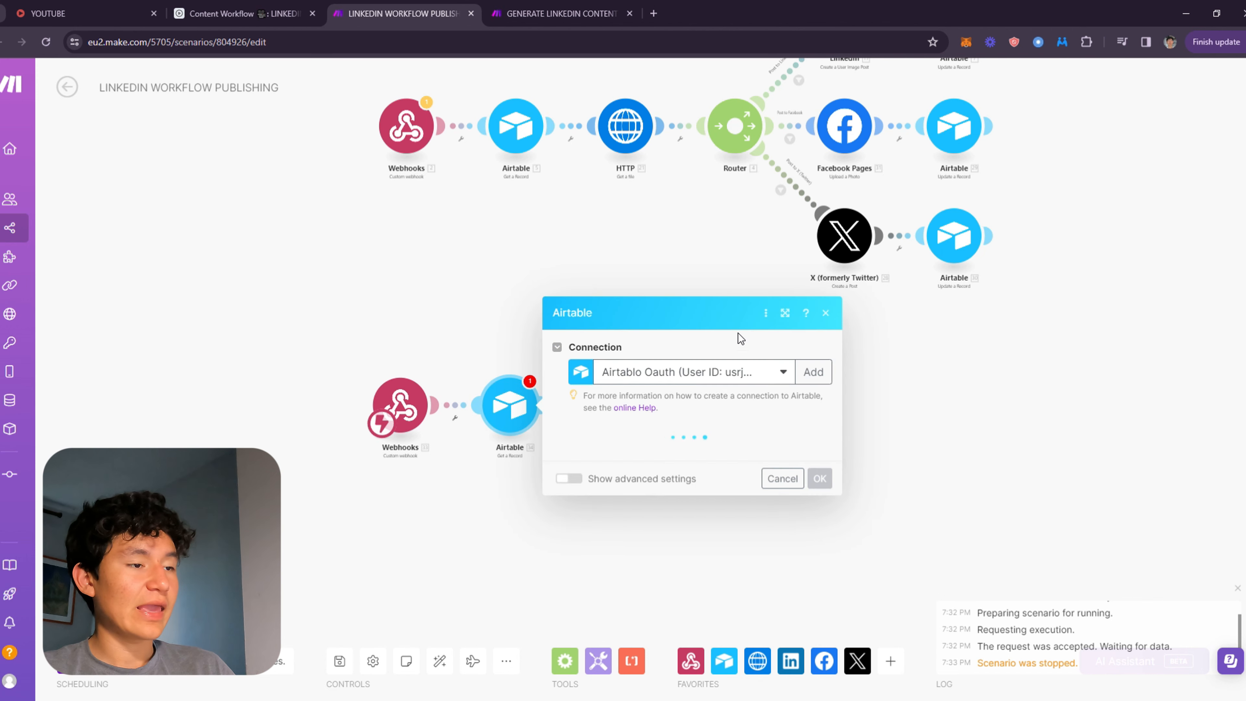
# Select the Content Workflow base and the LINKEDIN WORKFLOW table in the Airtable module.
pyautogui.click(679, 454)
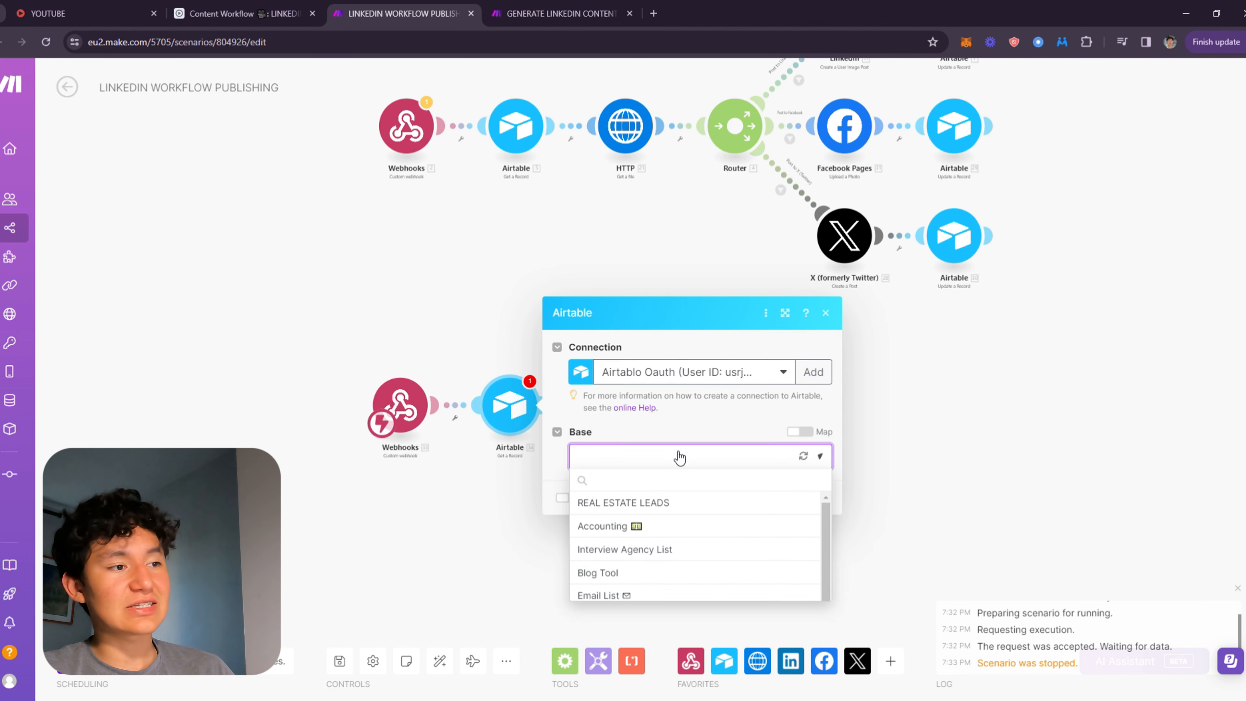
pyautogui.scroll(-3, 673, 519)
pyautogui.scroll(3, 668, 520)
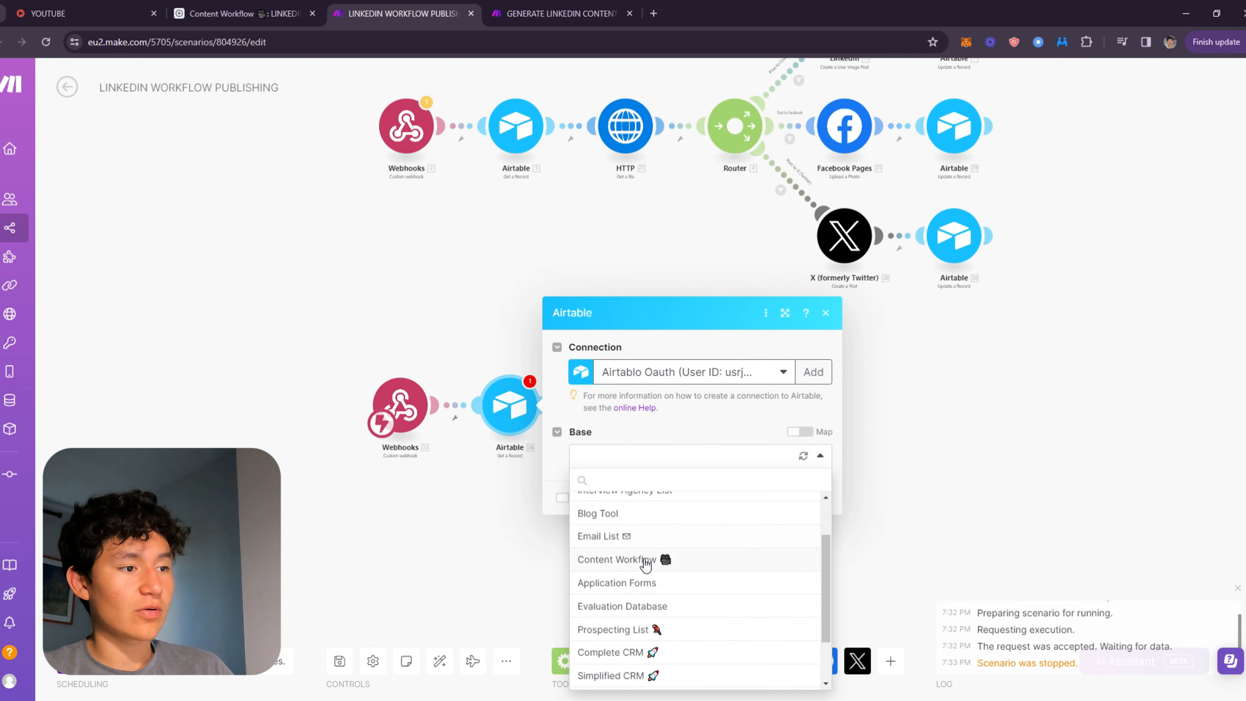
pyautogui.click(653, 560)
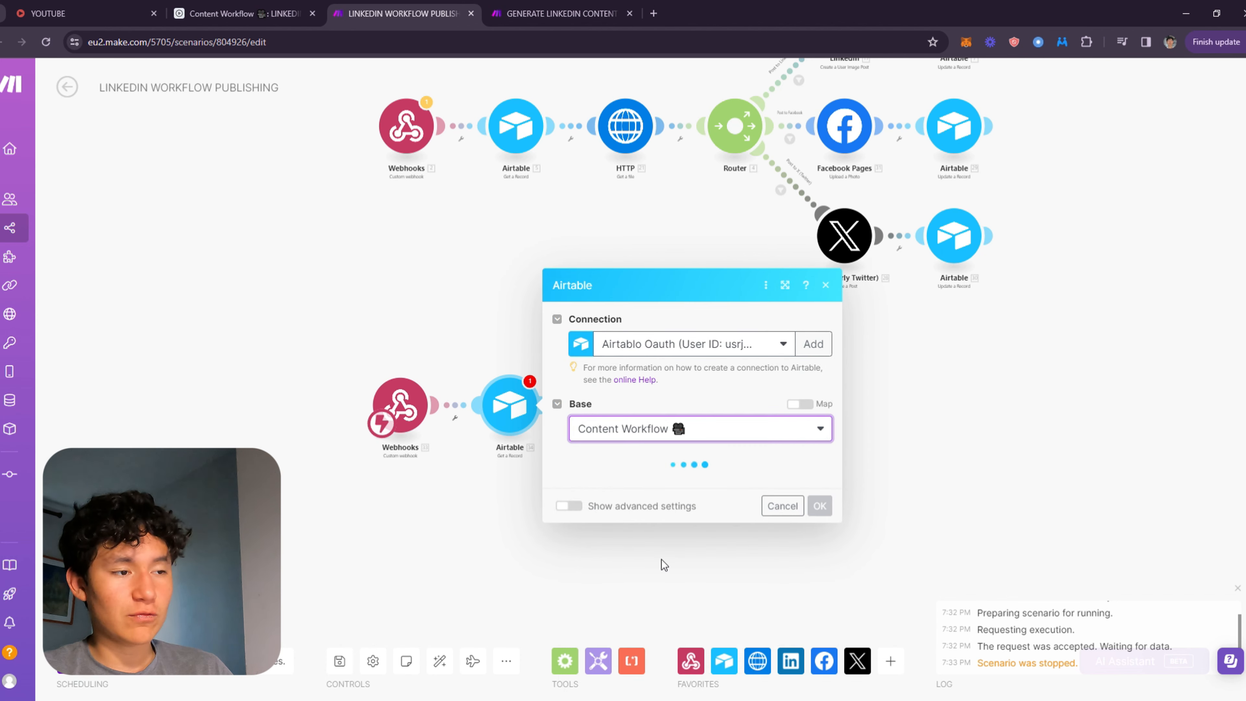
pyautogui.click(626, 483)
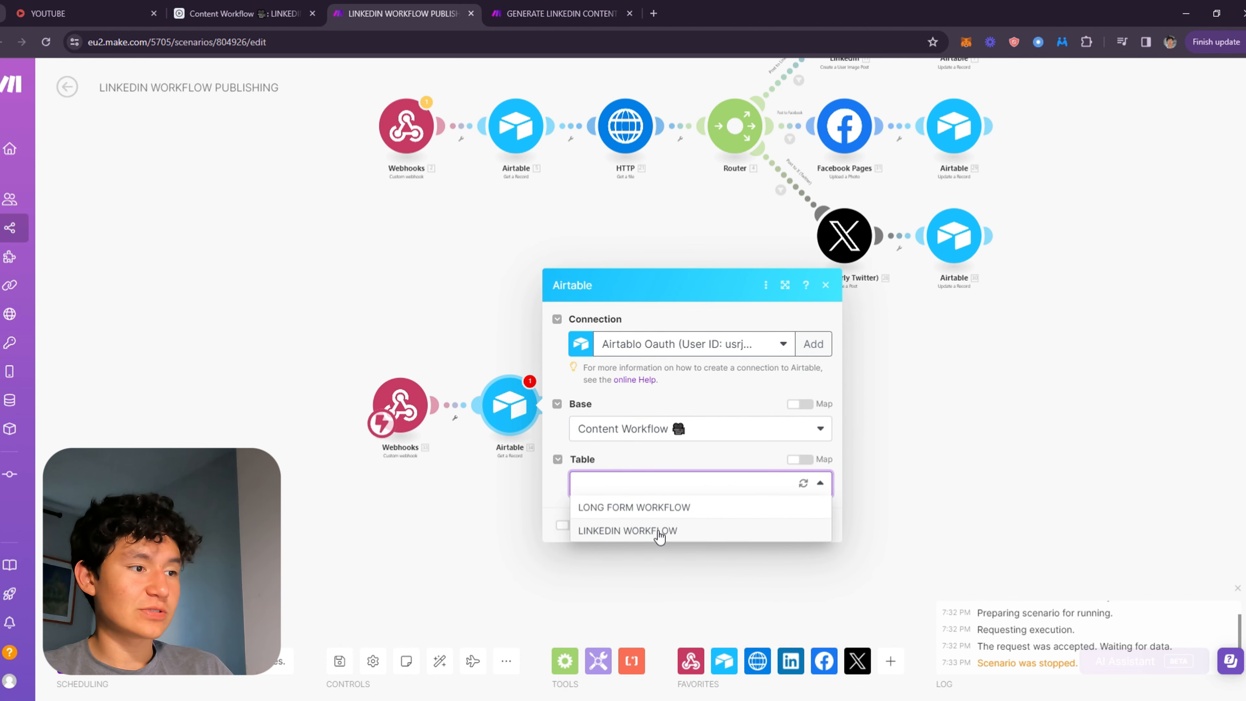
pyautogui.click(658, 531)
# Map the webhook's recordId into the Airtable module's Record ID field and save the module.
pyautogui.click(648, 519)
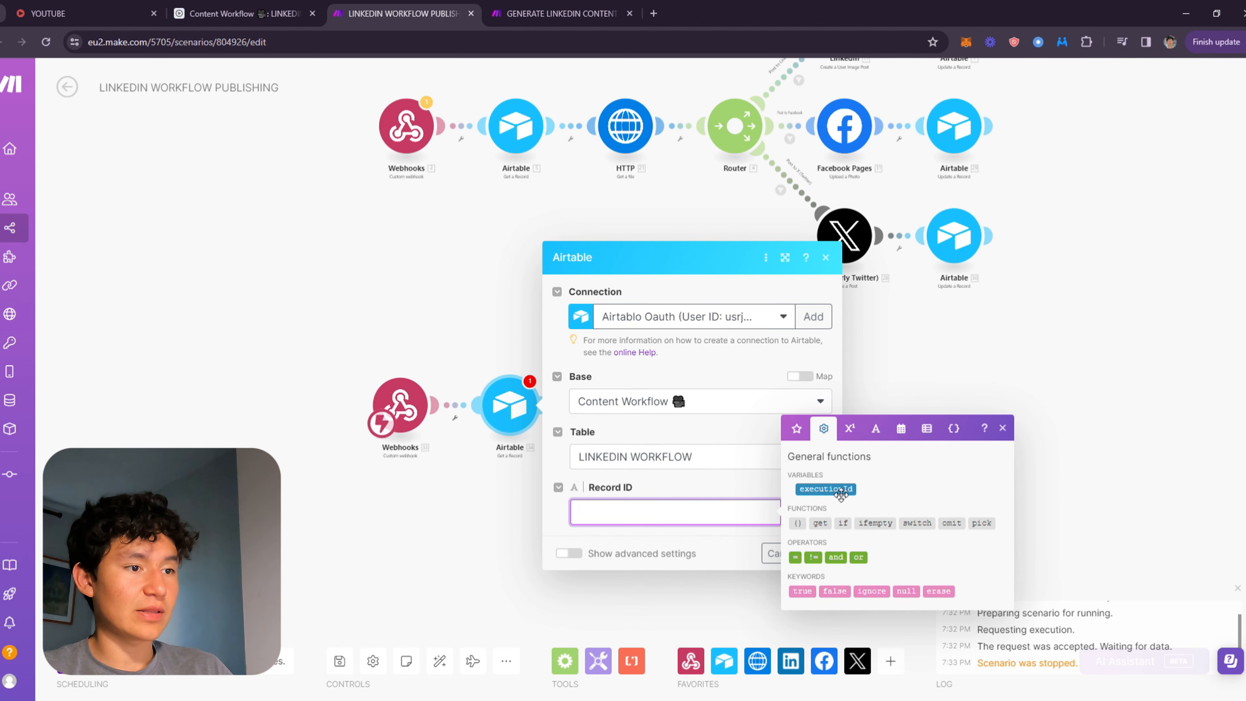
pyautogui.click(796, 428)
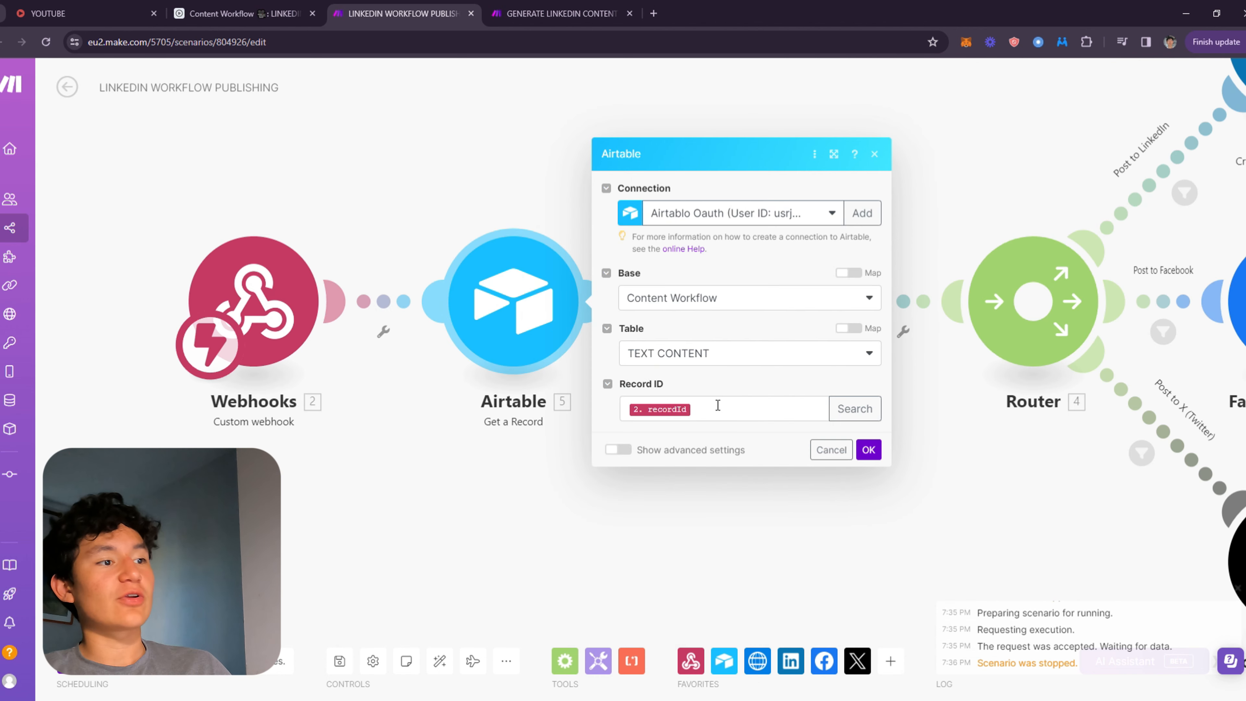
pyautogui.click(708, 412)
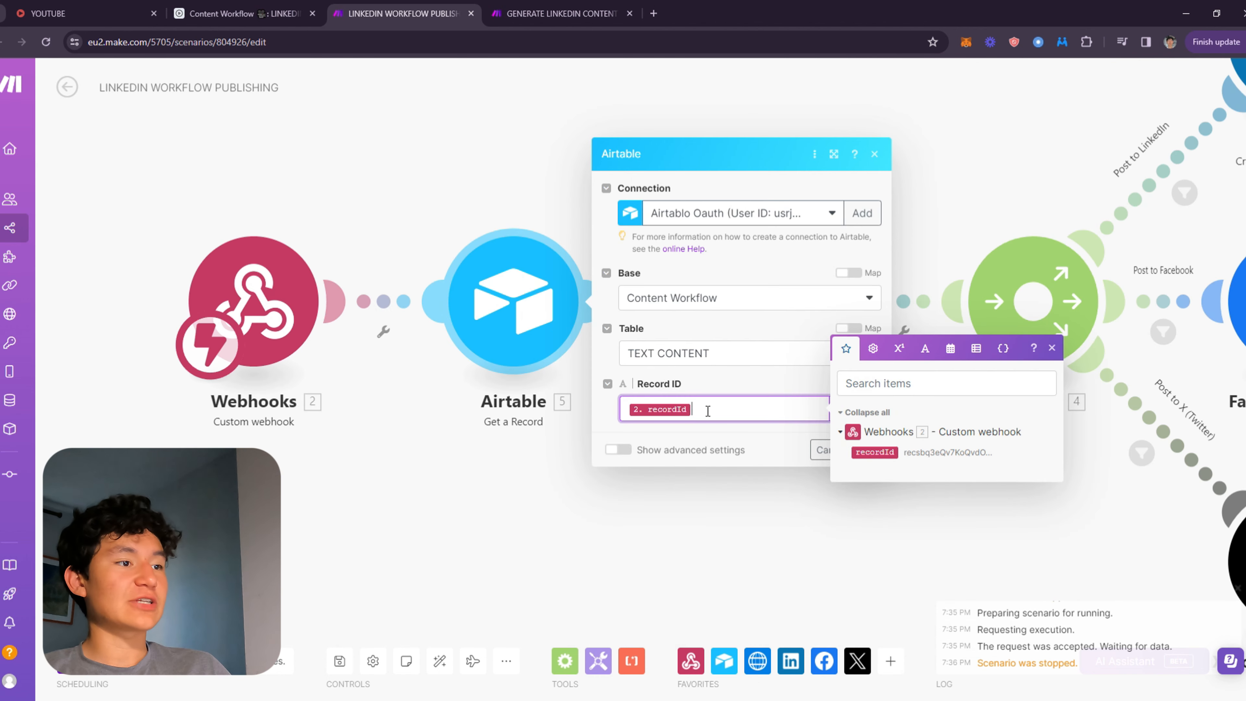
pyautogui.click(875, 452)
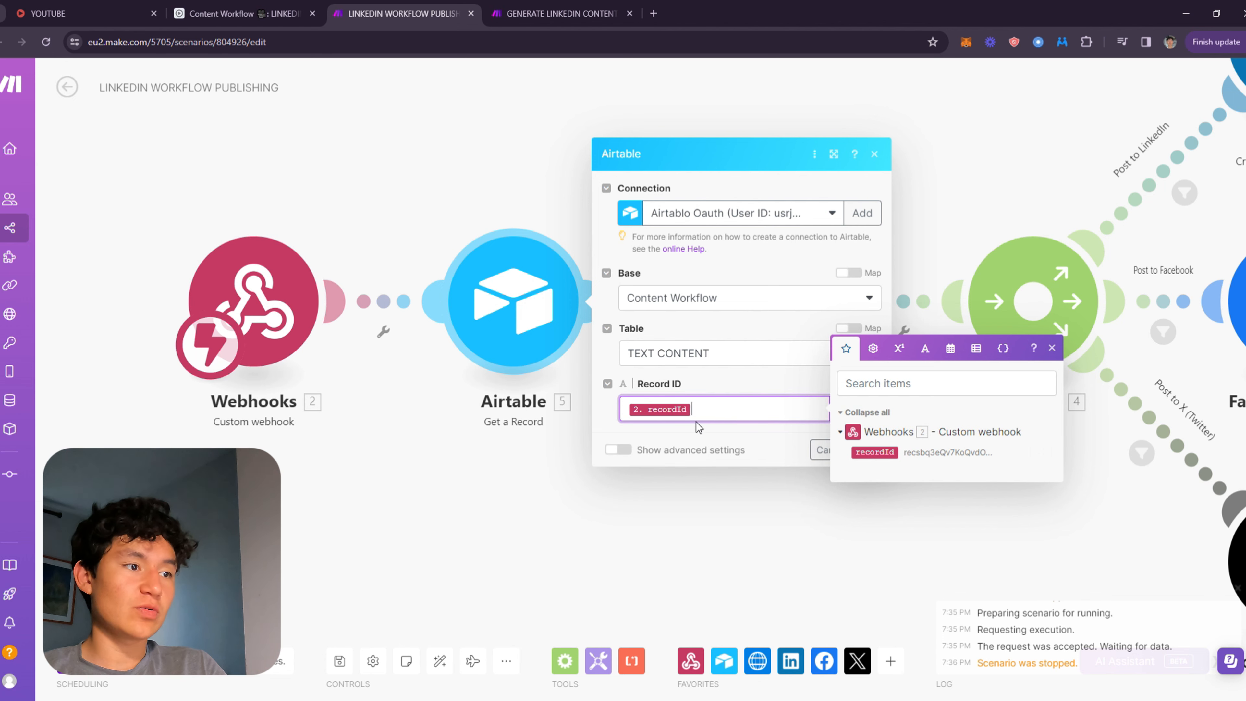
pyautogui.click(789, 445)
pyautogui.click(869, 448)
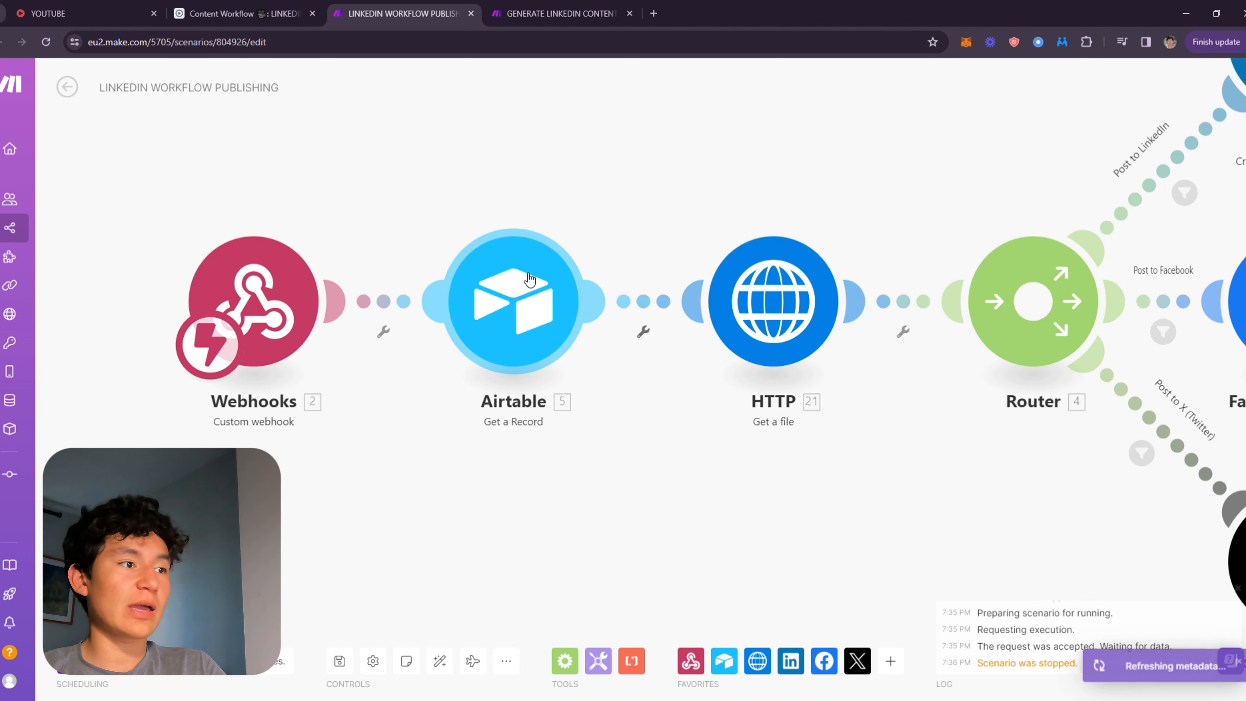
# Try running only the Airtable module with a pasted record ID for the webhook's recordId.
pyautogui.rightClick(508, 279)
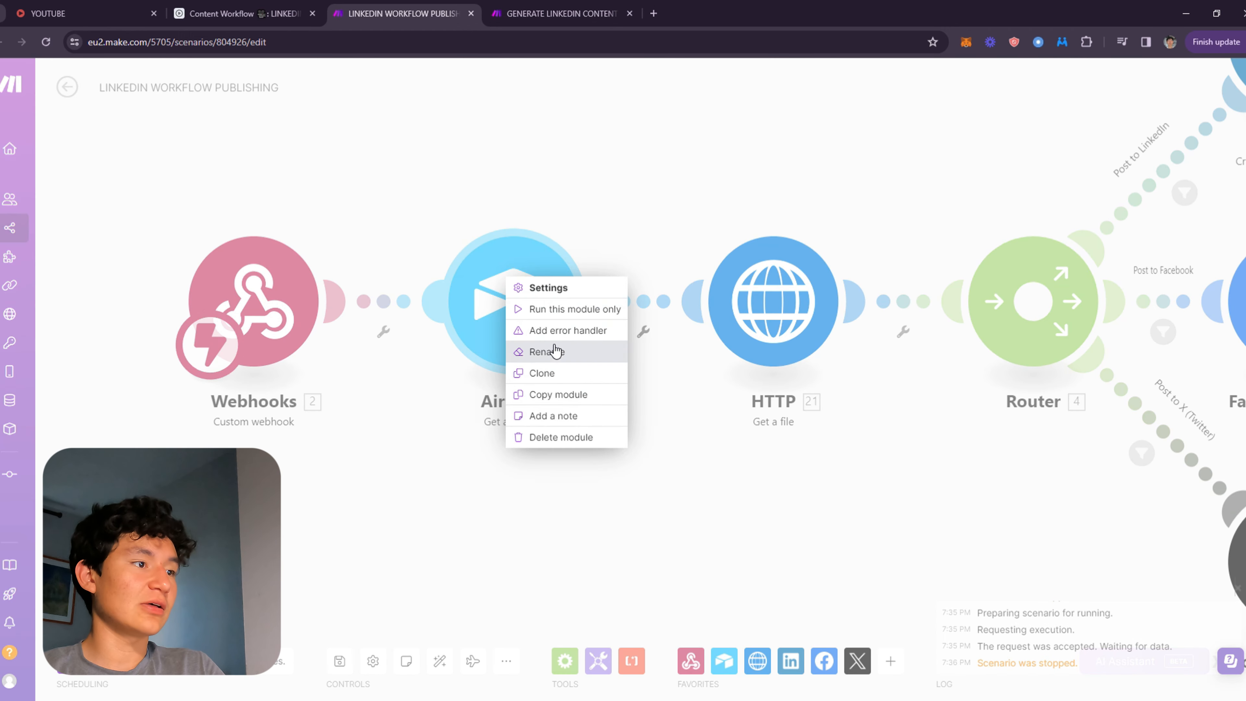
pyautogui.click(572, 310)
pyautogui.write('recVeX7u5BWSBTLuV')
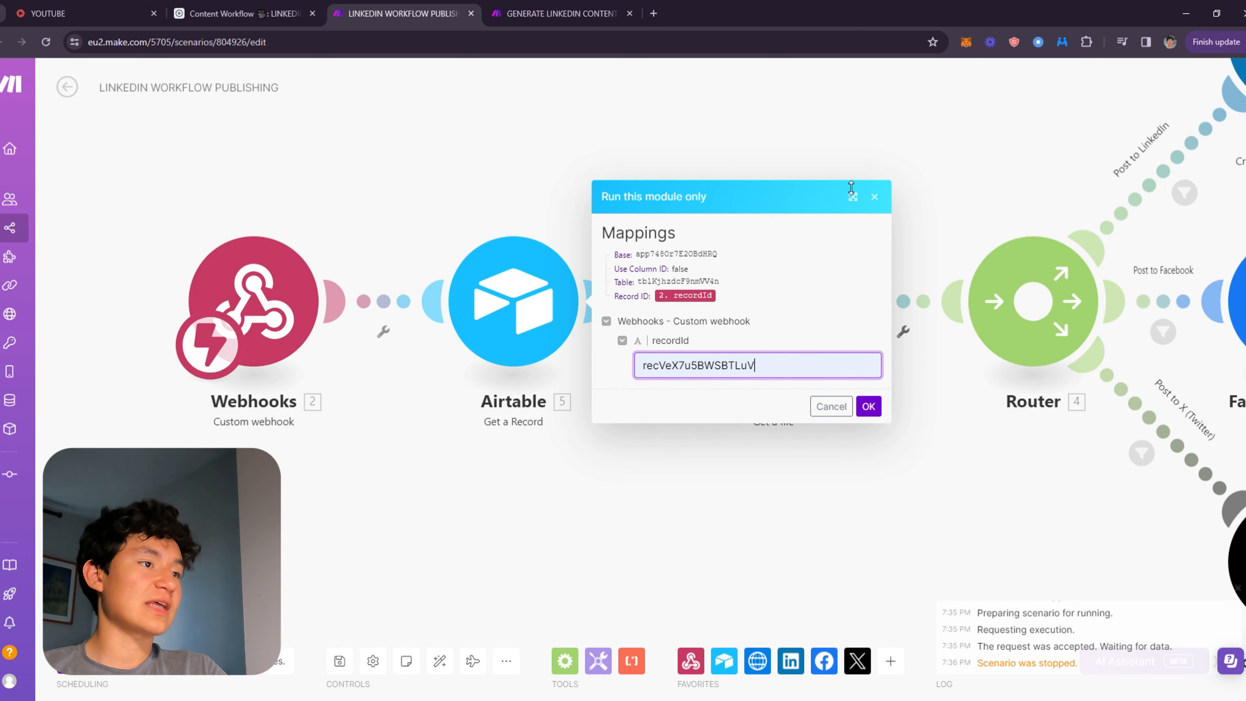
pyautogui.click(874, 196)
# Inspect the HTTP Get a file module's URL mapping to the Airtable record's attachment URL.
pyautogui.moveTo(695, 215); pyautogui.dragTo(486, 348)
pyautogui.scroll(-2, 516, 321)
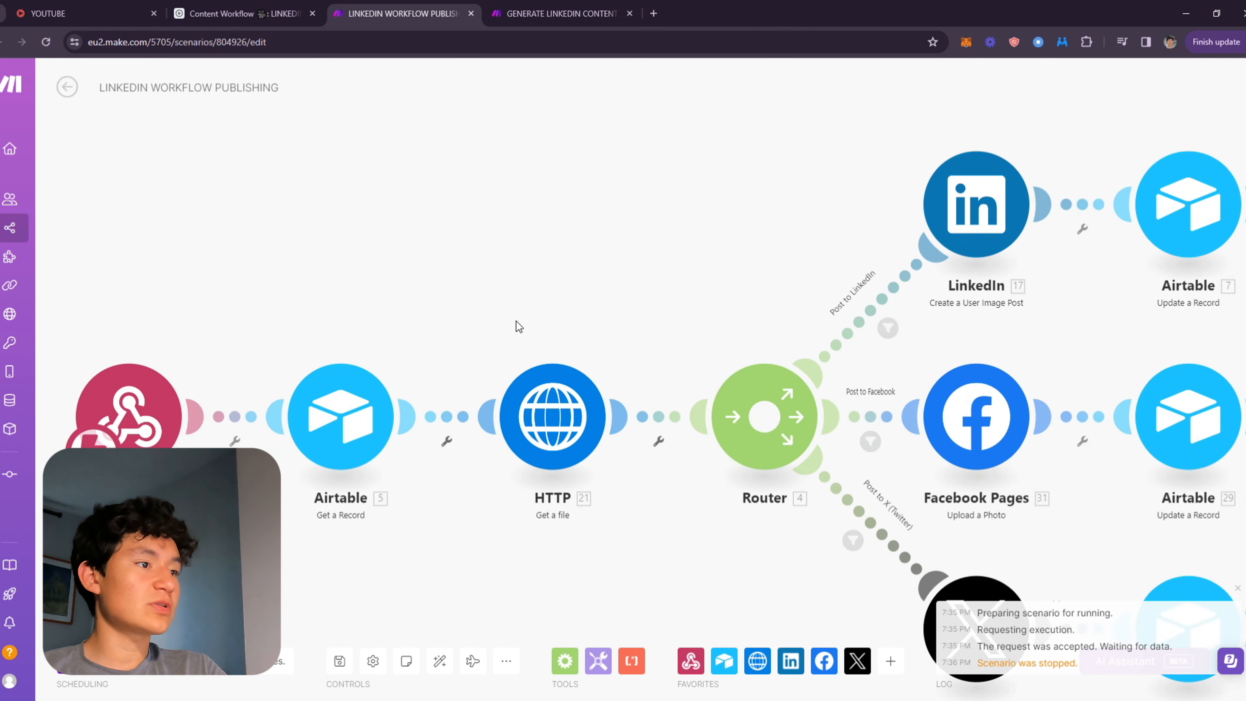
pyautogui.click(537, 372)
pyautogui.click(459, 222)
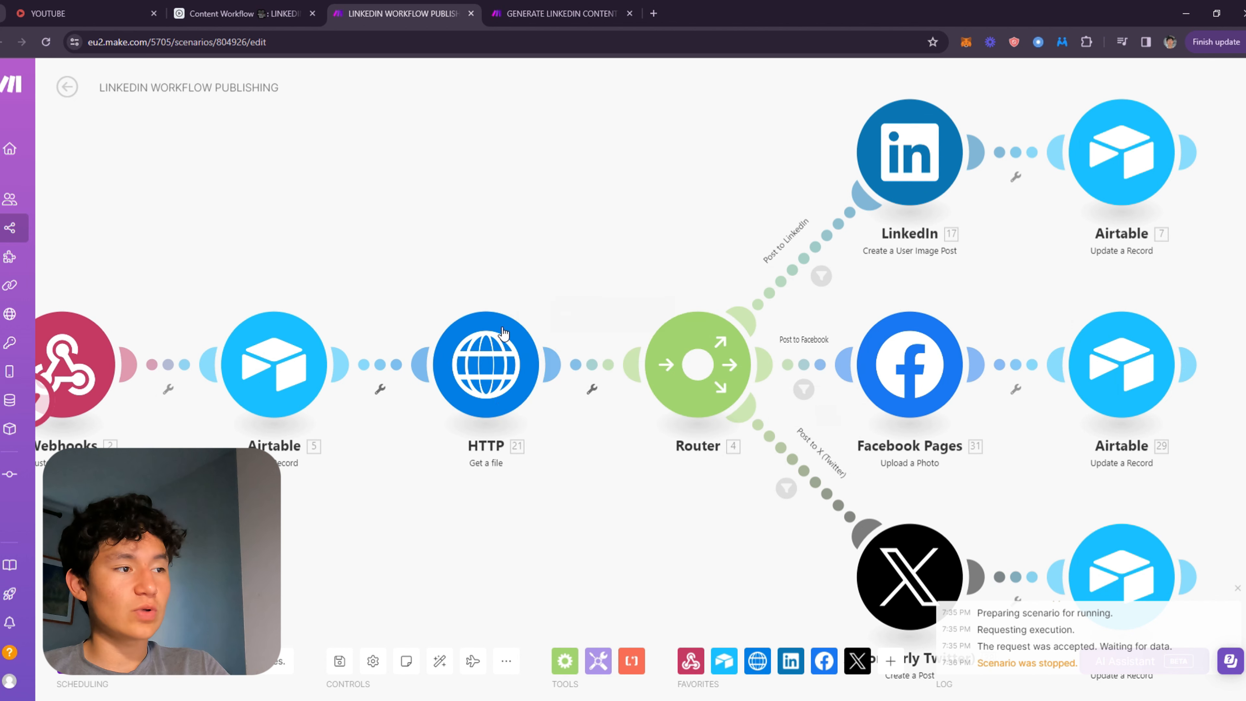
pyautogui.click(500, 376)
pyautogui.click(768, 376)
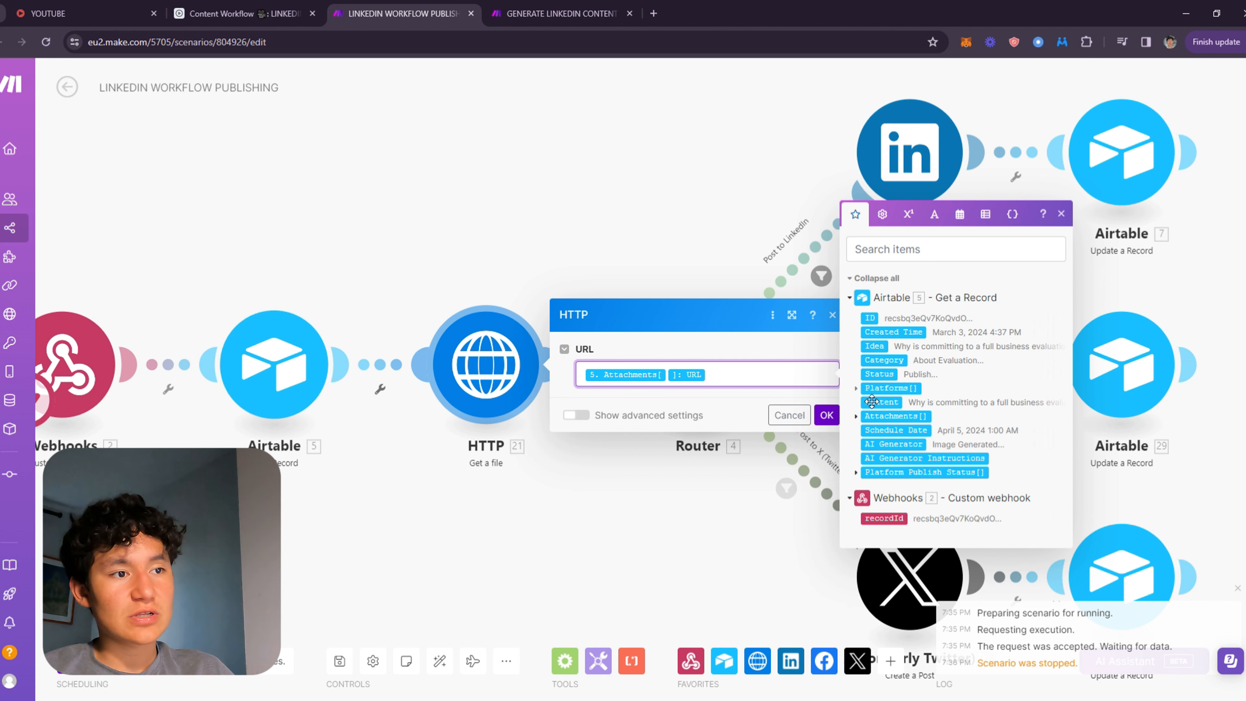
pyautogui.click(856, 416)
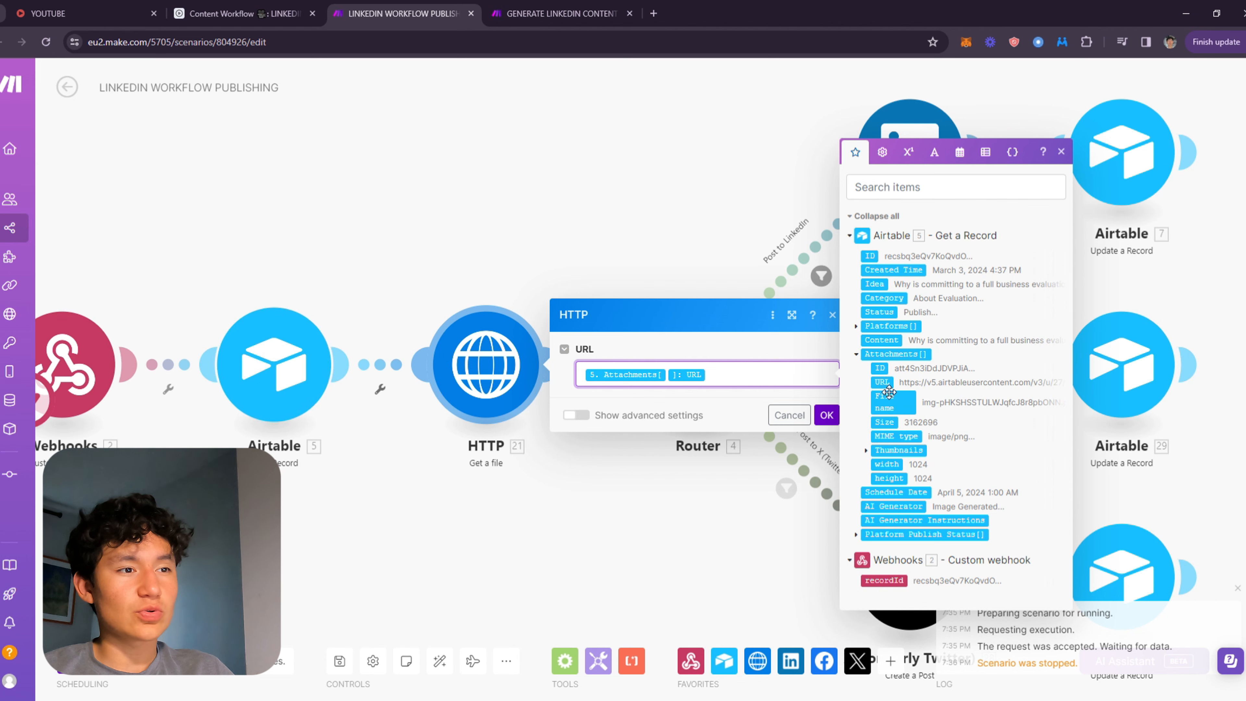
pyautogui.click(766, 390)
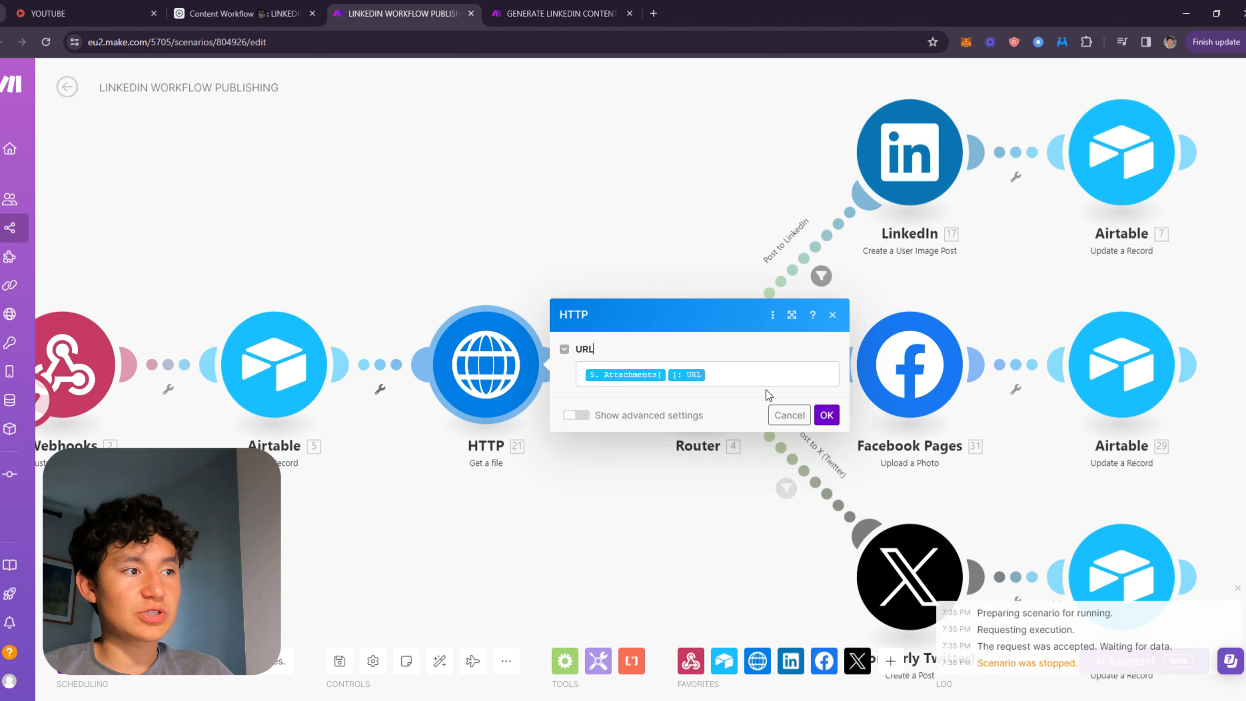
pyautogui.click(827, 415)
# Inspect the Facebook Pages, X and LinkedIn module settings on the router branches.
pyautogui.scroll(-3, 559, 258)
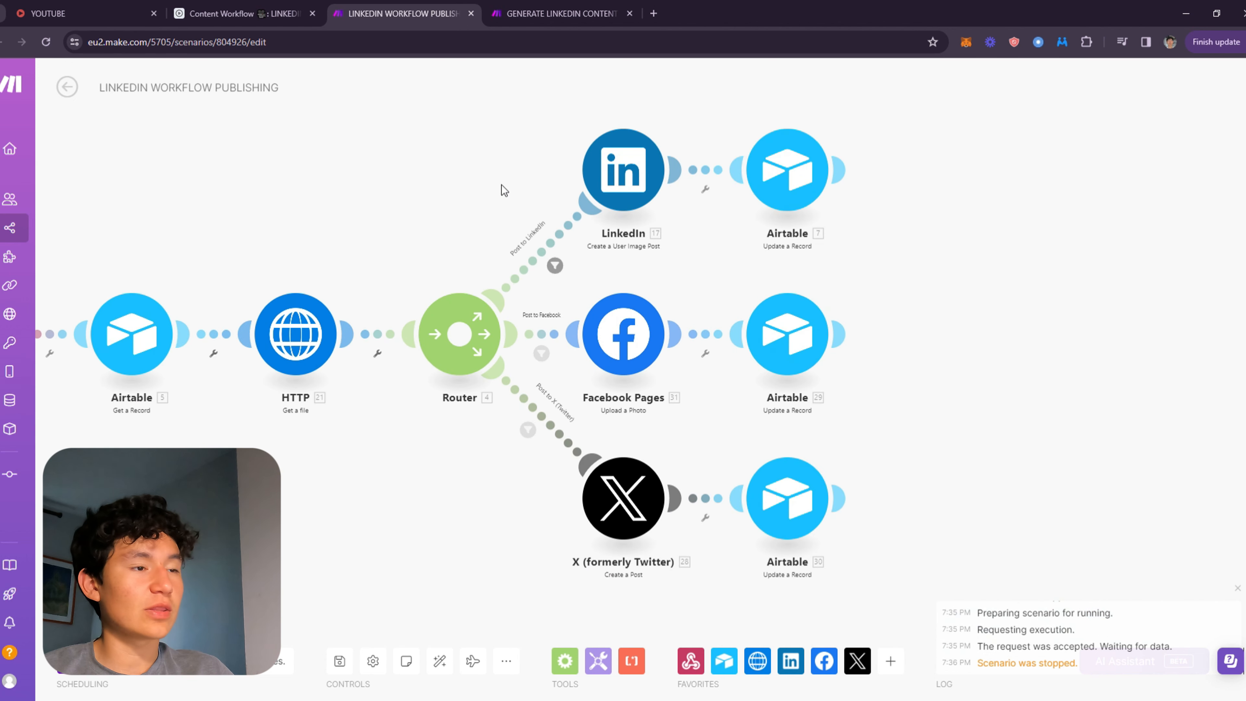
pyautogui.click(636, 346)
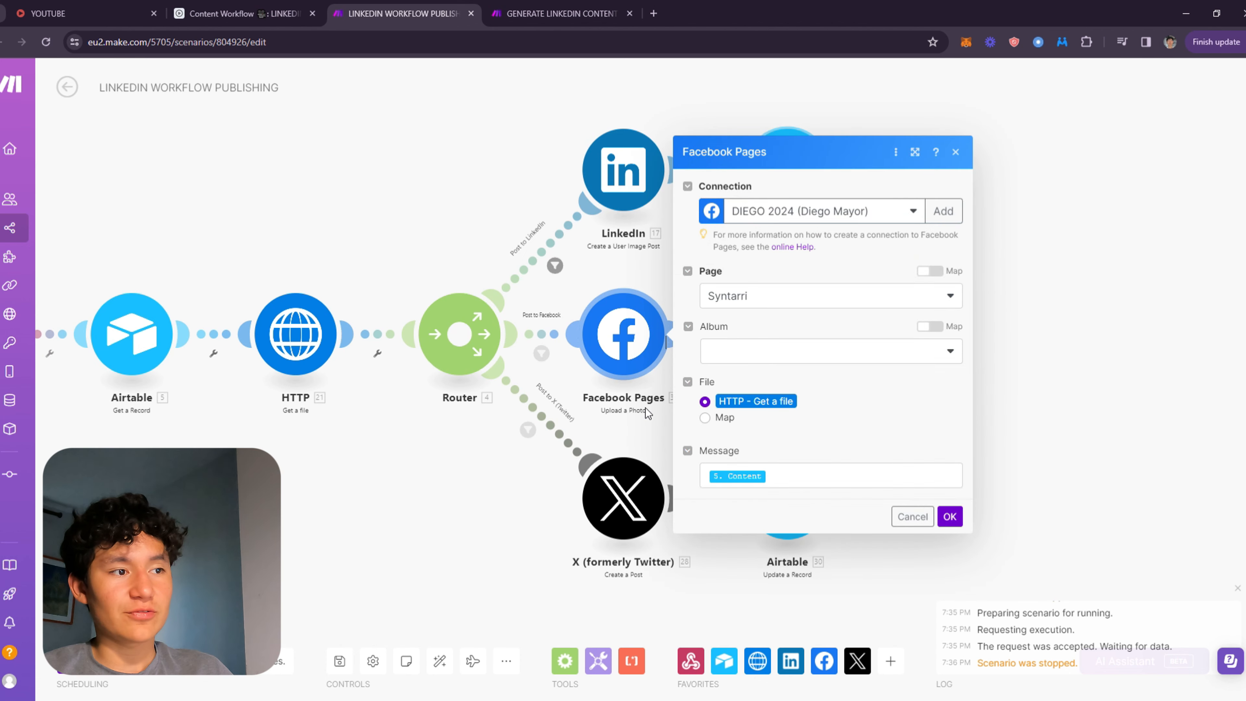
pyautogui.click(549, 388)
pyautogui.click(649, 495)
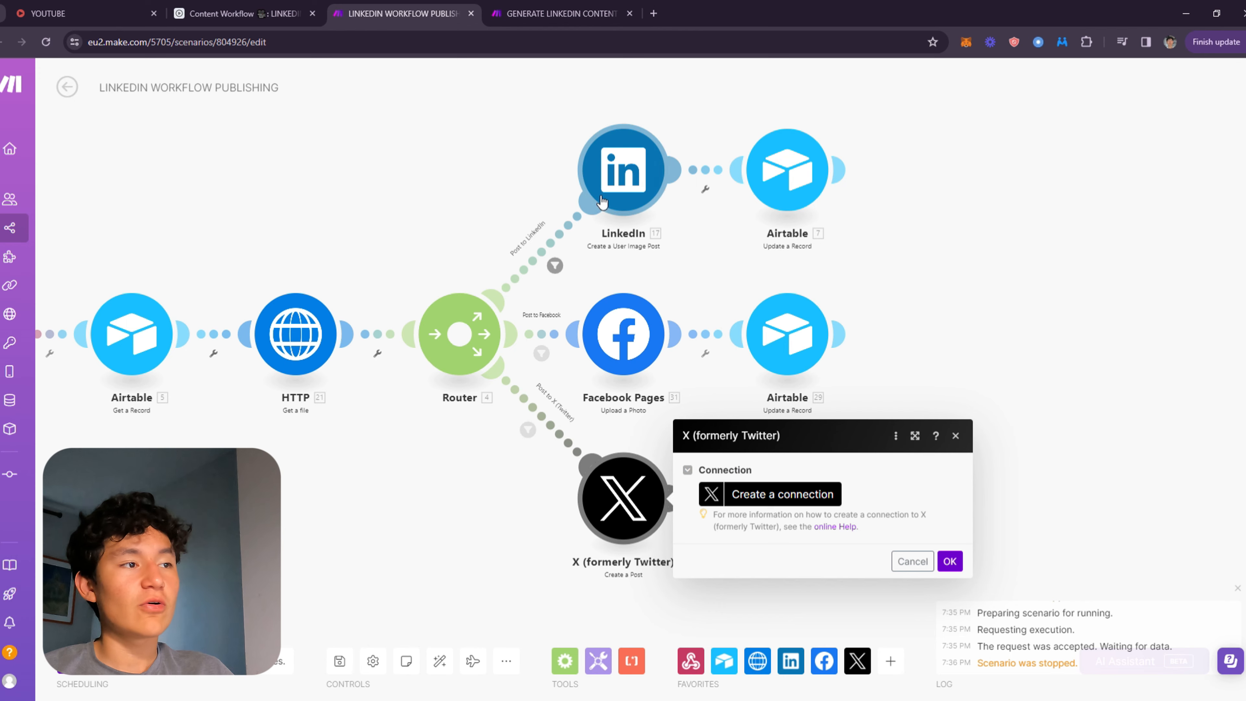
pyautogui.click(603, 201)
pyautogui.click(973, 362)
pyautogui.moveTo(473, 270); pyautogui.dragTo(777, 228)
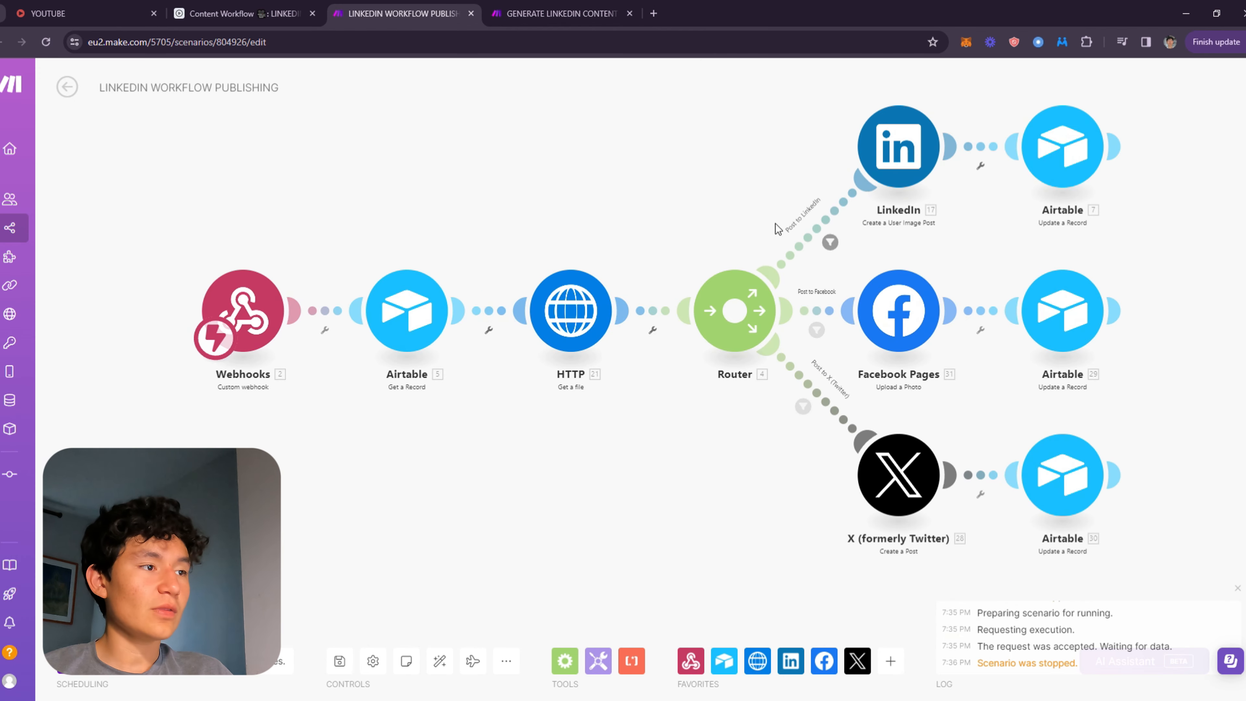
# Open and examine the Post to LinkedIn route filter's label and Platforms condition.
pyautogui.moveTo(883, 204); pyautogui.dragTo(969, 220)
pyautogui.scroll(2, 426, 324)
pyautogui.scroll(-1, 829, 275)
pyautogui.moveTo(826, 277); pyautogui.dragTo(631, 212)
pyautogui.moveTo(464, 351); pyautogui.dragTo(844, 135)
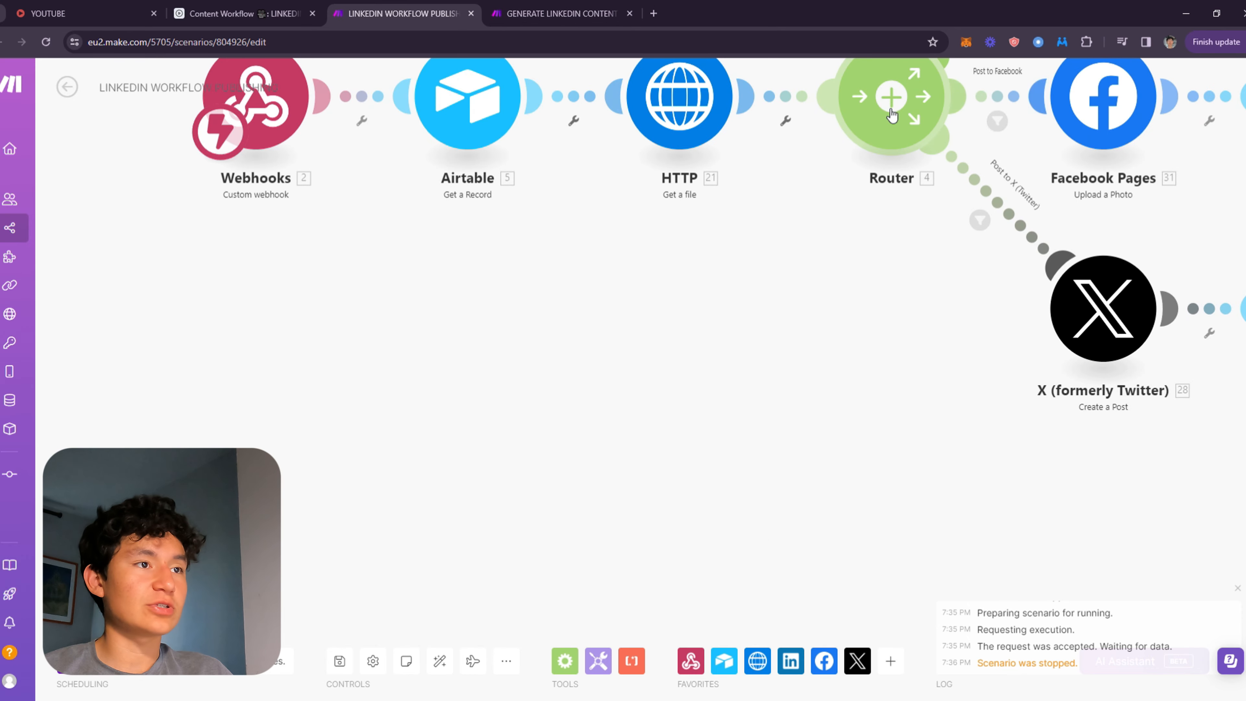
pyautogui.scroll(1, 860, 275)
pyautogui.moveTo(858, 285); pyautogui.dragTo(672, 557)
pyautogui.click(844, 253)
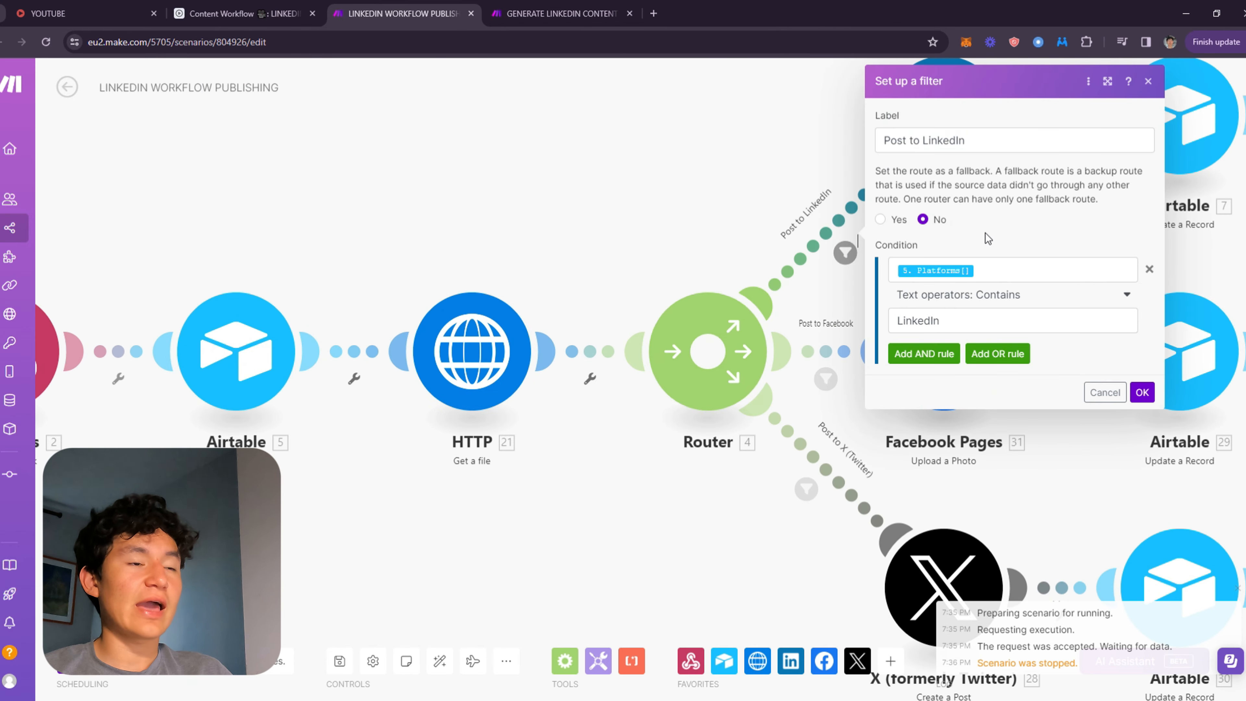
pyautogui.moveTo(950, 145); pyautogui.dragTo(778, 147)
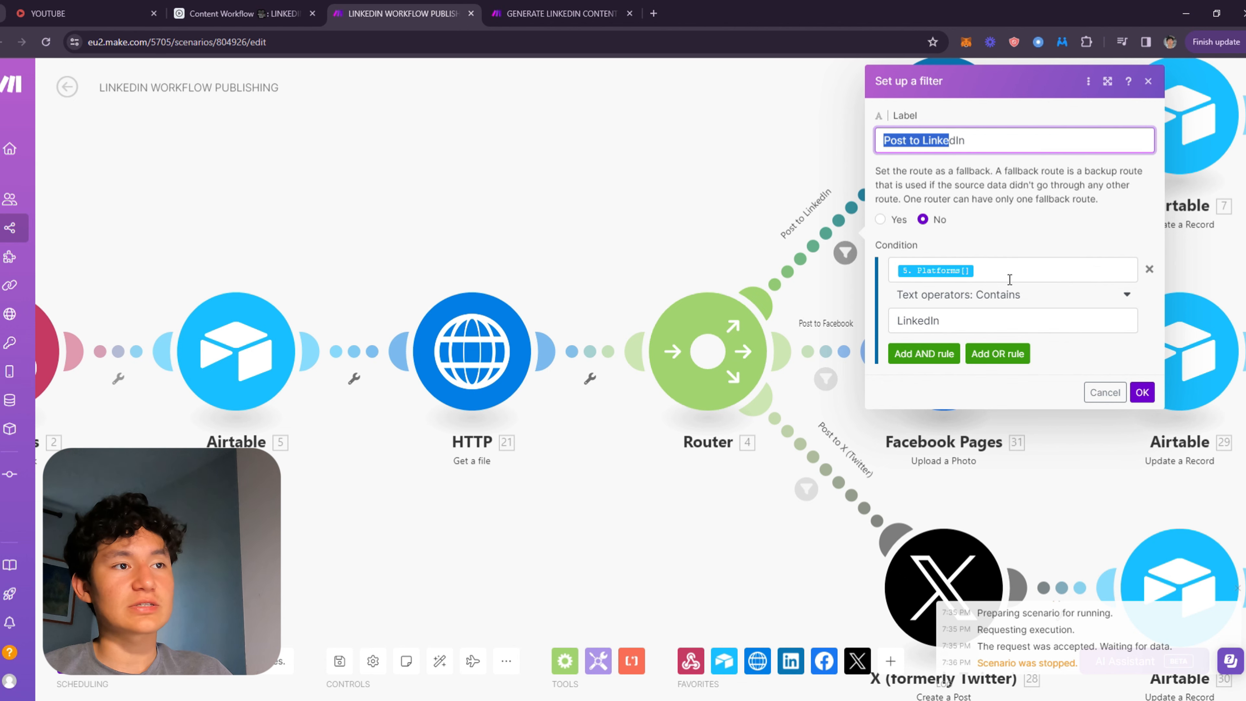
pyautogui.click(1020, 279)
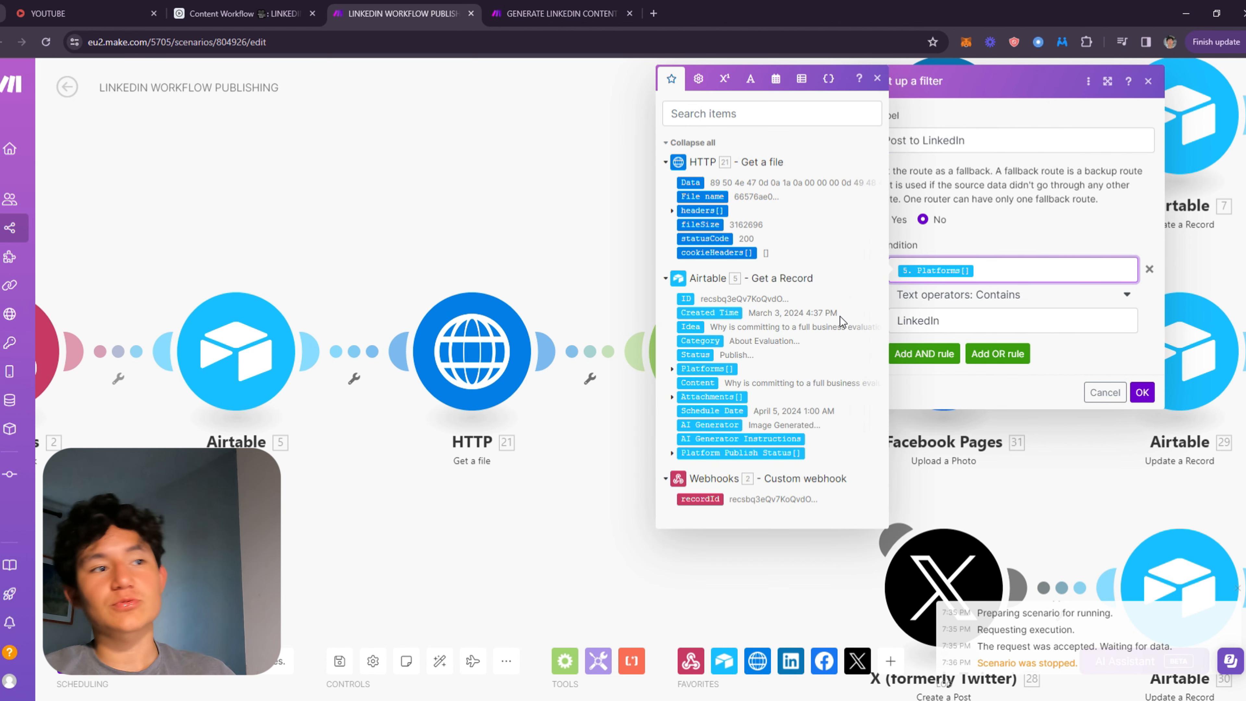
pyautogui.click(1029, 328)
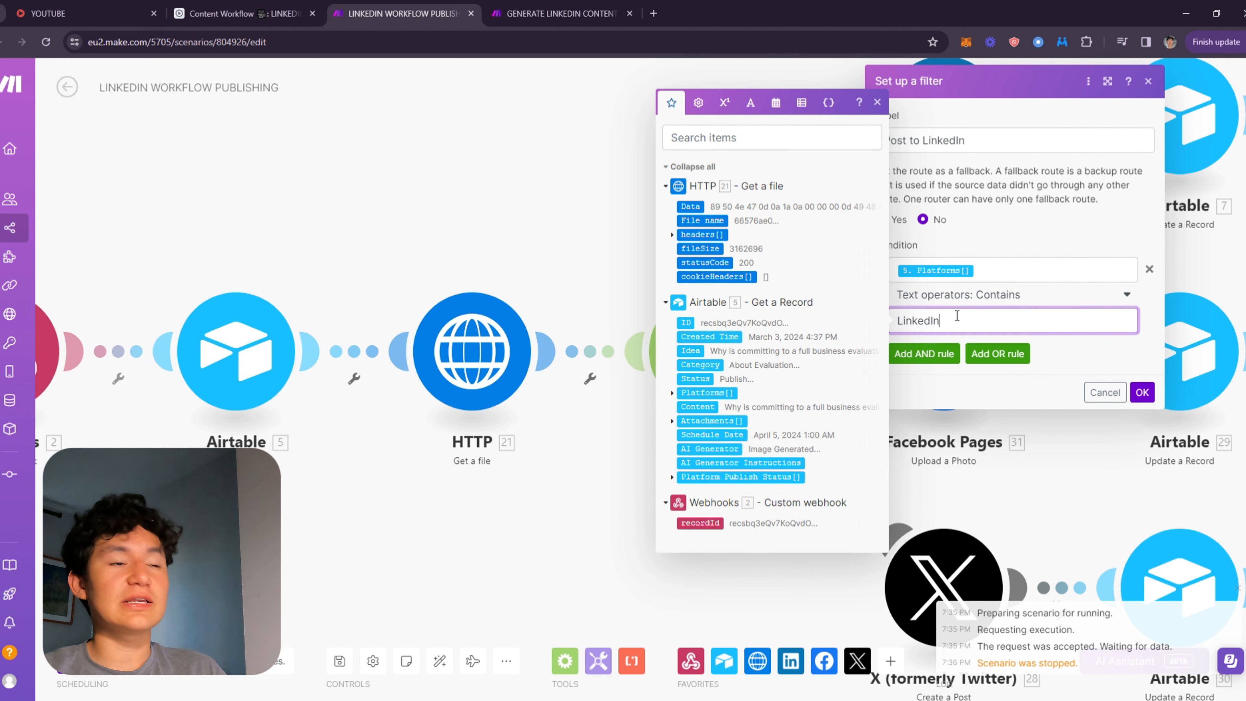
# Examine the filter's text operator options and the Platforms values, then close the filter.
pyautogui.click(1017, 303)
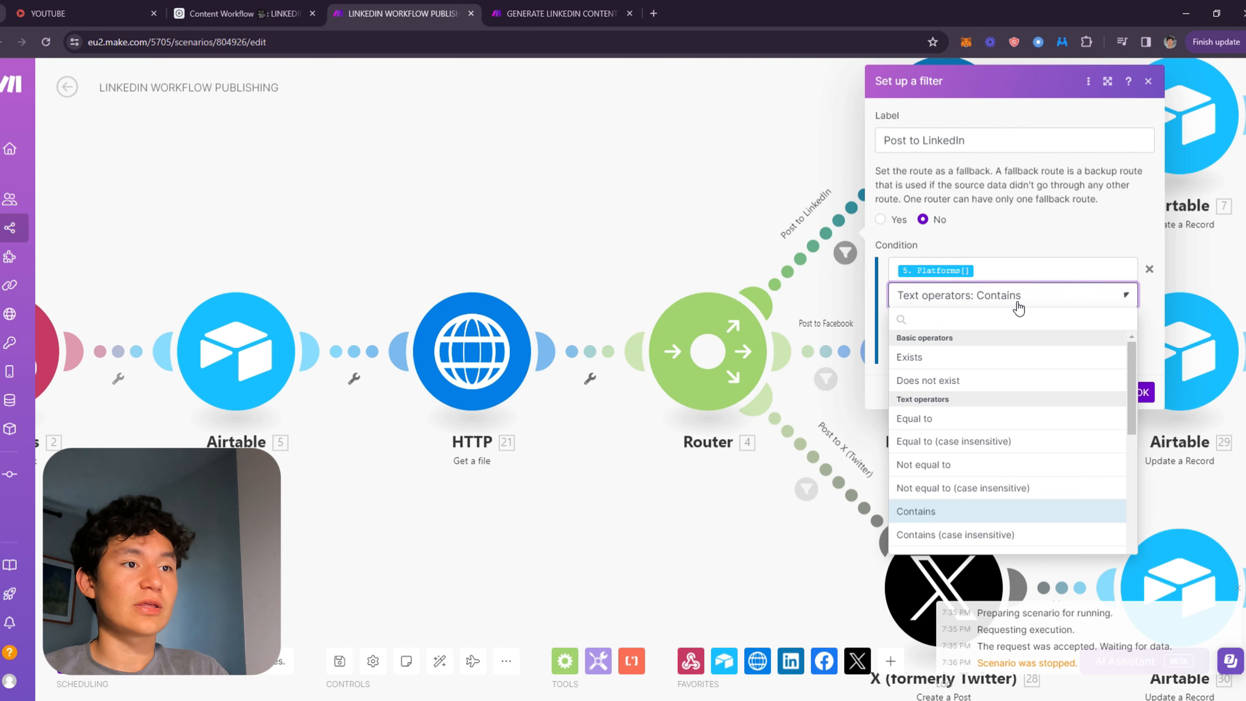
pyautogui.click(1004, 305)
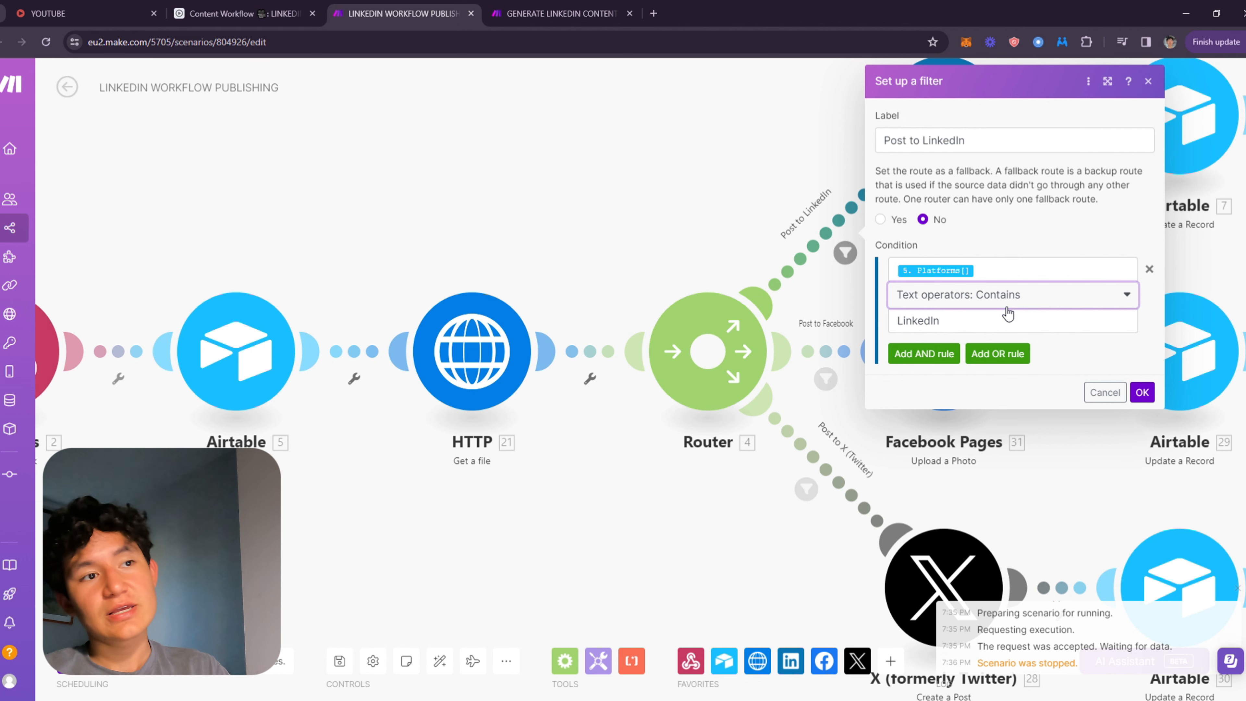
pyautogui.click(983, 303)
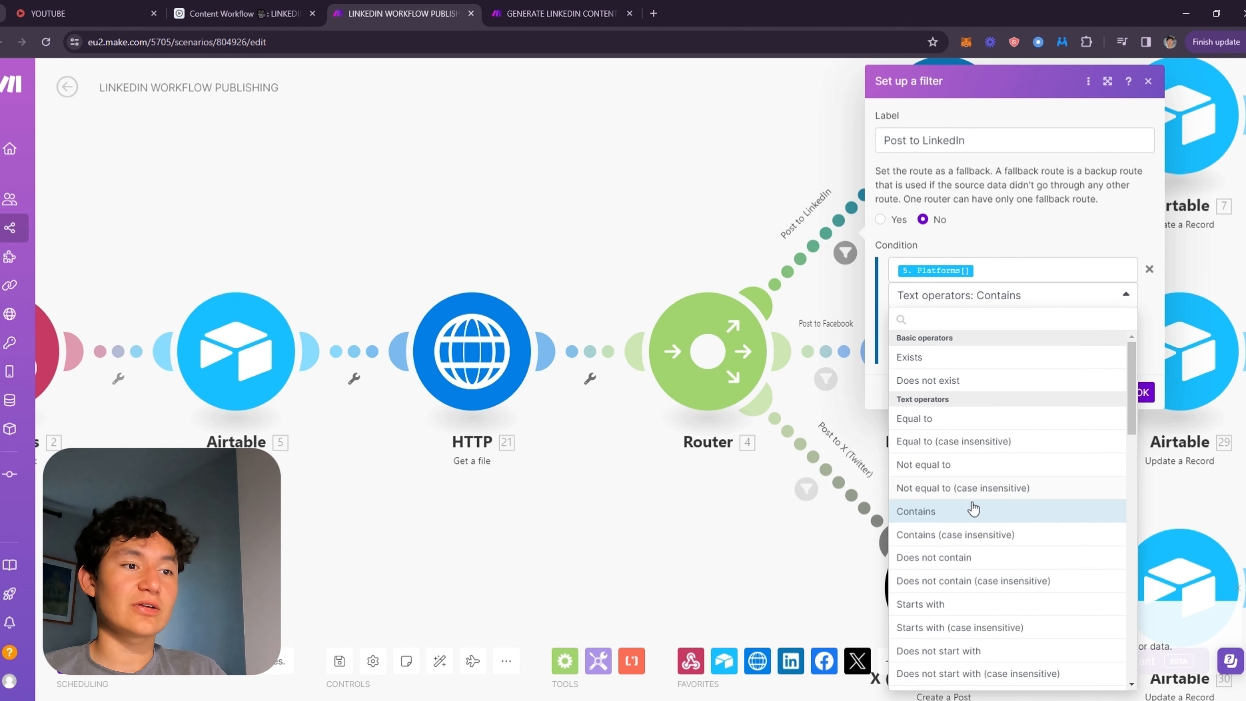
pyautogui.click(1009, 278)
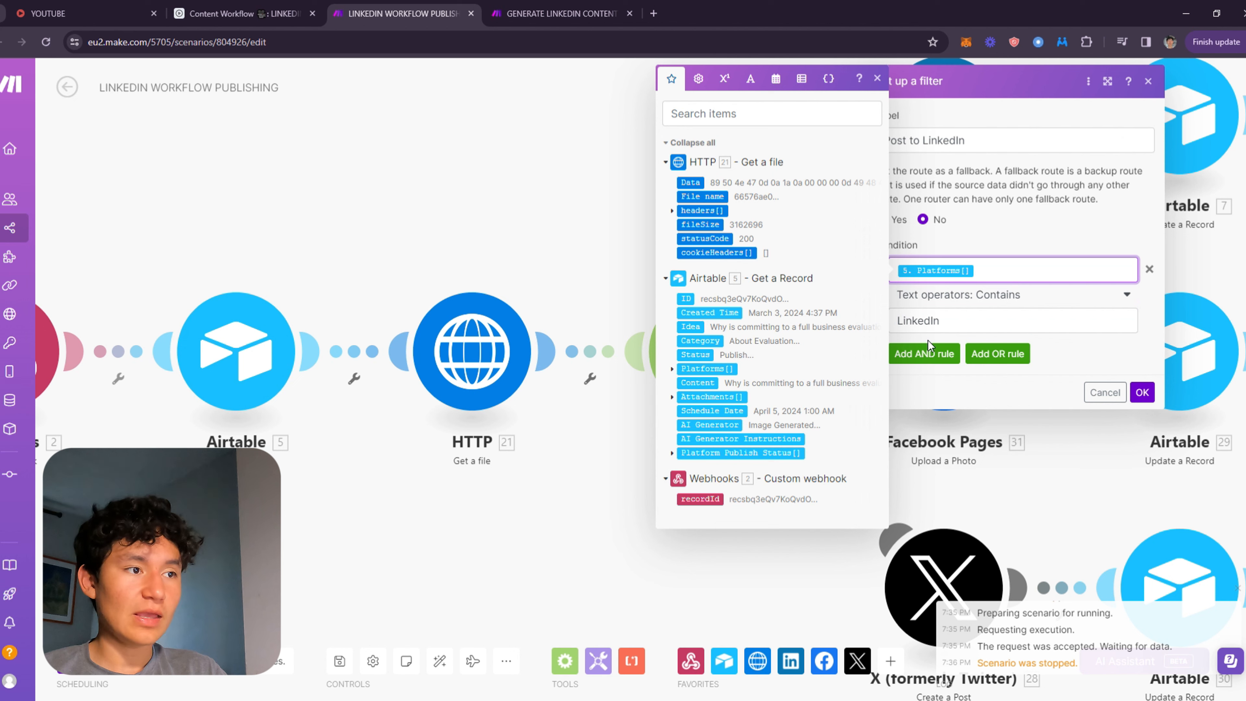
pyautogui.click(672, 368)
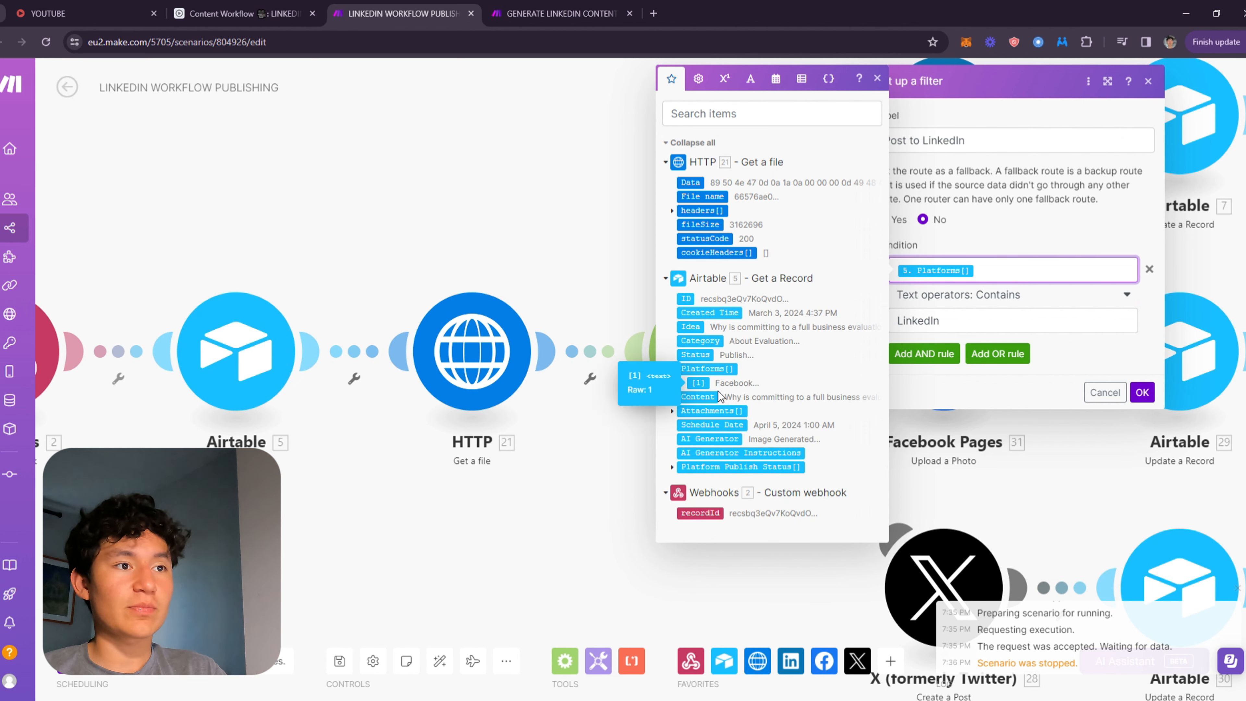
pyautogui.click(668, 370)
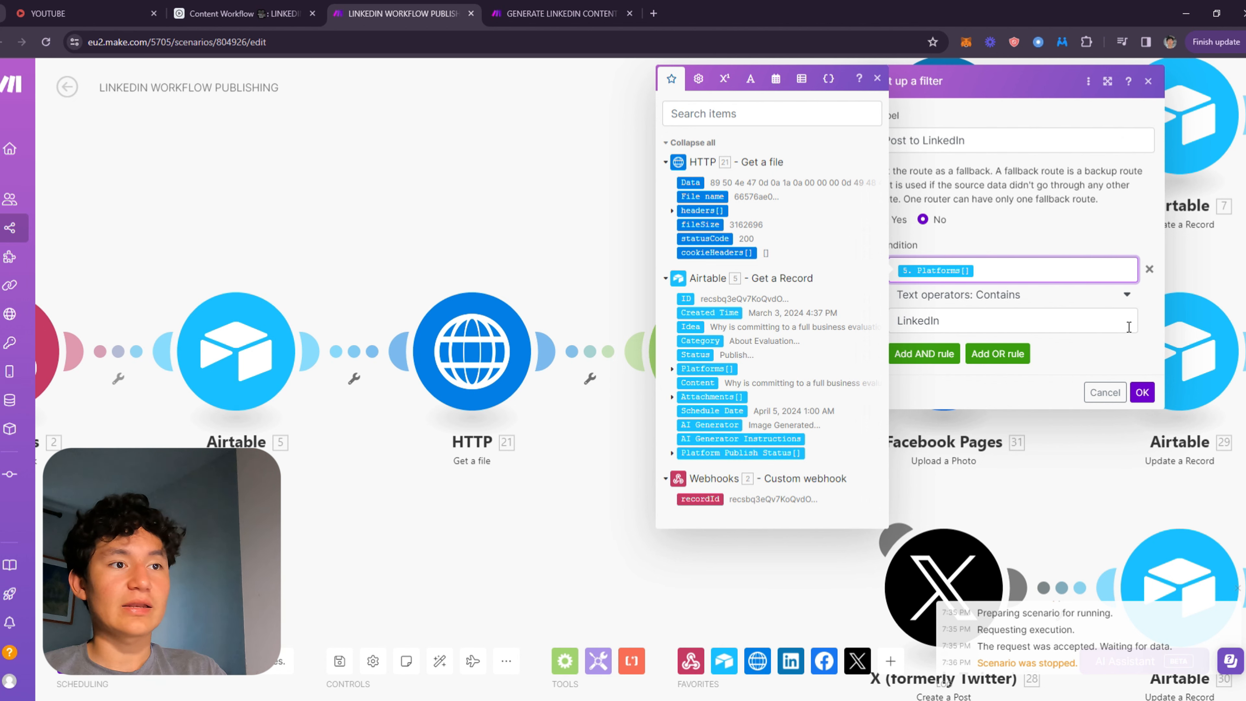
pyautogui.click(1155, 319)
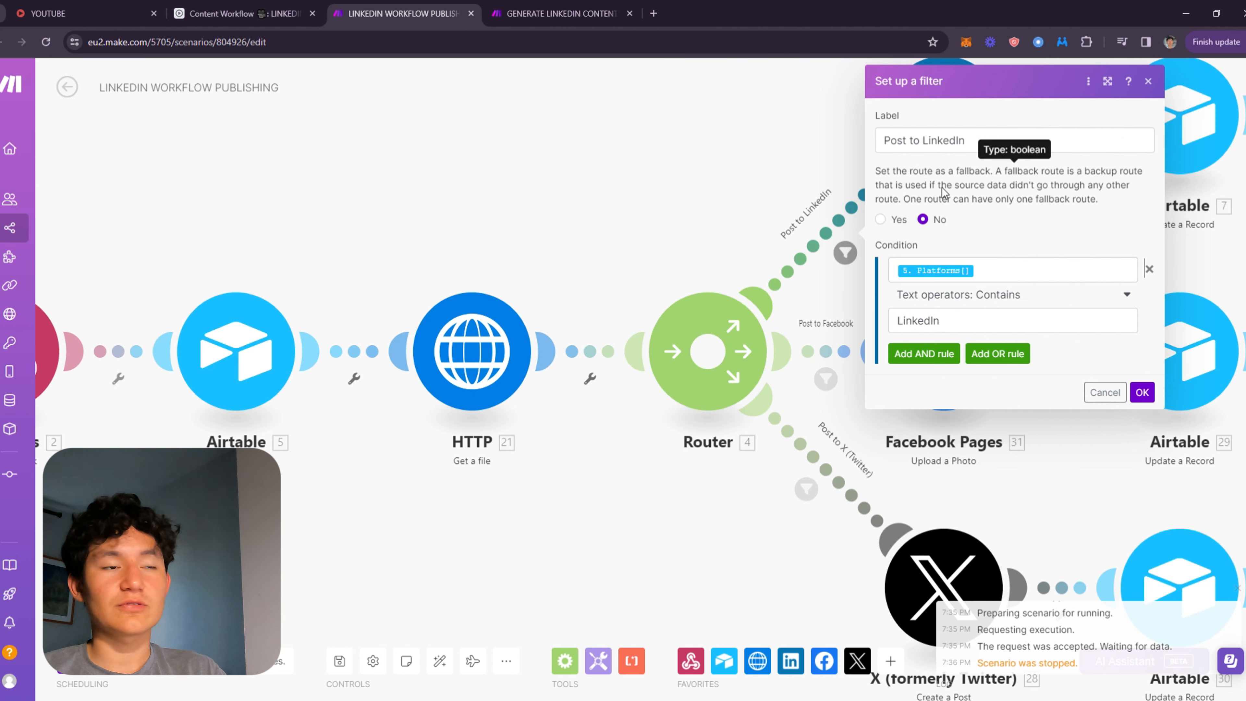
pyautogui.click(1141, 391)
pyautogui.moveTo(911, 275); pyautogui.dragTo(747, 157)
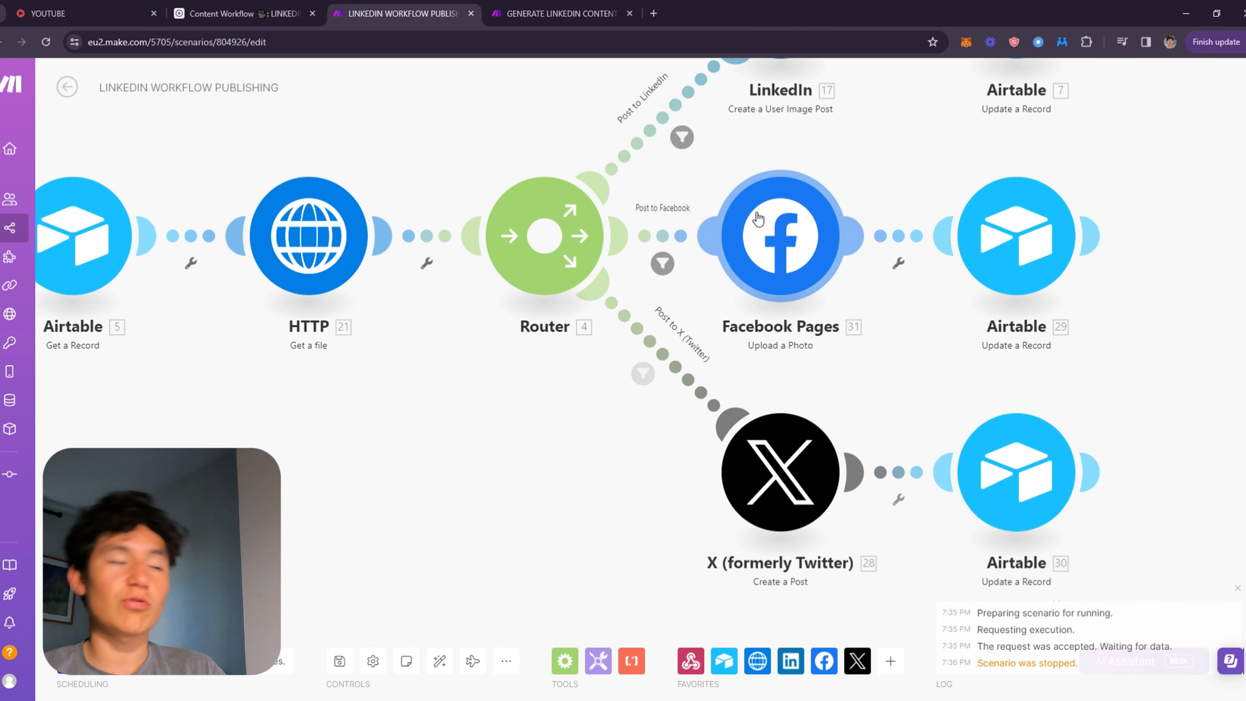
# Open the Post to Facebook route filter and review its Platforms contains Facebook condition, then close it.
pyautogui.moveTo(612, 264); pyautogui.dragTo(831, 415)
pyautogui.click(900, 387)
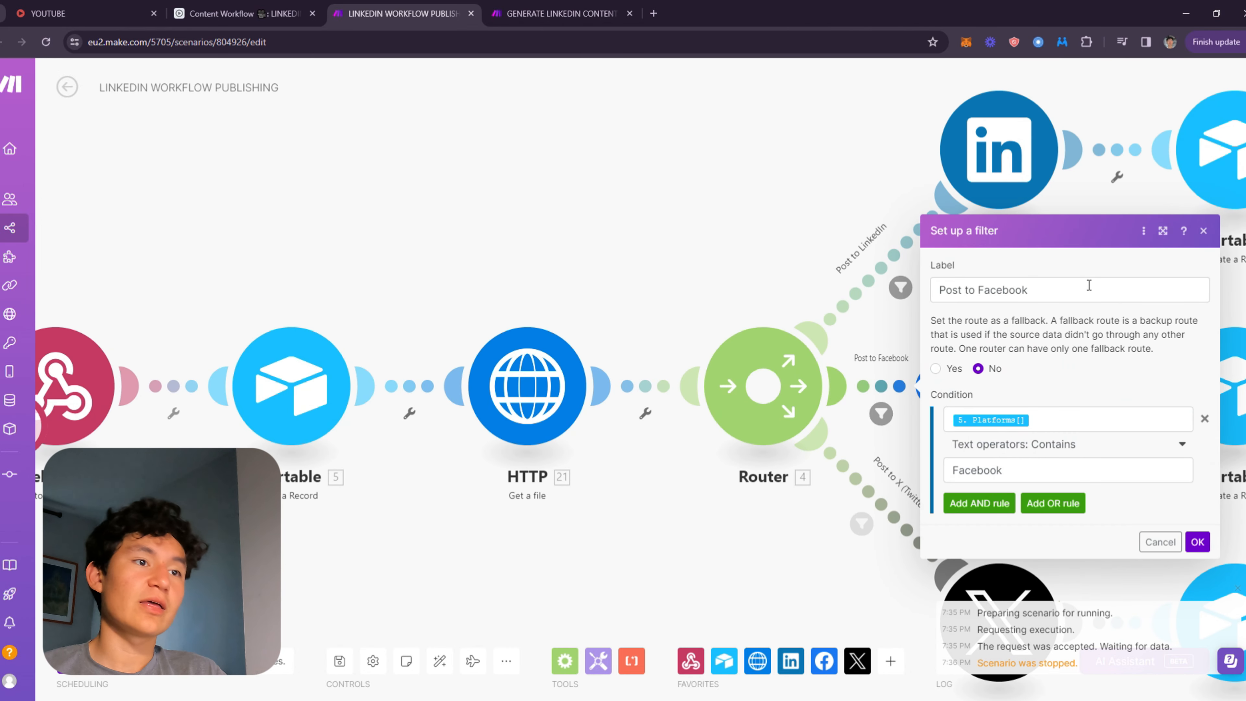
pyautogui.moveTo(1088, 285); pyautogui.dragTo(801, 277)
pyautogui.click(1065, 422)
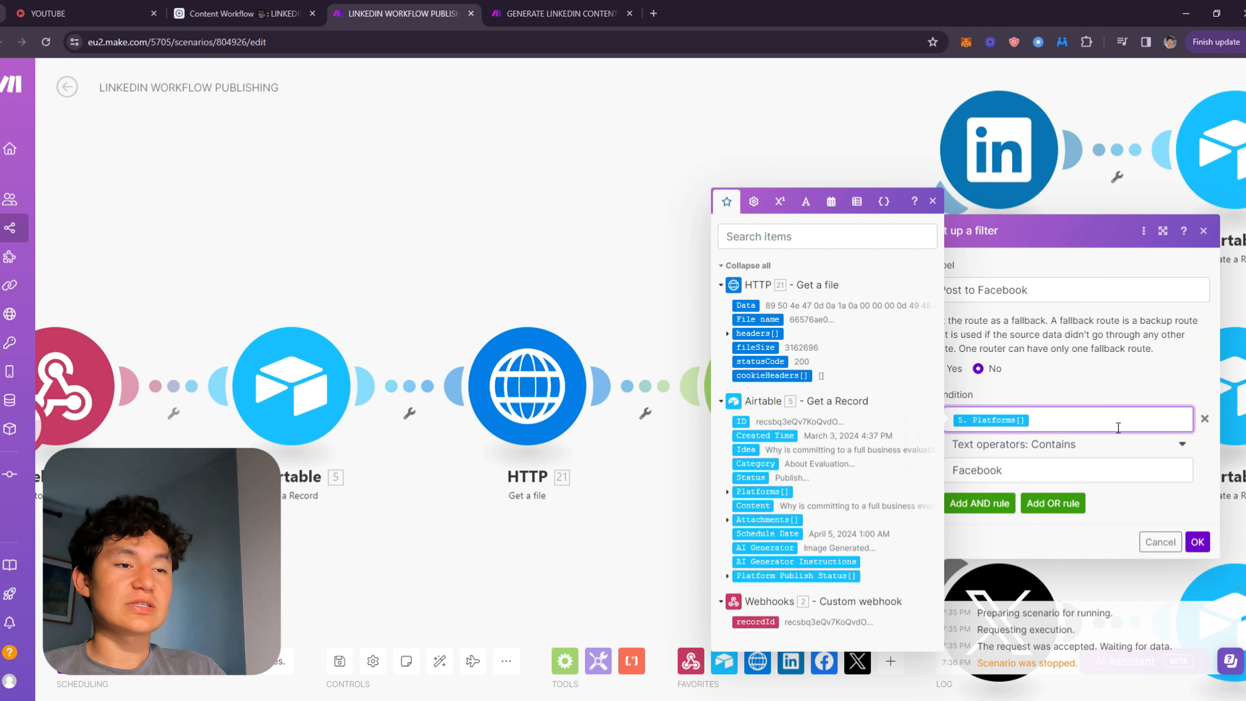
pyautogui.click(760, 487)
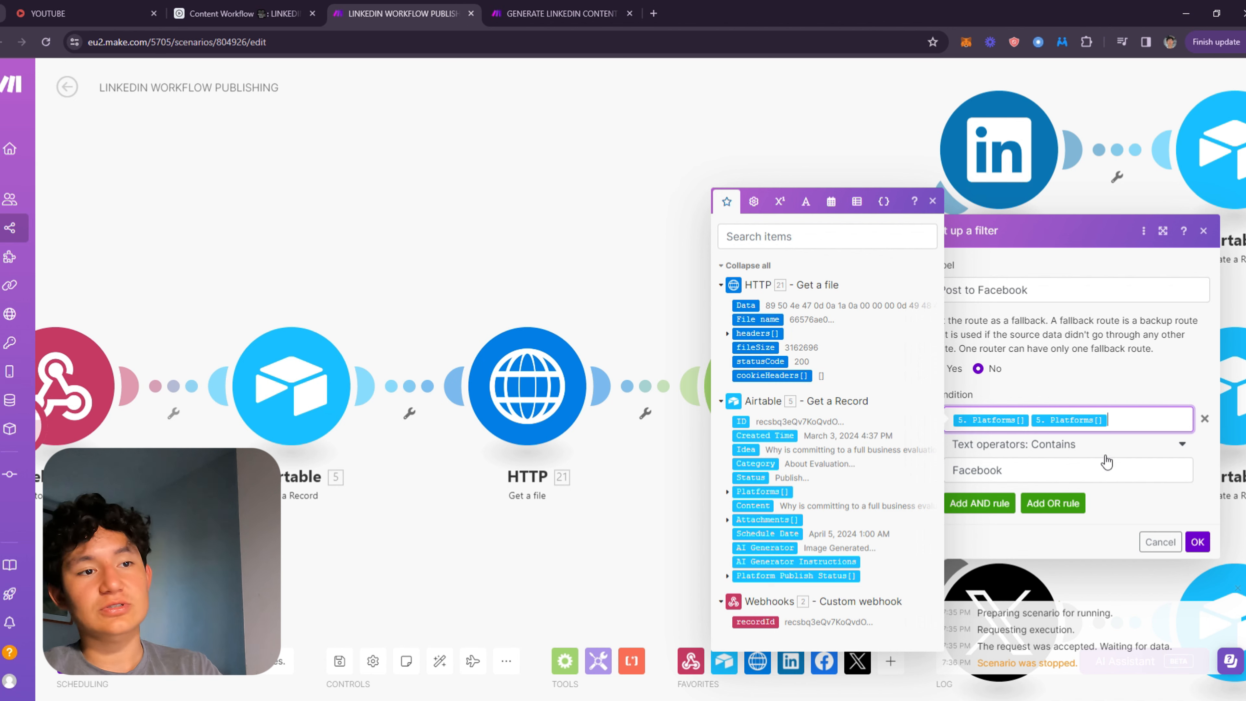
pyautogui.press('BackSpace')
pyautogui.click(1053, 380)
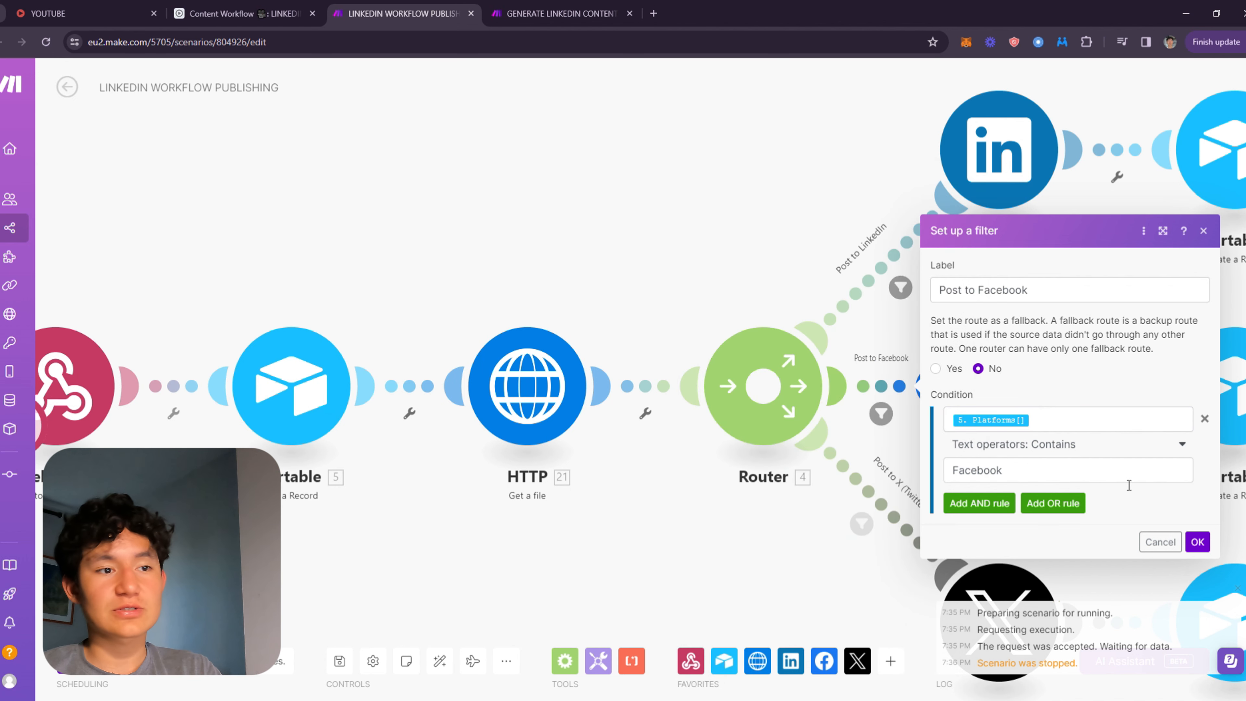
pyautogui.click(1197, 541)
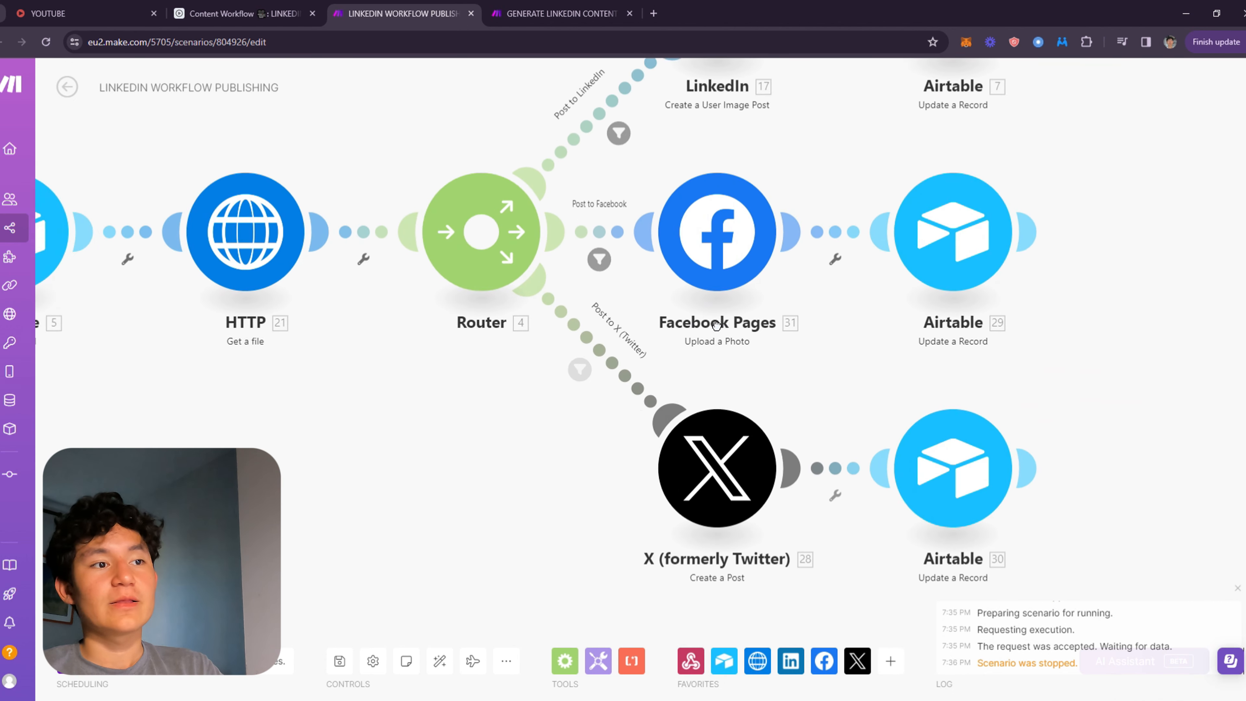
# Open the Post to X (Twitter) route filter and compare it with the Platforms values in the Airtable IDEAS view.
pyautogui.click(603, 385)
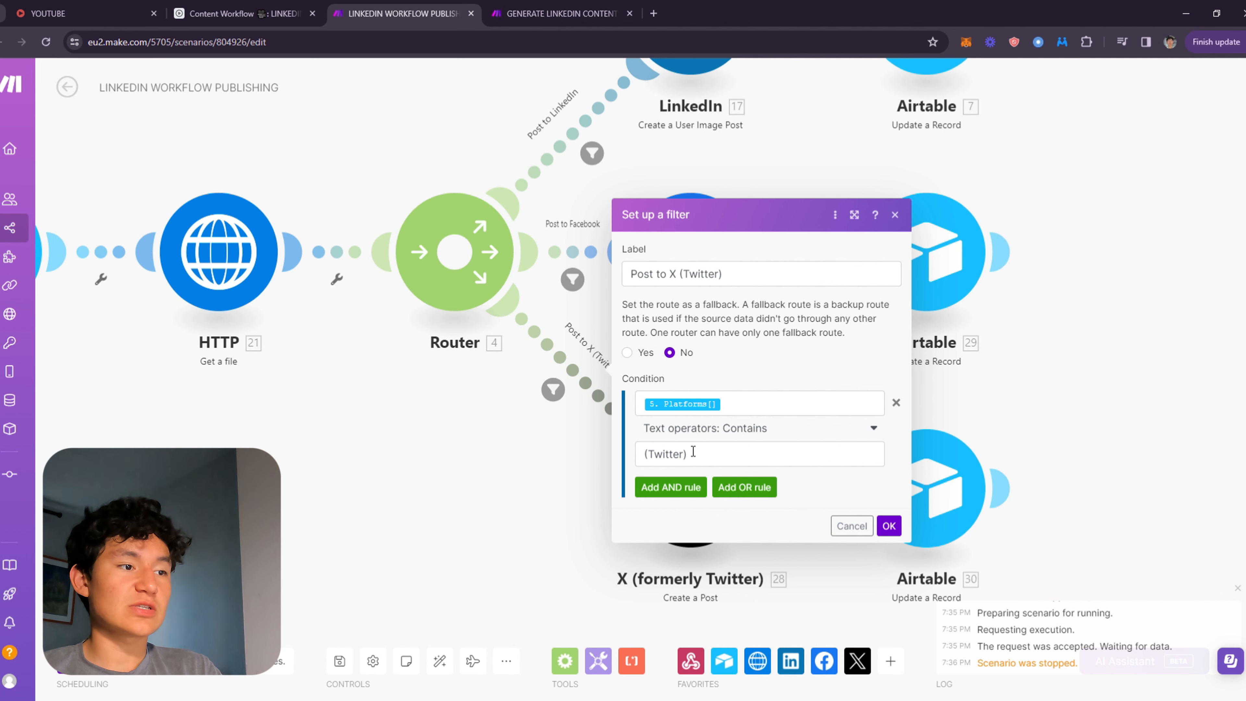
pyautogui.click(275, 11)
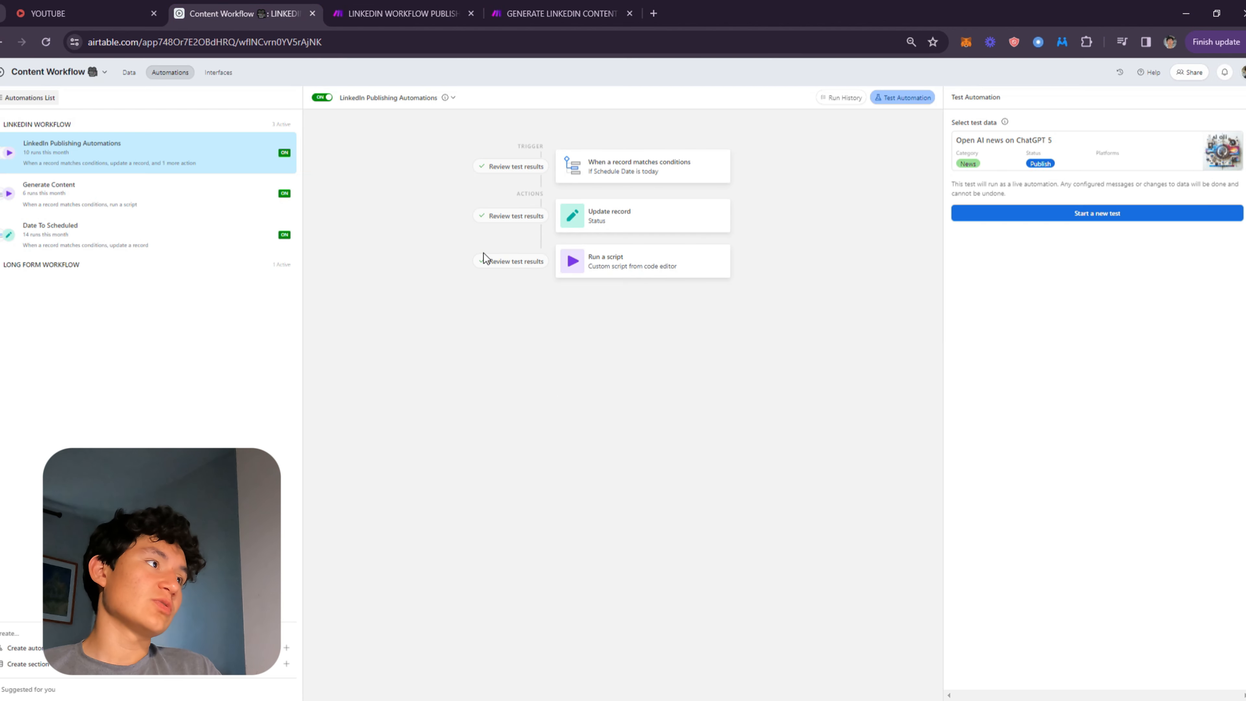
pyautogui.click(131, 73)
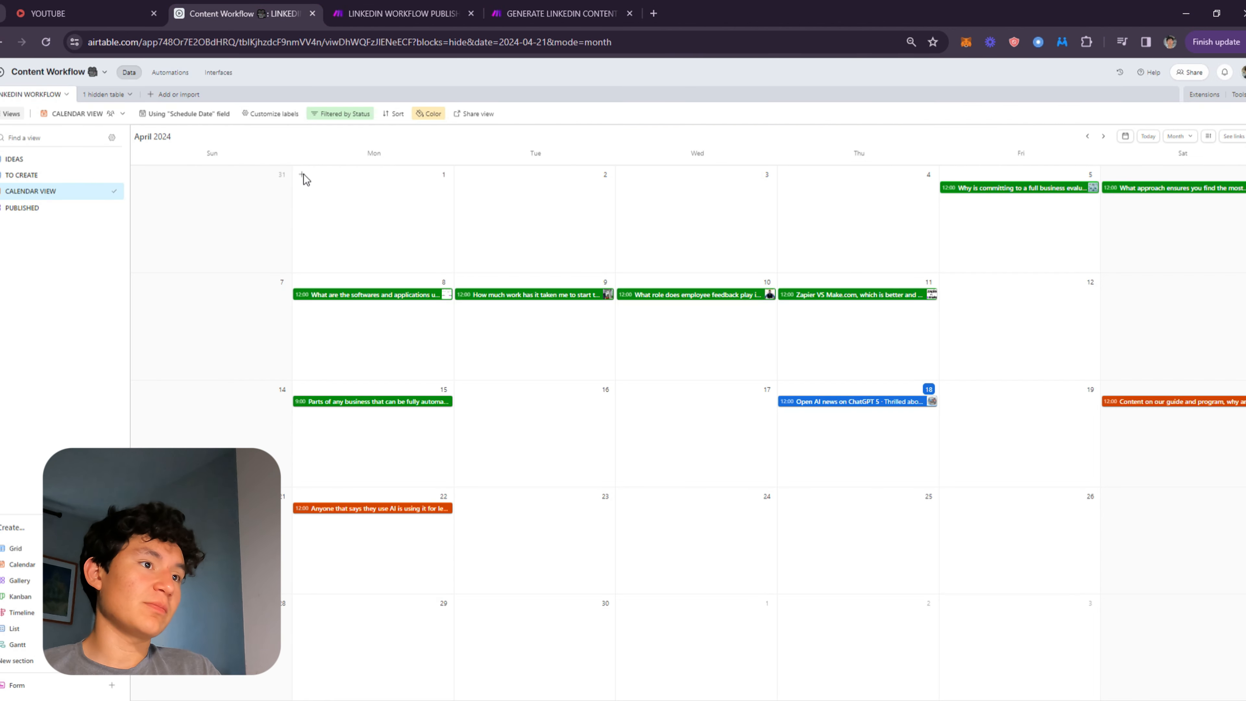
pyautogui.click(35, 162)
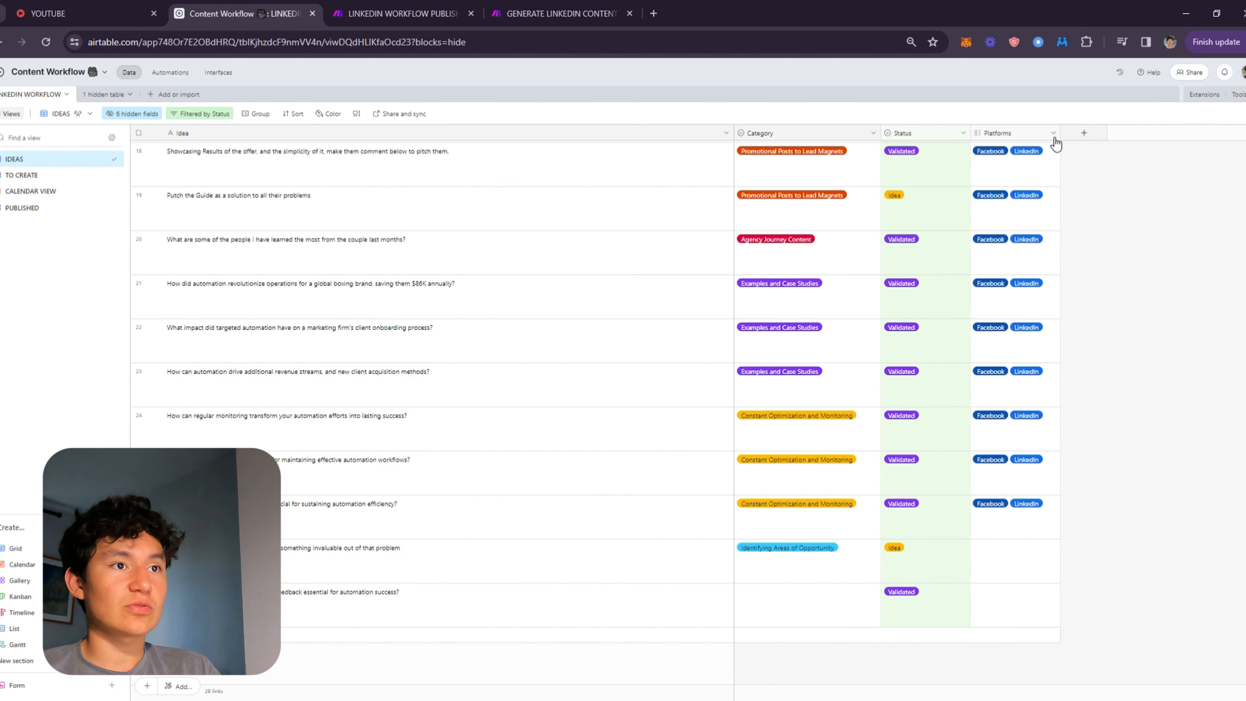
pyautogui.click(1024, 178)
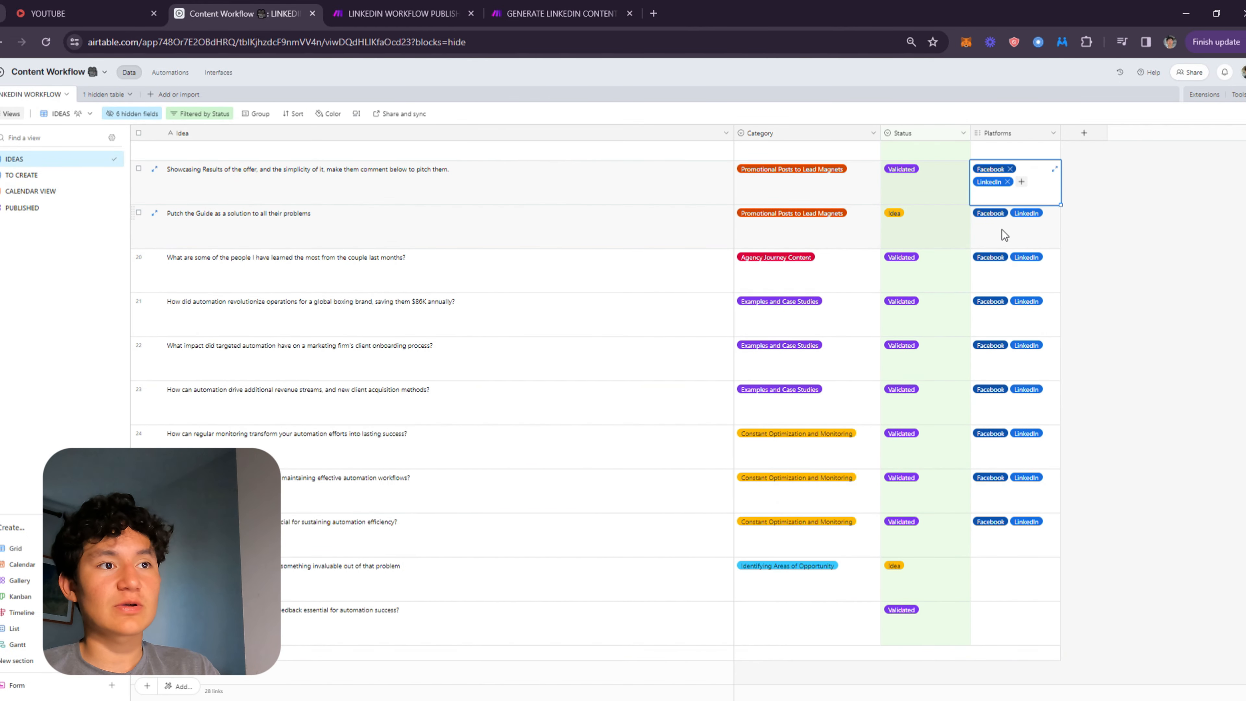
pyautogui.click(402, 14)
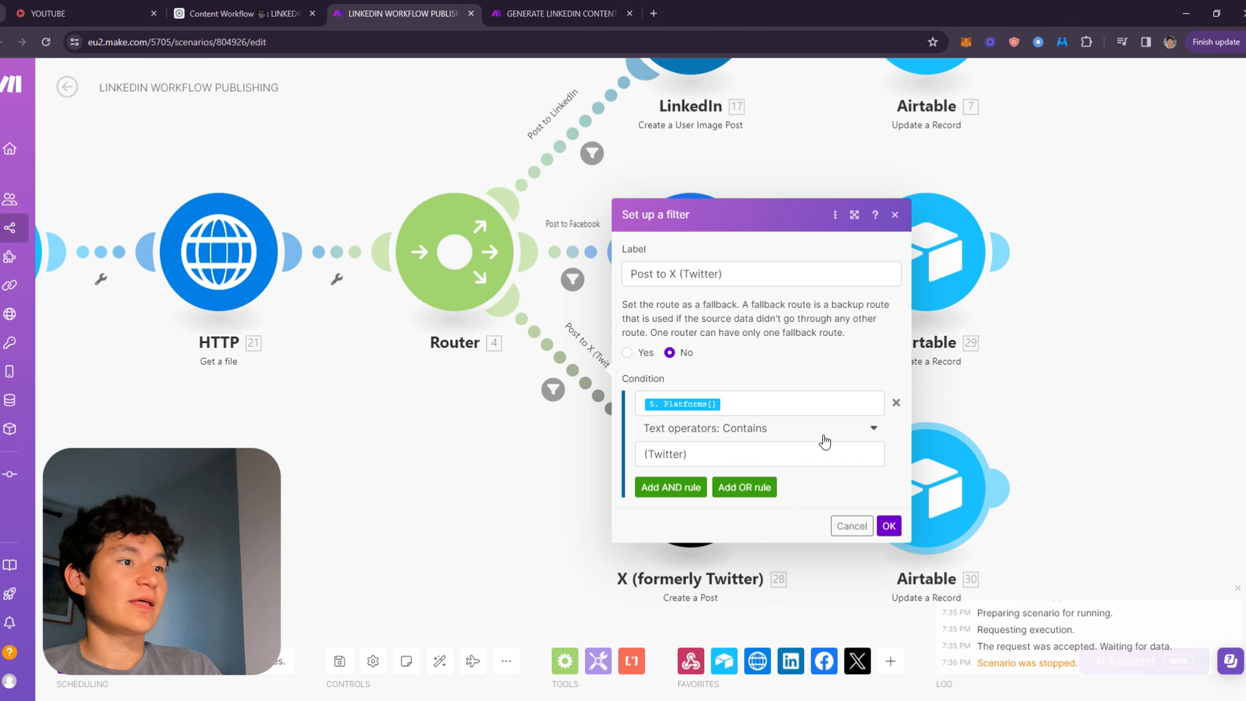
pyautogui.click(255, 14)
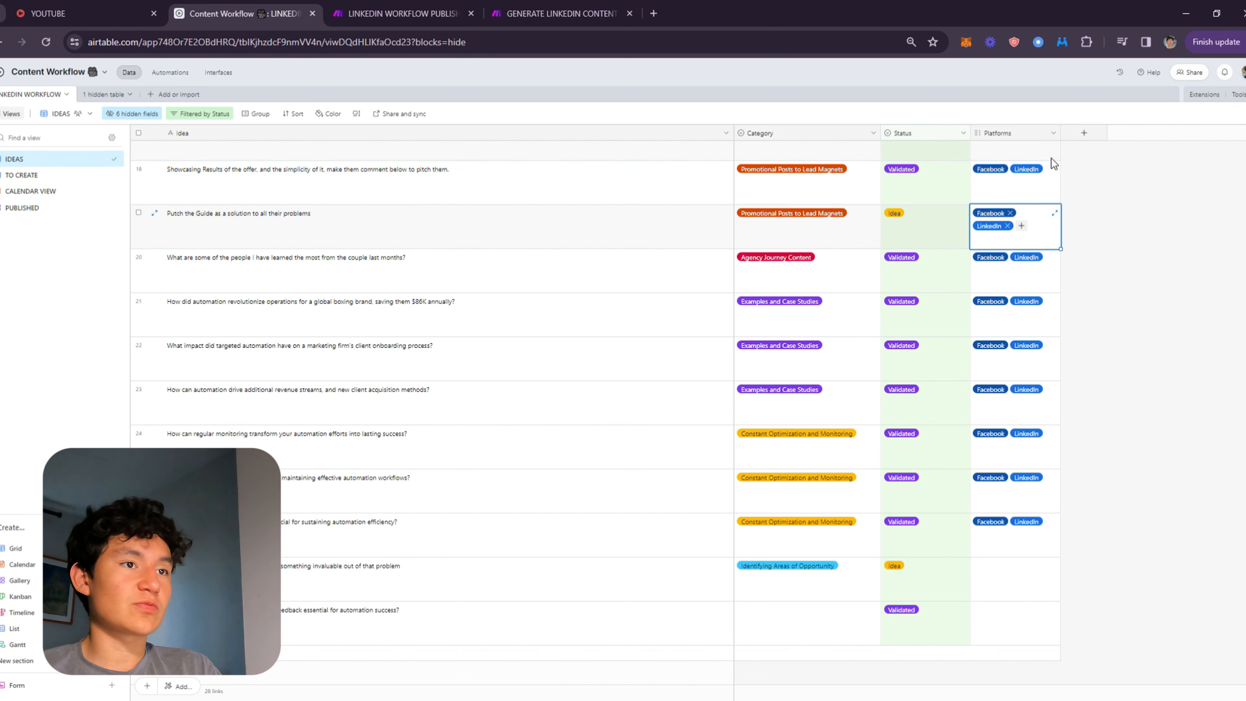
# Open the Platforms field settings to inspect its Linkedin, X (Twitter) and Facebook options.
pyautogui.click(1053, 133)
pyautogui.click(1005, 160)
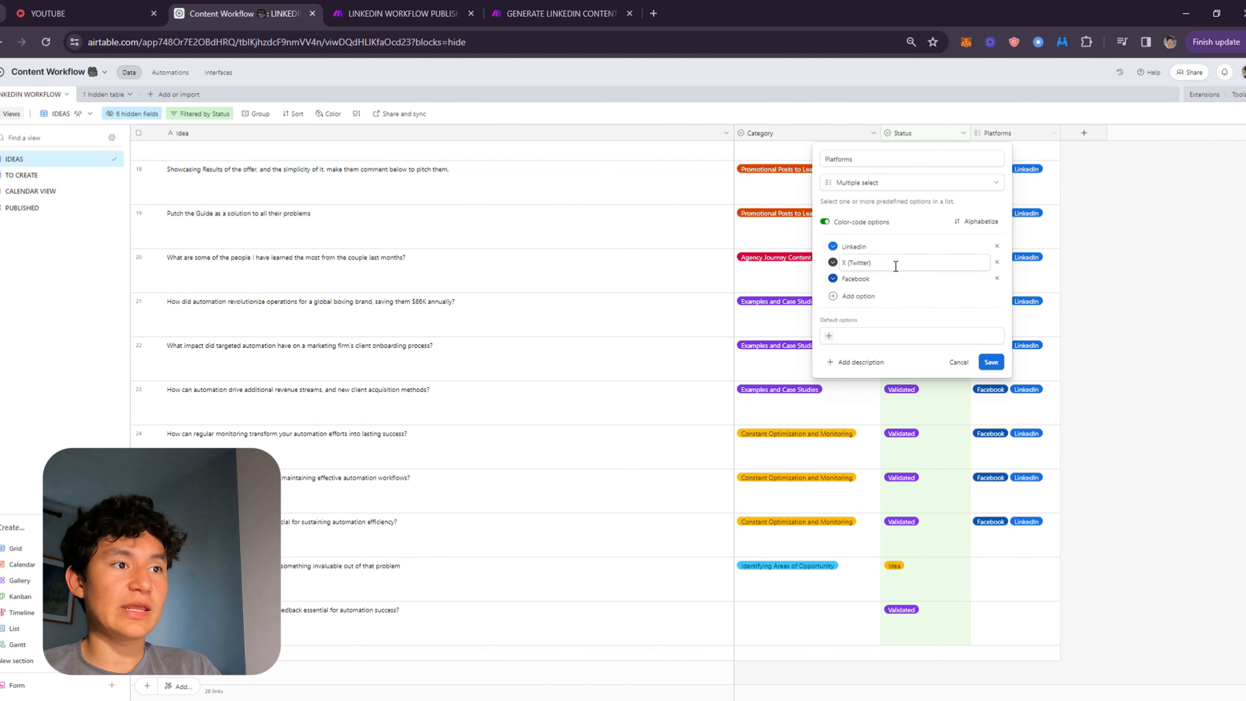
pyautogui.moveTo(878, 263); pyautogui.dragTo(853, 263)
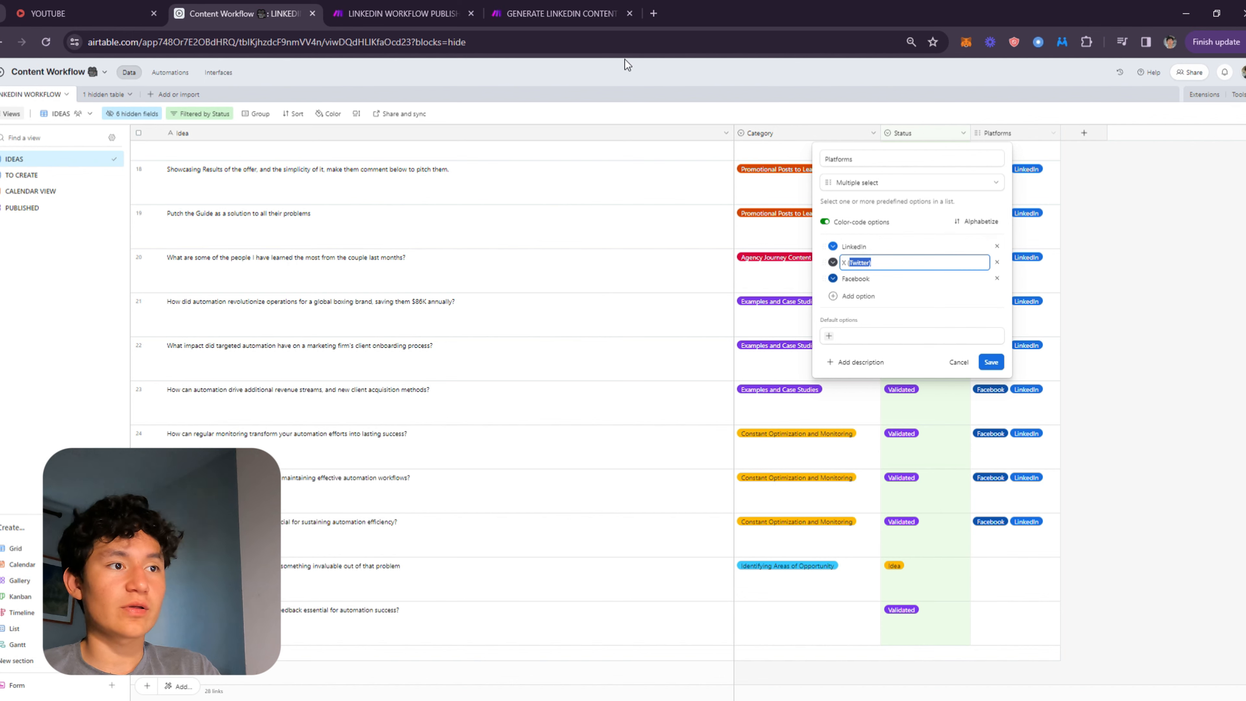
# Review the X filter's (Twitter) condition value and close the filter.
pyautogui.click(402, 13)
pyautogui.moveTo(732, 452); pyautogui.dragTo(556, 448)
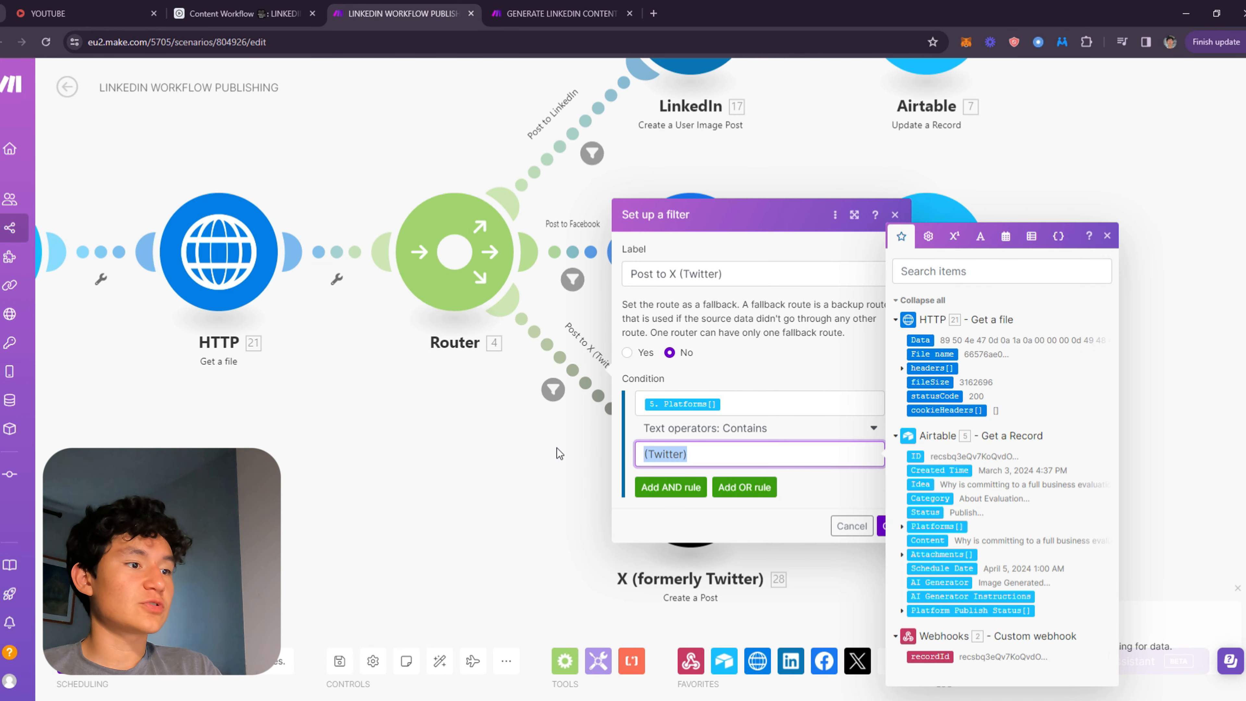
pyautogui.click(704, 456)
pyautogui.moveTo(700, 458); pyautogui.dragTo(620, 451)
pyautogui.click(737, 462)
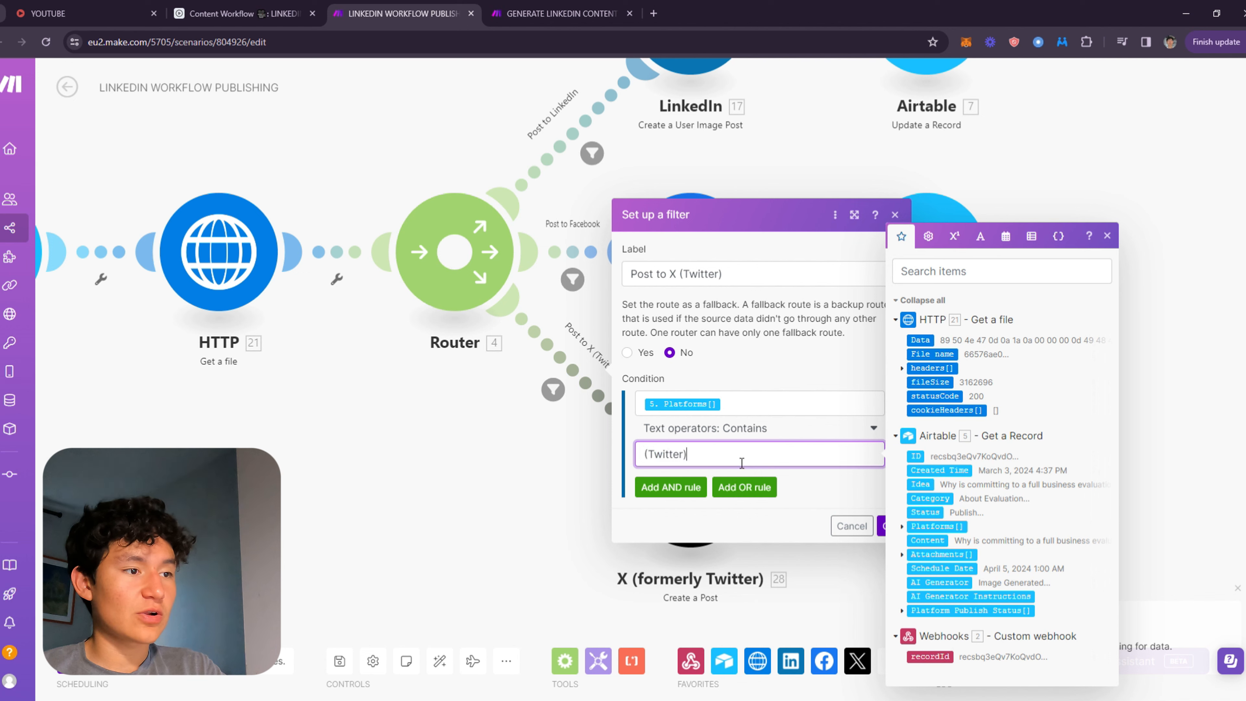
pyautogui.click(822, 481)
pyautogui.moveTo(696, 461); pyautogui.dragTo(592, 449)
pyautogui.click(844, 483)
pyautogui.click(826, 500)
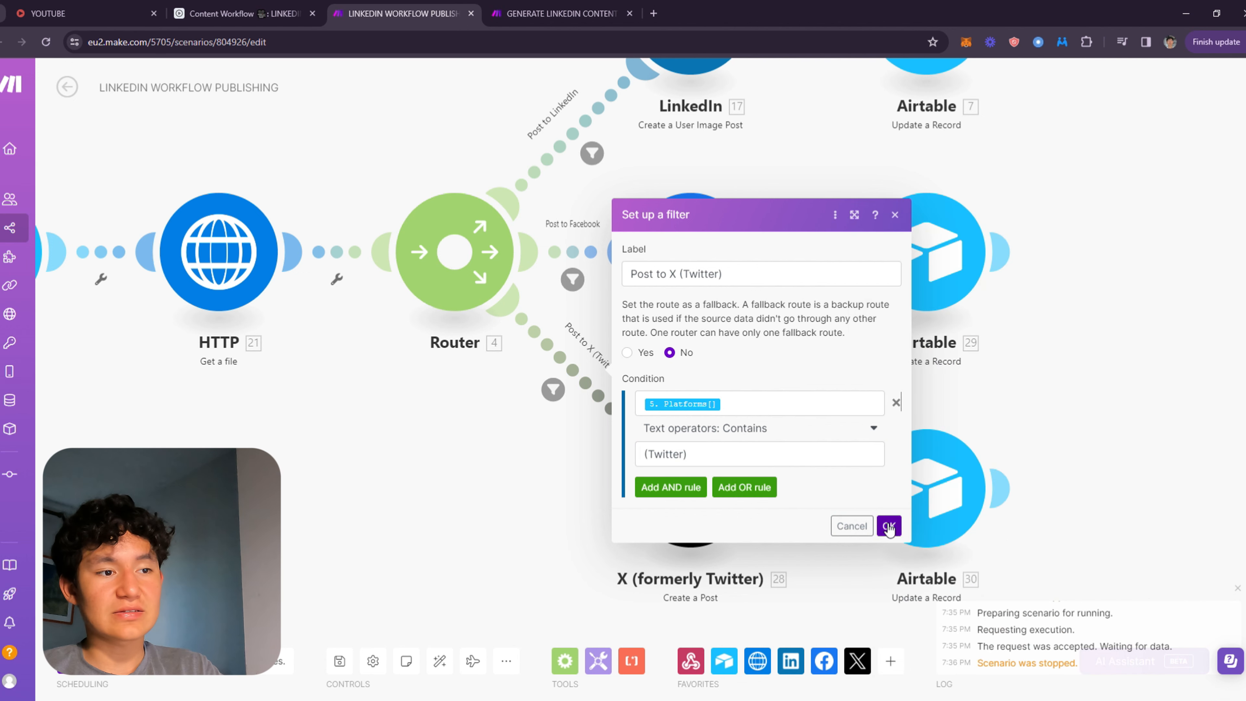
pyautogui.click(889, 527)
# Open the LinkedIn Create a User Image Post module and inspect its Content field mapping.
pyautogui.moveTo(983, 388); pyautogui.dragTo(818, 390)
pyautogui.scroll(-3, 752, 382)
pyautogui.scroll(3, 600, 352)
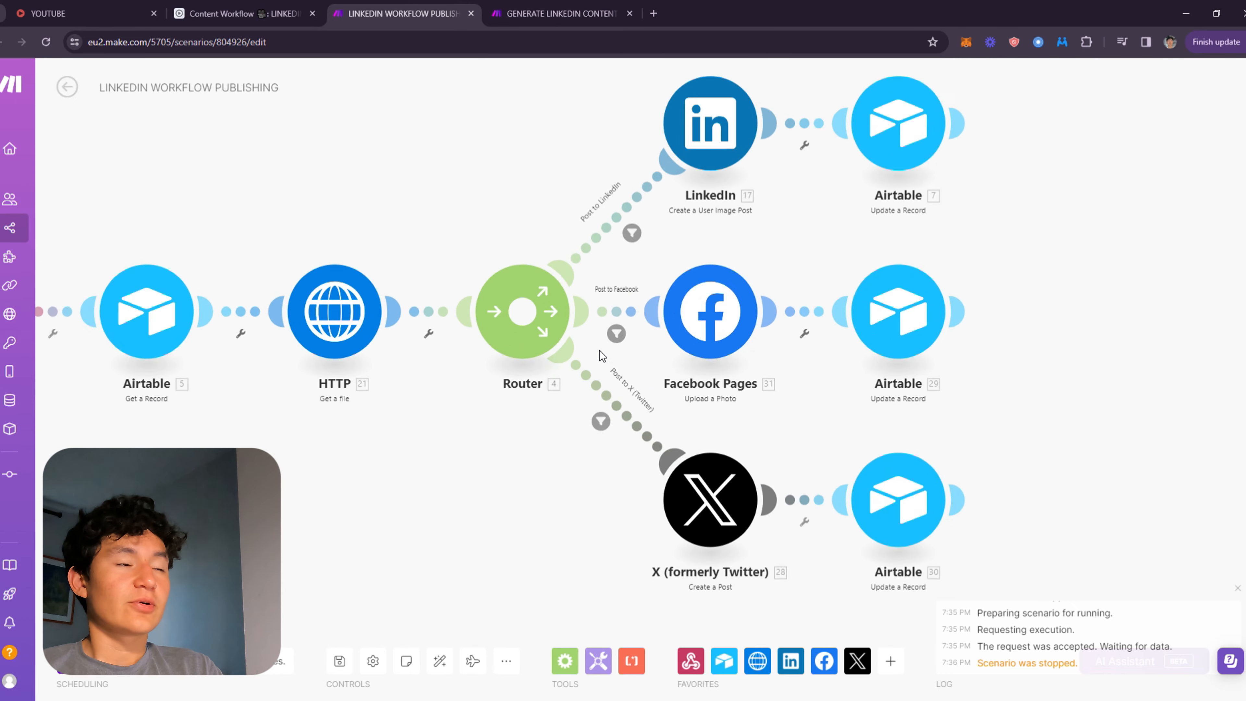
pyautogui.moveTo(610, 322); pyautogui.dragTo(540, 357)
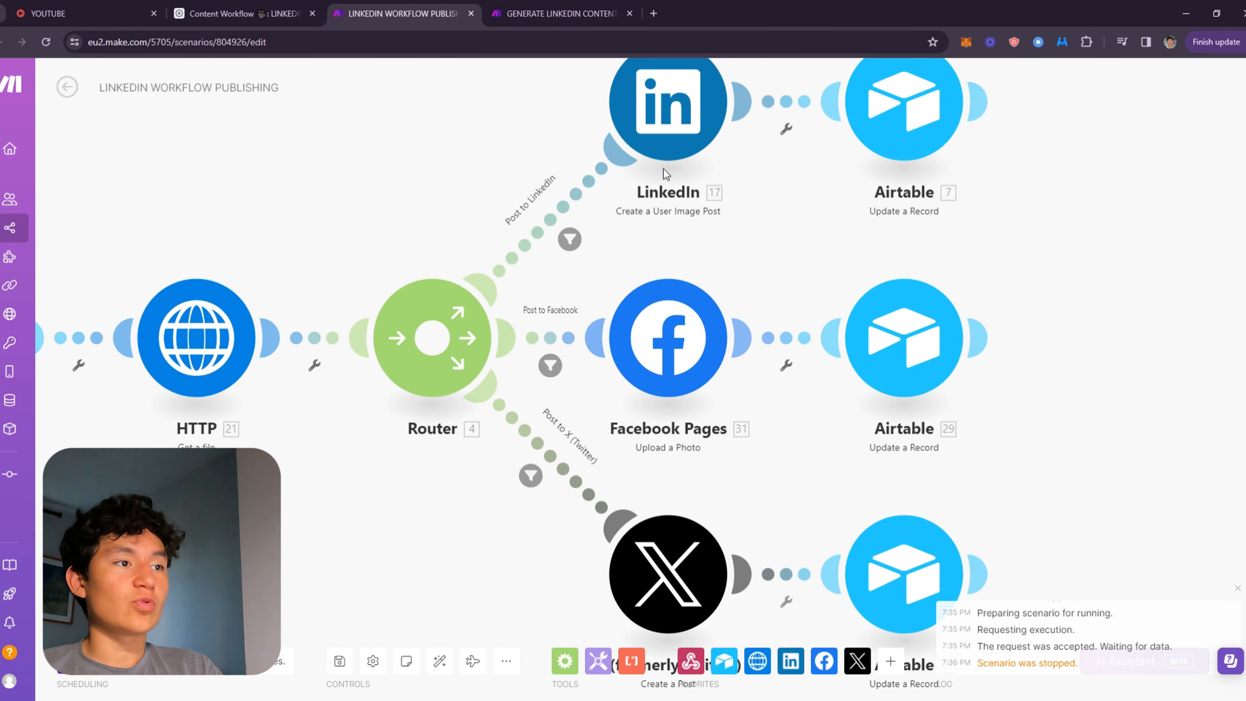
pyautogui.moveTo(759, 298); pyautogui.dragTo(750, 373)
pyautogui.click(686, 149)
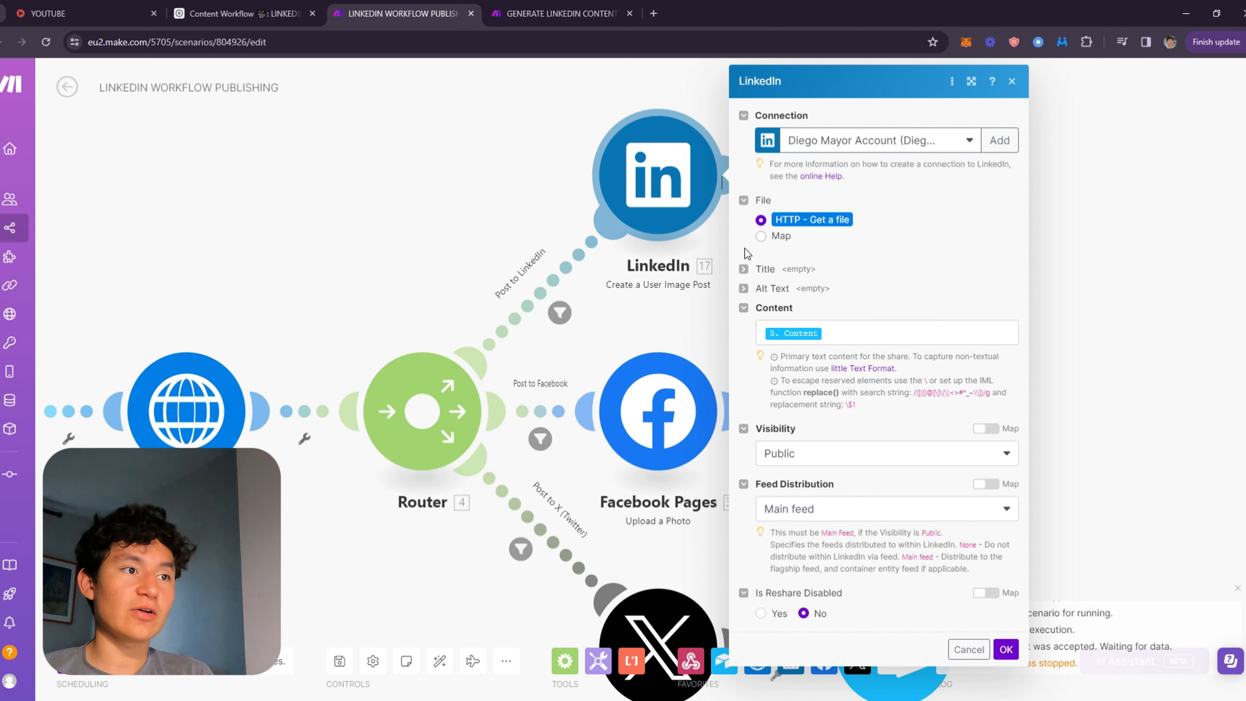
pyautogui.click(907, 335)
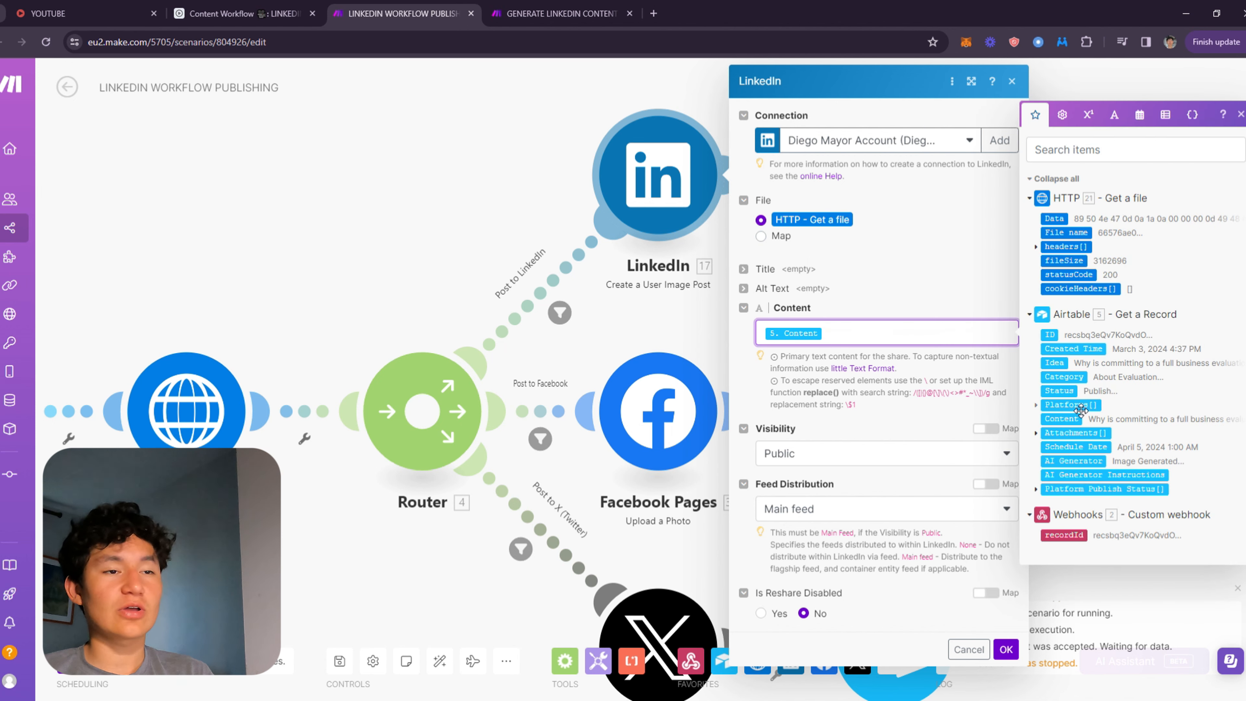
# Open a record in the Airtable PUBLISHED view and select its Content text to review the post.
pyautogui.click(214, 11)
pyautogui.press('Escape')
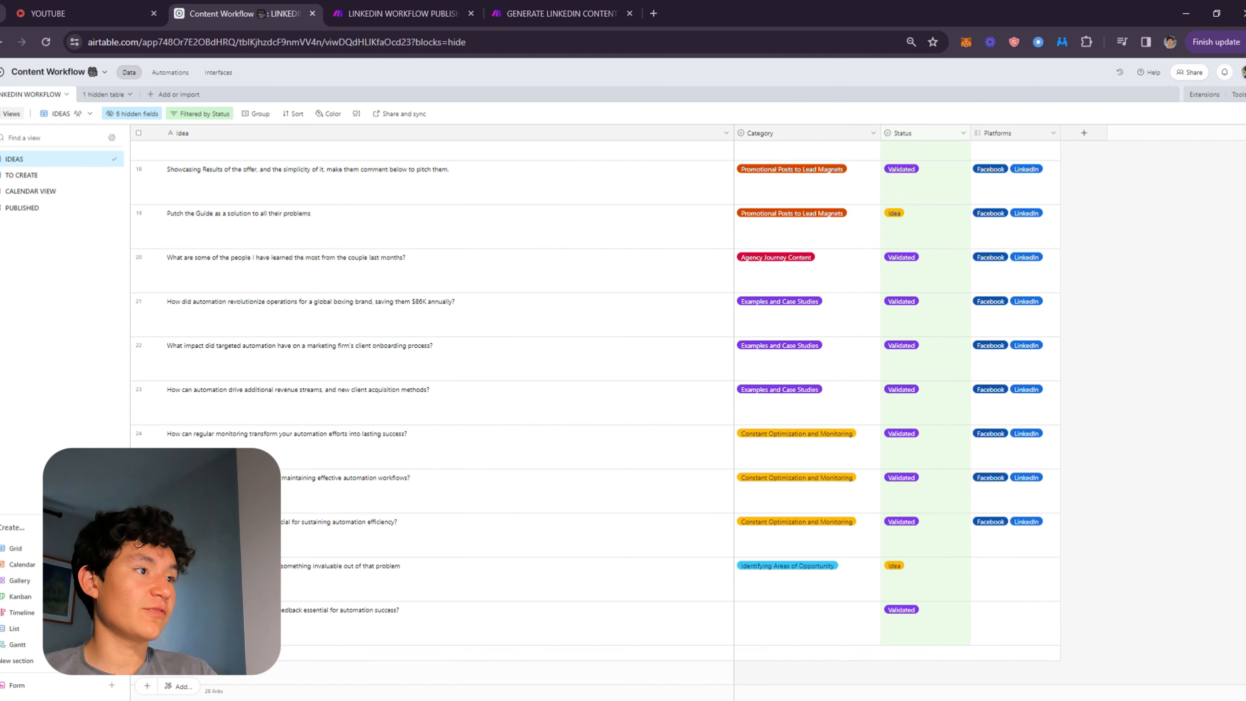
pyautogui.click(30, 175)
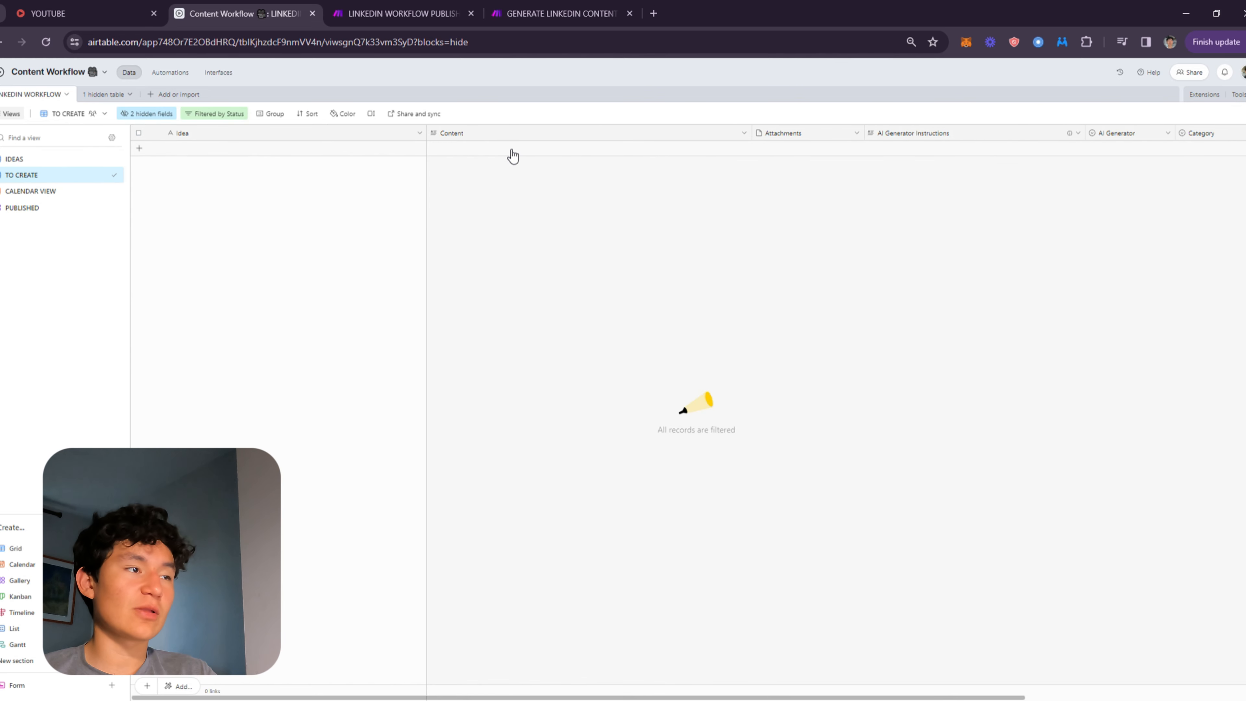
pyautogui.click(22, 207)
pyautogui.click(343, 221)
pyautogui.scroll(-3, 559, 356)
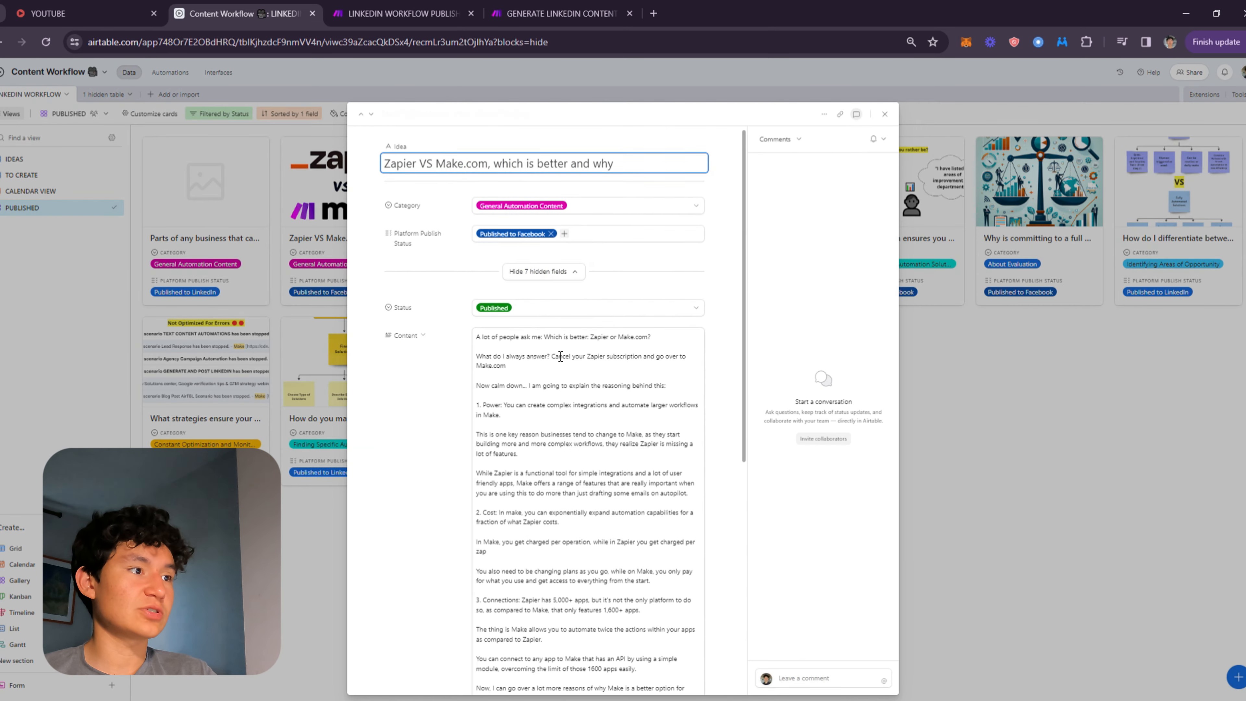
pyautogui.scroll(1, 496, 256)
pyautogui.moveTo(501, 219); pyautogui.dragTo(458, 149)
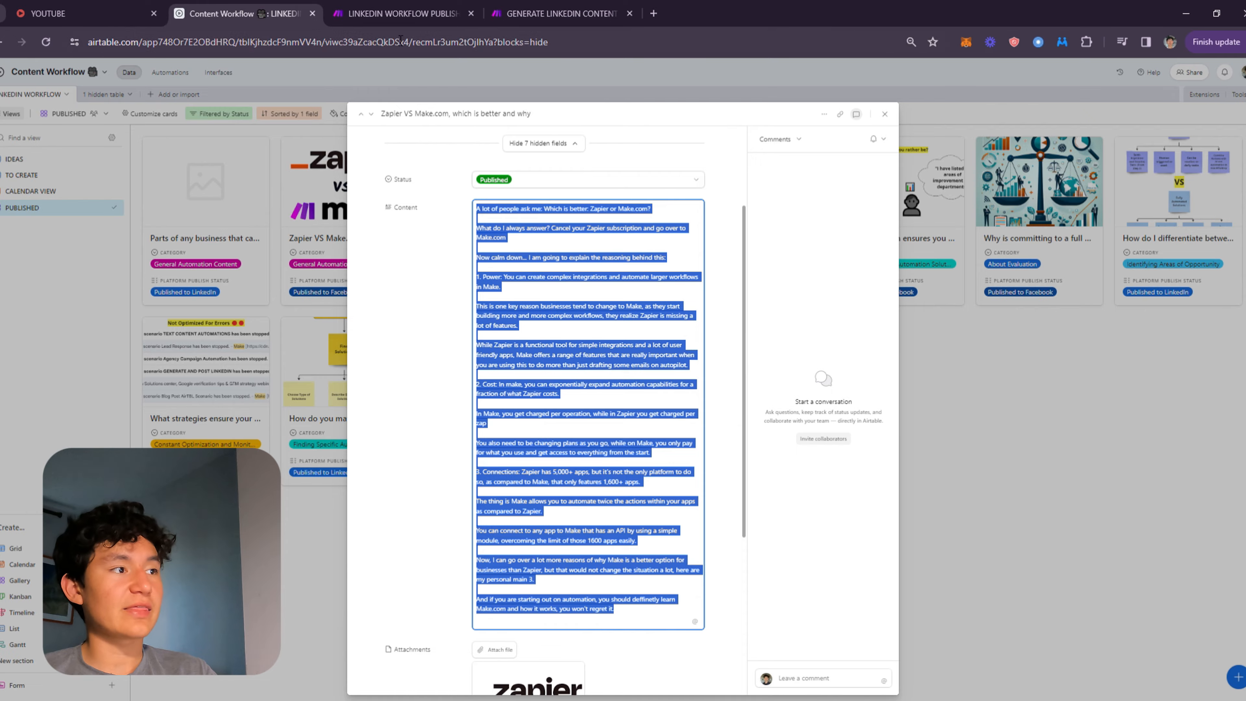
# Return to the scenario and close the LinkedIn module settings.
pyautogui.click(403, 13)
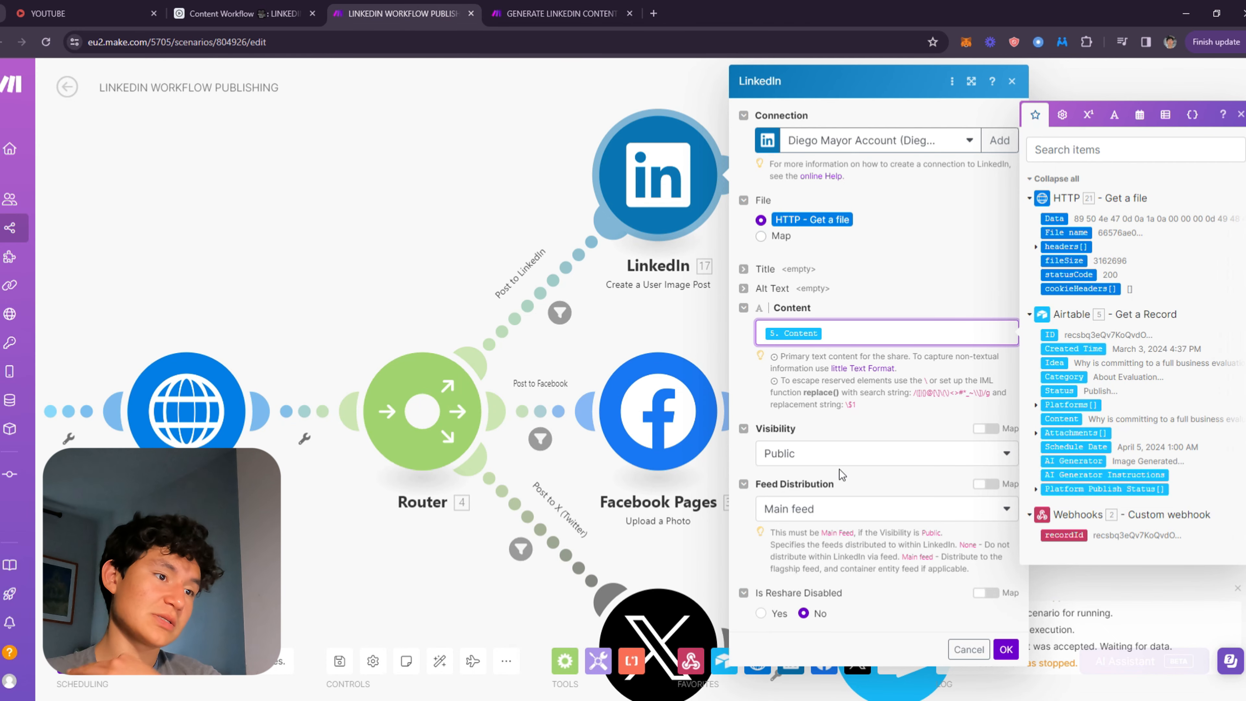
pyautogui.click(820, 405)
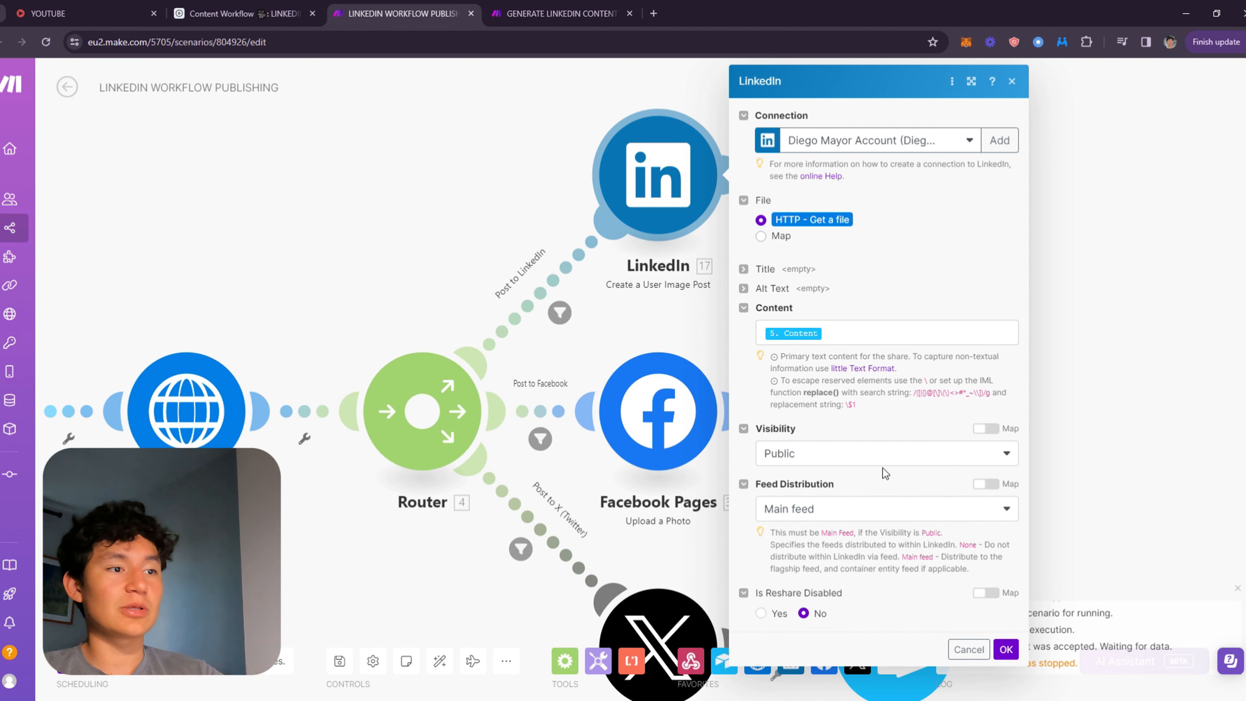
pyautogui.click(1006, 649)
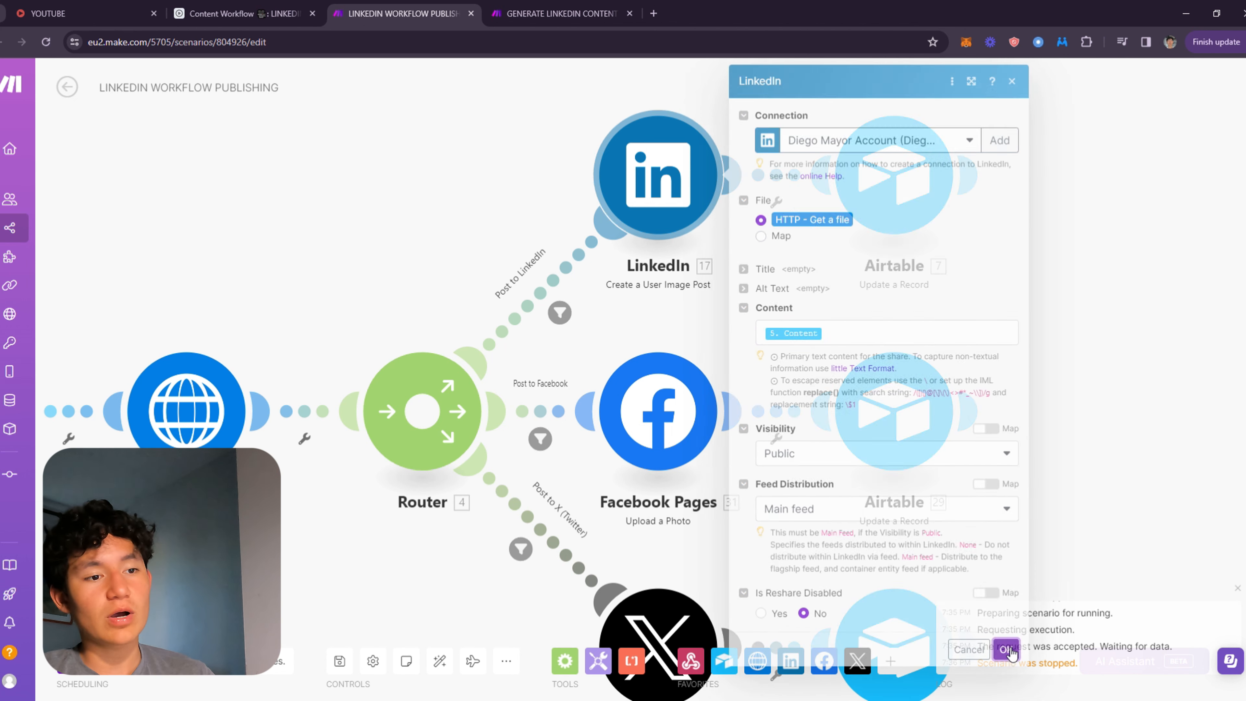
# Open the Airtable Update a Record module after LinkedIn and review its base, table and Record ID.
pyautogui.click(884, 172)
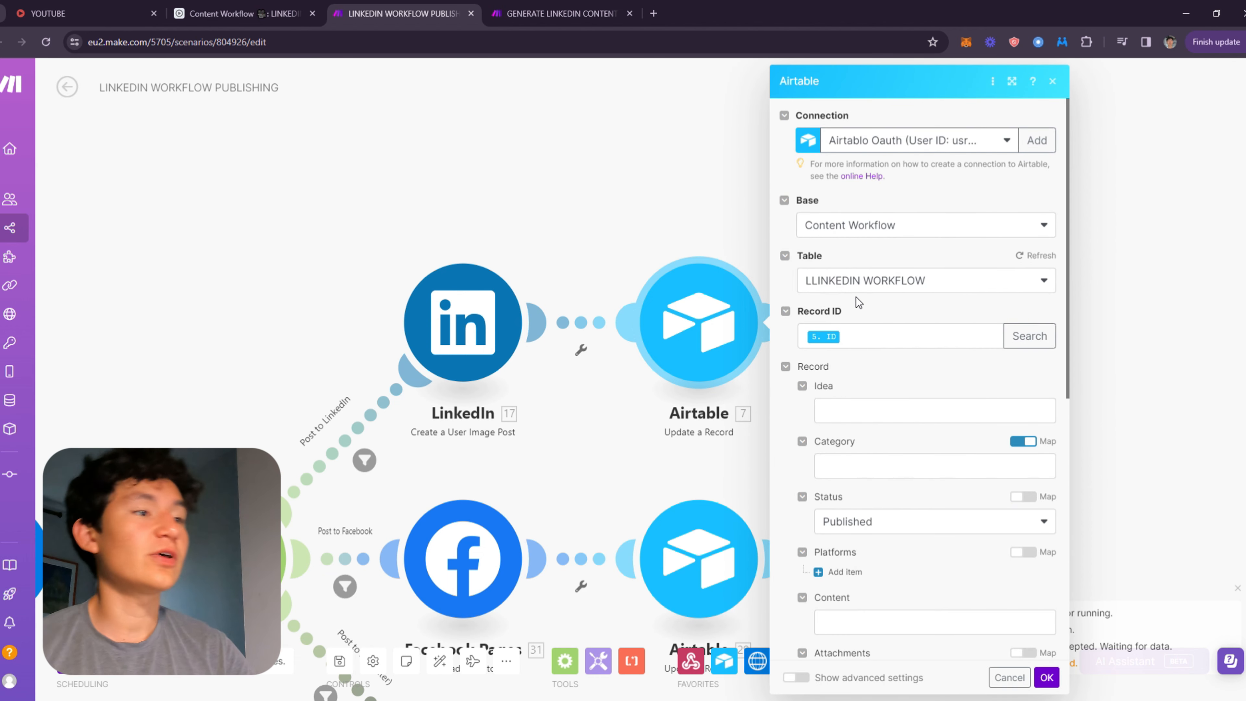
pyautogui.click(853, 352)
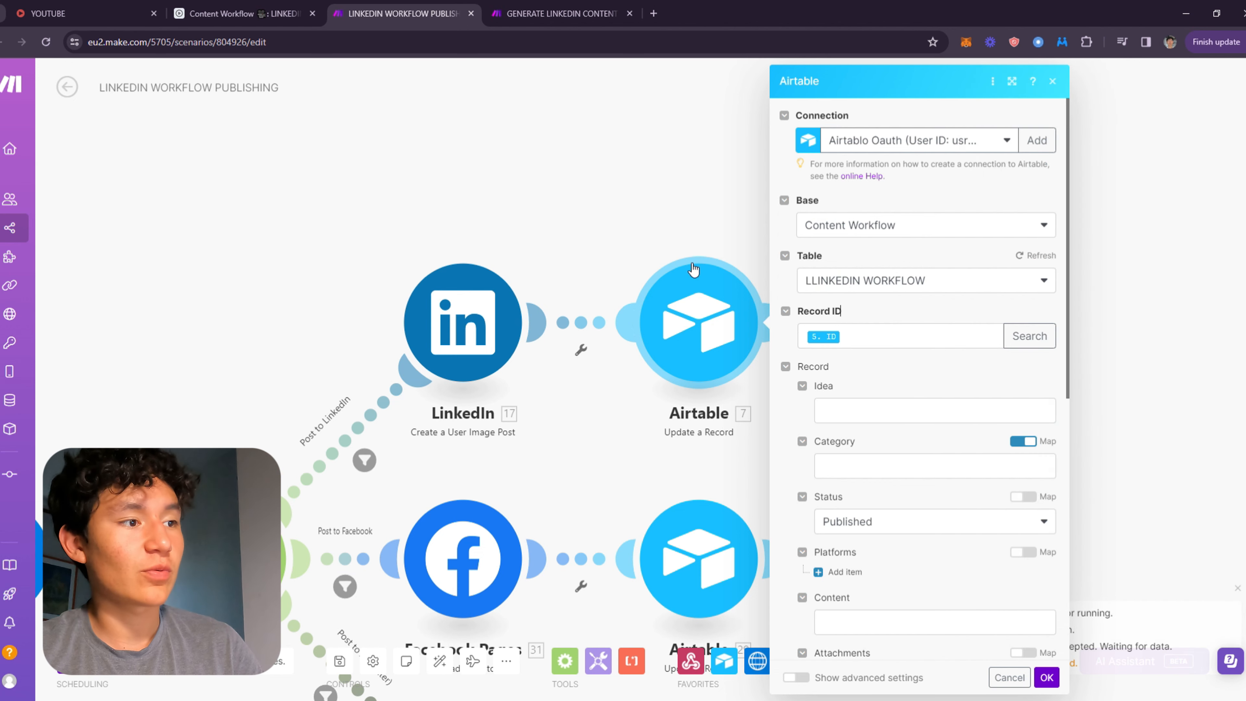
pyautogui.click(716, 260)
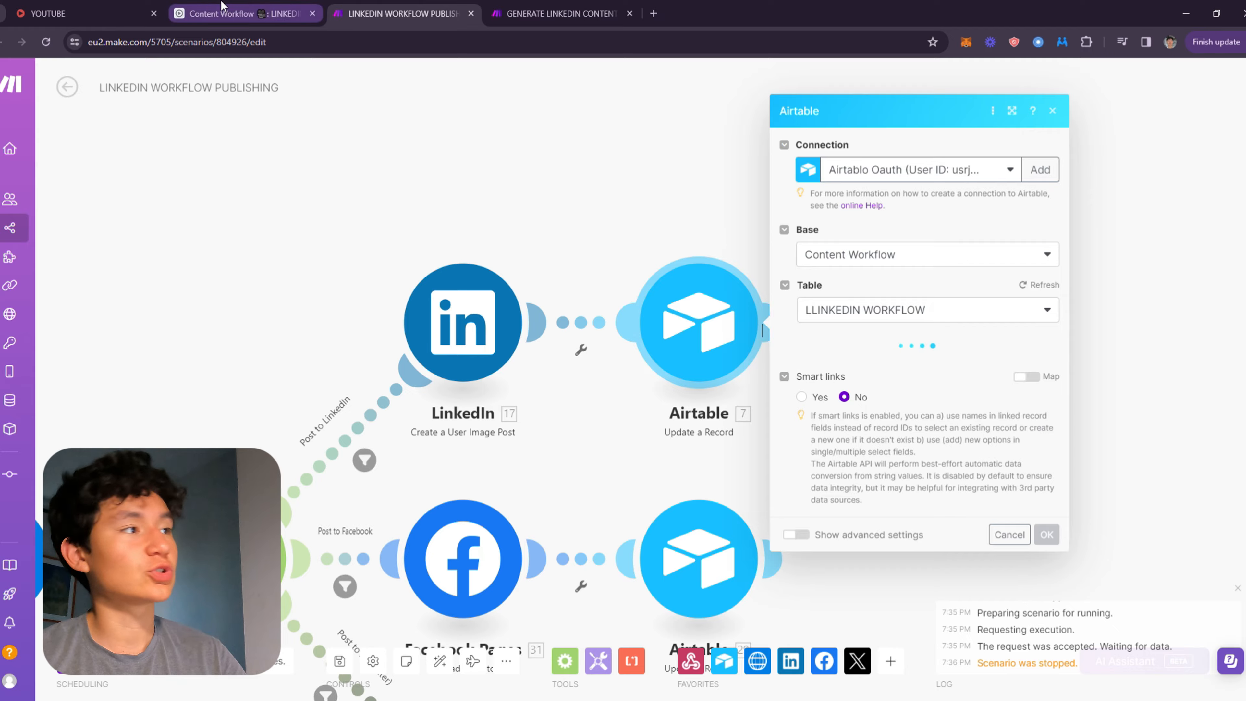
pyautogui.click(236, 13)
pyautogui.click(981, 270)
pyautogui.click(471, 7)
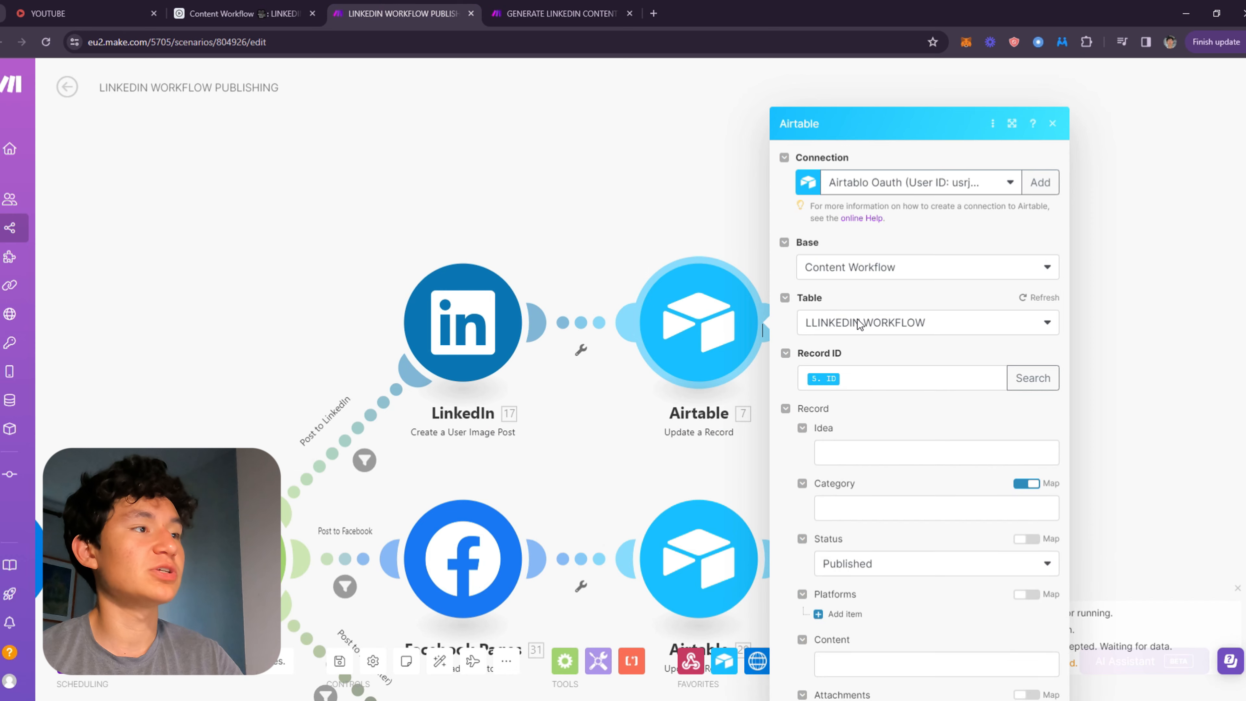
# Remap the Record ID field to the ID from the Airtable Get a Record module.
pyautogui.click(854, 335)
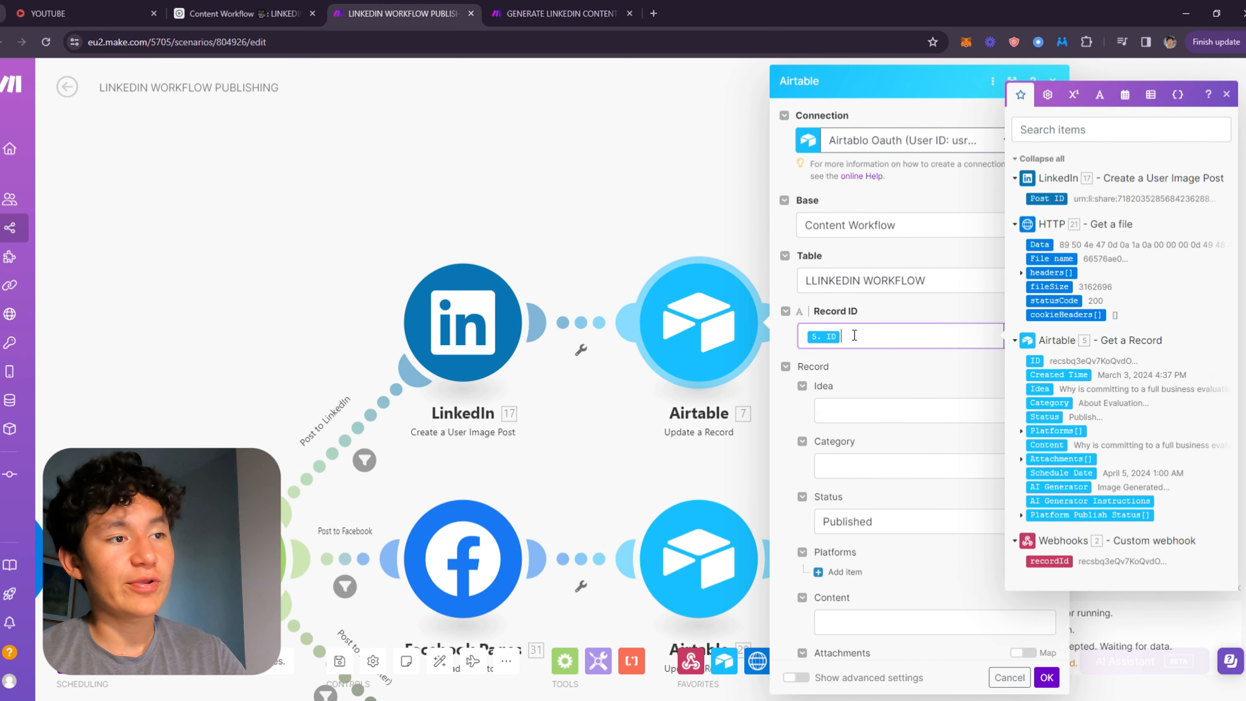
pyautogui.press('BackSpace')
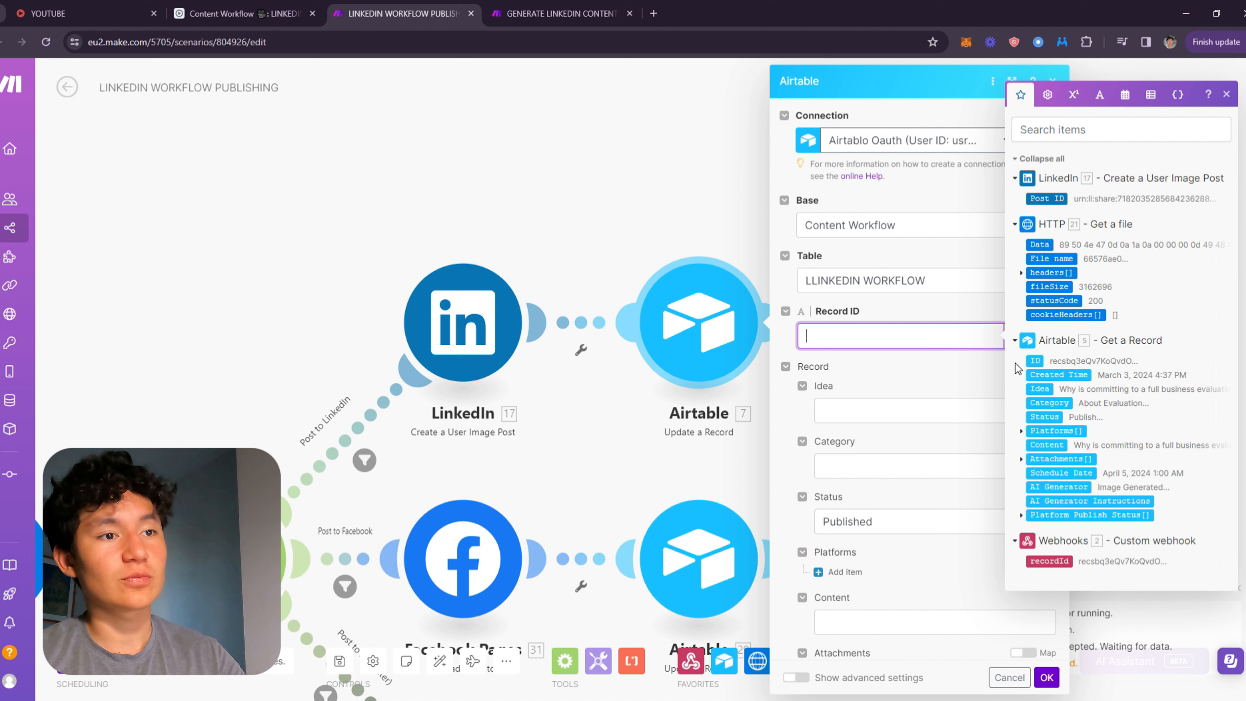
pyautogui.click(1035, 362)
pyautogui.click(885, 363)
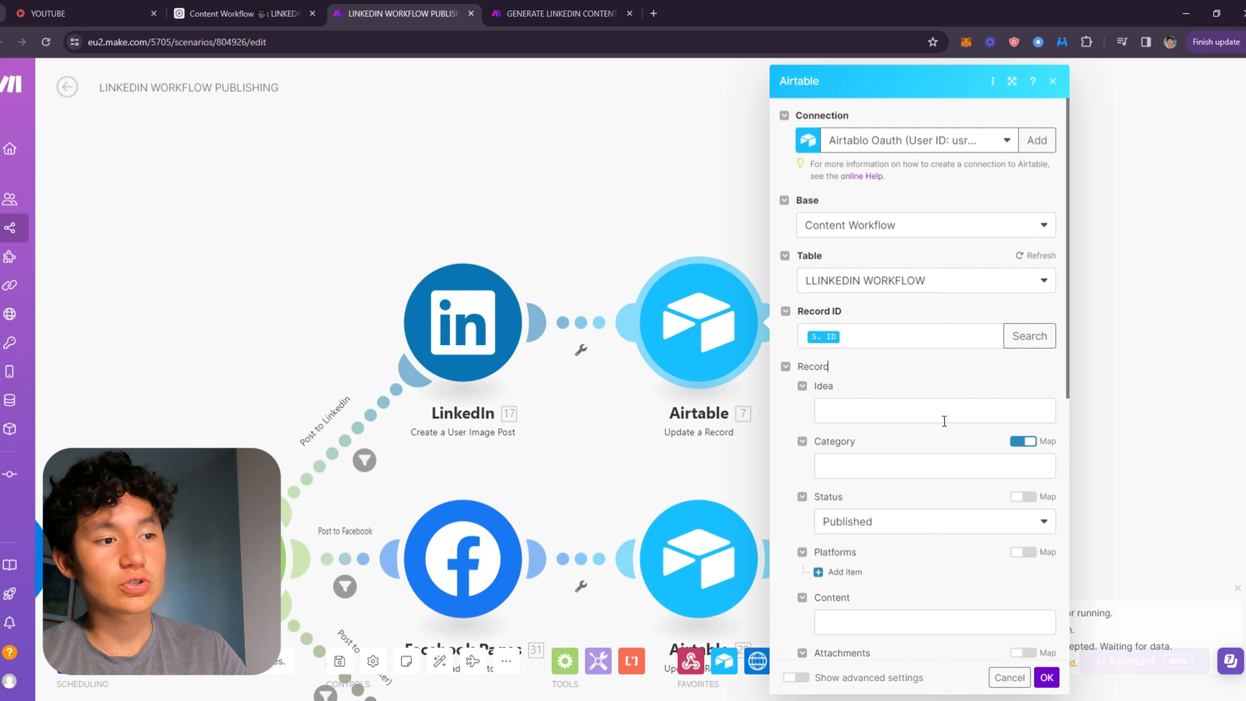
pyautogui.scroll(-3, 944, 421)
pyautogui.click(861, 386)
pyautogui.click(858, 384)
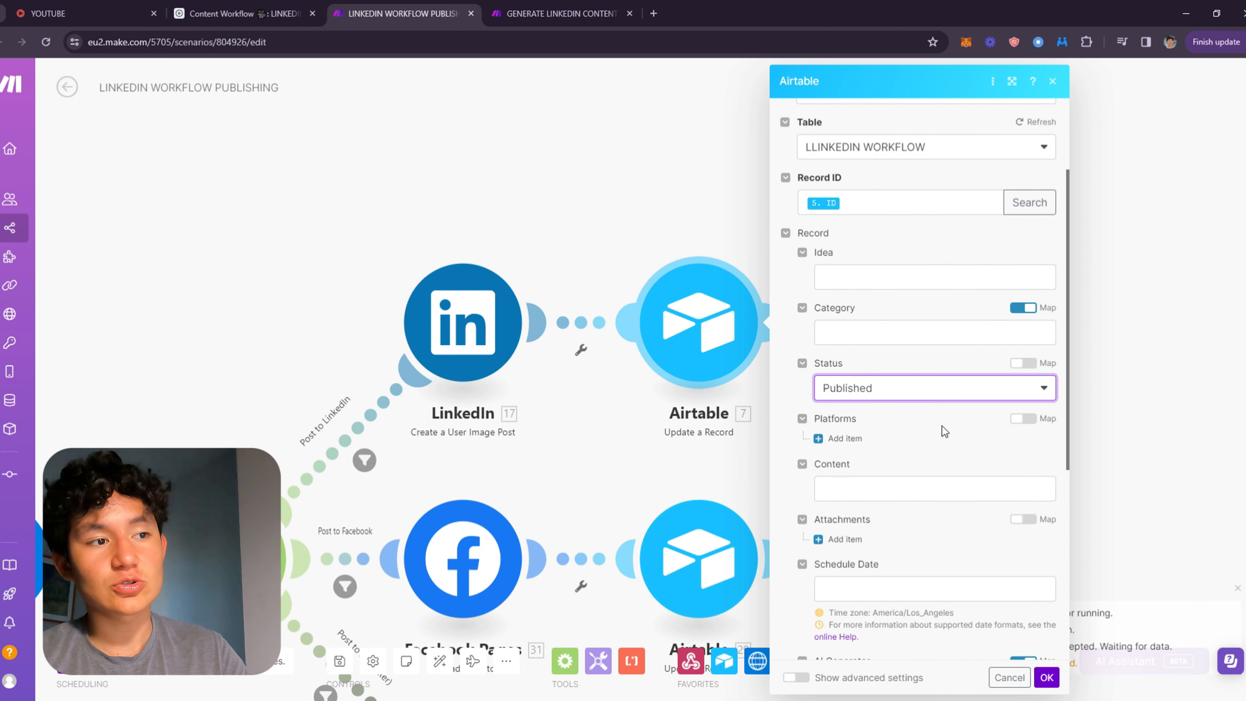
# Try adding LinkedIn as a value in the Platforms field, then remove that Platforms item again.
pyautogui.scroll(-3, 878, 340)
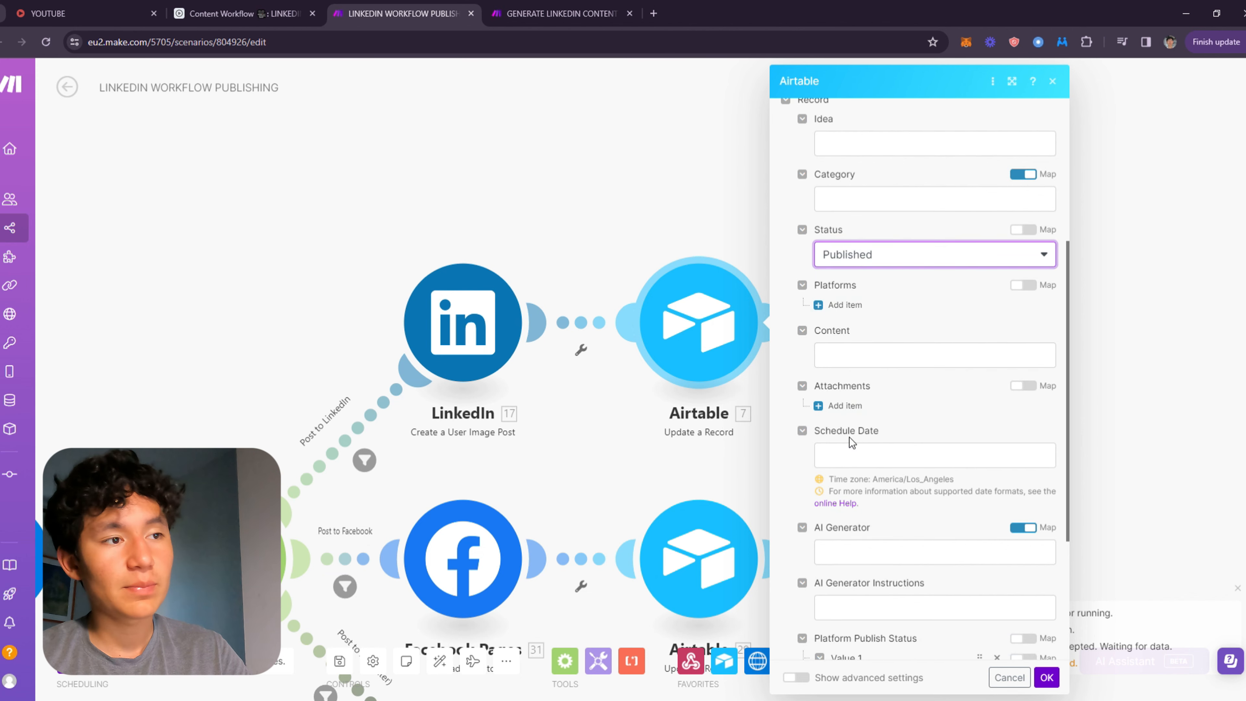
pyautogui.click(845, 304)
pyautogui.click(1020, 307)
pyautogui.click(1020, 307)
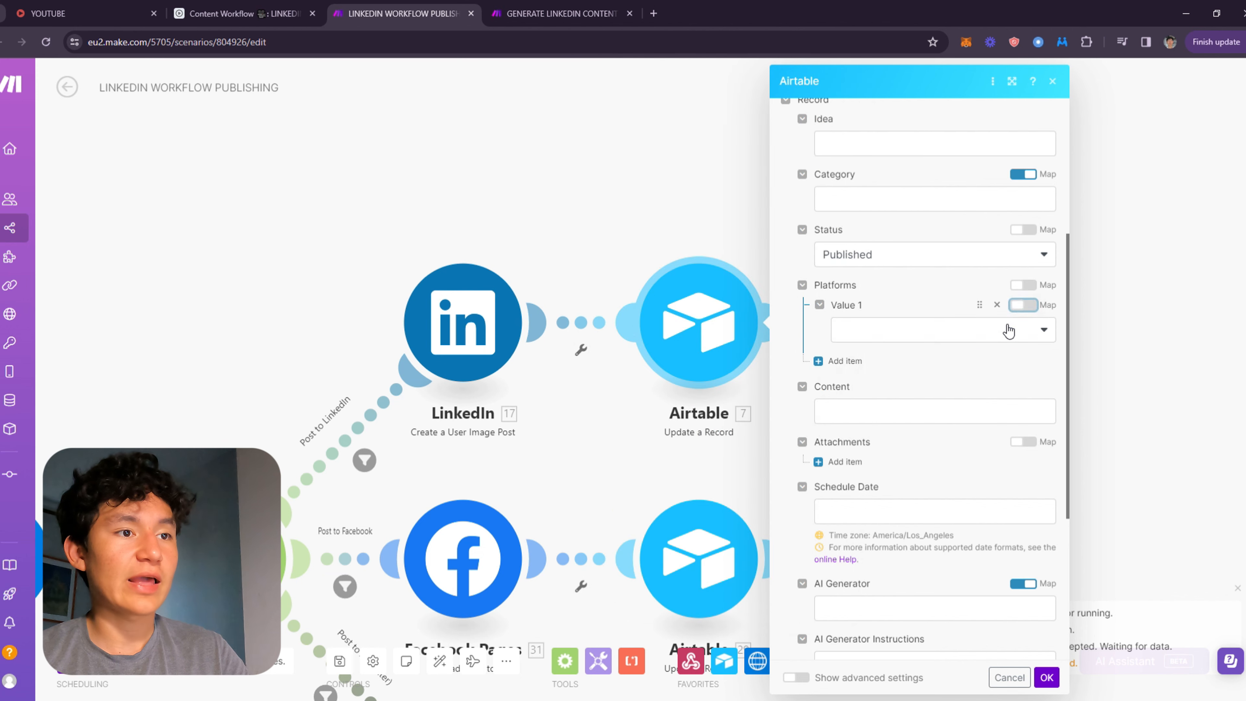
pyautogui.click(976, 329)
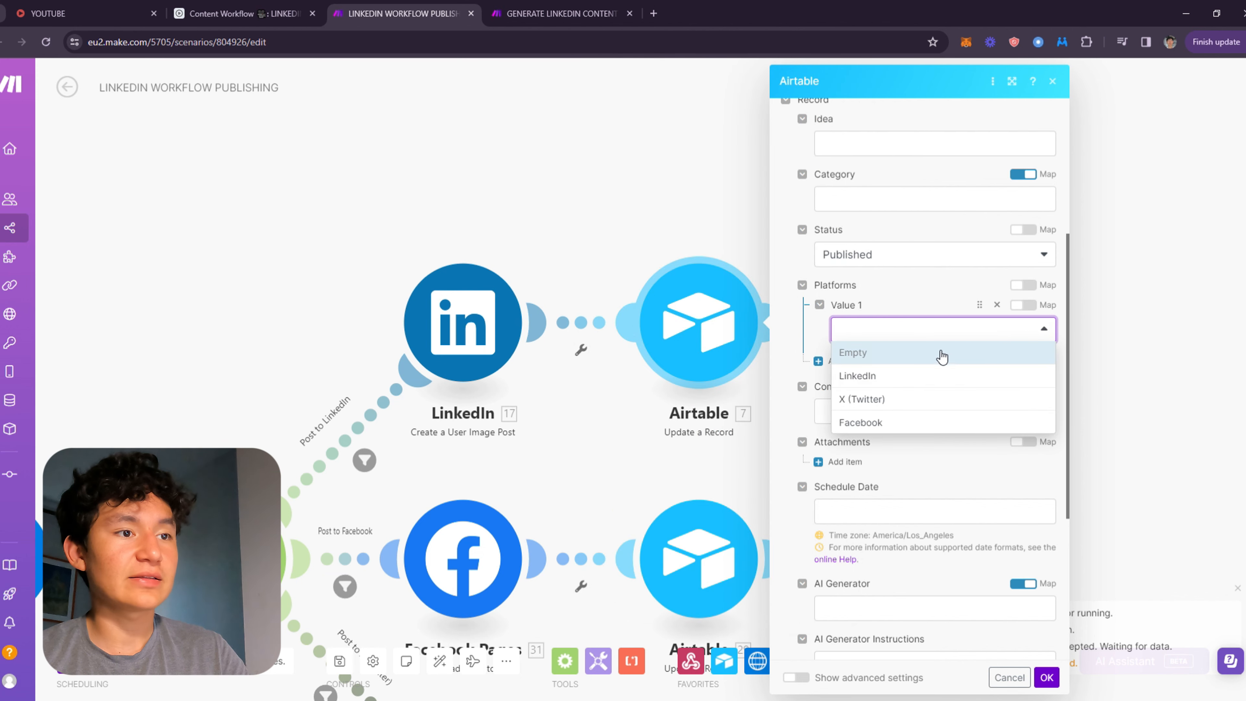
pyautogui.click(870, 383)
pyautogui.scroll(-3, 932, 349)
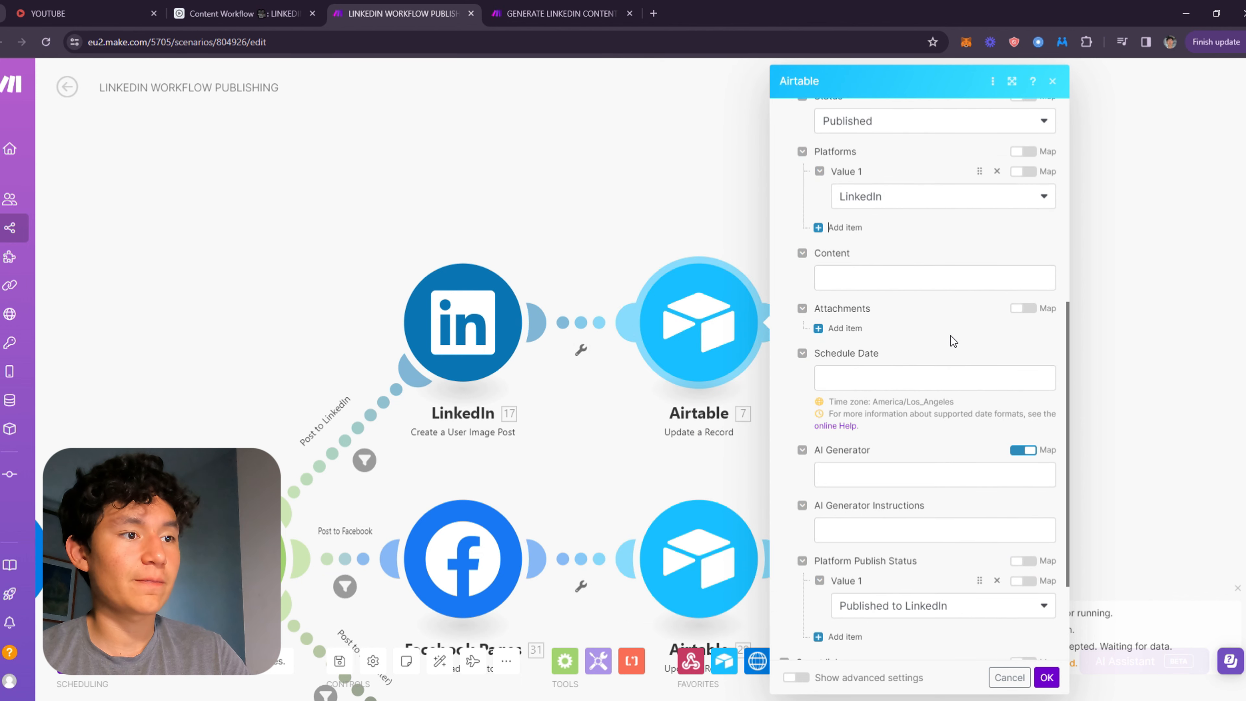
pyautogui.scroll(-3, 951, 344)
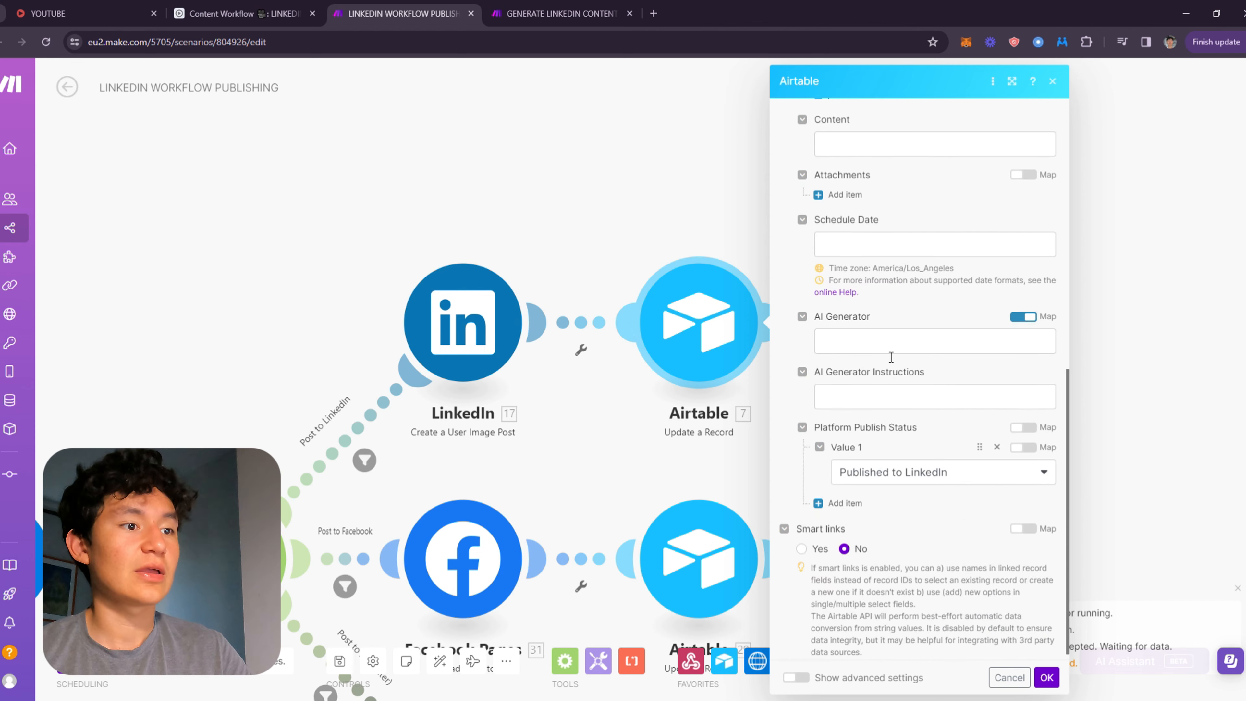
pyautogui.scroll(7, 891, 357)
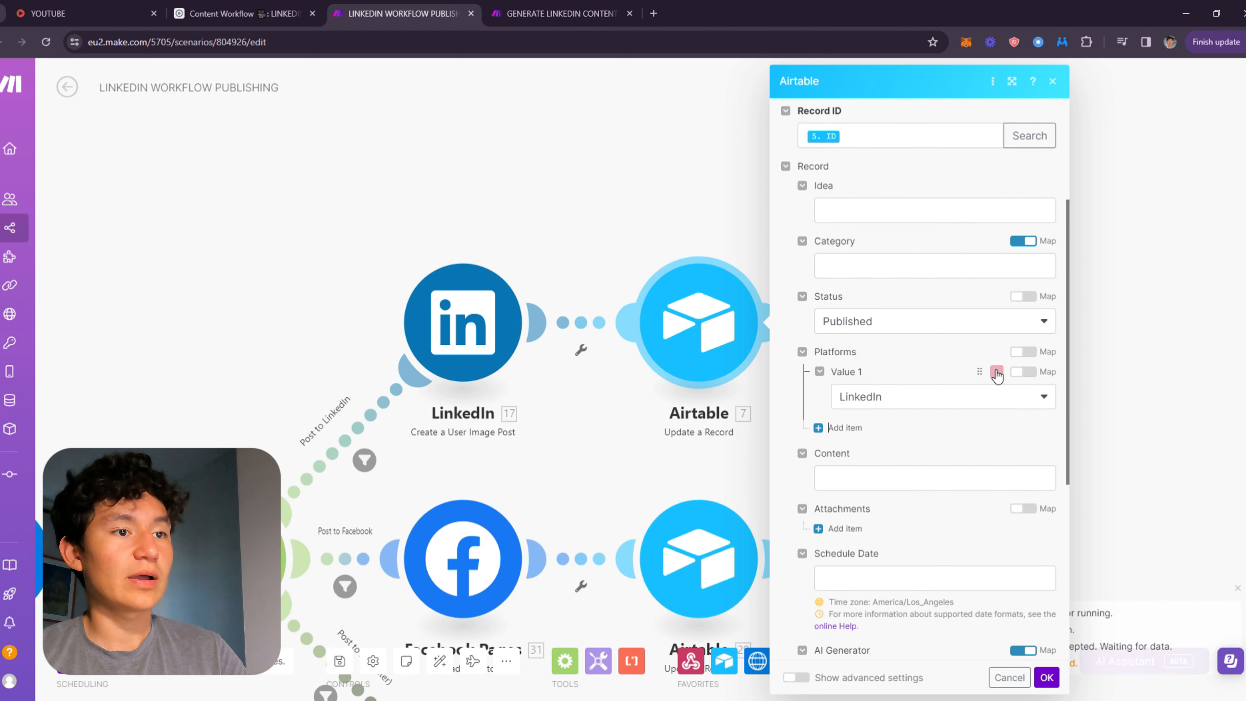
pyautogui.click(997, 372)
pyautogui.scroll(-4, 952, 378)
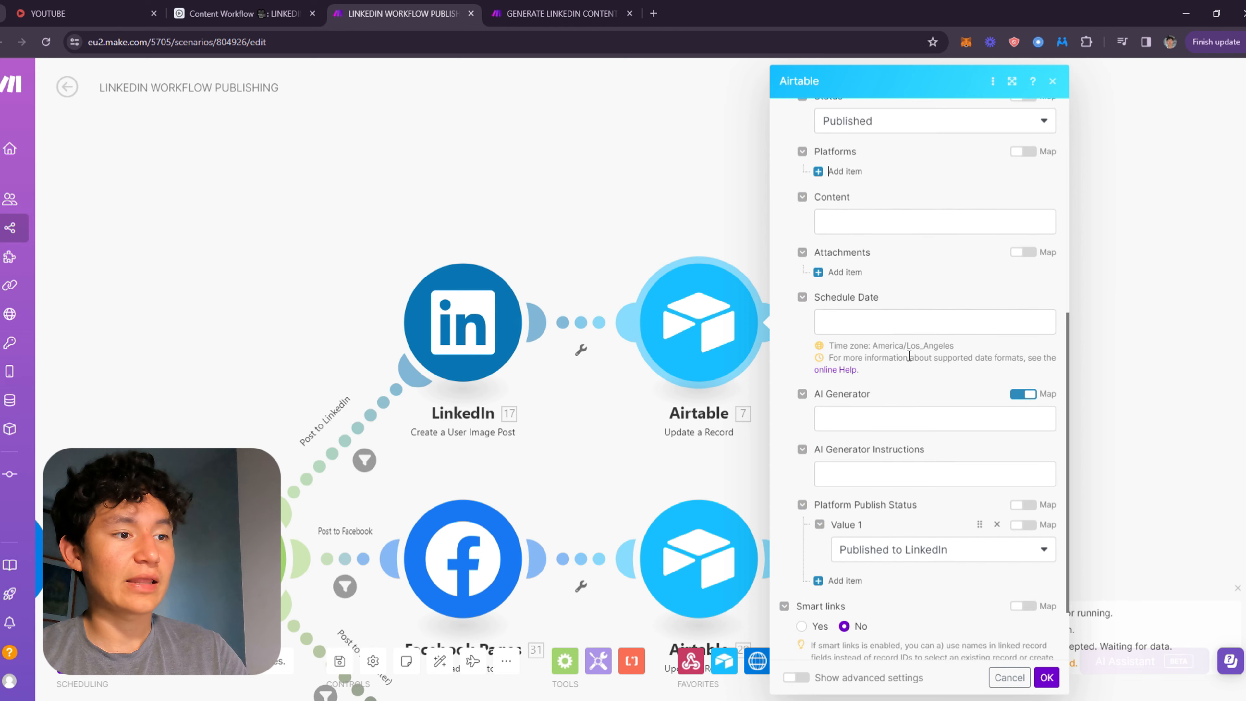
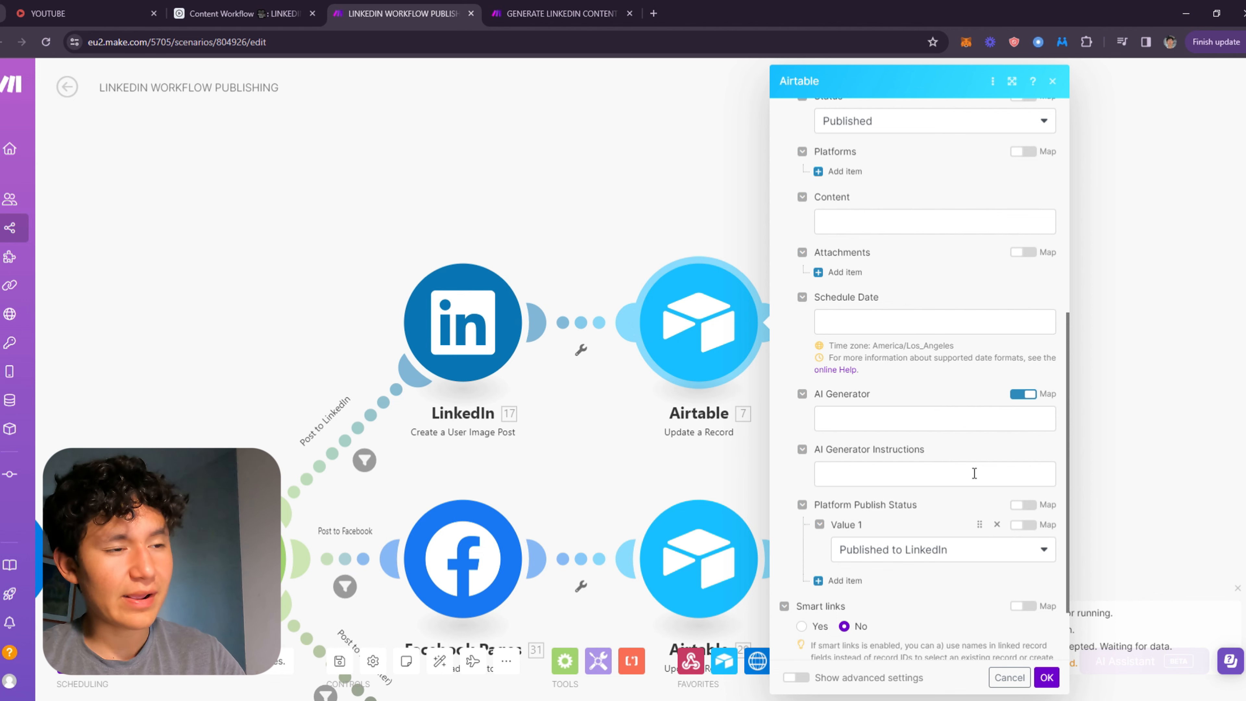
# Review the remaining fields and save the LinkedIn branch's Airtable Update a Record module.
pyautogui.scroll(3, 859, 451)
pyautogui.scroll(5, 870, 445)
pyautogui.scroll(-10, 856, 490)
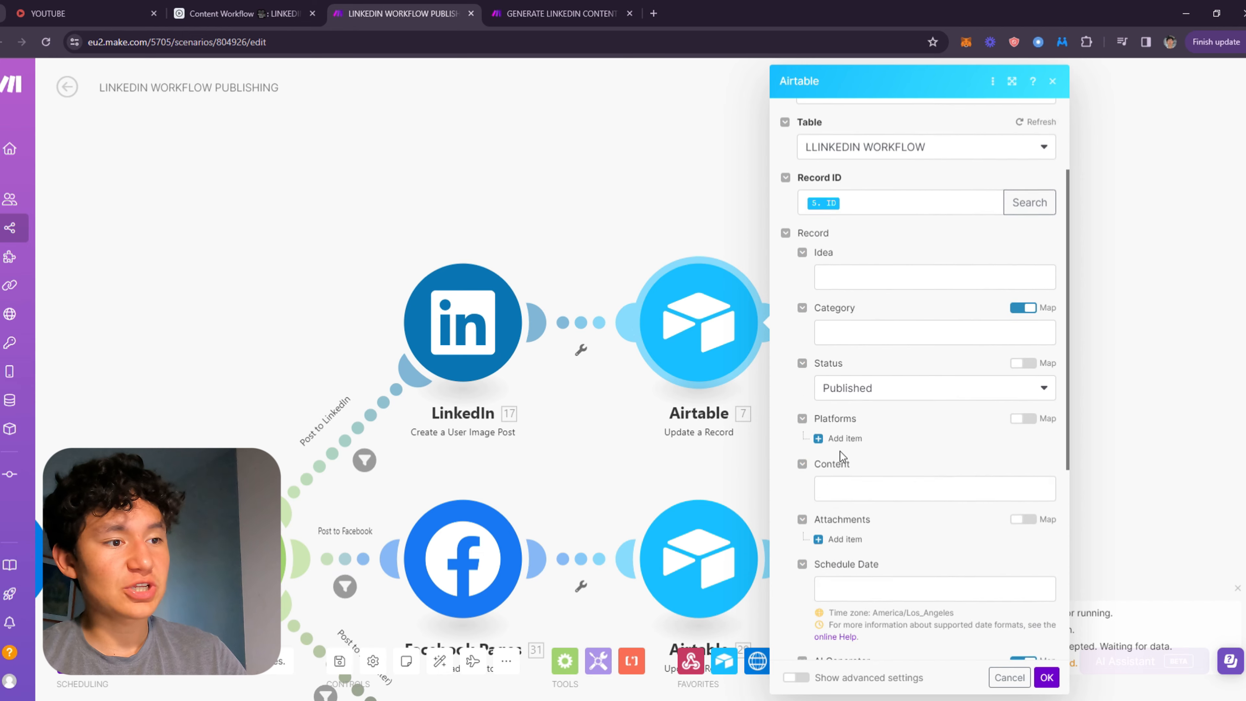
pyautogui.click(1046, 678)
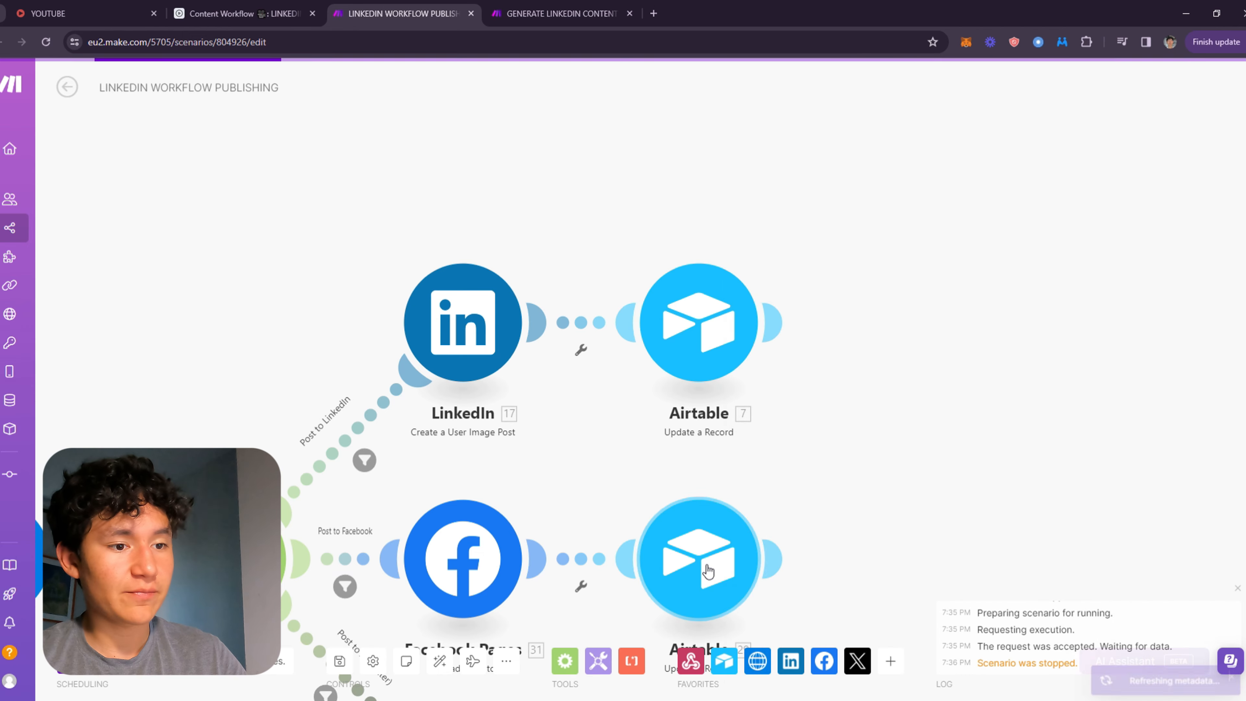
# Open the Facebook branch's Airtable Update a Record module and review its fields down to Platform Publish Status.
pyautogui.click(707, 572)
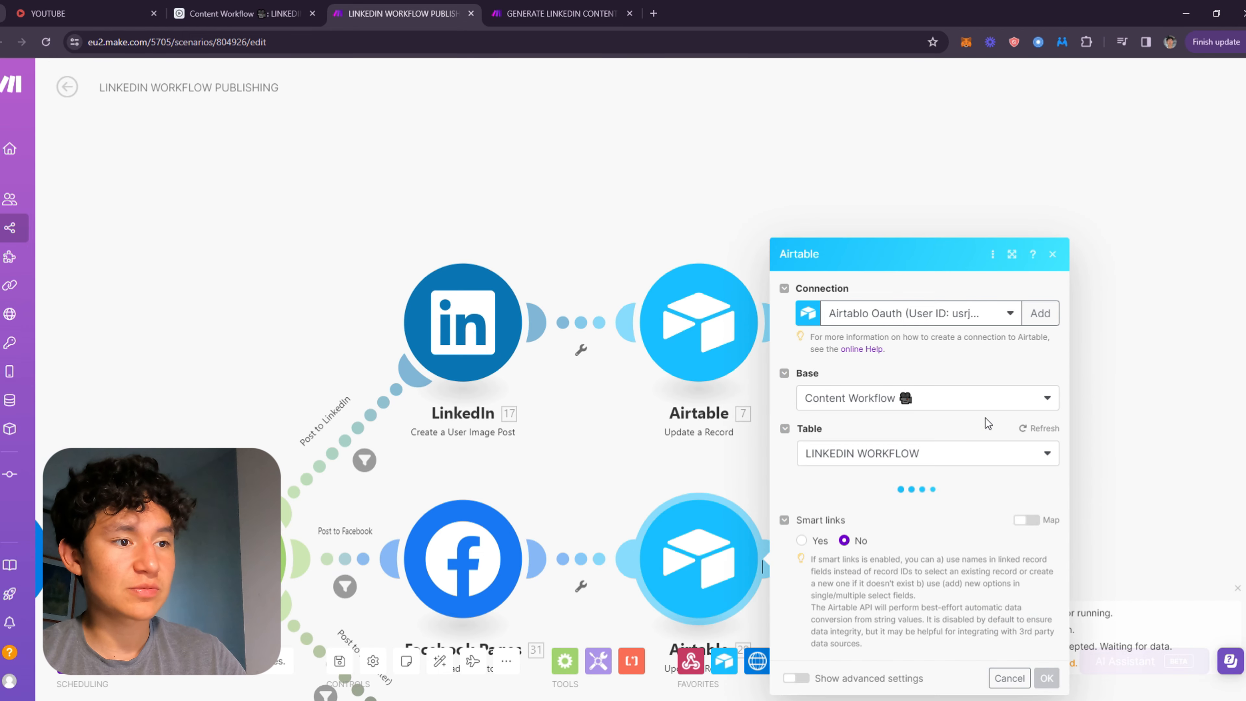
pyautogui.scroll(-6, 937, 388)
pyautogui.scroll(-3, 922, 373)
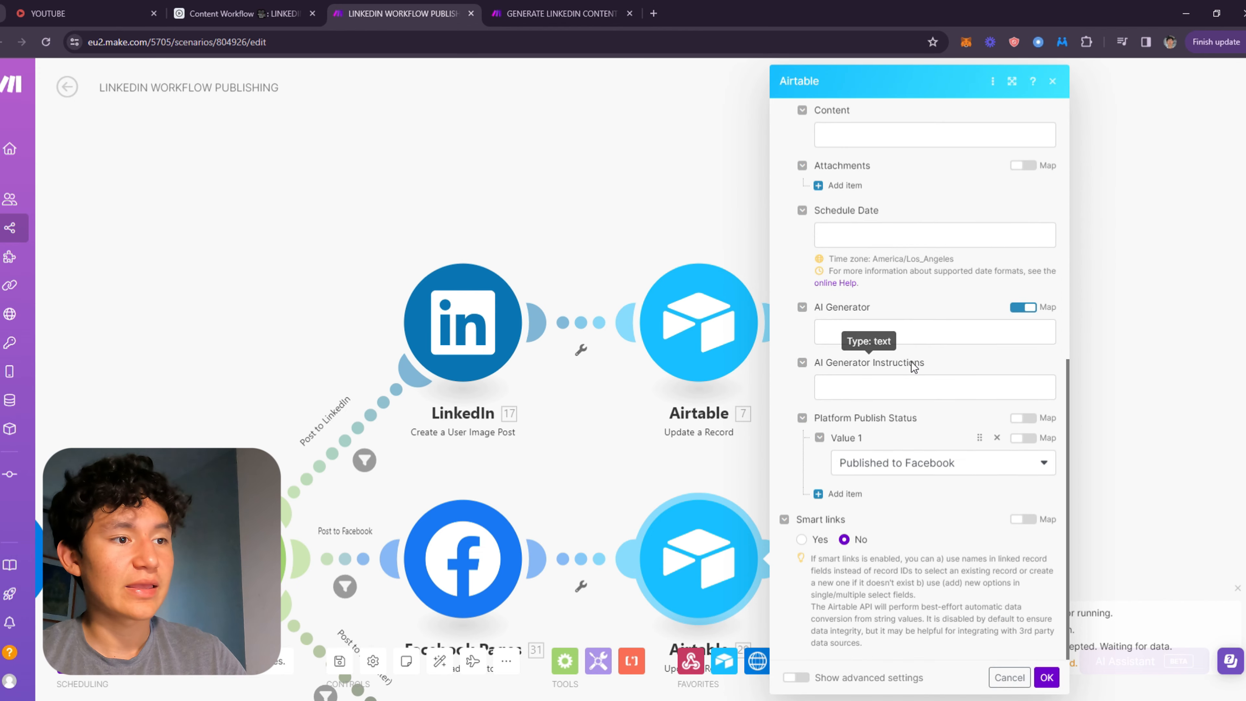
pyautogui.moveTo(895, 441); pyautogui.dragTo(881, 94)
pyautogui.scroll(-1, 873, 104)
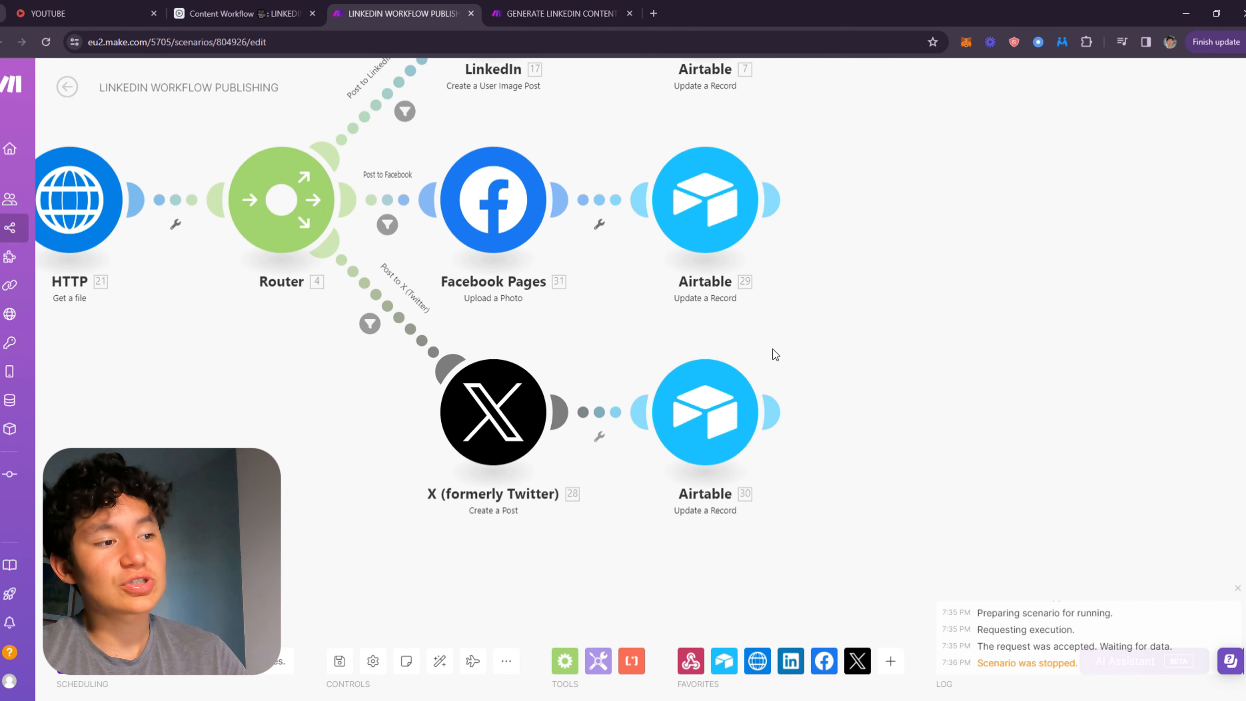
# Open the Facebook Pages module to review its page, file and message settings, then close it.
pyautogui.moveTo(905, 304); pyautogui.dragTo(1175, 517)
pyautogui.moveTo(843, 336); pyautogui.dragTo(721, 253)
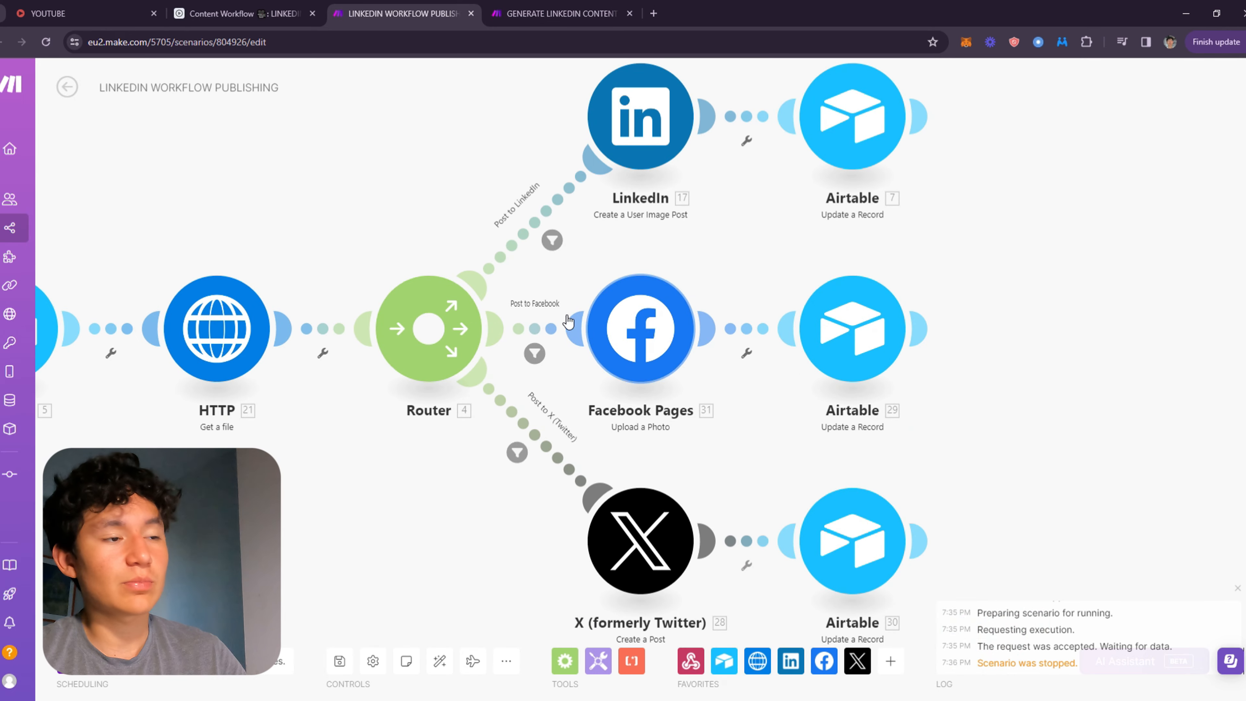
pyautogui.click(632, 339)
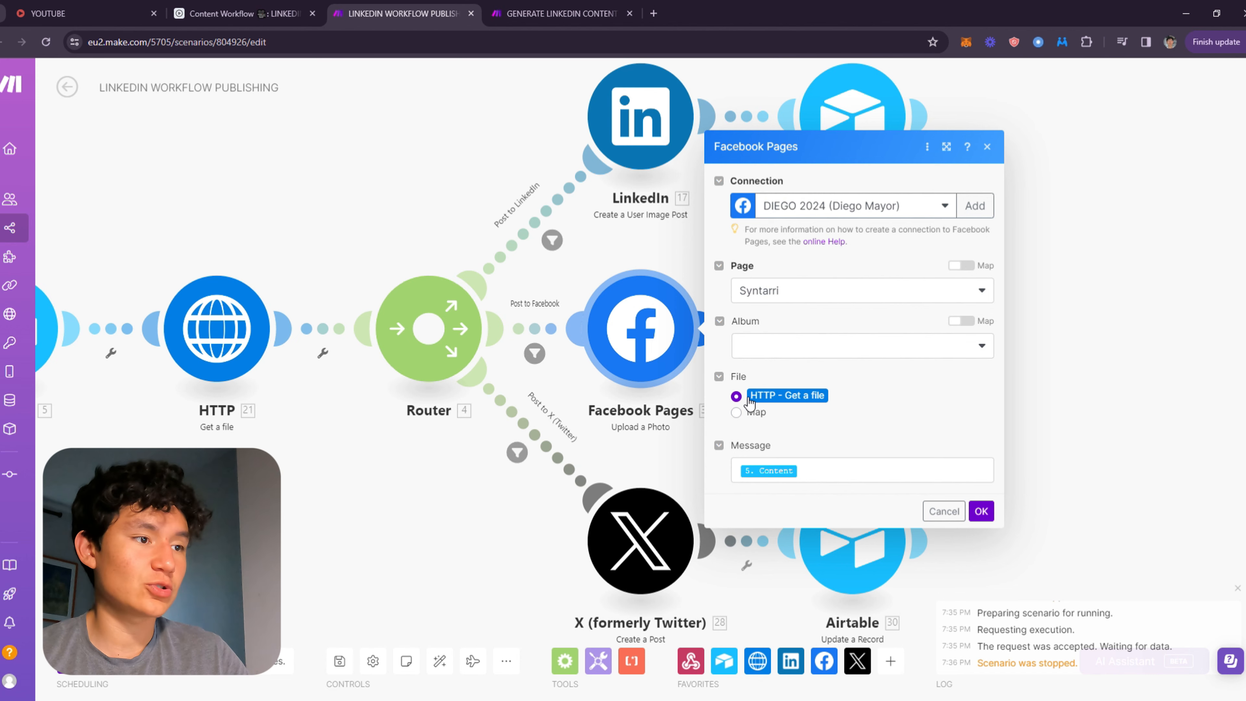
pyautogui.click(980, 510)
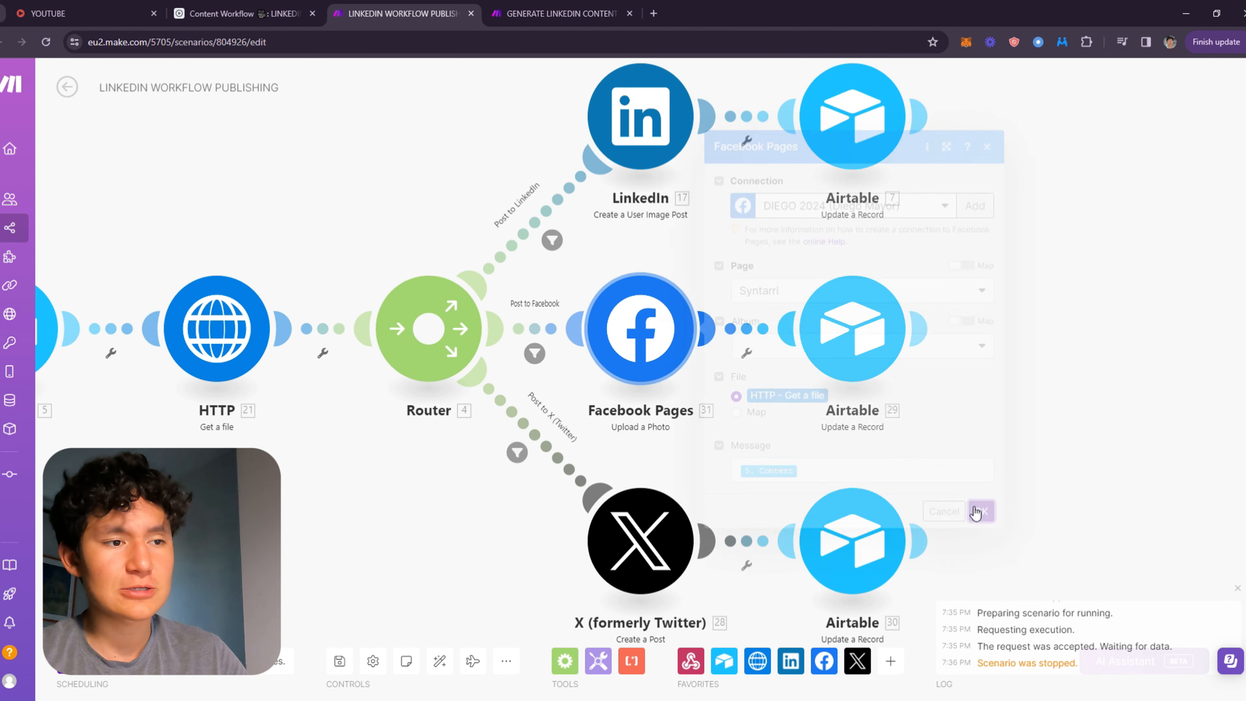
pyautogui.moveTo(639, 219); pyautogui.dragTo(1079, 283)
pyautogui.scroll(-3, 1079, 283)
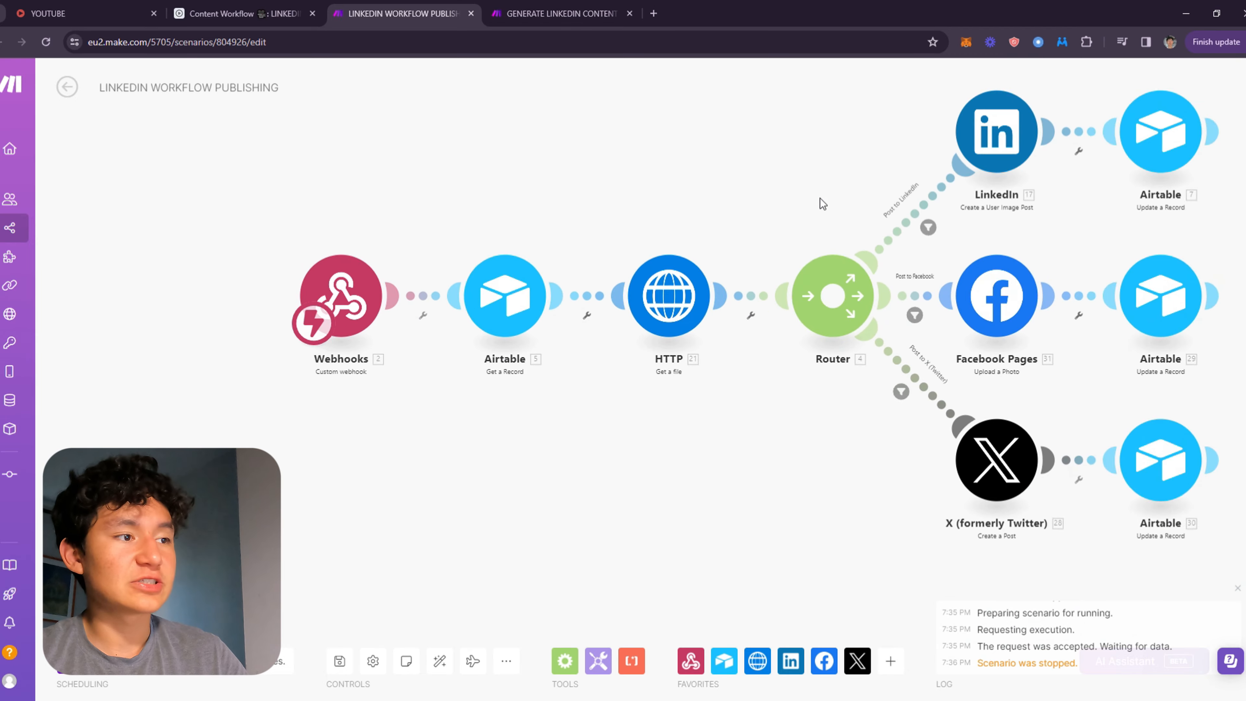
pyautogui.moveTo(821, 203); pyautogui.dragTo(629, 217)
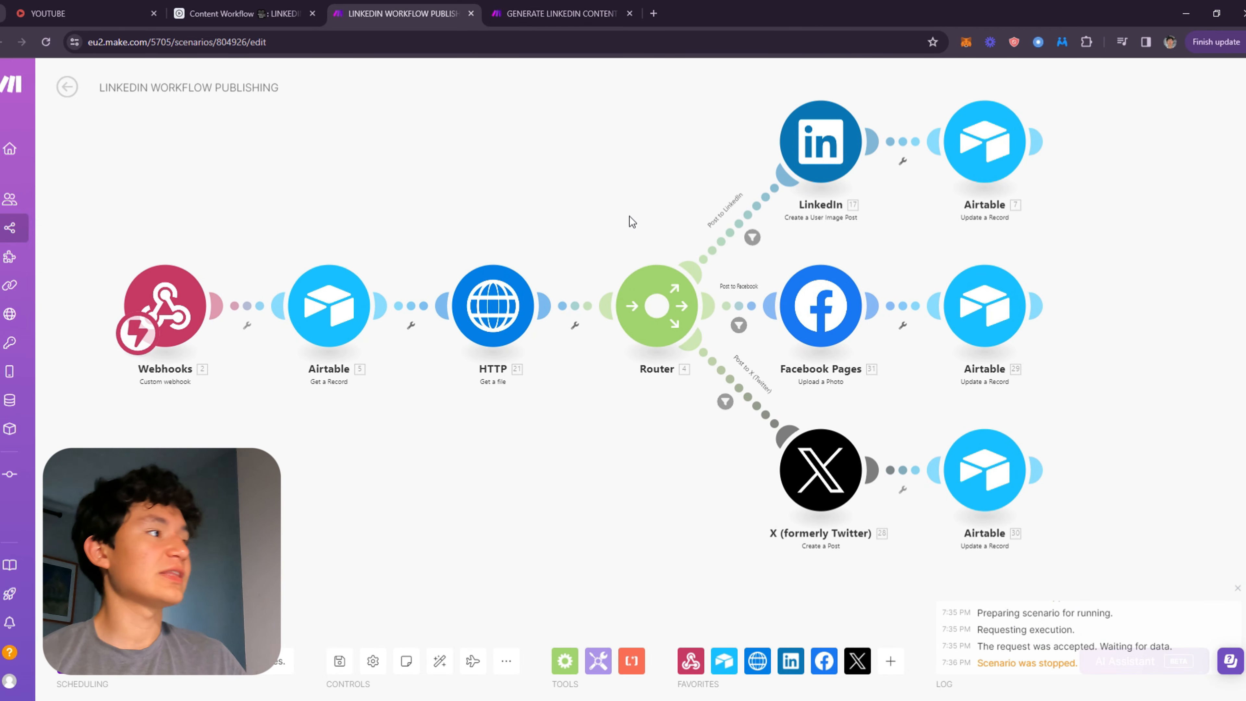
# Switch to the Airtable base and open the Calendar View.
pyautogui.click(231, 13)
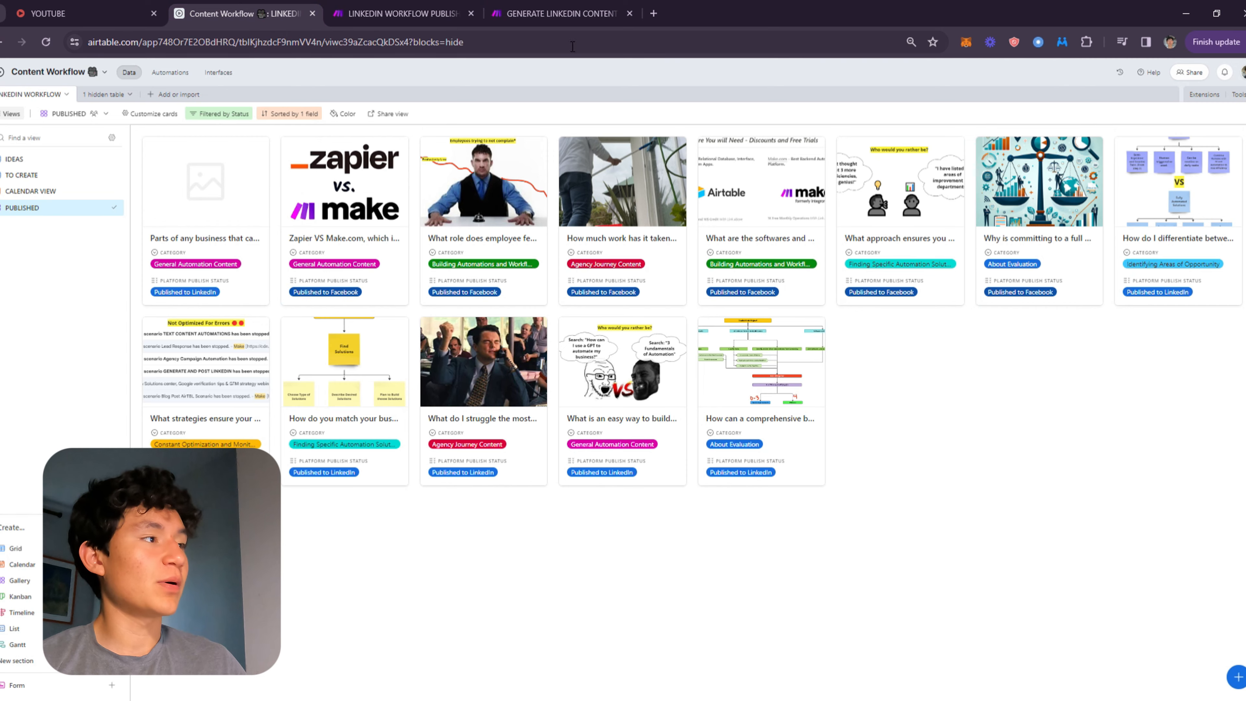
pyautogui.click(47, 191)
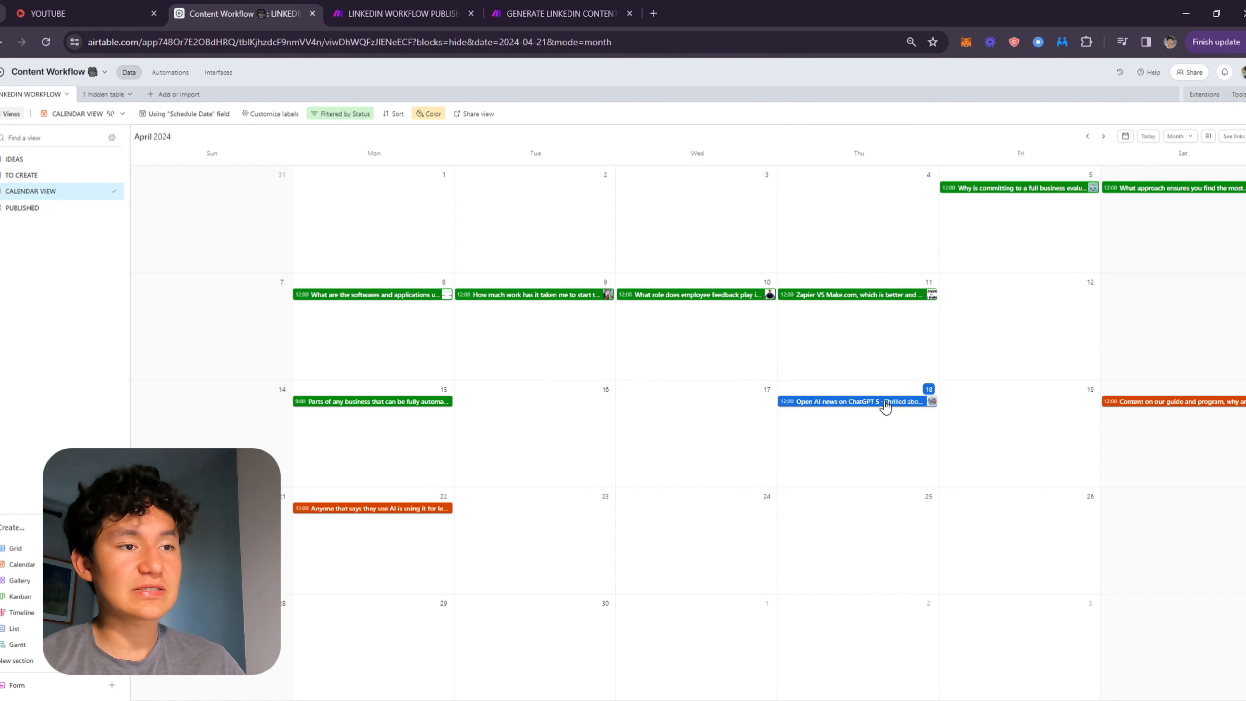
pyautogui.moveTo(884, 406); pyautogui.dragTo(1047, 404)
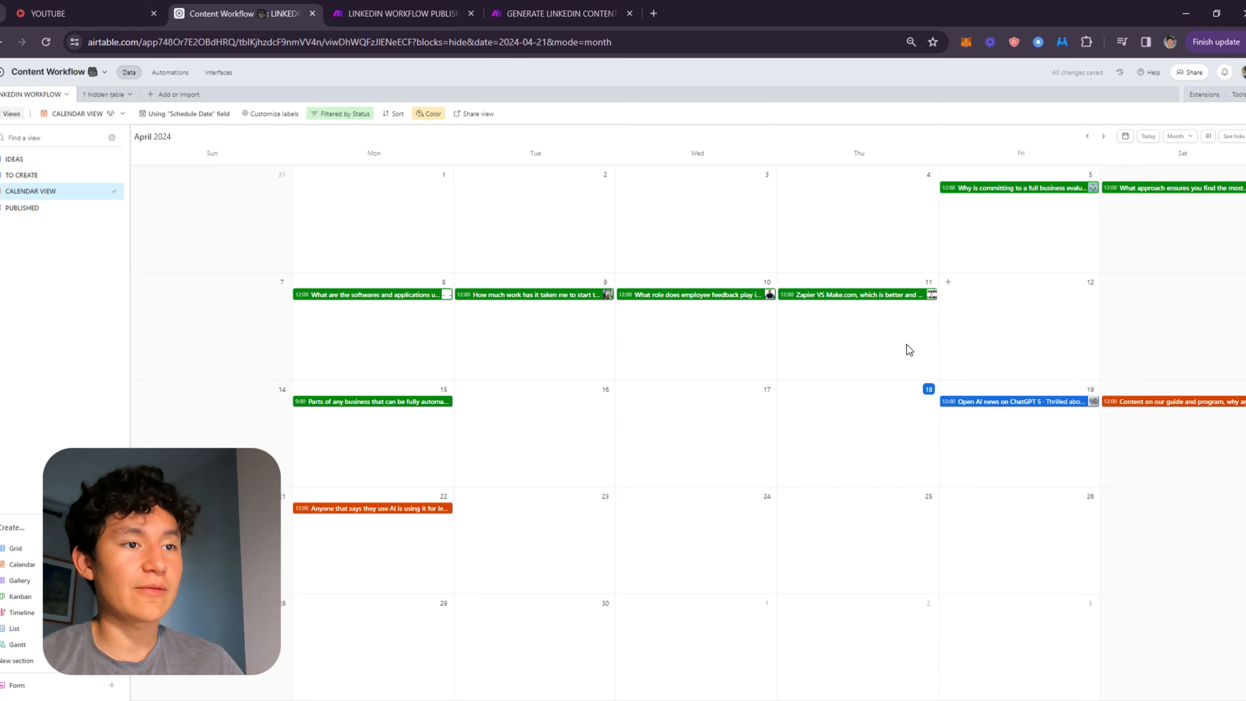
pyautogui.click(397, 14)
pyautogui.click(234, 6)
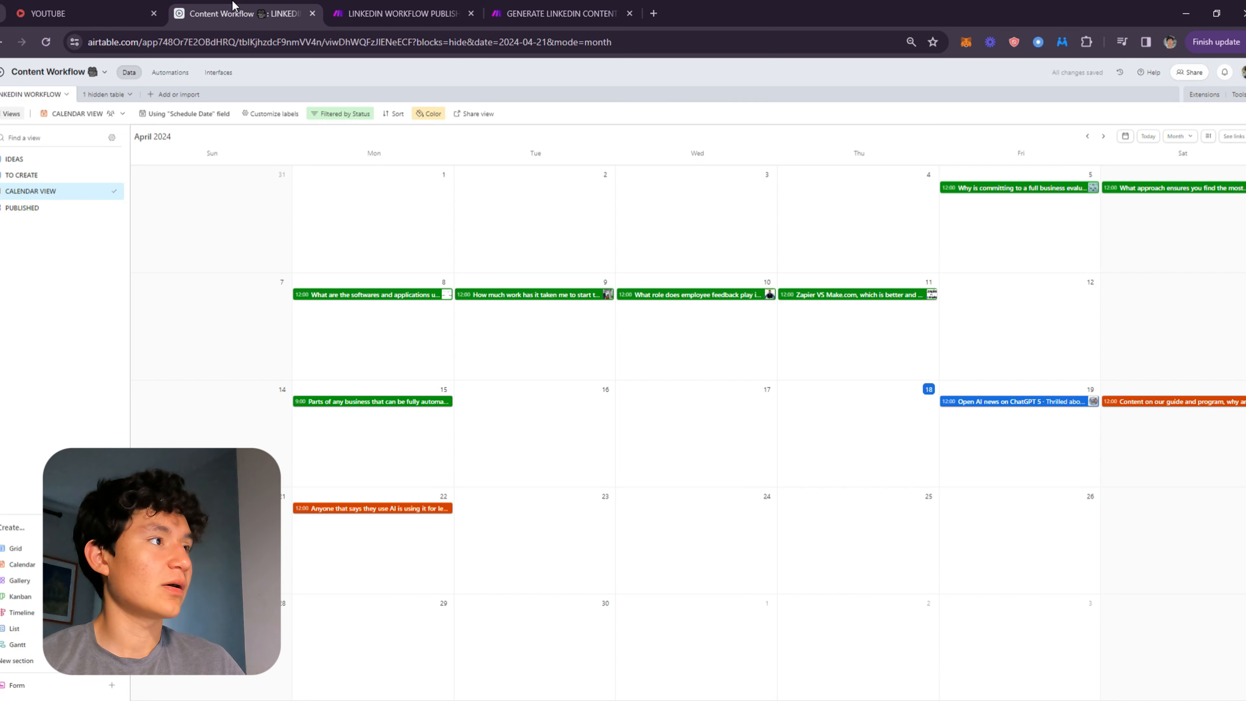
pyautogui.click(1023, 403)
pyautogui.scroll(-5, 1011, 312)
pyautogui.click(1000, 372)
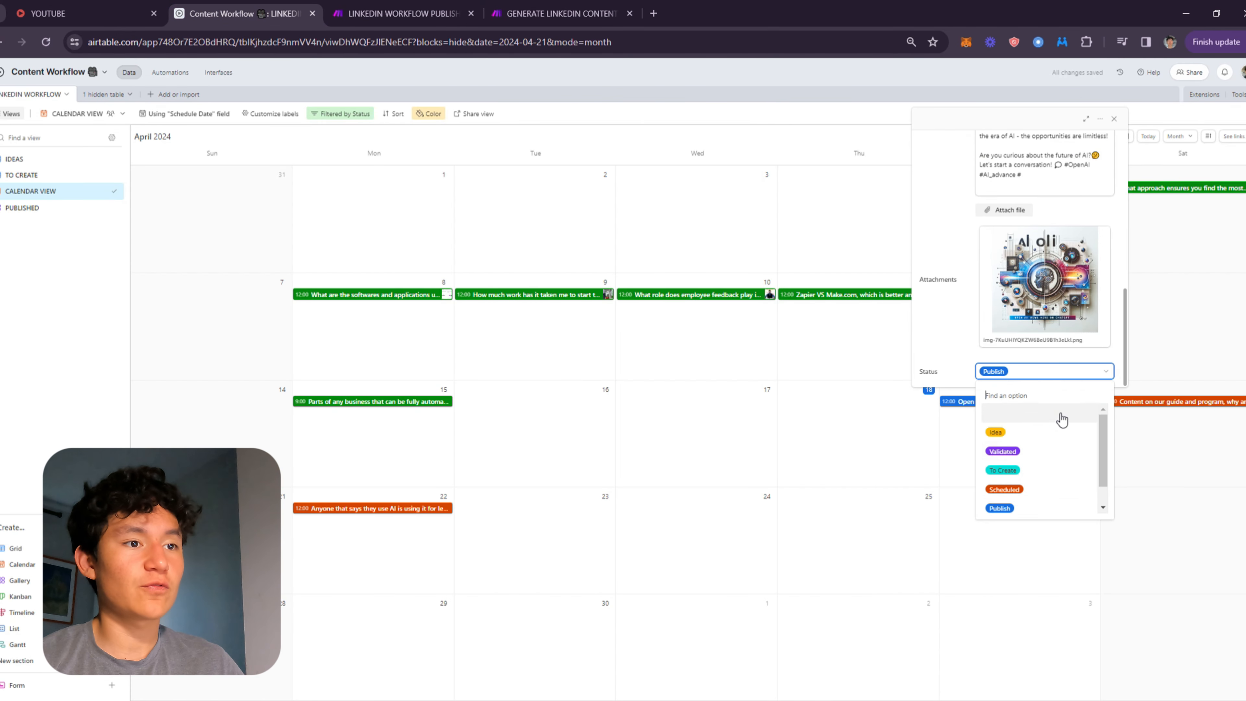
pyautogui.click(1010, 489)
pyautogui.press('Escape')
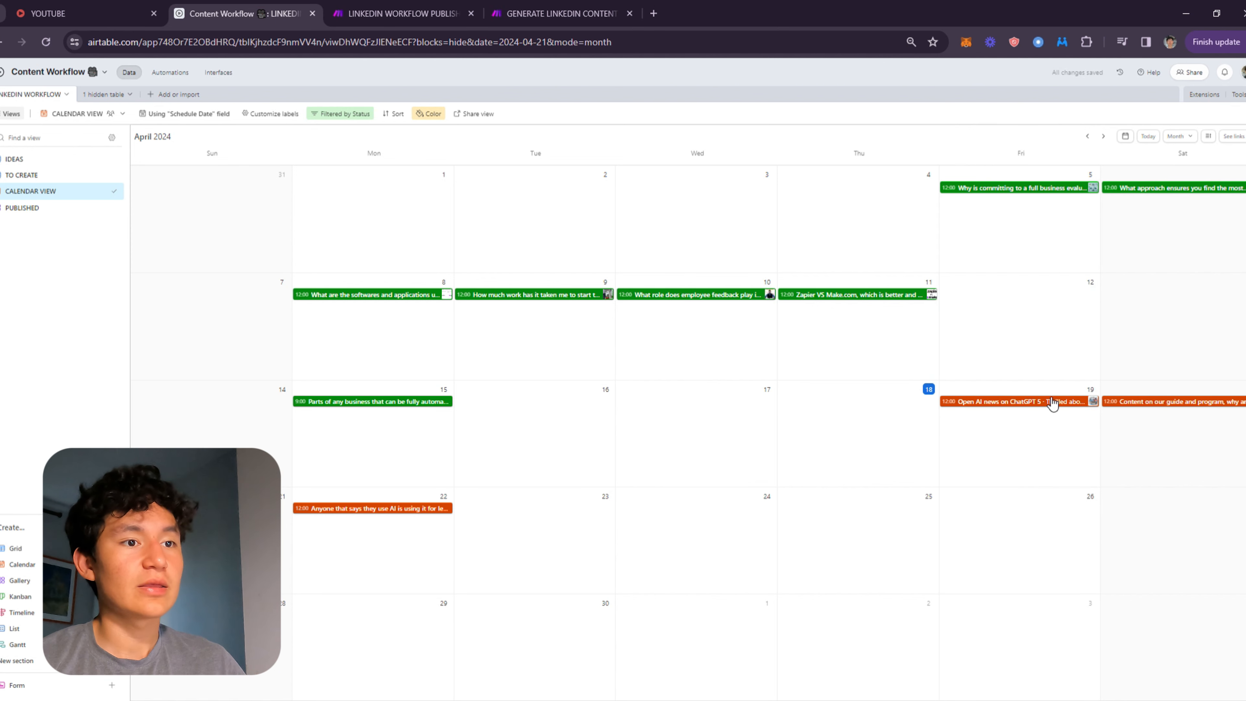
pyautogui.moveTo(1052, 403); pyautogui.dragTo(890, 406)
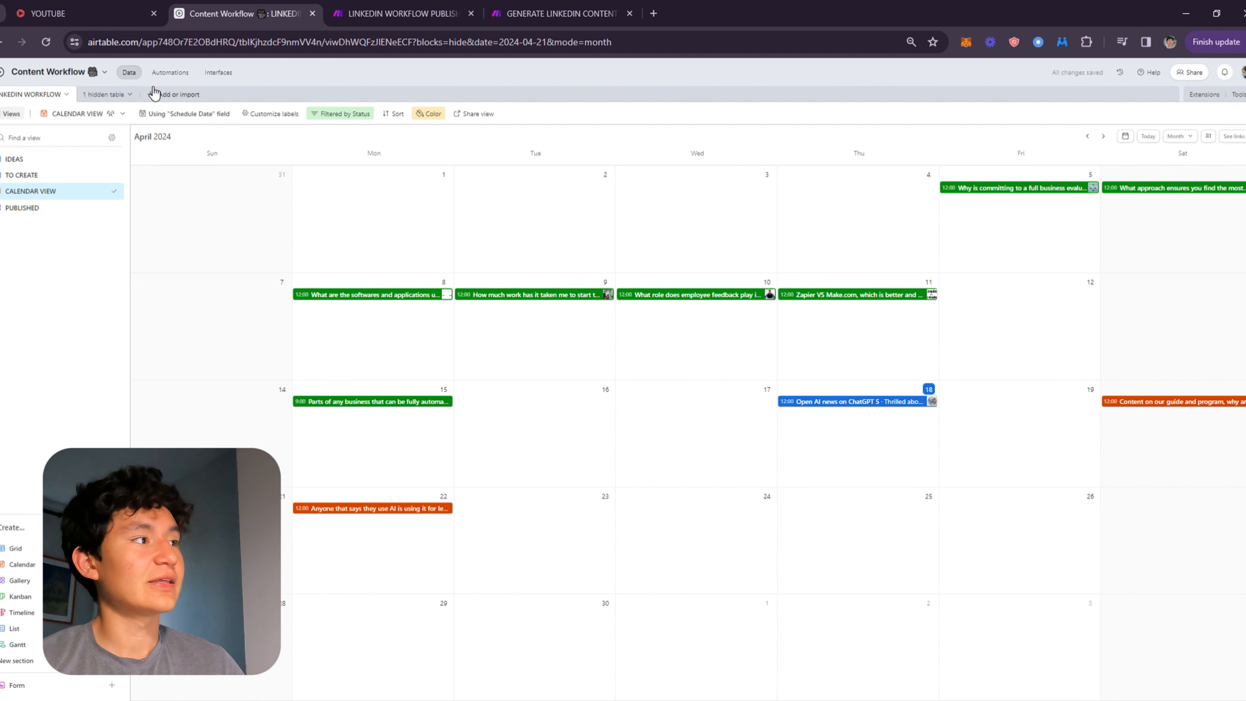
pyautogui.click(402, 13)
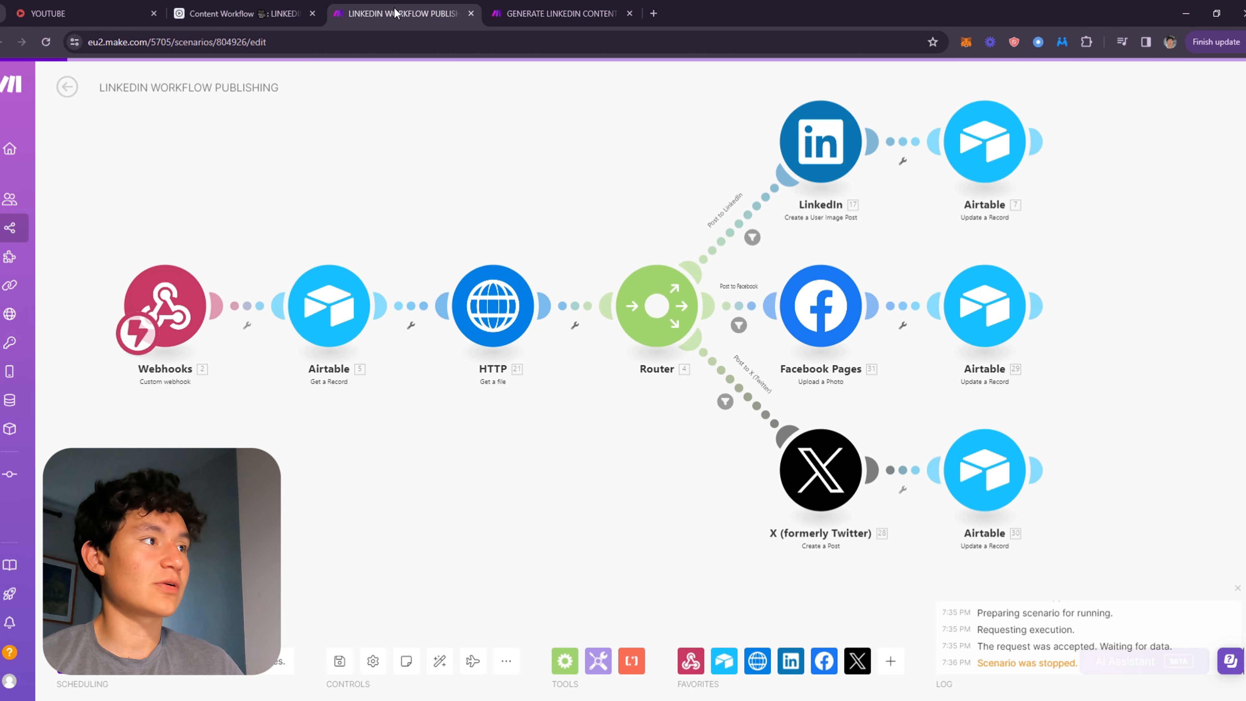
pyautogui.click(284, 5)
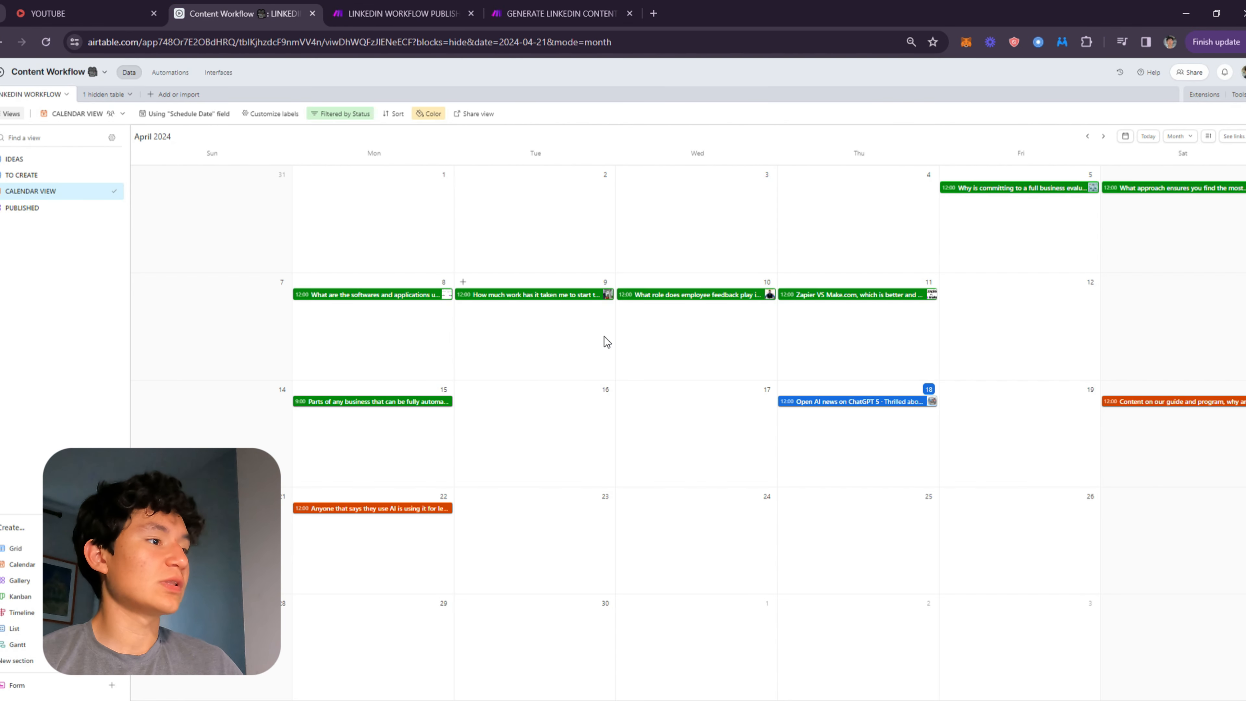
# Move the OpenAI news post from April 18 to April 19 and set its status to Scheduled.
pyautogui.moveTo(864, 412); pyautogui.dragTo(1029, 408)
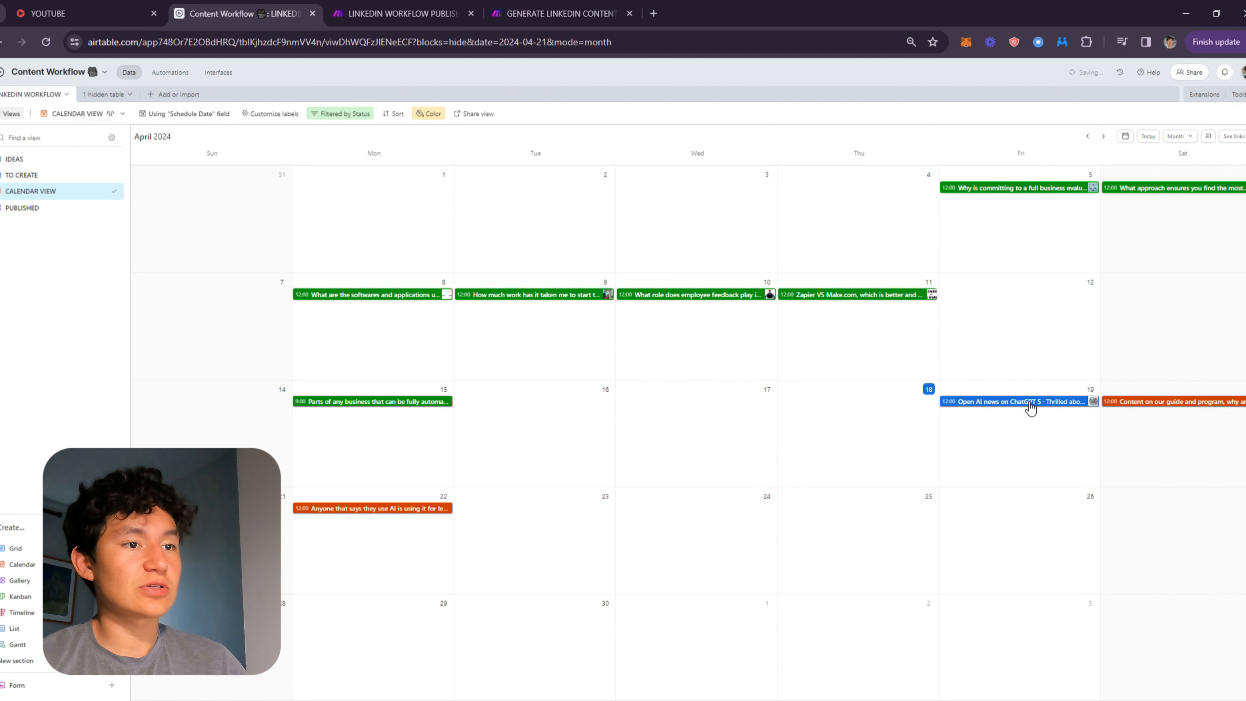
pyautogui.click(1029, 409)
pyautogui.scroll(-5, 1015, 373)
pyautogui.scroll(-3, 1015, 373)
pyautogui.click(1026, 371)
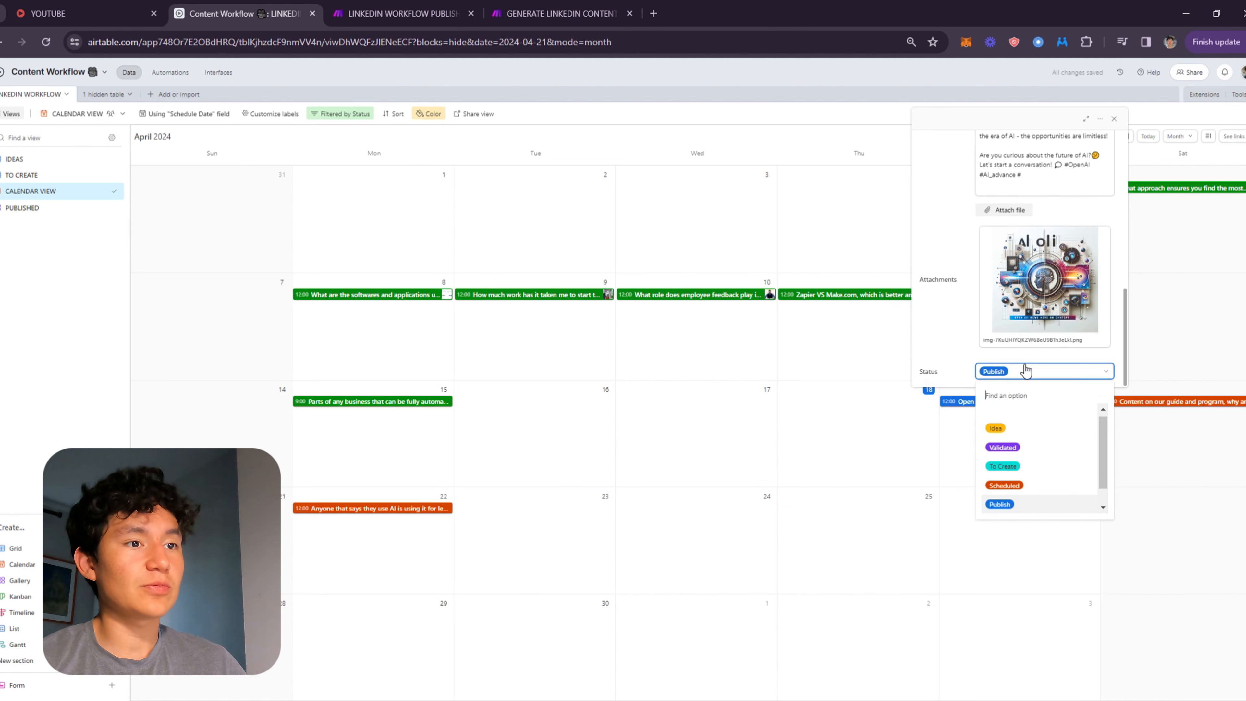
pyautogui.click(1004, 489)
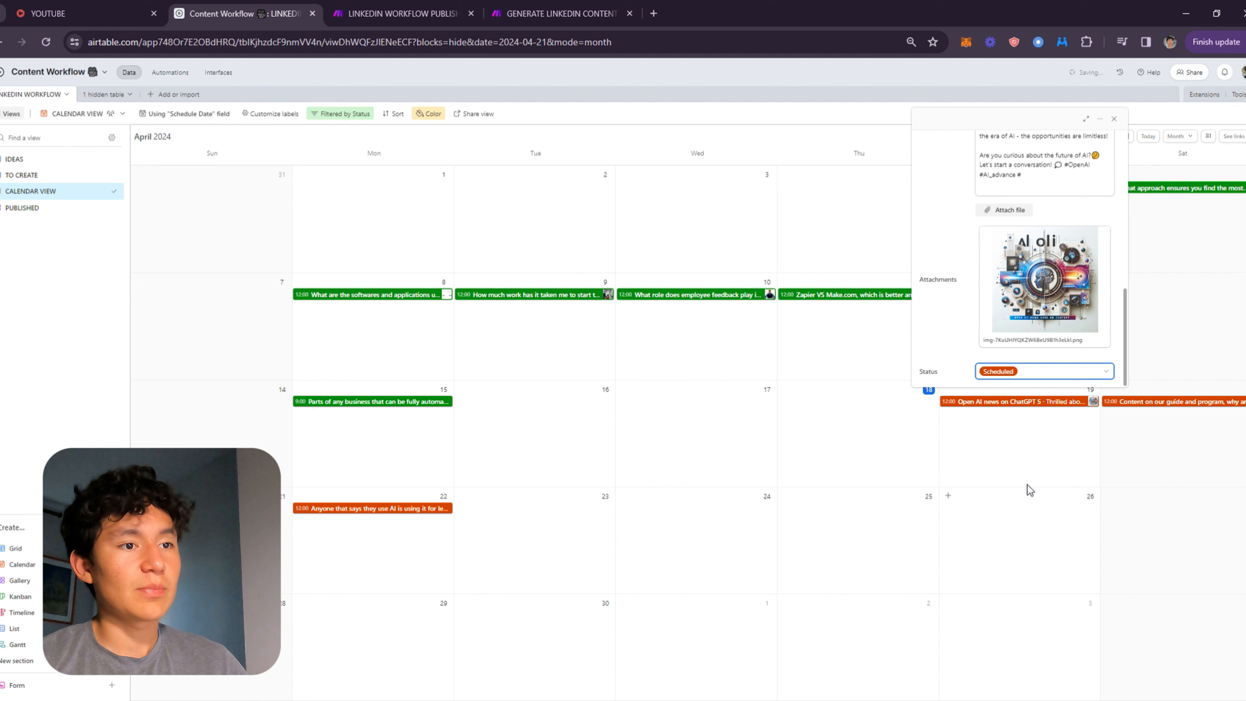
pyautogui.click(1008, 417)
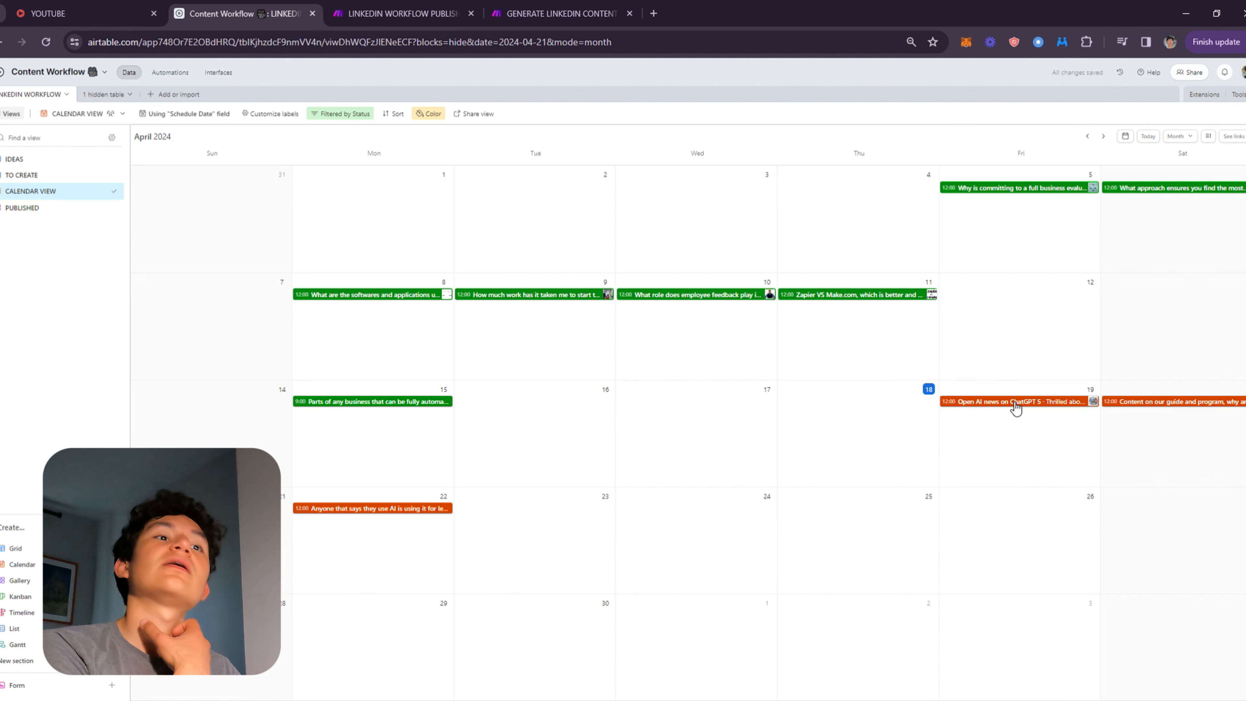
pyautogui.click(400, 13)
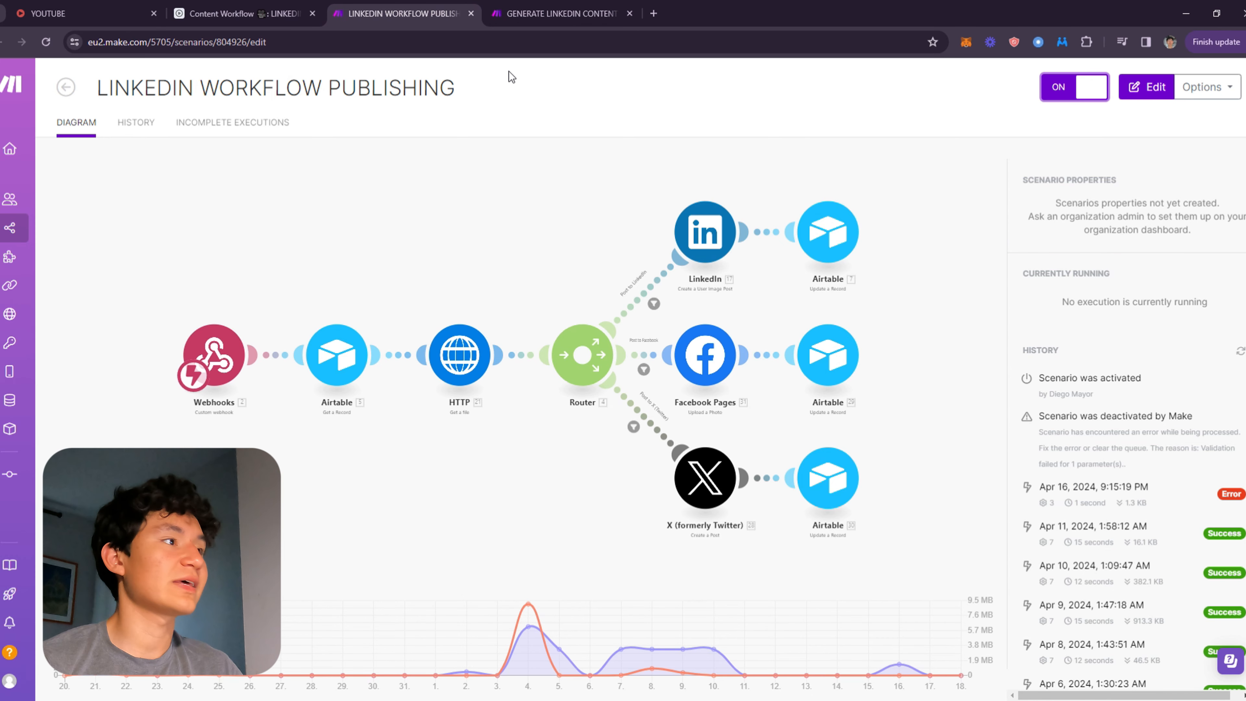
pyautogui.moveTo(559, 14); pyautogui.dragTo(398, 13)
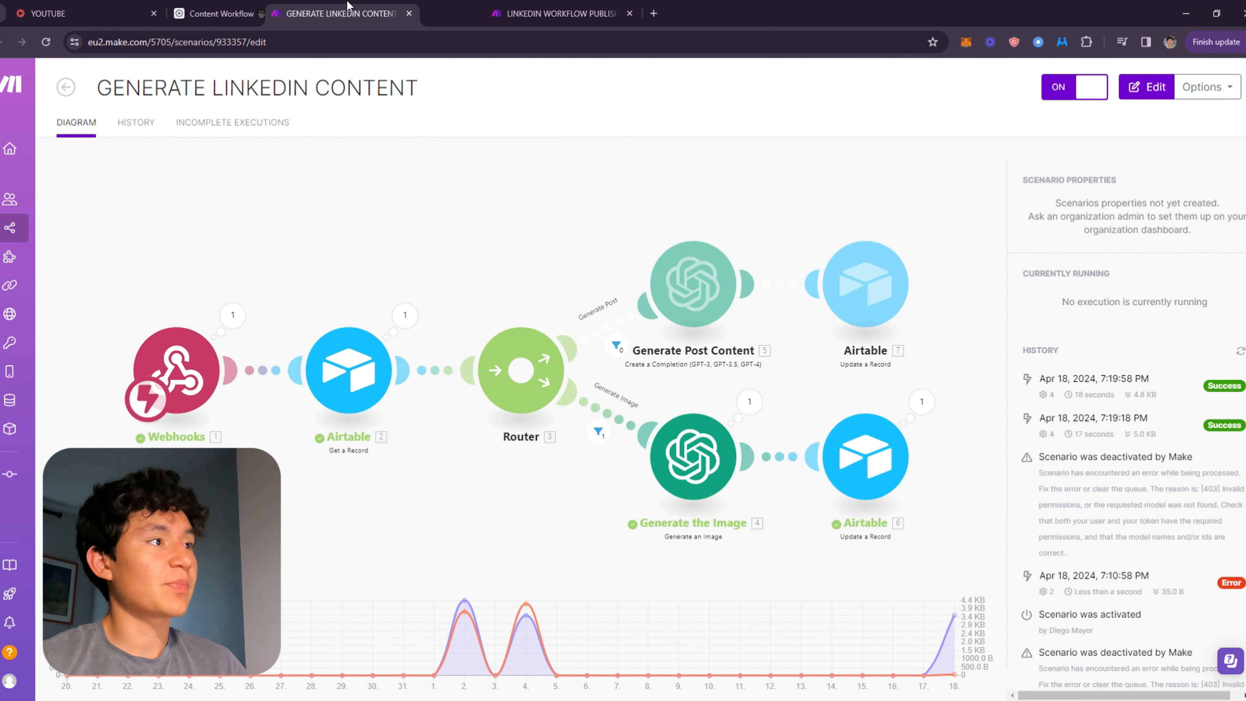
pyautogui.click(247, 13)
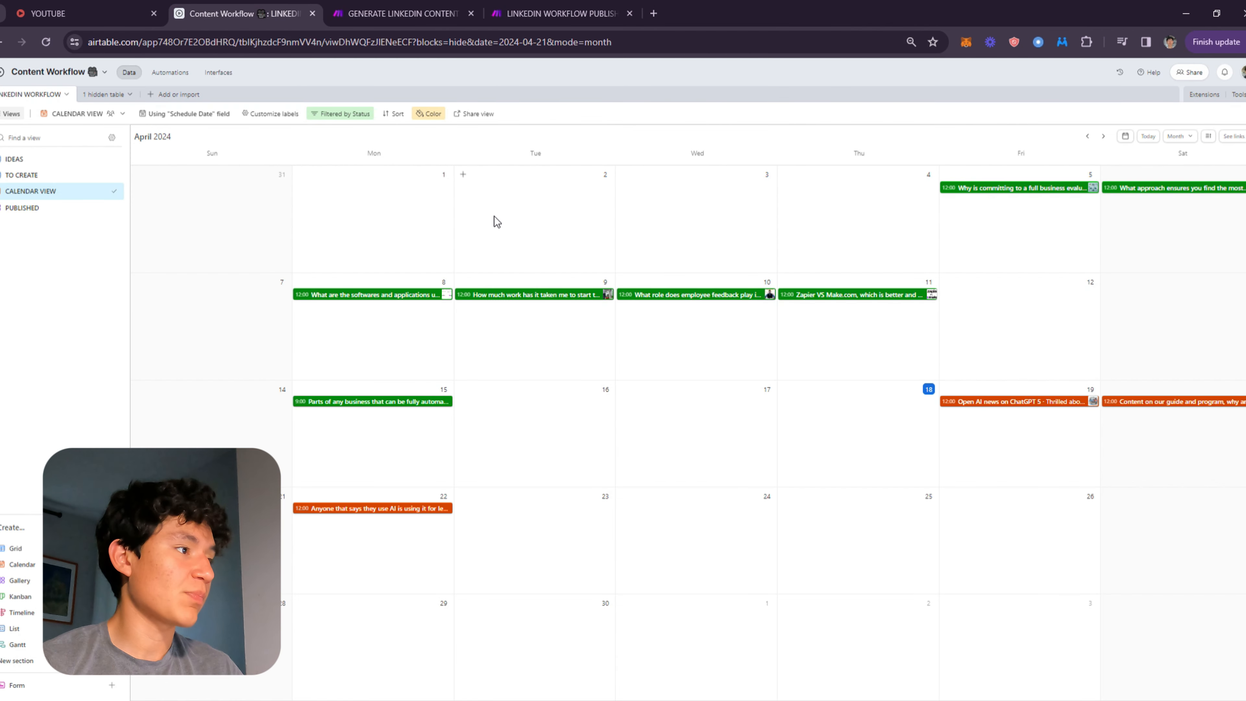
# In the Ideas view, set the status of three ideas to To Create.
pyautogui.click(42, 174)
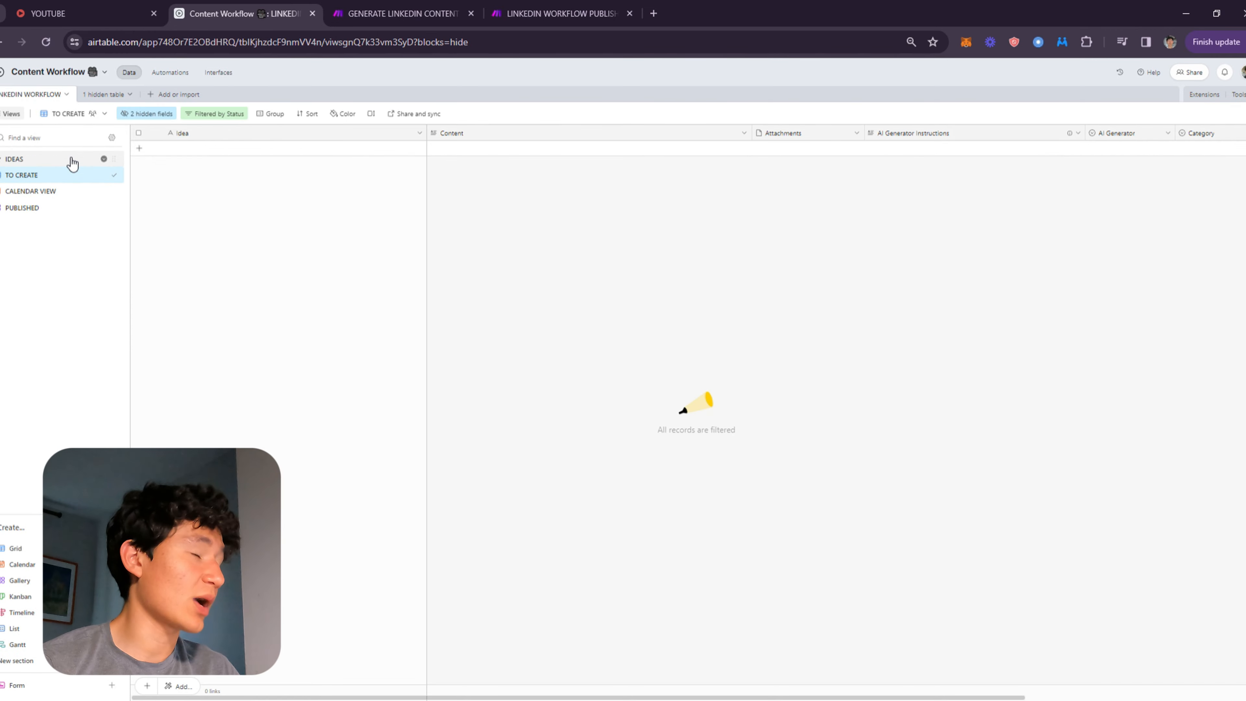
pyautogui.click(27, 158)
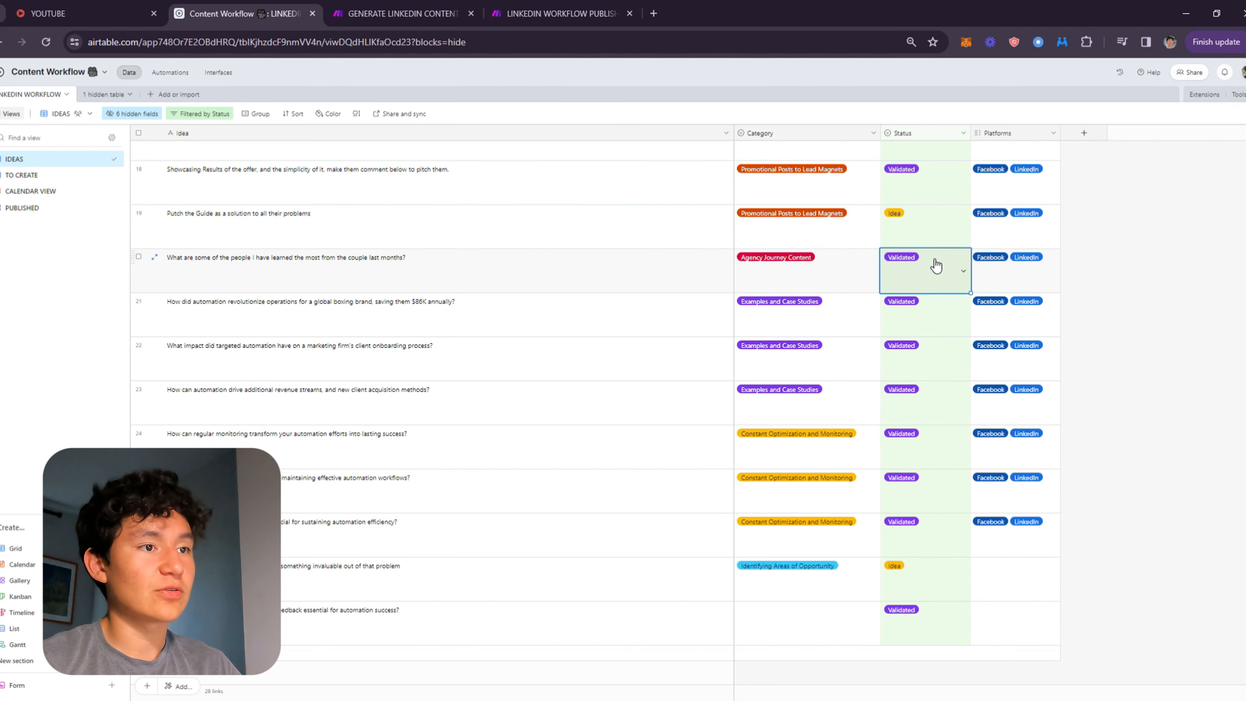
pyautogui.click(922, 224)
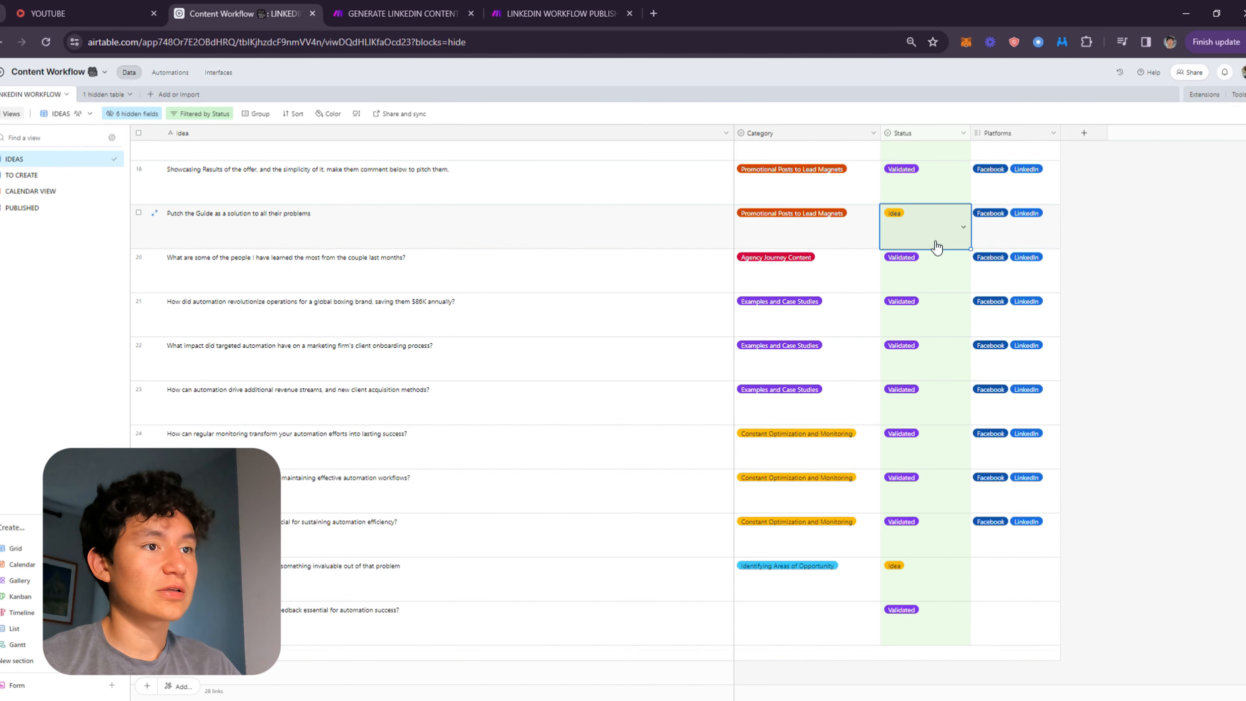
pyautogui.click(922, 226)
pyautogui.click(902, 303)
pyautogui.click(922, 199)
pyautogui.click(922, 202)
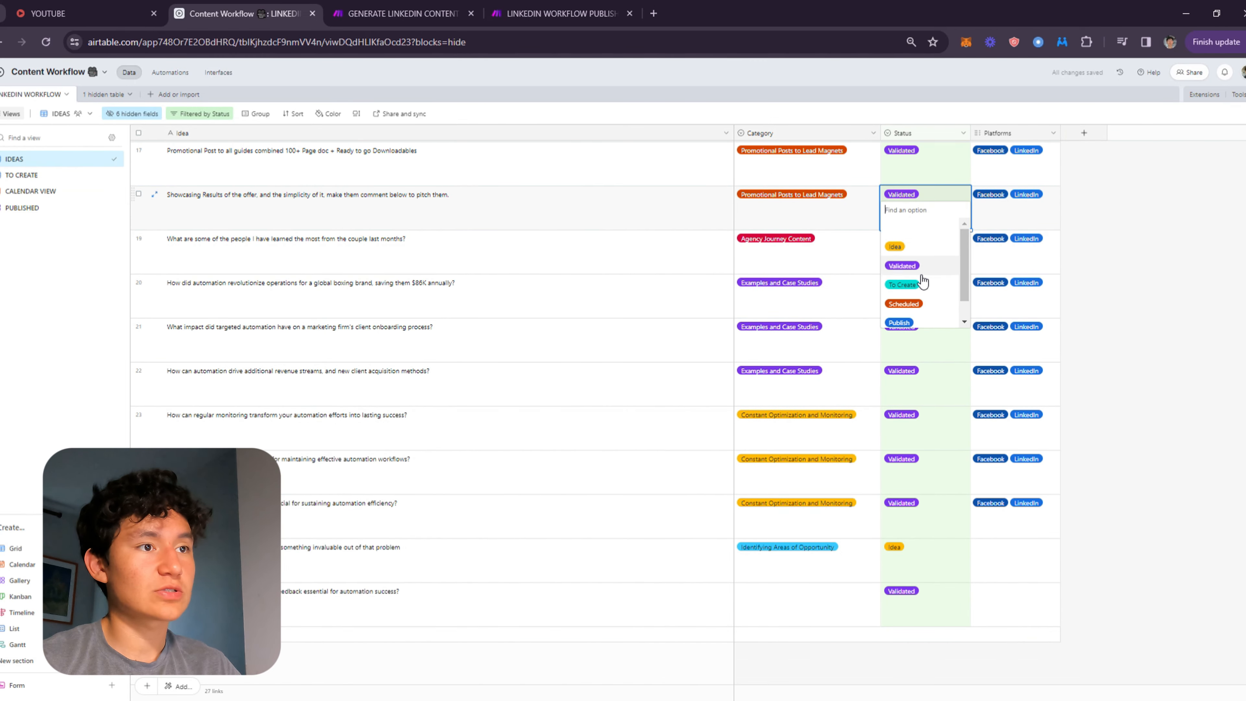
pyautogui.click(905, 285)
pyautogui.click(914, 285)
pyautogui.click(913, 246)
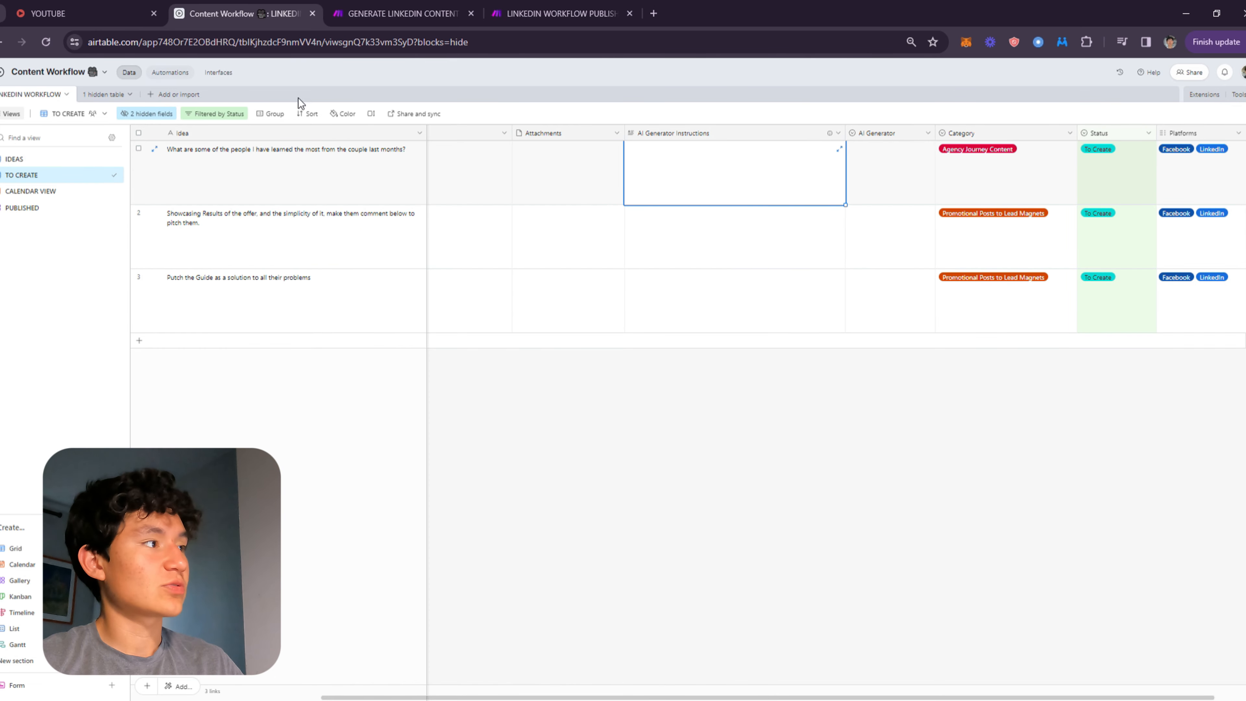
# Open the AI Generator options for the first idea to review the available generation choices.
pyautogui.moveTo(745, 165); pyautogui.dragTo(845, 166)
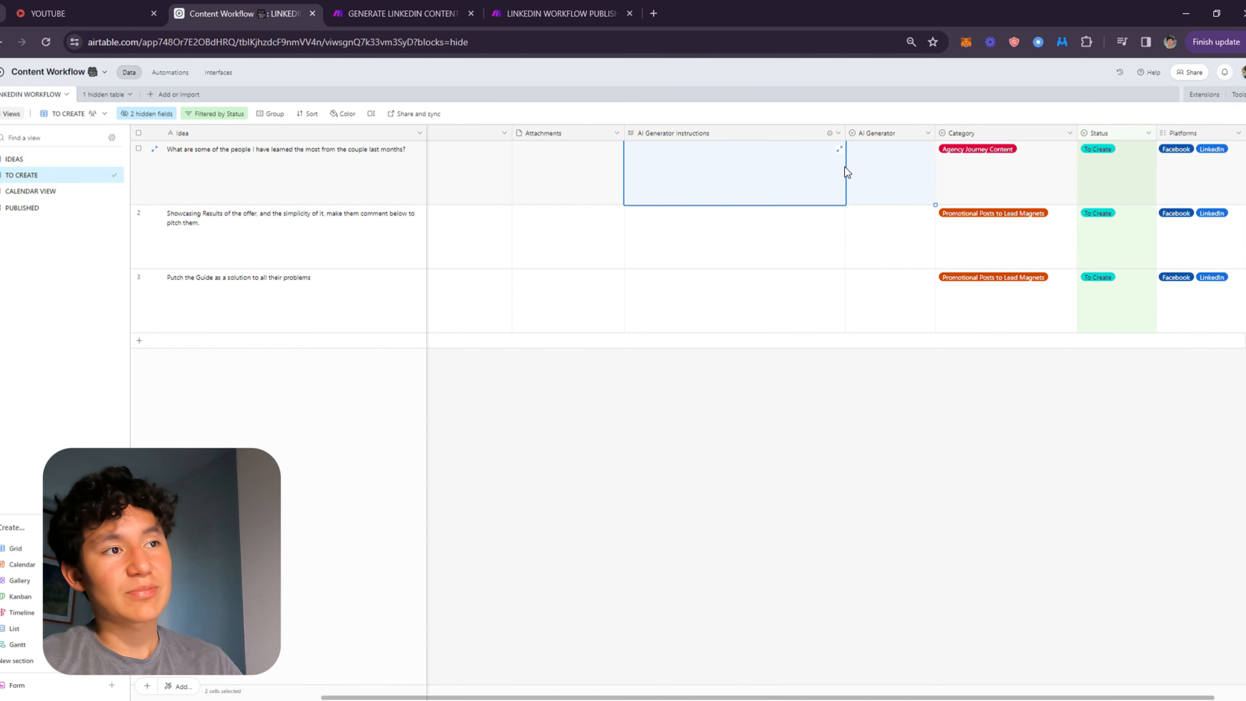
pyautogui.click(914, 161)
pyautogui.click(916, 184)
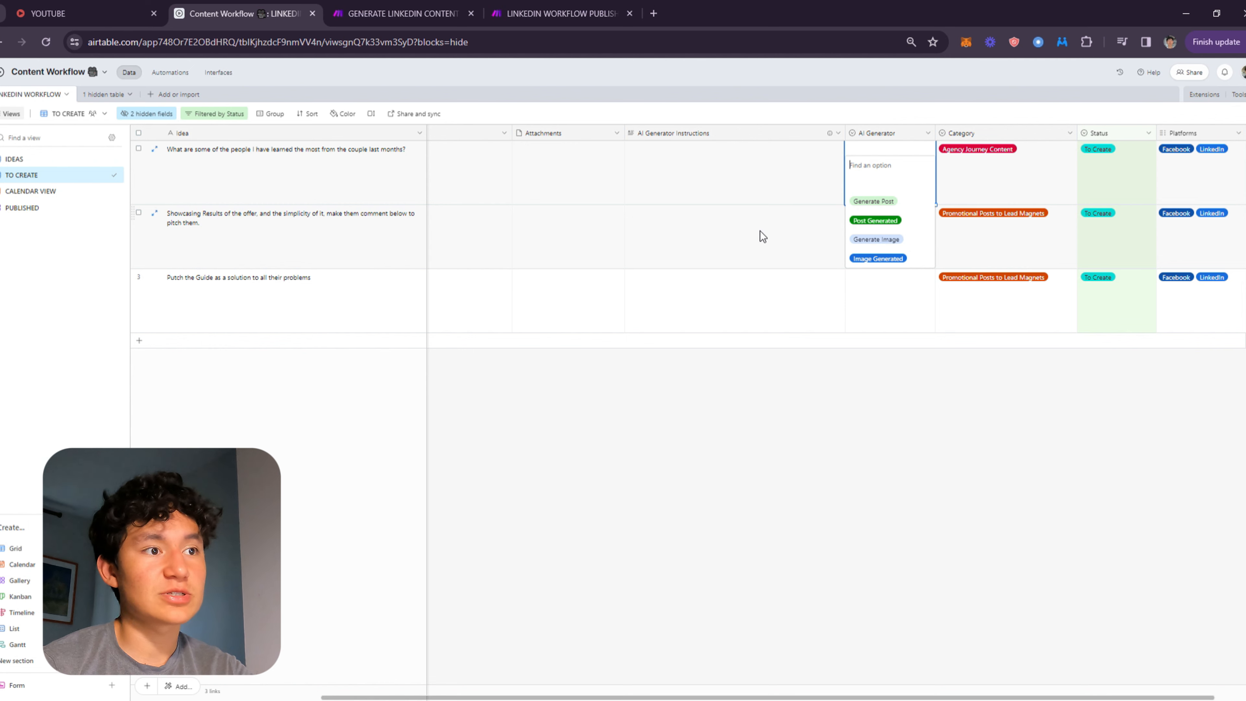
pyautogui.click(735, 221)
pyautogui.click(916, 195)
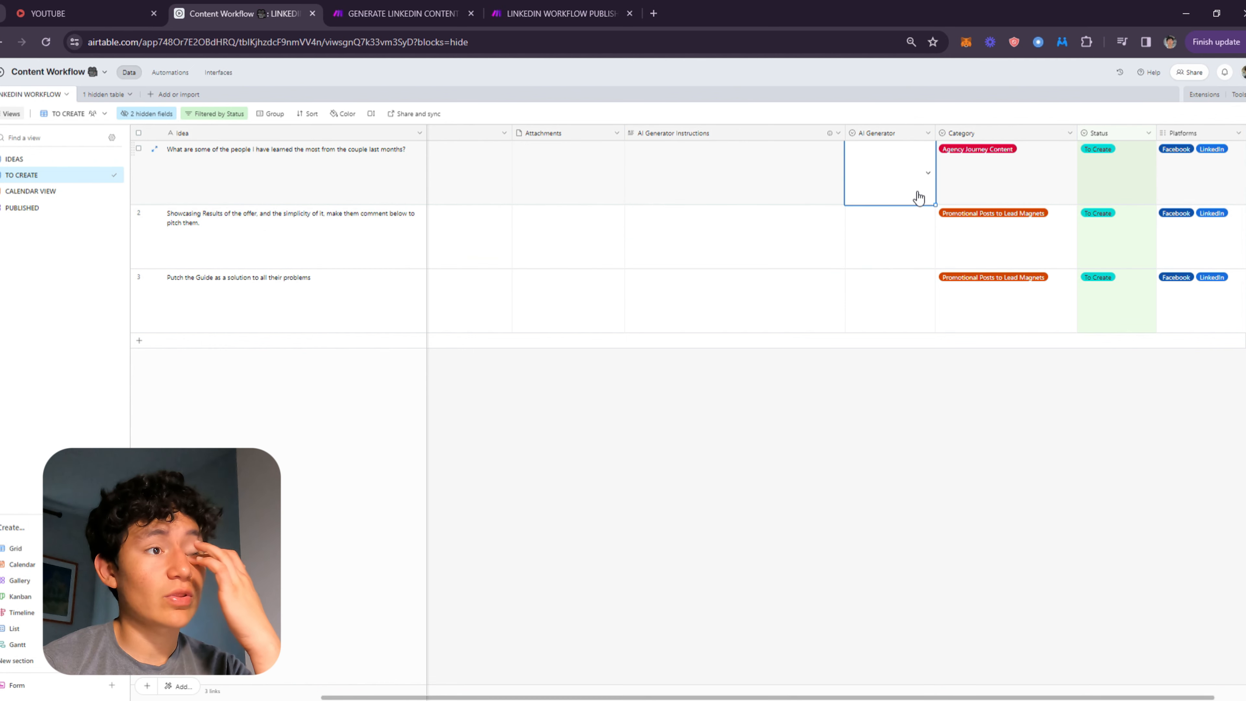
pyautogui.click(909, 199)
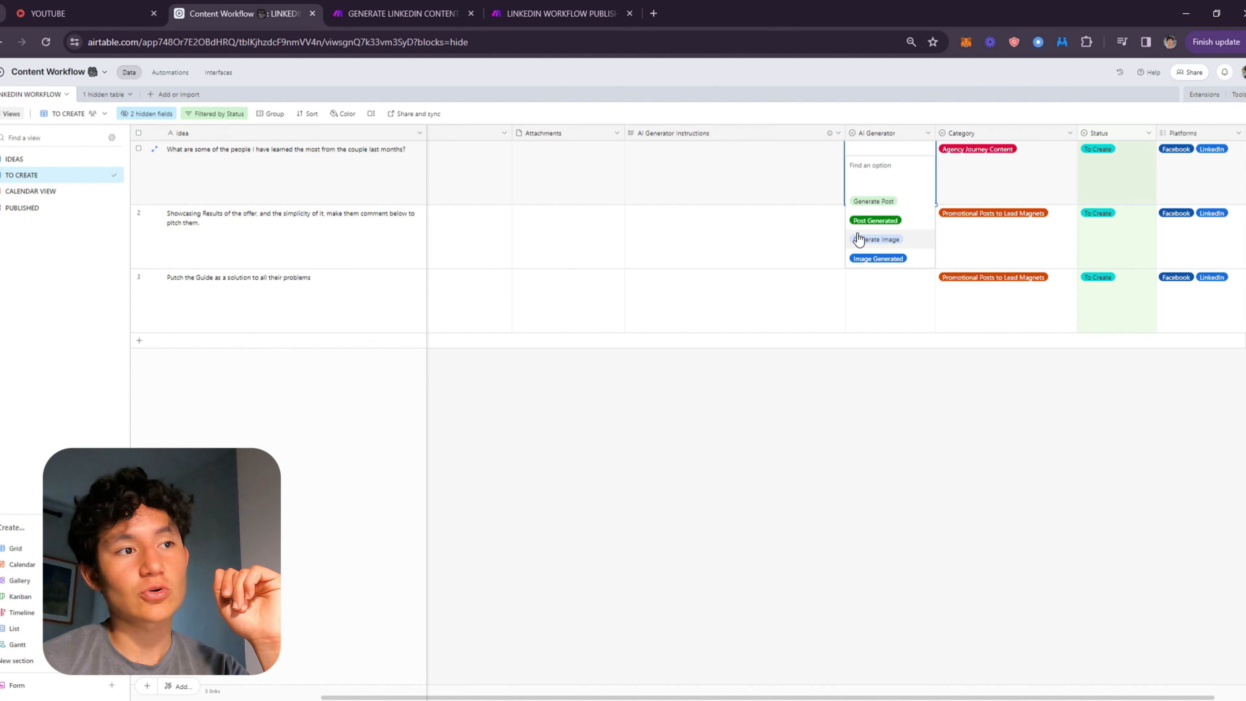
# Close the LinkedIn Workflow Publish scenario tab and return to the Airtable base.
pyautogui.click(402, 14)
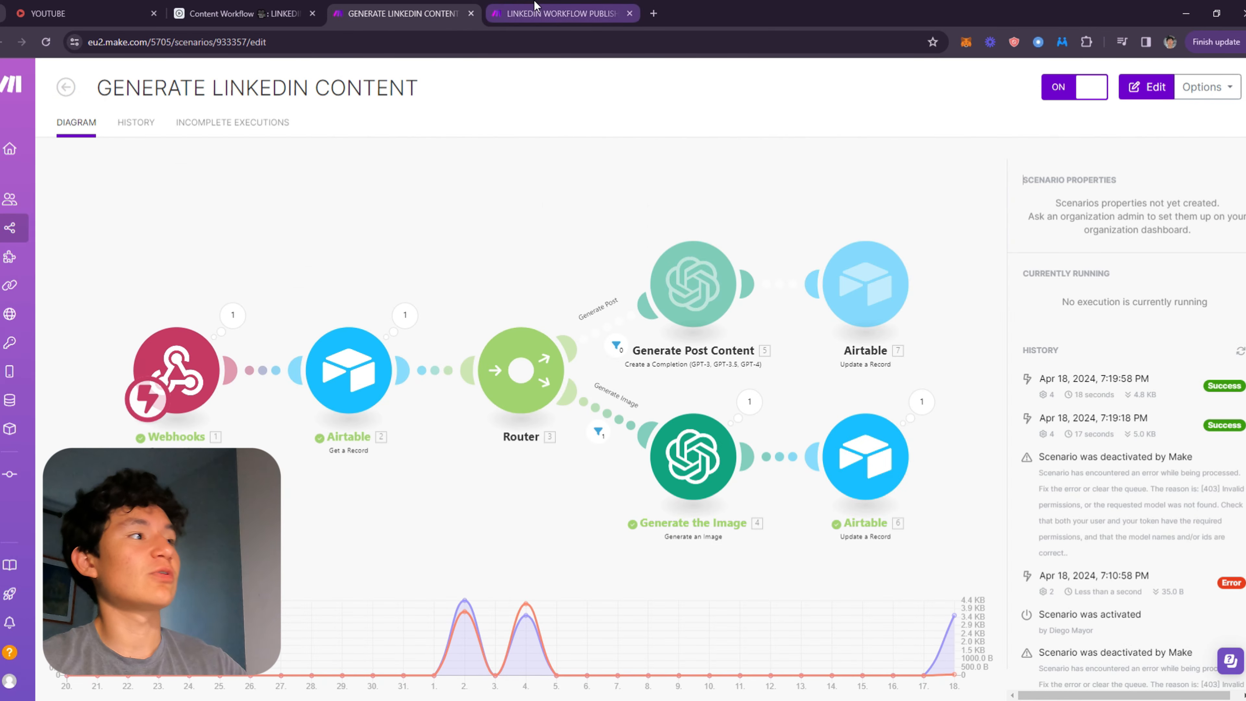
pyautogui.click(629, 14)
pyautogui.click(265, 13)
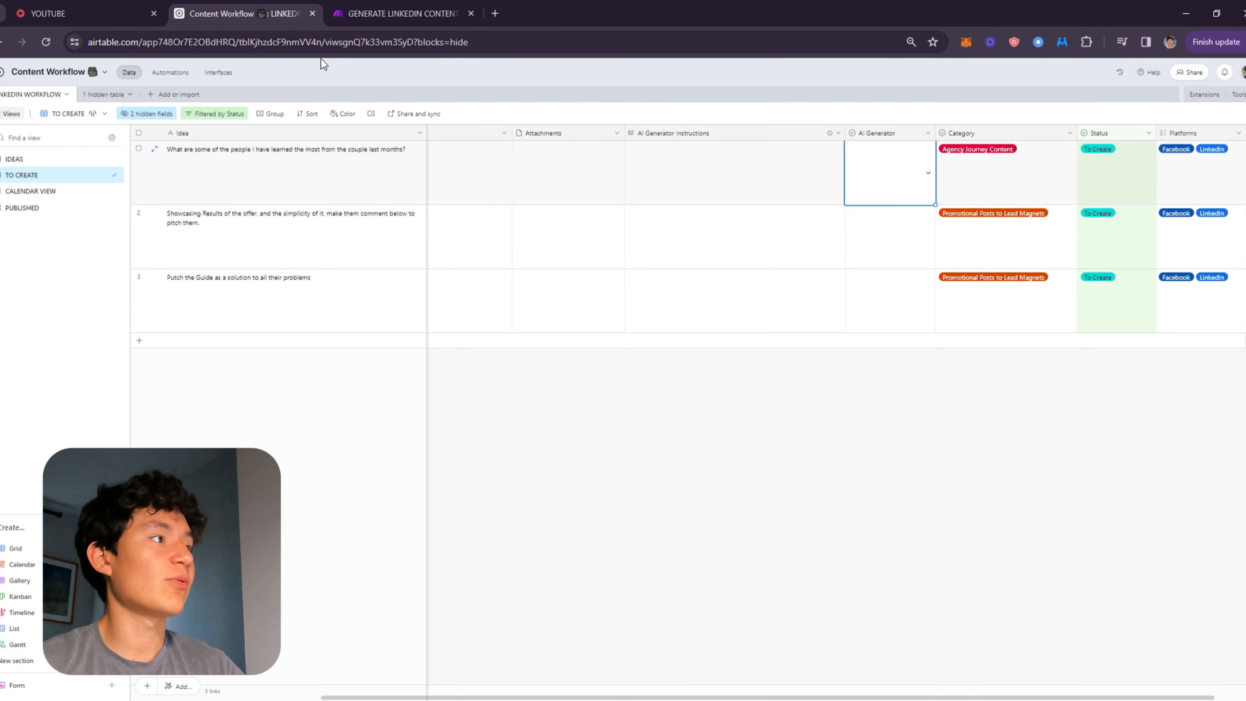
# Open the Generate Content automation and examine its trigger conditions on the AI Generator field.
pyautogui.click(167, 72)
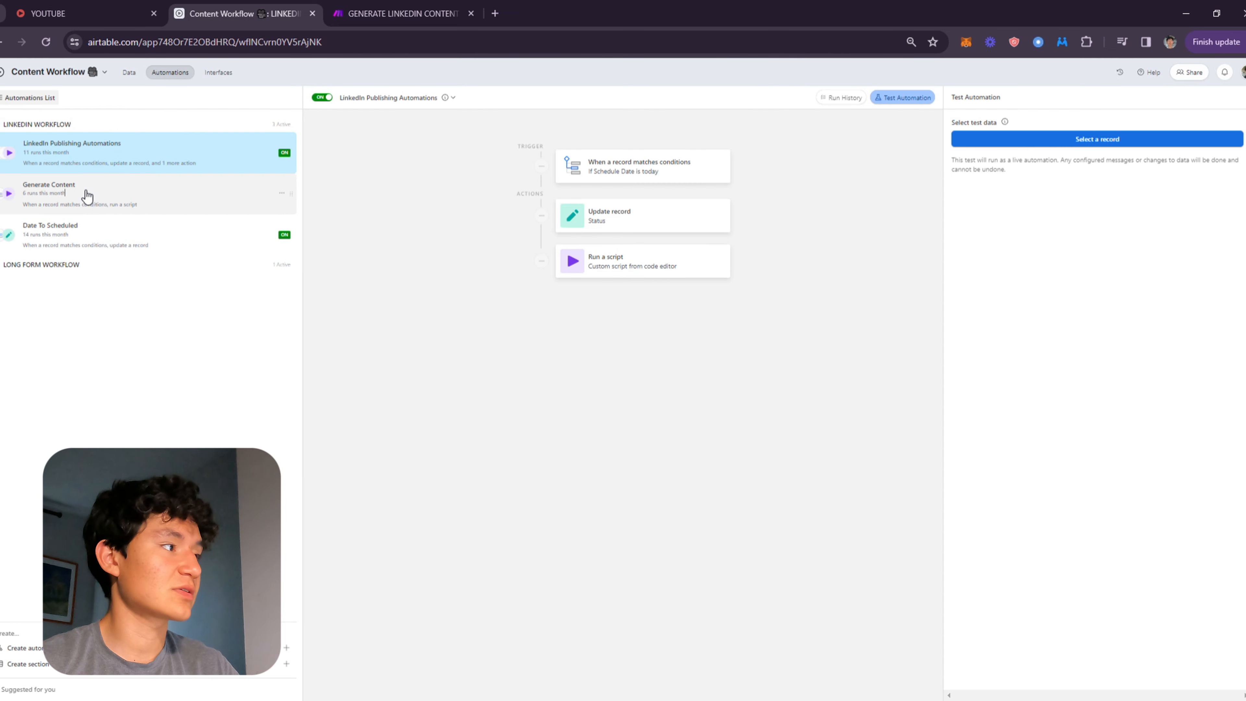
pyautogui.click(87, 193)
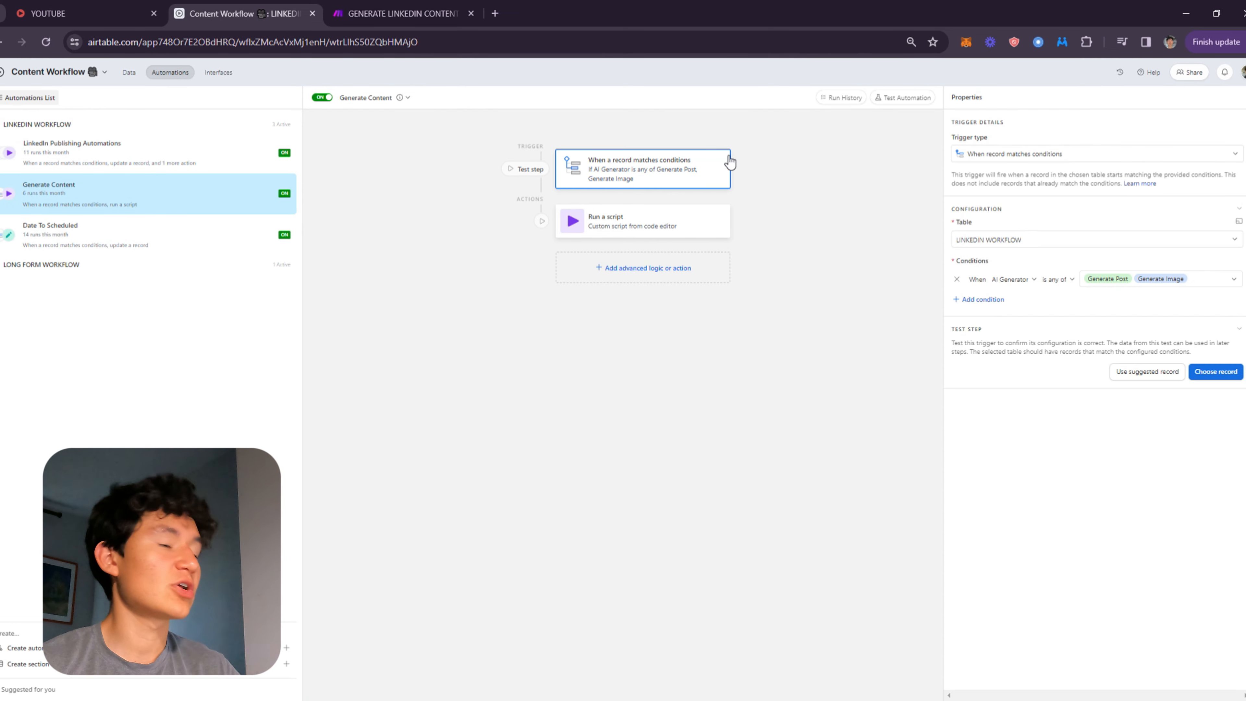
pyautogui.click(142, 230)
pyautogui.click(182, 201)
pyautogui.click(660, 226)
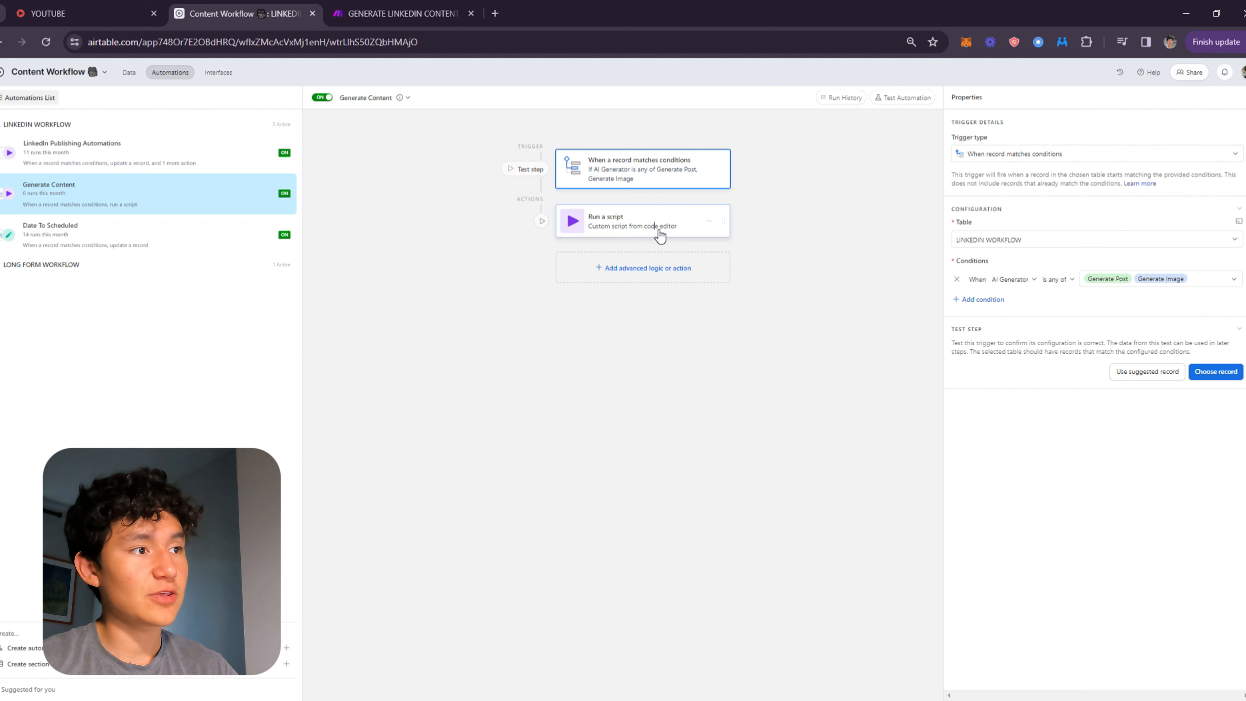
pyautogui.click(662, 164)
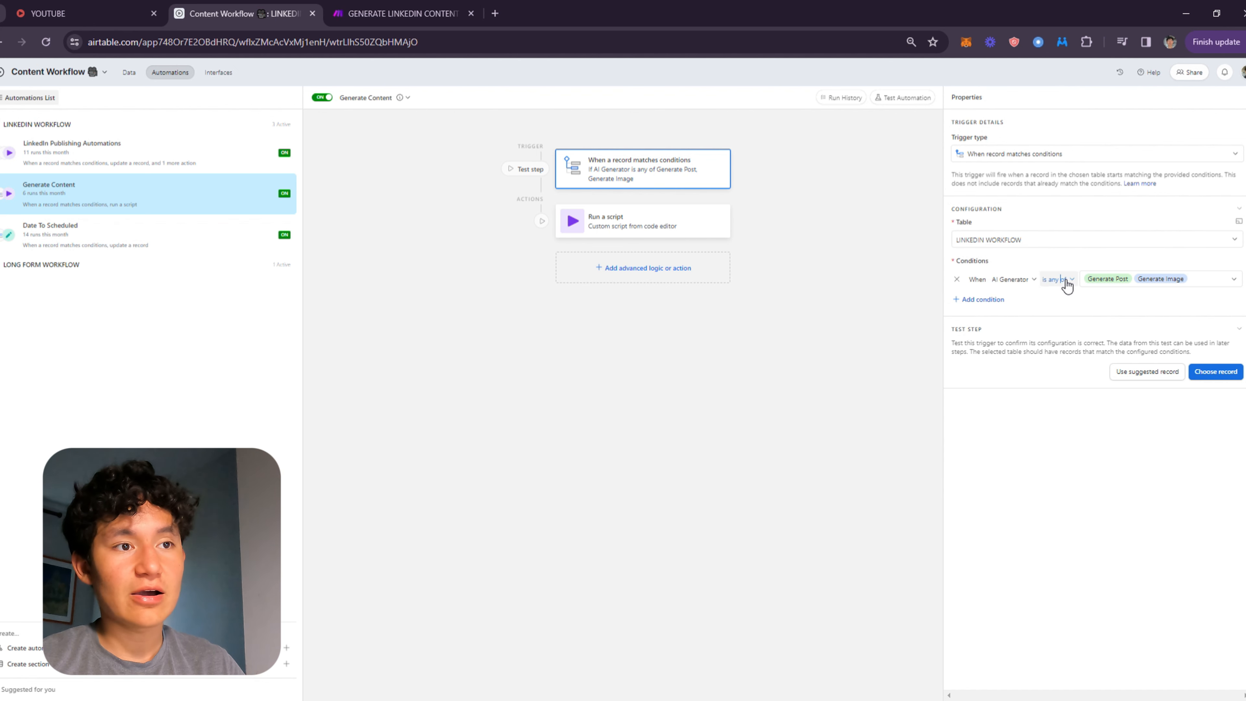
pyautogui.click(1087, 280)
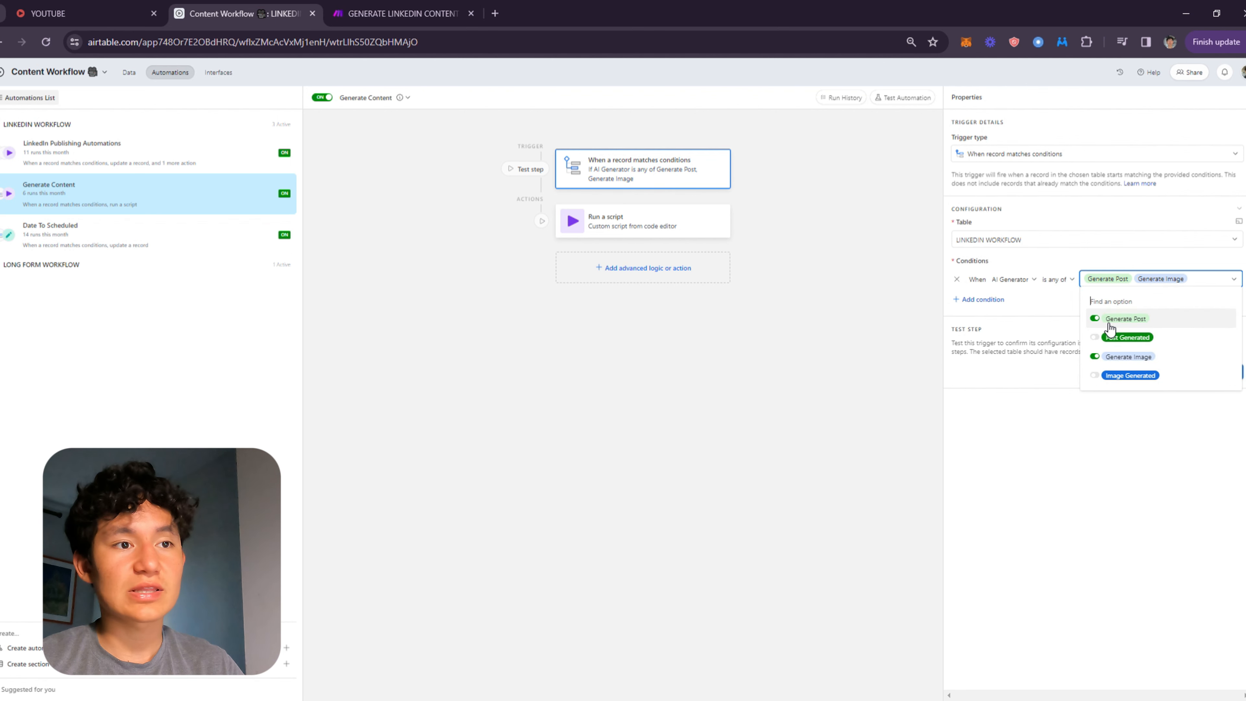
pyautogui.click(1047, 353)
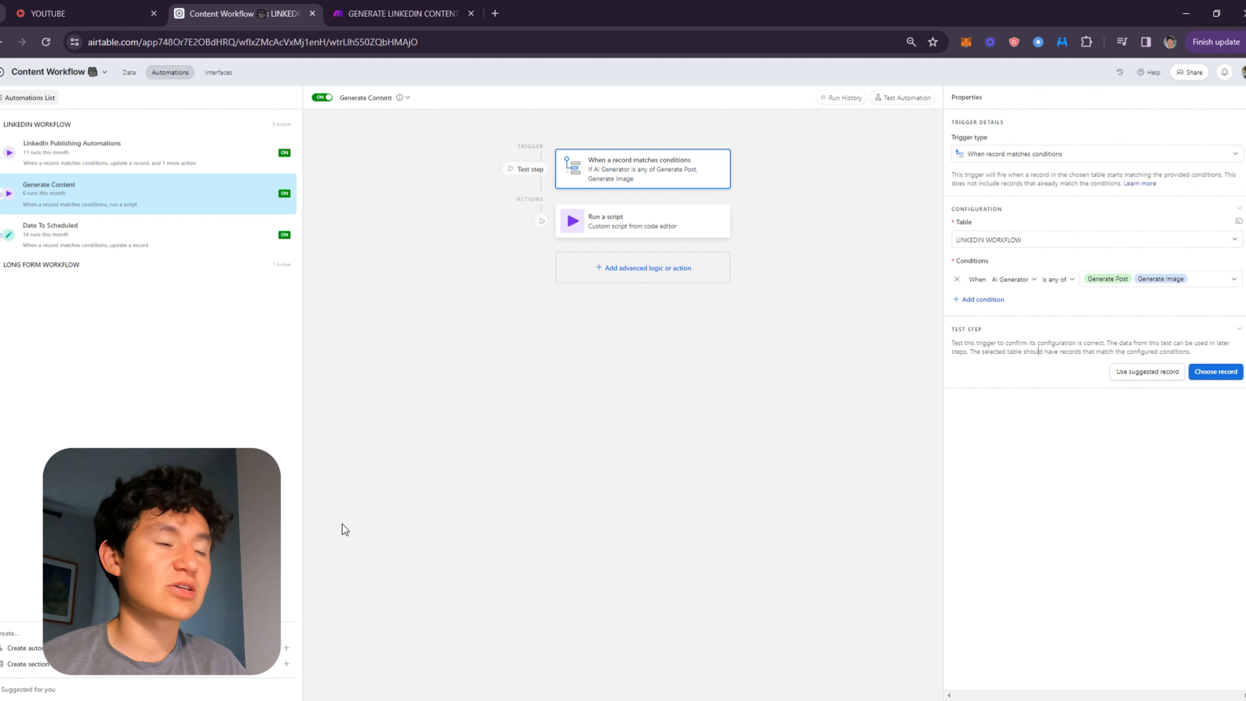
# Open the Run a script action's code editor to examine the recordId input variable and webhook script.
pyautogui.click(572, 219)
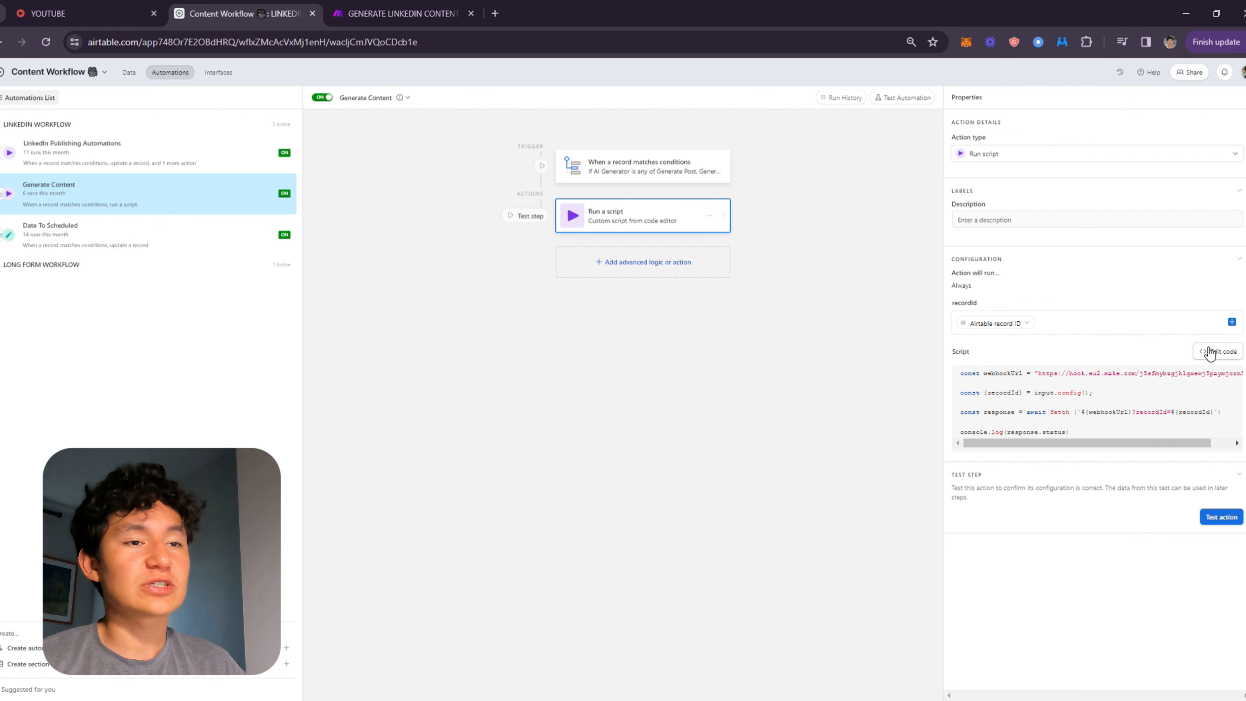
pyautogui.click(1226, 360)
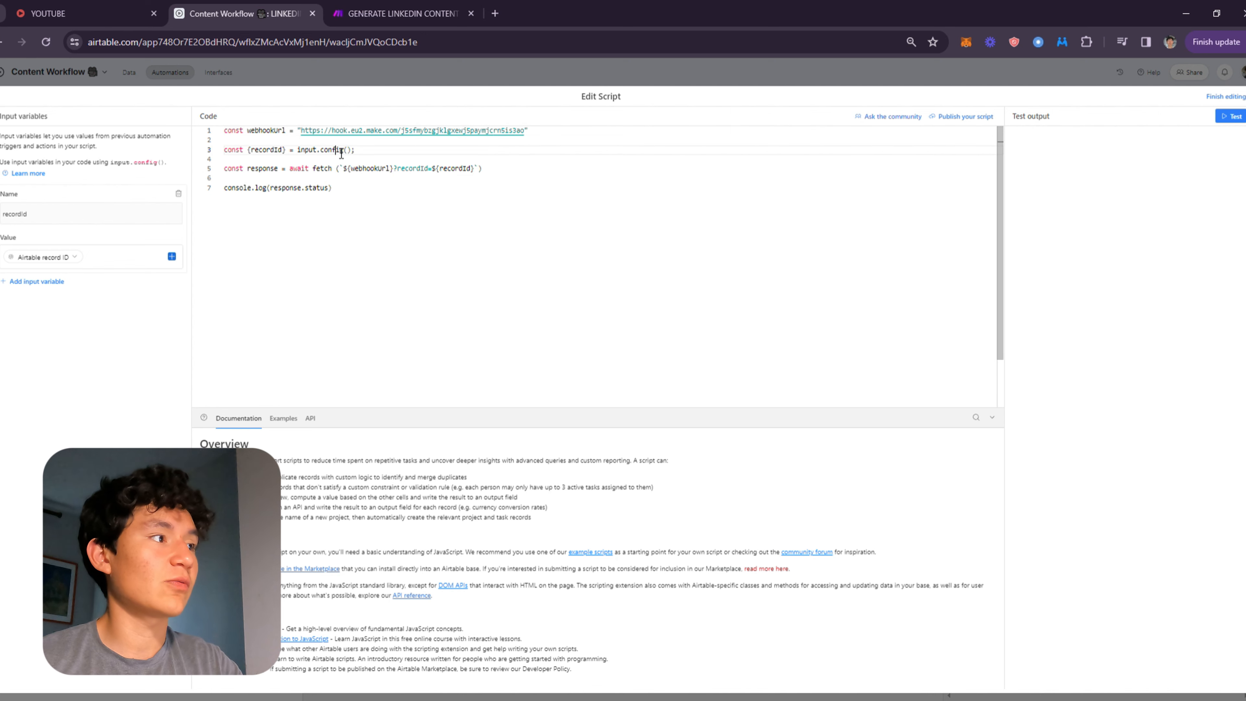
pyautogui.press('Escape')
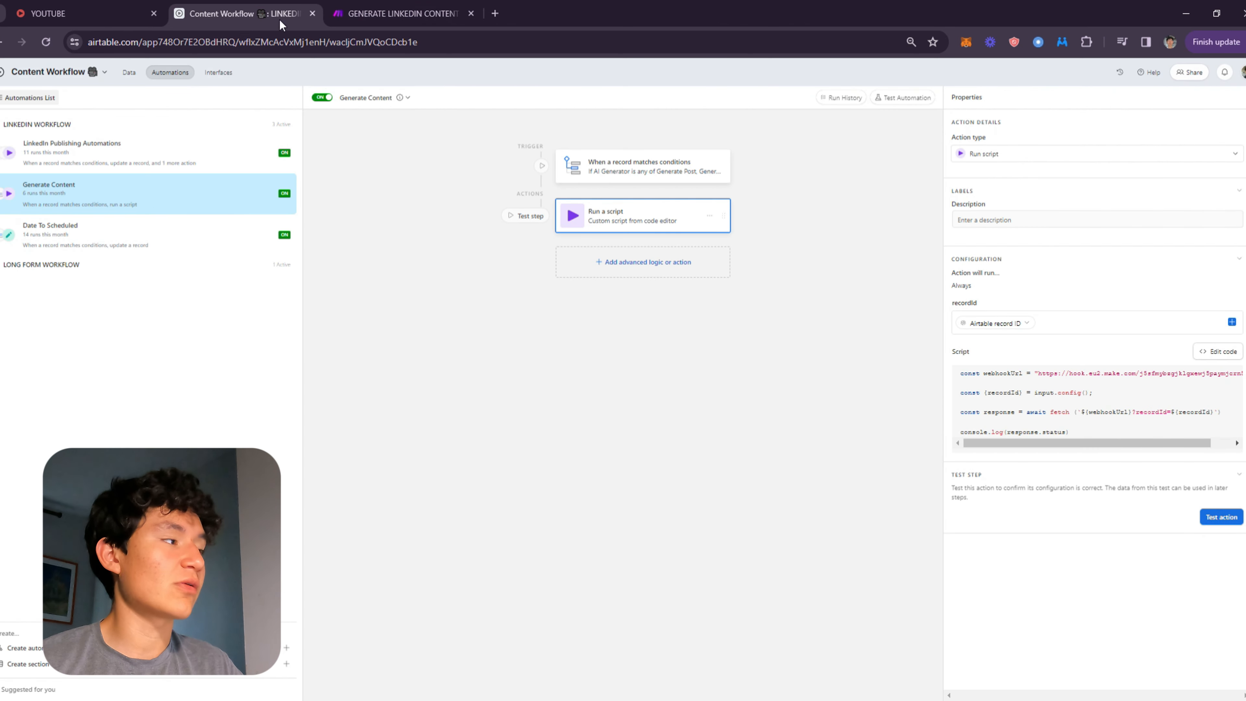
pyautogui.click(1220, 351)
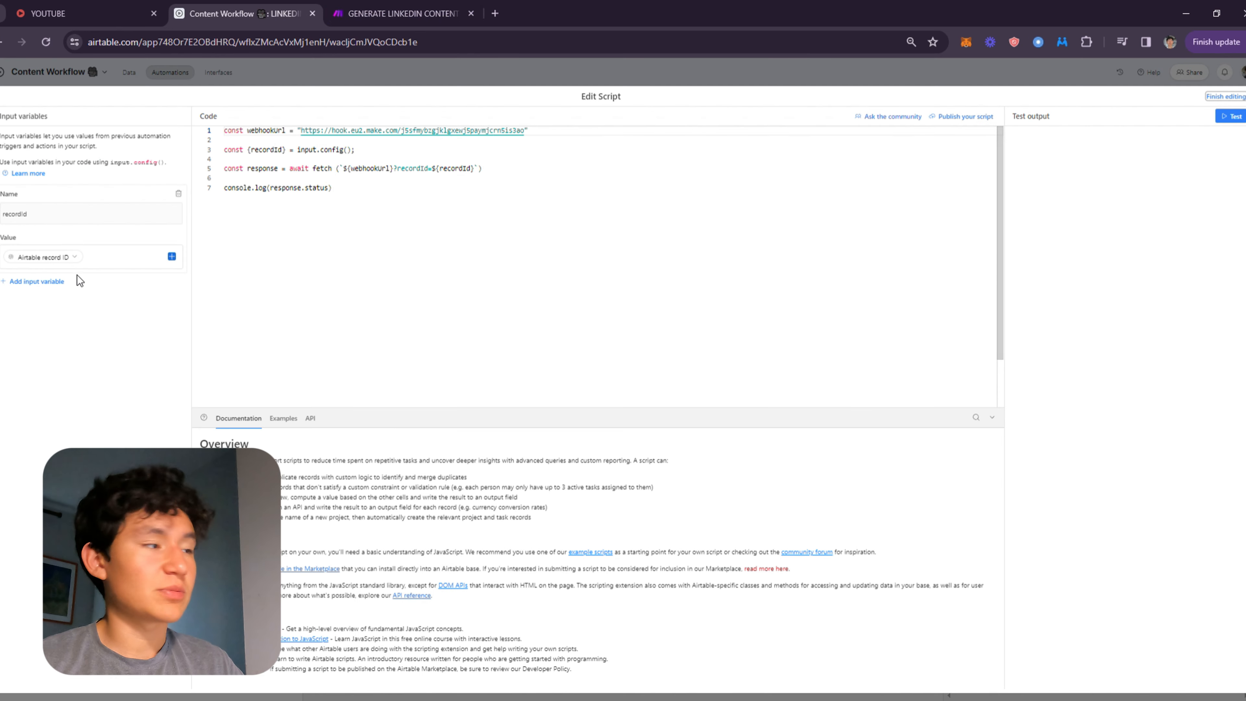
pyautogui.moveTo(6, 117); pyautogui.dragTo(100, 121)
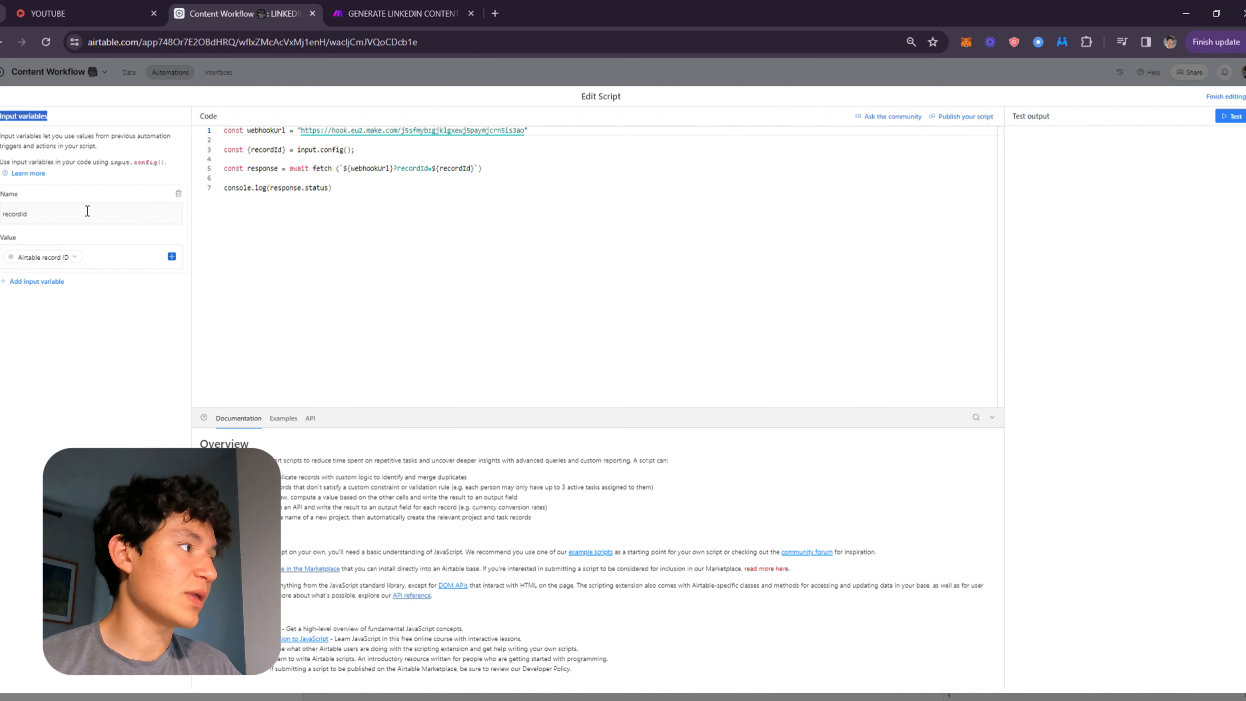
pyautogui.click(66, 214)
pyautogui.doubleClick(65, 215)
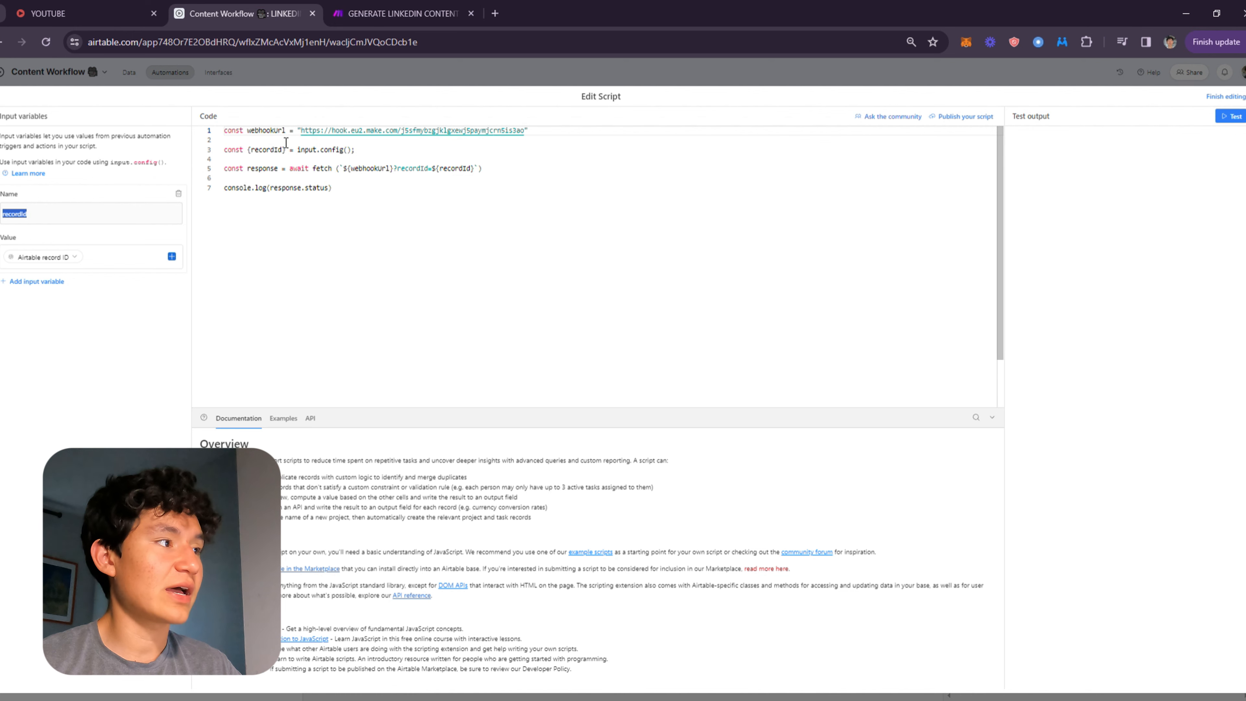
pyautogui.click(620, 227)
pyautogui.hotkey('ctrl', 'a')
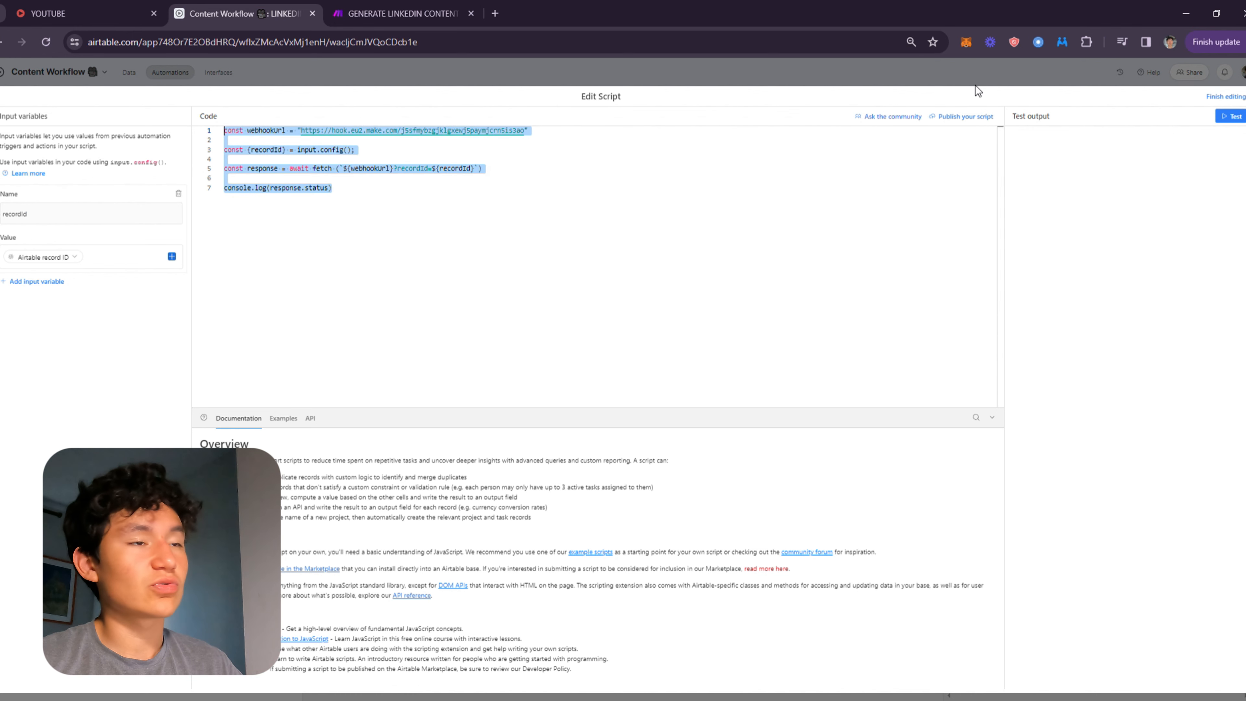
pyautogui.click(950, 75)
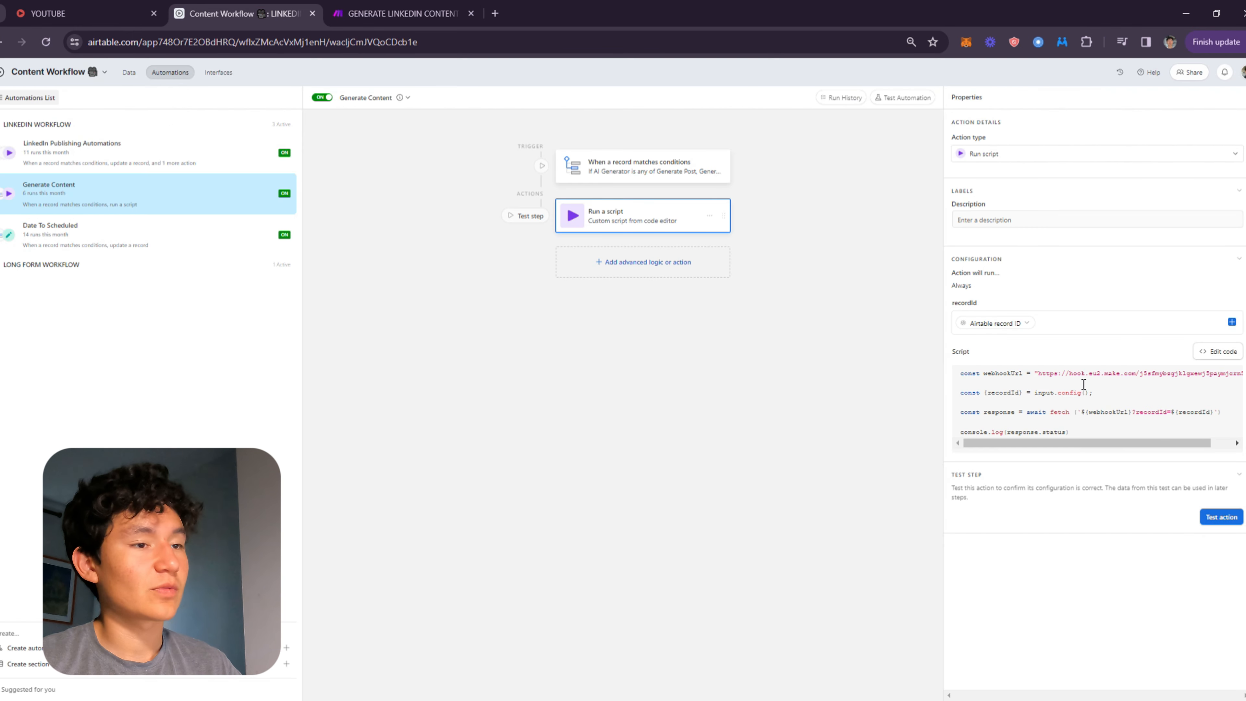
# In the Generate LinkedIn Content scenario, examine the Airtable Get a Record module's base, table and Record ID mapping.
pyautogui.click(377, 11)
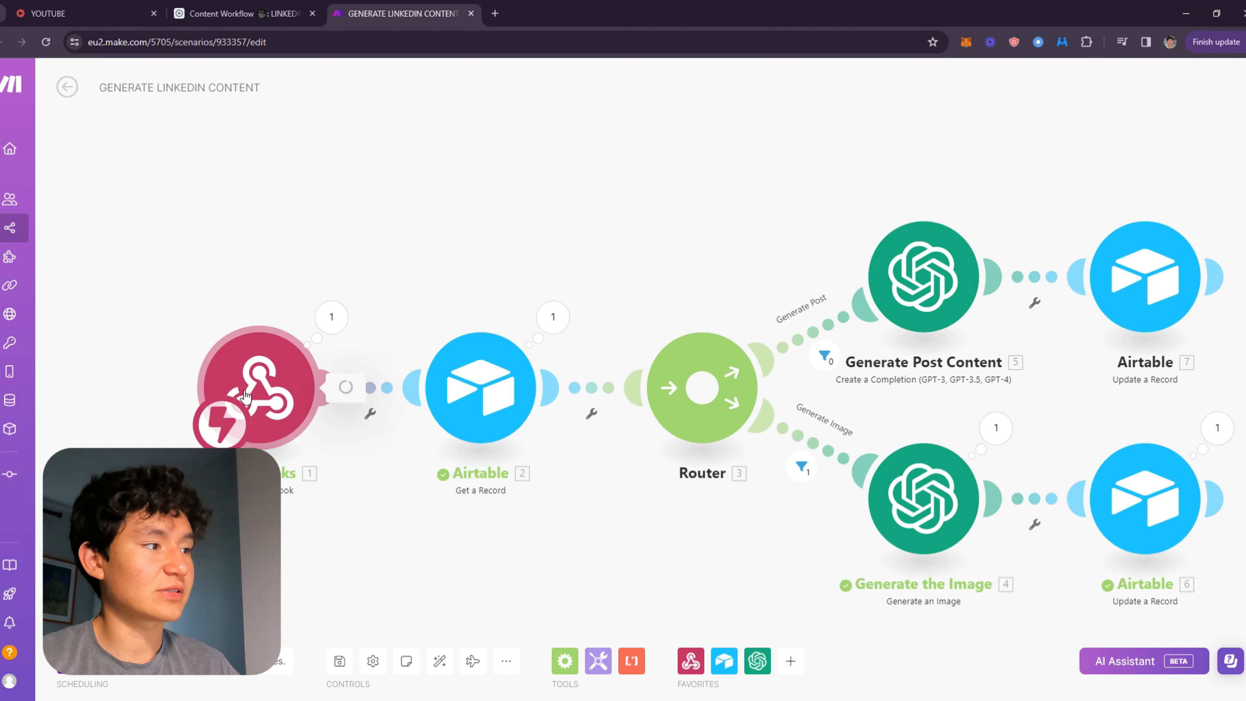
pyautogui.click(295, 388)
pyautogui.click(537, 239)
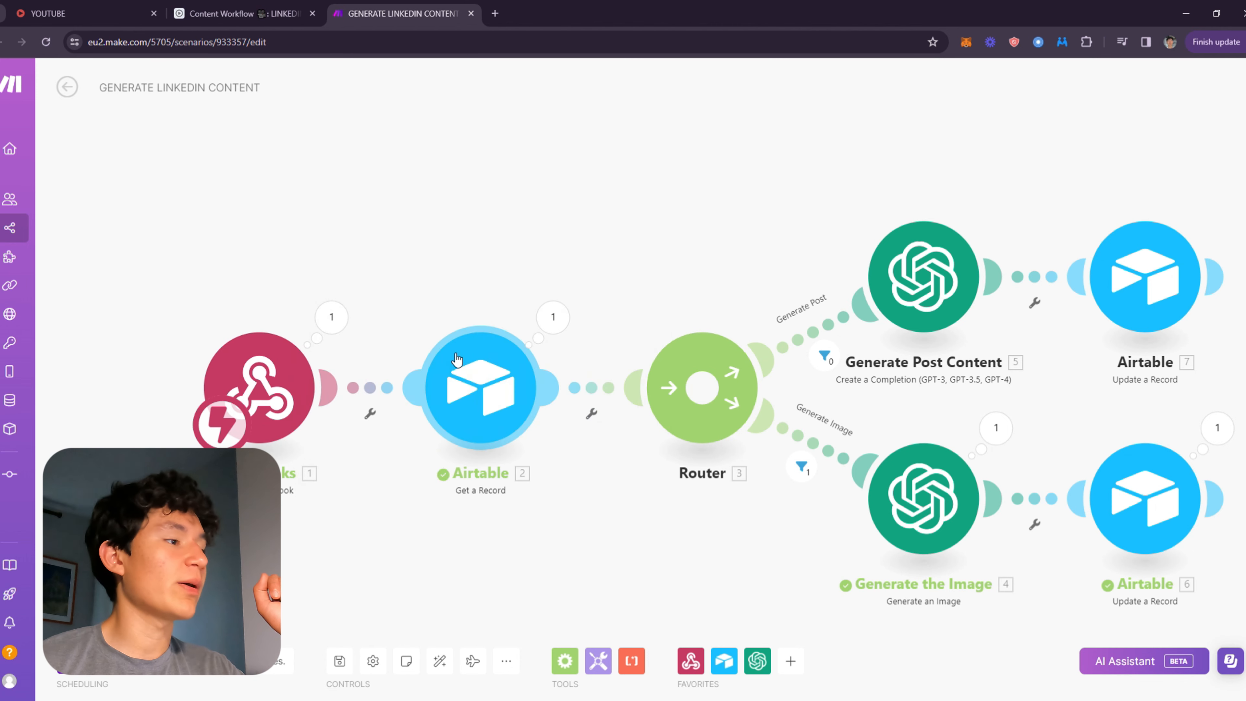
pyautogui.click(447, 361)
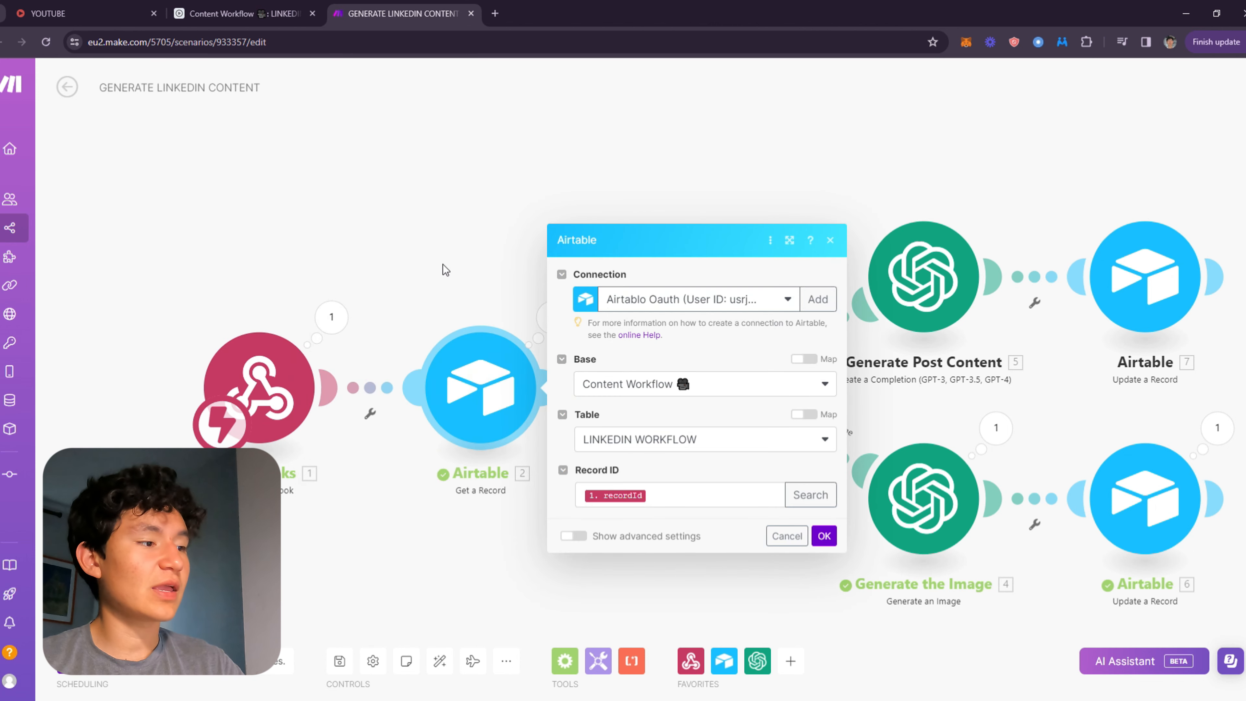
pyautogui.click(443, 265)
pyautogui.rightClick(460, 338)
pyautogui.click(476, 375)
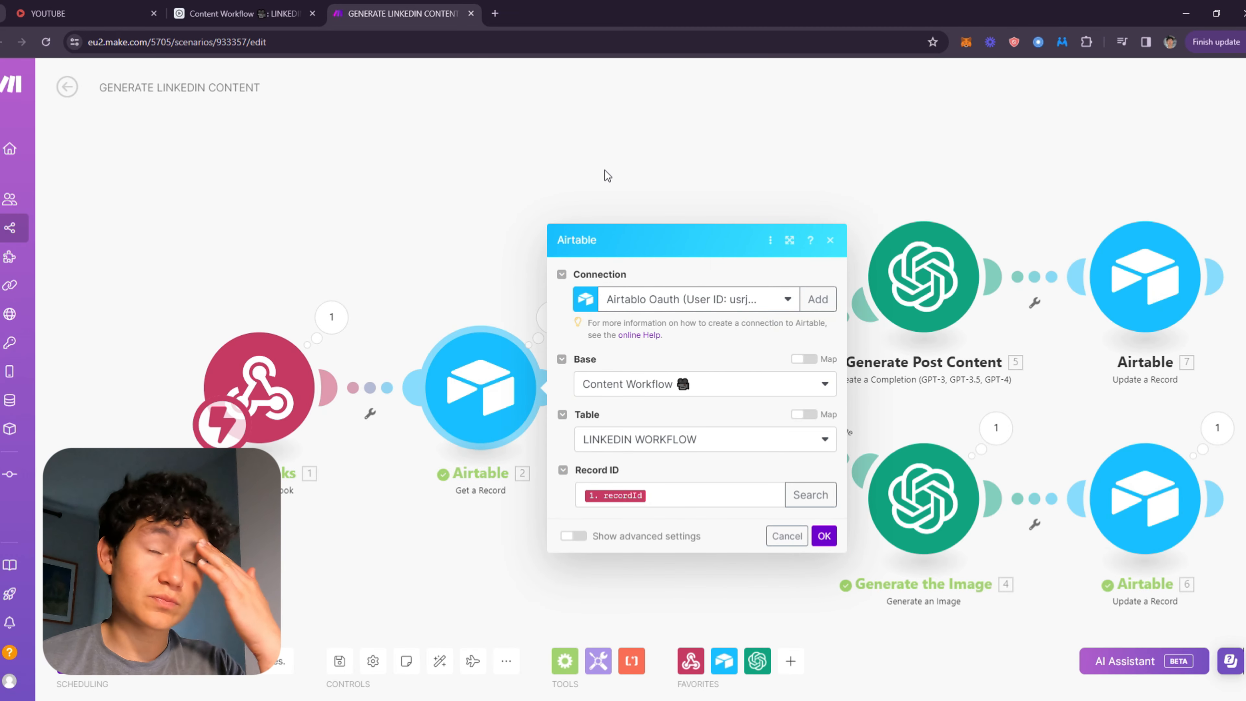
pyautogui.click(494, 307)
pyautogui.scroll(1, 564, 294)
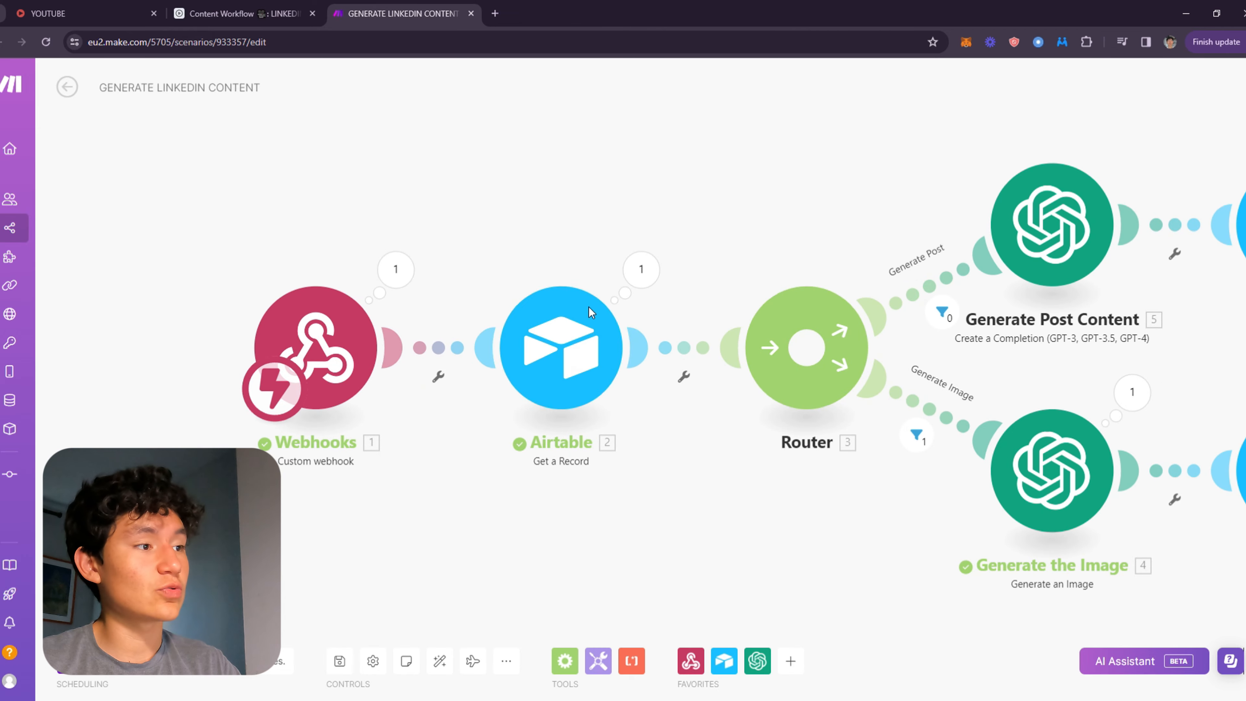
pyautogui.click(565, 362)
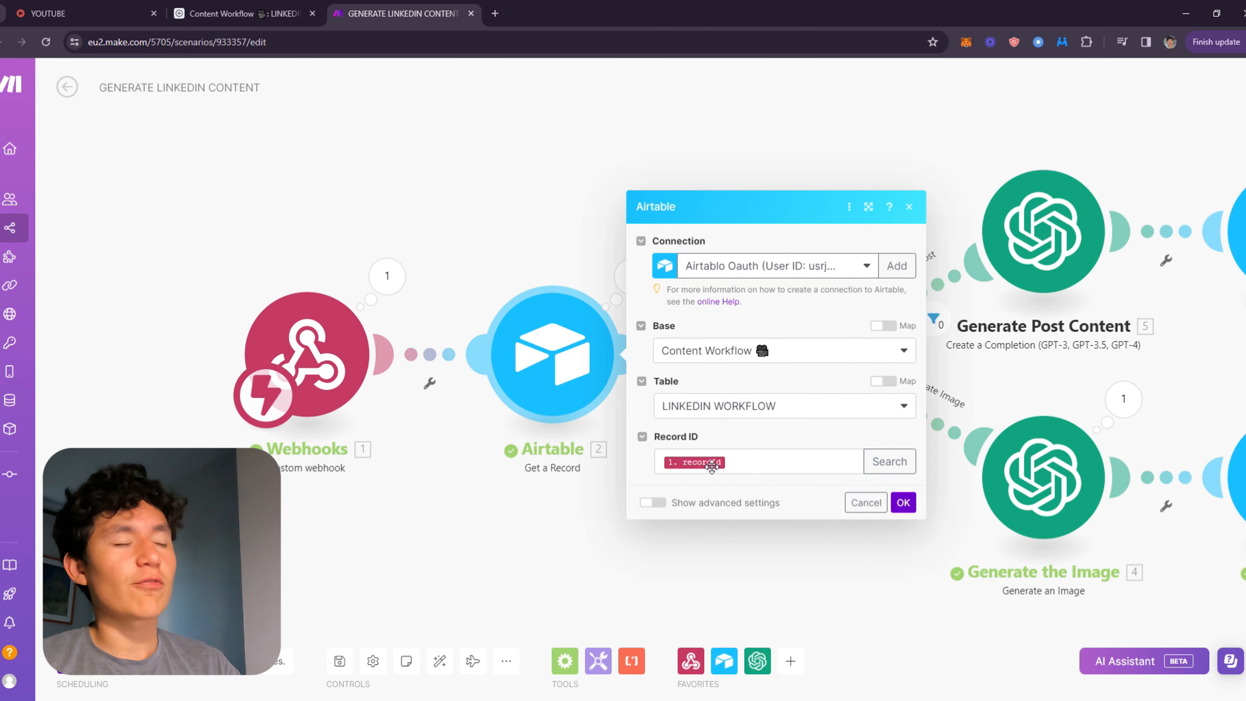
pyautogui.click(594, 301)
pyautogui.click(585, 334)
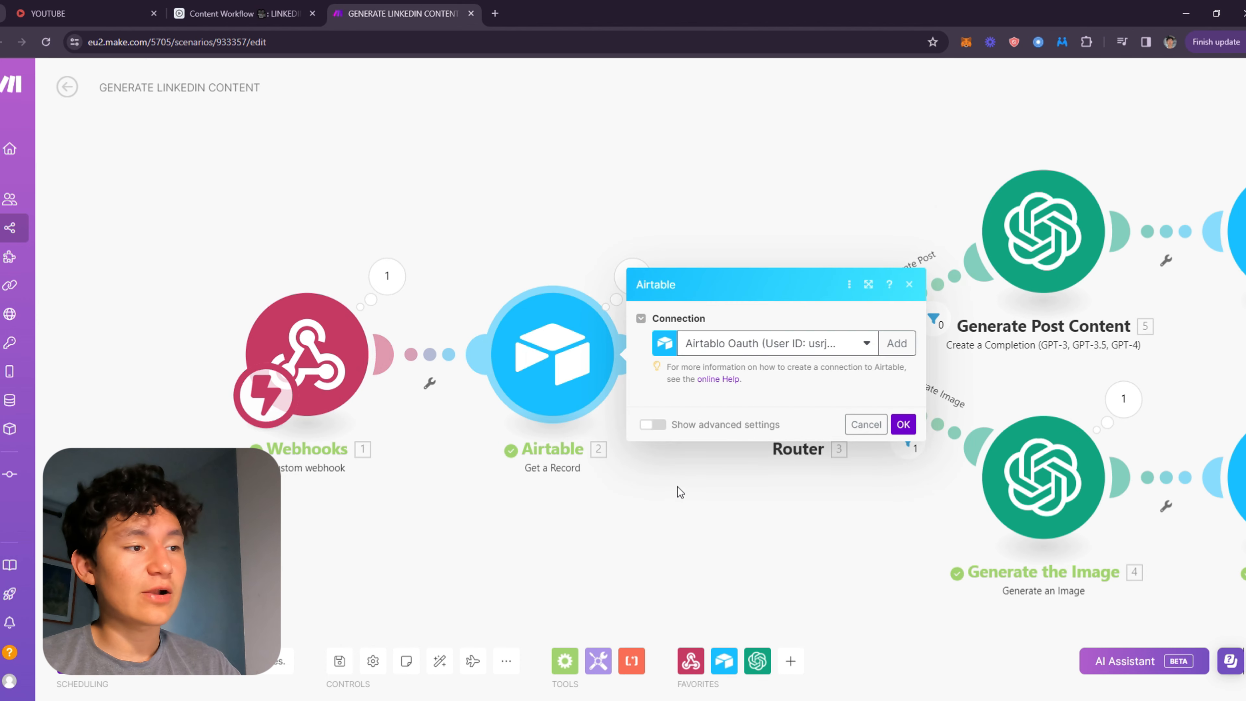
pyautogui.click(772, 461)
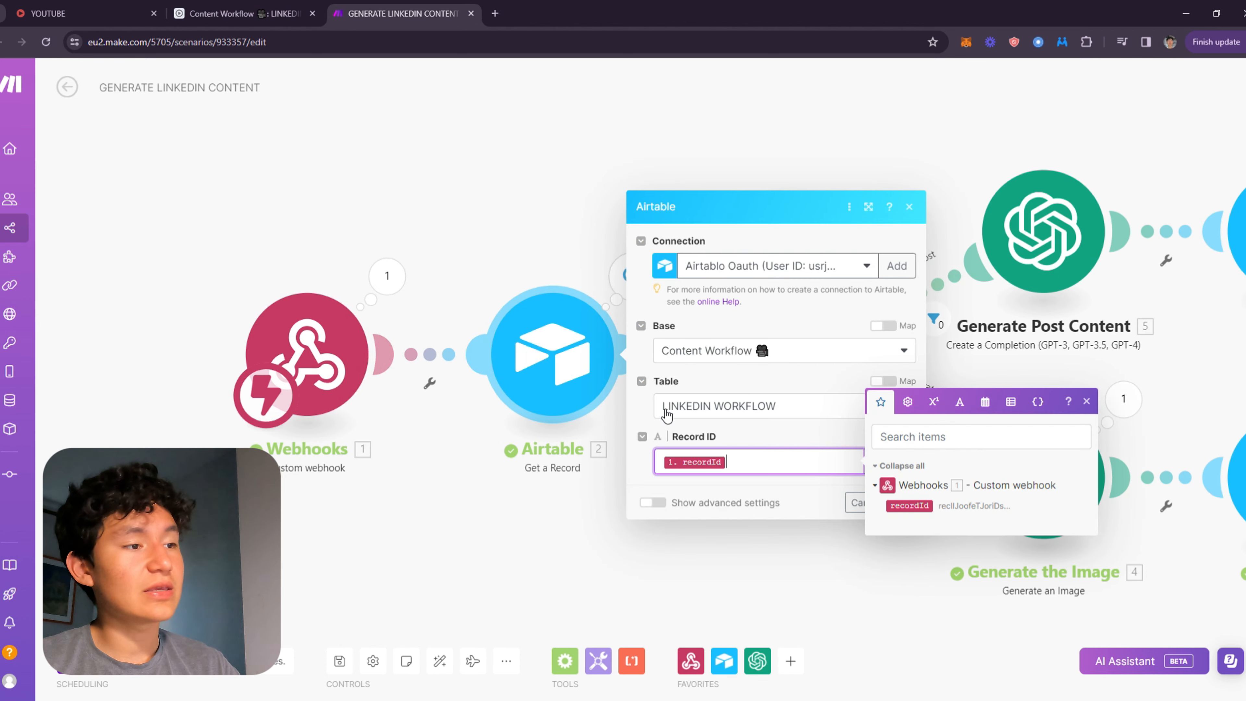
pyautogui.click(514, 193)
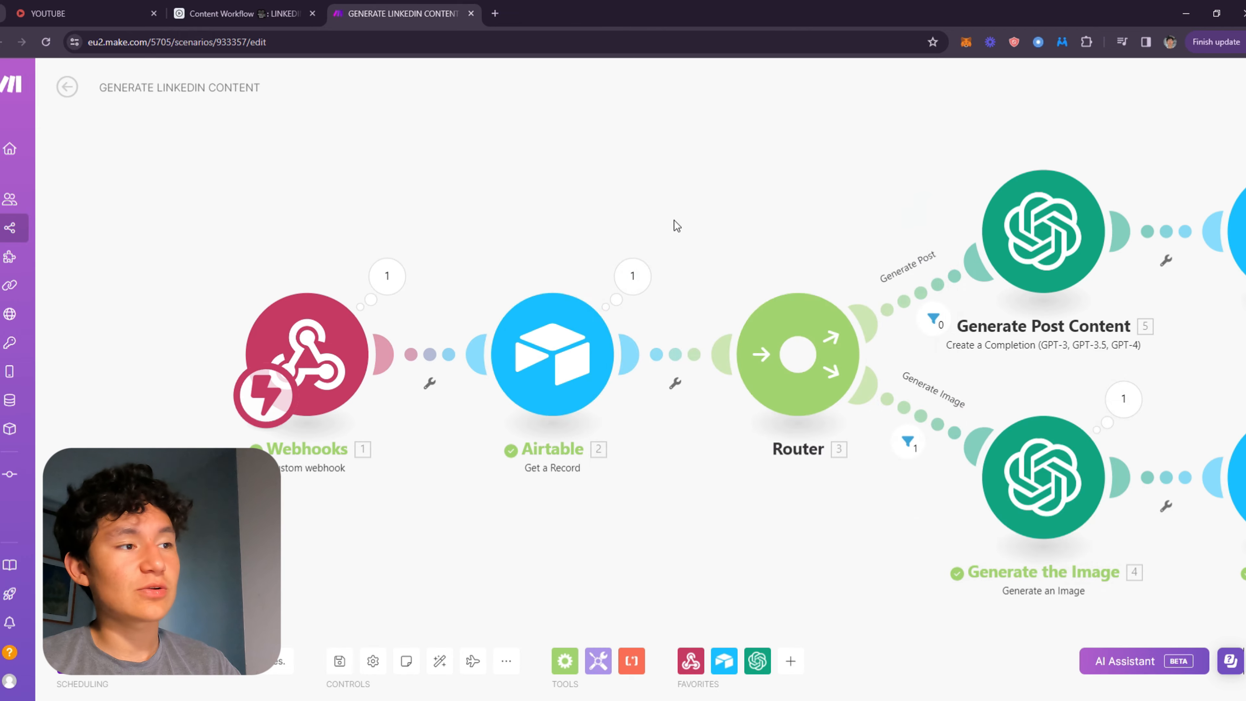
pyautogui.moveTo(672, 223); pyautogui.dragTo(355, 190)
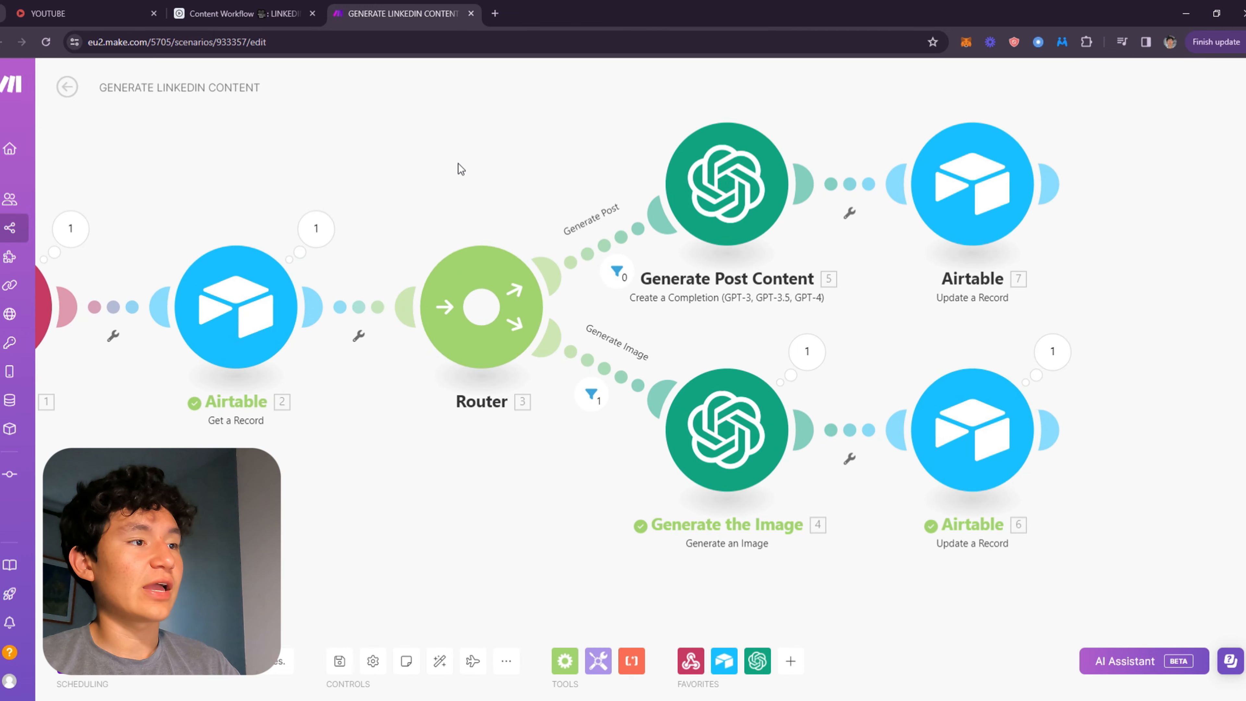
pyautogui.scroll(-1, 482, 198)
pyautogui.moveTo(501, 204); pyautogui.dragTo(754, 231)
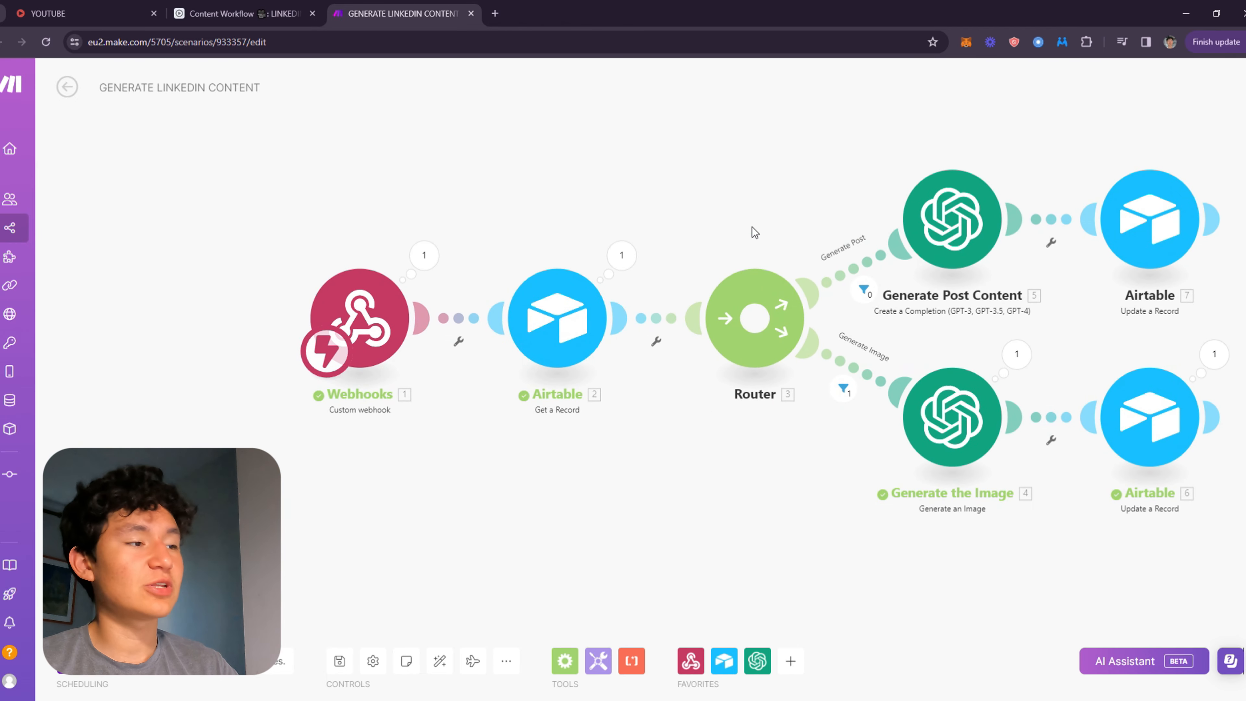
pyautogui.moveTo(590, 441); pyautogui.dragTo(364, 452)
pyautogui.moveTo(484, 188); pyautogui.dragTo(595, 284)
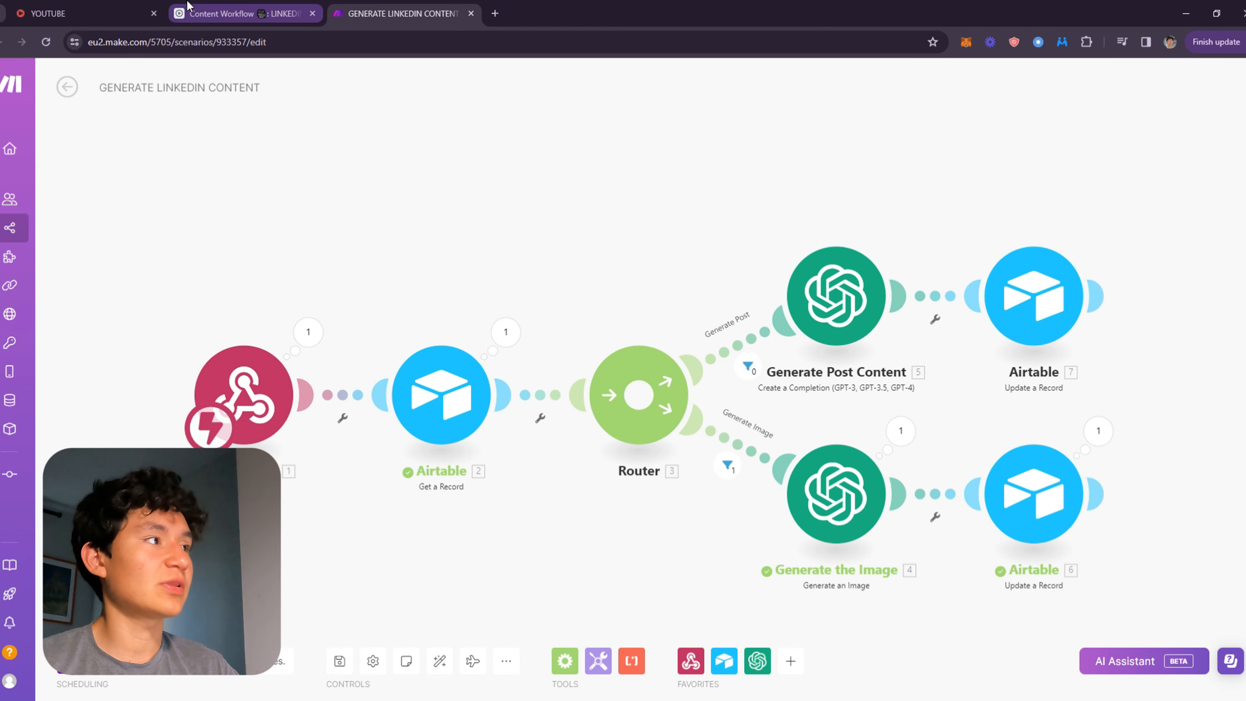
# Return to the Airtable automations list and select the Generate Content automation.
pyautogui.click(240, 14)
pyautogui.click(145, 157)
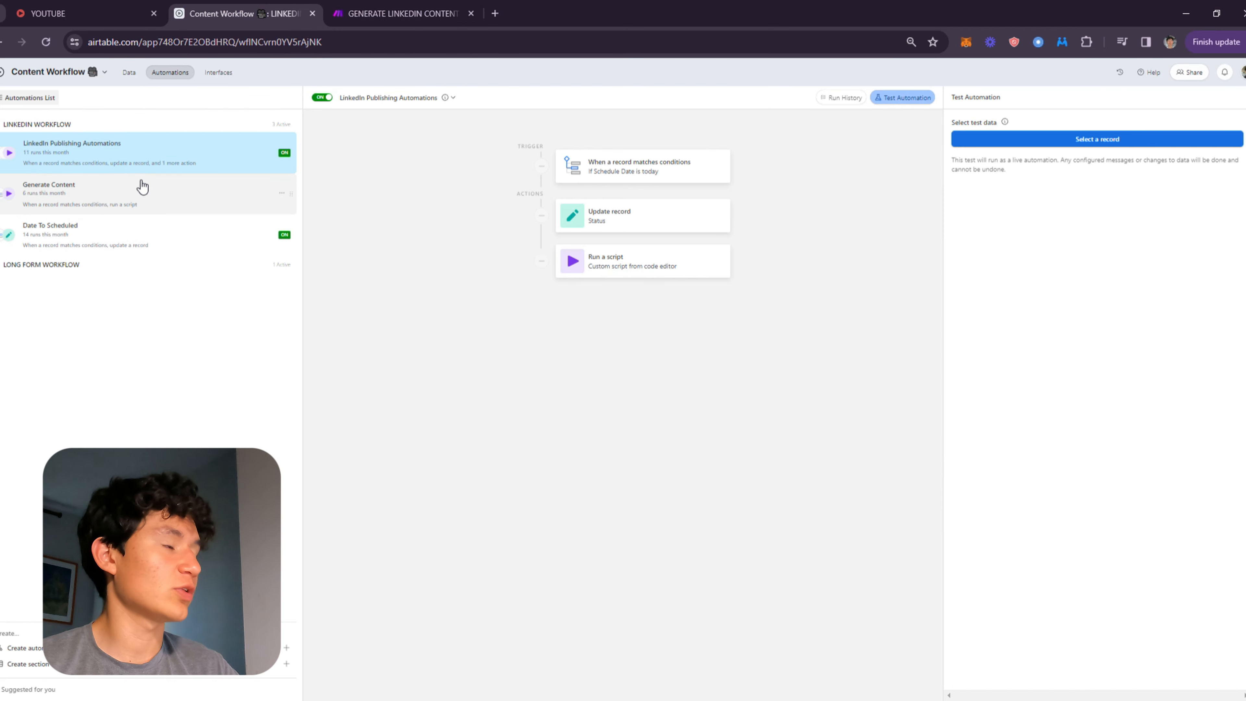
pyautogui.click(139, 189)
# Open the Generate Post route filter in the scenario to examine its AI Generator condition.
pyautogui.click(363, 15)
pyautogui.scroll(2, 651, 358)
pyautogui.moveTo(641, 315); pyautogui.dragTo(387, 306)
pyautogui.moveTo(446, 275); pyautogui.dragTo(375, 282)
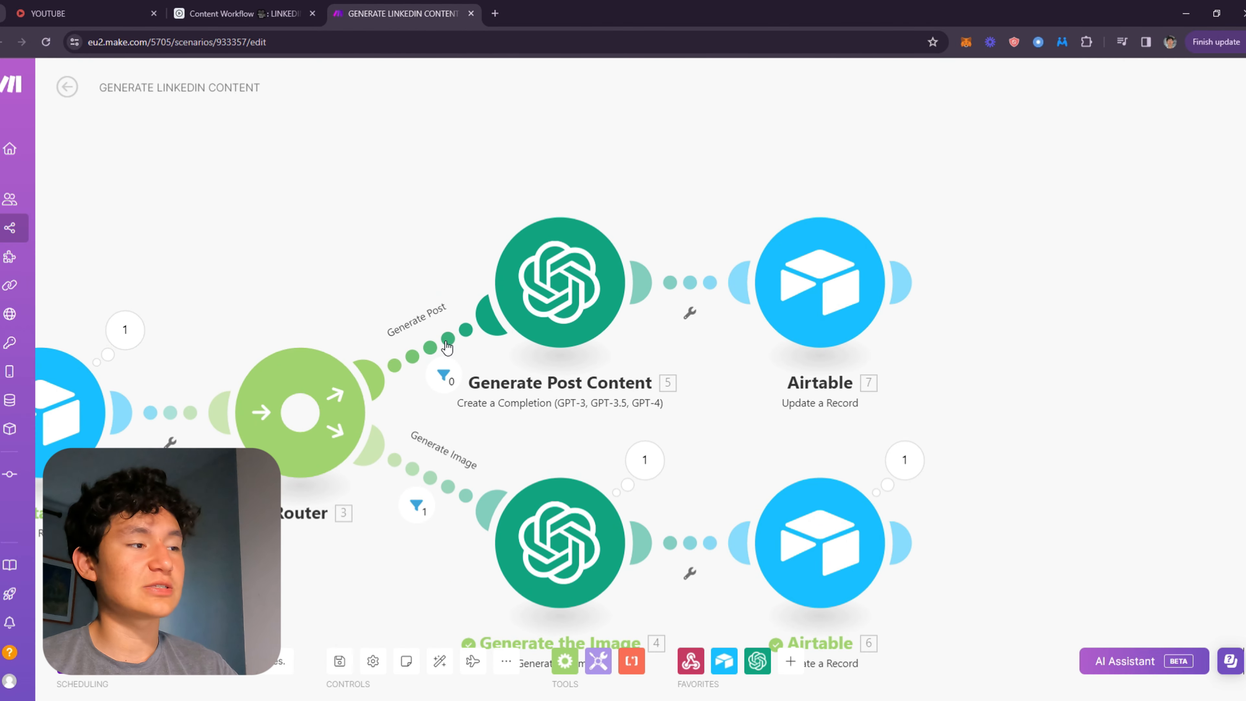
pyautogui.click(446, 363)
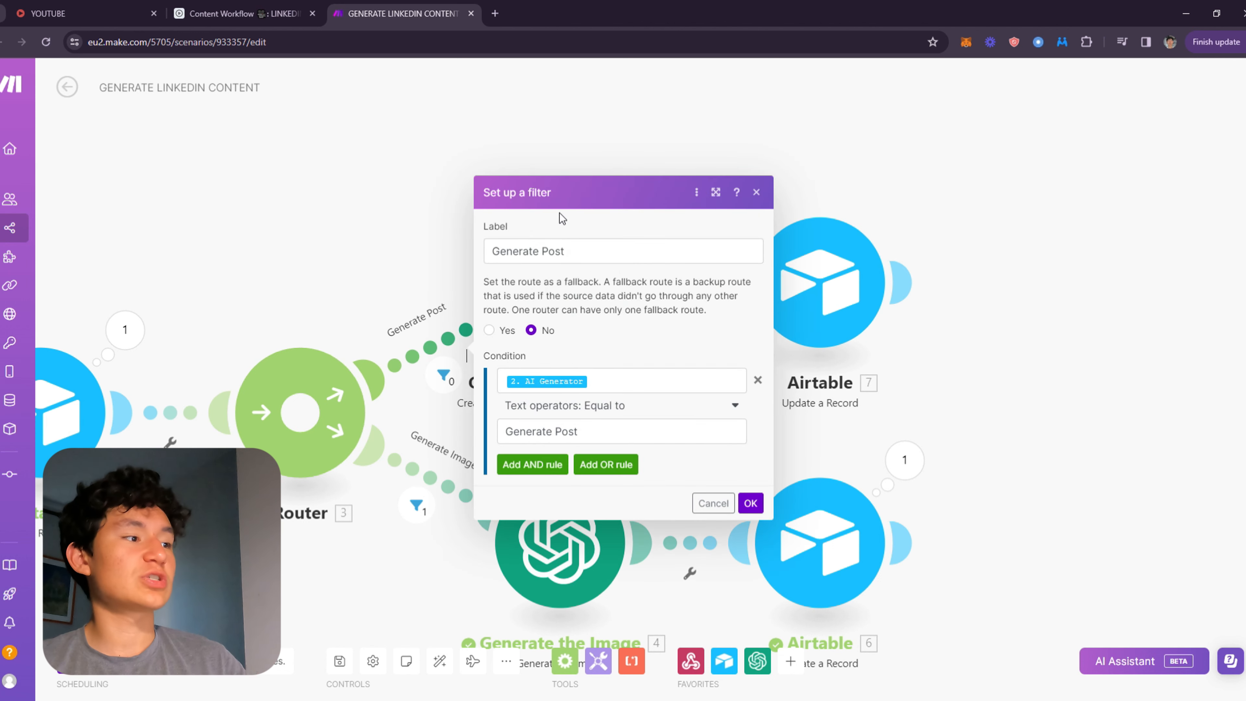
# Reopen the Generate Post route filter to examine its AI Generator condition and mapped item, then close it.
pyautogui.moveTo(592, 260); pyautogui.dragTo(452, 254)
pyautogui.click(648, 356)
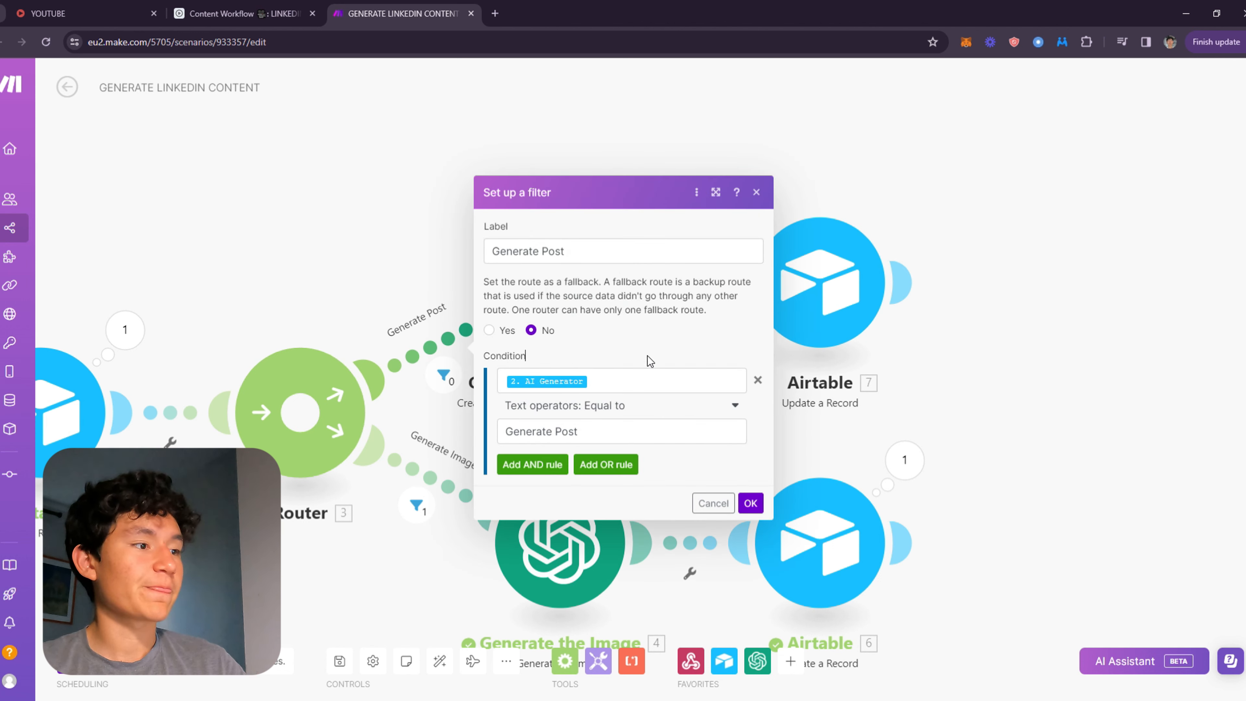
pyautogui.click(654, 380)
pyautogui.moveTo(275, 258); pyautogui.dragTo(380, 196)
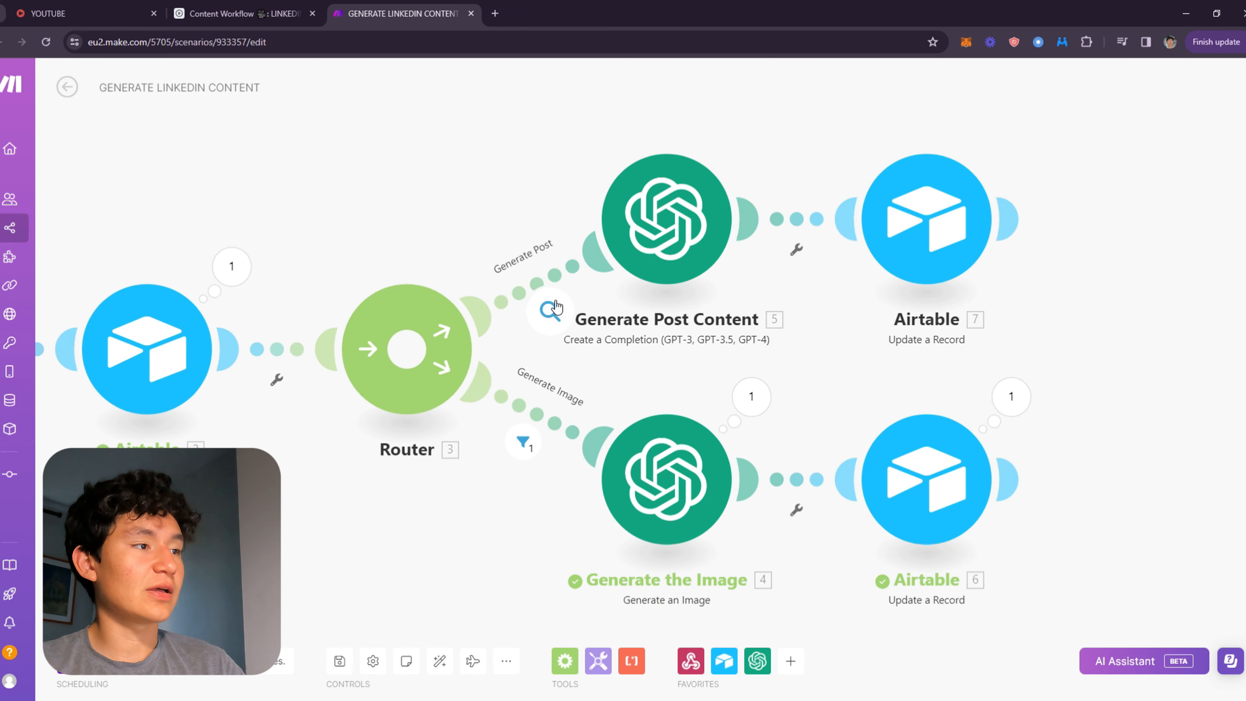
pyautogui.click(535, 296)
pyautogui.click(711, 327)
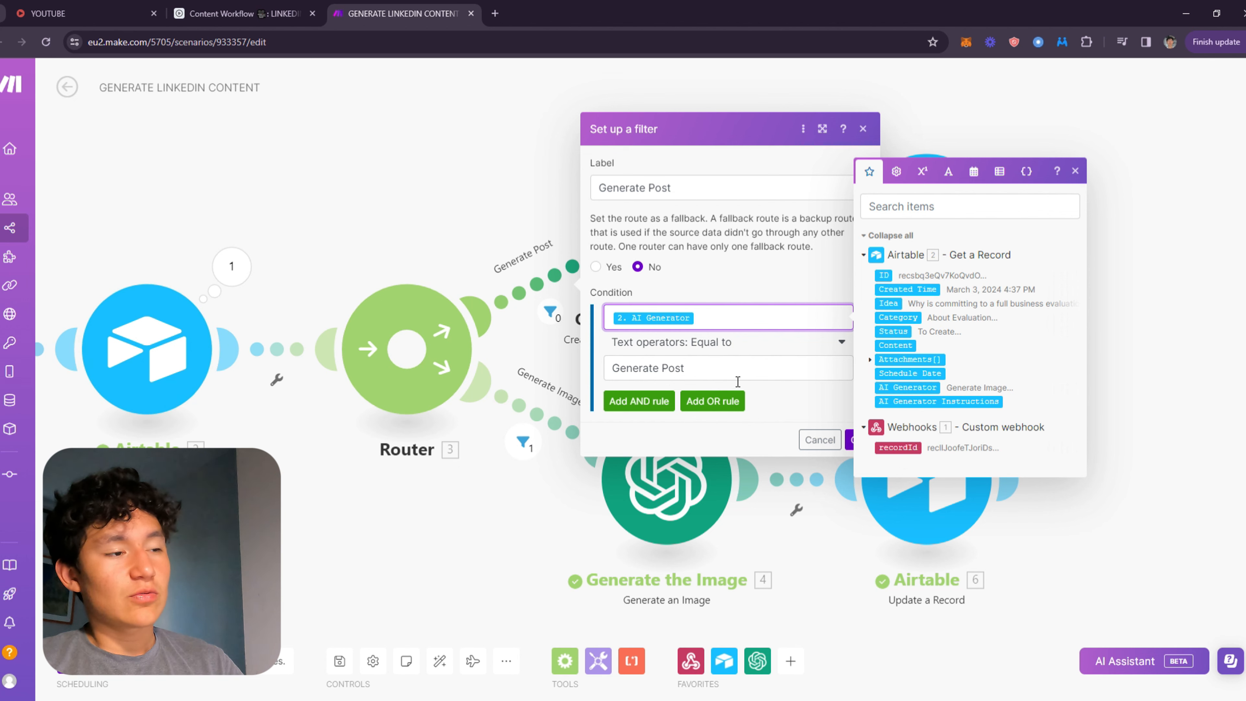
pyautogui.click(827, 402)
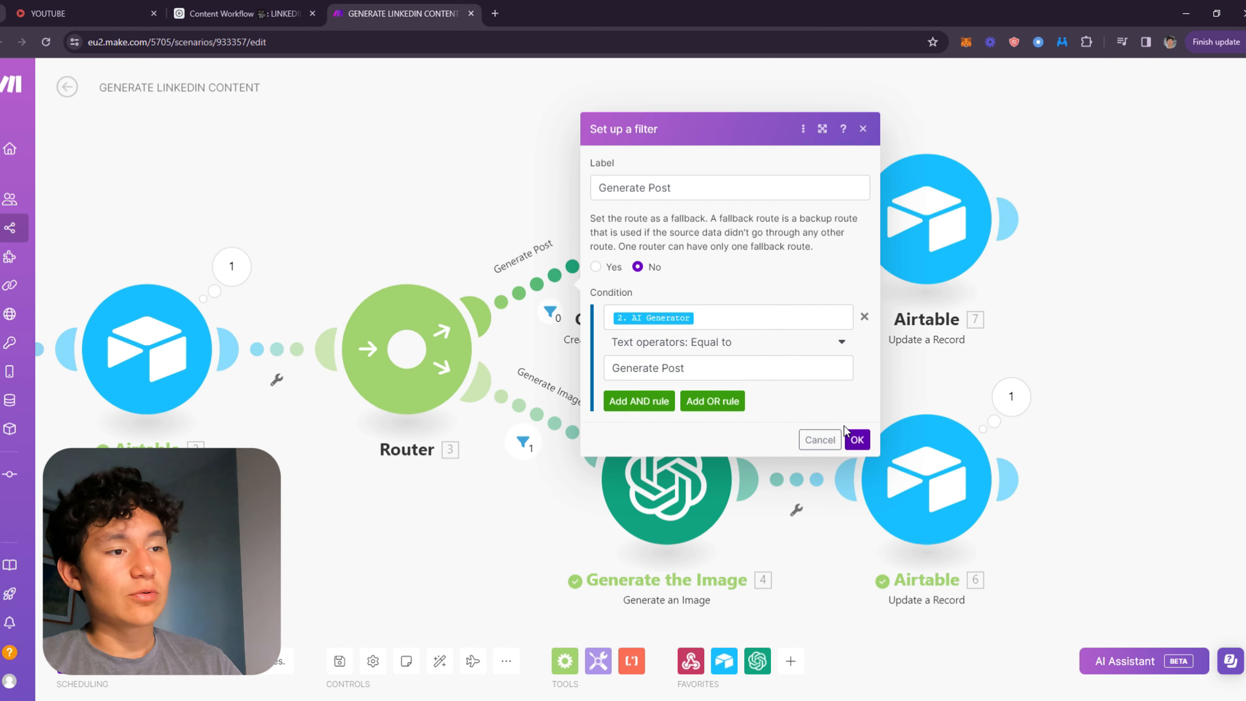
pyautogui.click(856, 439)
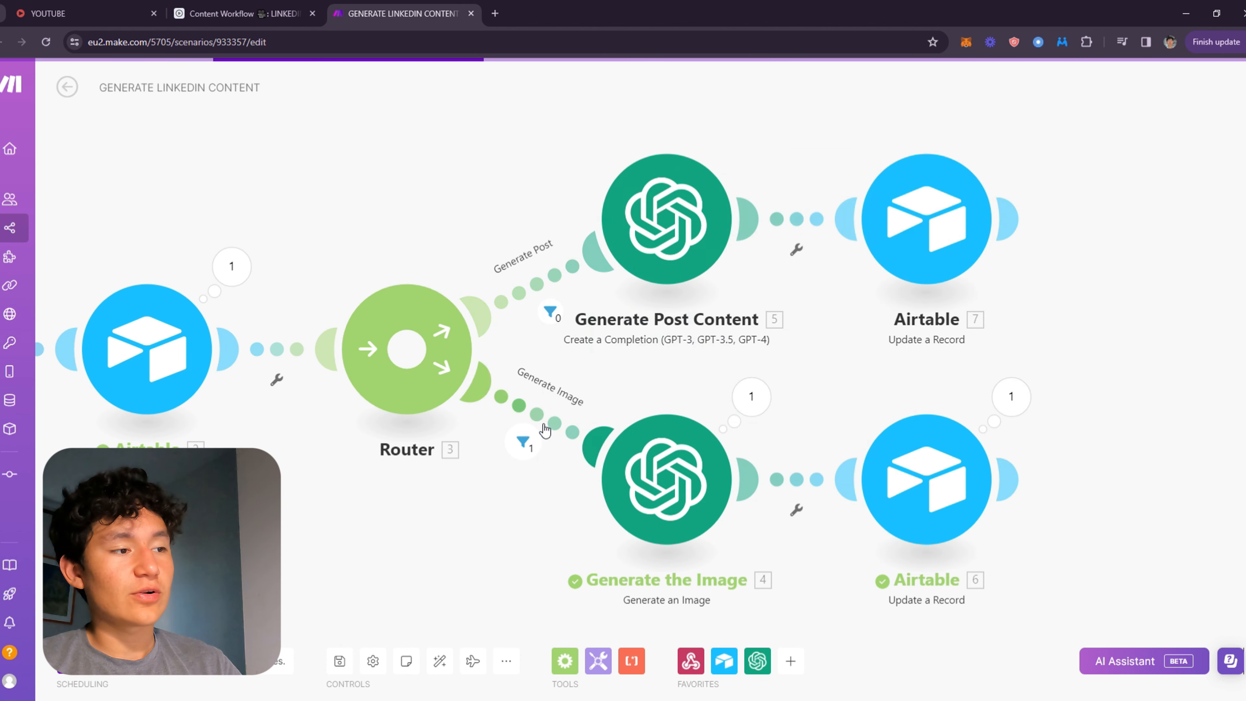
# Open the Generate Image route filter to examine its AI Generator condition equal to Generate Image, then close it.
pyautogui.click(528, 409)
pyautogui.click(728, 462)
pyautogui.click(755, 509)
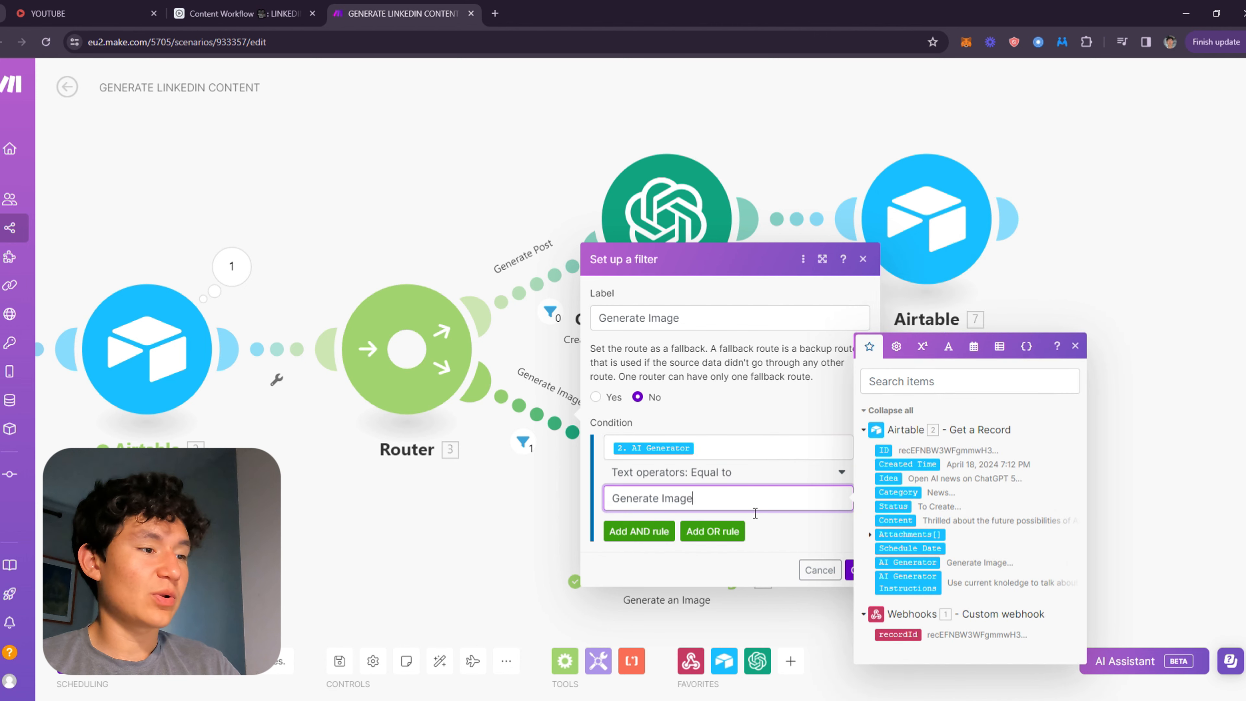
pyautogui.click(823, 551)
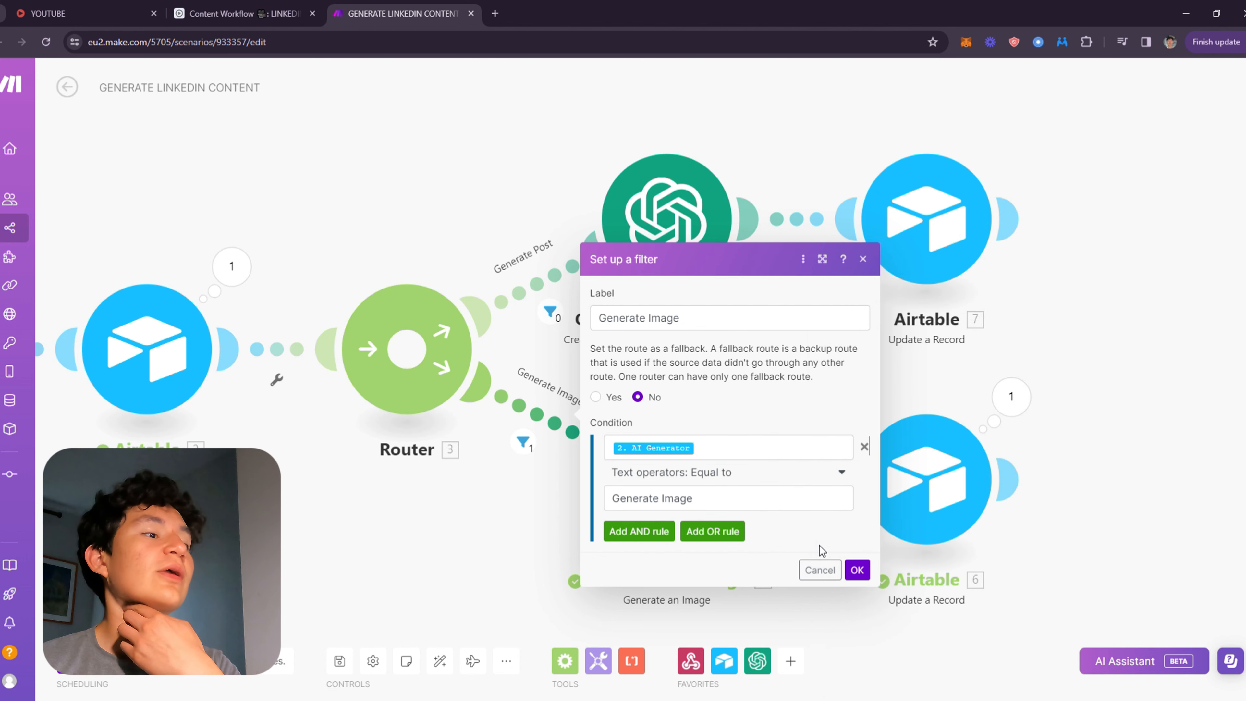
pyautogui.click(857, 570)
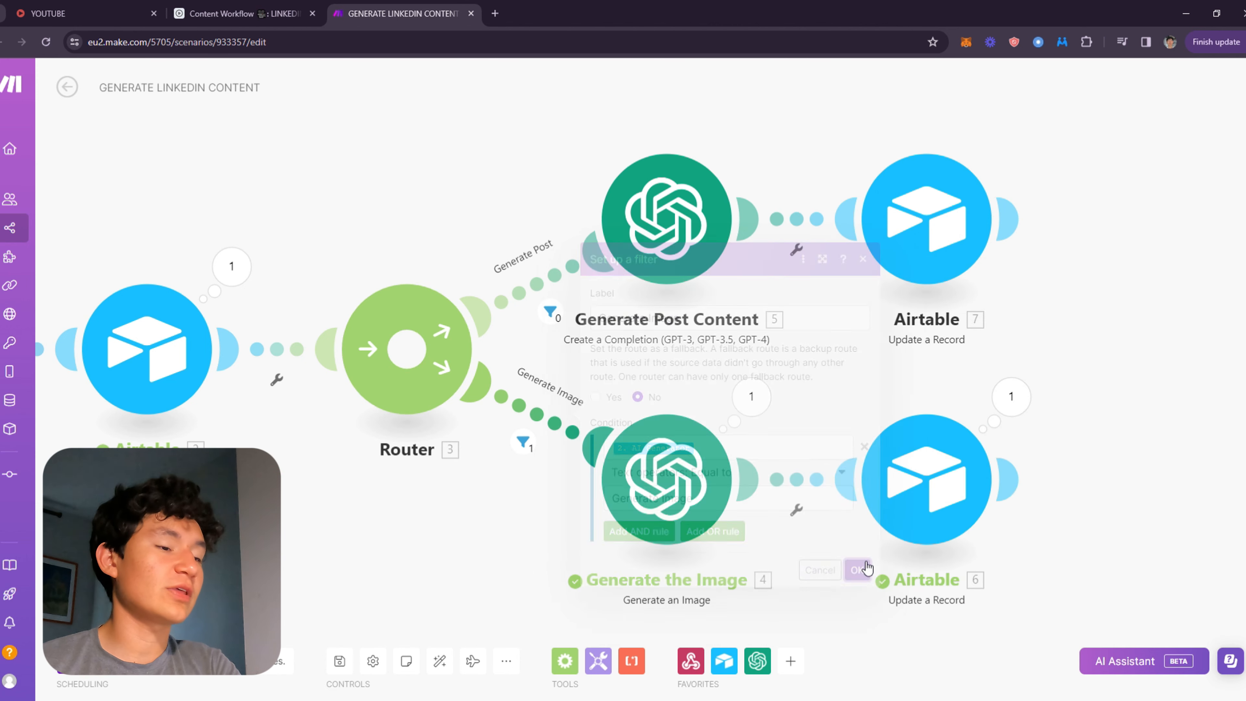
# Open the Generate Post Content OpenAI module to examine its model, system message and user message prompts.
pyautogui.moveTo(801, 440); pyautogui.dragTo(860, 426)
pyautogui.click(677, 250)
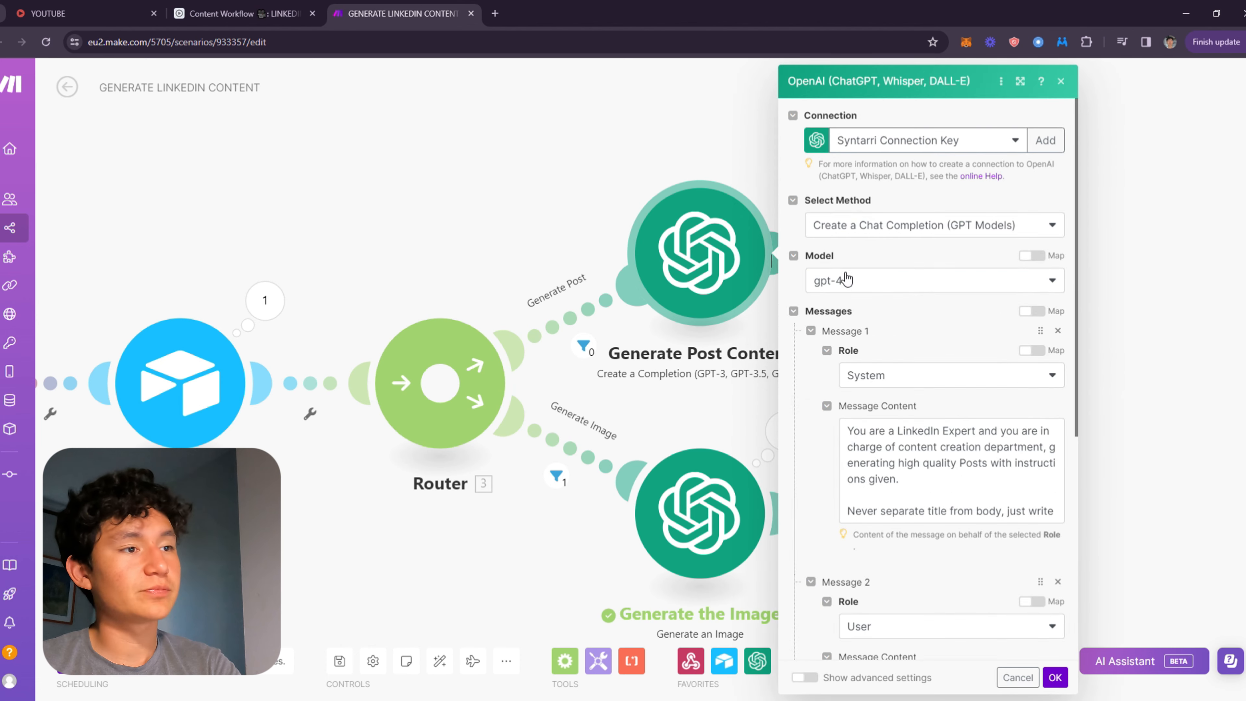
pyautogui.click(677, 390)
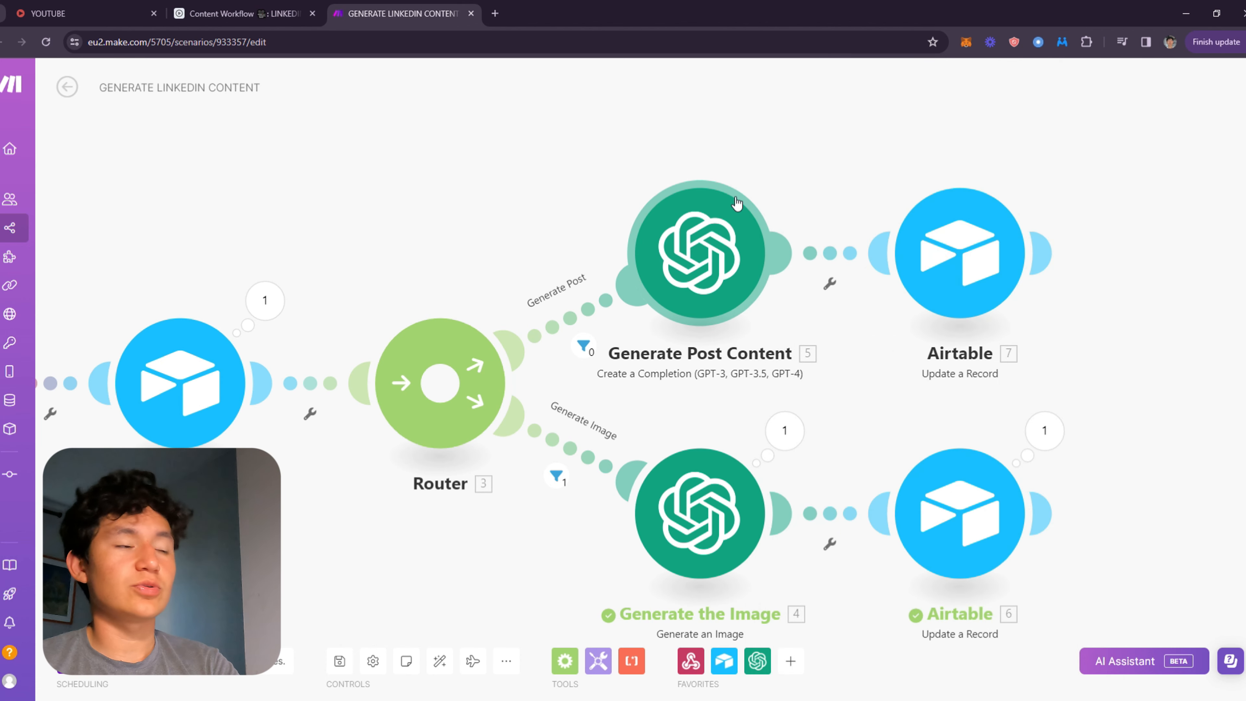
pyautogui.click(698, 245)
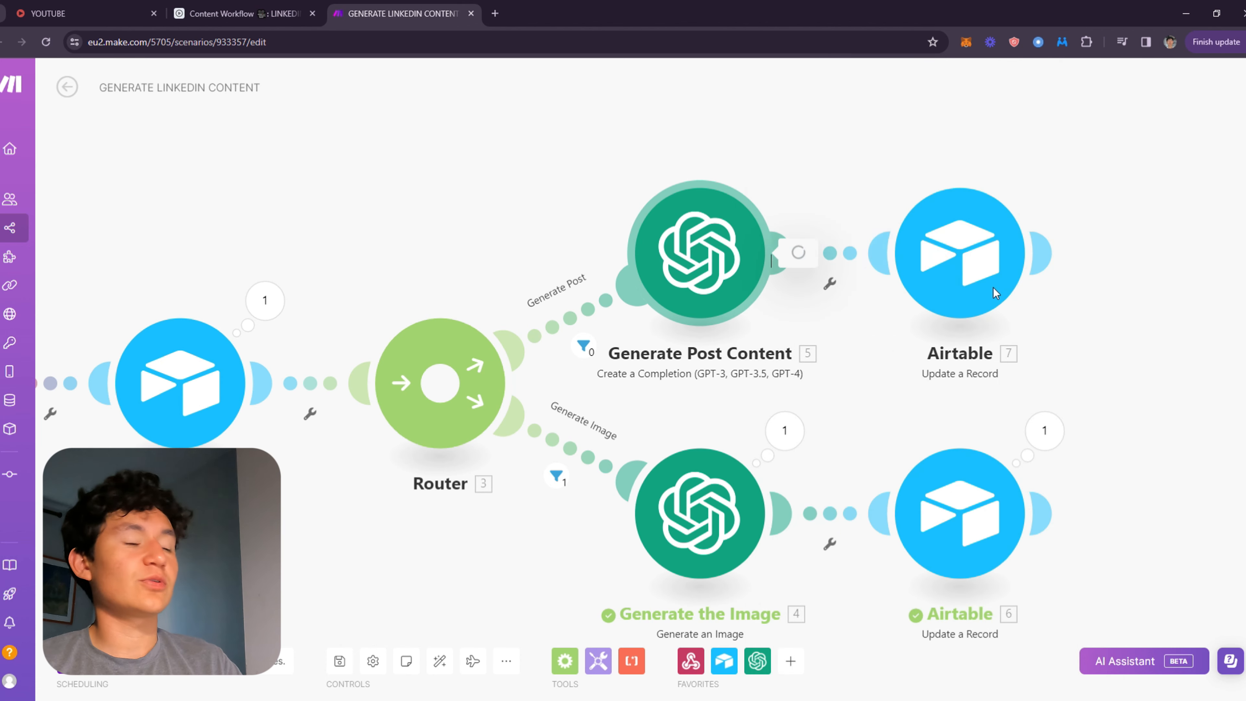
pyautogui.scroll(-1, 910, 451)
pyautogui.scroll(-5, 902, 331)
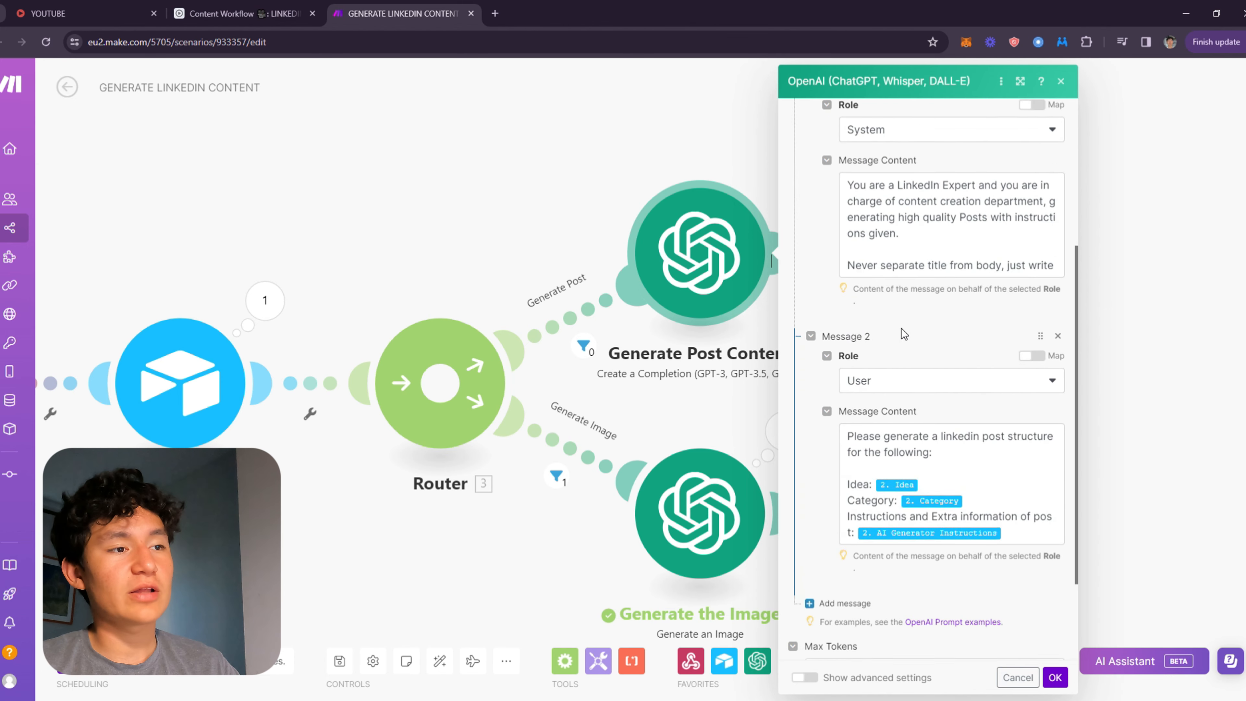
pyautogui.scroll(6, 902, 332)
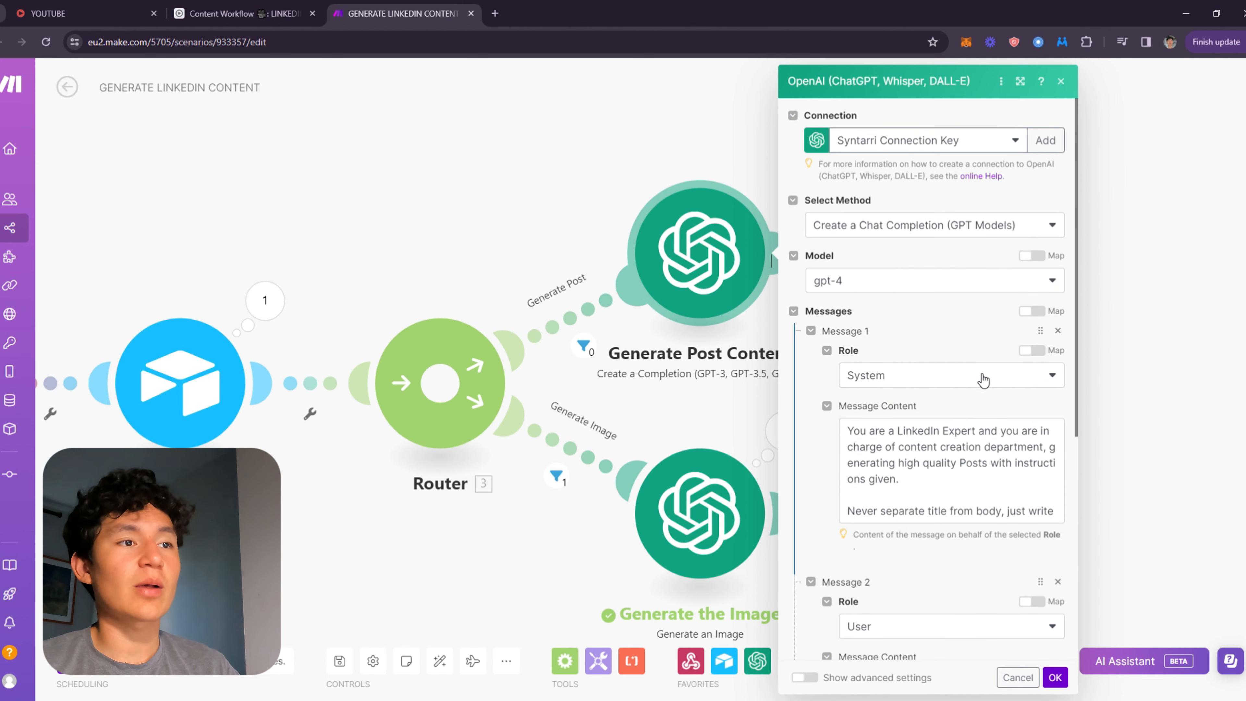
pyautogui.scroll(-3, 877, 346)
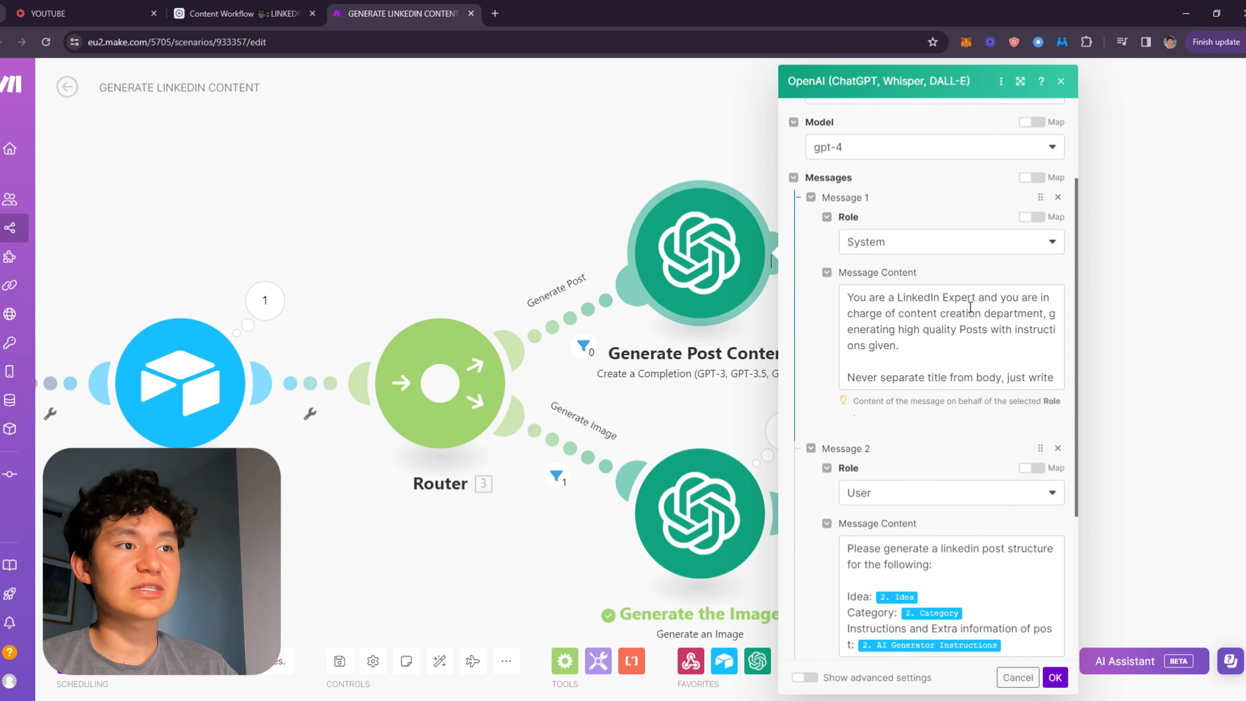
pyautogui.scroll(-3, 877, 340)
pyautogui.scroll(3, 926, 400)
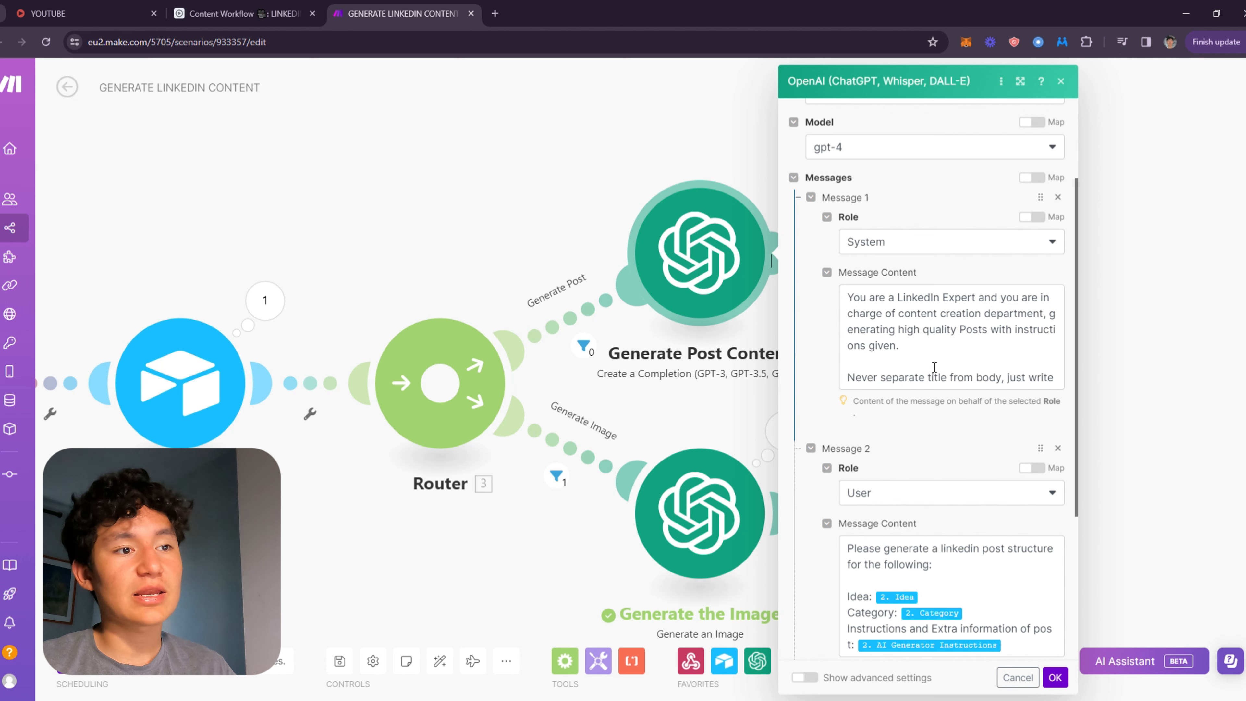
pyautogui.scroll(-4, 934, 367)
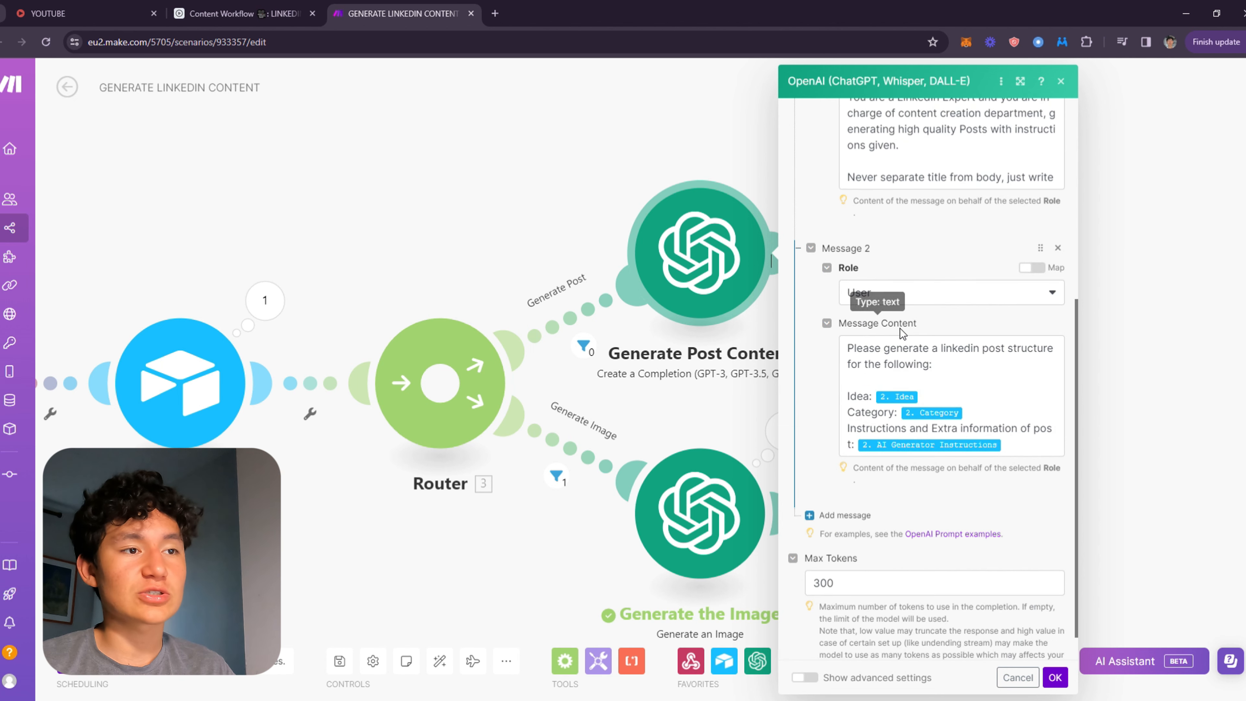
# Examine the user message's mapped Idea, Category and AI Generator Instructions items and the Max Tokens setting, then close the module.
pyautogui.moveTo(931, 364); pyautogui.dragTo(906, 364)
pyautogui.tripleClick(906, 363)
pyautogui.click(1015, 378)
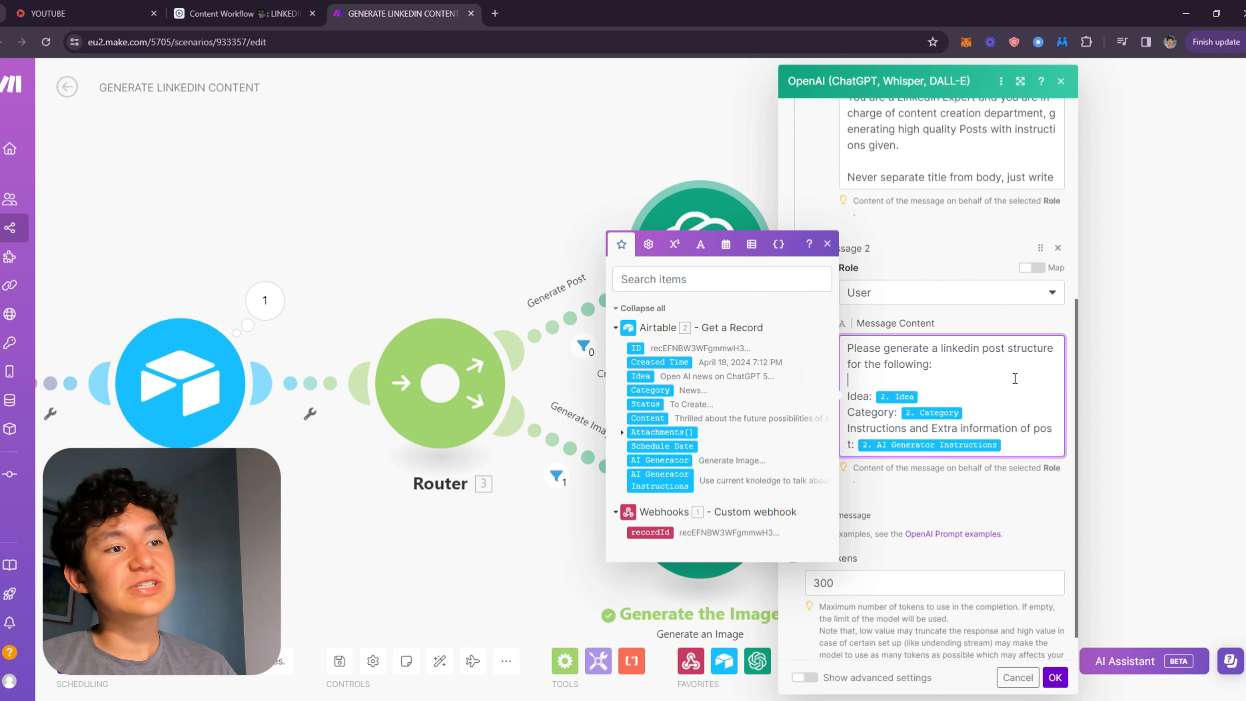
pyautogui.scroll(-1, 1017, 370)
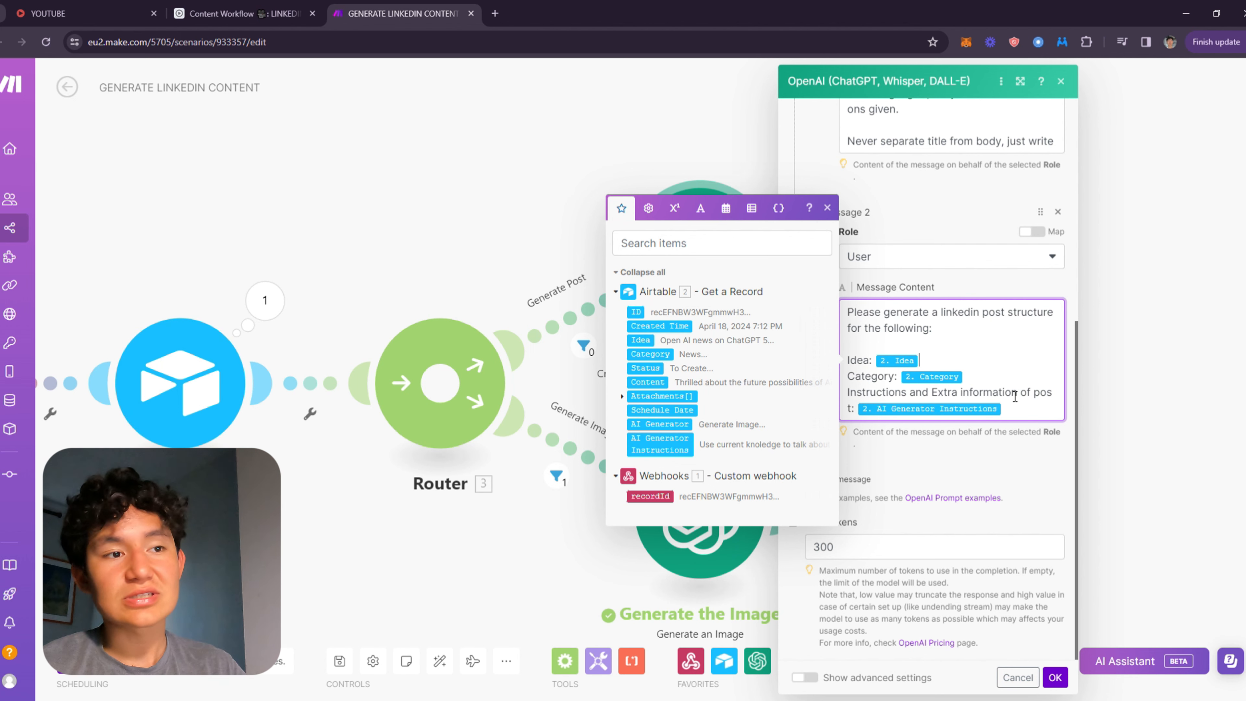
pyautogui.moveTo(1014, 397); pyautogui.dragTo(1030, 427)
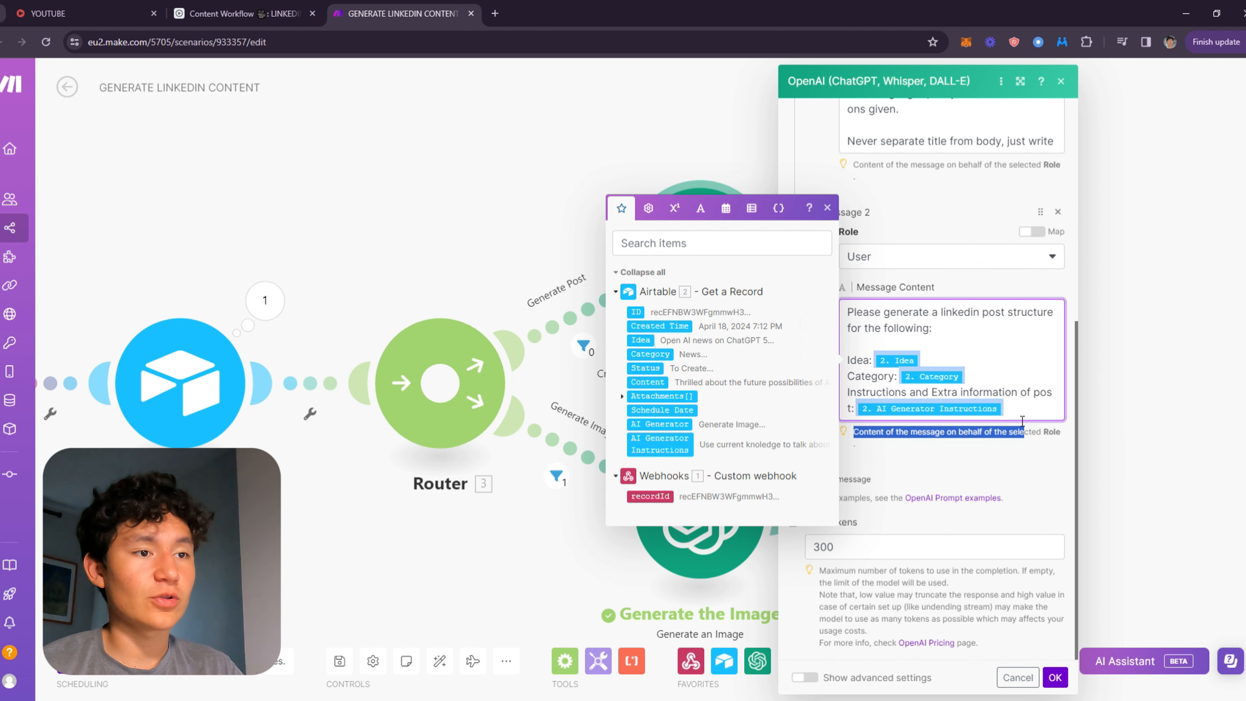
pyautogui.click(1022, 411)
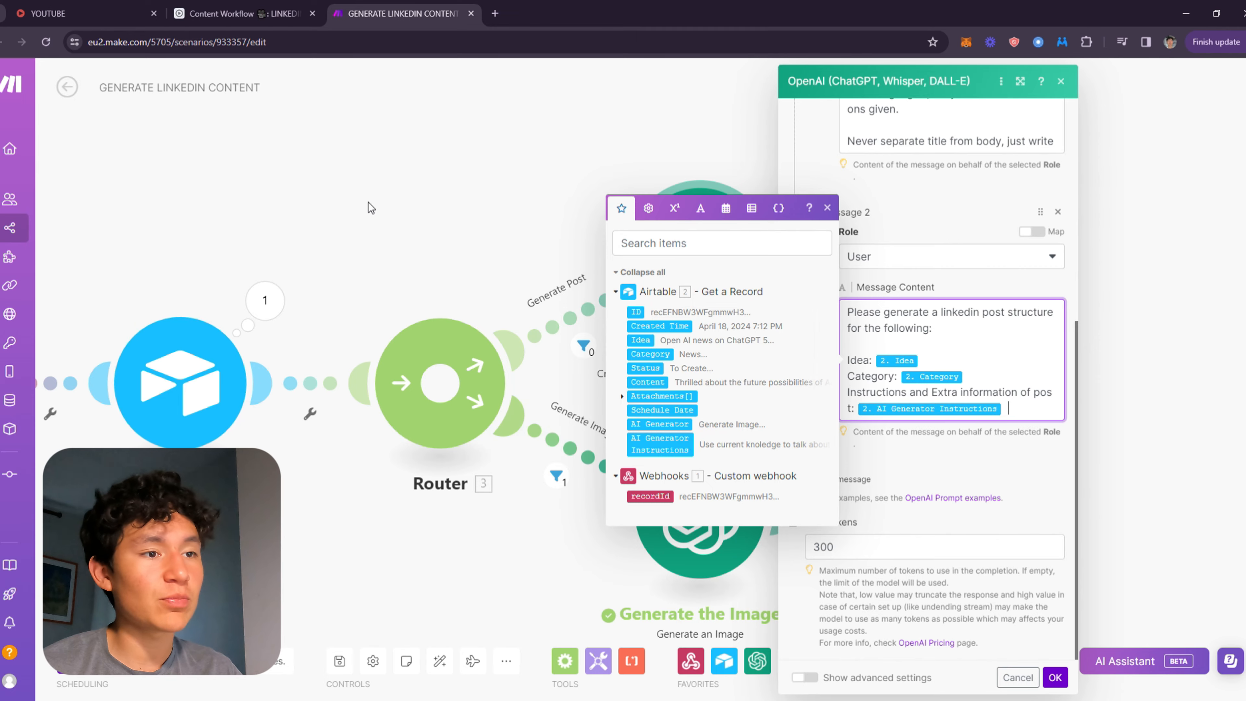
pyautogui.click(219, 7)
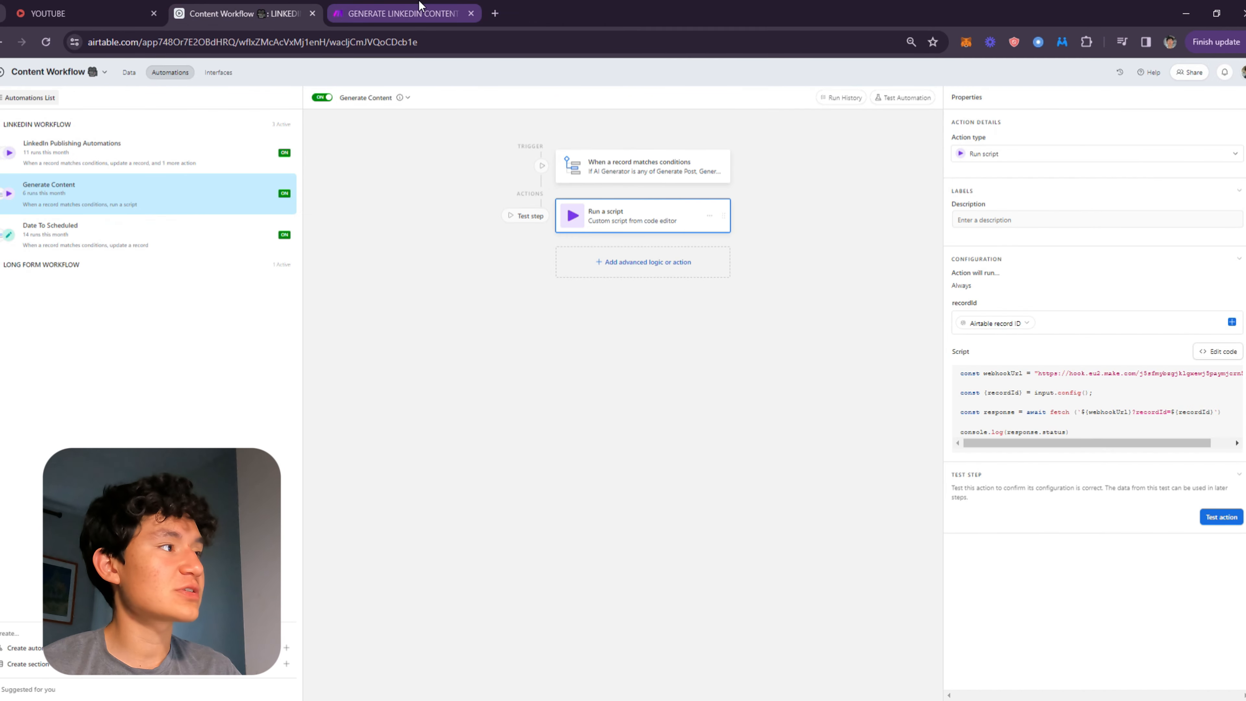
pyautogui.click(402, 13)
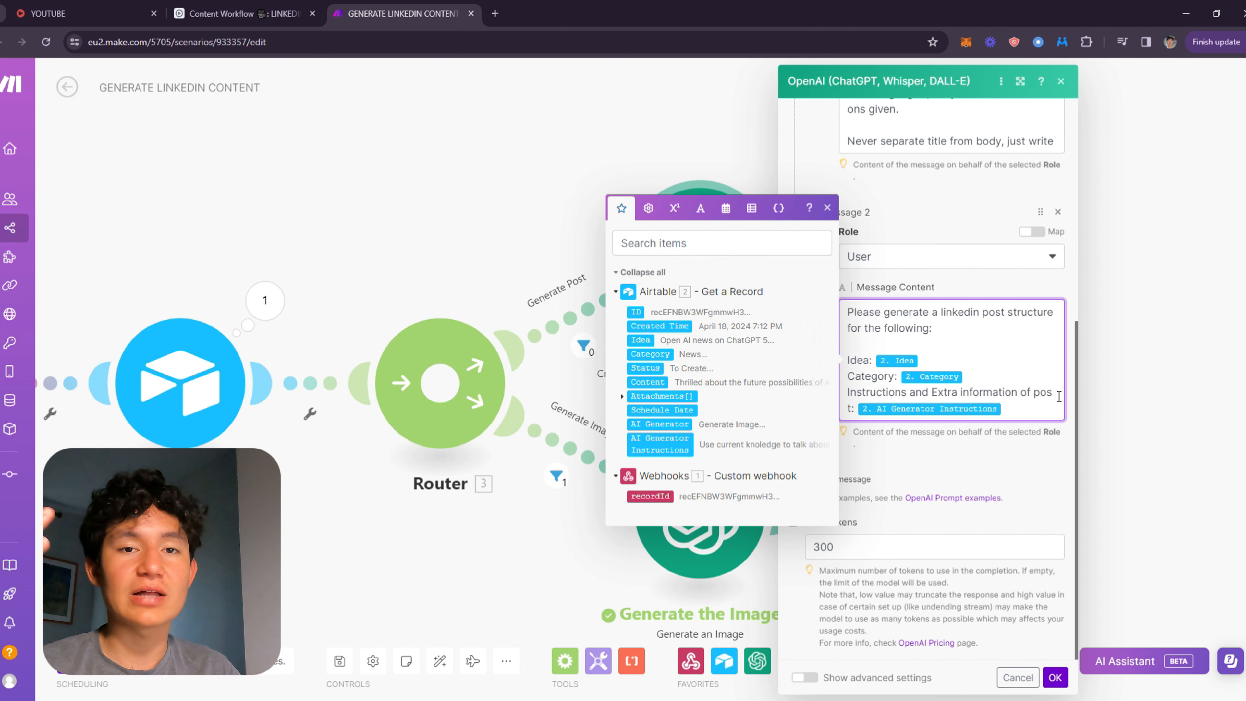
pyautogui.click(960, 451)
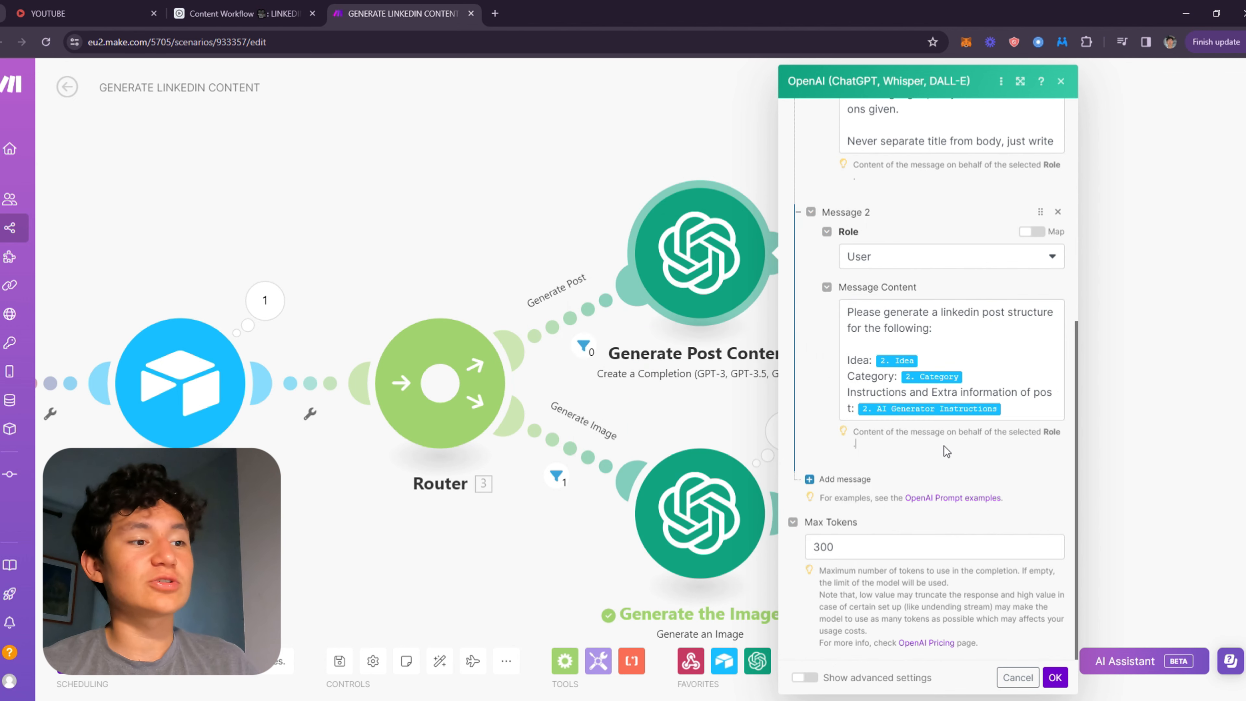
pyautogui.click(872, 551)
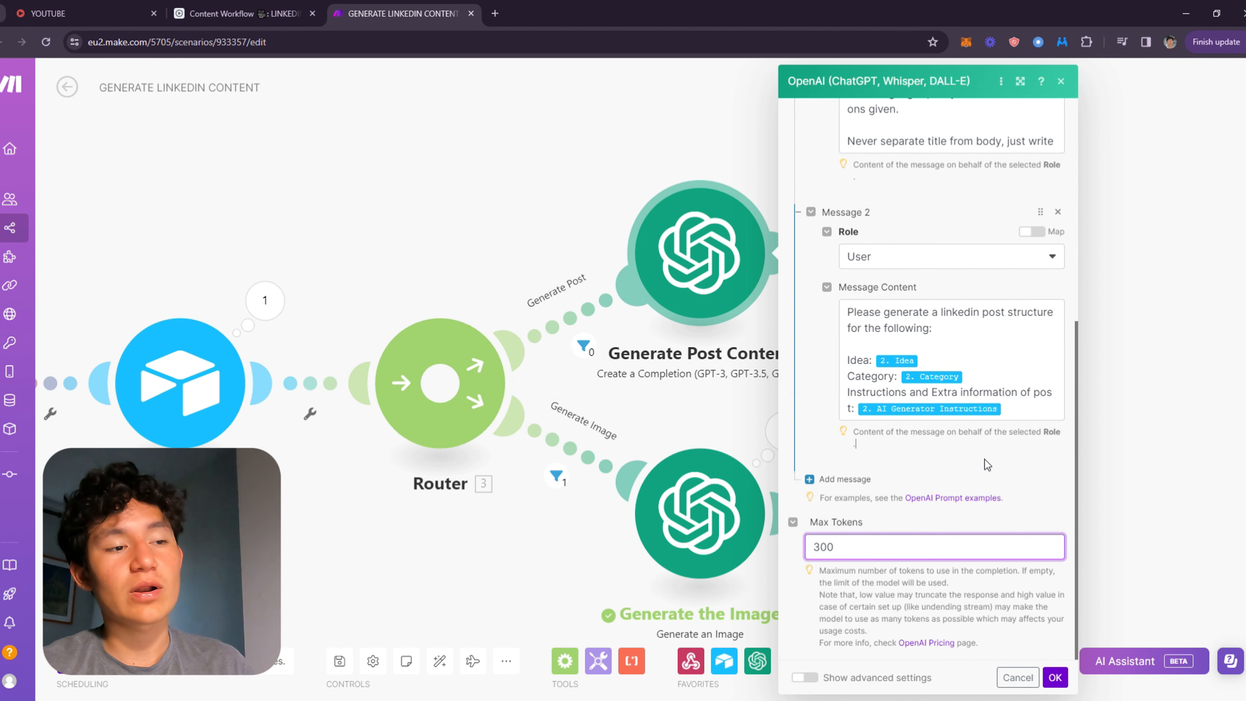
pyautogui.click(1057, 678)
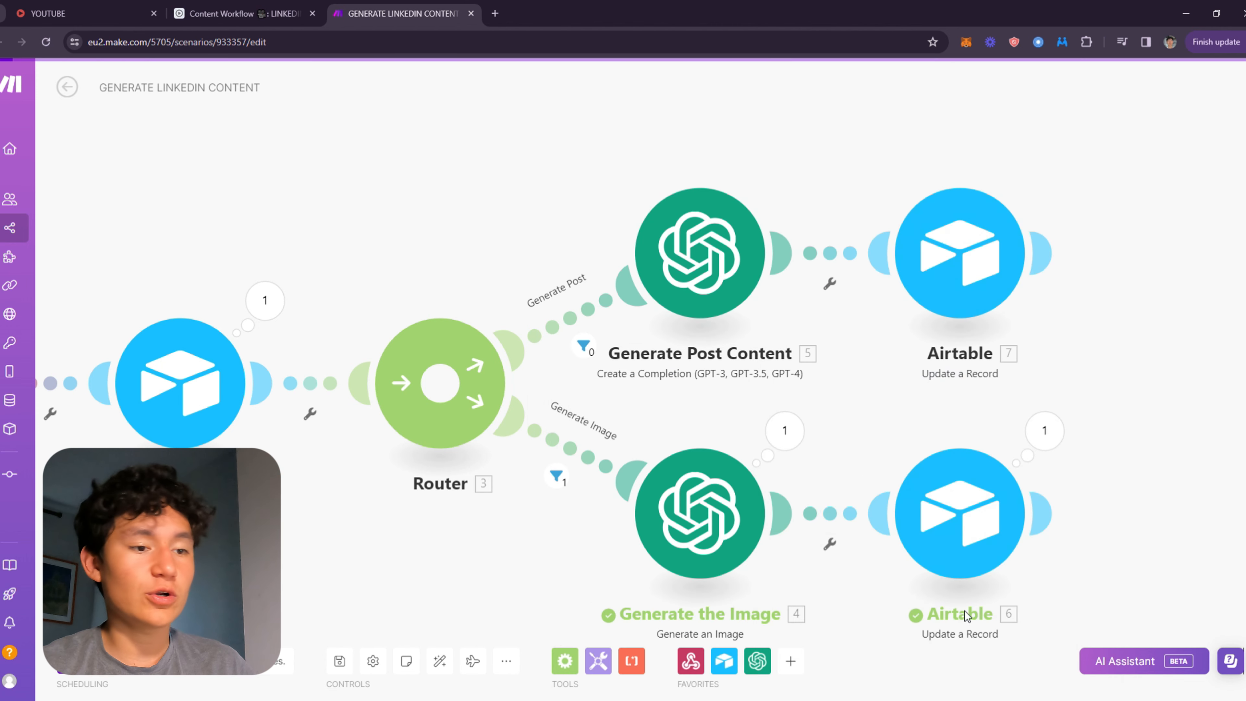
# Open the Airtable Update a Record module after Generate Post Content to examine its base, table and Record ID mapping.
pyautogui.moveTo(857, 350); pyautogui.dragTo(509, 295)
pyautogui.scroll(-2, 461, 347)
pyautogui.click(520, 292)
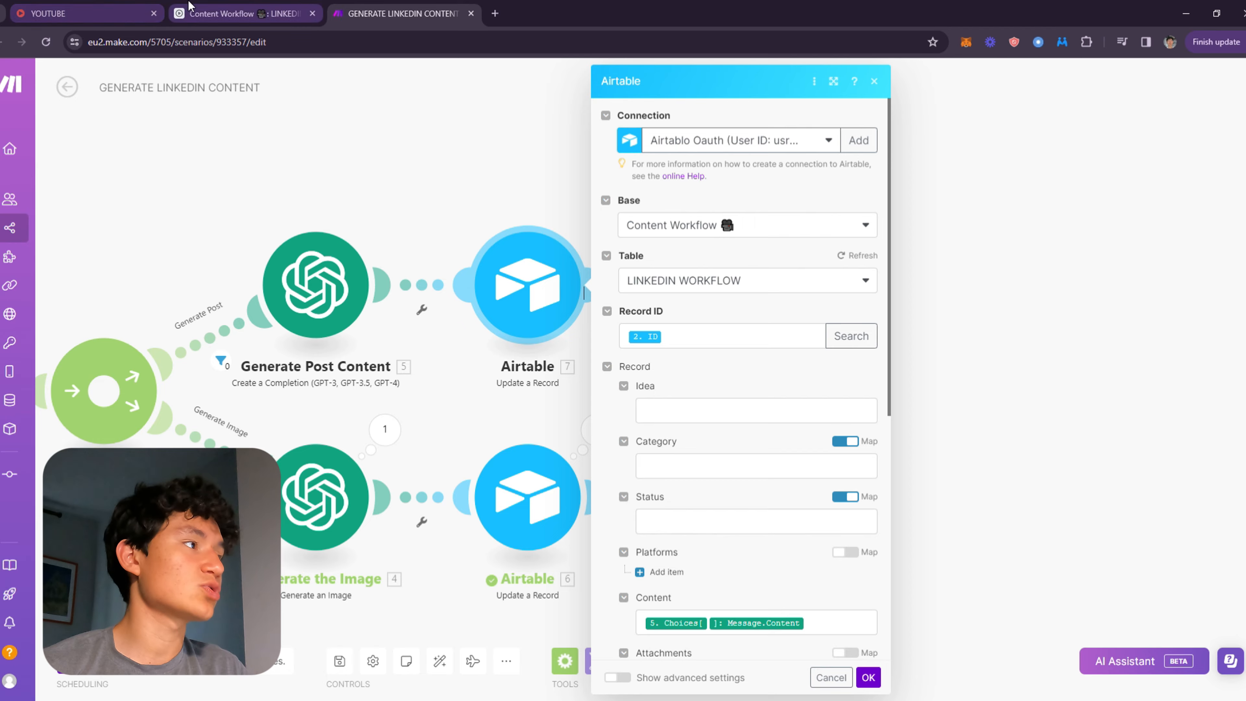
# Switch to the Airtable base to view the Content column in the TO CREATE view, then return to the scenario.
pyautogui.click(225, 13)
pyautogui.click(136, 75)
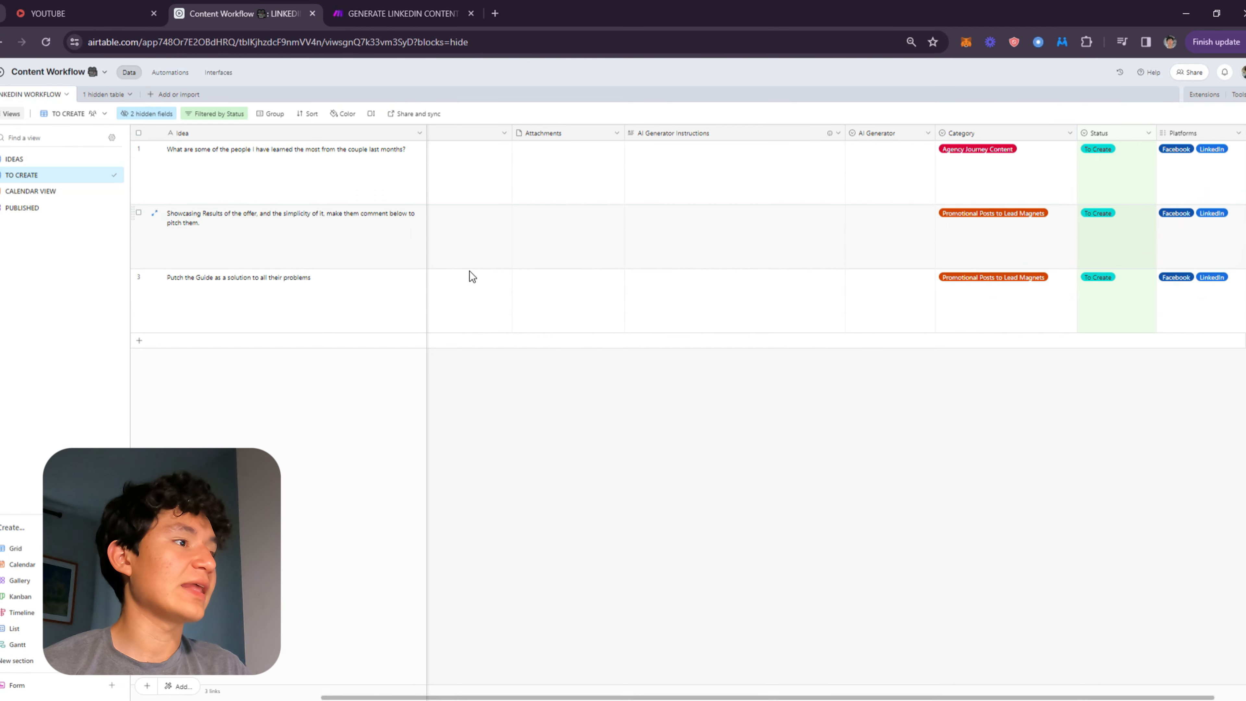
pyautogui.click(536, 172)
pyautogui.hscroll(-5, 419, 171)
pyautogui.click(510, 174)
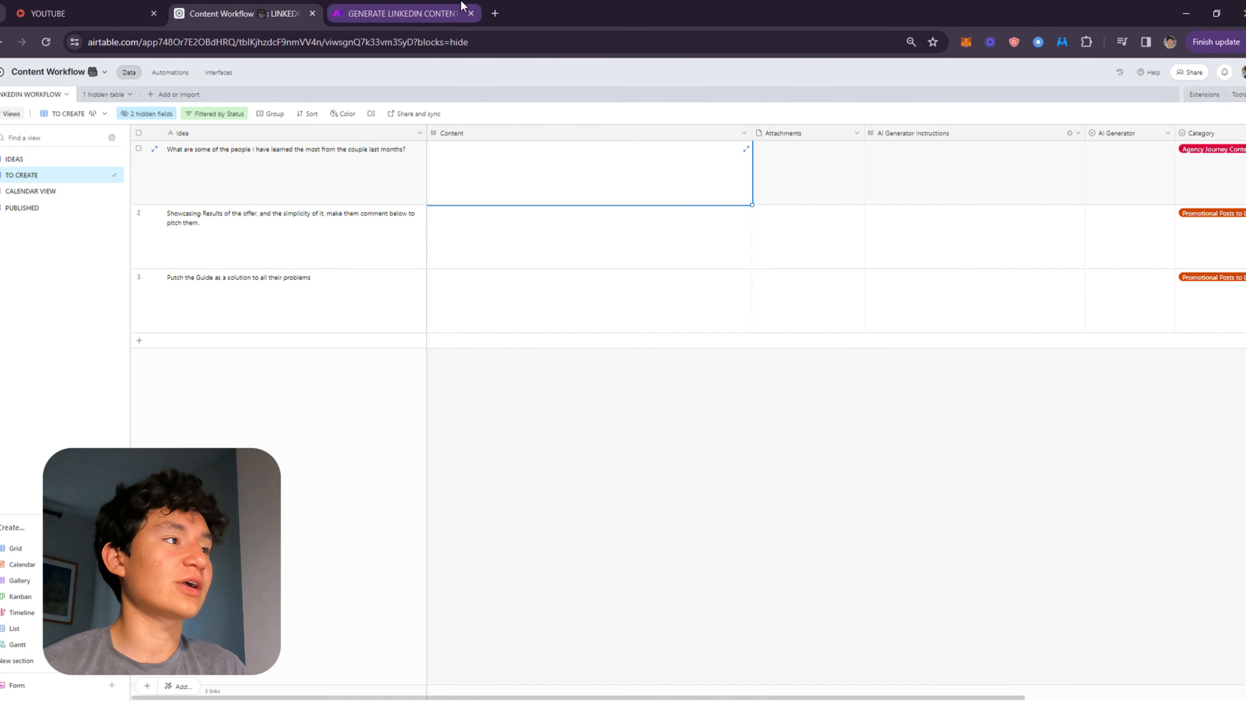
pyautogui.click(398, 13)
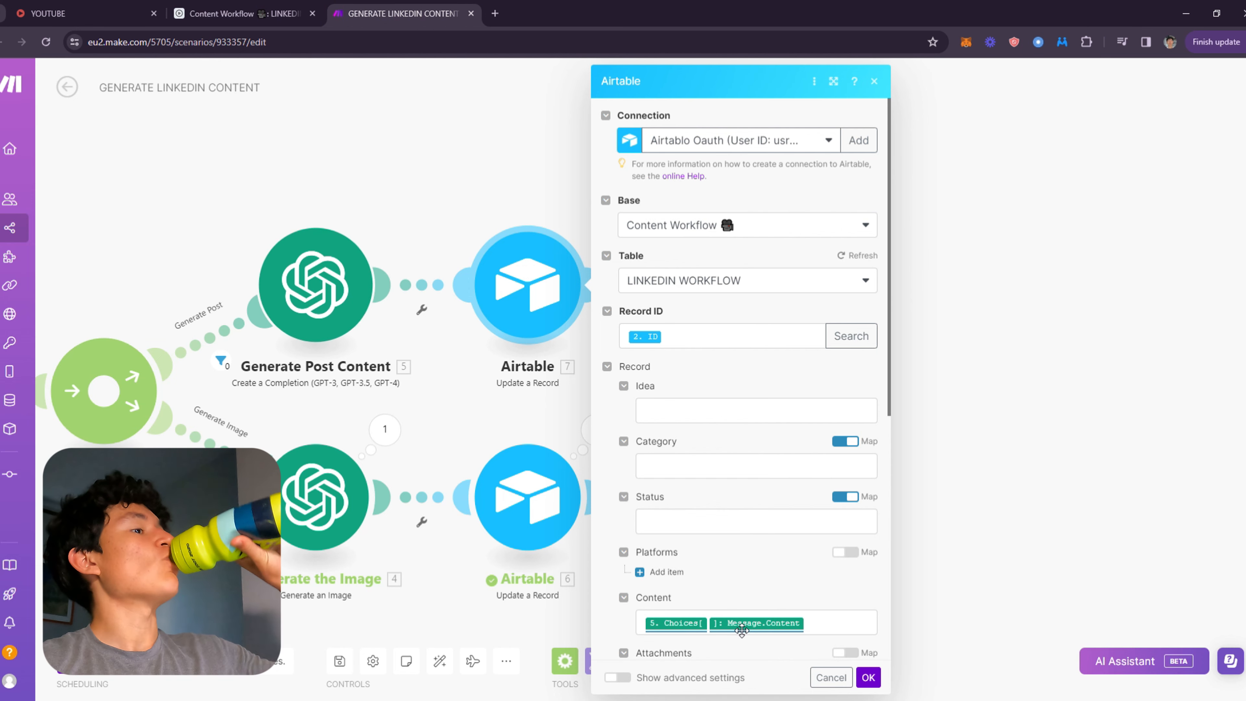
# Try mapping the Choices Message Content item into the Update a Record module's Content field.
pyautogui.scroll(-5, 714, 596)
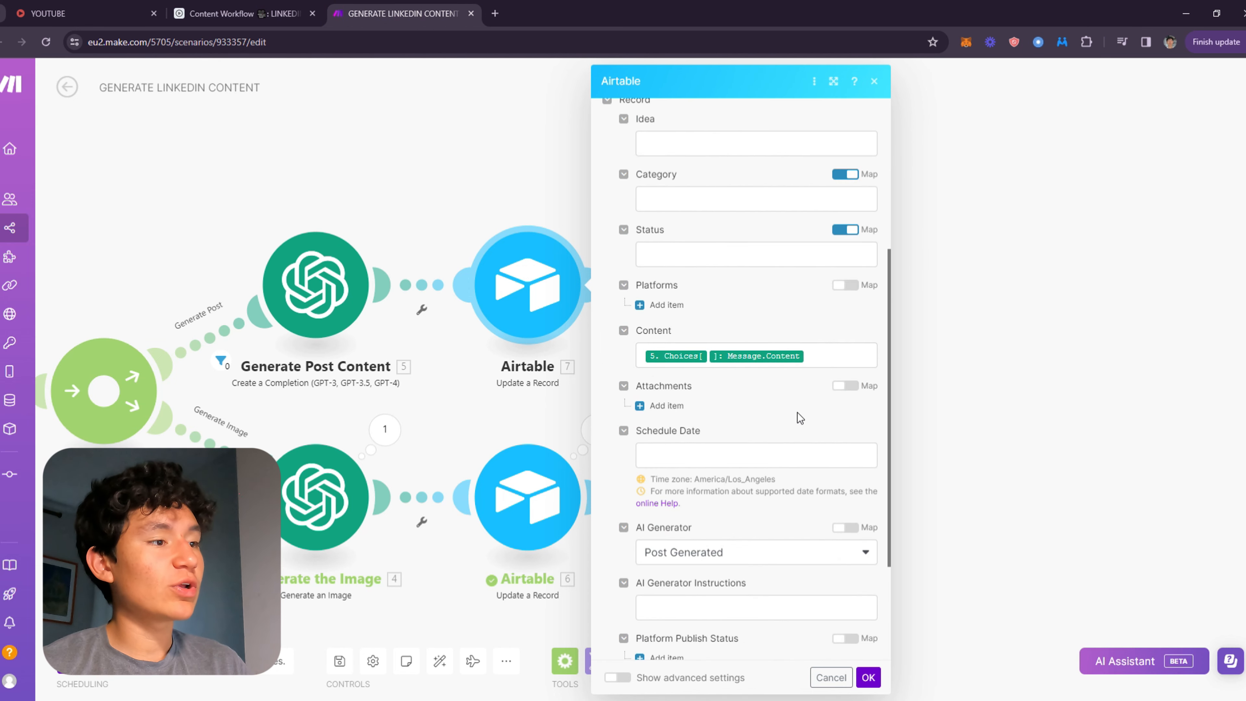
pyautogui.click(838, 373)
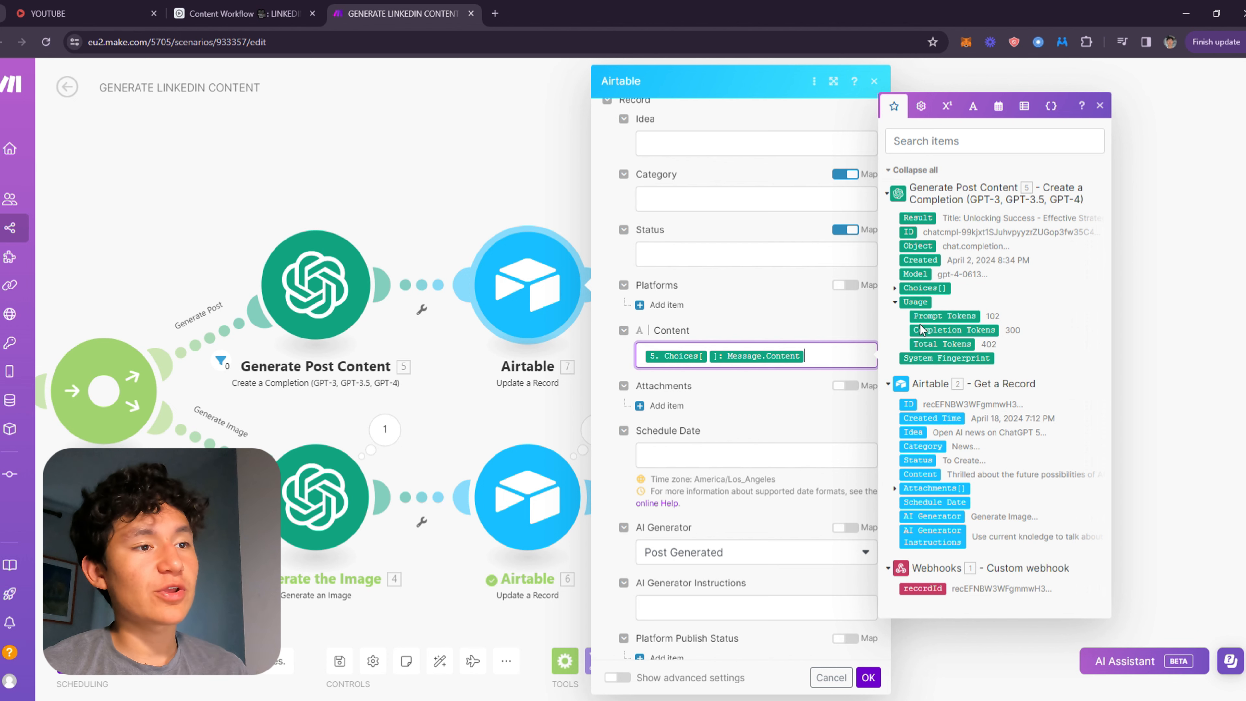
pyautogui.click(895, 288)
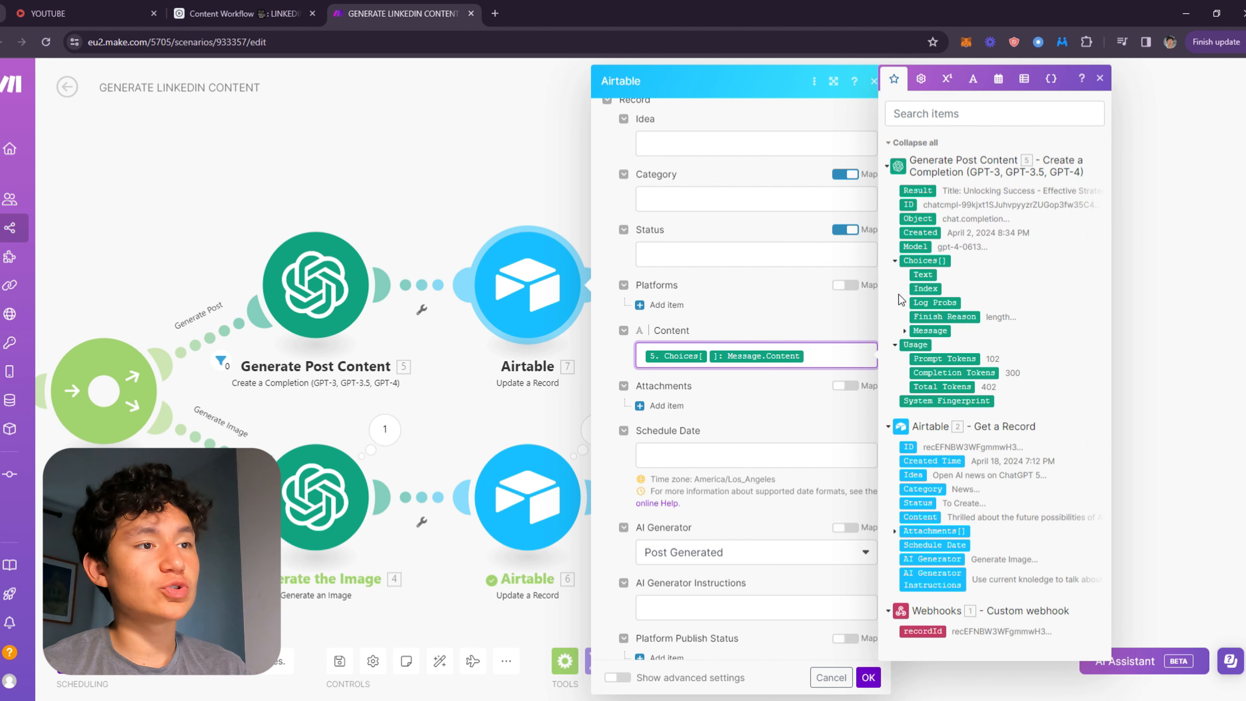
pyautogui.click(905, 331)
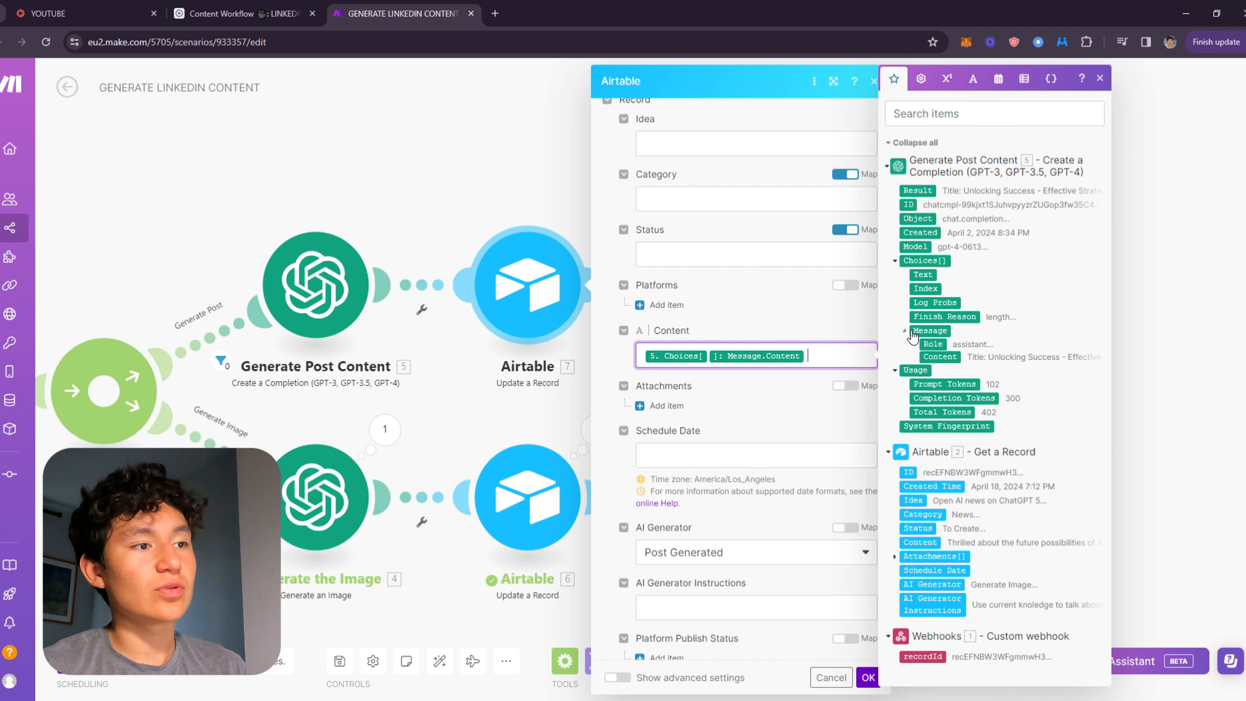
pyautogui.click(942, 359)
pyautogui.press('BackSpace')
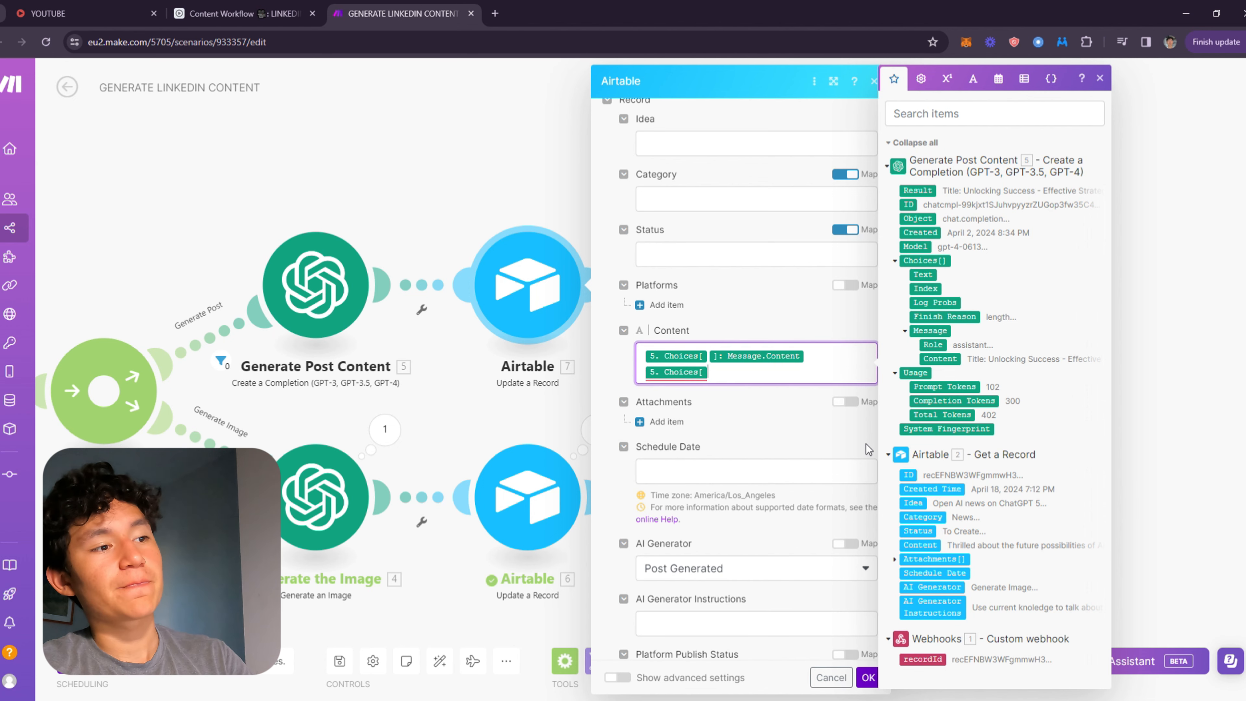
pyautogui.press('BackSpace')
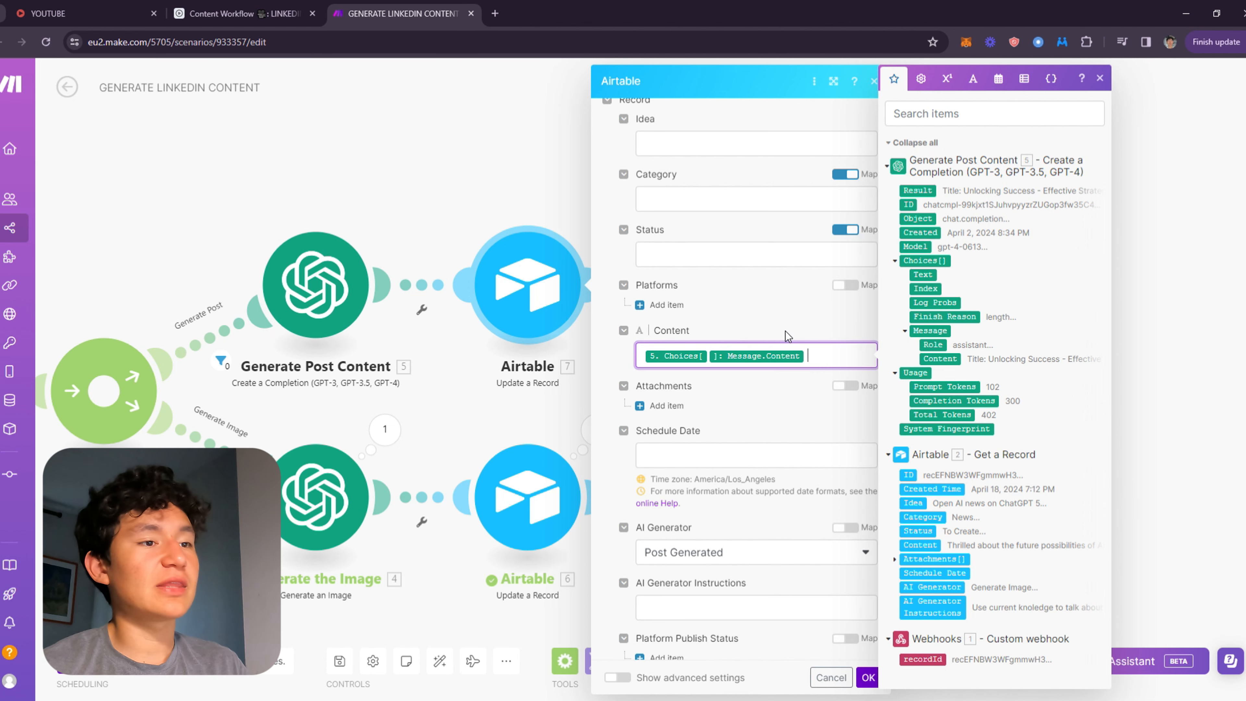
# Set the post branch Update a Record module's AI Generator field to Post Generated.
pyautogui.click(827, 333)
pyautogui.scroll(-3, 819, 410)
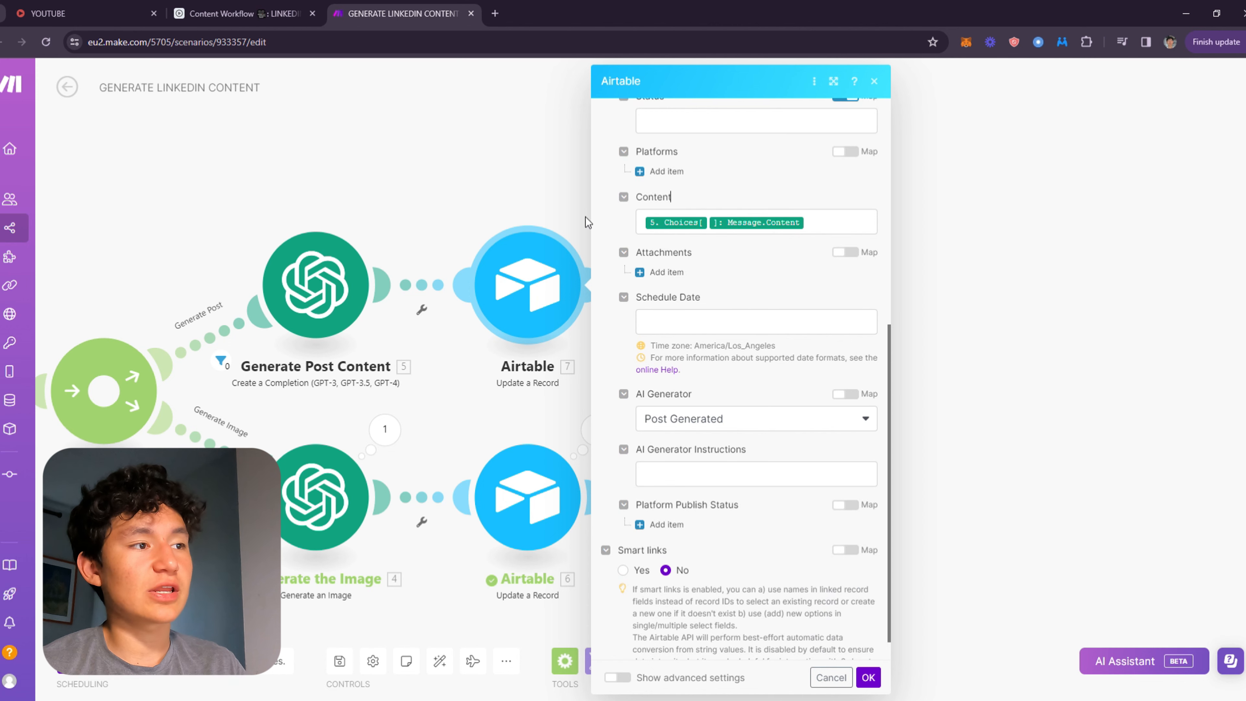
pyautogui.scroll(-1, 702, 376)
pyautogui.click(723, 391)
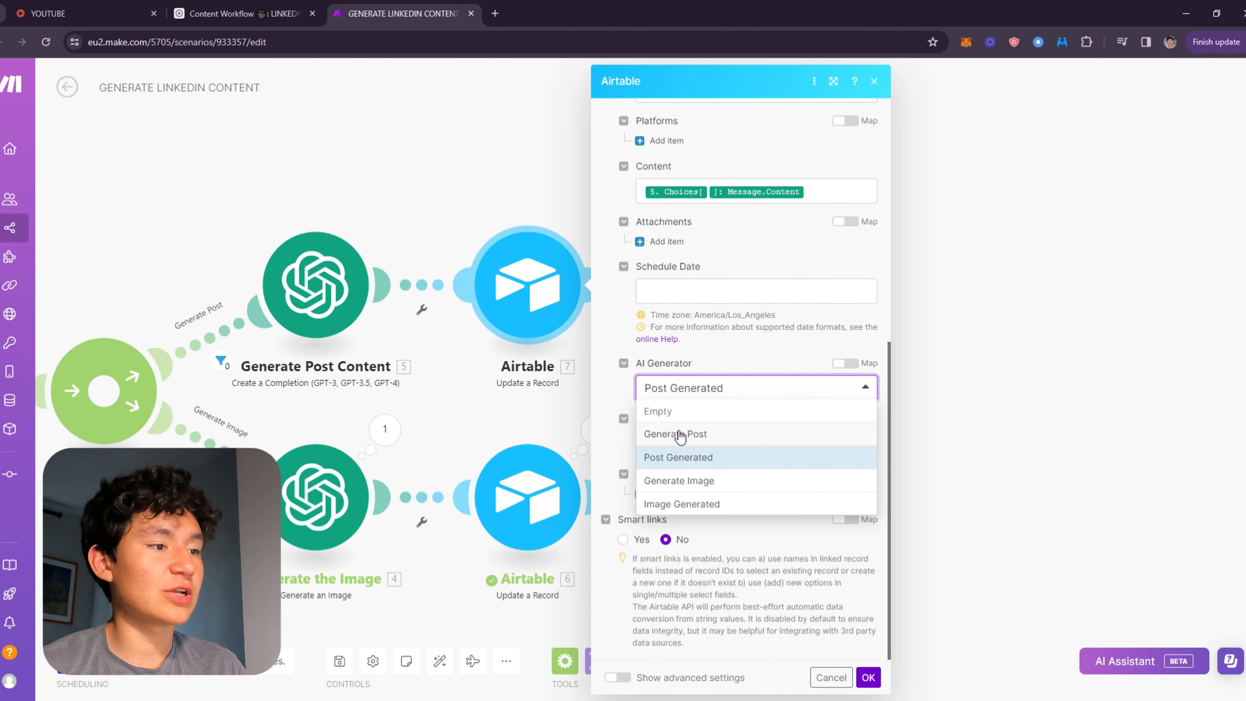
pyautogui.click(678, 456)
# Review the Record ID mapping at the top of the module and confirm the module.
pyautogui.scroll(10, 687, 441)
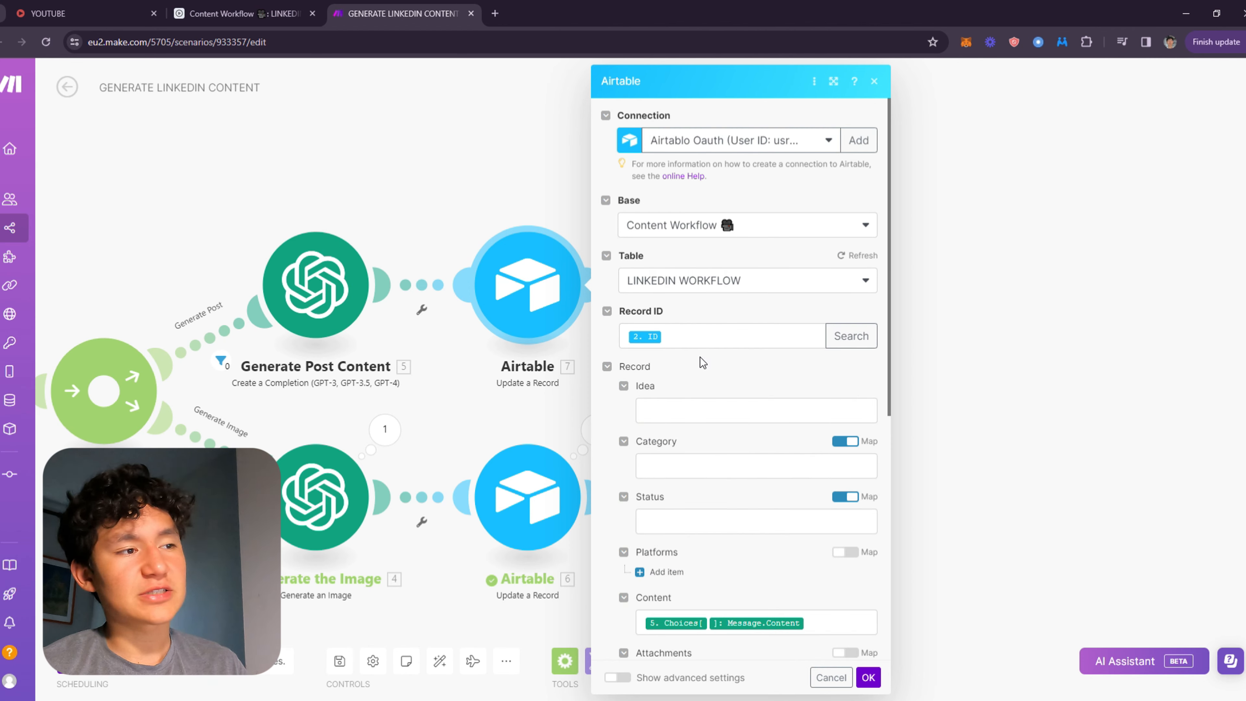
pyautogui.click(699, 344)
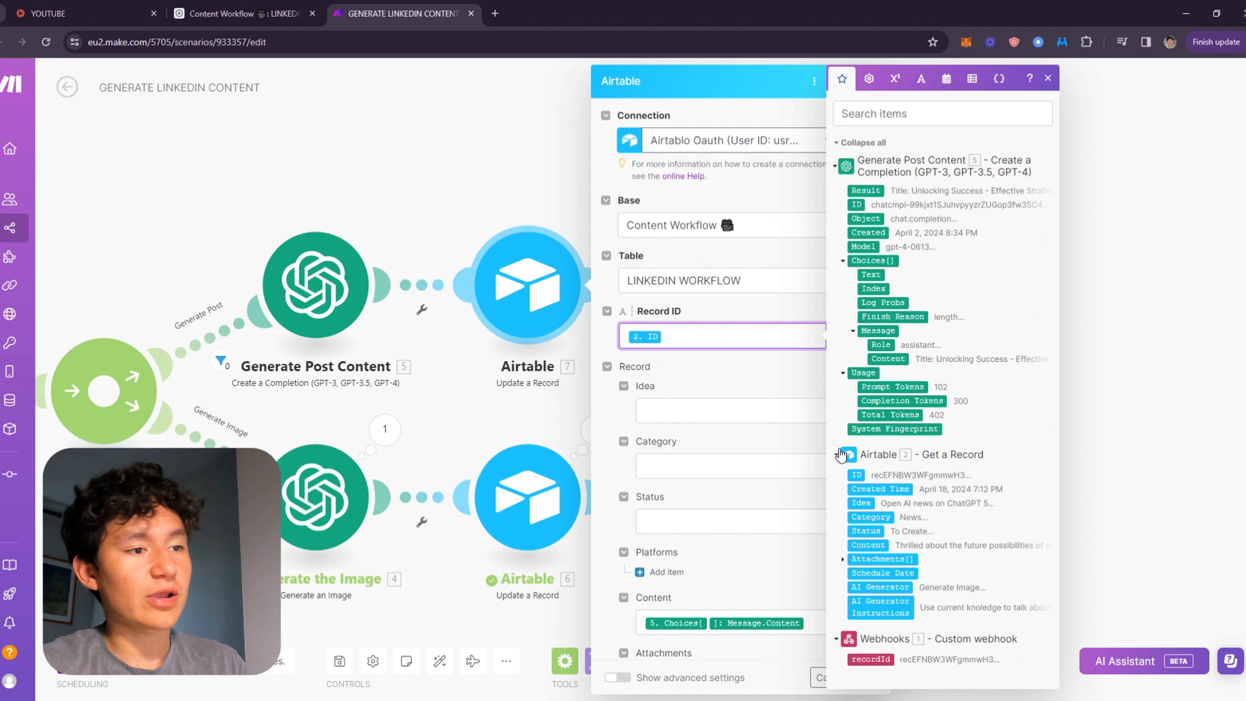
pyautogui.press('BackSpace')
pyautogui.click(876, 474)
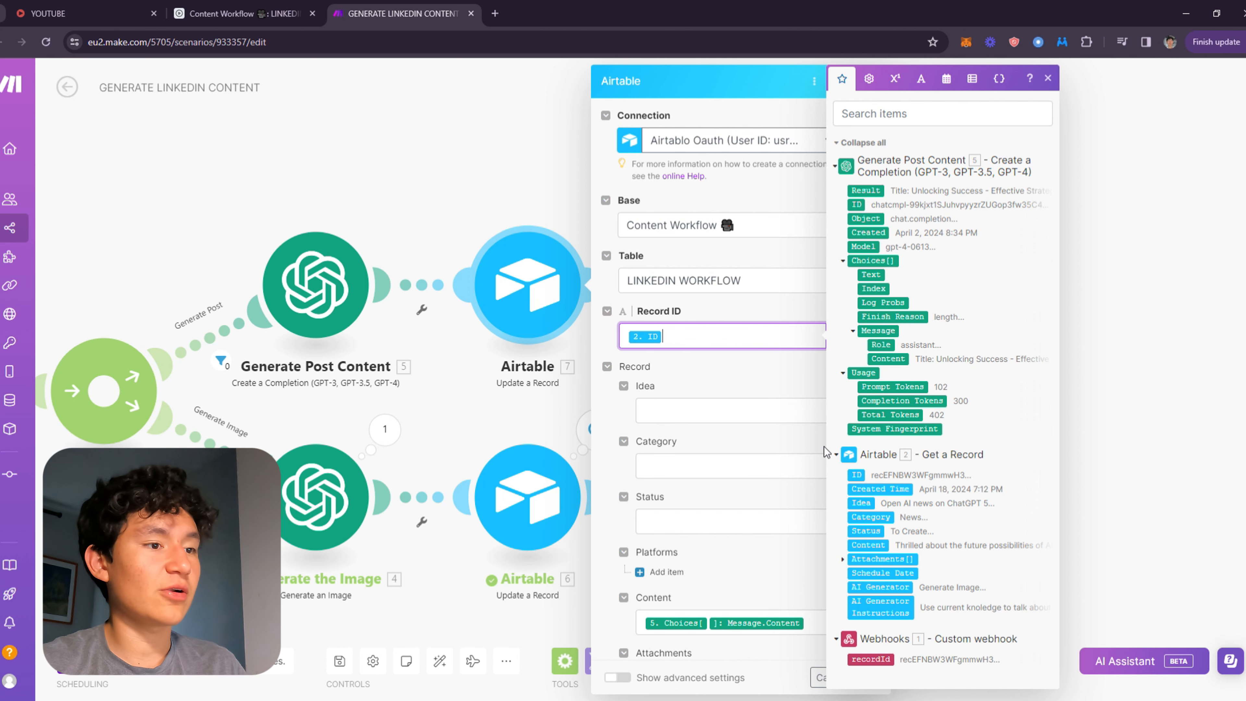
pyautogui.scroll(-8, 749, 373)
pyautogui.click(877, 678)
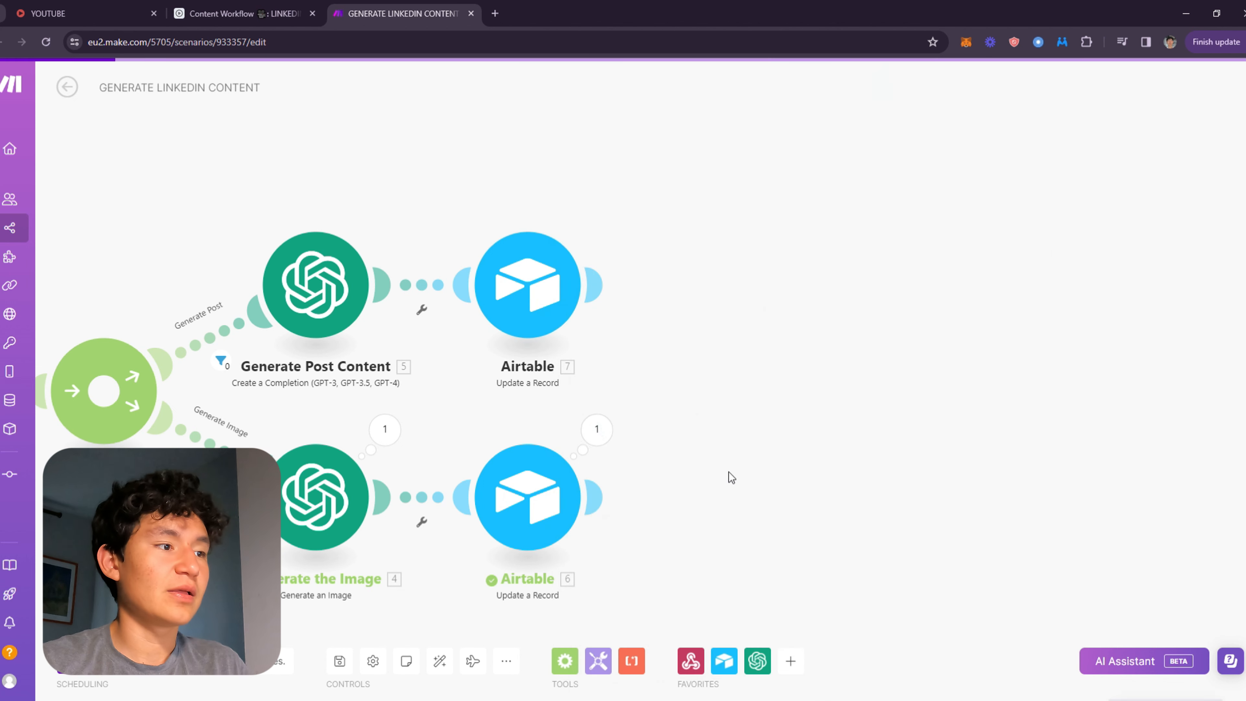
# Open the Generate the Image module to examine its Dall-E 3 model and mapped prompt.
pyautogui.moveTo(729, 475); pyautogui.dragTo(946, 279)
pyautogui.click(545, 298)
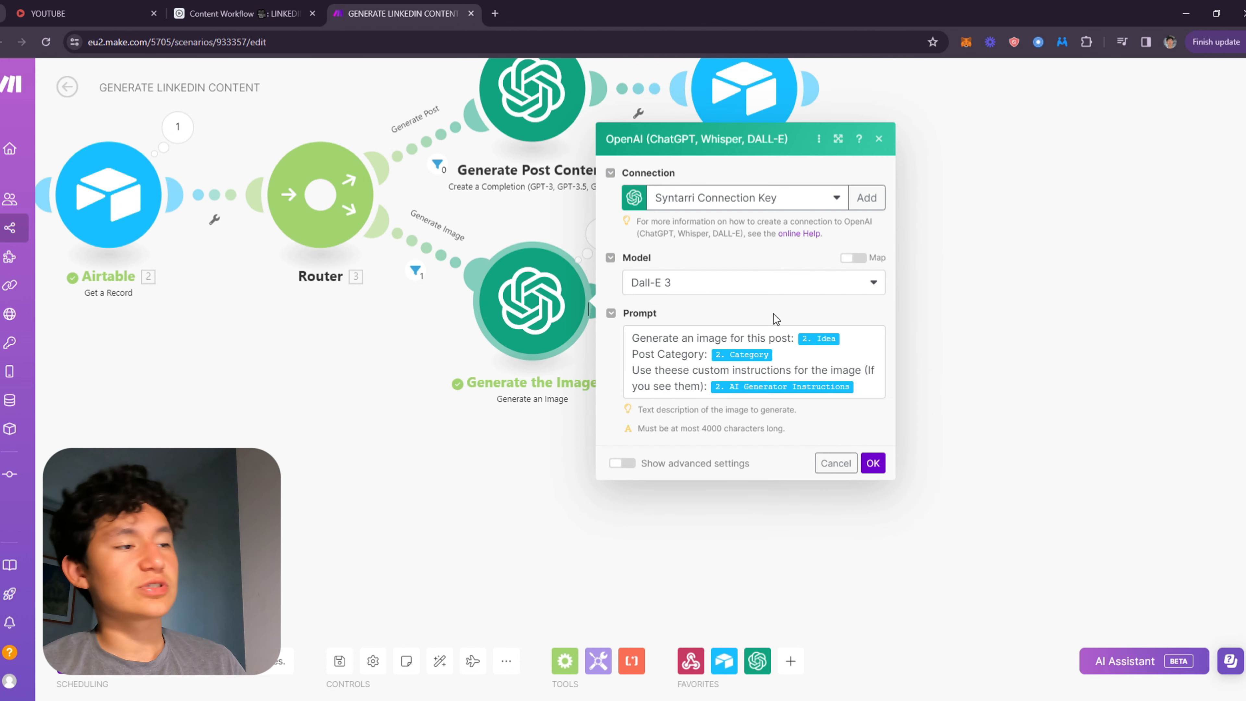
pyautogui.moveTo(886, 387); pyautogui.dragTo(743, 286)
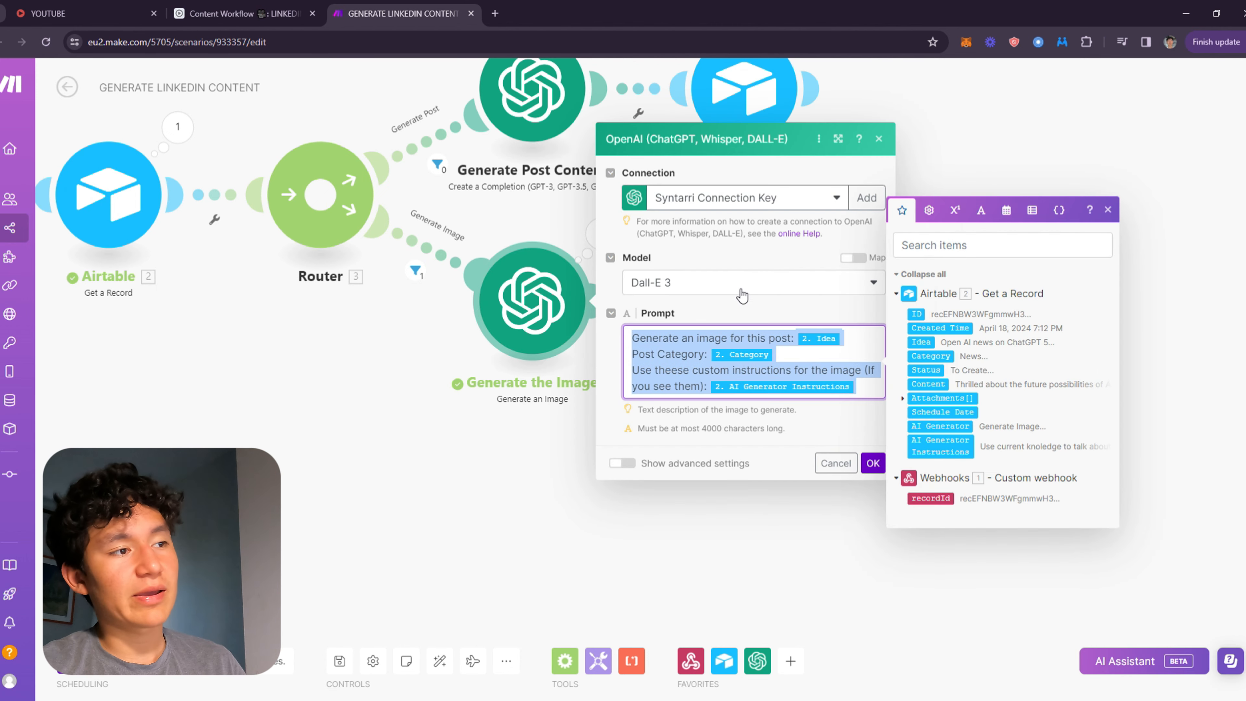
pyautogui.click(749, 288)
pyautogui.click(749, 288)
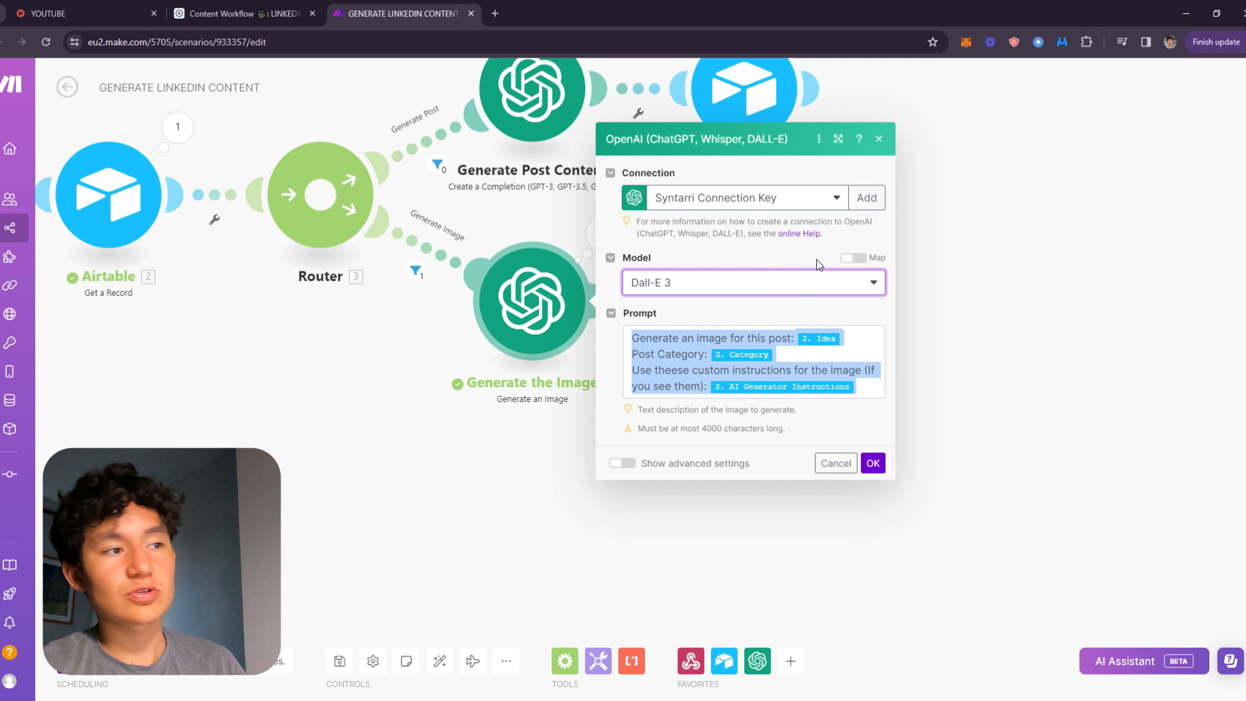
pyautogui.click(863, 421)
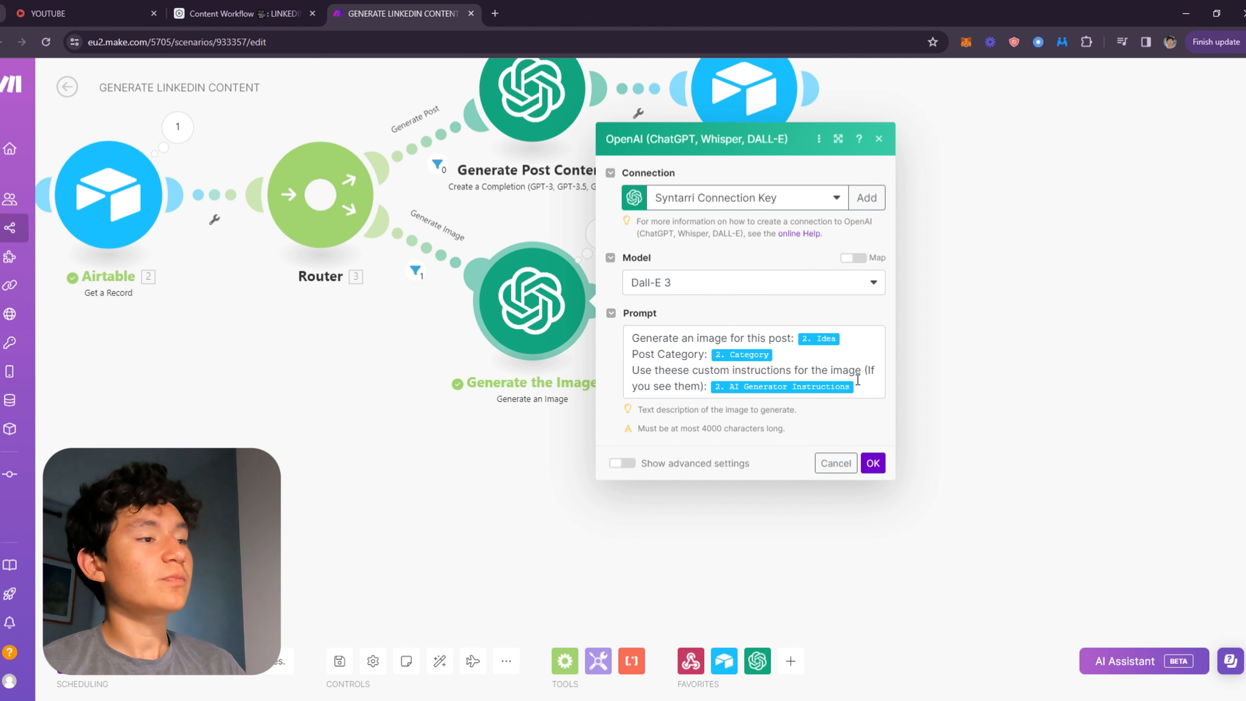
pyautogui.moveTo(866, 388); pyautogui.dragTo(647, 345)
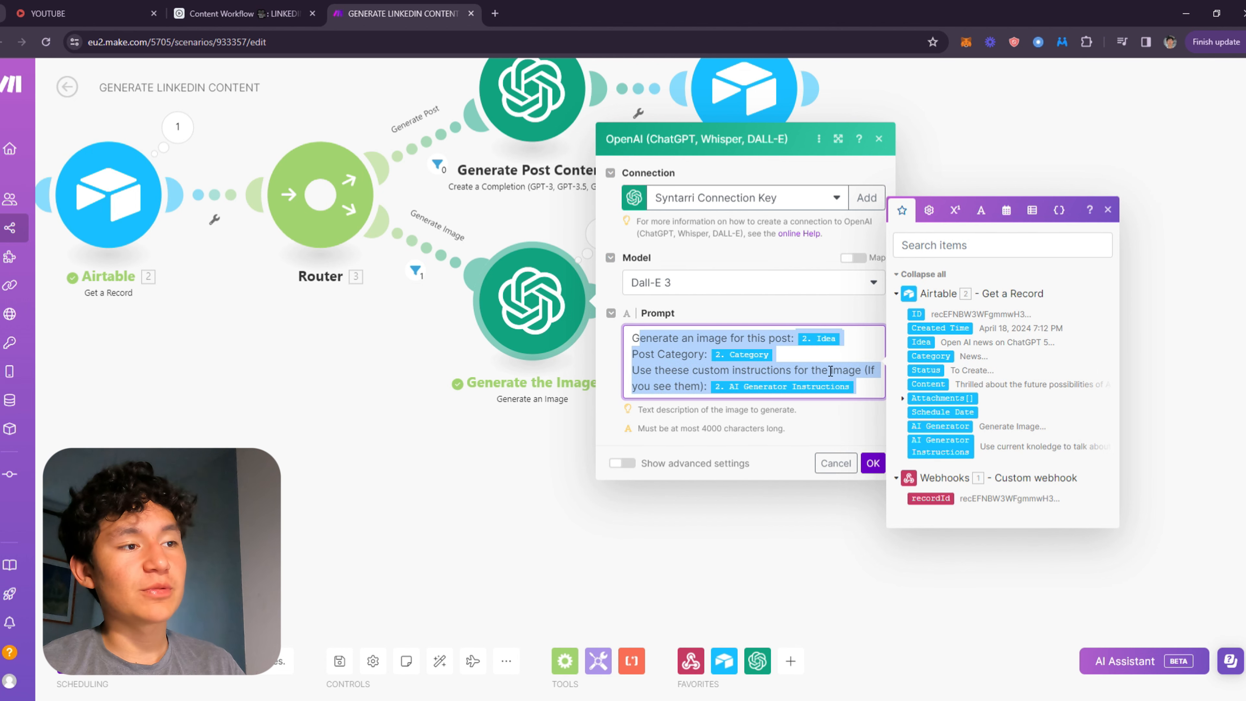
# Compare the image prompt with the Idea and AI Generator Instructions columns in the Airtable TO CREATE view.
pyautogui.click(231, 13)
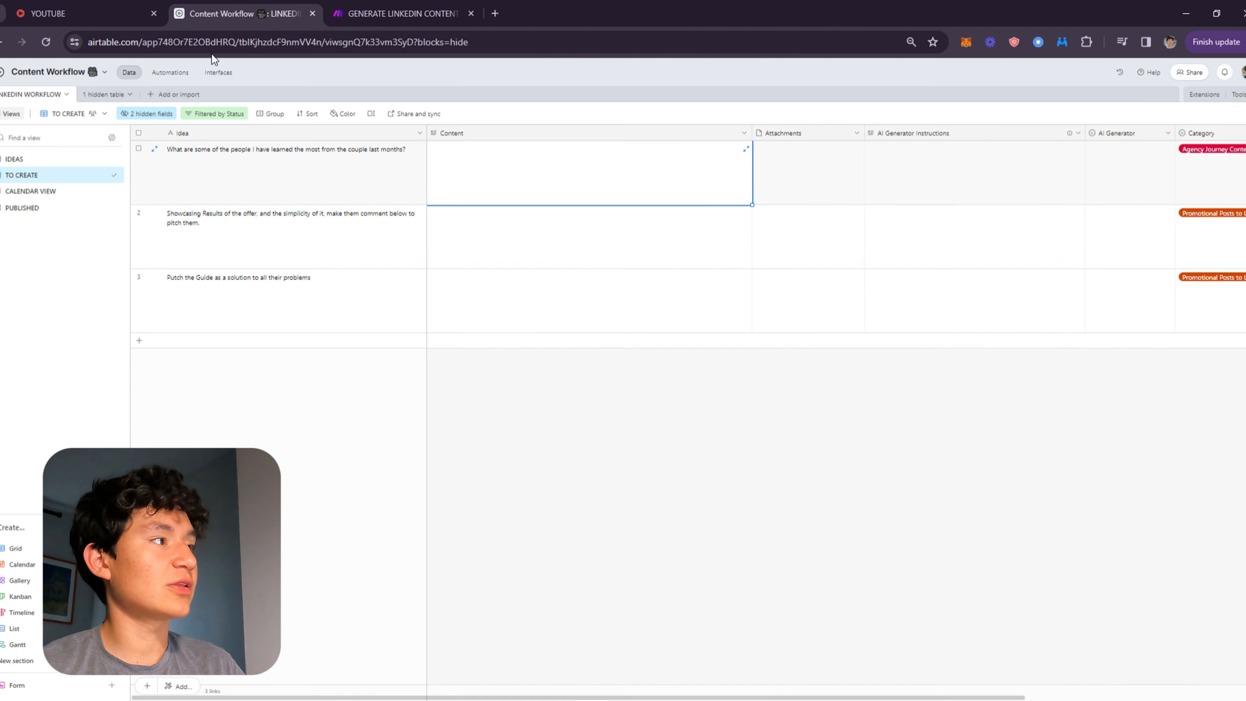
pyautogui.click(213, 161)
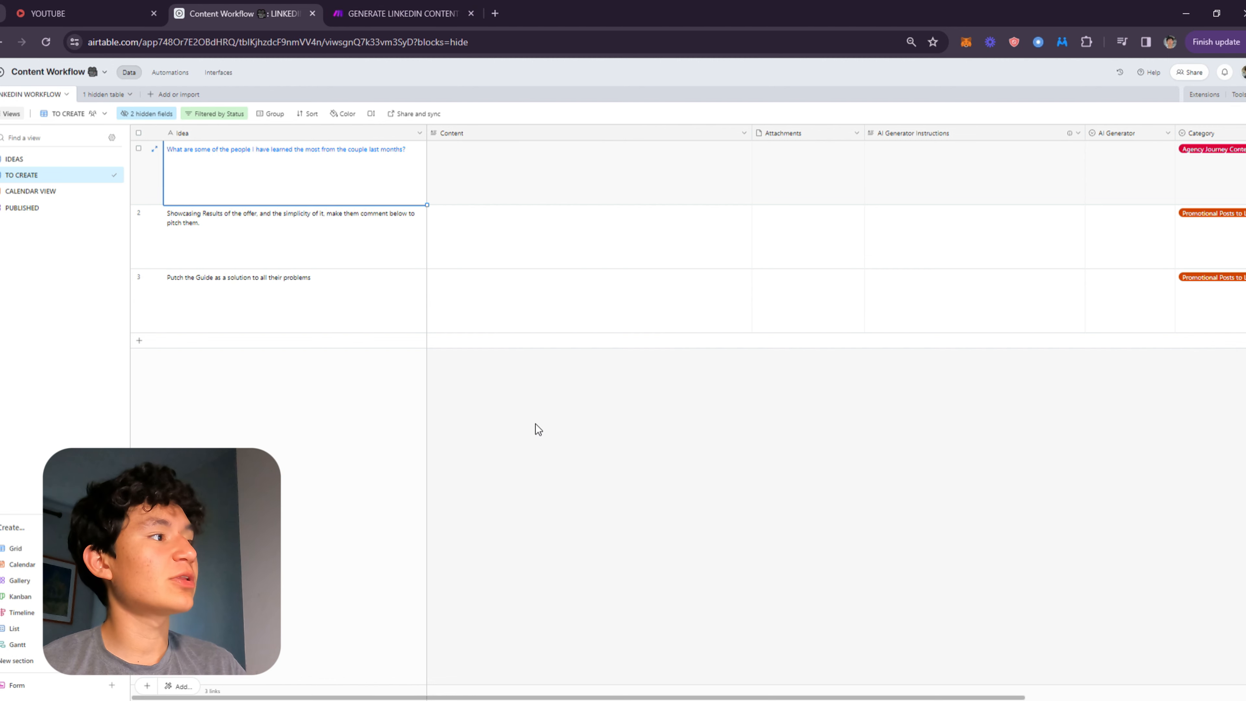
pyautogui.click(412, 12)
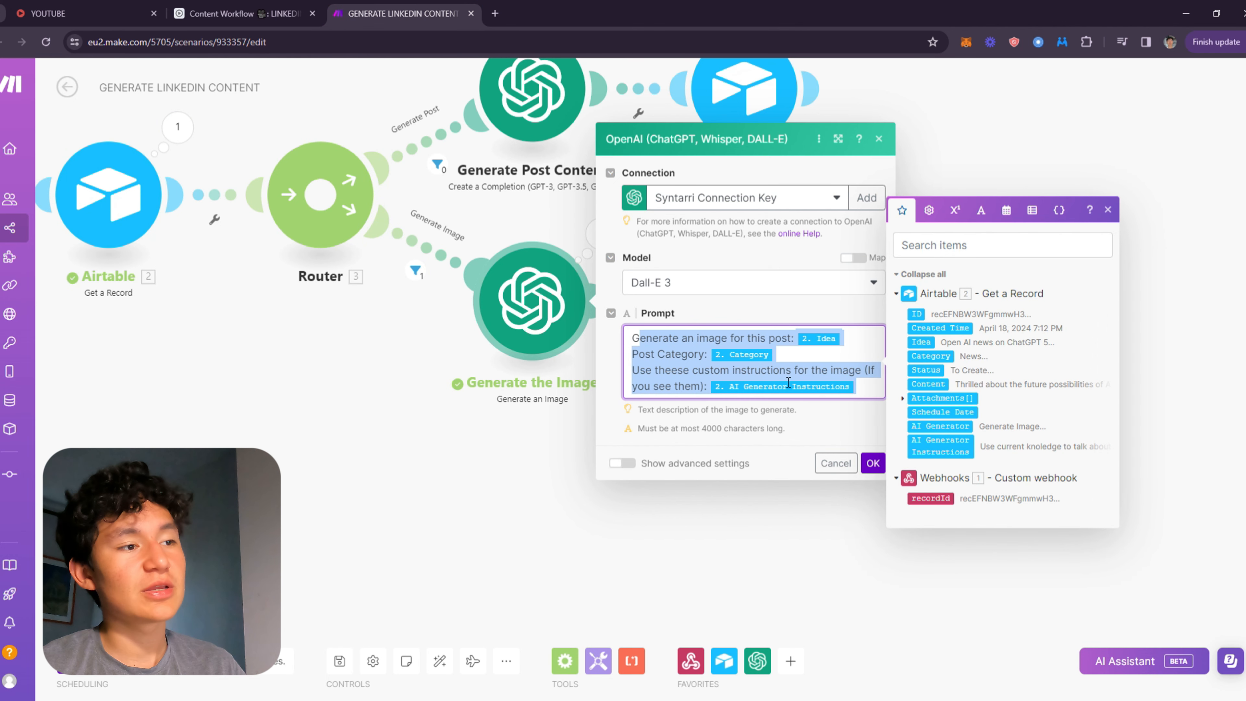
pyautogui.click(676, 362)
pyautogui.moveTo(673, 361); pyautogui.dragTo(885, 395)
pyautogui.click(797, 363)
pyautogui.click(274, 14)
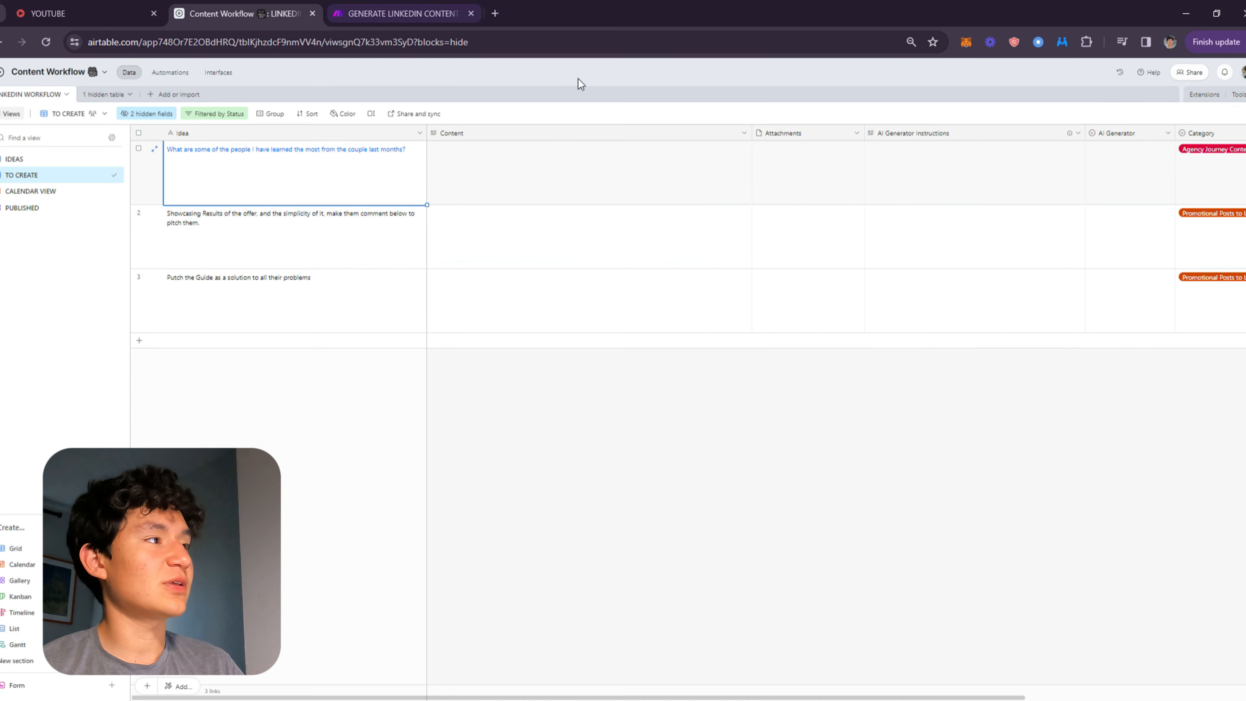
pyautogui.click(749, 235)
pyautogui.click(968, 235)
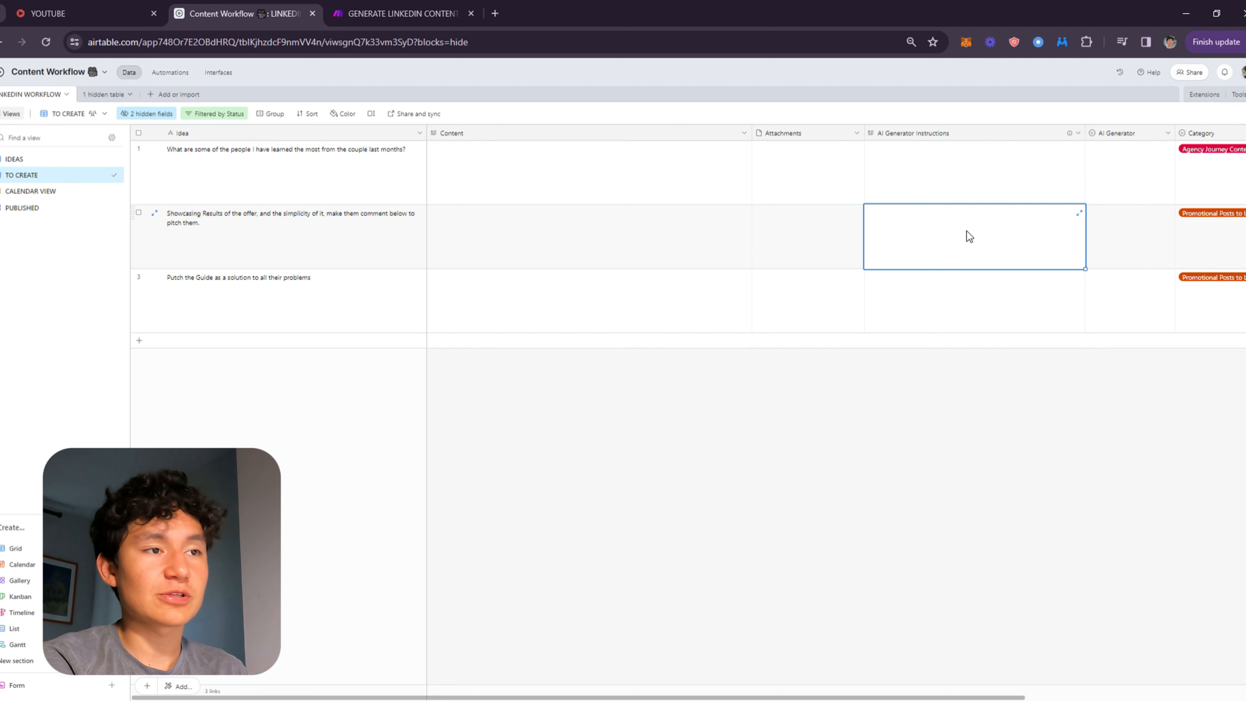
pyautogui.click(402, 13)
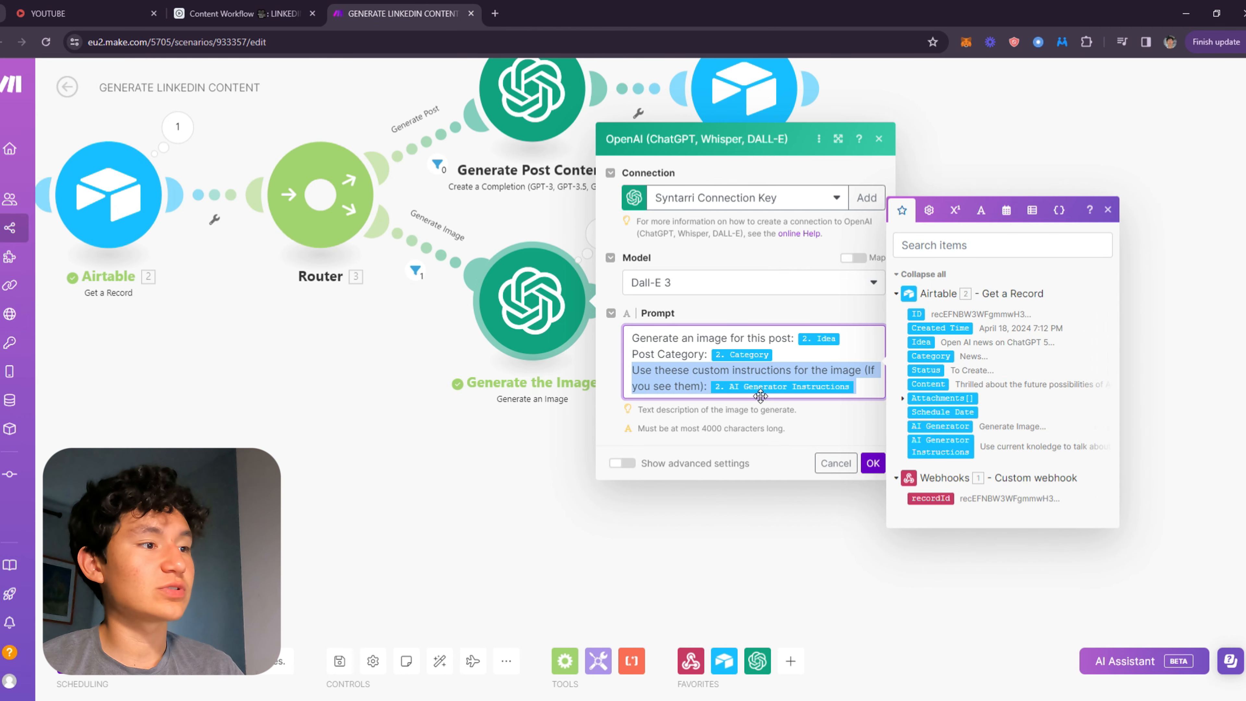
# Highlight the custom-instructions line of the image prompt and close the Generate the Image module.
pyautogui.click(678, 370)
pyautogui.moveTo(672, 386); pyautogui.dragTo(727, 382)
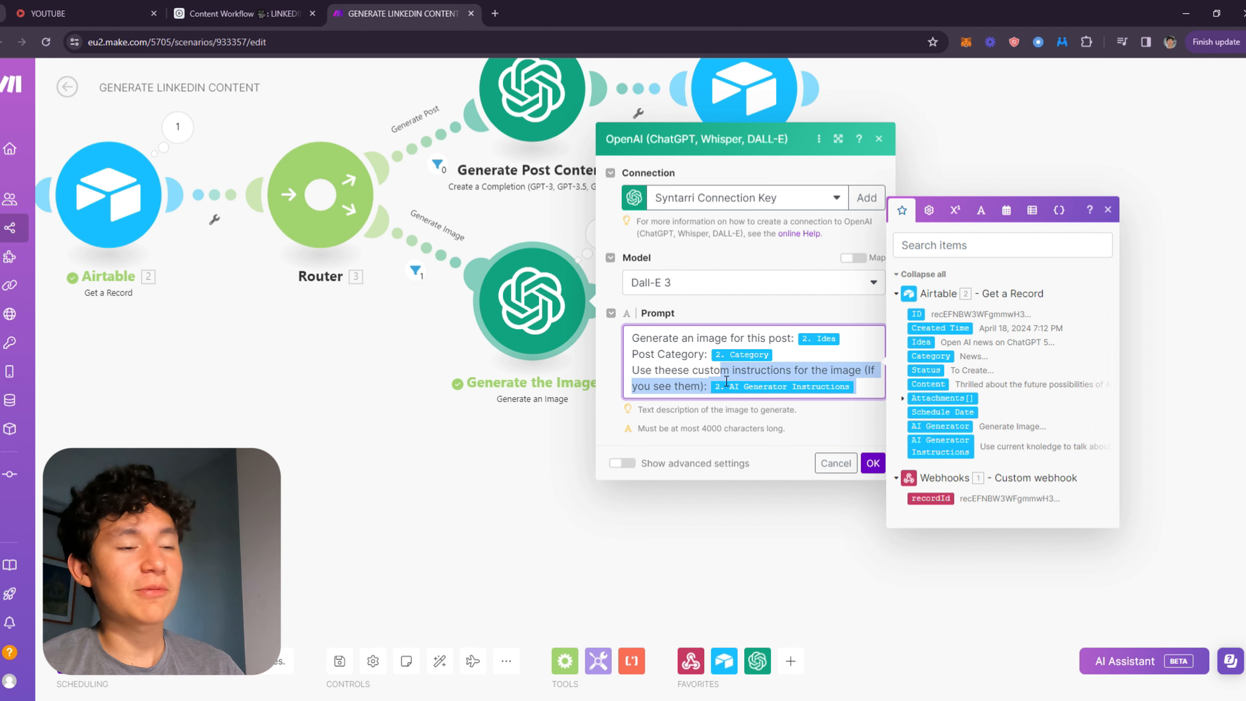
pyautogui.moveTo(884, 395); pyautogui.dragTo(771, 372)
pyautogui.click(850, 431)
pyautogui.click(872, 463)
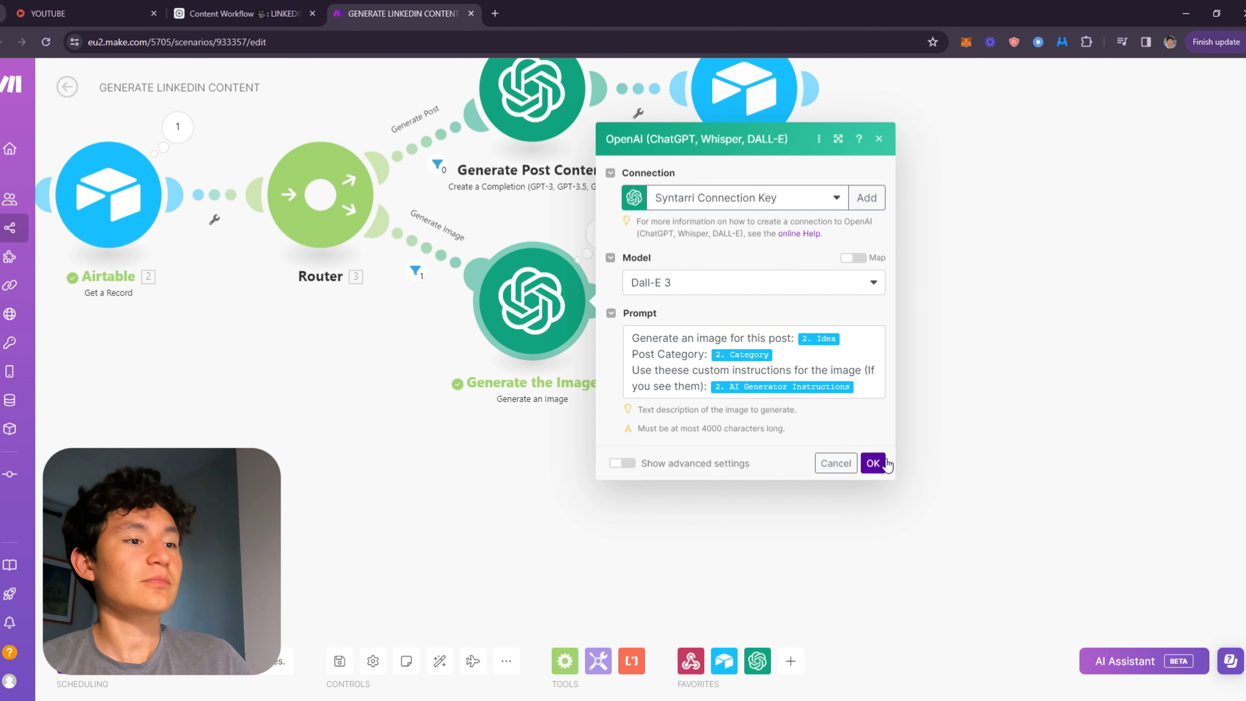
# Open the image branch Update a Record module to examine the Attachments File URL and File name mappings.
pyautogui.click(660, 303)
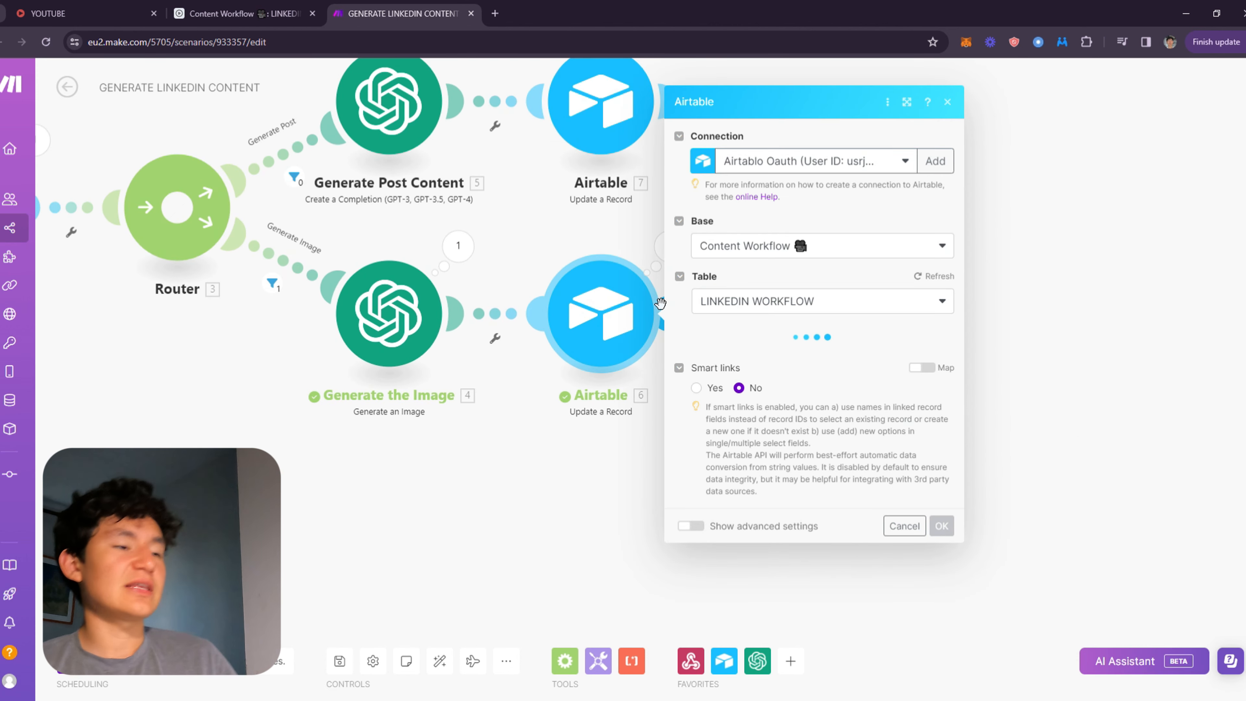
pyautogui.scroll(-10, 823, 448)
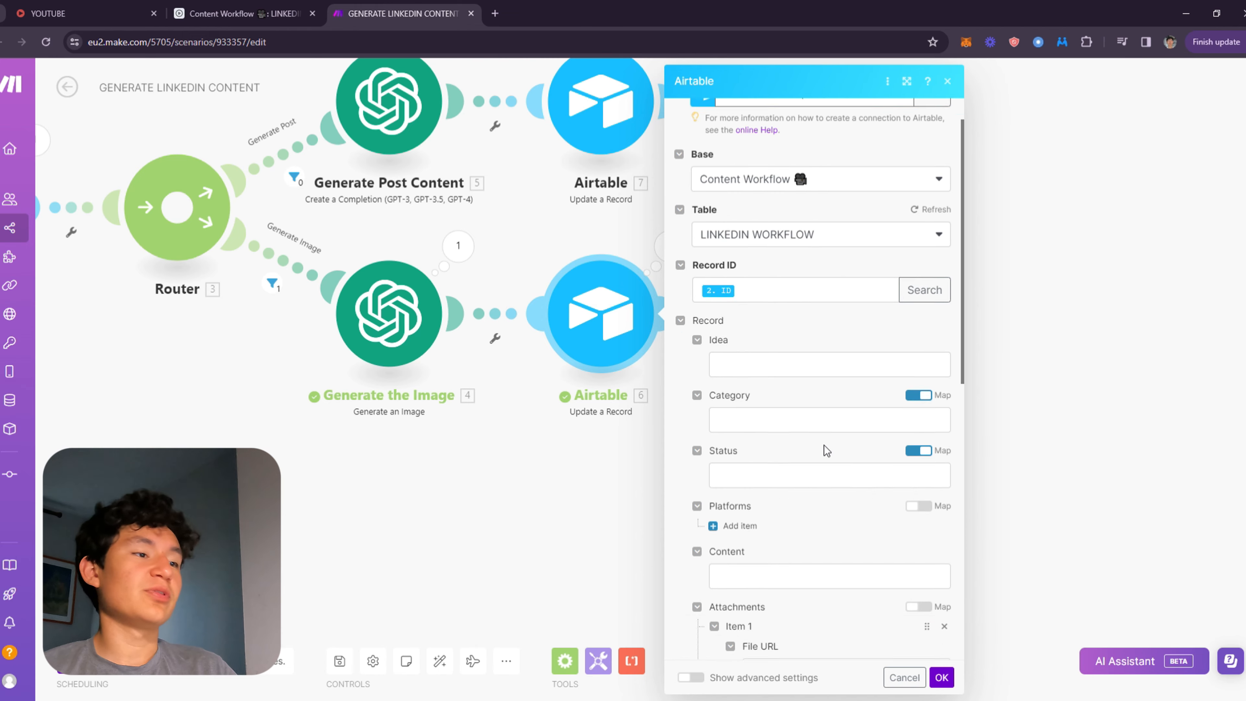
pyautogui.scroll(3, 834, 329)
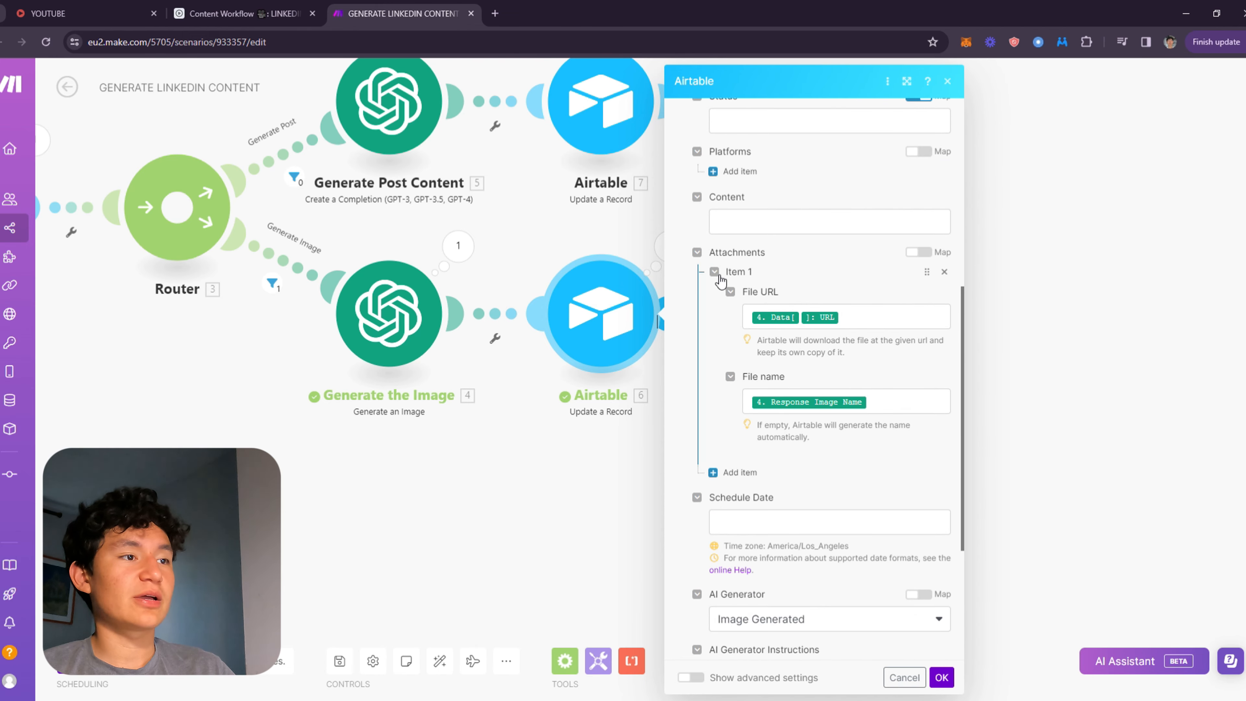
pyautogui.click(919, 328)
pyautogui.click(968, 242)
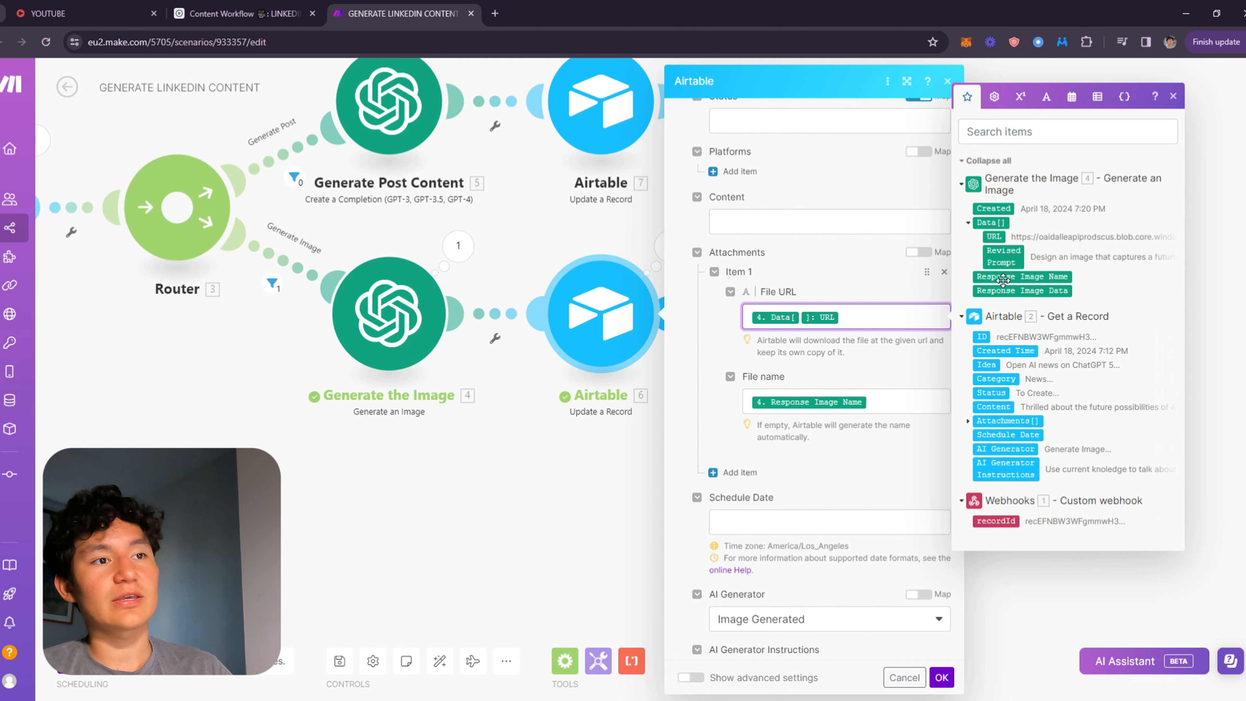
pyautogui.click(917, 401)
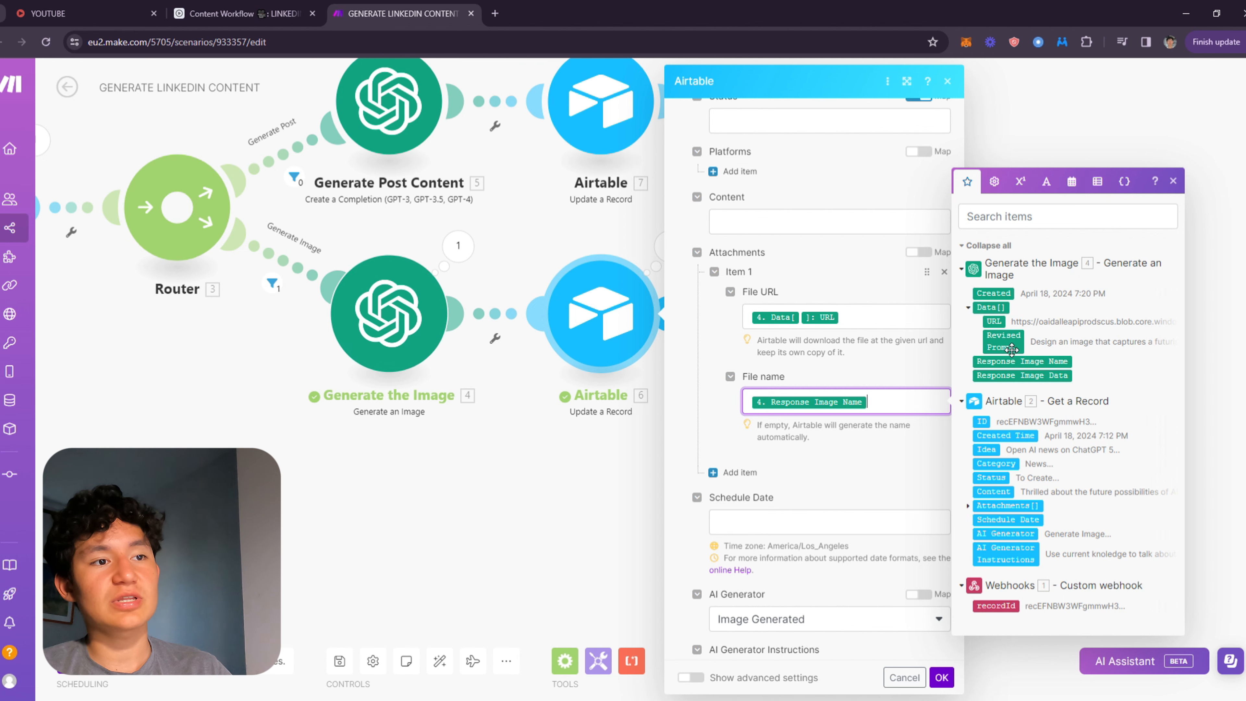
pyautogui.click(931, 362)
# Check the AI Generator option Image Generated, confirm the module and save the scenario.
pyautogui.scroll(-5, 920, 349)
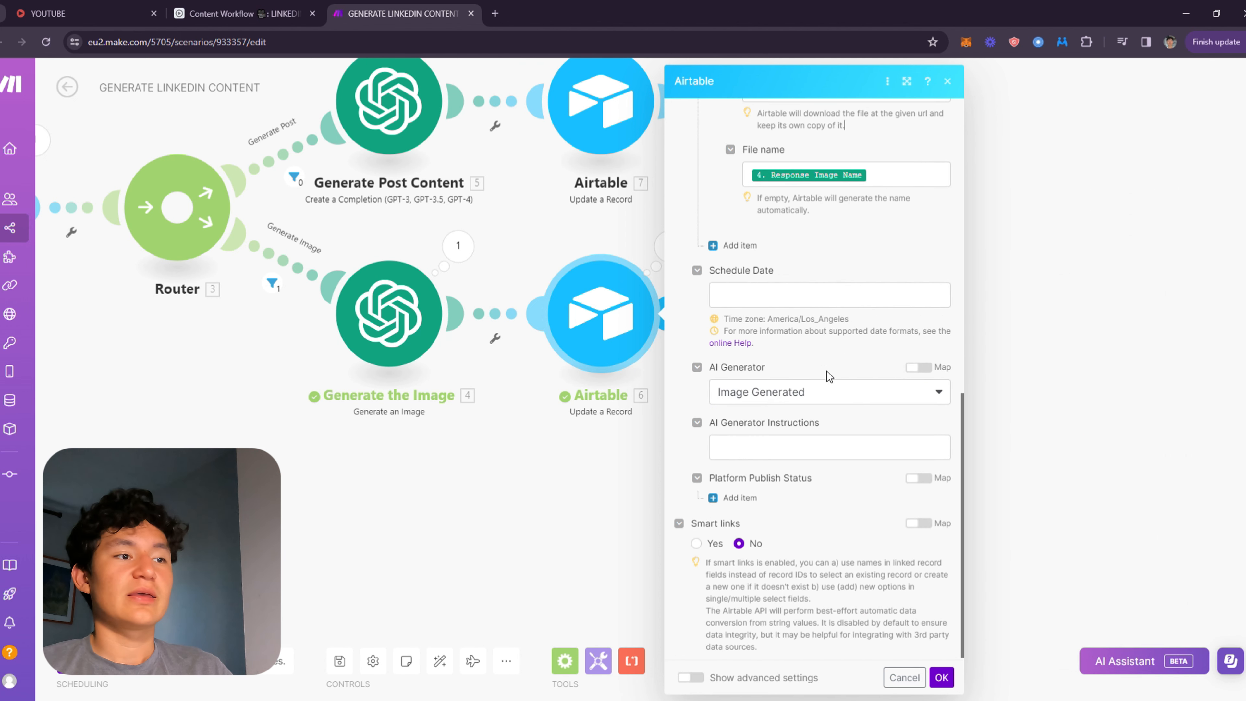
pyautogui.scroll(8, 826, 371)
pyautogui.scroll(-8, 751, 422)
pyautogui.click(862, 388)
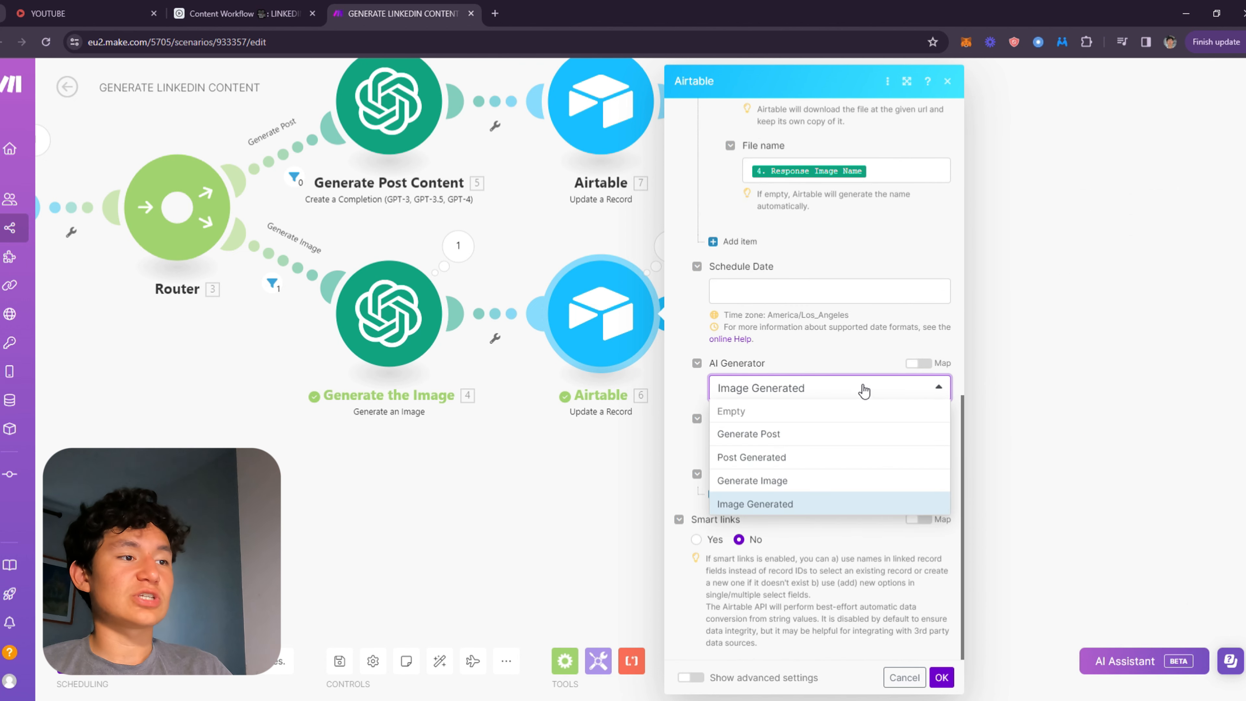
pyautogui.click(862, 388)
pyautogui.scroll(8, 829, 381)
pyautogui.scroll(3, 824, 376)
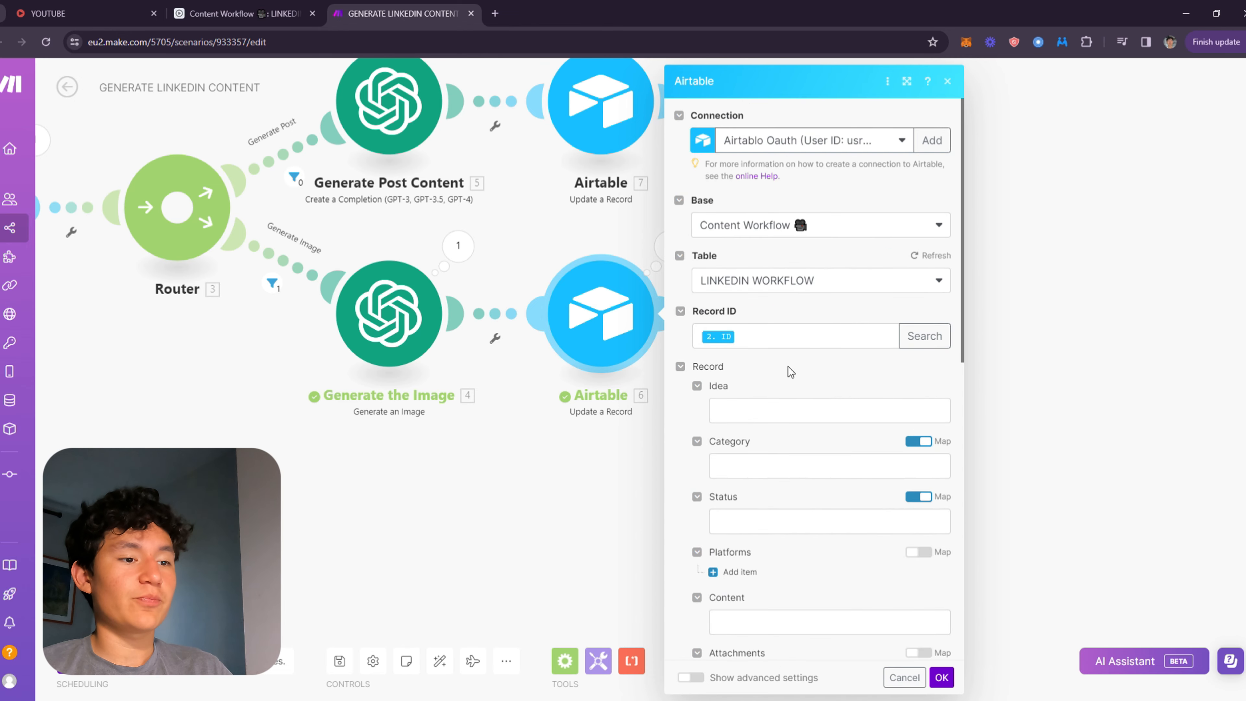
pyautogui.click(784, 338)
pyautogui.click(781, 366)
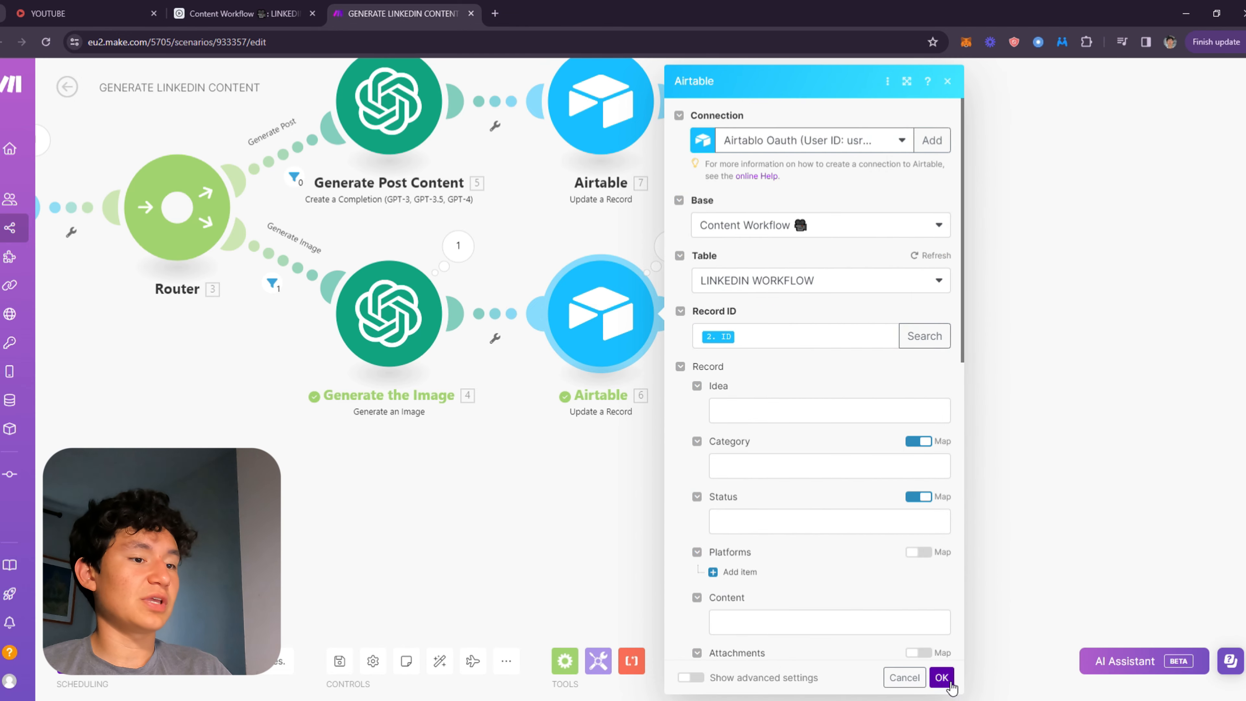
pyautogui.click(941, 677)
pyautogui.scroll(-3, 872, 413)
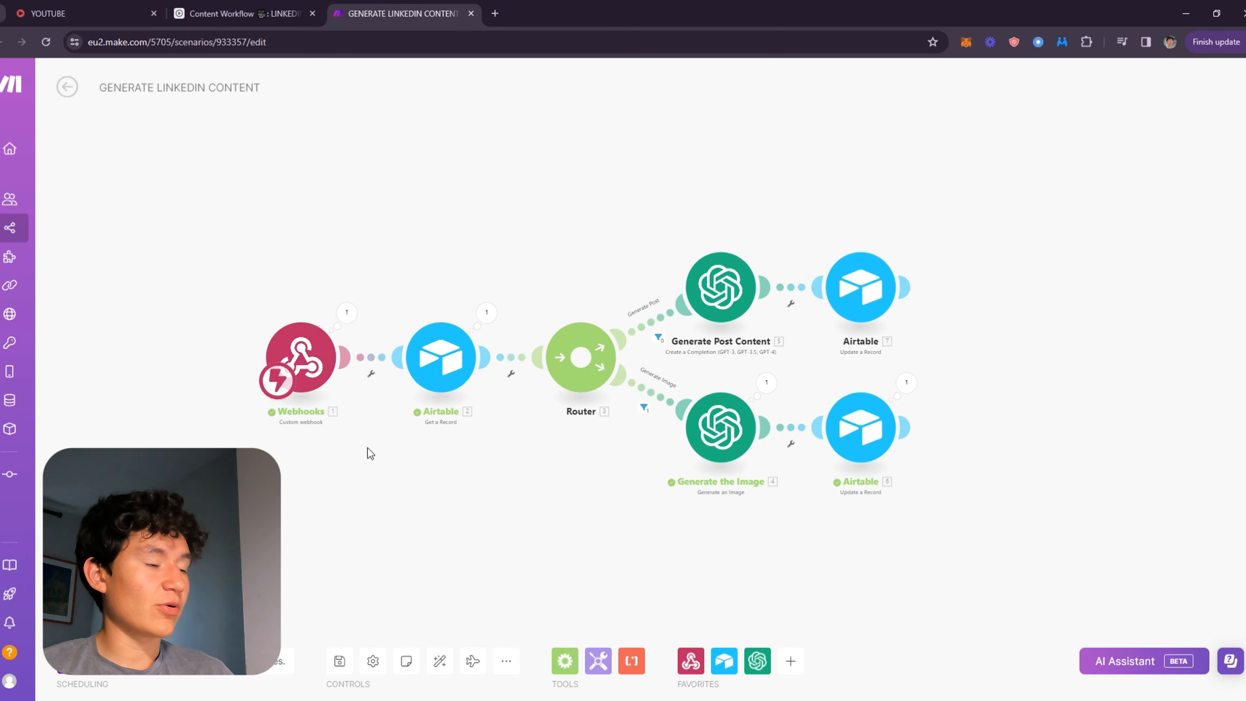
pyautogui.hotkey('ctrl', 's')
# Switch between the Airtable TO CREATE records and the scenario, then open the IDEAS view.
pyautogui.click(237, 14)
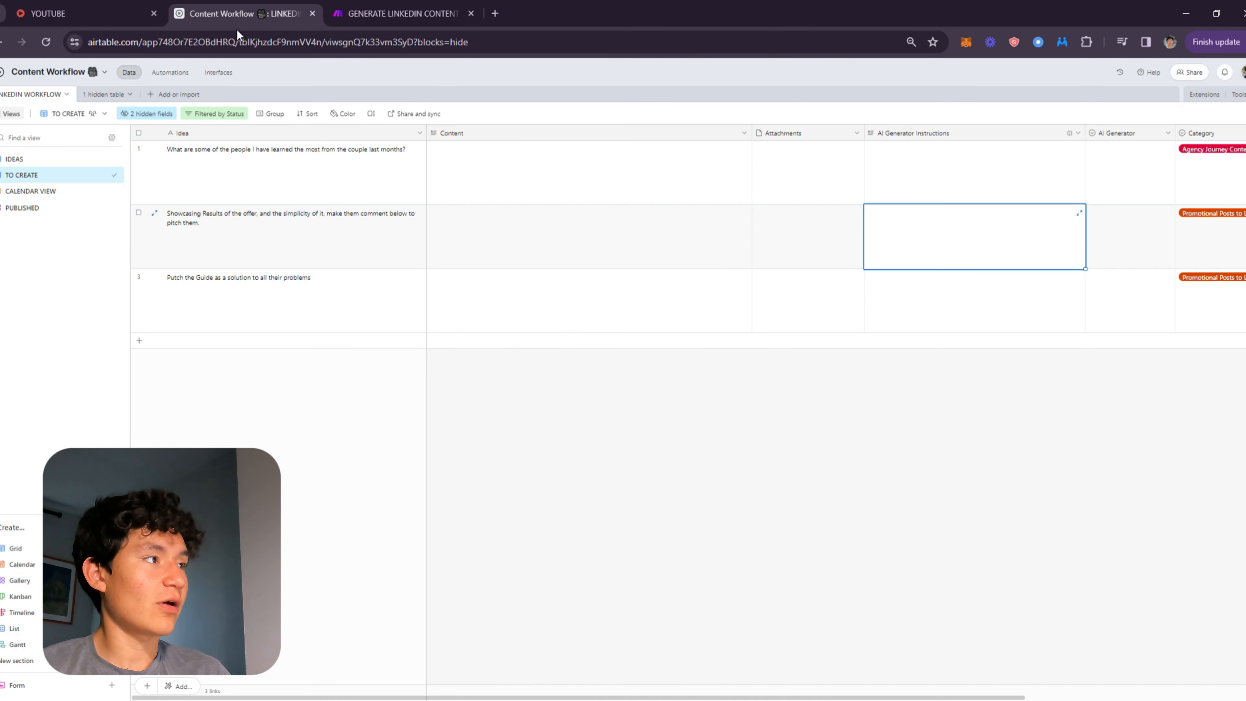
pyautogui.click(585, 208)
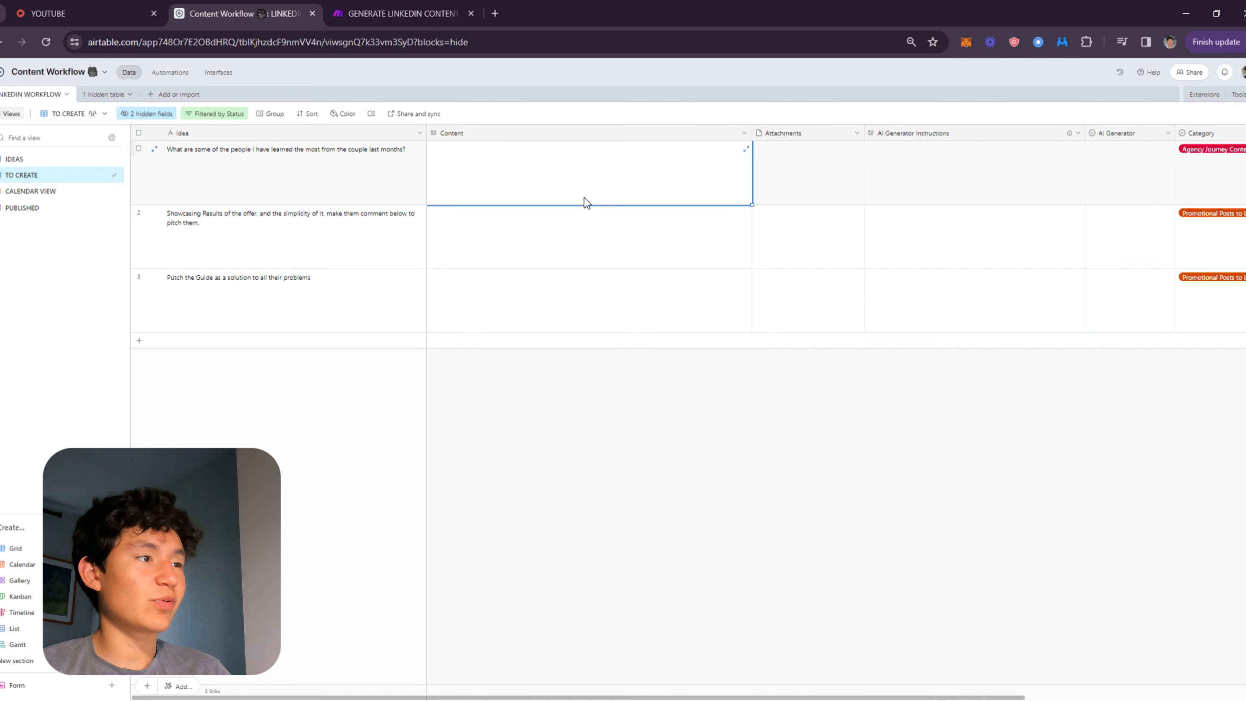
pyautogui.click(680, 203)
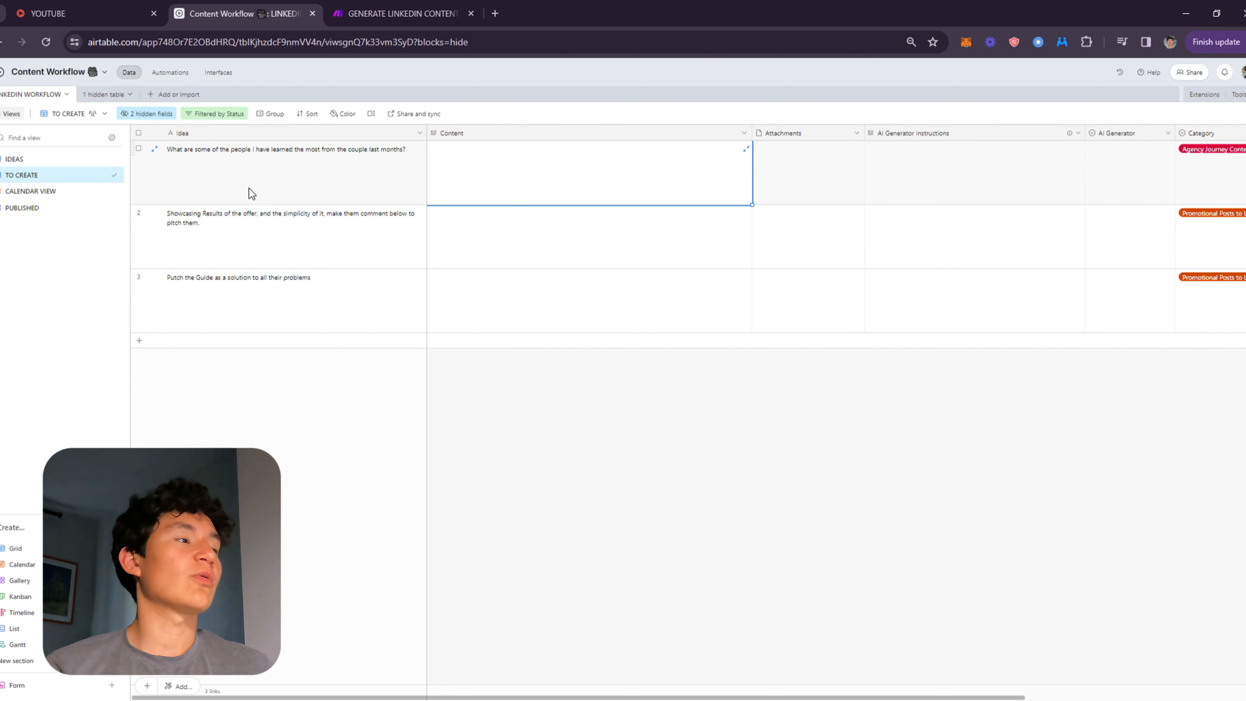
pyautogui.click(406, 14)
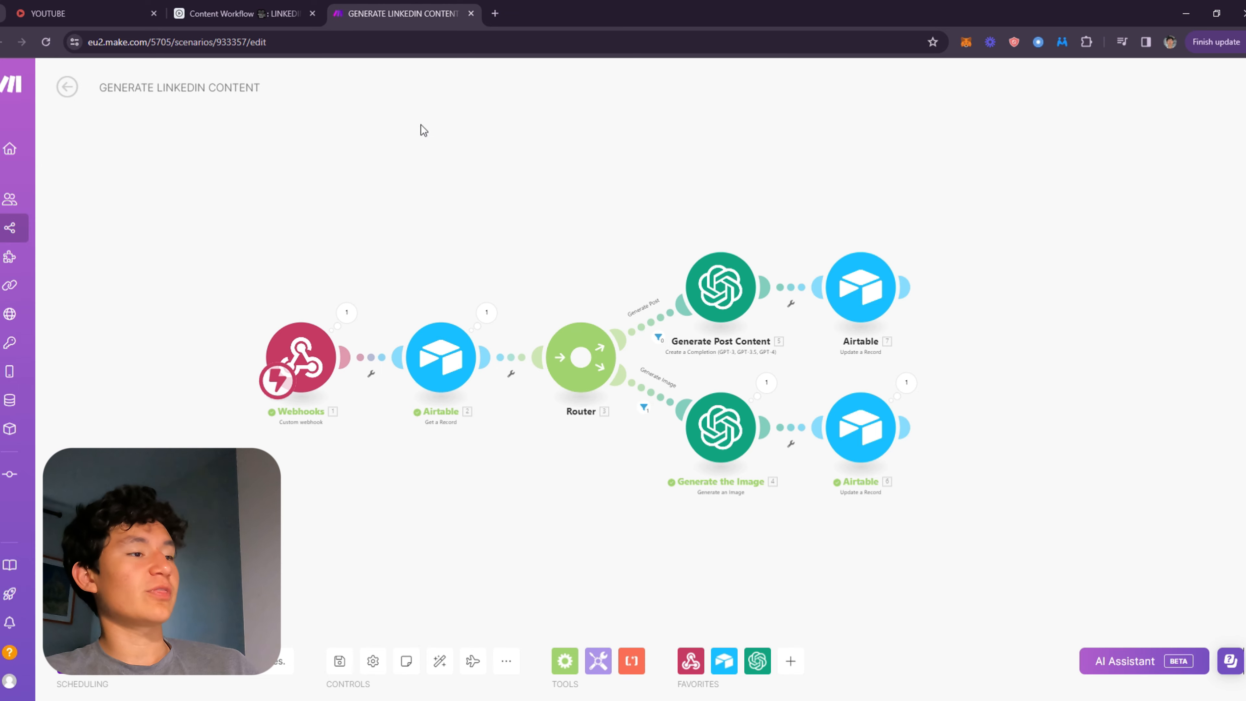
pyautogui.click(255, 13)
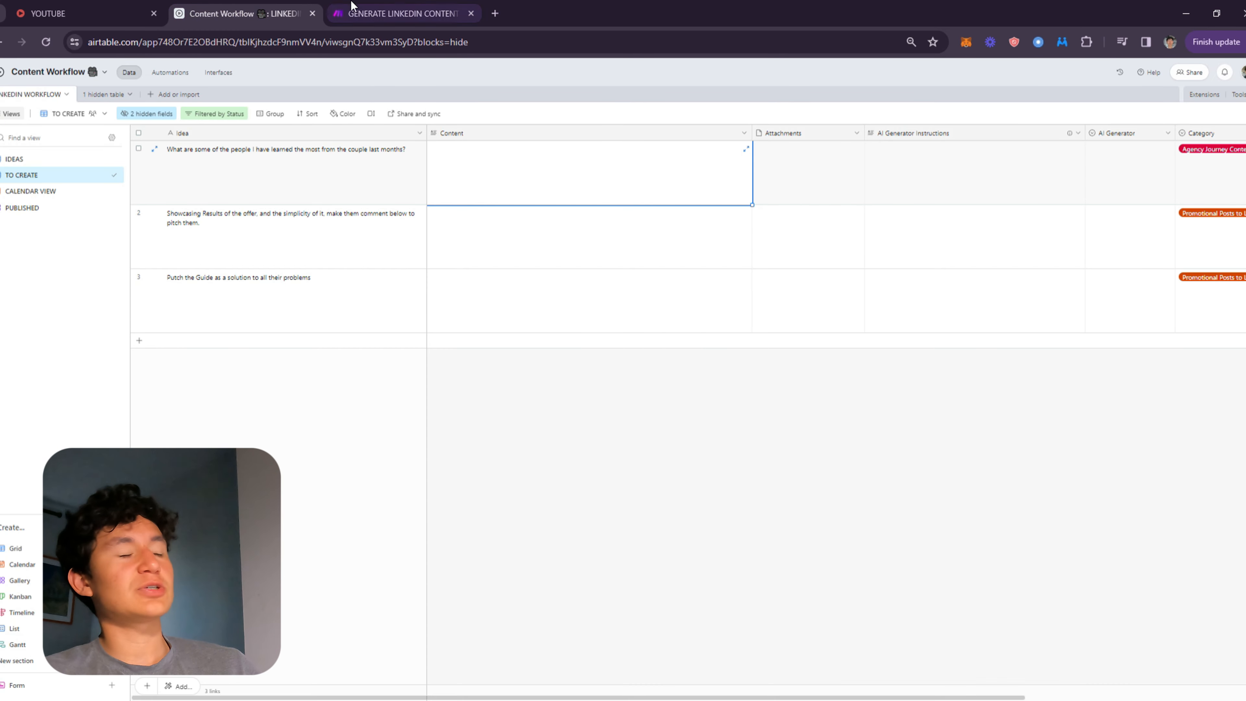
pyautogui.click(387, 6)
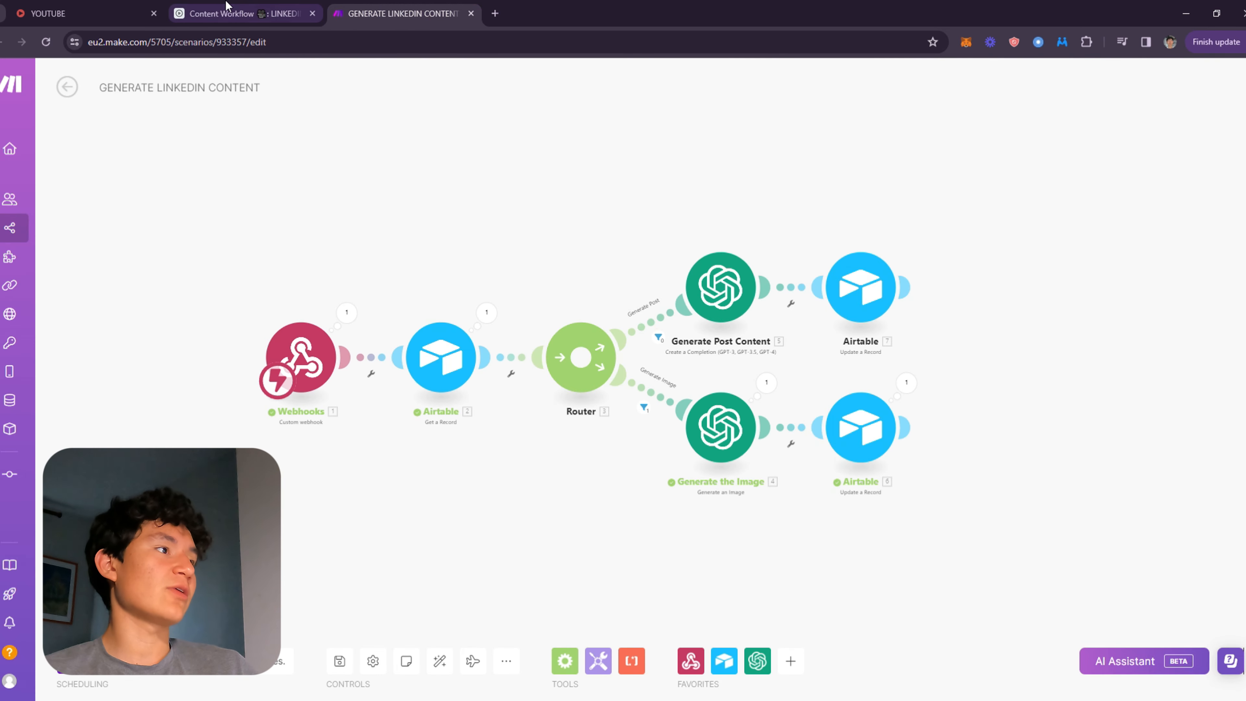
pyautogui.click(297, 10)
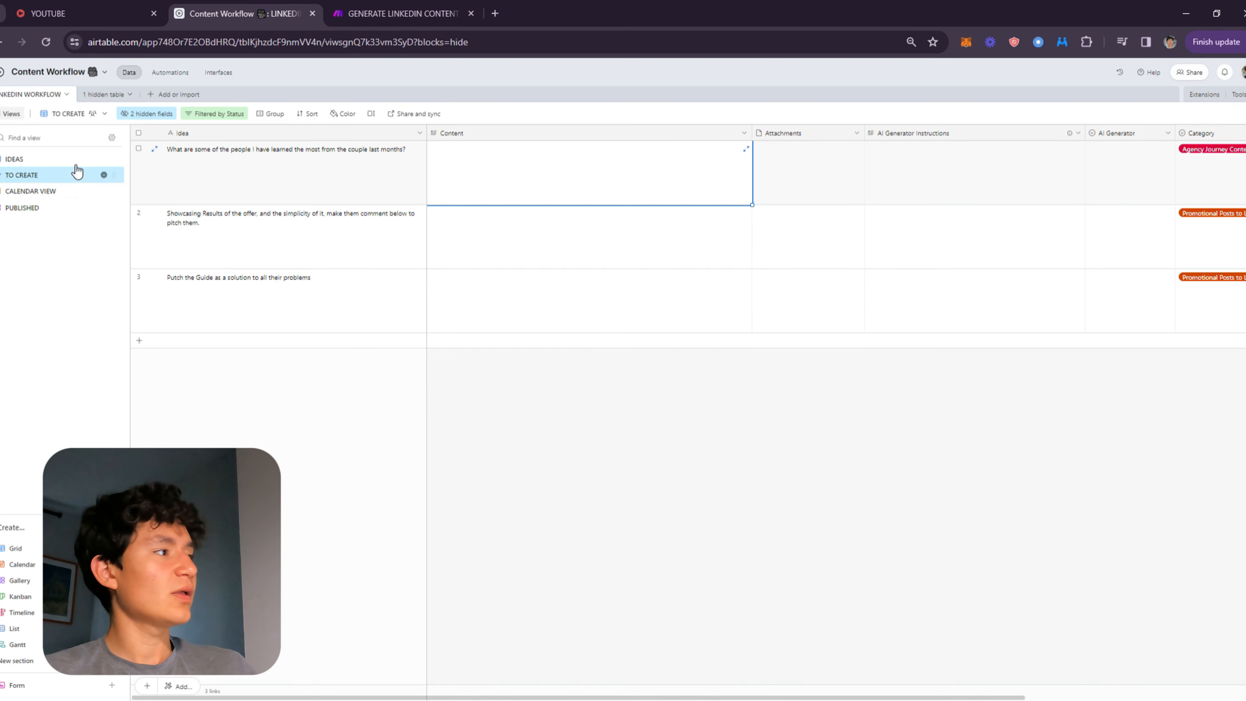
pyautogui.click(84, 157)
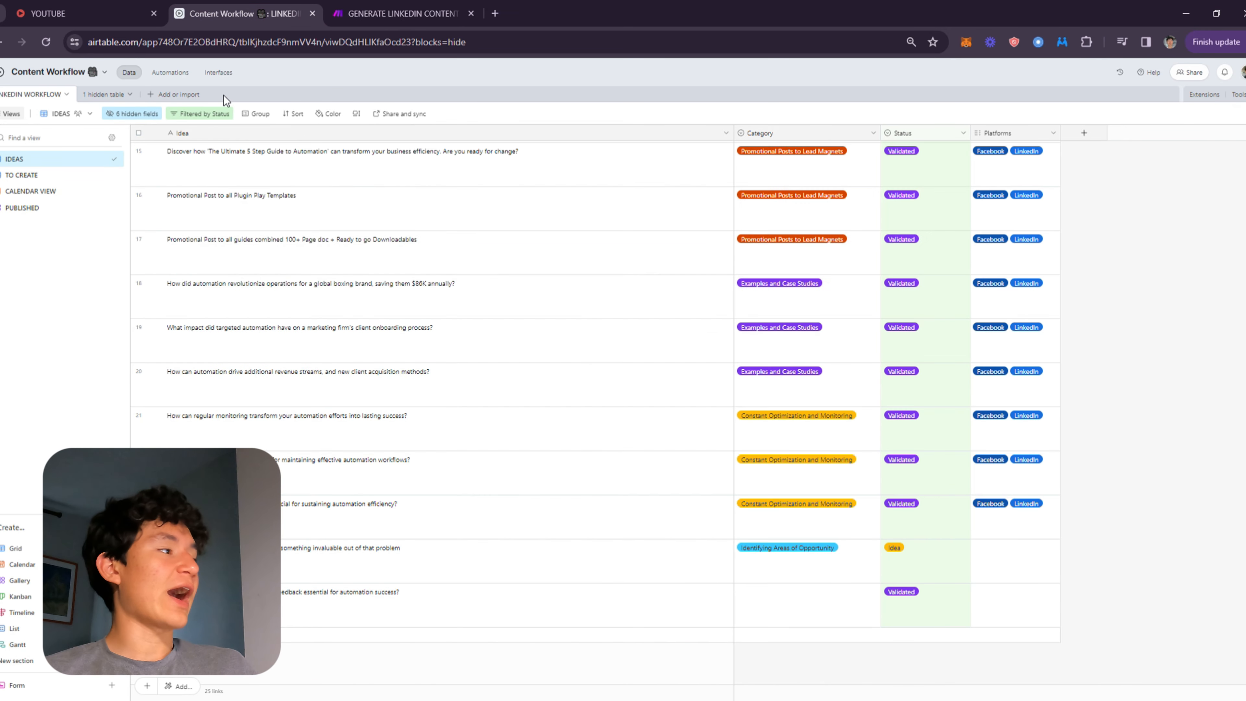